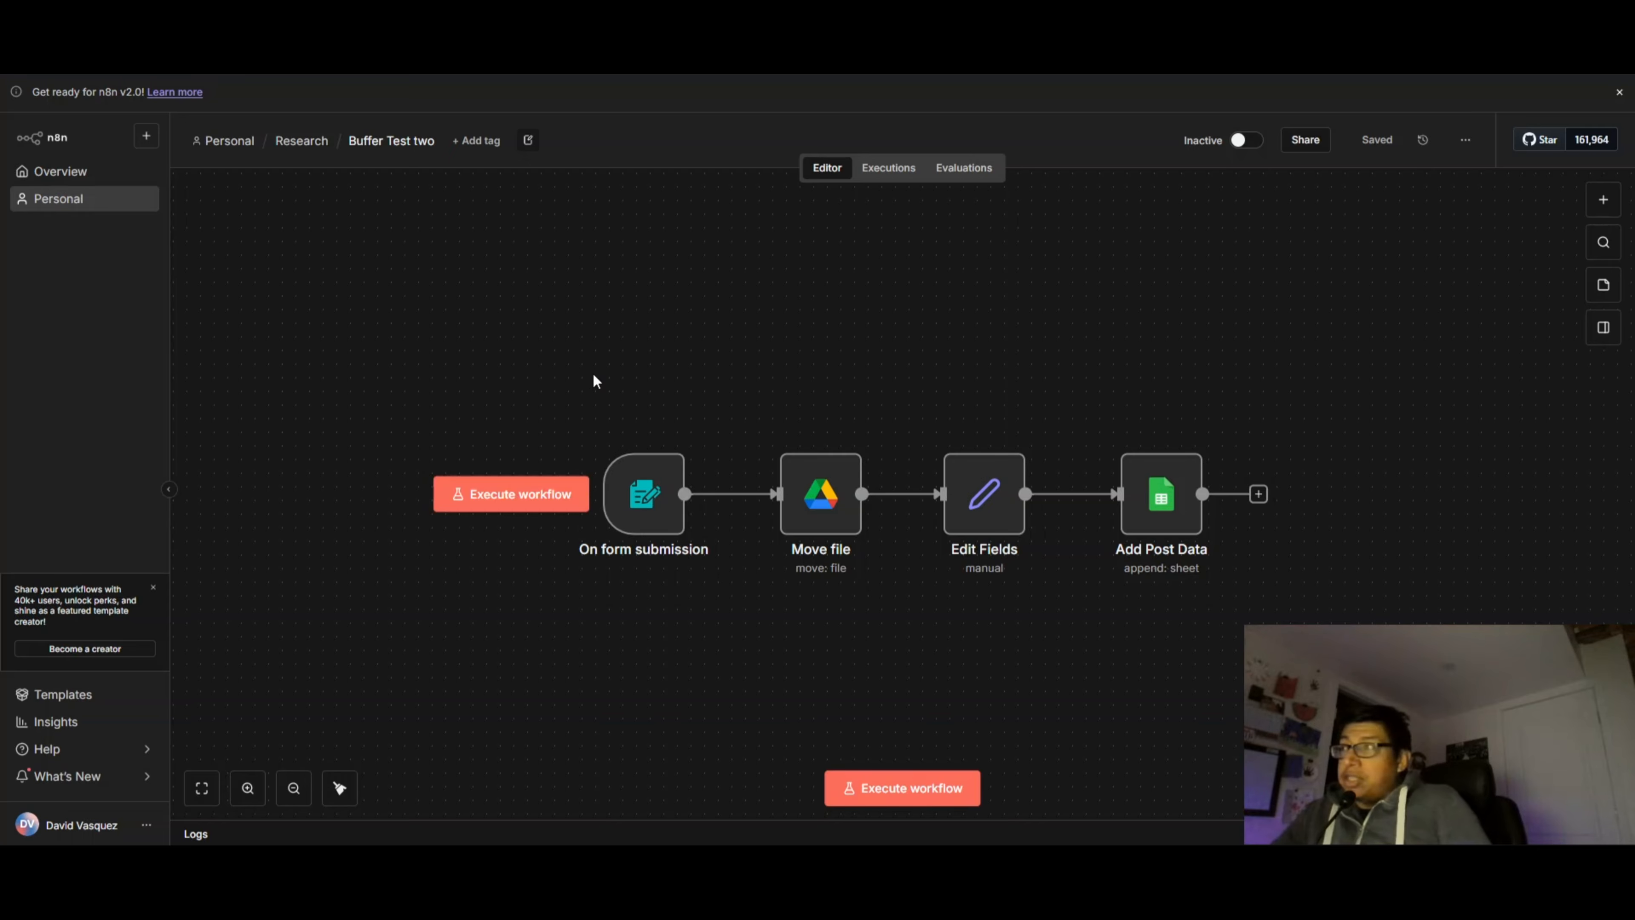
Examine the node chains of the Buffer Test two workflow and the Social Media Text and Image Automation (Template) workflow
{"action": "left_click_drag", "start_coordinate": [453, 328], "coordinate": [1622, 819]}
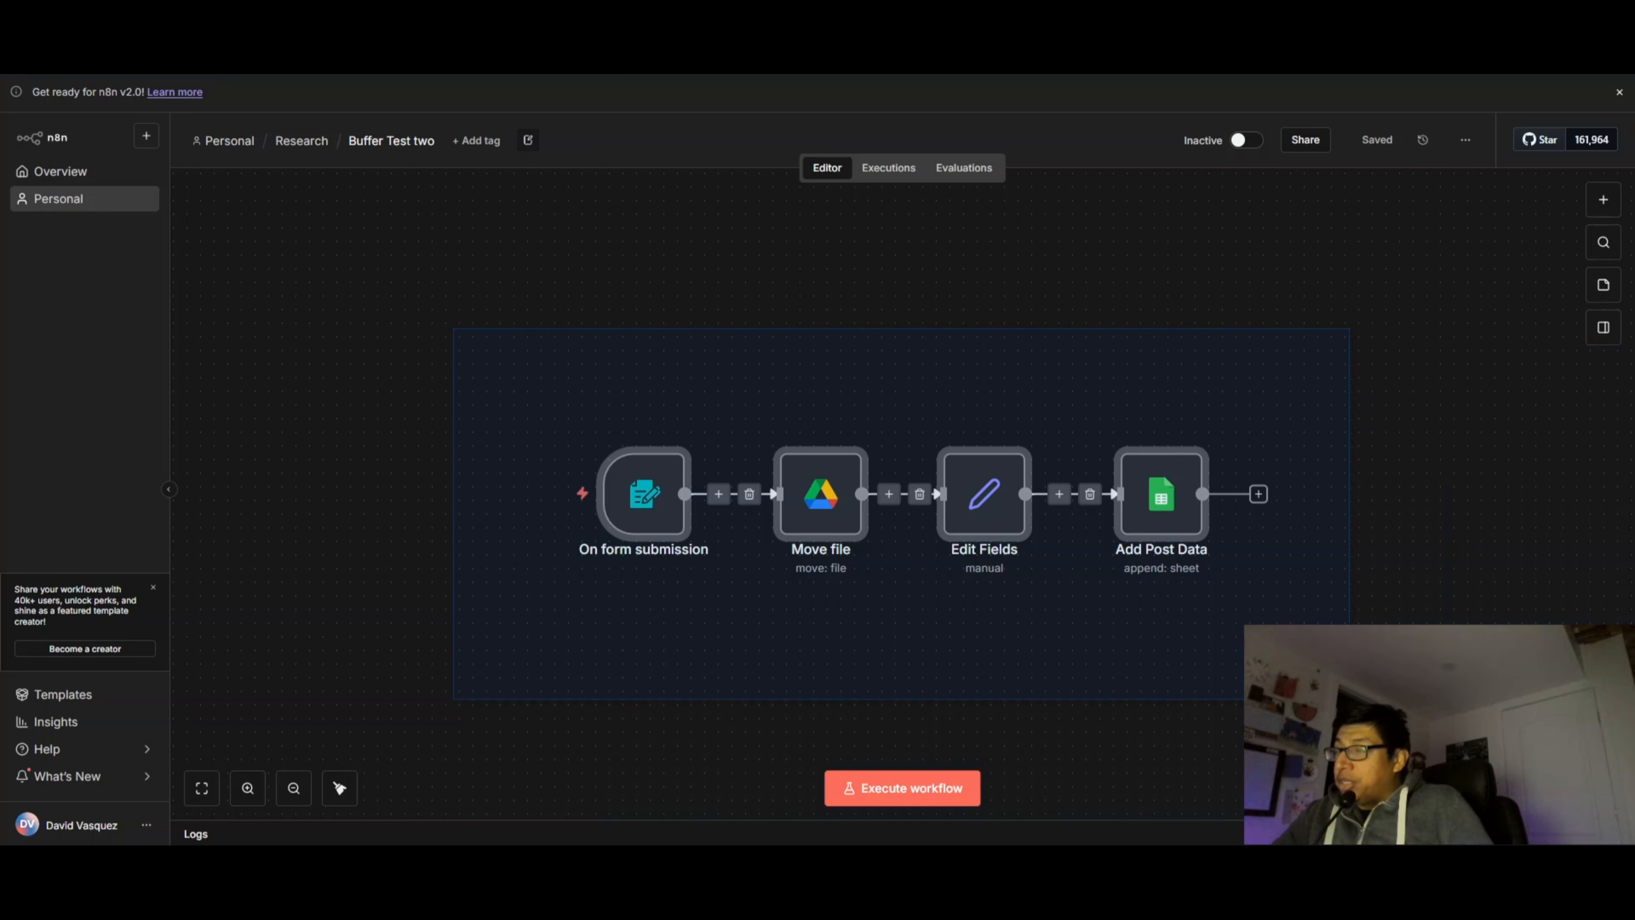
{"action": "left_click_drag", "start_coordinate": [1341, 697], "coordinate": [600, 384]}
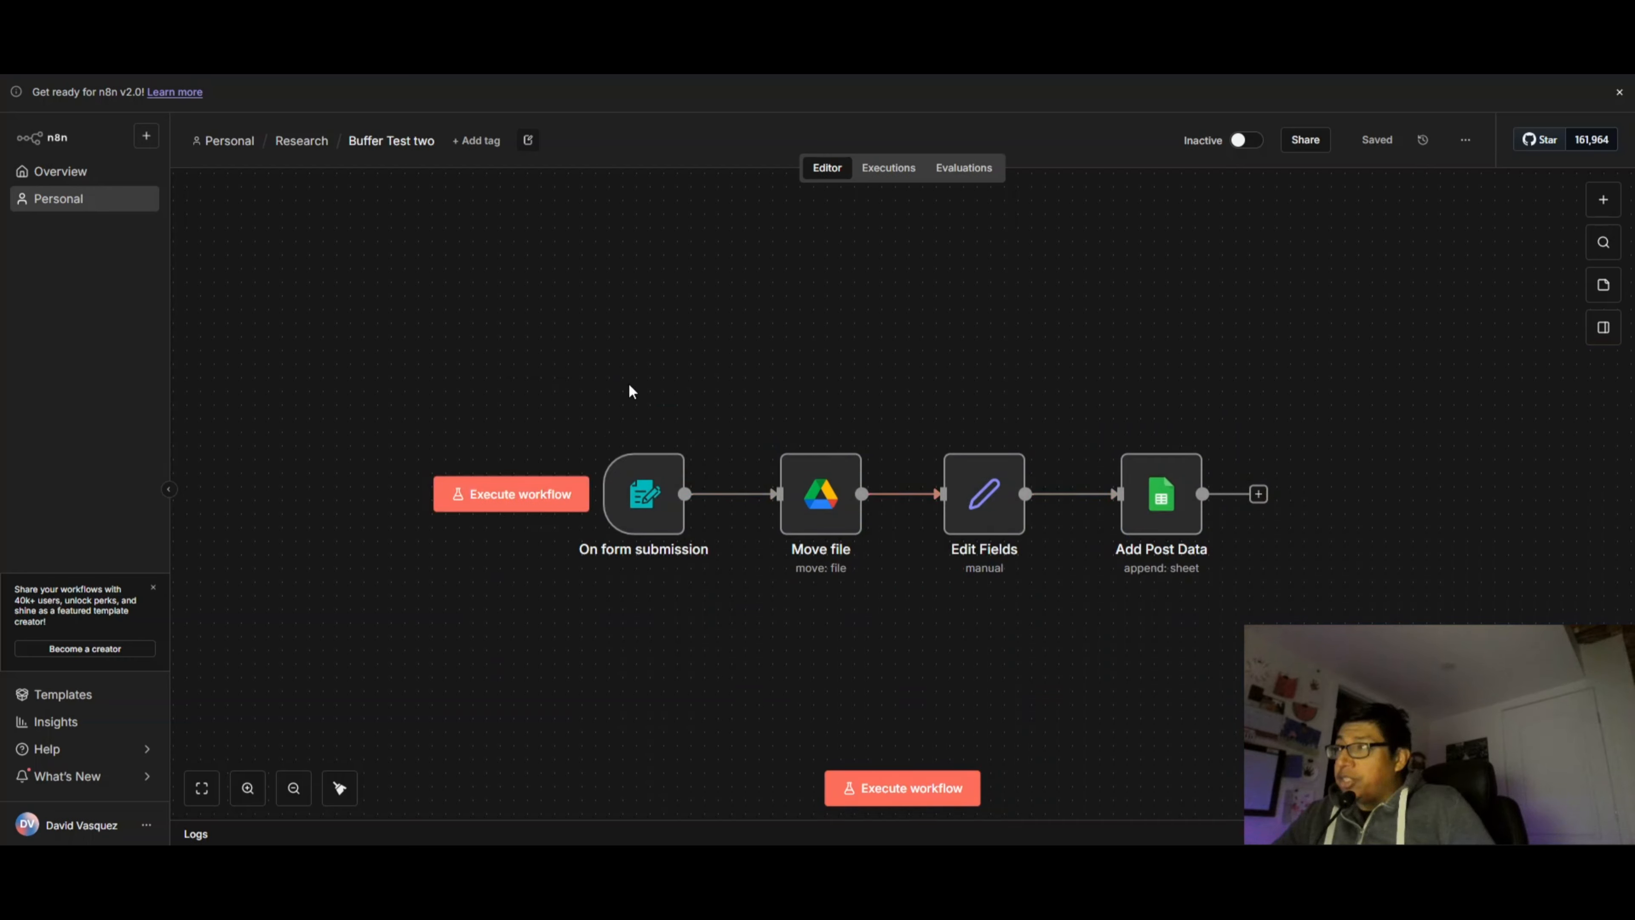
{"action": "left_click_drag", "start_coordinate": [551, 405], "coordinate": [1066, 684]}
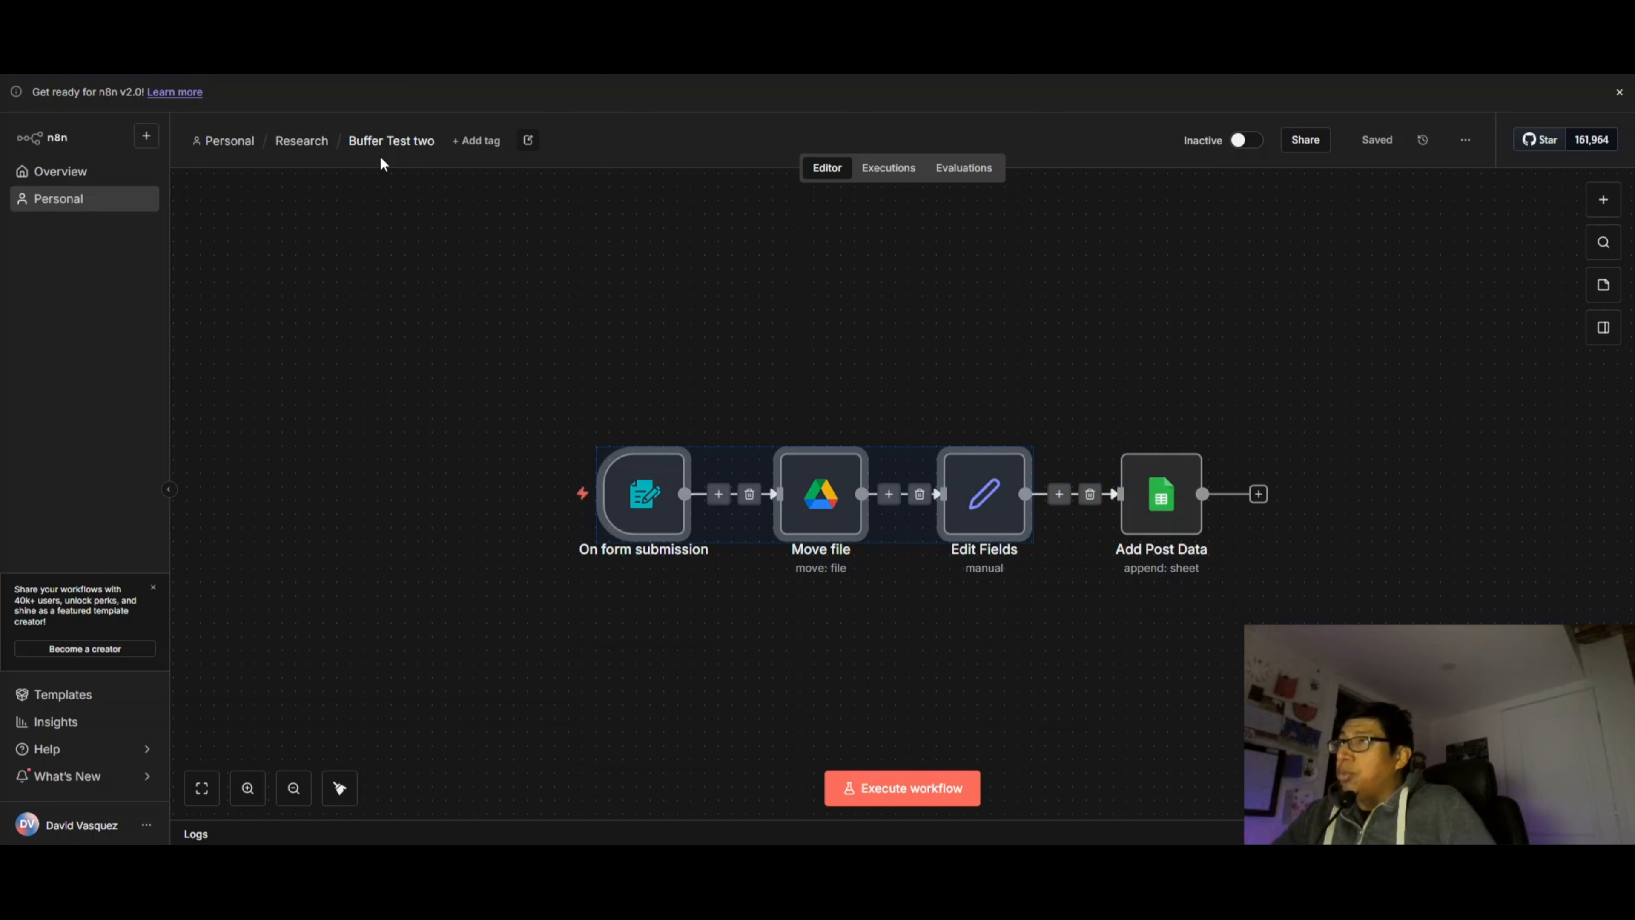
{"action": "left_click", "coordinate": [475, 367]}
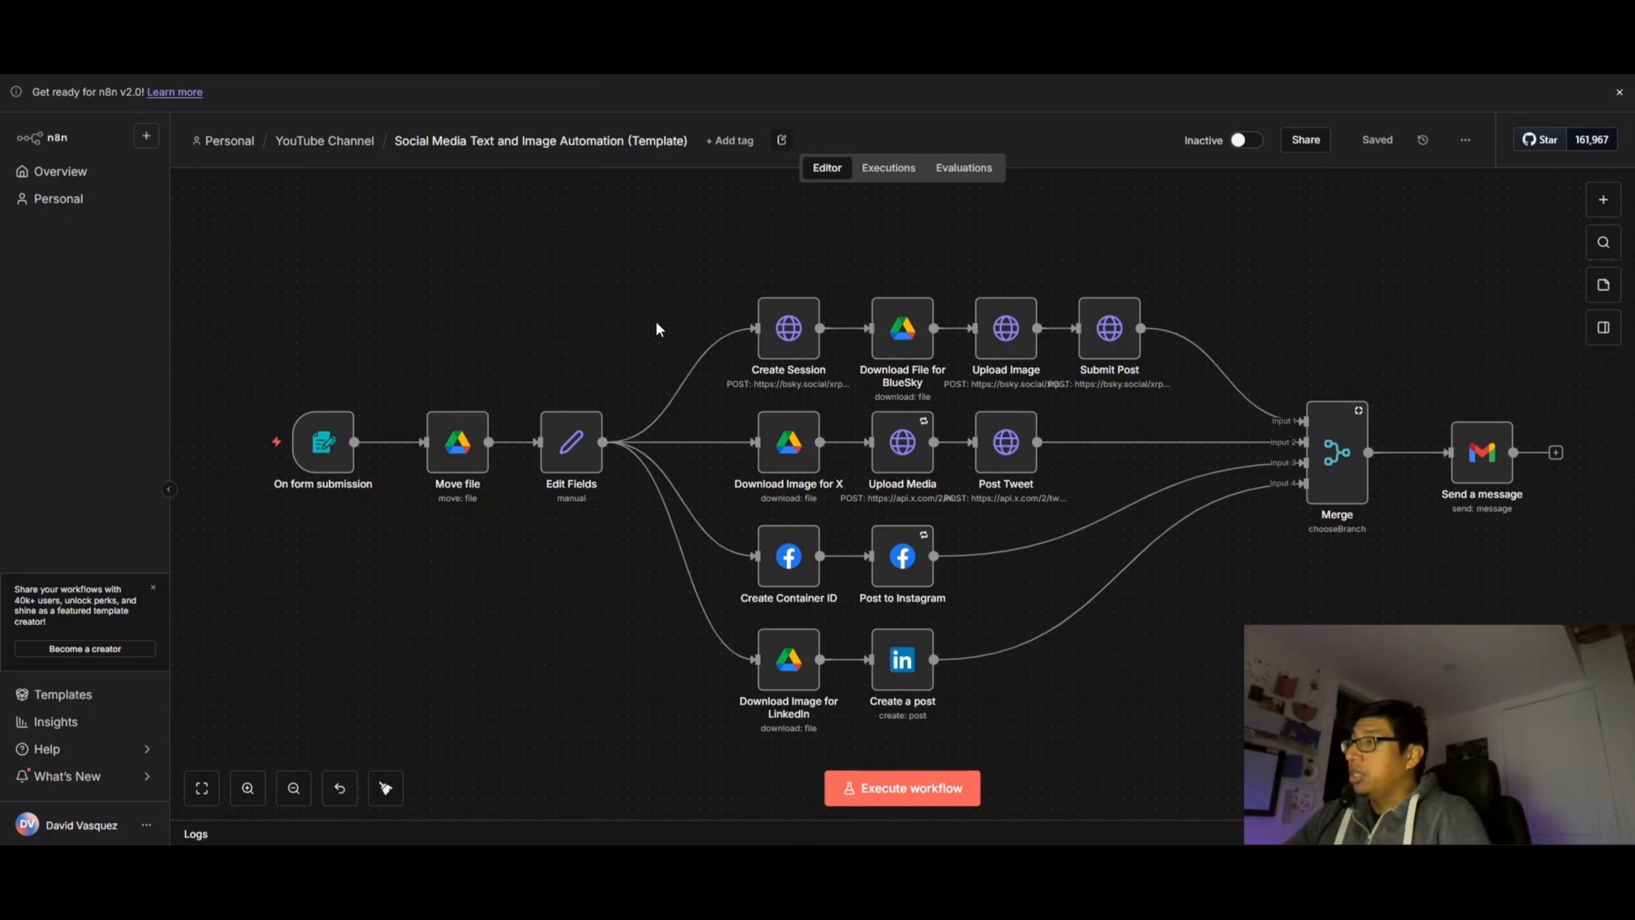
{"action": "left_click_drag", "start_coordinate": [263, 301], "coordinate": [499, 314]}
{"action": "left_click_drag", "start_coordinate": [677, 229], "coordinate": [1584, 780]}
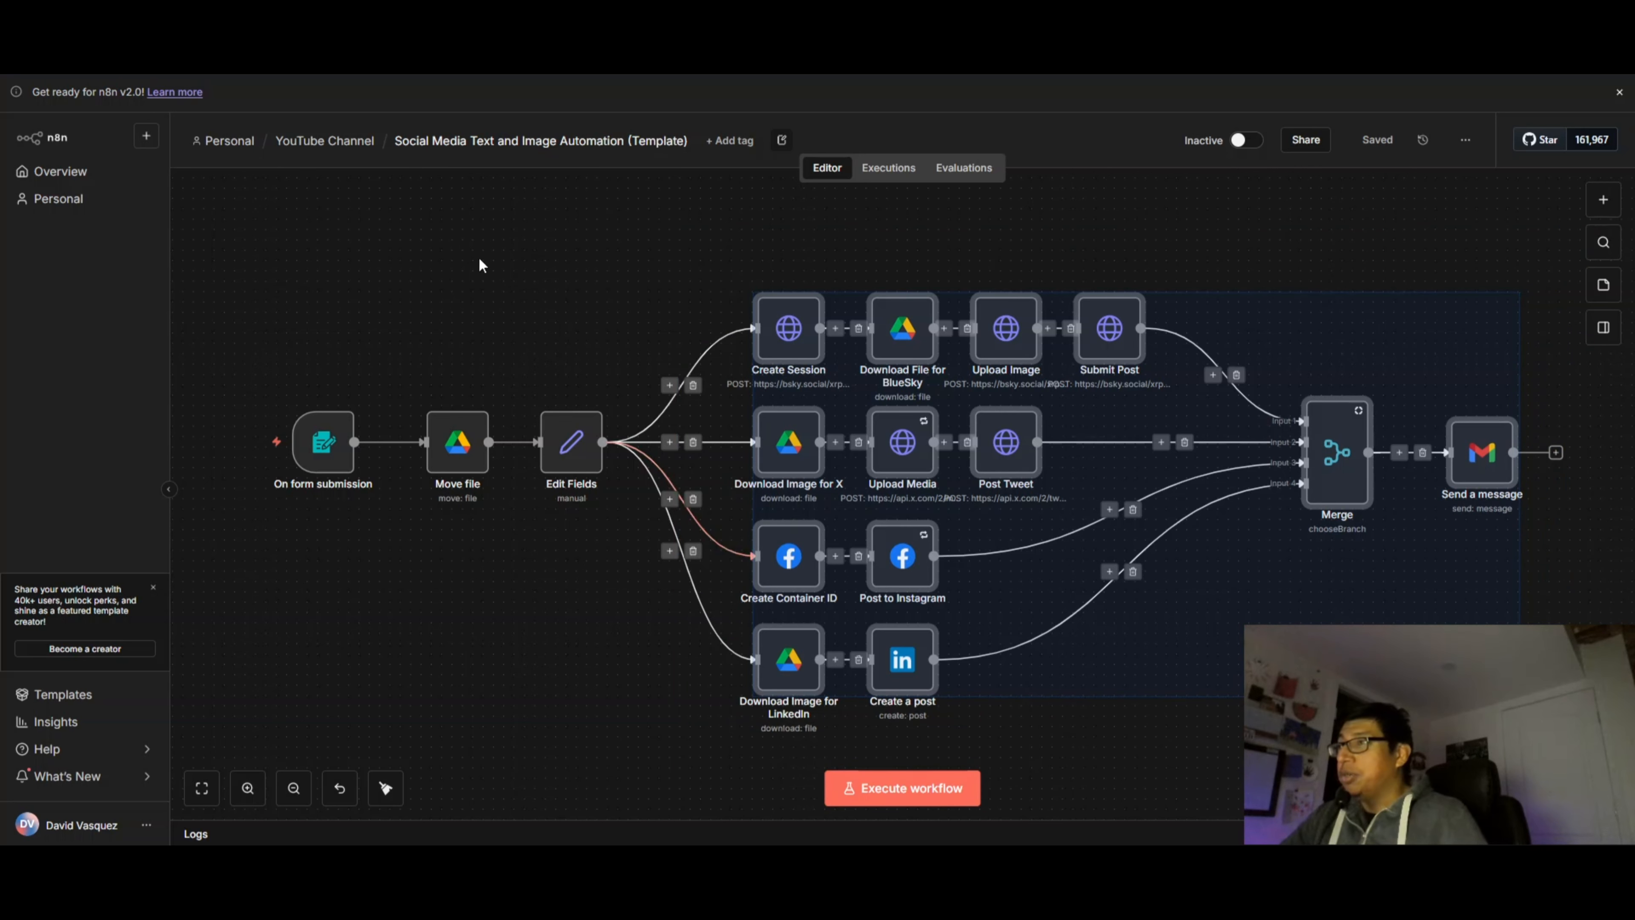
{"action": "left_click", "coordinate": [499, 312]}
Add the "On new n8n Form event" trigger as the first step of the empty Posting Videos to Social Media workflow
{"action": "key", "text": "ctrl+Tab"}
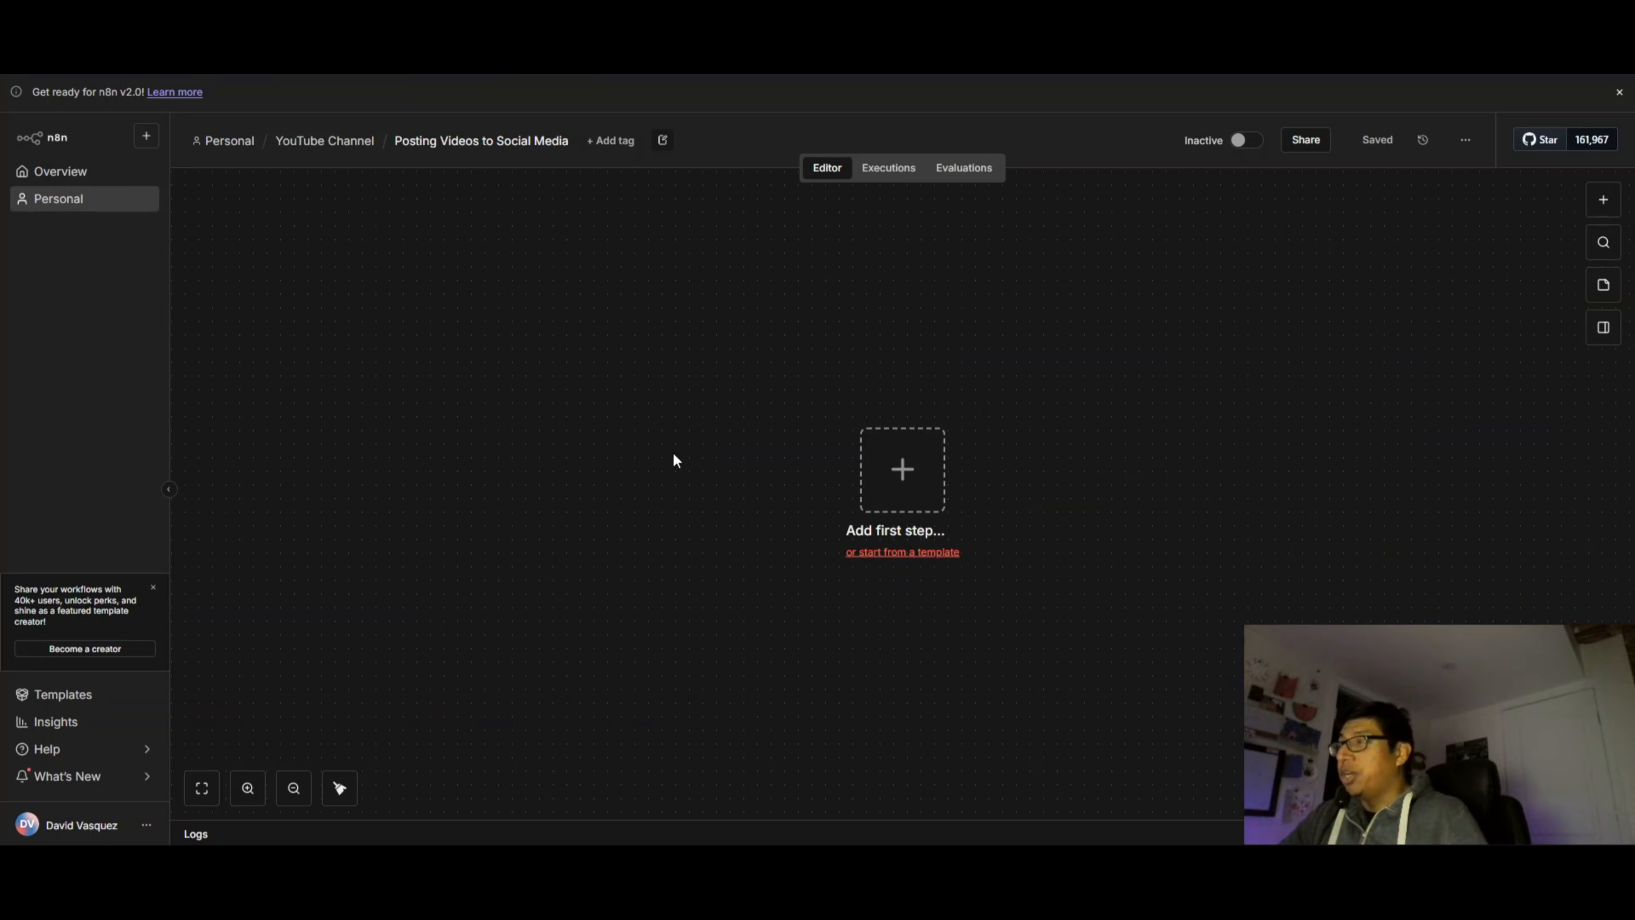
{"action": "left_click", "coordinate": [916, 475]}
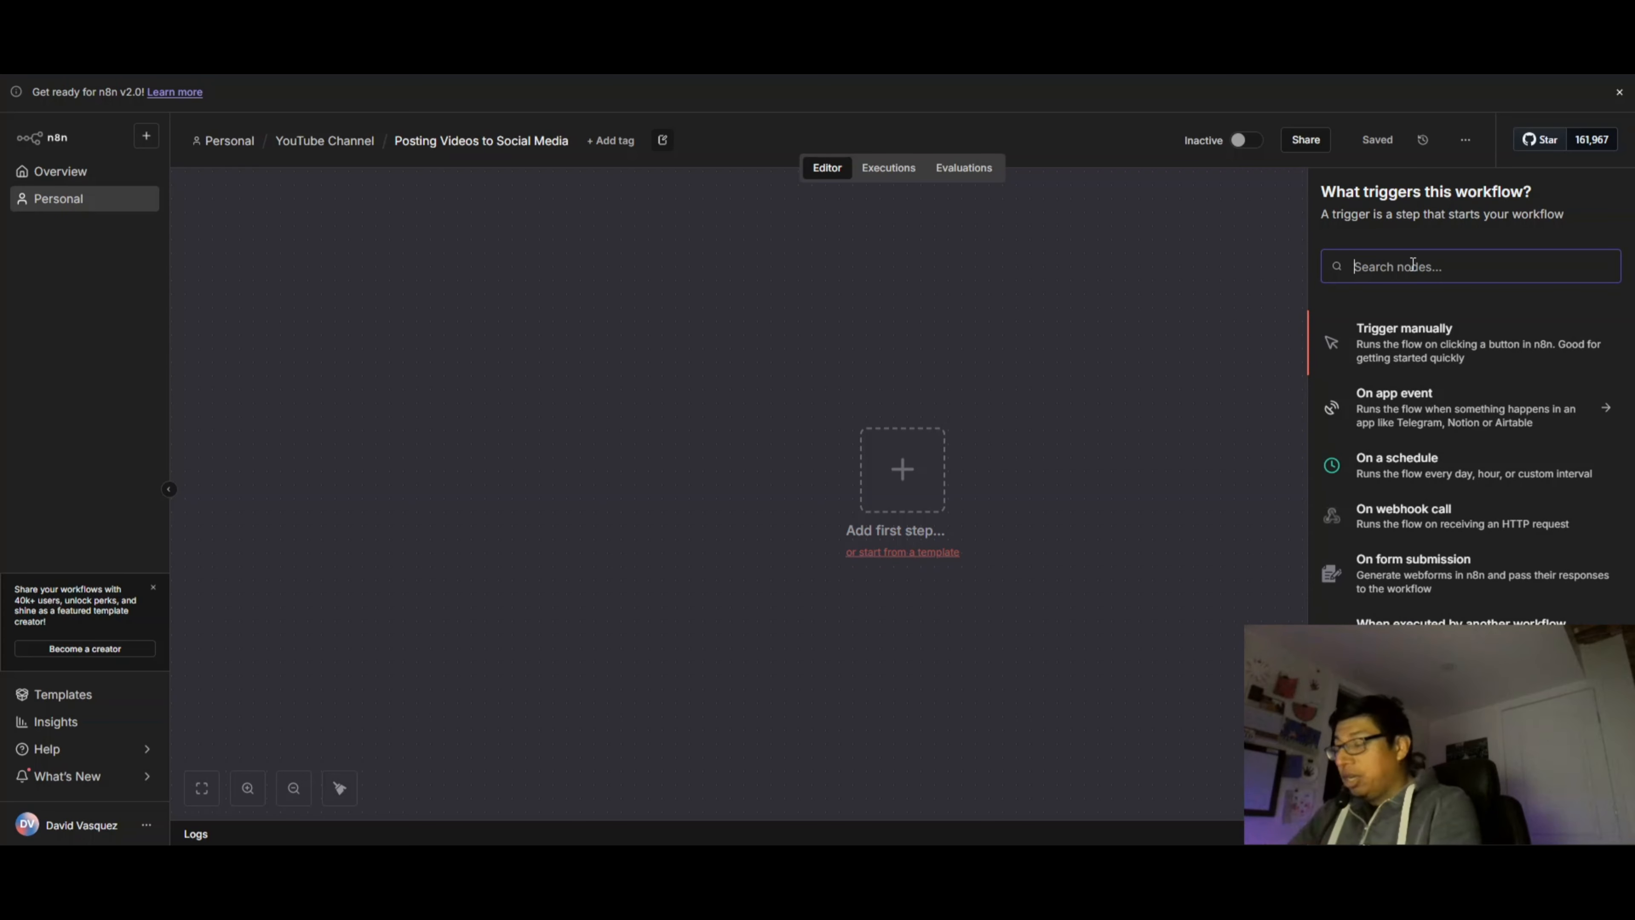
{"action": "type", "text": "n8n"}
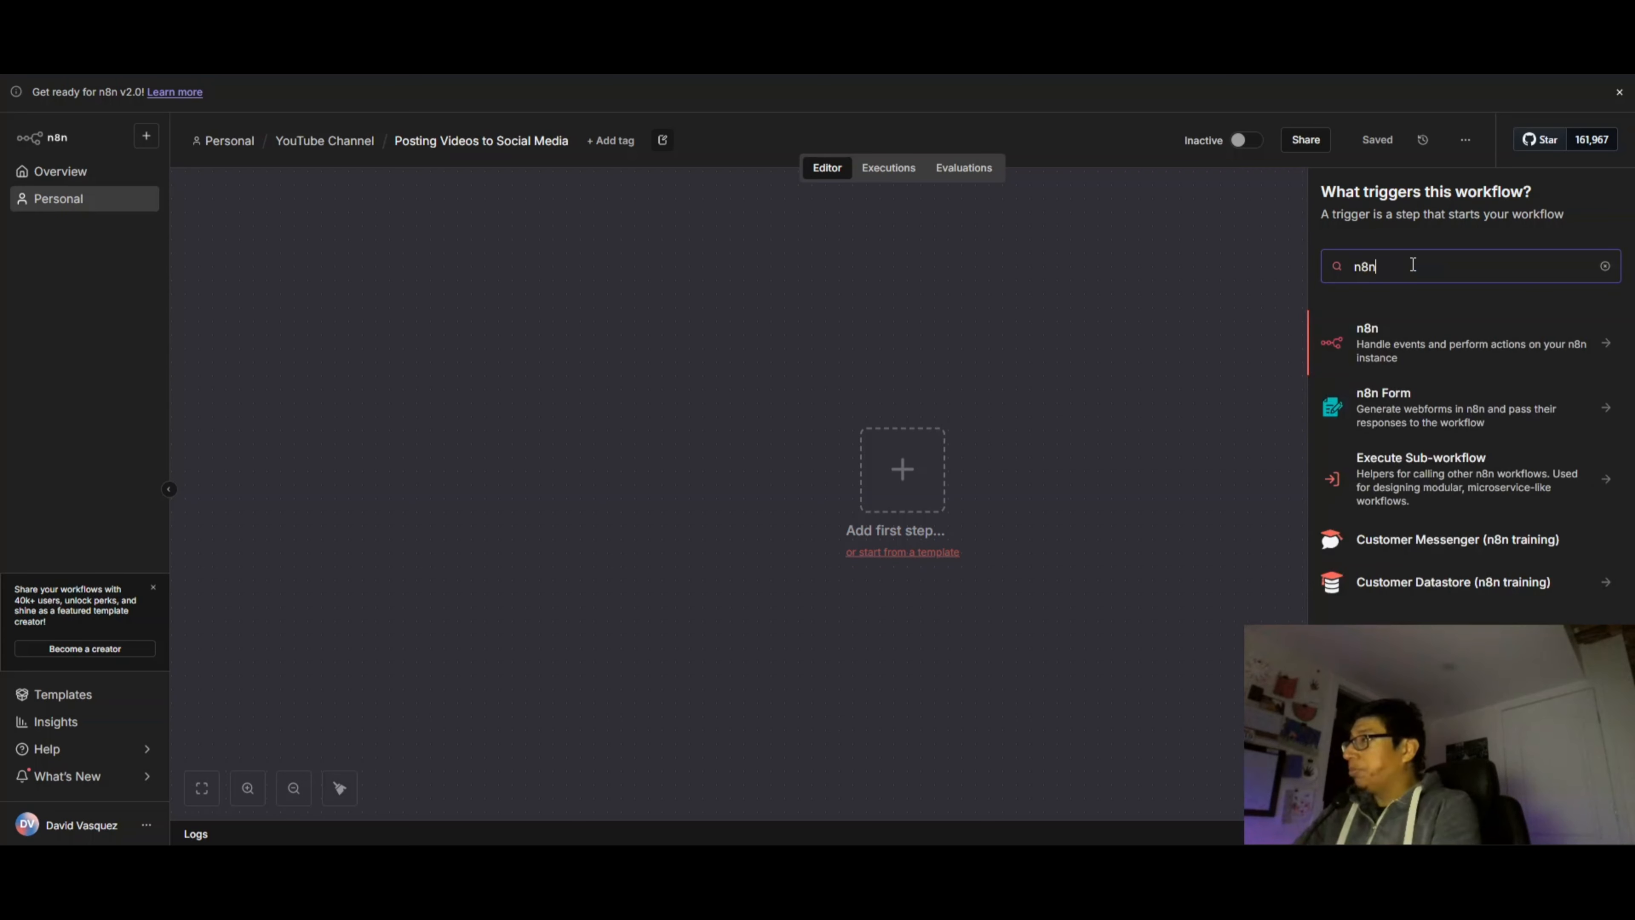
{"action": "left_click", "coordinate": [1355, 408]}
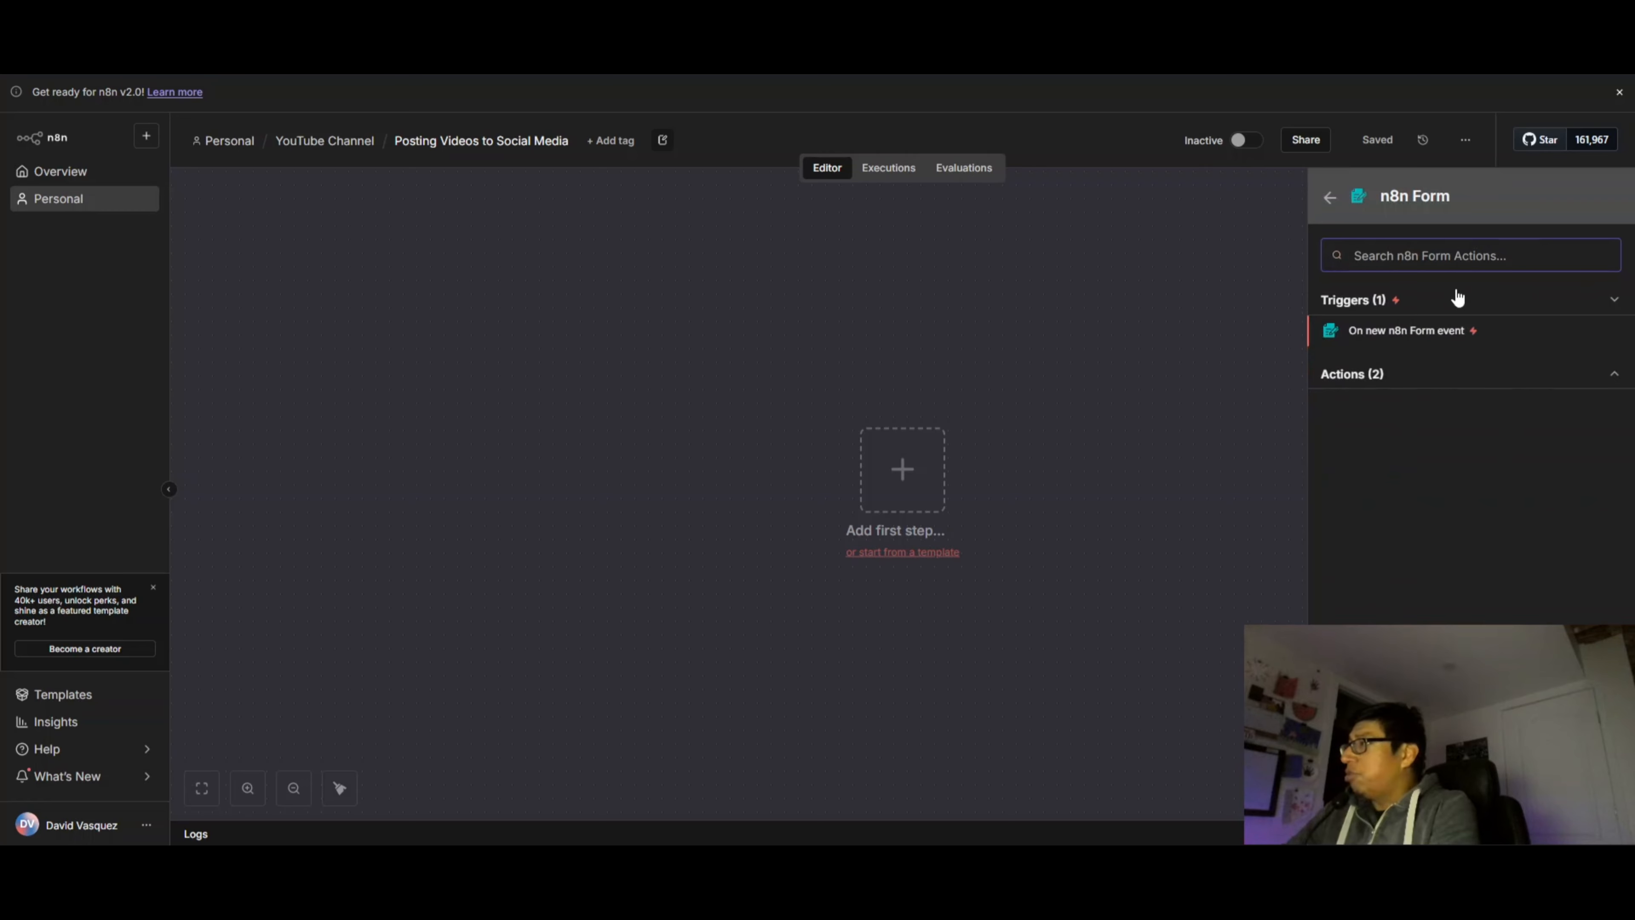
{"action": "left_click", "coordinate": [1424, 331]}
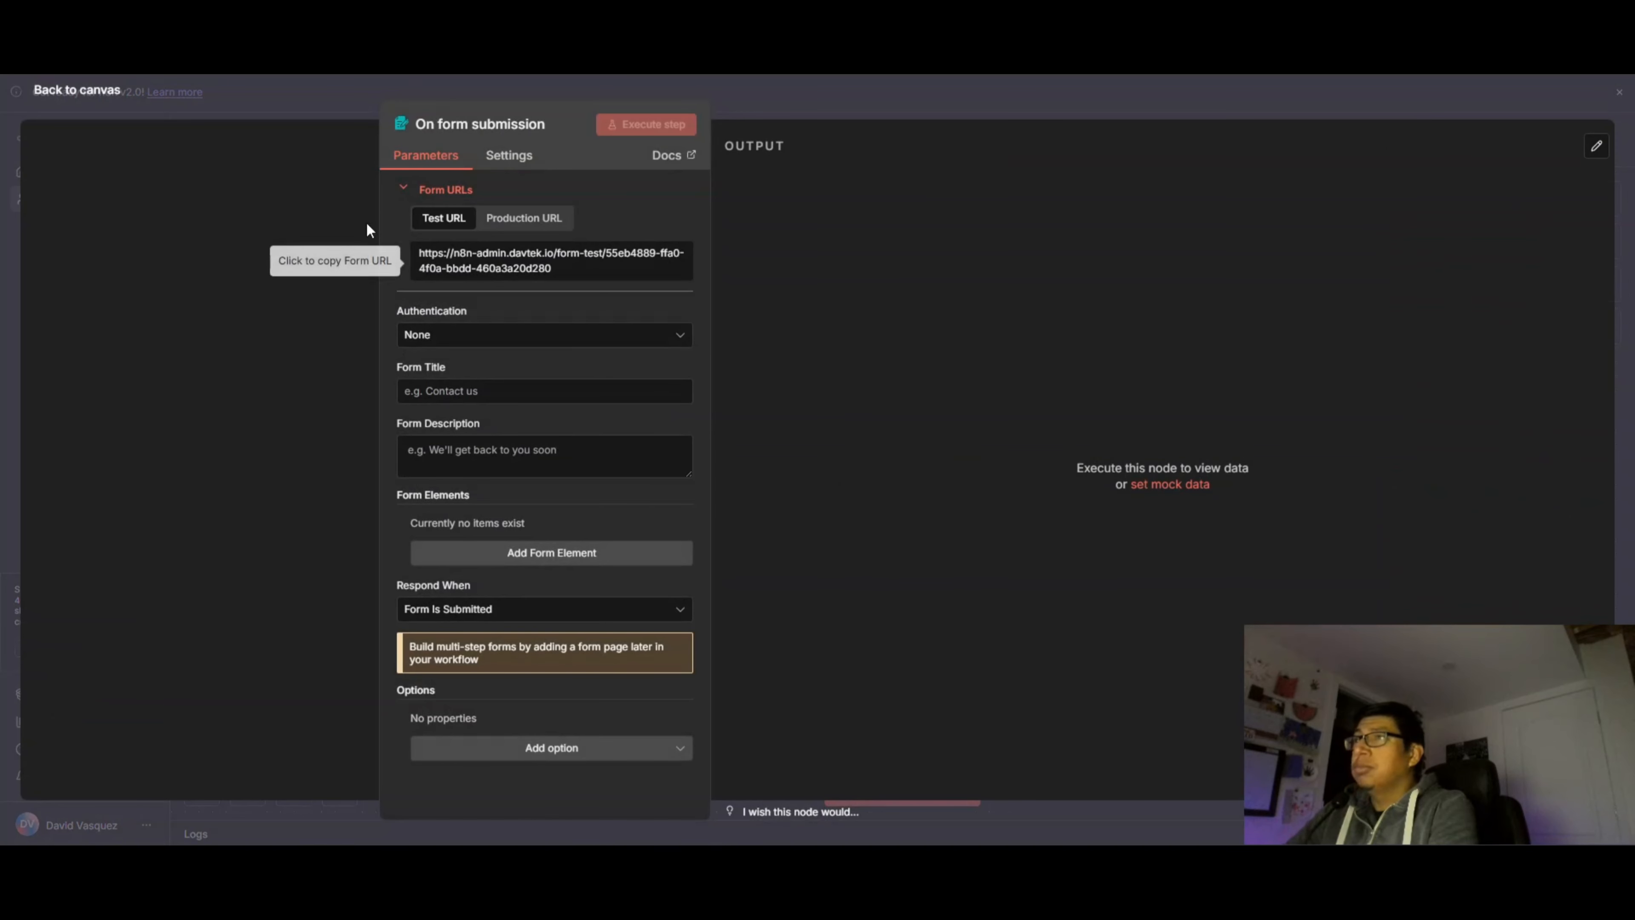
Set the form title to "Video Posting to Socials"
{"action": "left_click", "coordinate": [509, 389]}
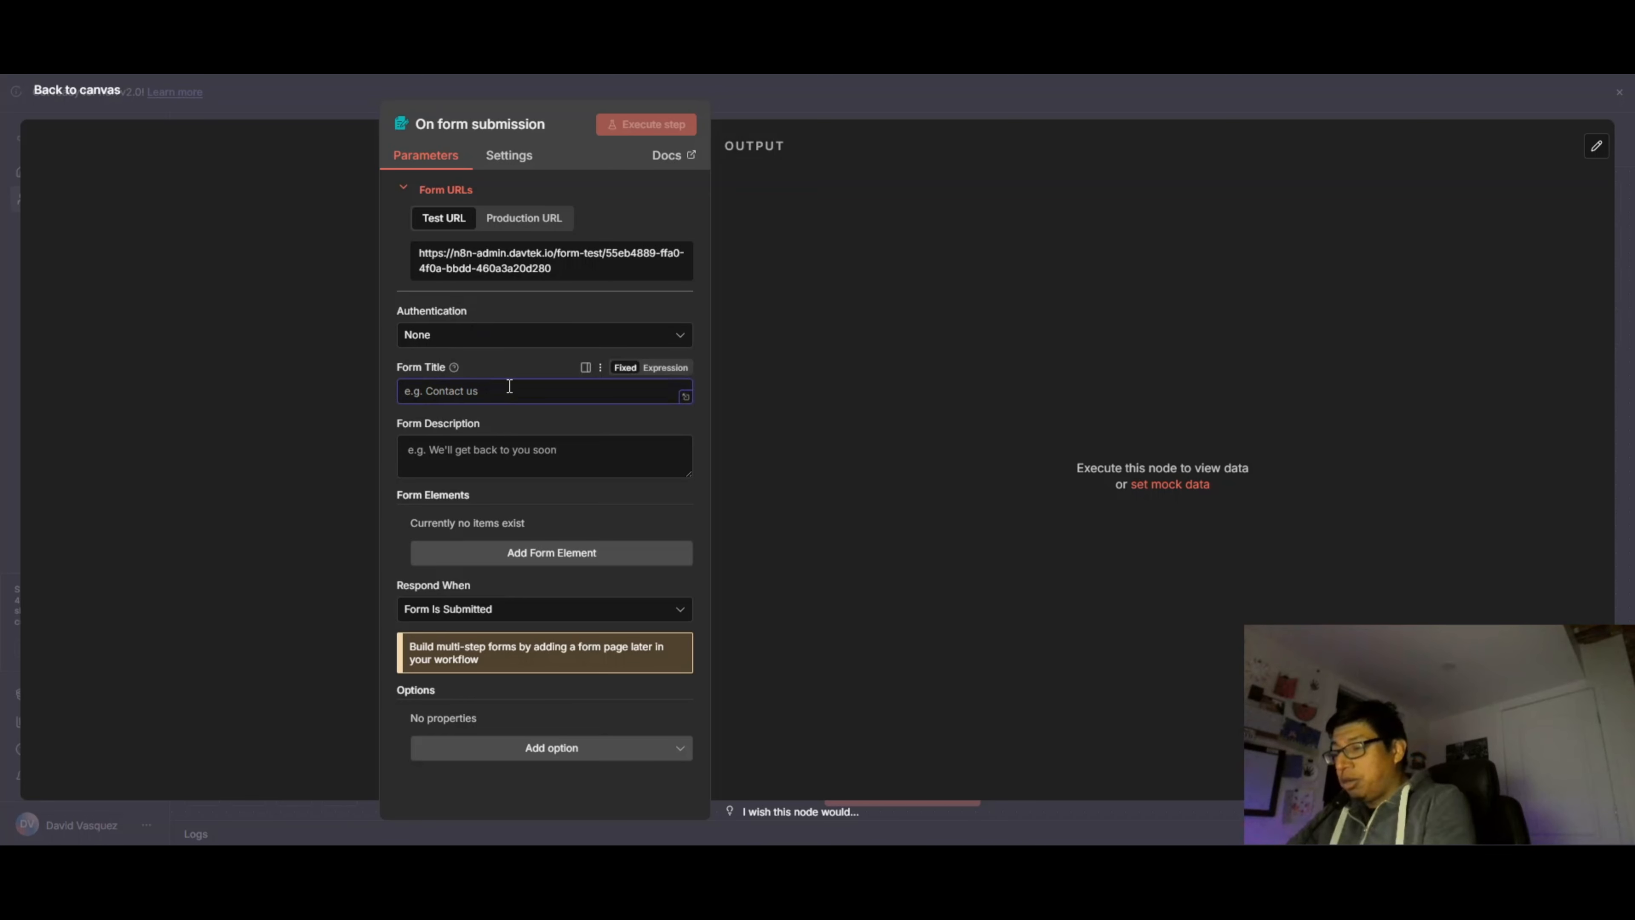
{"action": "type", "text": "Video Posting to Soc"}
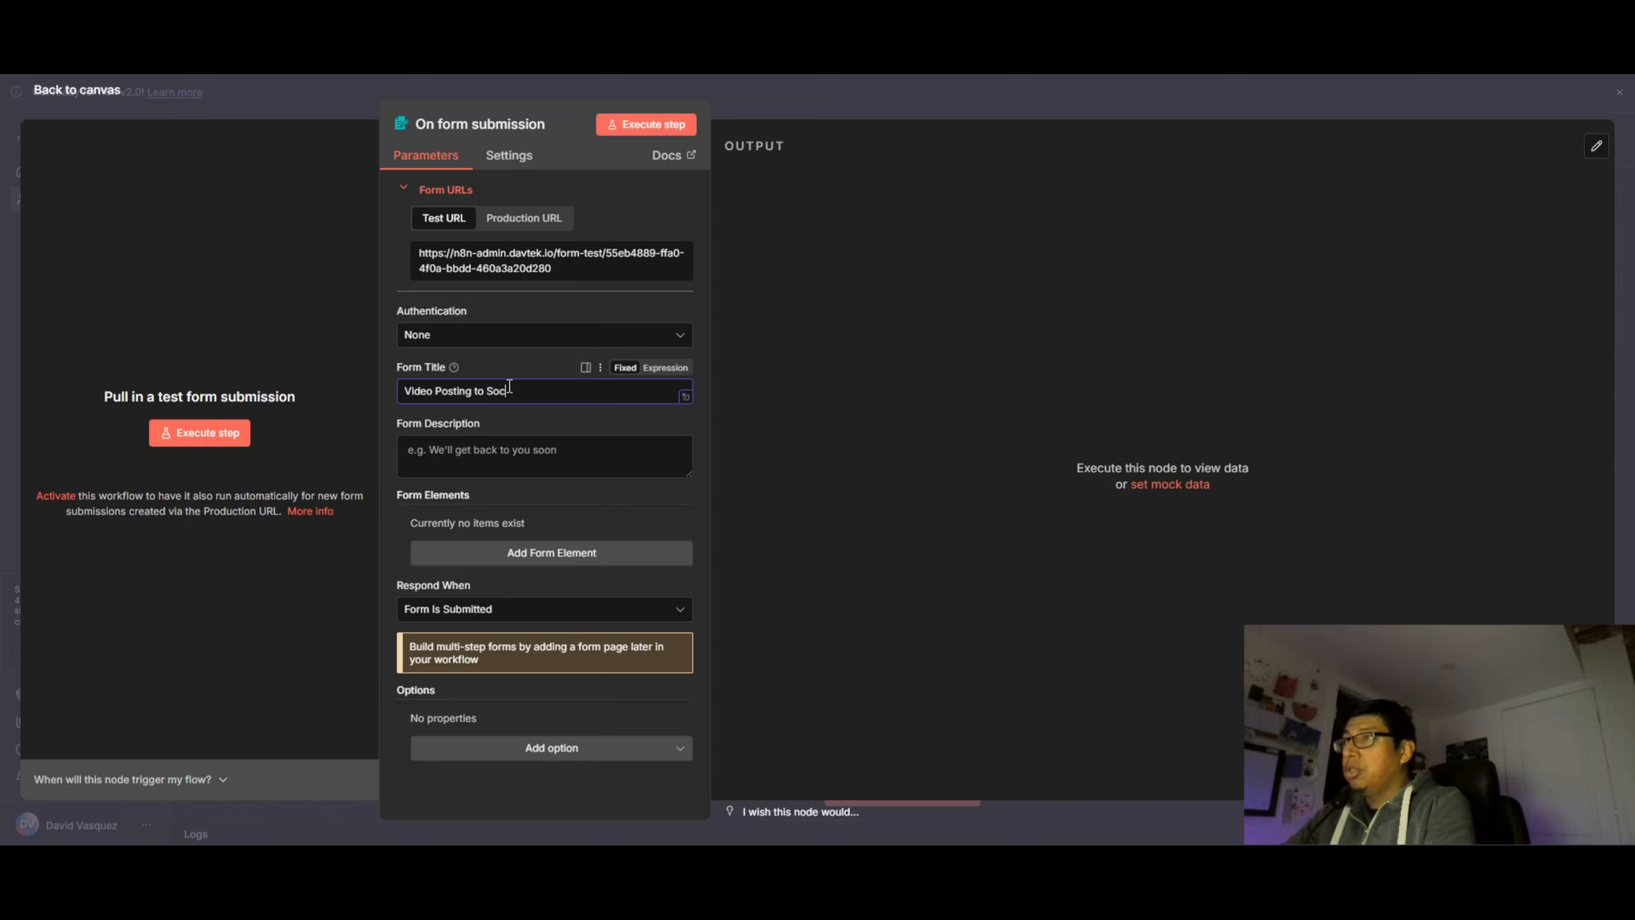
{"action": "type", "text": "ials"}
{"action": "left_click", "coordinate": [523, 470]}
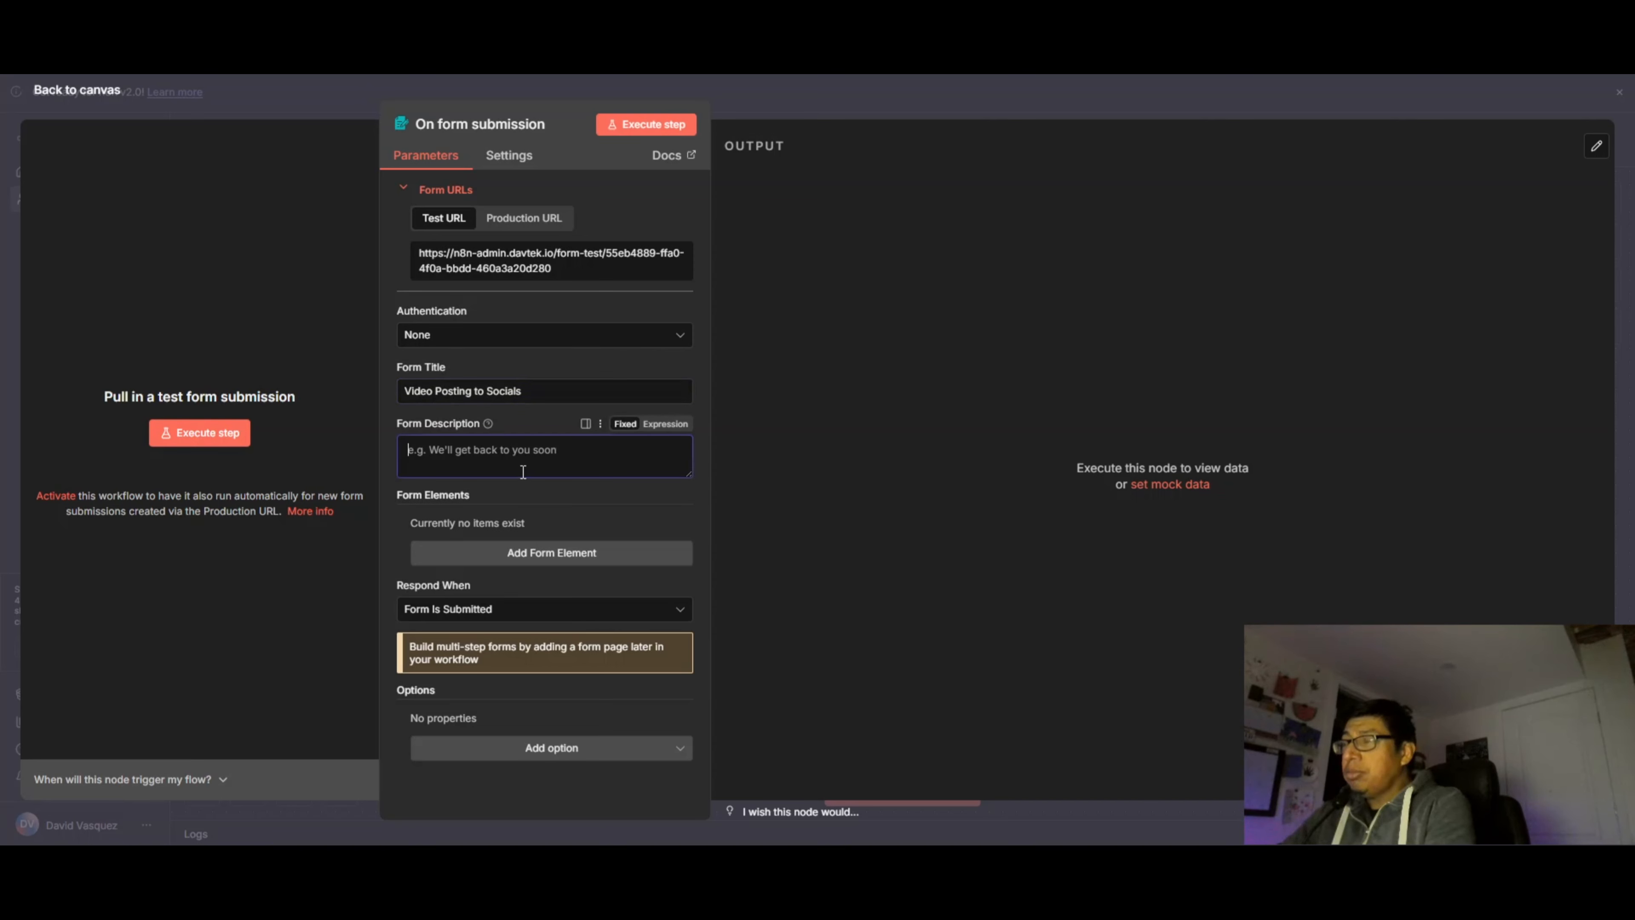
Add a required text form element named "Video URL" with the placeholder "Enter video URL here"
{"action": "left_click", "coordinate": [548, 553]}
{"action": "scroll", "coordinate": [548, 554], "scroll_direction": "down", "scroll_amount": 3}
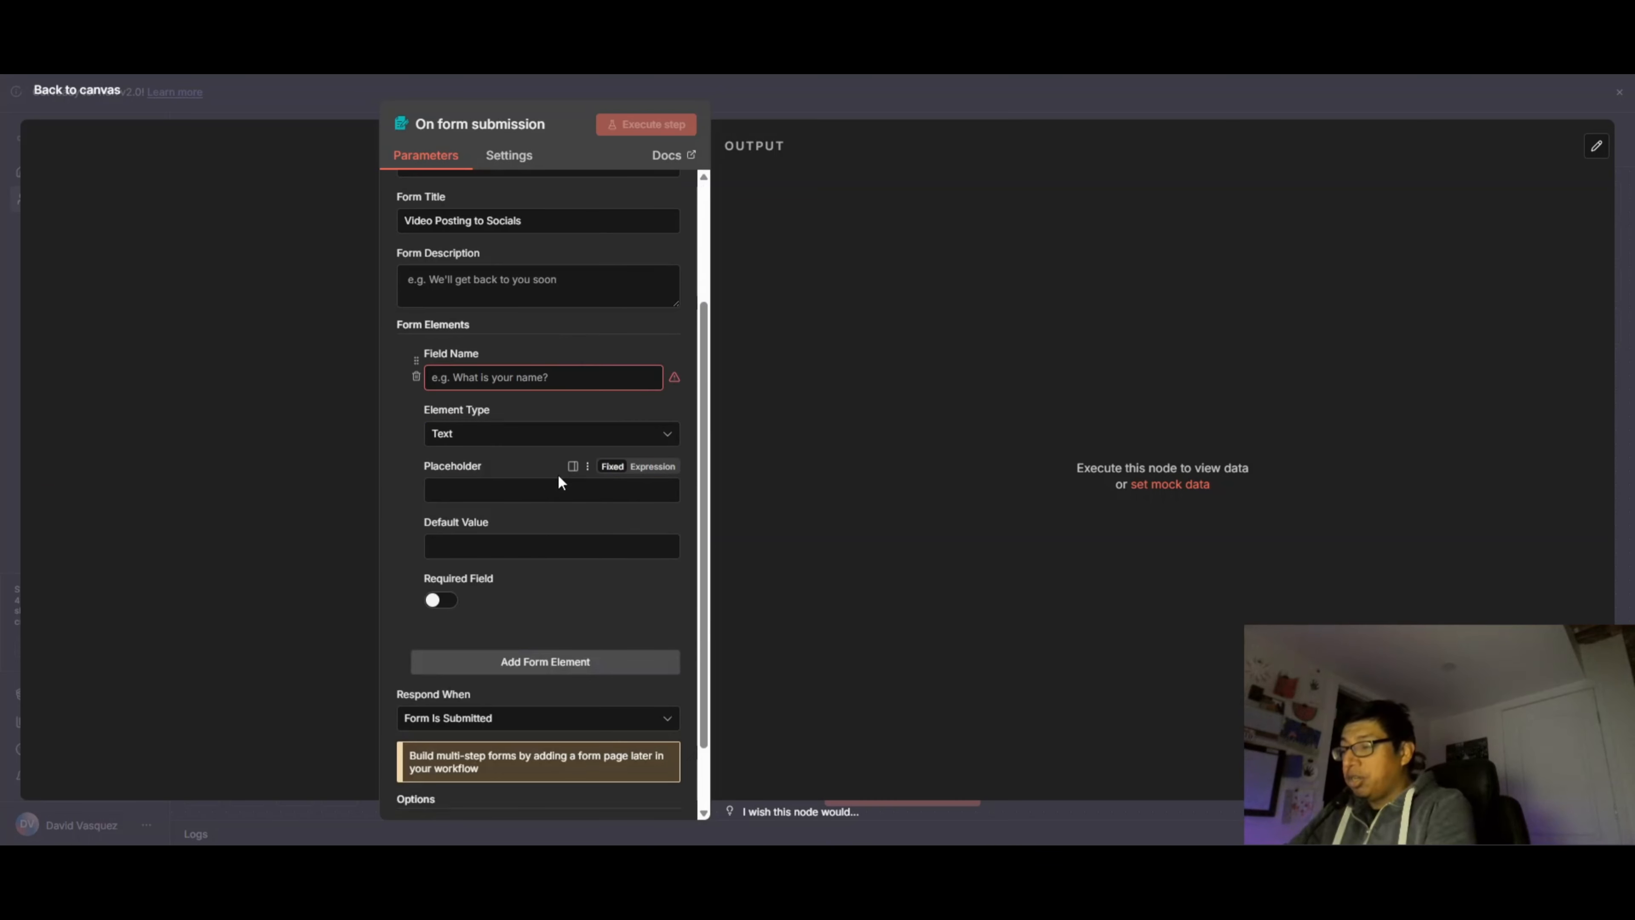
{"action": "left_click", "coordinate": [482, 374]}
{"action": "type", "text": "Video URL"}
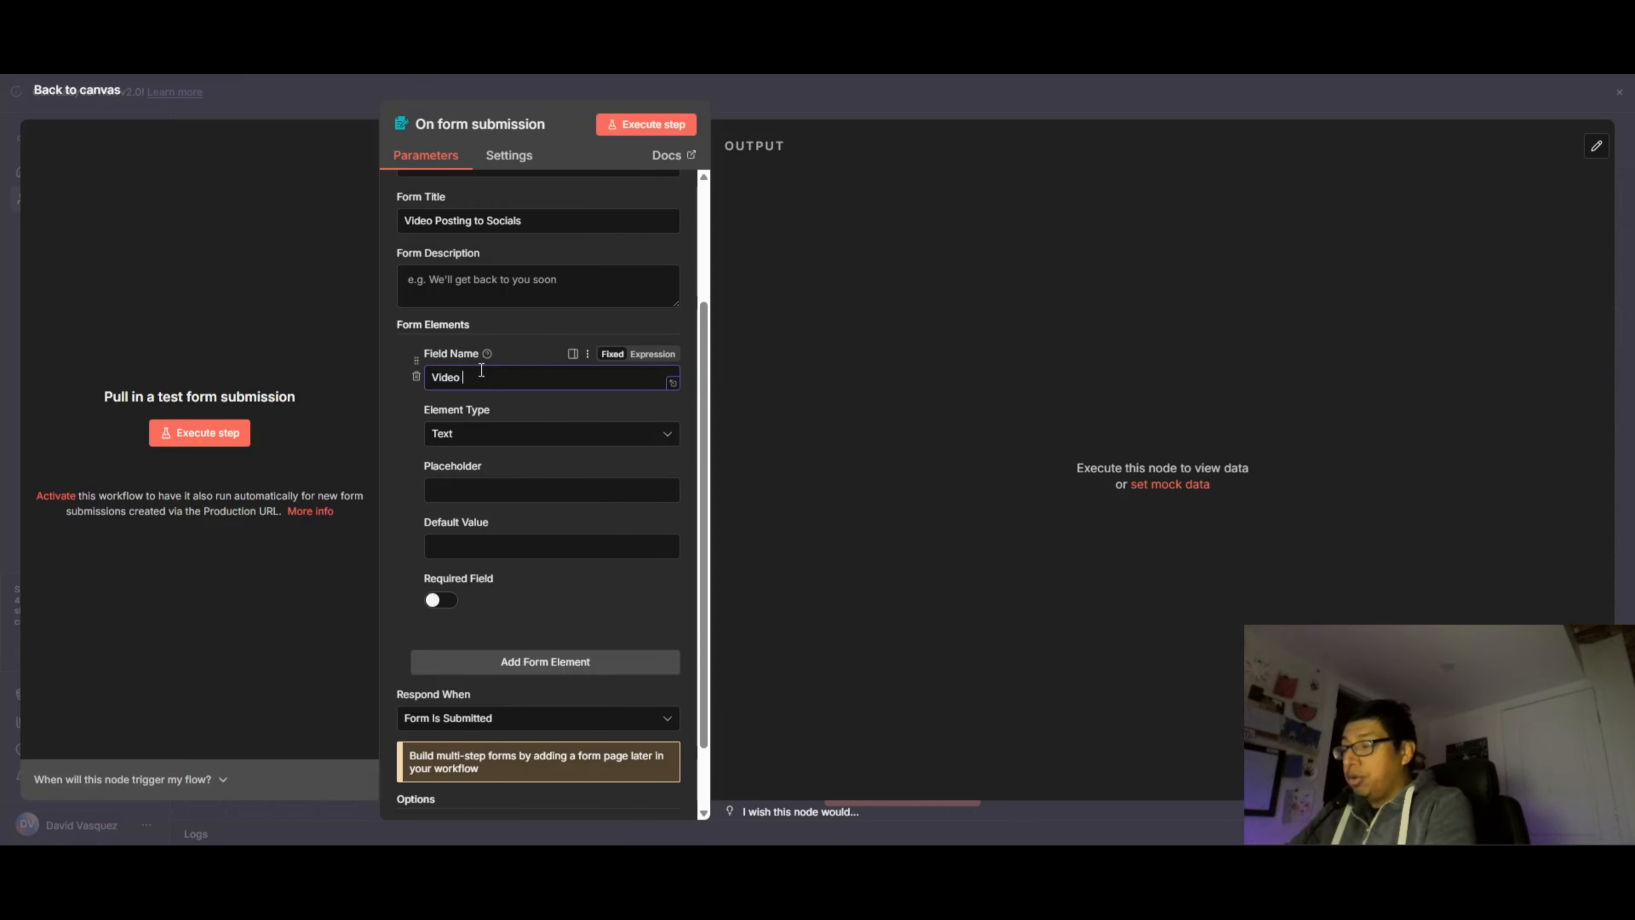
{"action": "left_click", "coordinate": [489, 491]}
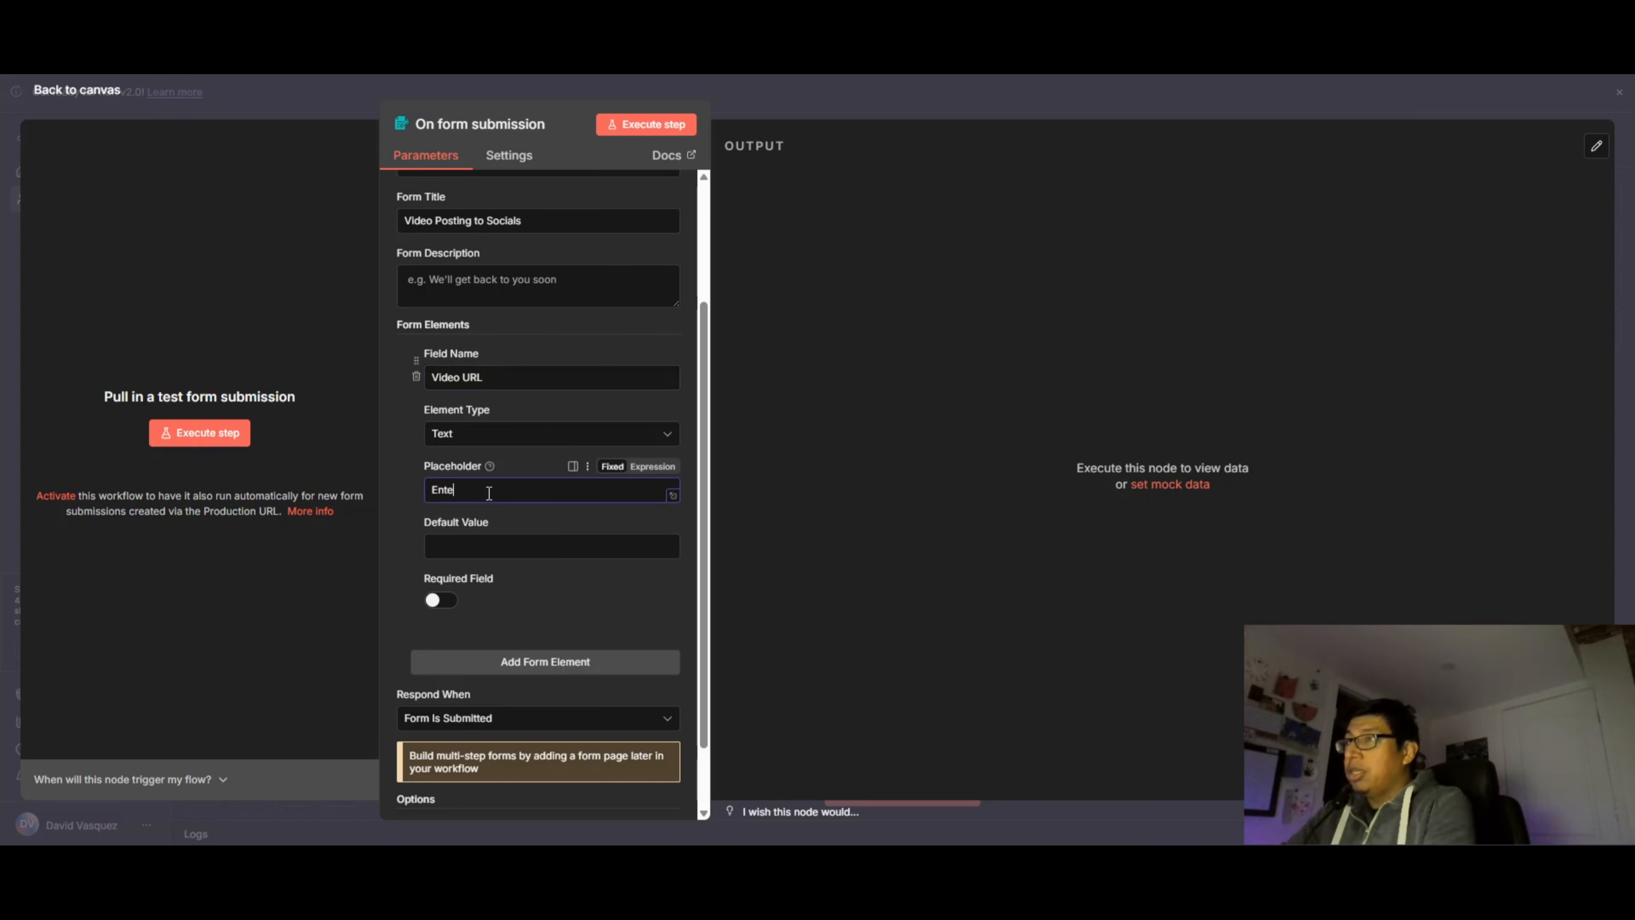
{"action": "type", "text": "Enter video URL"}
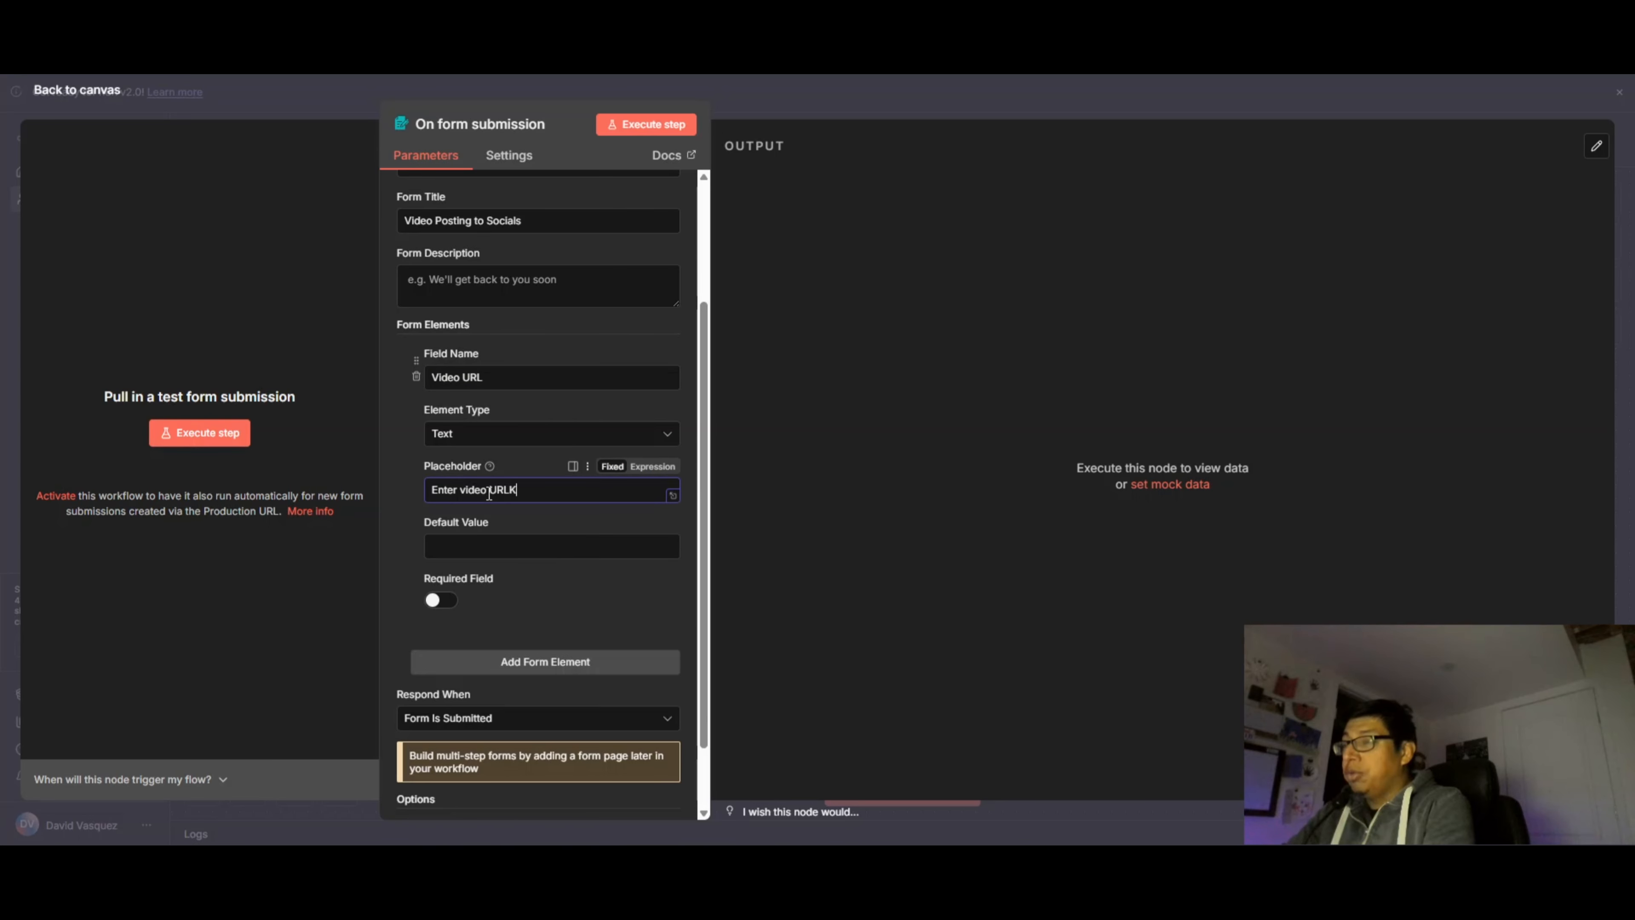
{"action": "type", "text": " here"}
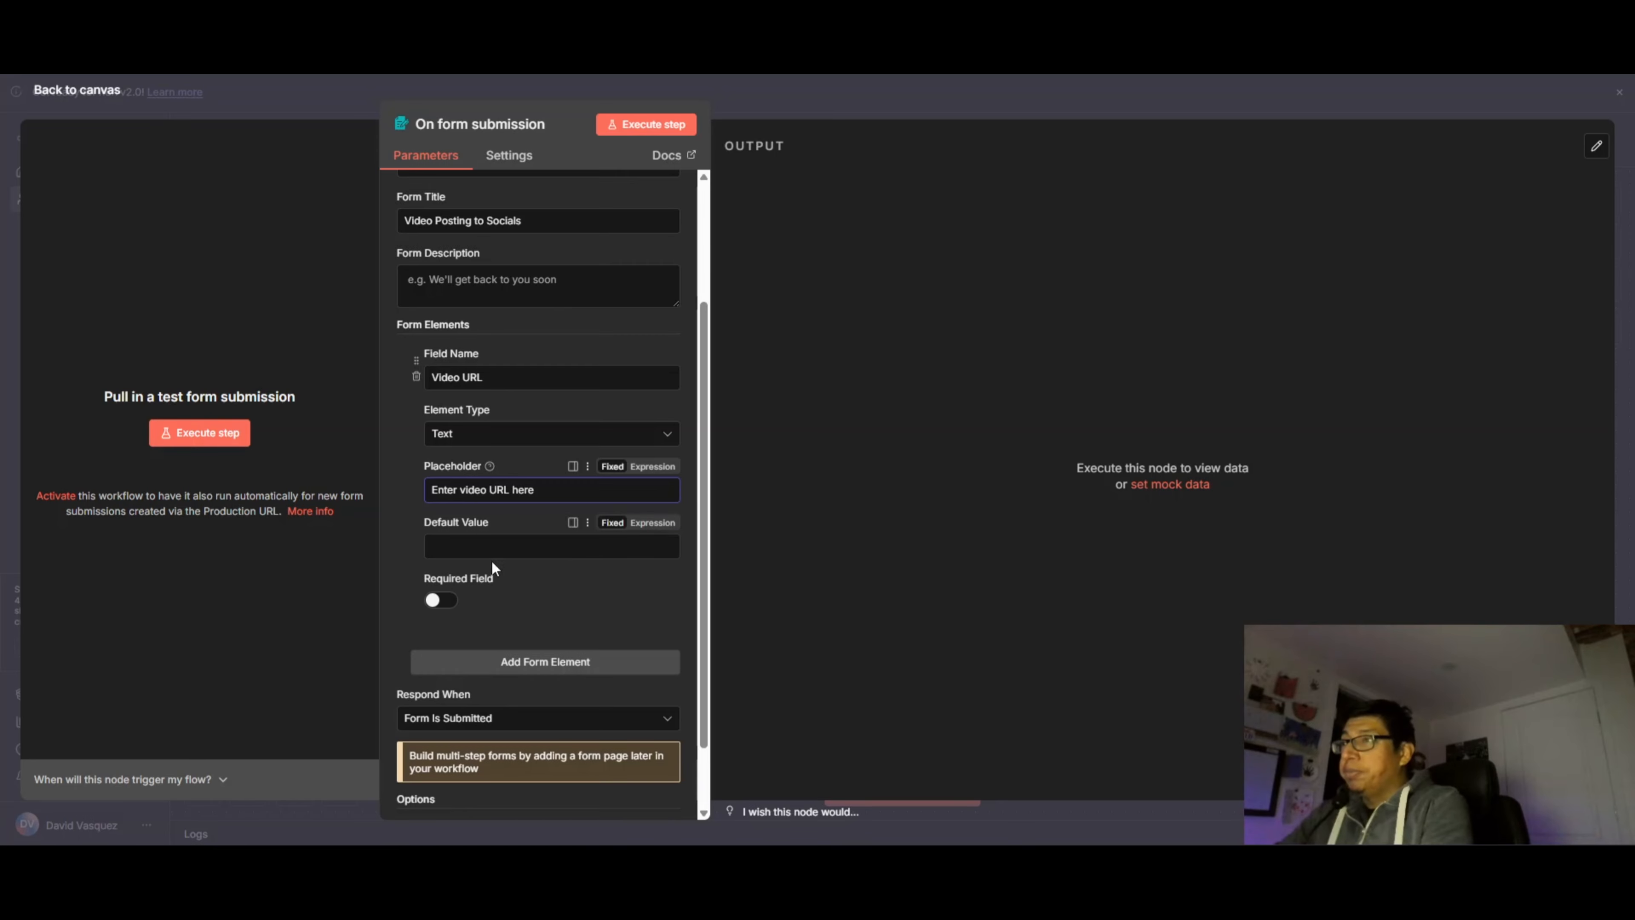
{"action": "scroll", "coordinate": [492, 561], "scroll_direction": "down", "scroll_amount": 1}
{"action": "left_click", "coordinate": [438, 522]}
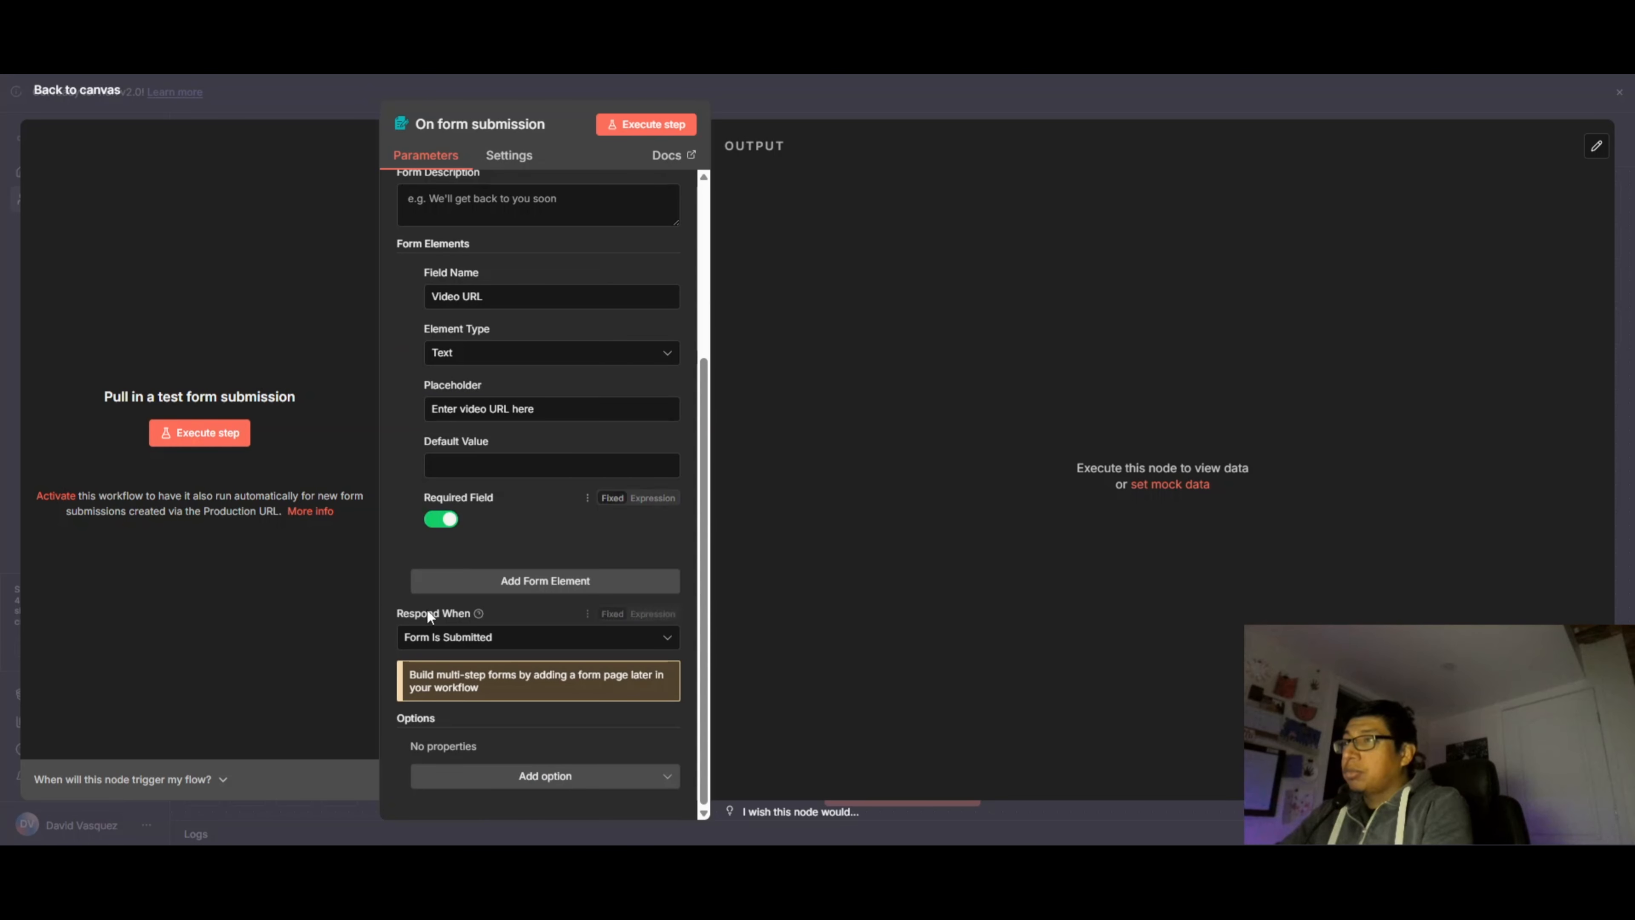
Add a required text form element named "Title" with the placeholder "Enter title here"
{"action": "left_click", "coordinate": [550, 581]}
{"action": "scroll", "coordinate": [508, 548], "scroll_direction": "down", "scroll_amount": 1}
{"action": "scroll", "coordinate": [533, 474], "scroll_direction": "down", "scroll_amount": 1}
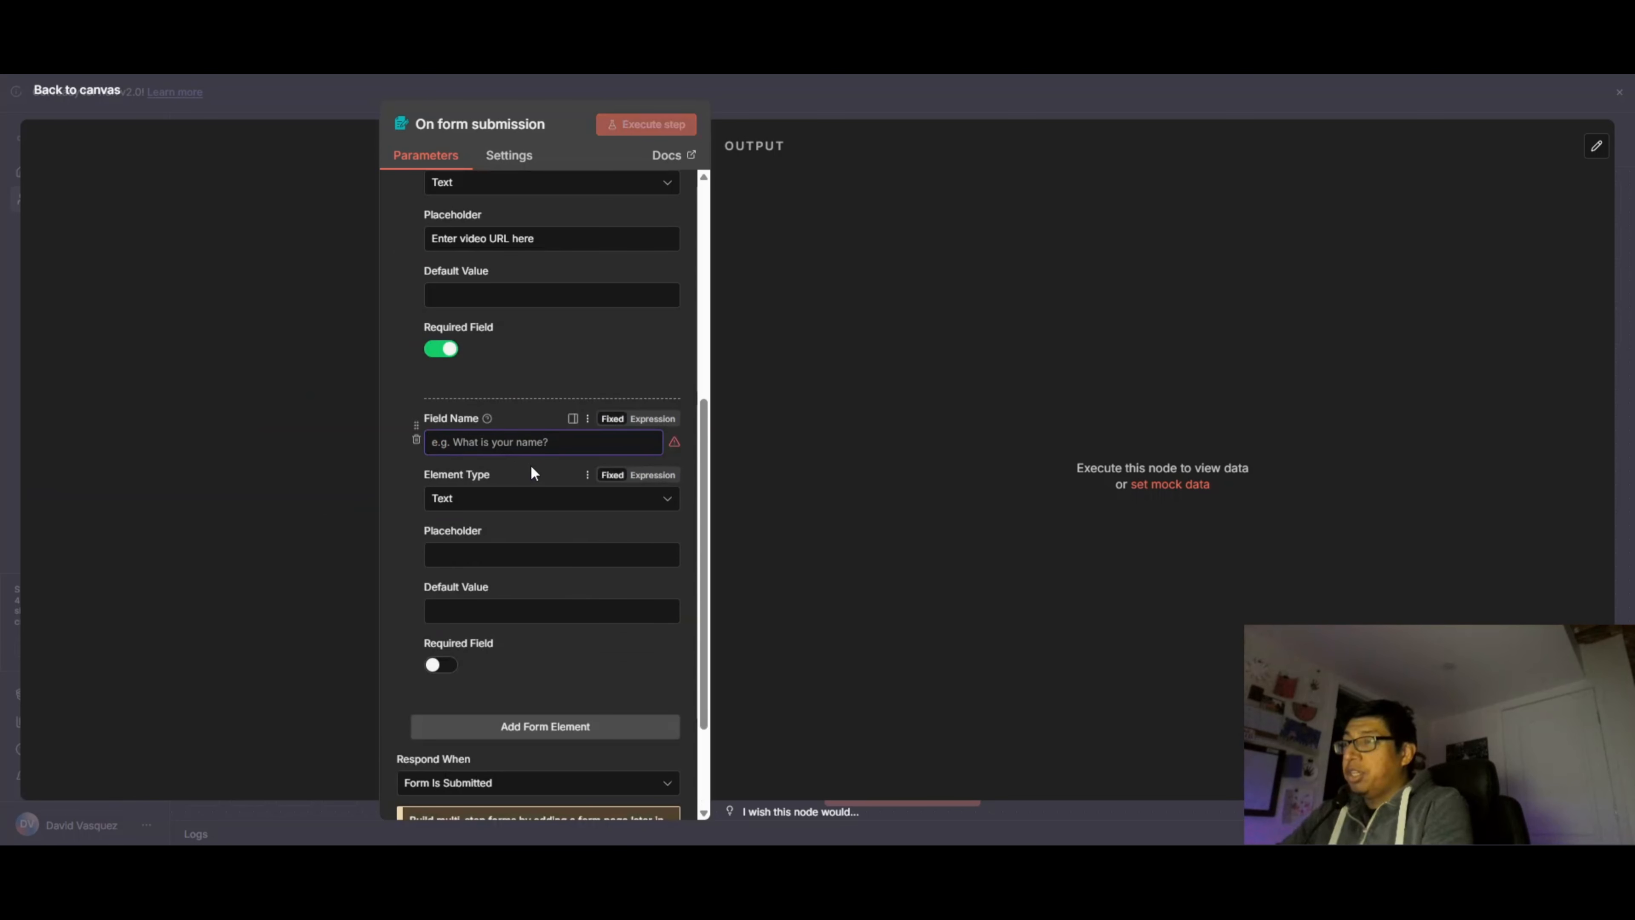
{"action": "type", "text": "Title"}
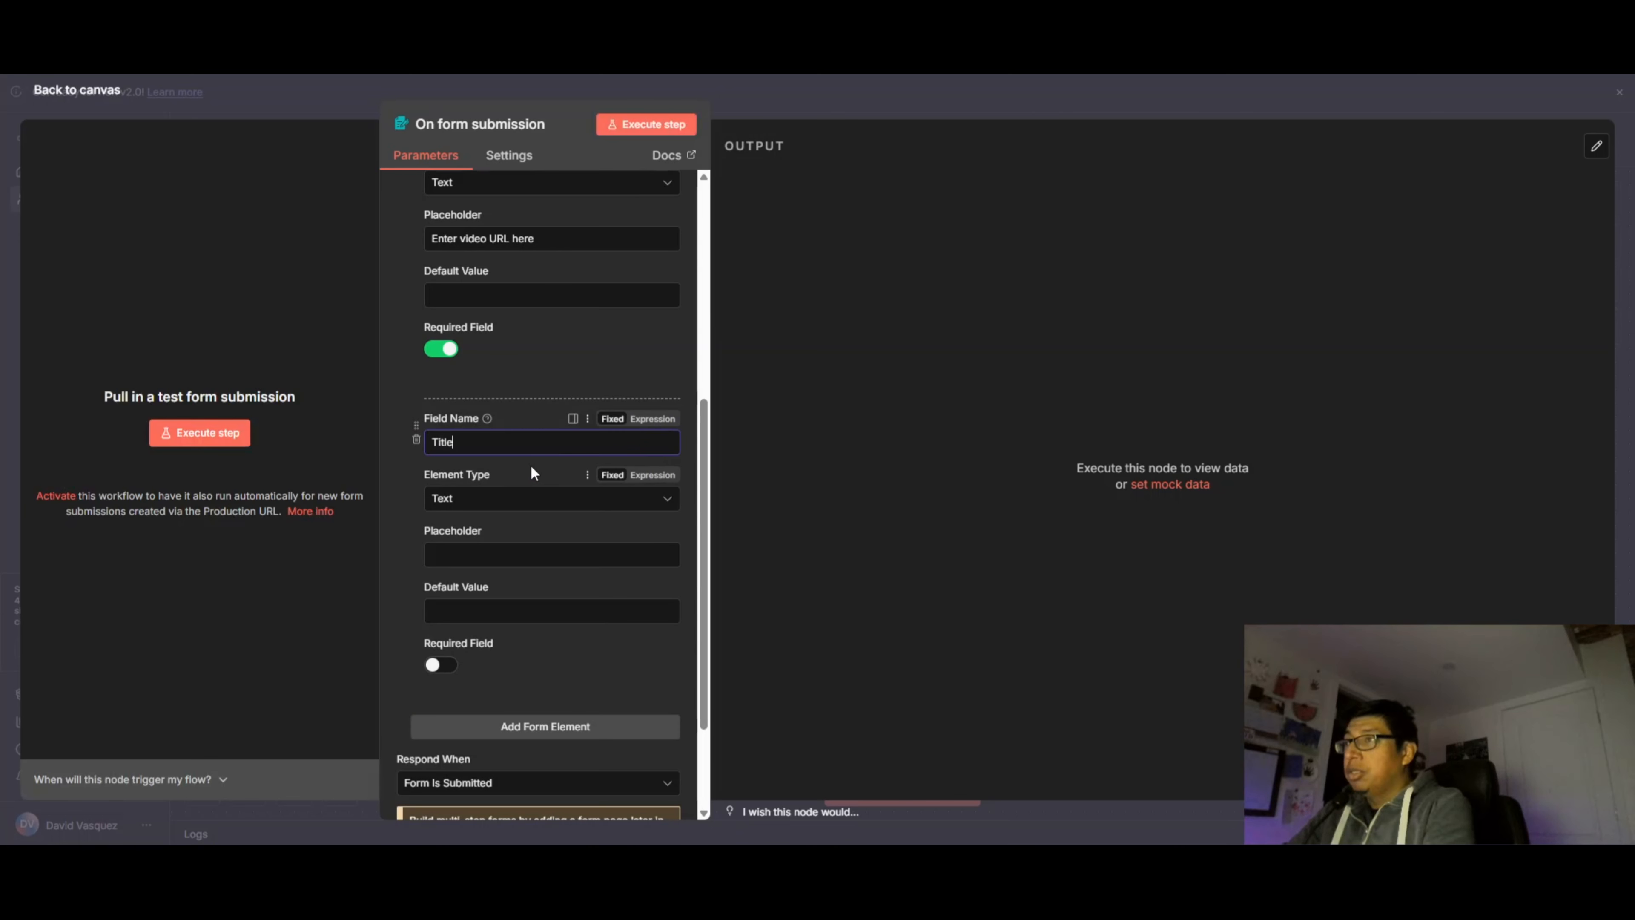
{"action": "left_click", "coordinate": [519, 558]}
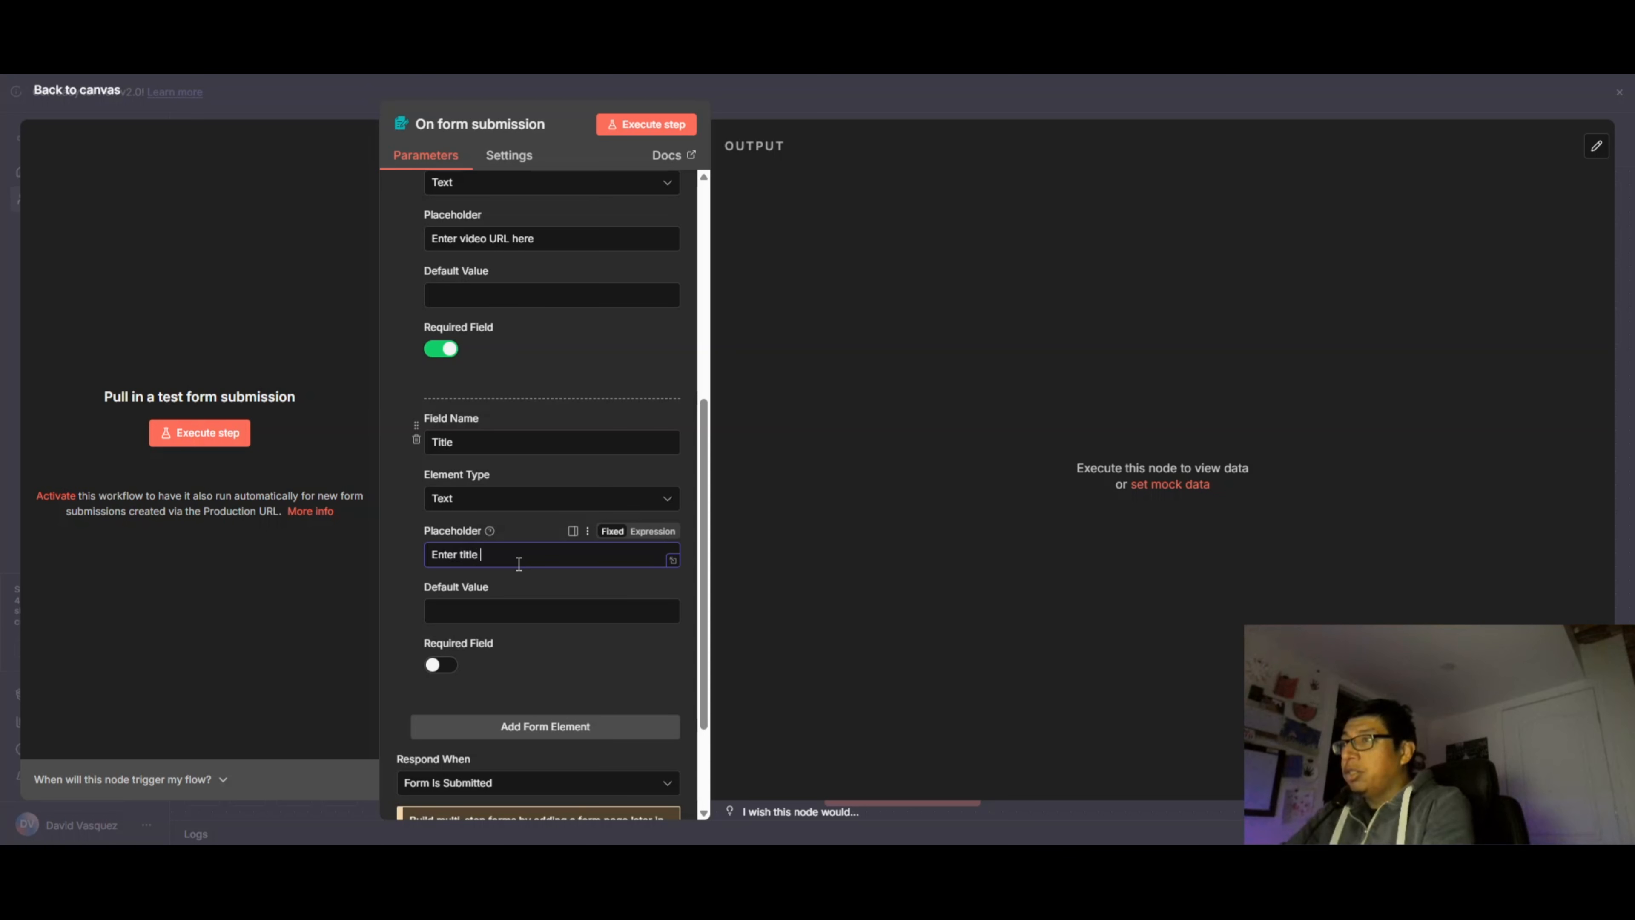
{"action": "type", "text": "Enter title here"}
{"action": "scroll", "coordinate": [584, 509], "scroll_direction": "down", "scroll_amount": 1}
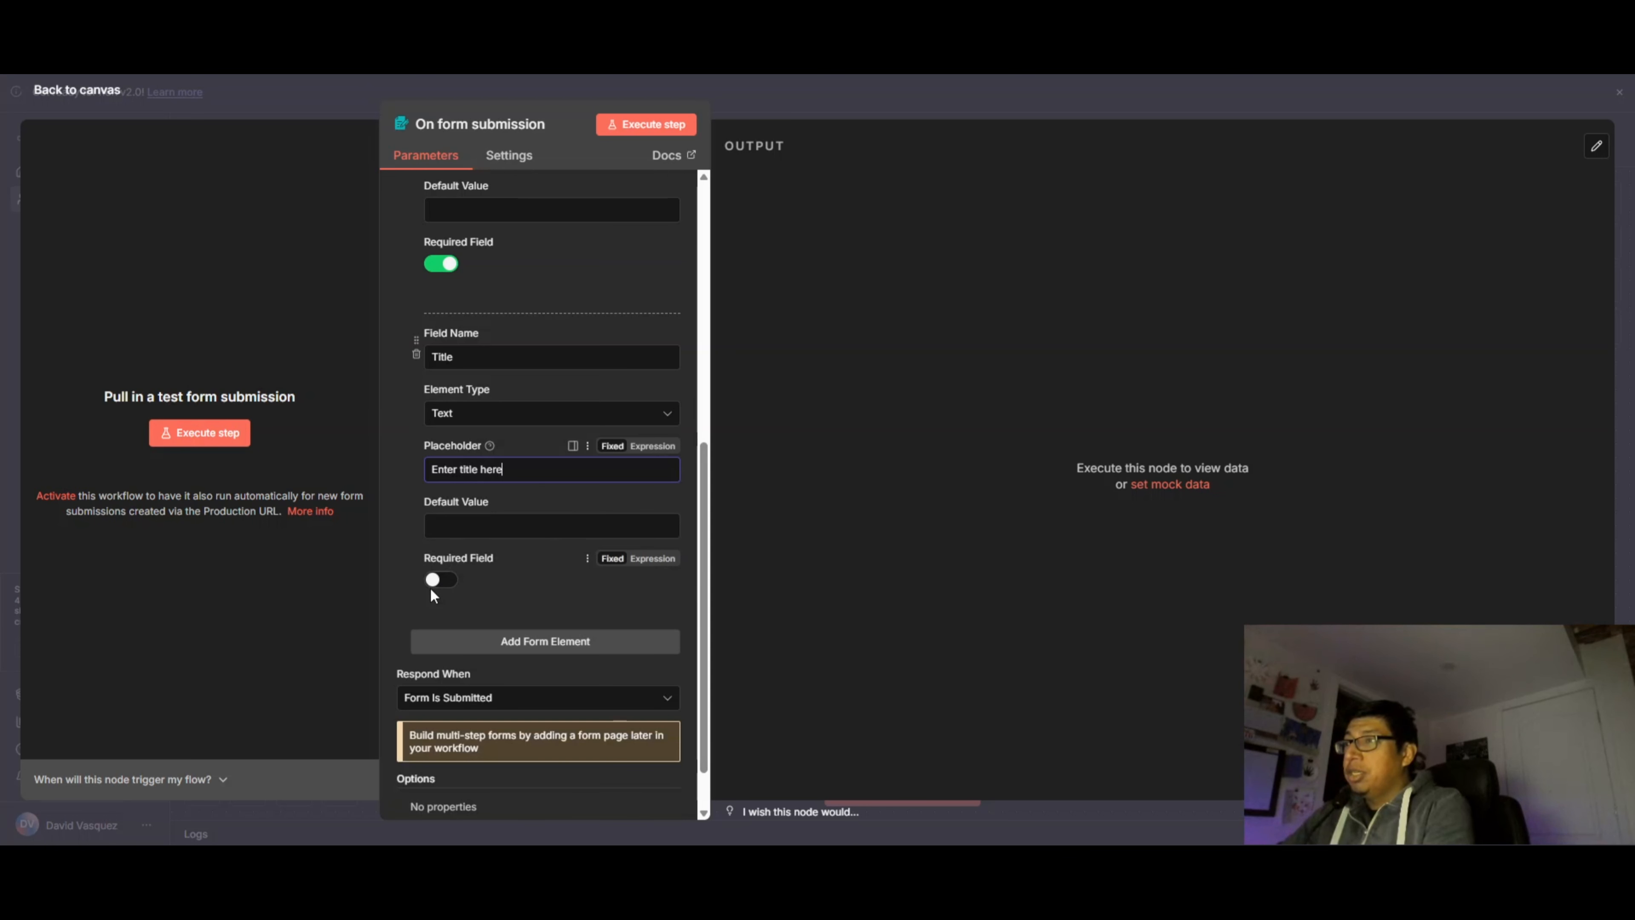
{"action": "left_click", "coordinate": [438, 582]}
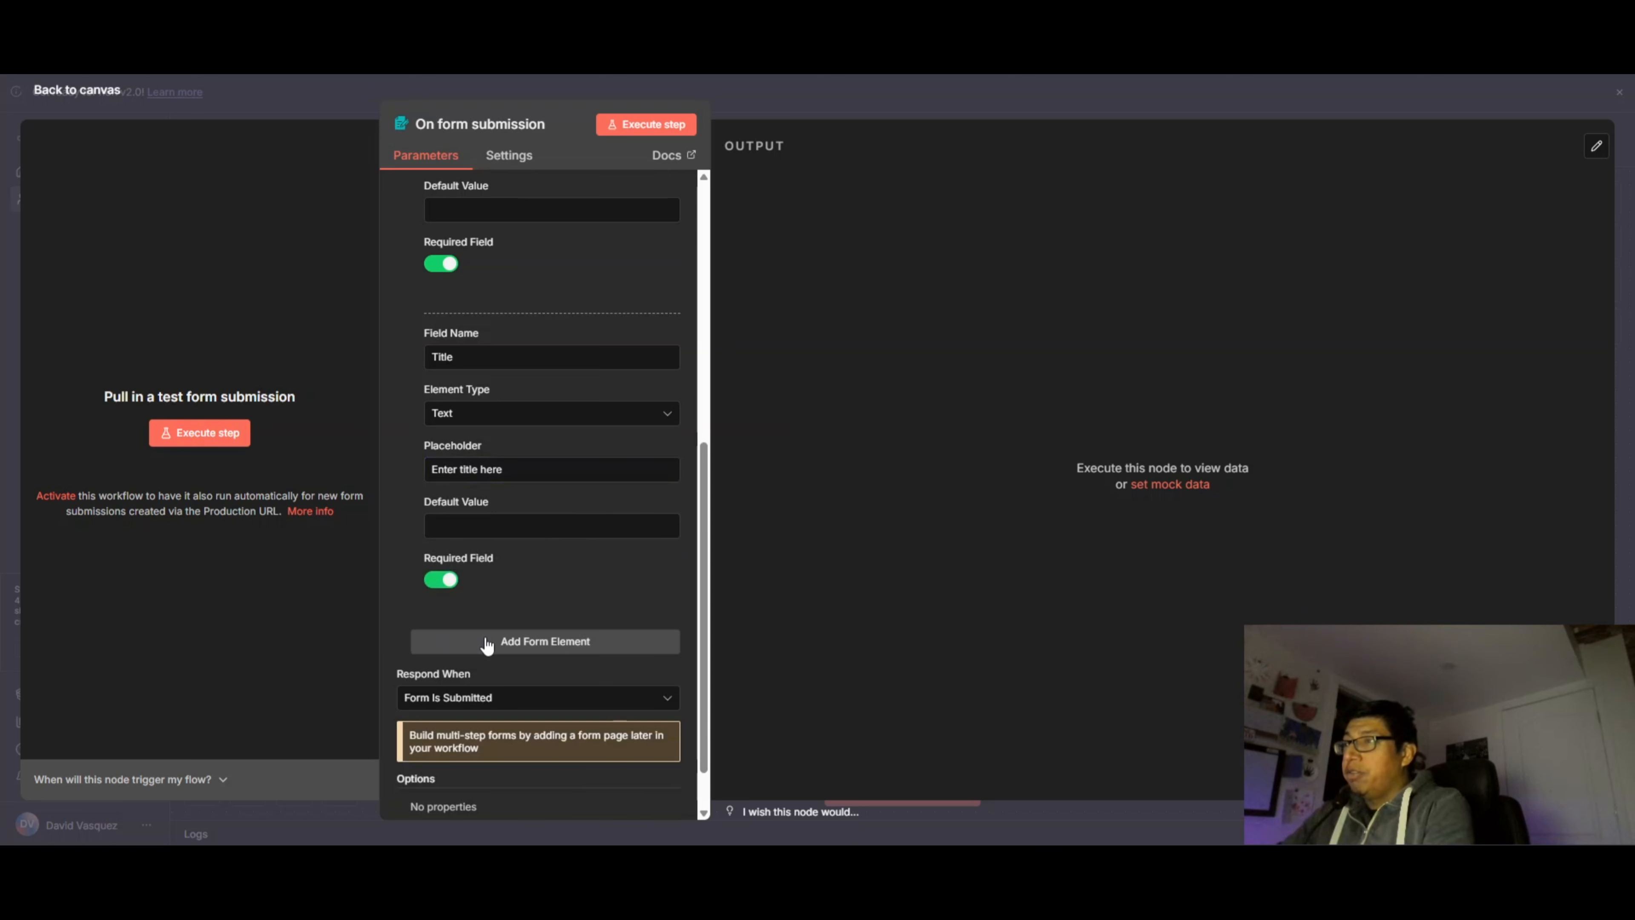
Add a required text form element named "Description" with the placeholder "Enter description here"
{"action": "left_click", "coordinate": [536, 641]}
{"action": "left_click", "coordinate": [506, 417]}
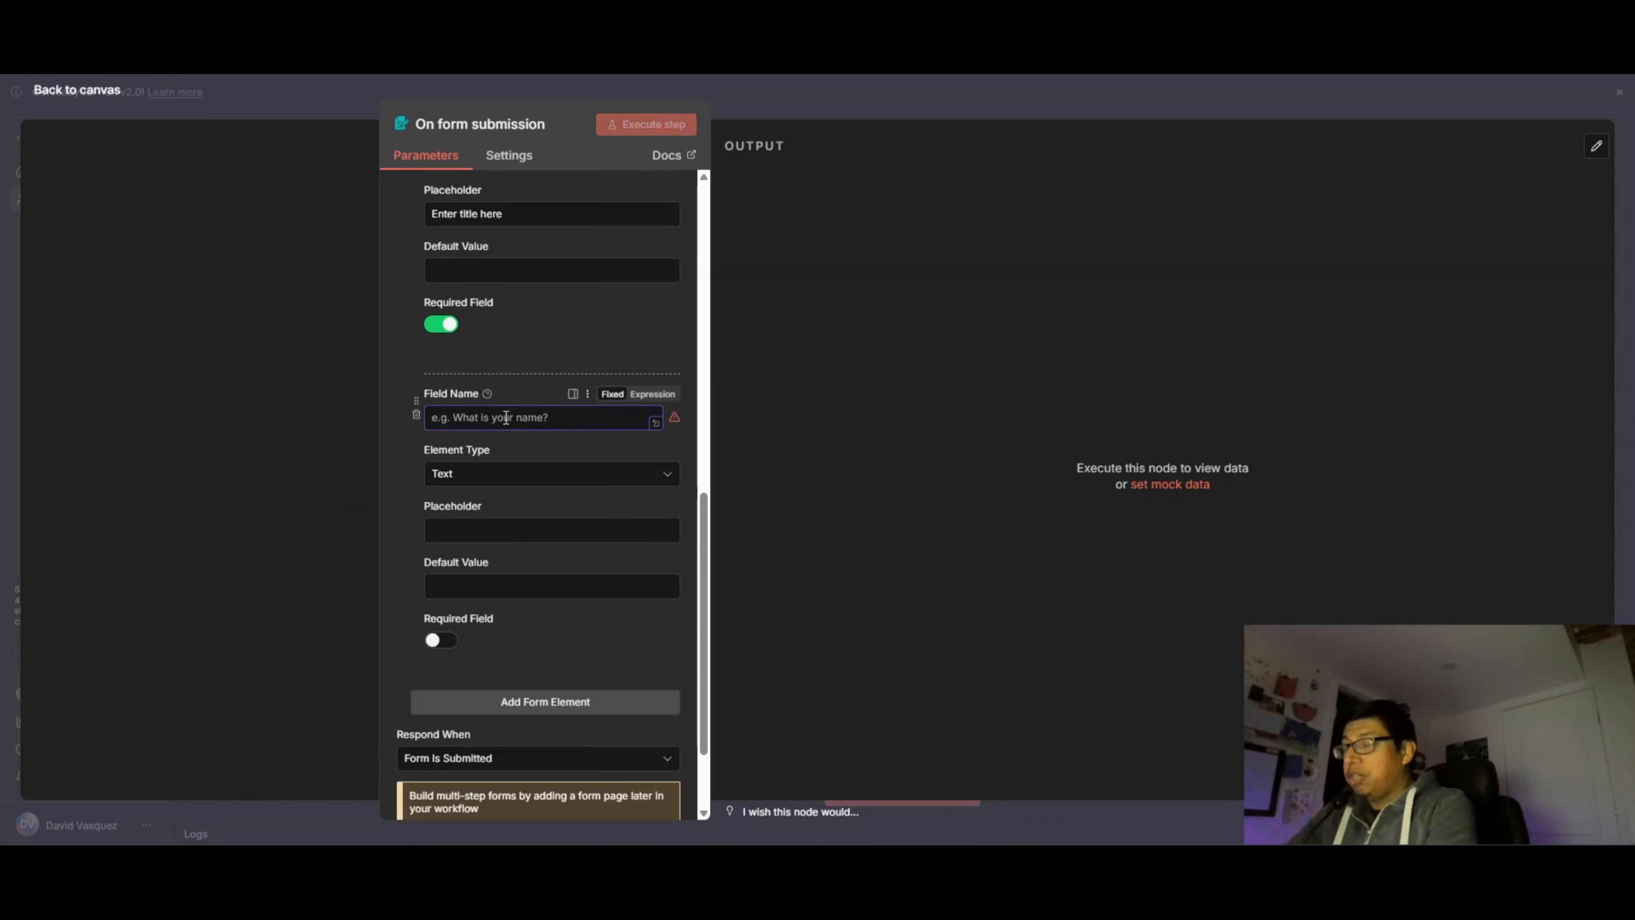
{"action": "type", "text": "Descr"}
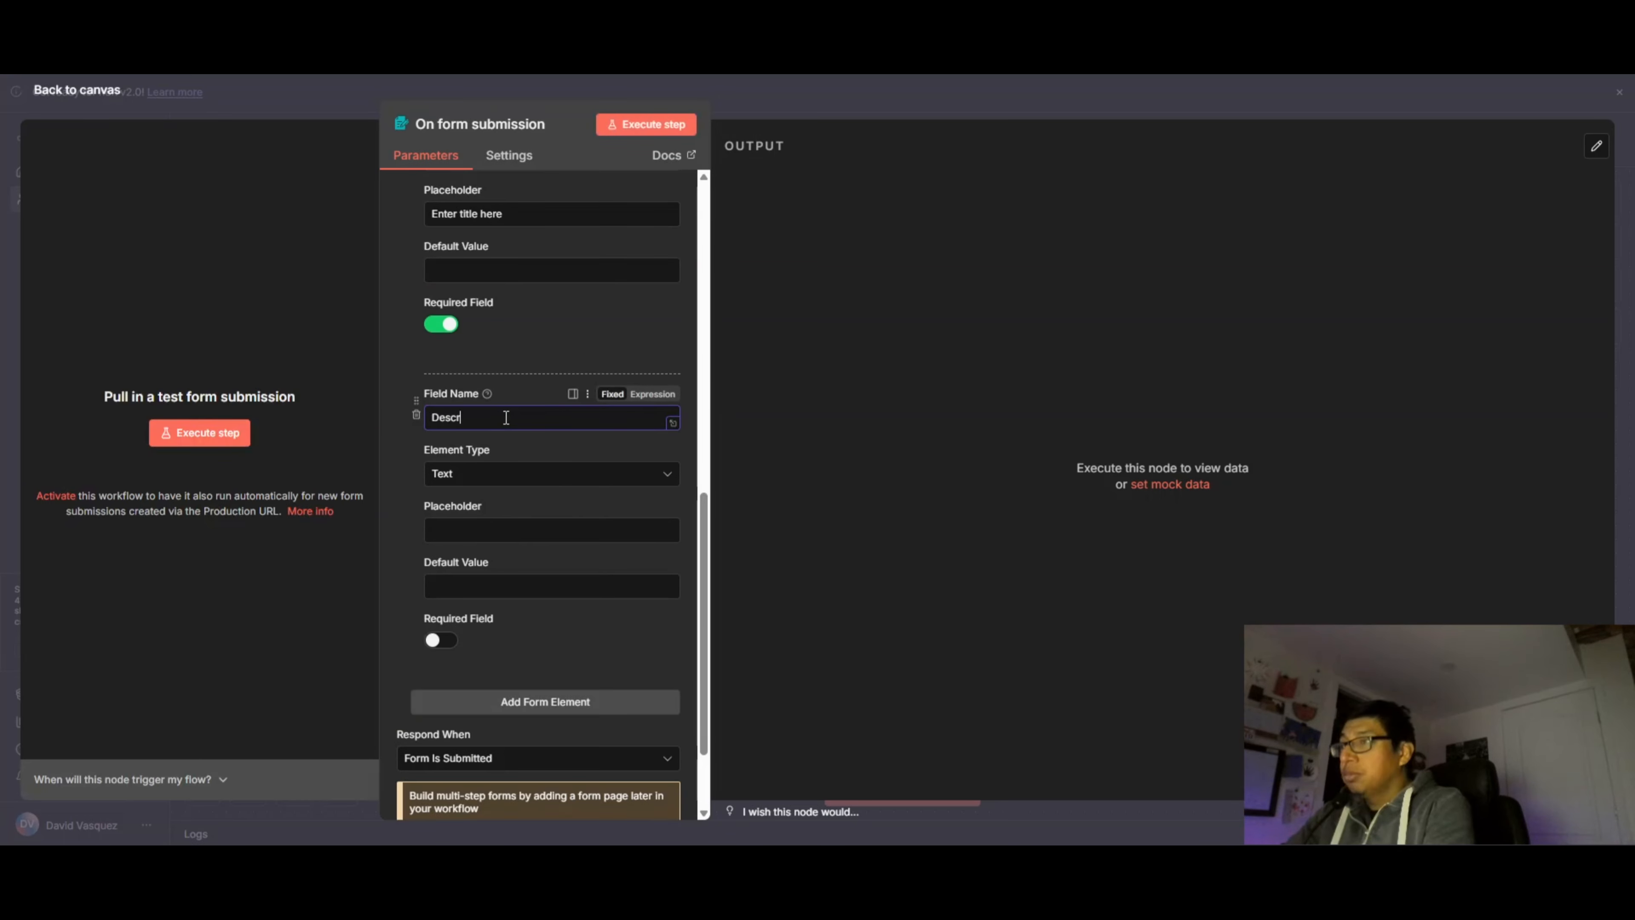
{"action": "type", "text": "iption"}
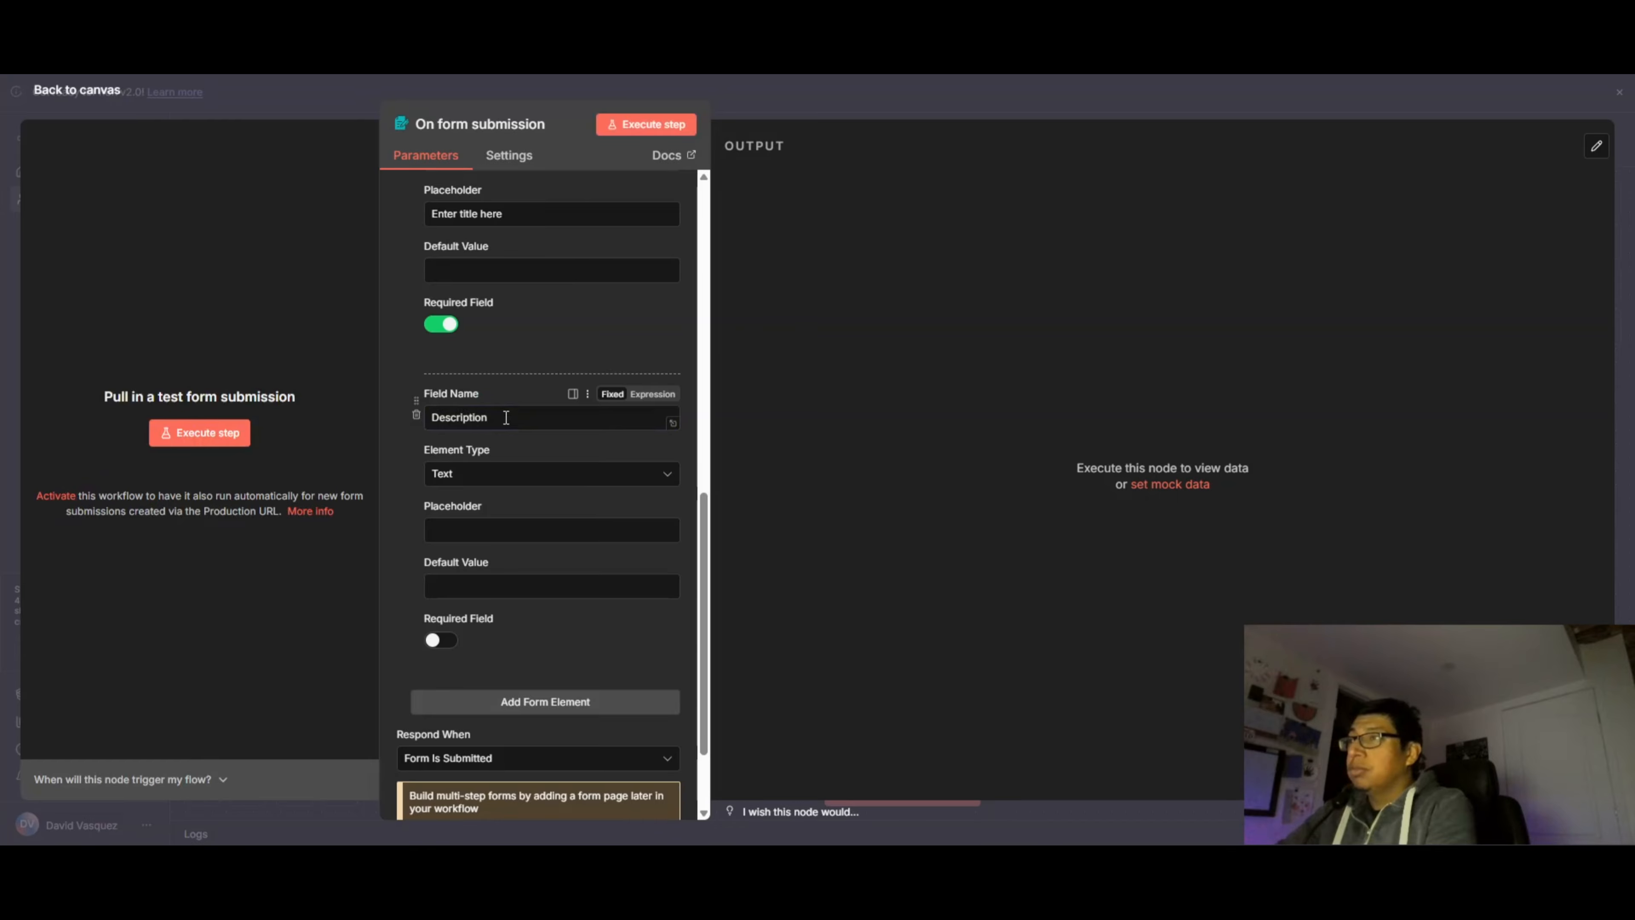
{"action": "left_click", "coordinate": [463, 540]}
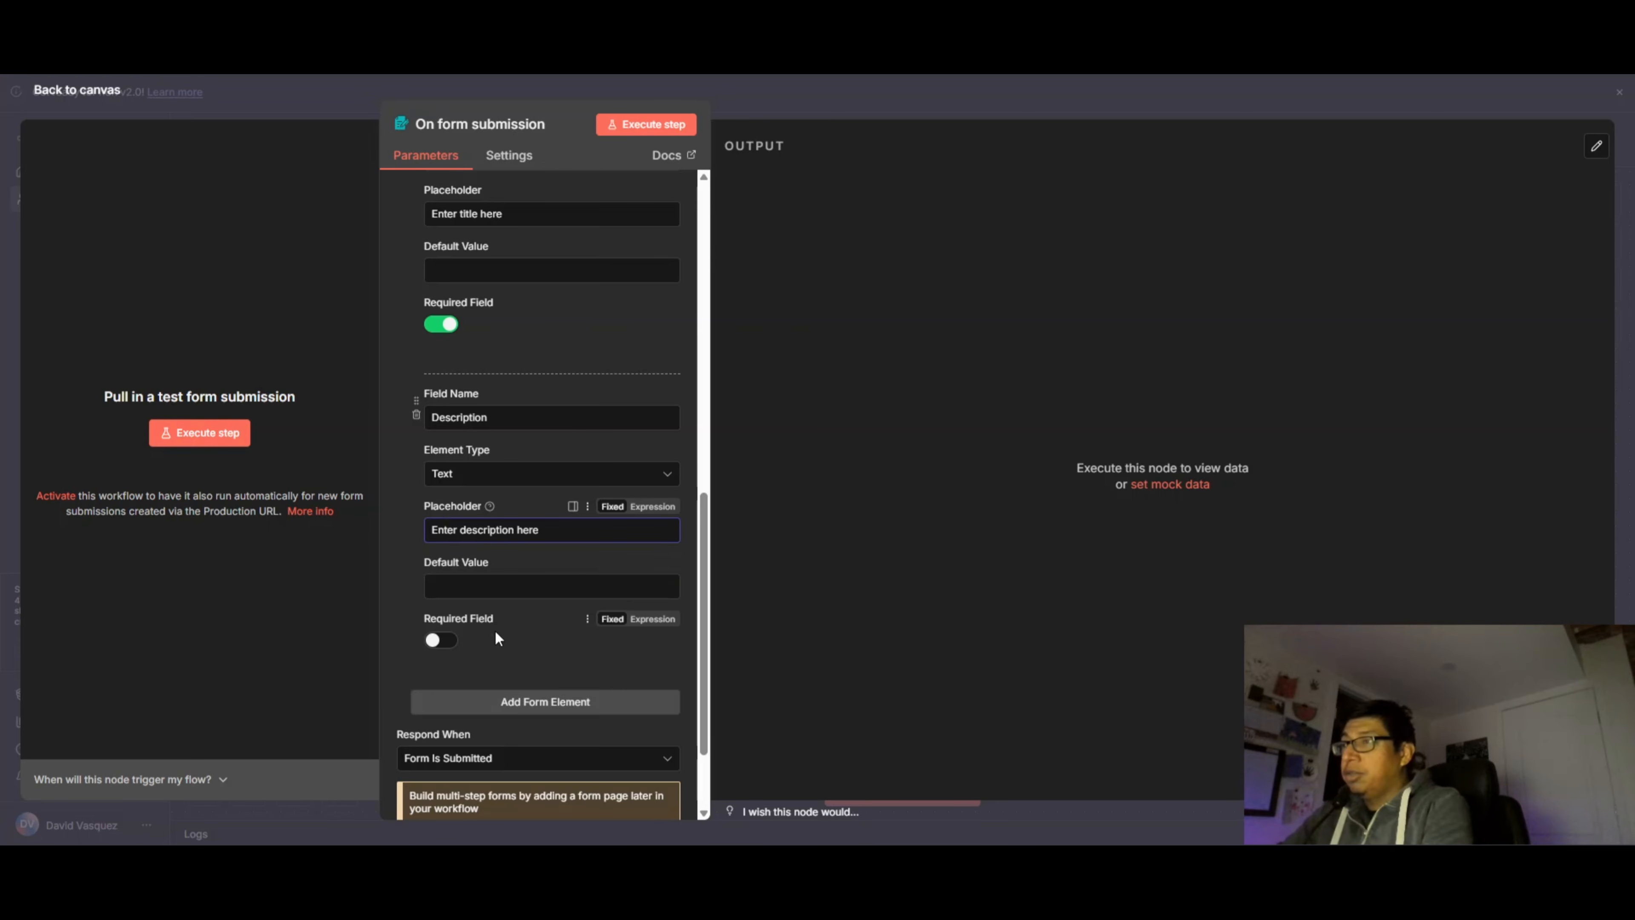
{"action": "left_click", "coordinate": [440, 641]}
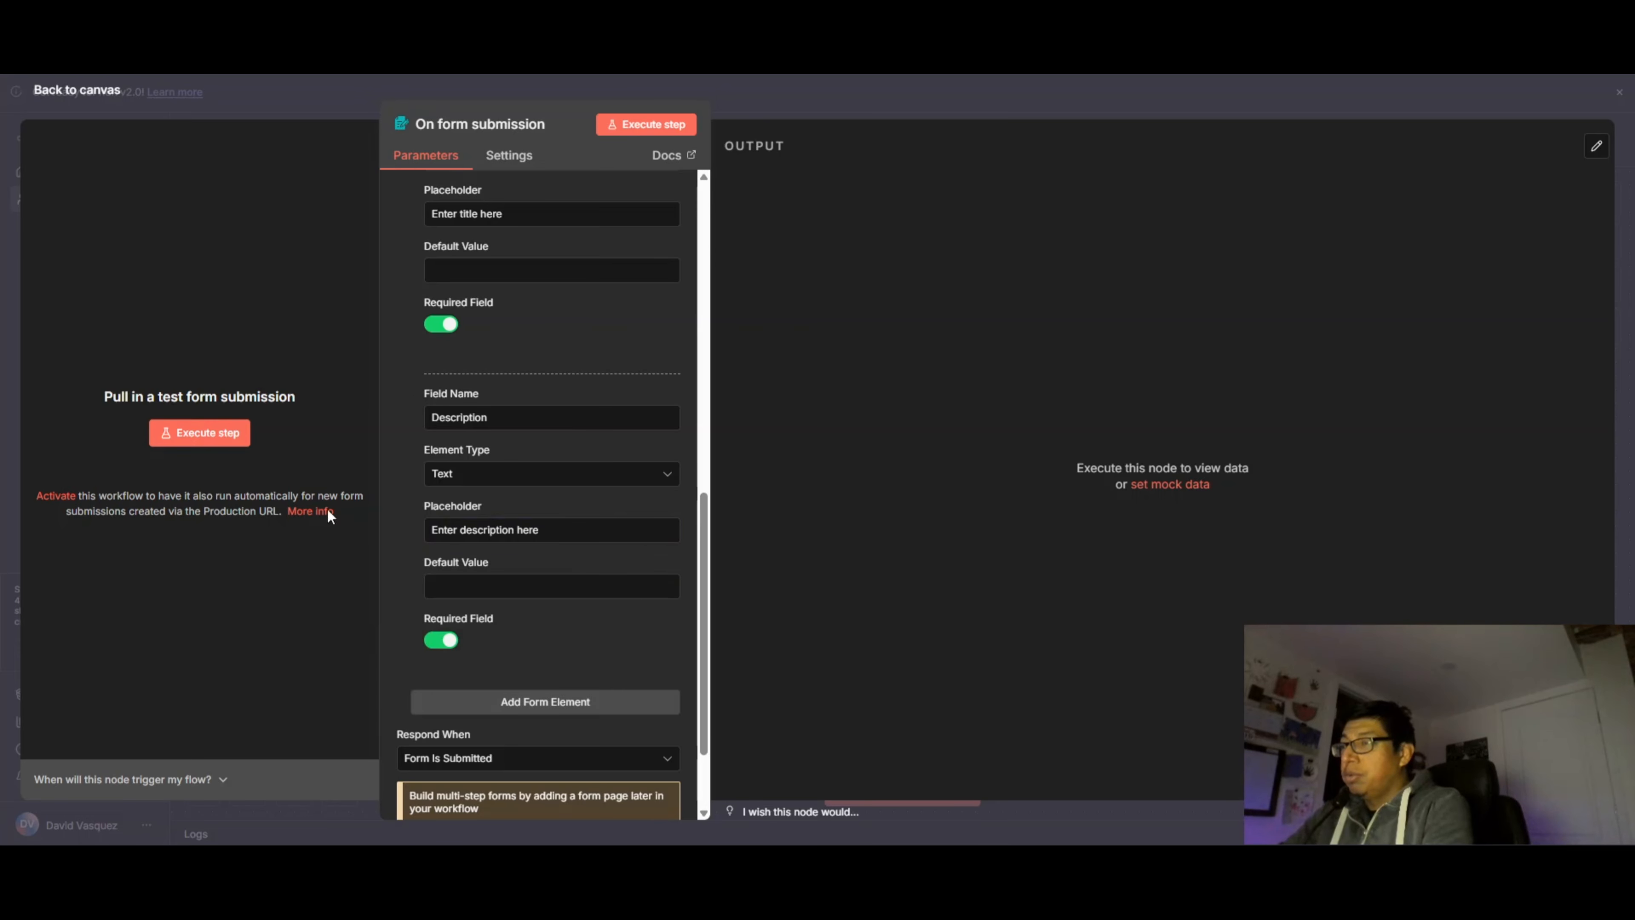
Return to the canvas and execute the workflow from the form trigger to preview the test form
{"action": "left_click", "coordinate": [93, 103]}
{"action": "left_click_drag", "start_coordinate": [945, 567], "coordinate": [665, 509]}
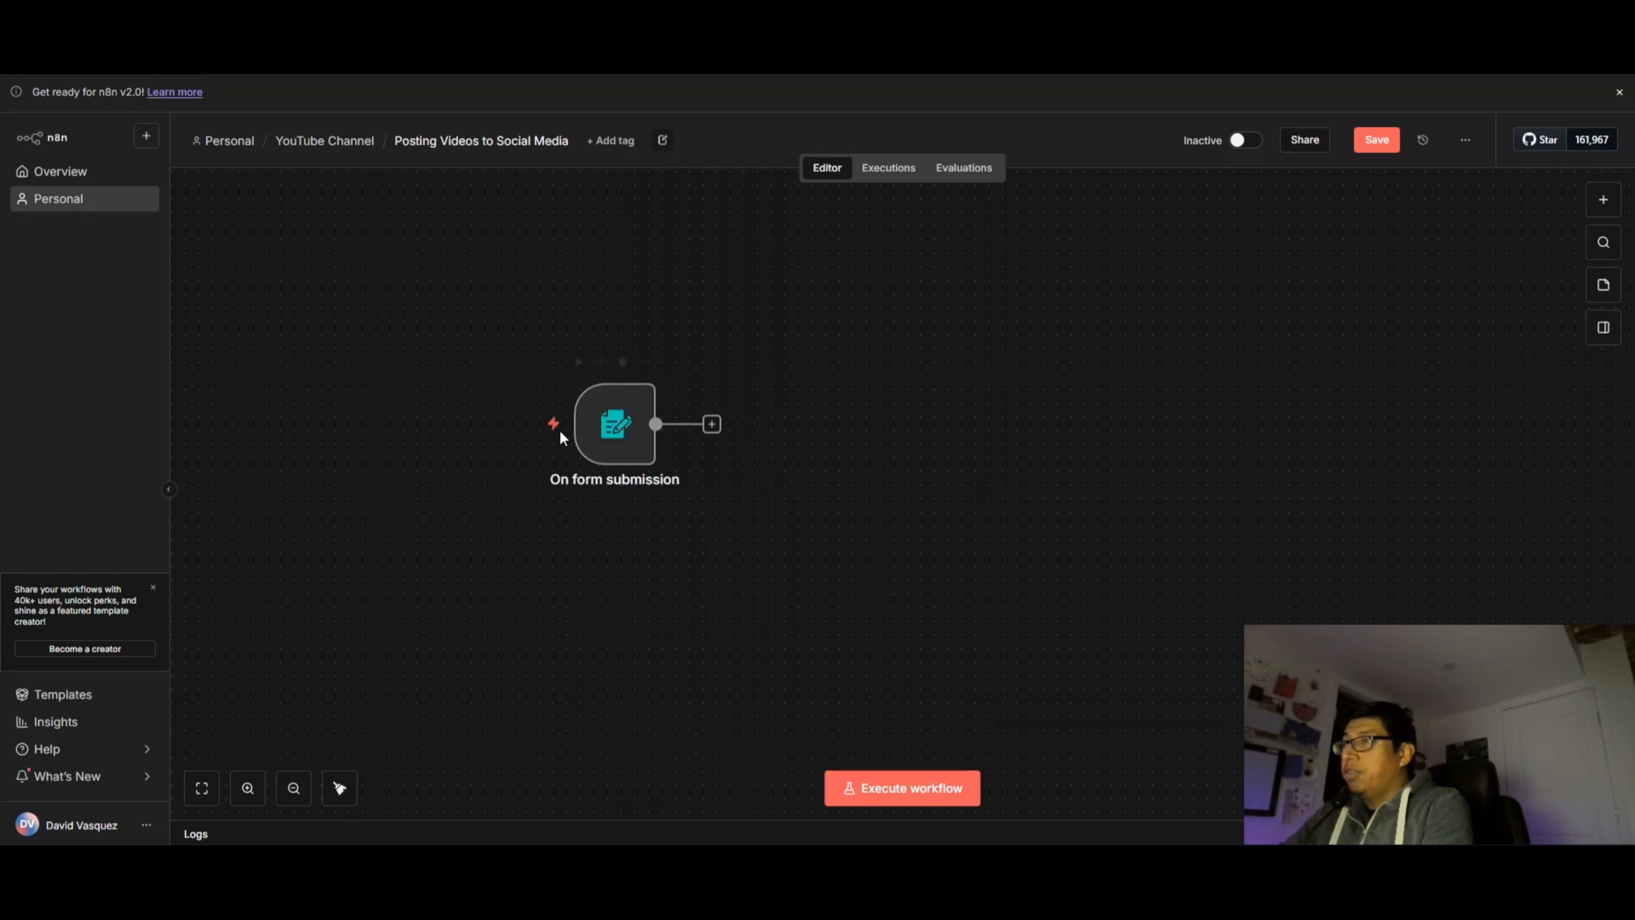
{"action": "left_click", "coordinate": [480, 428]}
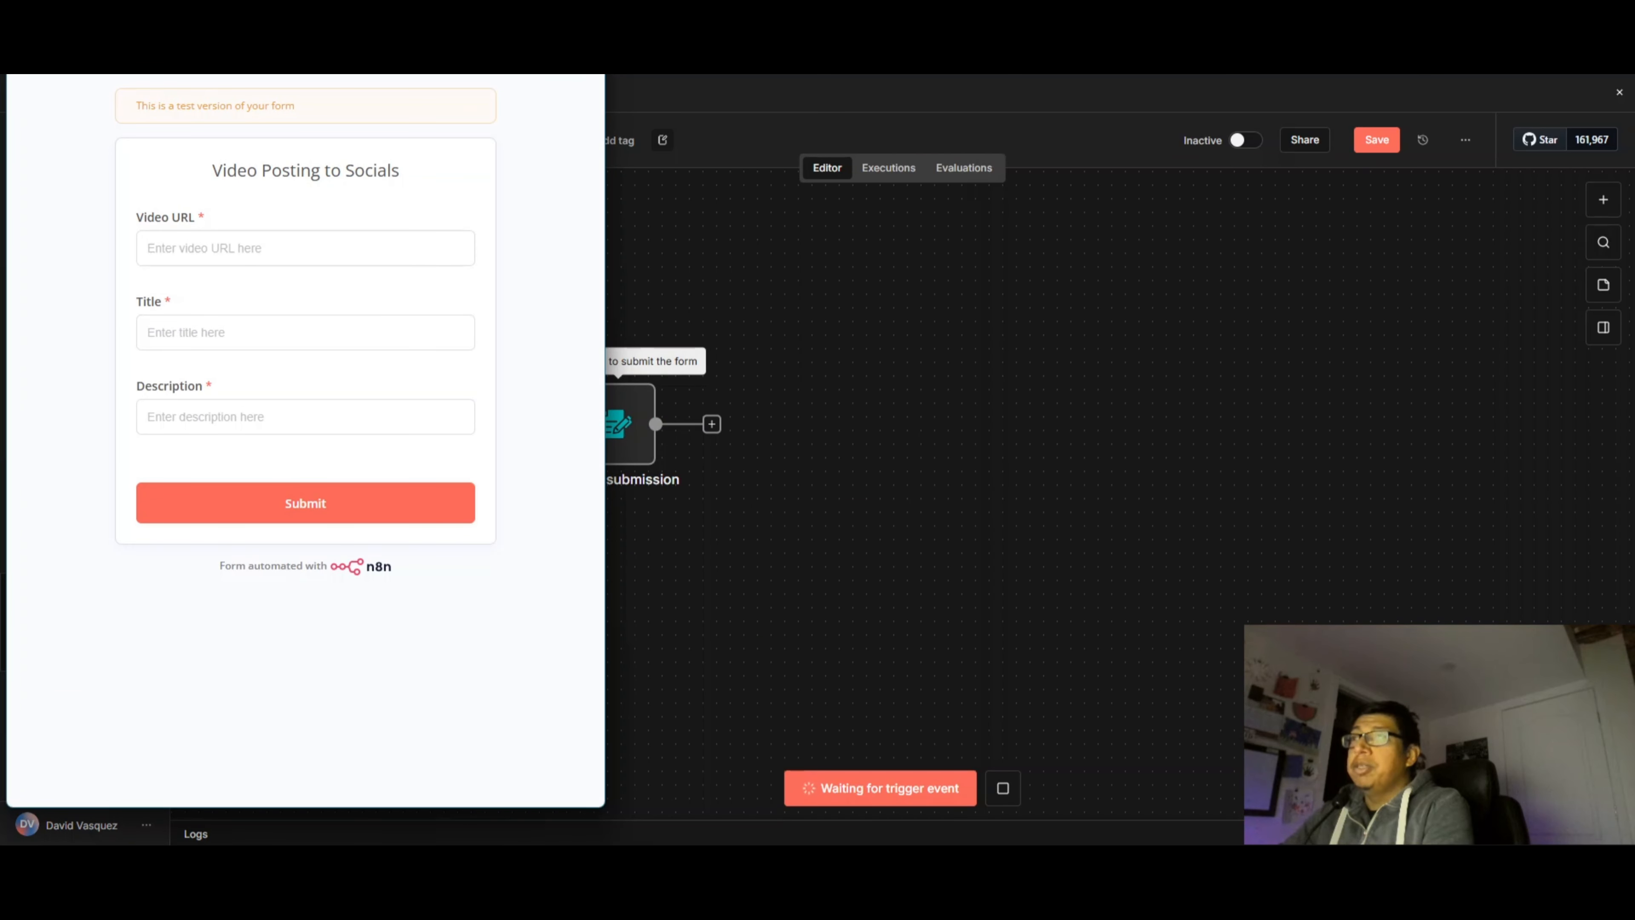
{"action": "left_click", "coordinate": [876, 568]}
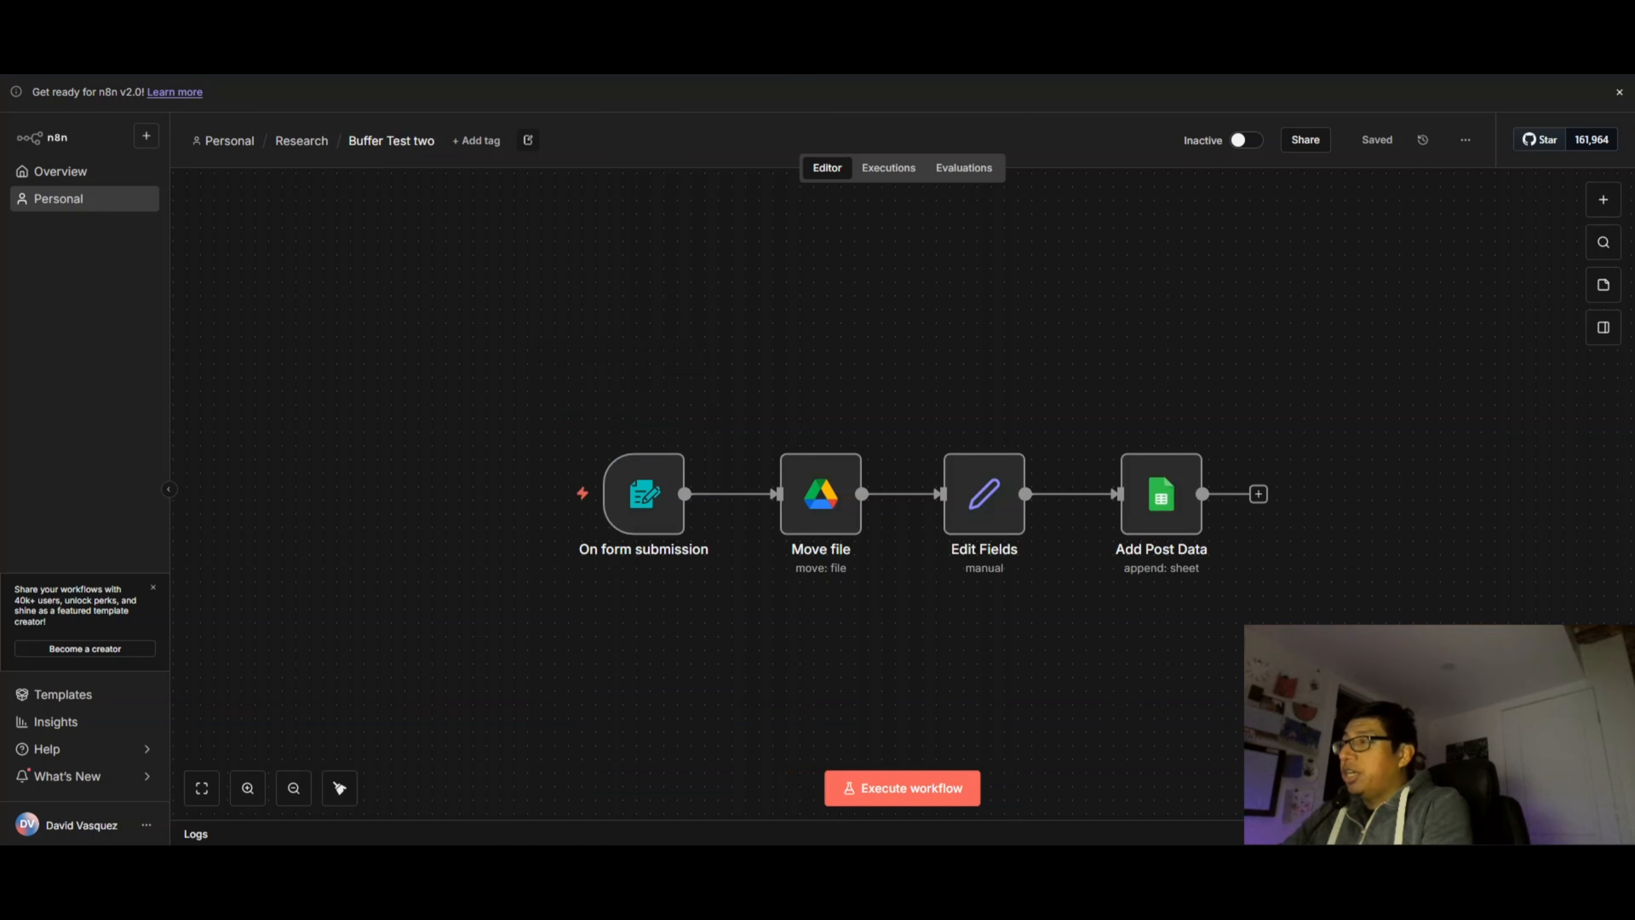
Review the Buffer Test two nodes, switch to Google Drive, and open the Posted Content folder from My Drive
{"action": "left_click_drag", "start_coordinate": [839, 593], "coordinate": [585, 341]}
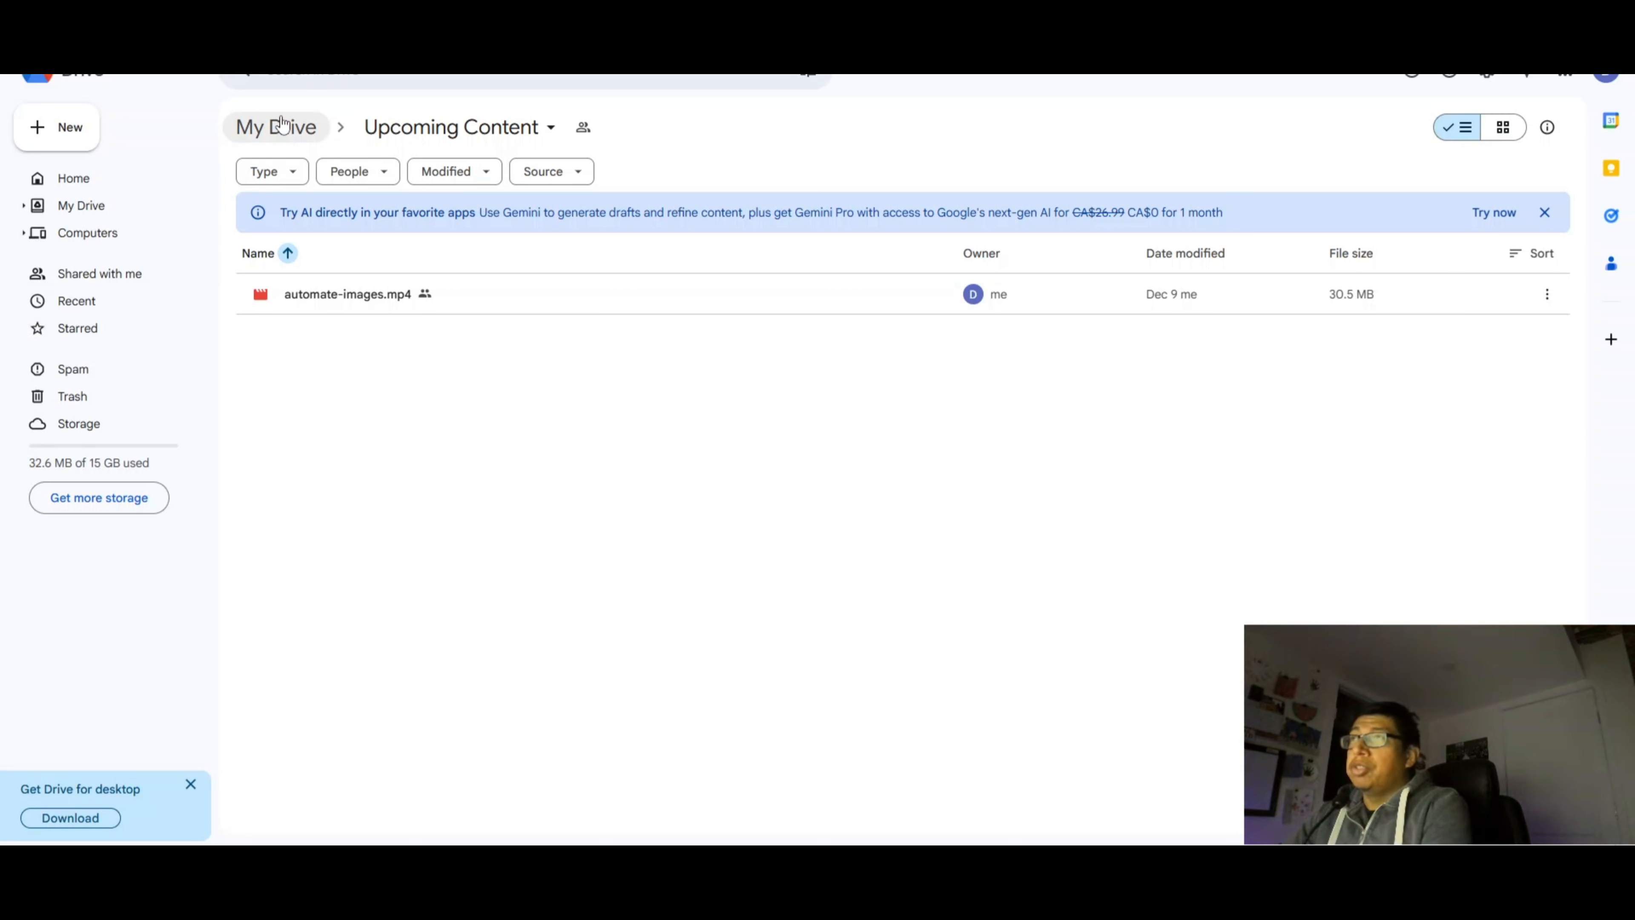
{"action": "left_click", "coordinate": [283, 125]}
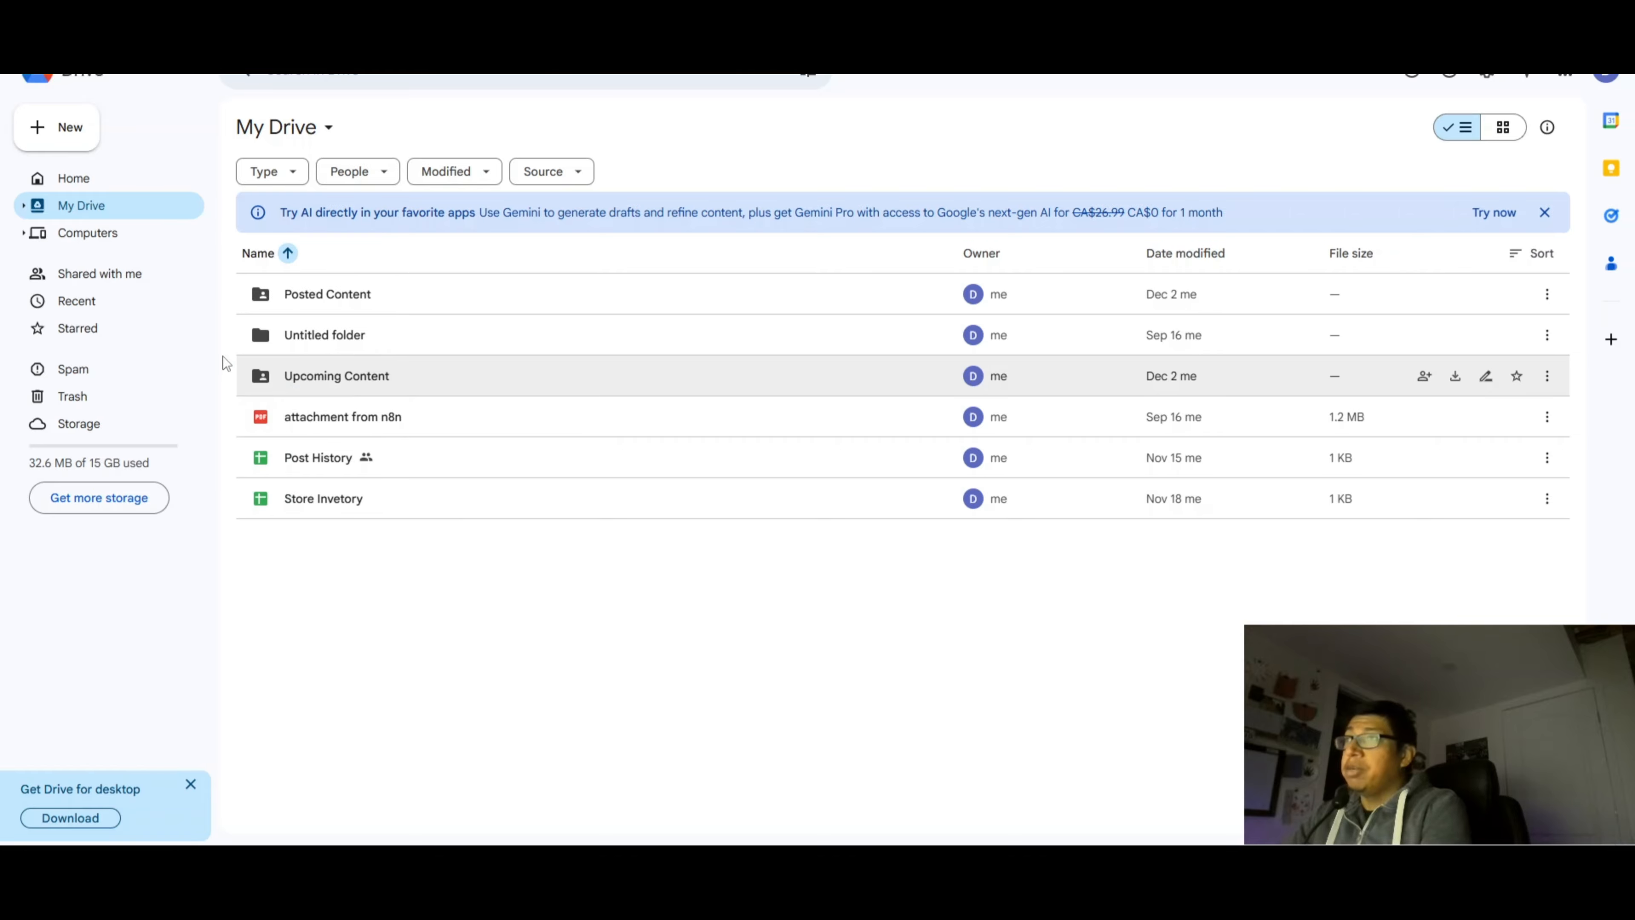
{"action": "double_click", "coordinate": [373, 302]}
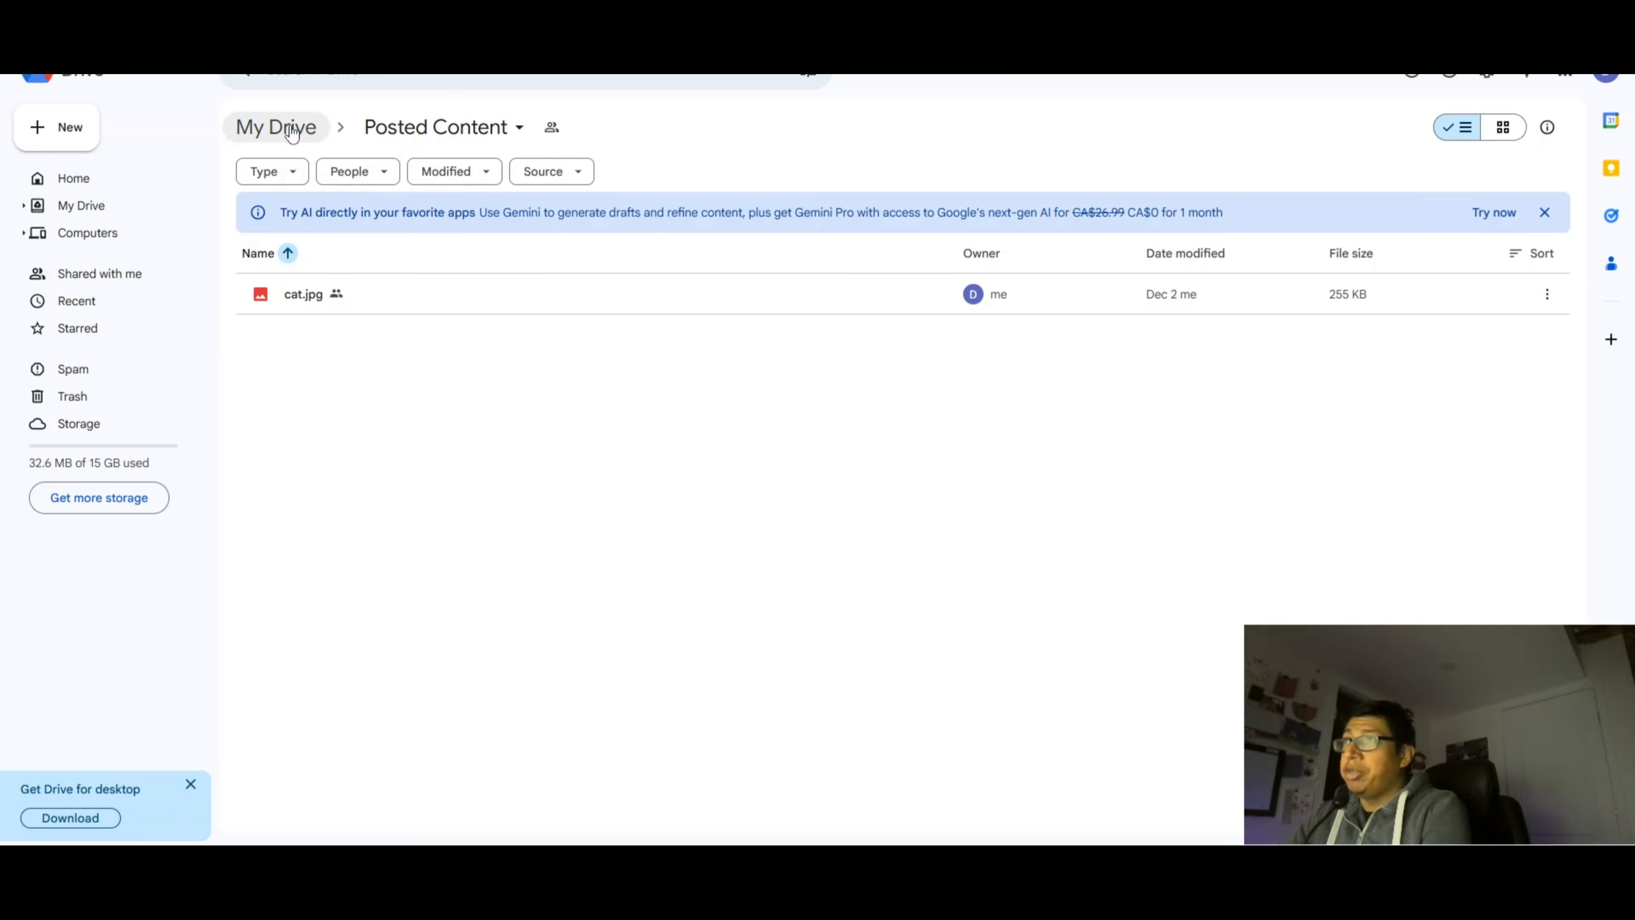
Open the Upcoming Content folder from My Drive
{"action": "left_click", "coordinate": [97, 206]}
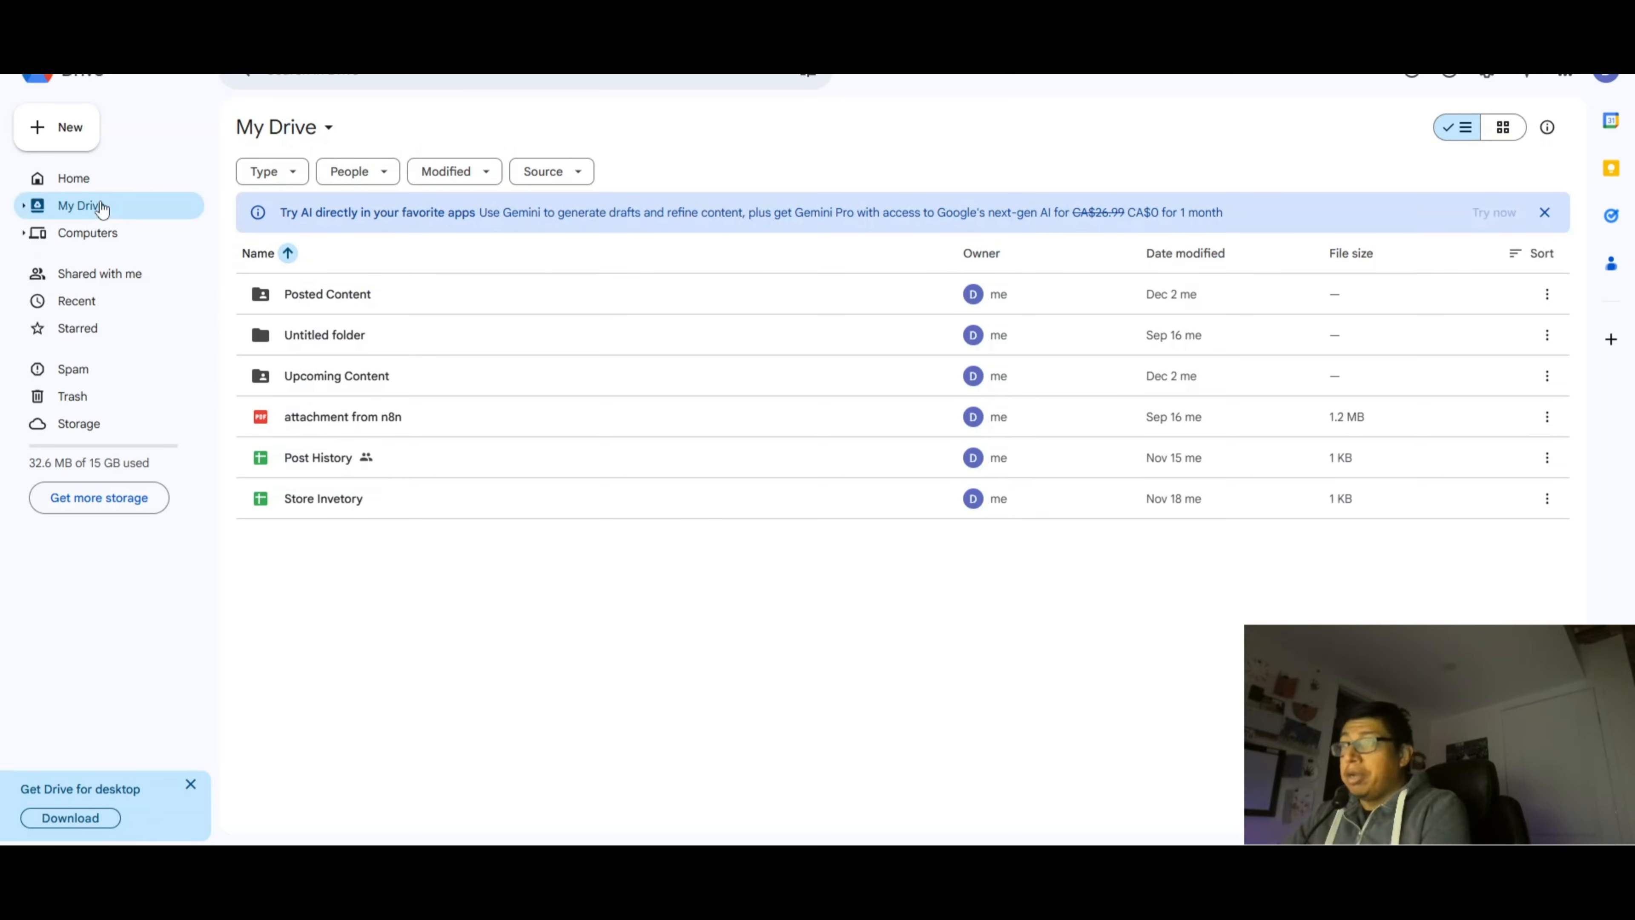
{"action": "double_click", "coordinate": [380, 377]}
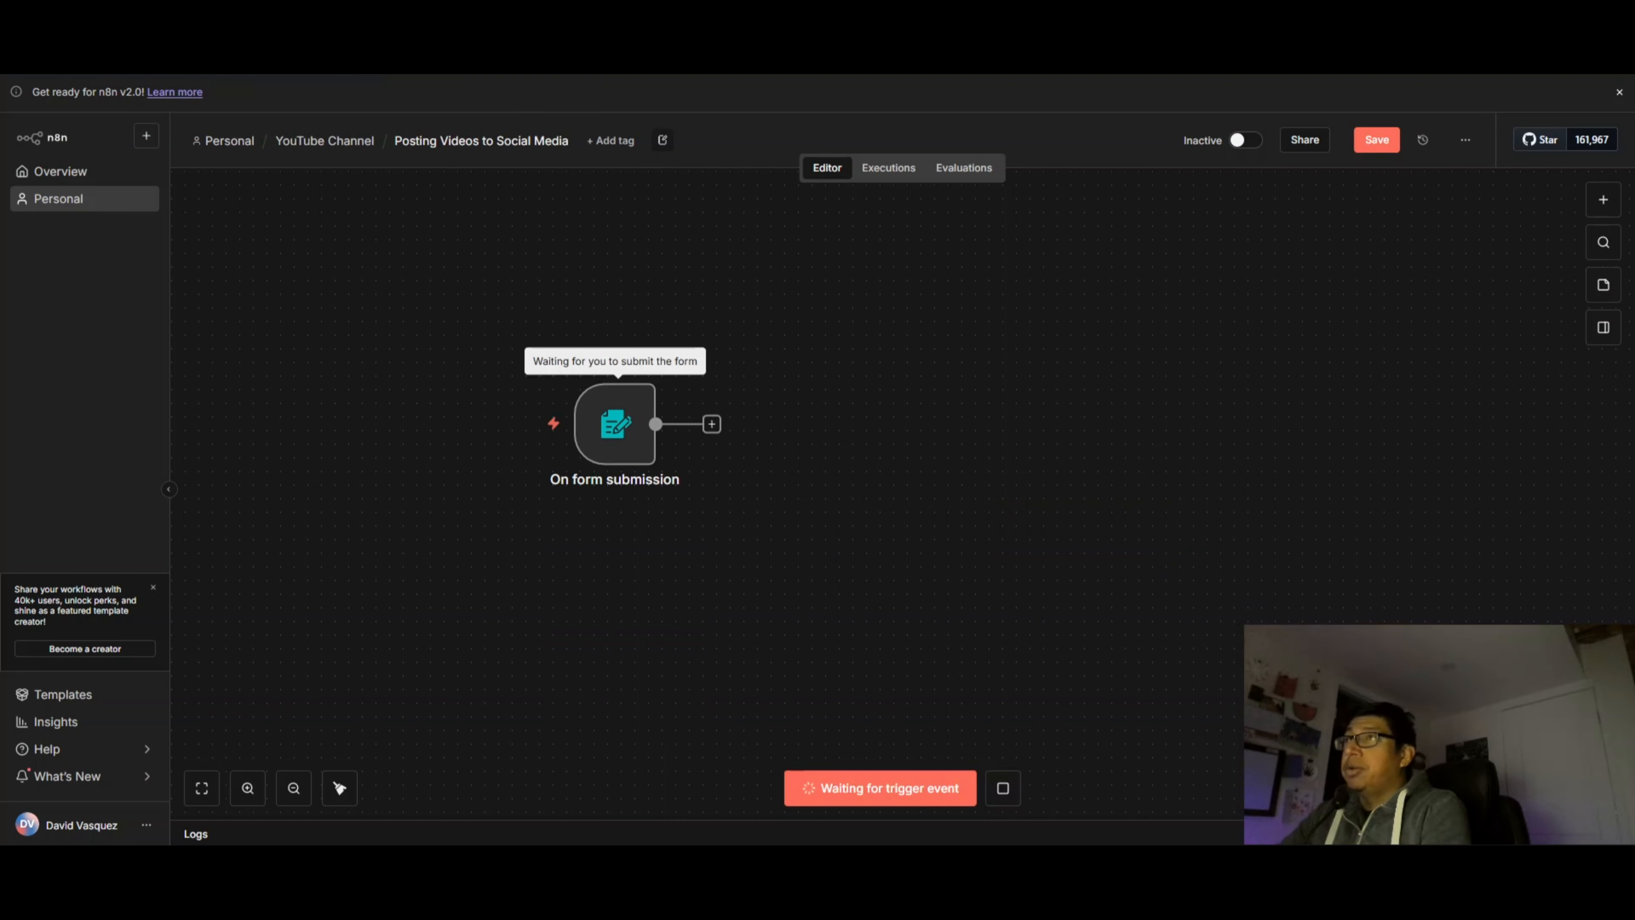
Switch to n8n, add a Google Drive Move file node after the form trigger, and return to the canvas
{"action": "left_click", "coordinate": [712, 424]}
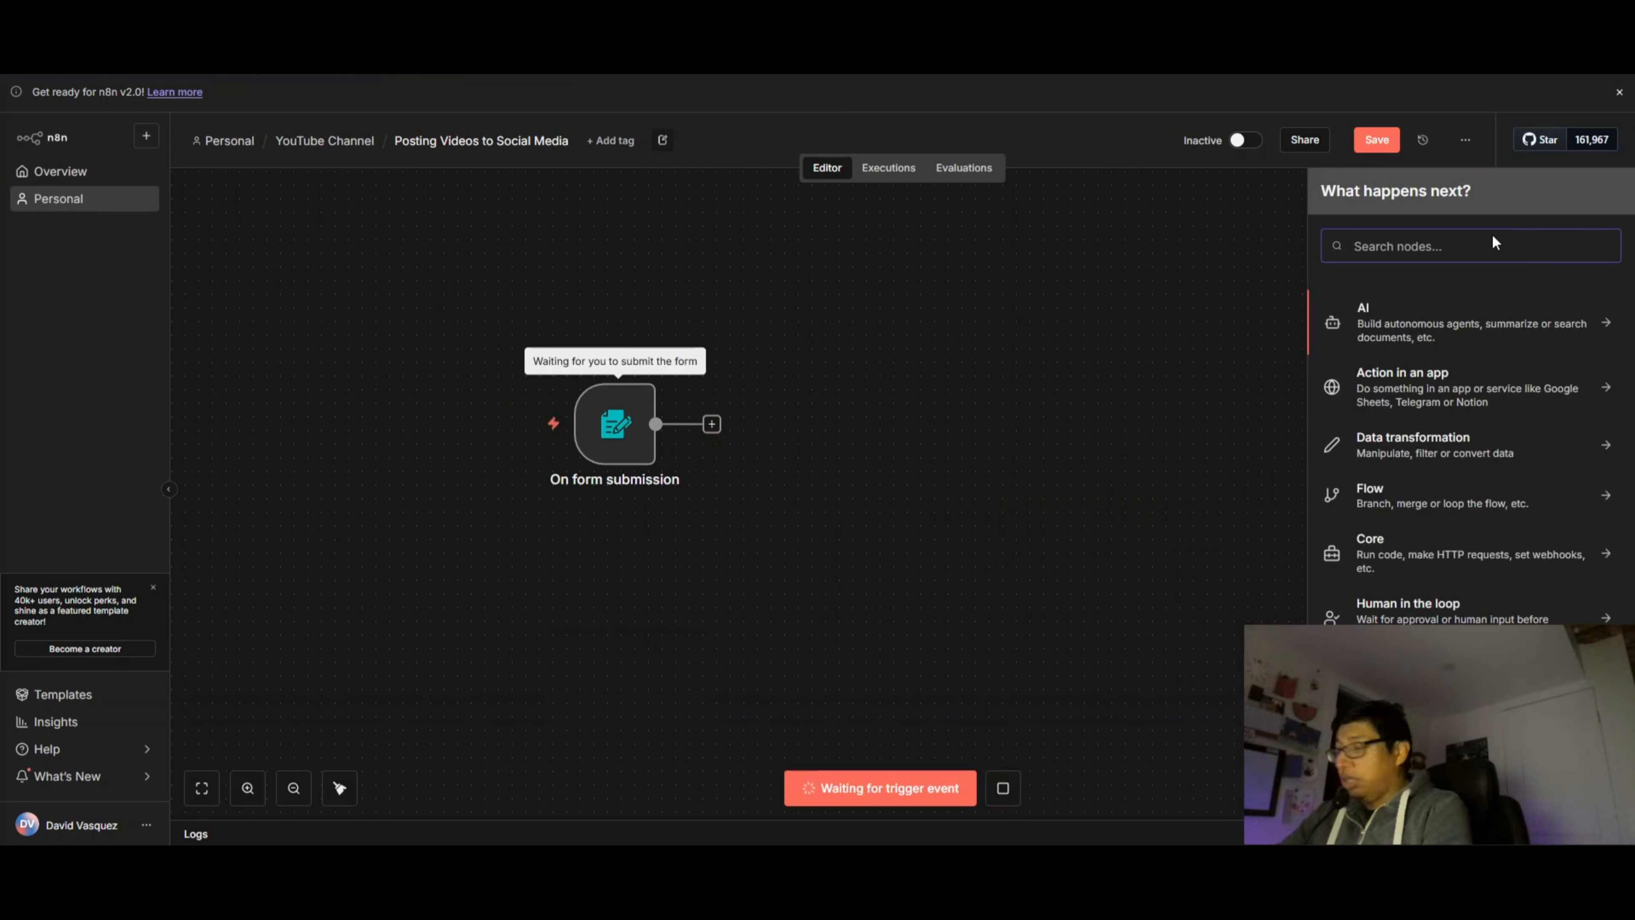
{"action": "type", "text": "drive"}
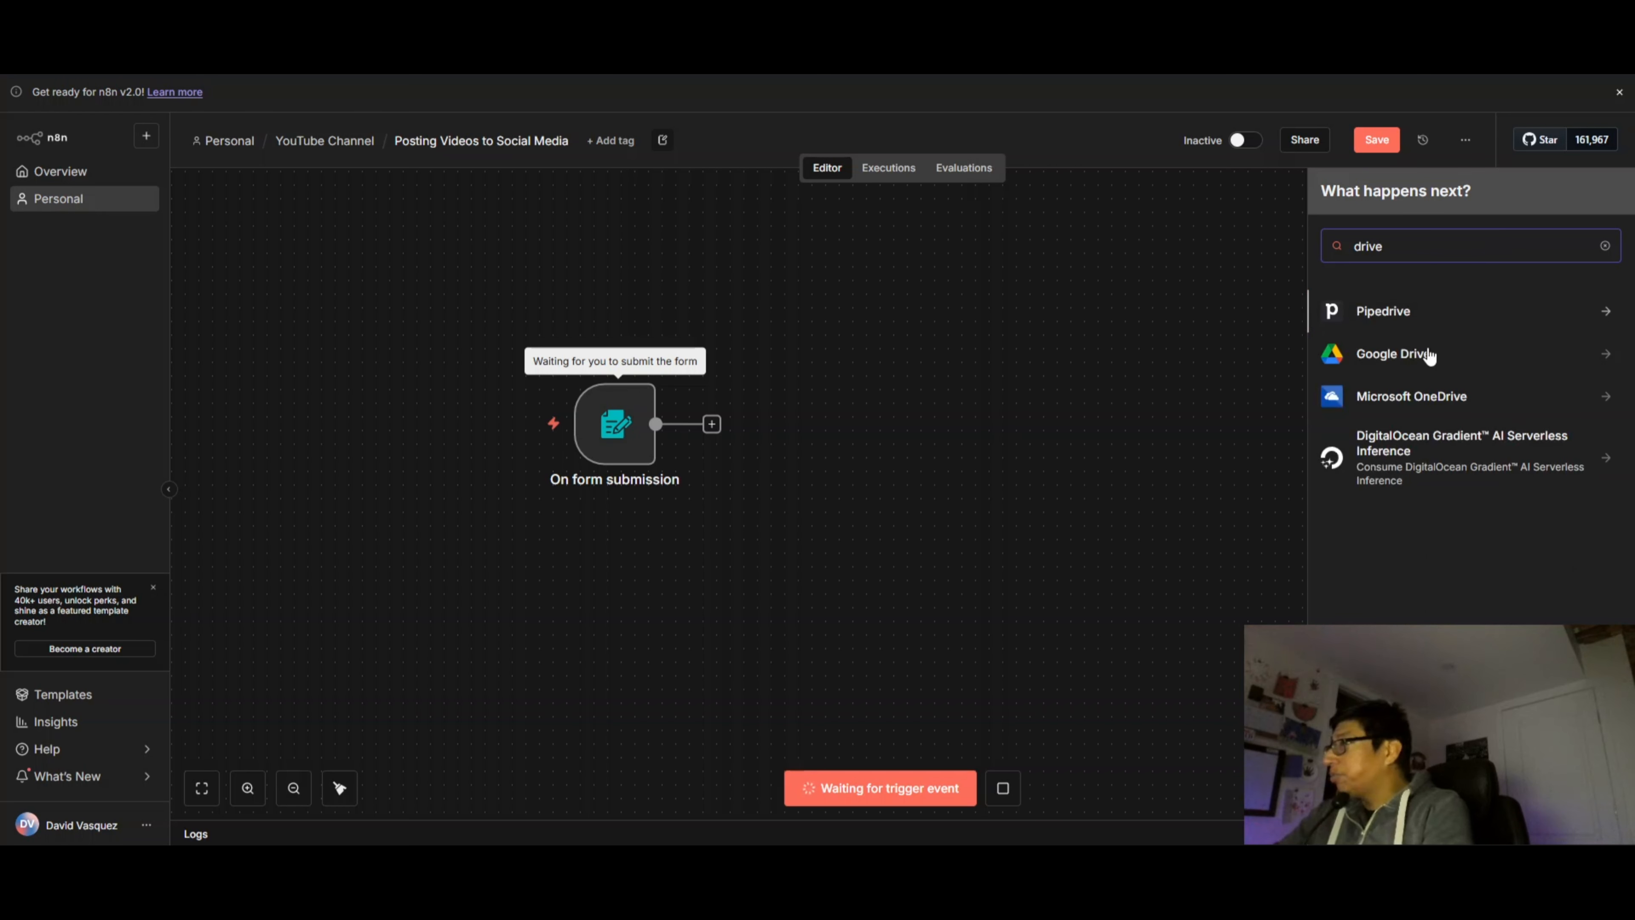
{"action": "left_click", "coordinate": [1394, 367]}
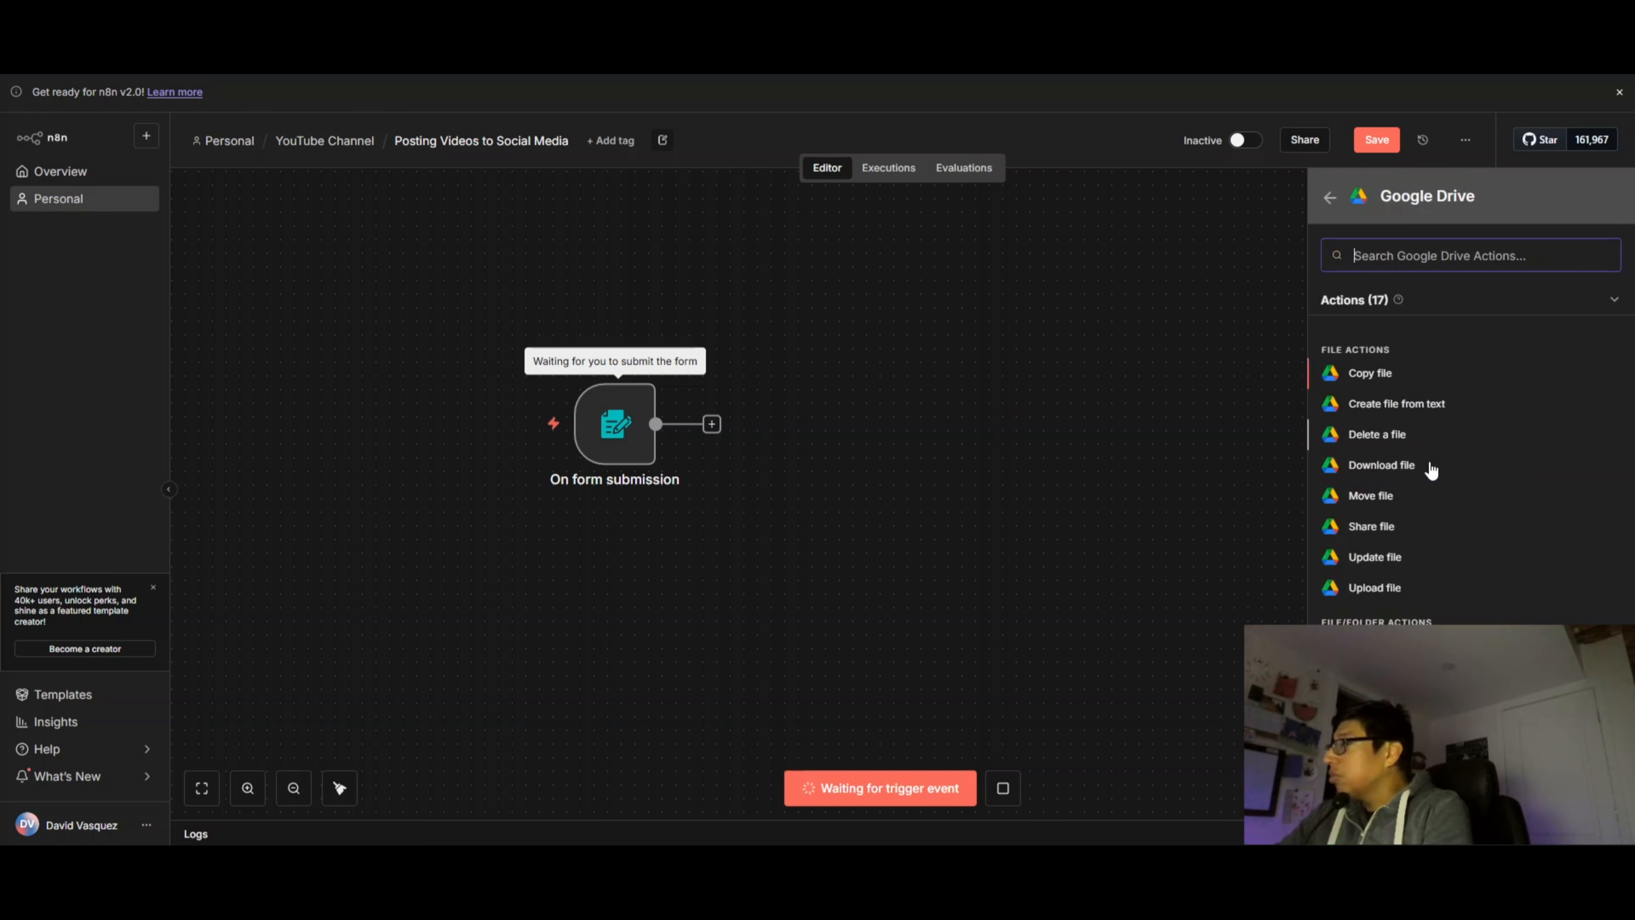
{"action": "left_click", "coordinate": [1371, 497]}
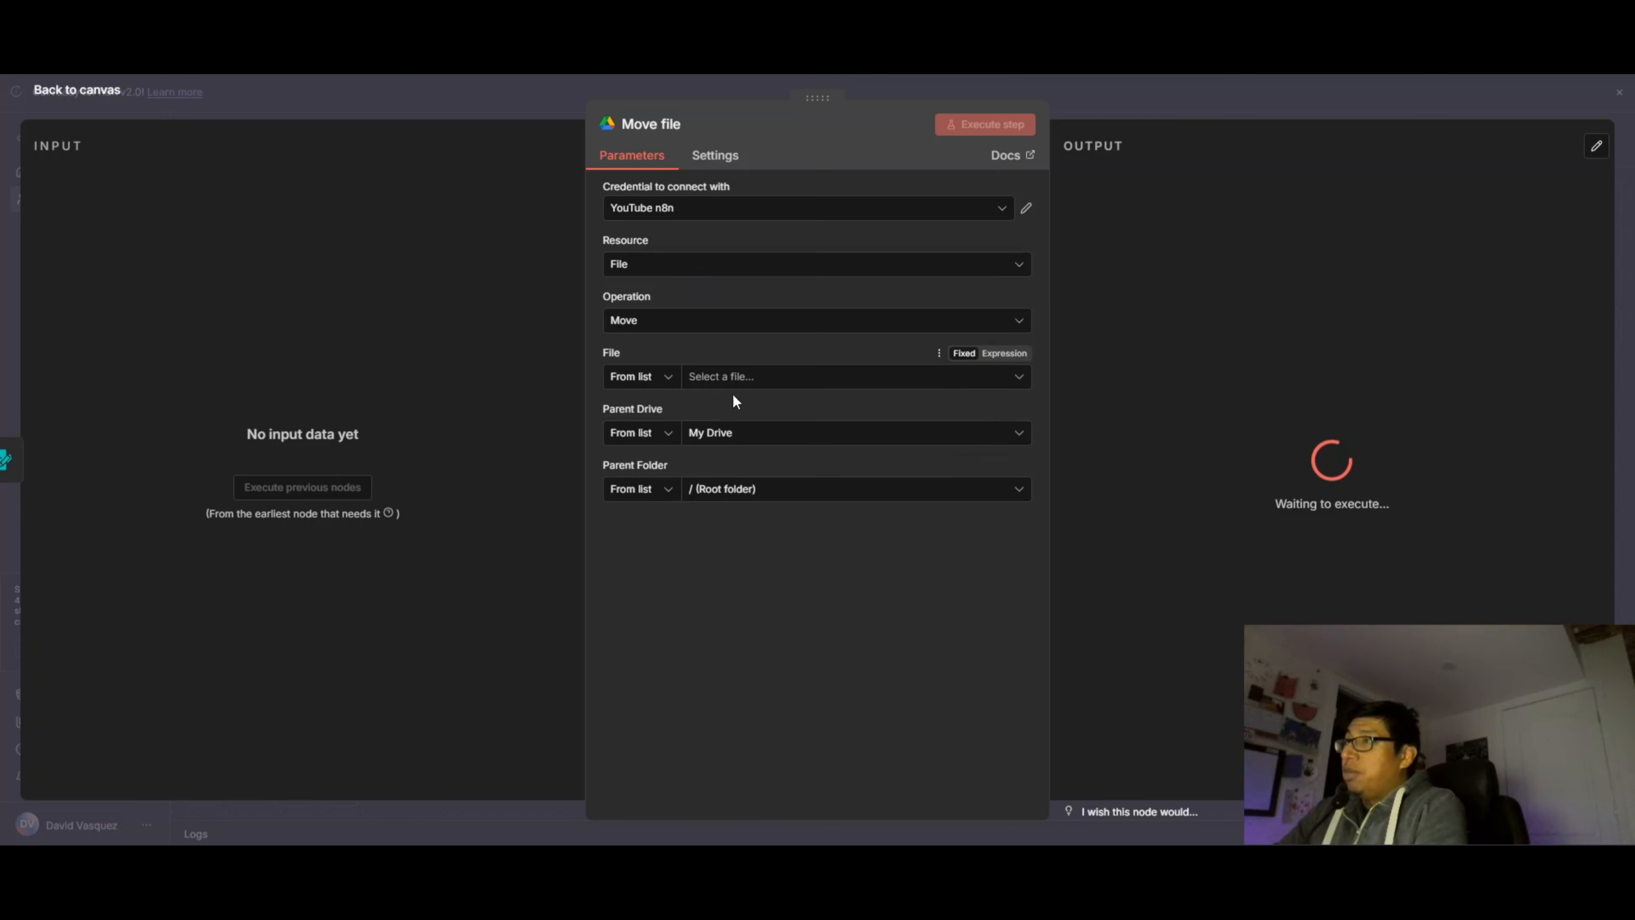
{"action": "left_click", "coordinate": [755, 384]}
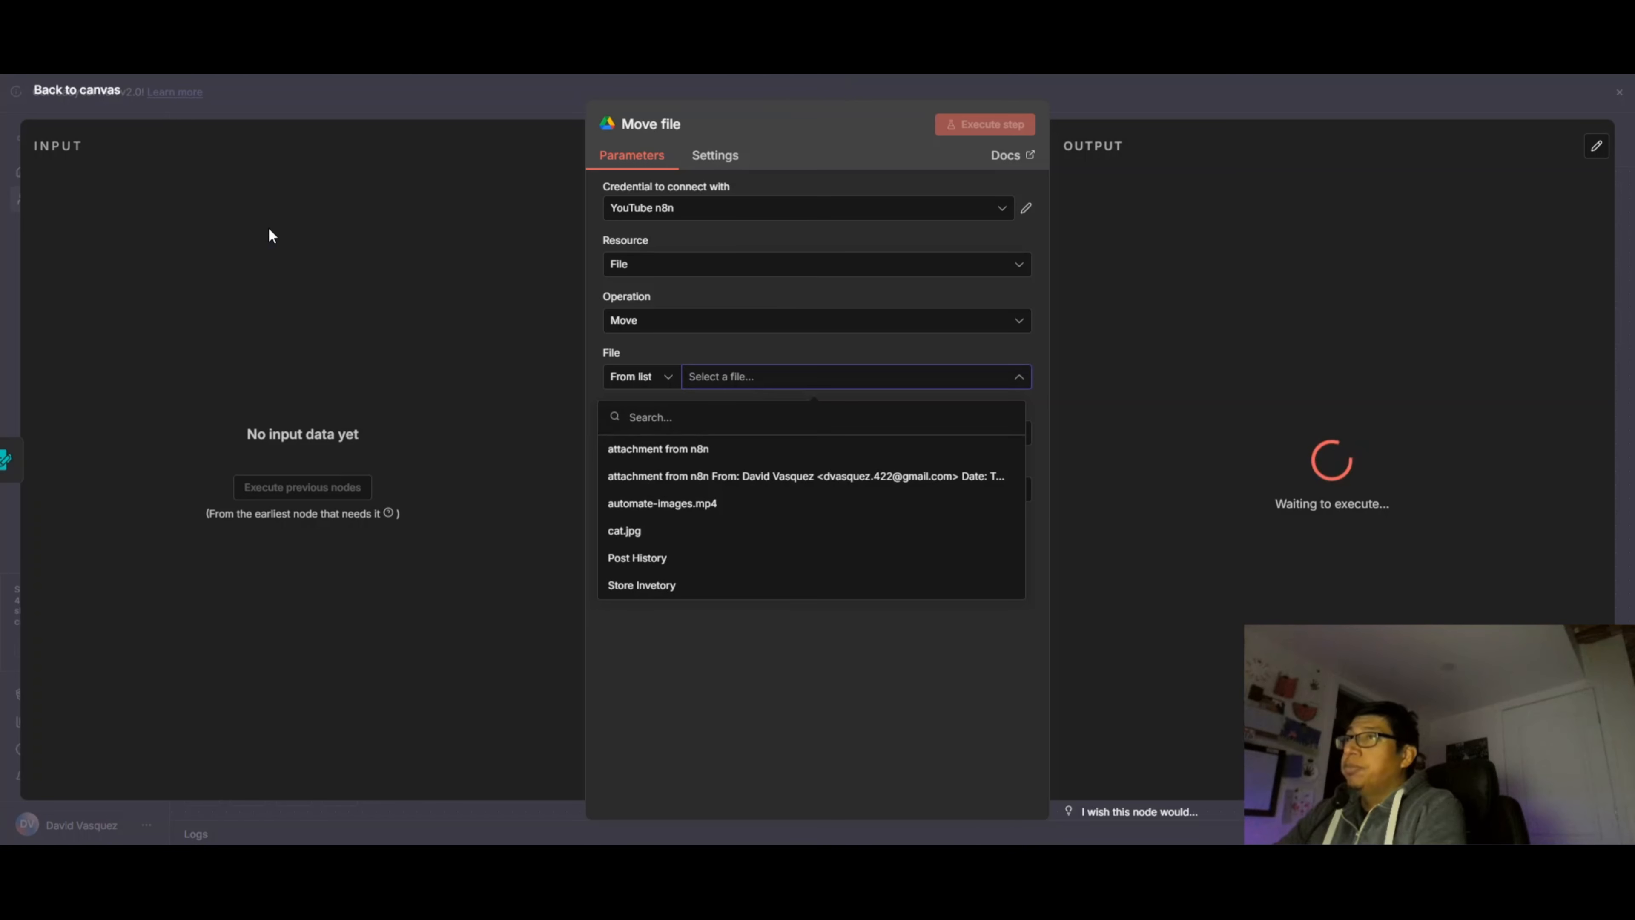
{"action": "left_click", "coordinate": [111, 98]}
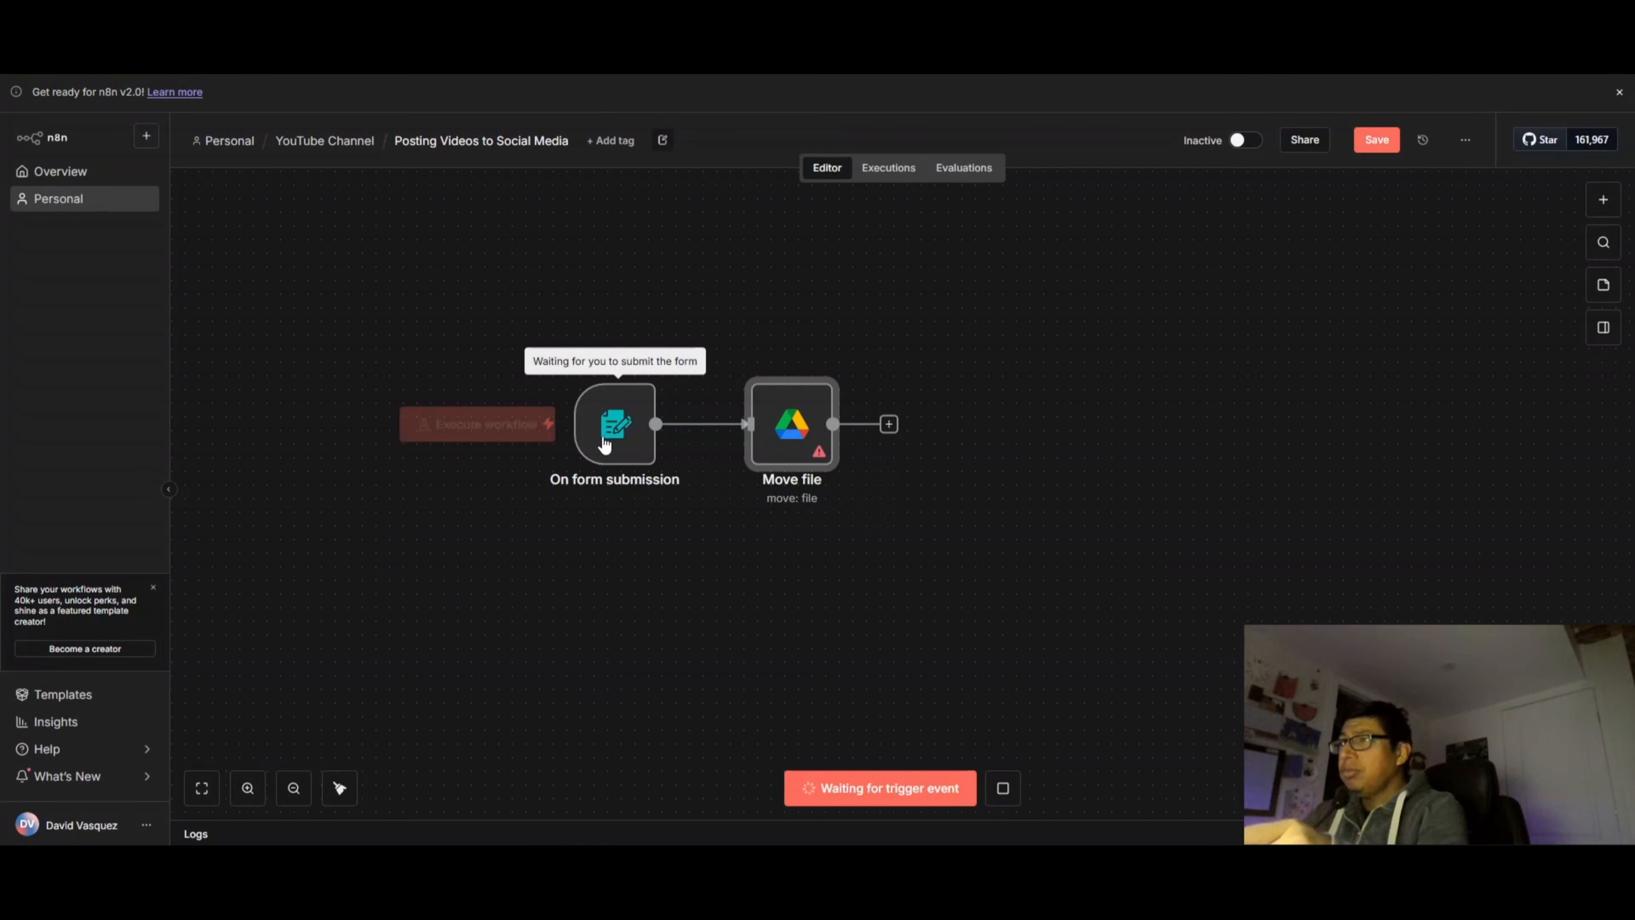
Stop the form trigger from listening for a test submission and deactivate the Move file node
{"action": "double_click", "coordinate": [604, 445]}
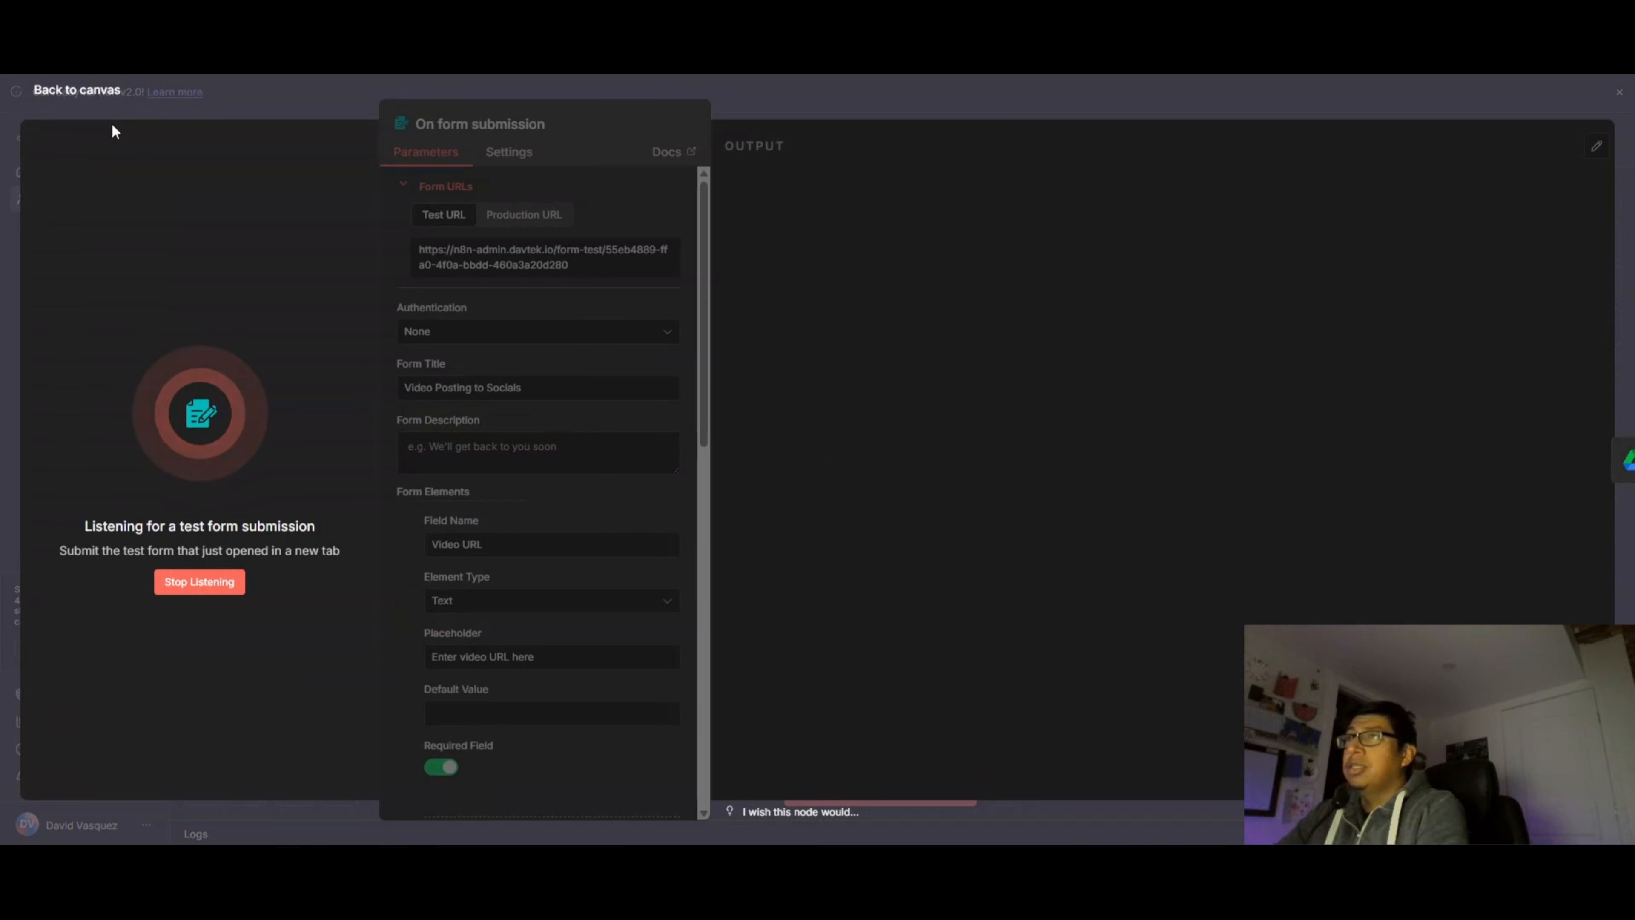
{"action": "left_click", "coordinate": [207, 583]}
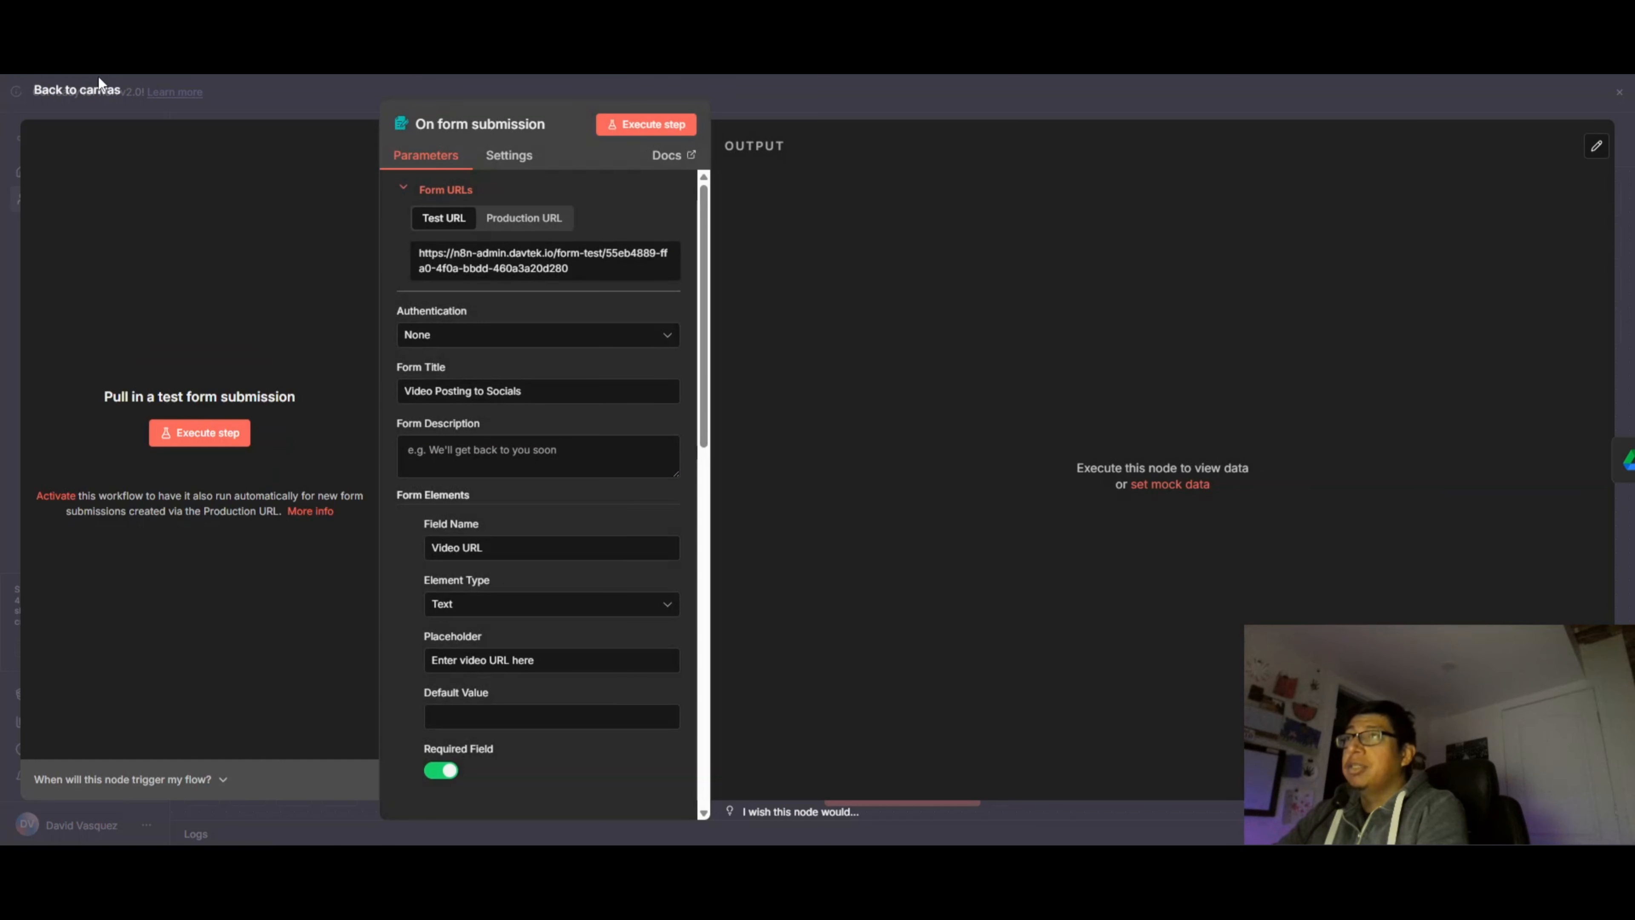
{"action": "left_click", "coordinate": [103, 97]}
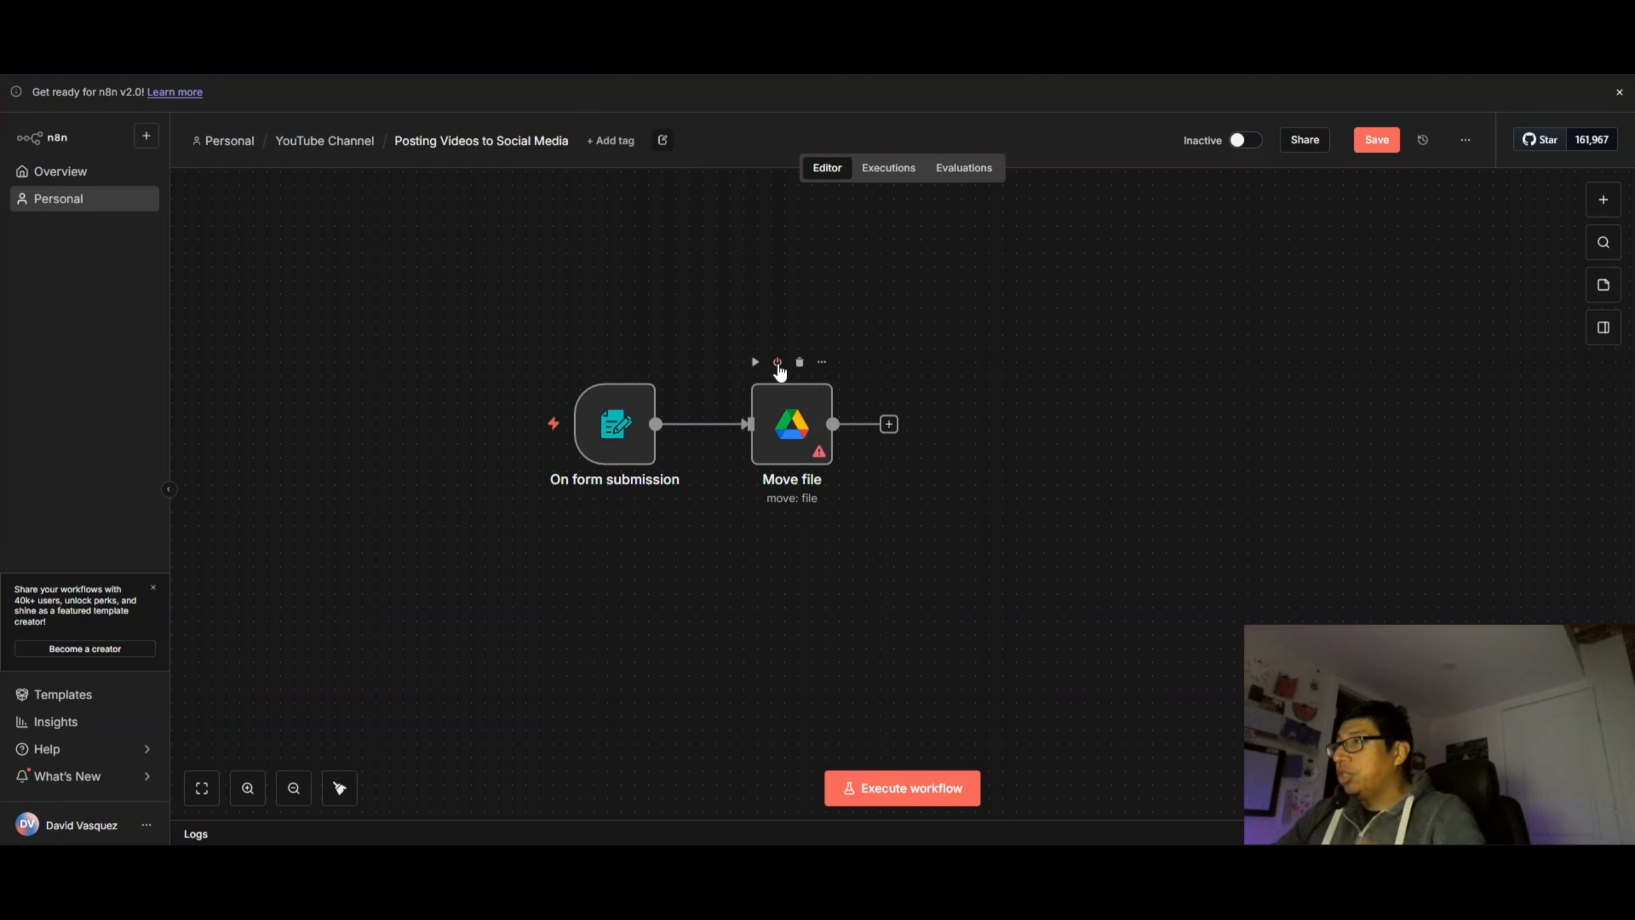
{"action": "left_click", "coordinate": [778, 363]}
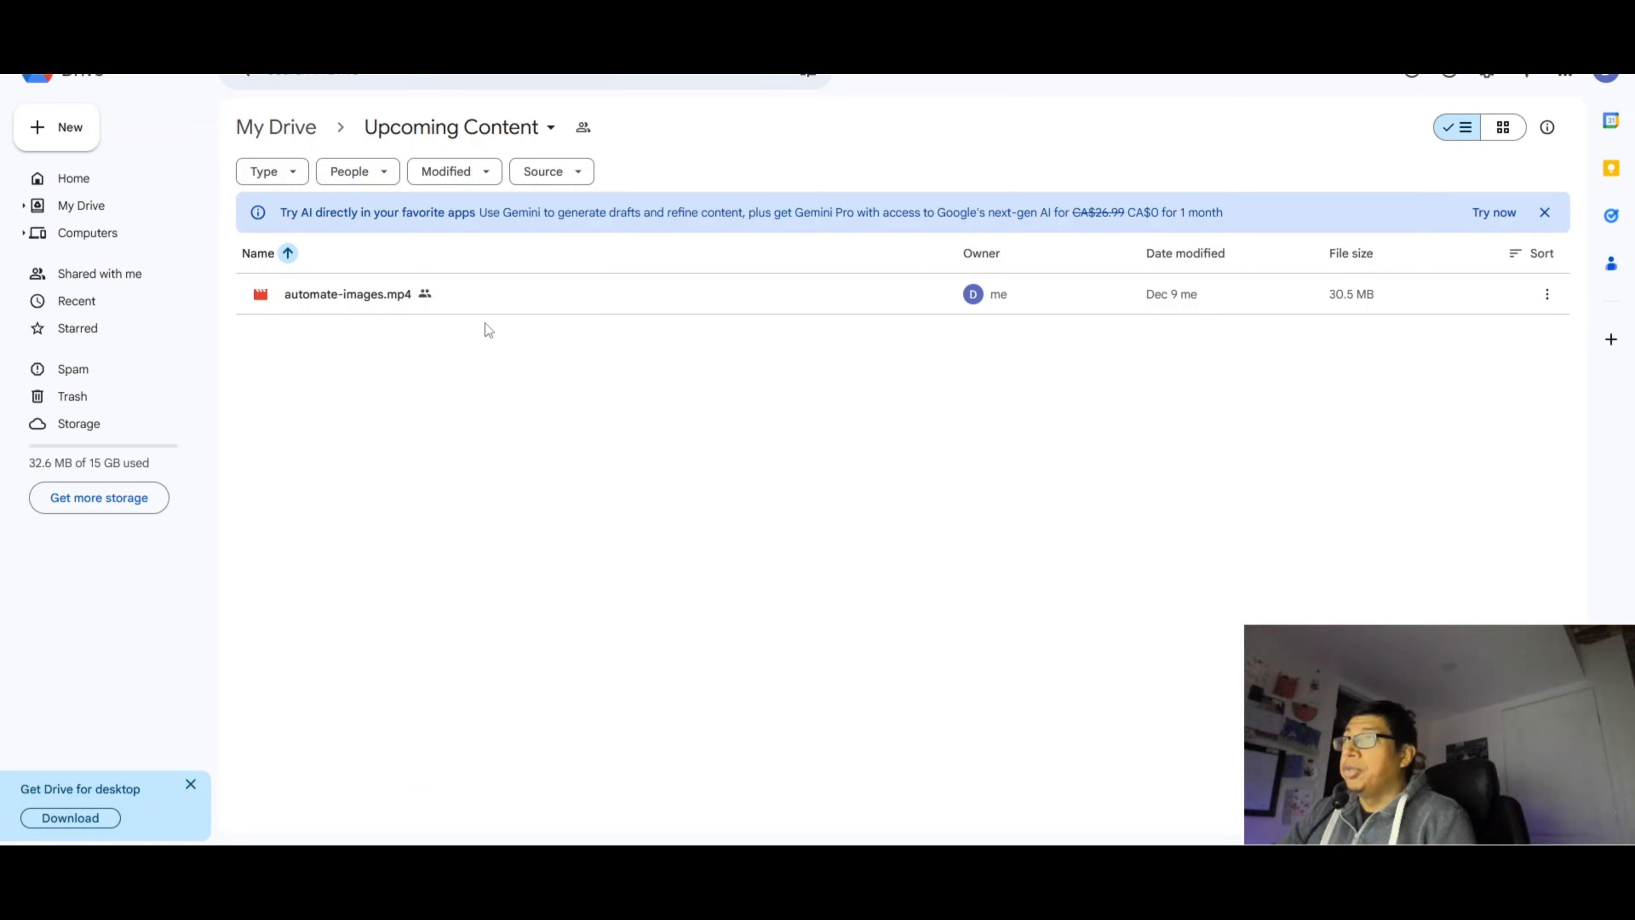
Switch to Google Drive and copy the share link of automate-images.mp4 in the Upcoming Content folder
{"action": "left_click", "coordinate": [1548, 296]}
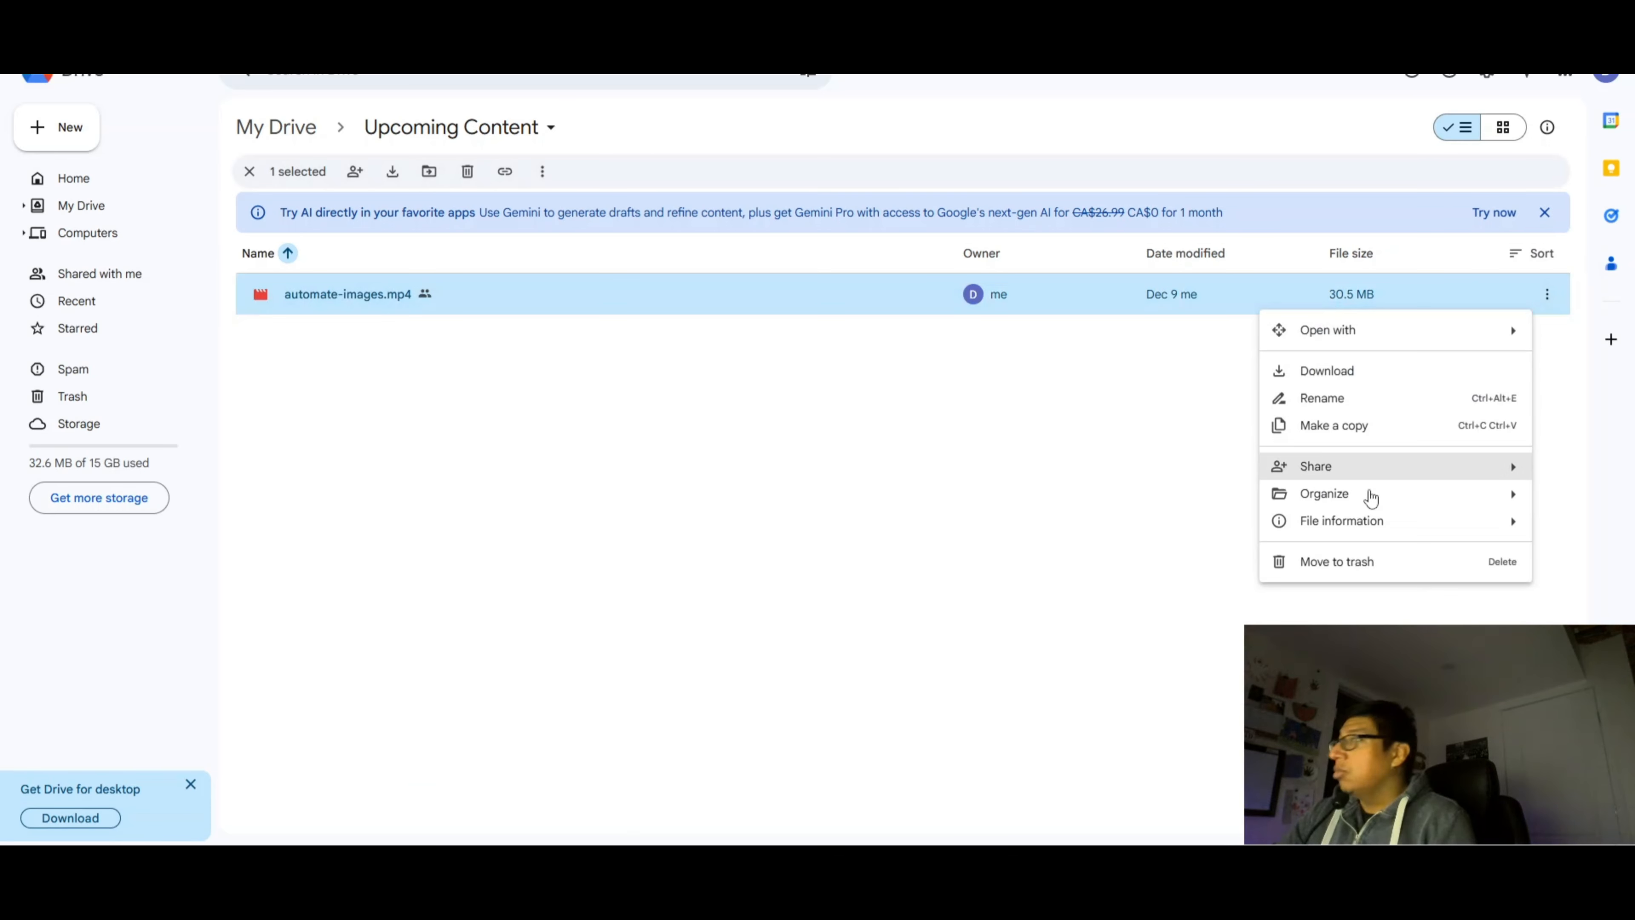
{"action": "mouse_move", "coordinate": [1351, 476]}
{"action": "left_click", "coordinate": [1069, 502]}
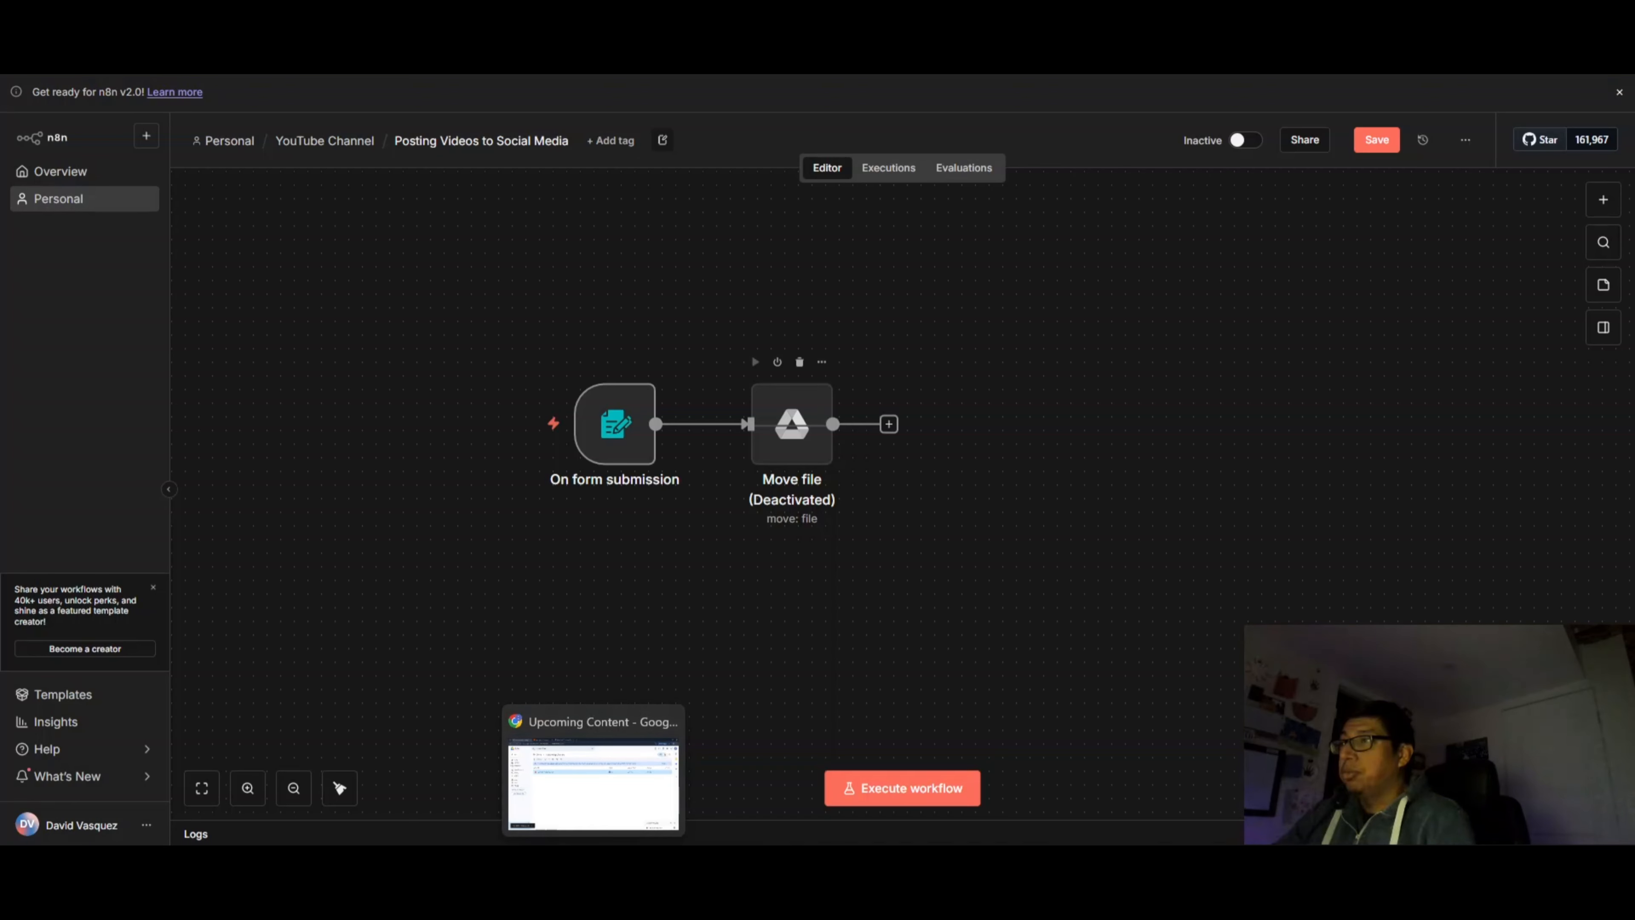
Return to n8n, execute the workflow from the form trigger, and paste the copied video link as the test form's Video URL
{"action": "mouse_move", "coordinate": [583, 445]}
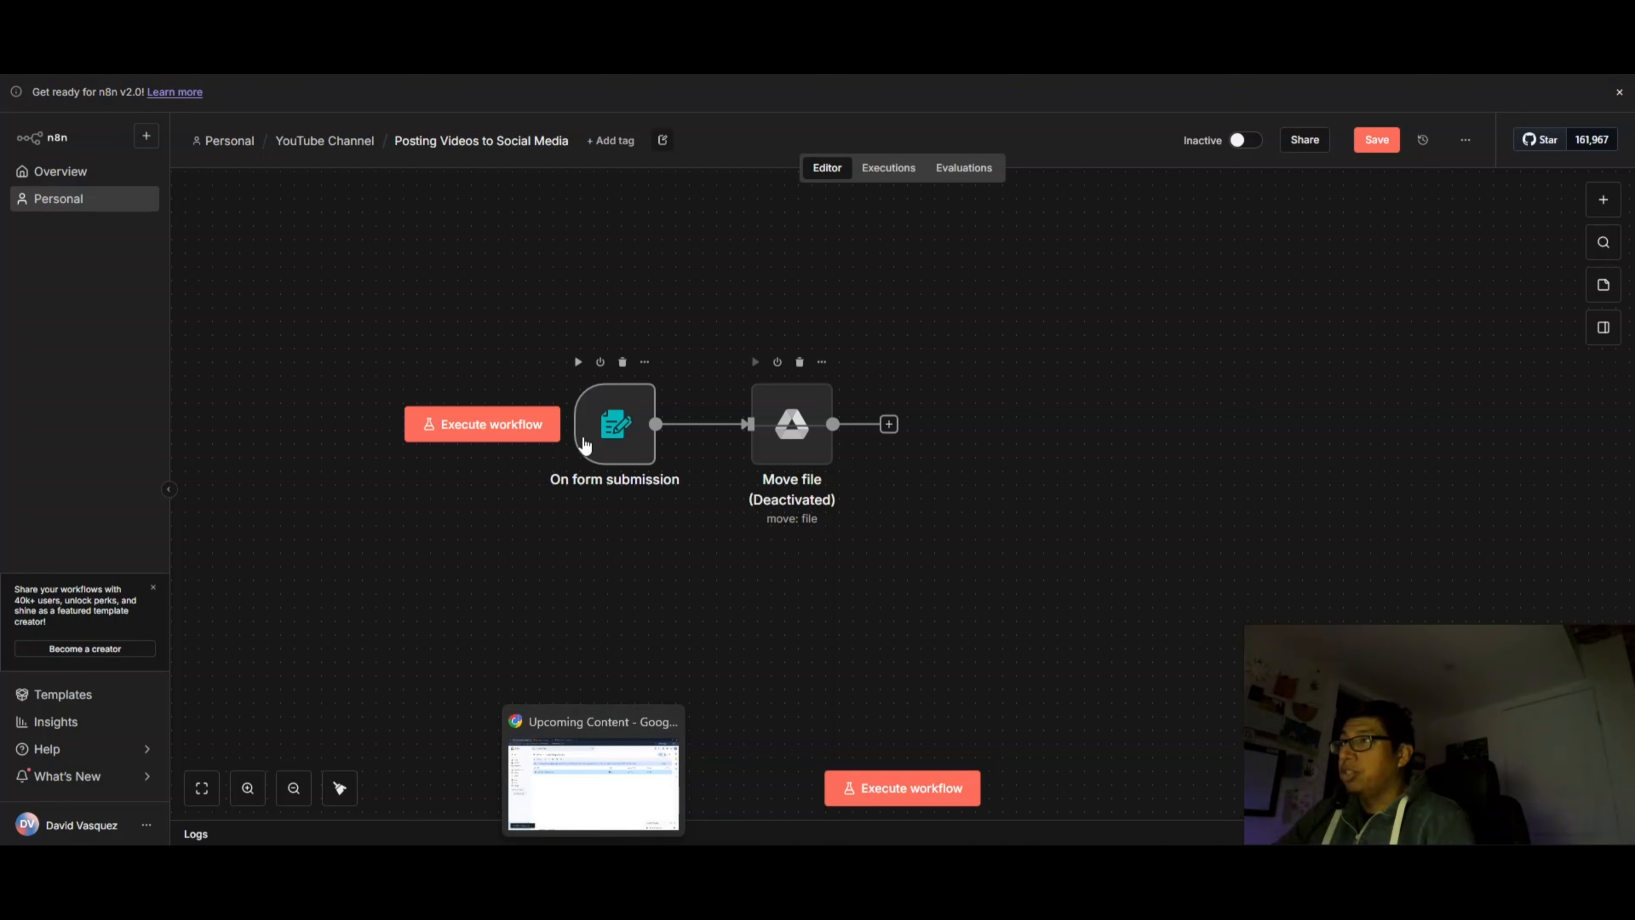
{"action": "left_click", "coordinate": [449, 430]}
{"action": "left_click", "coordinate": [222, 256]}
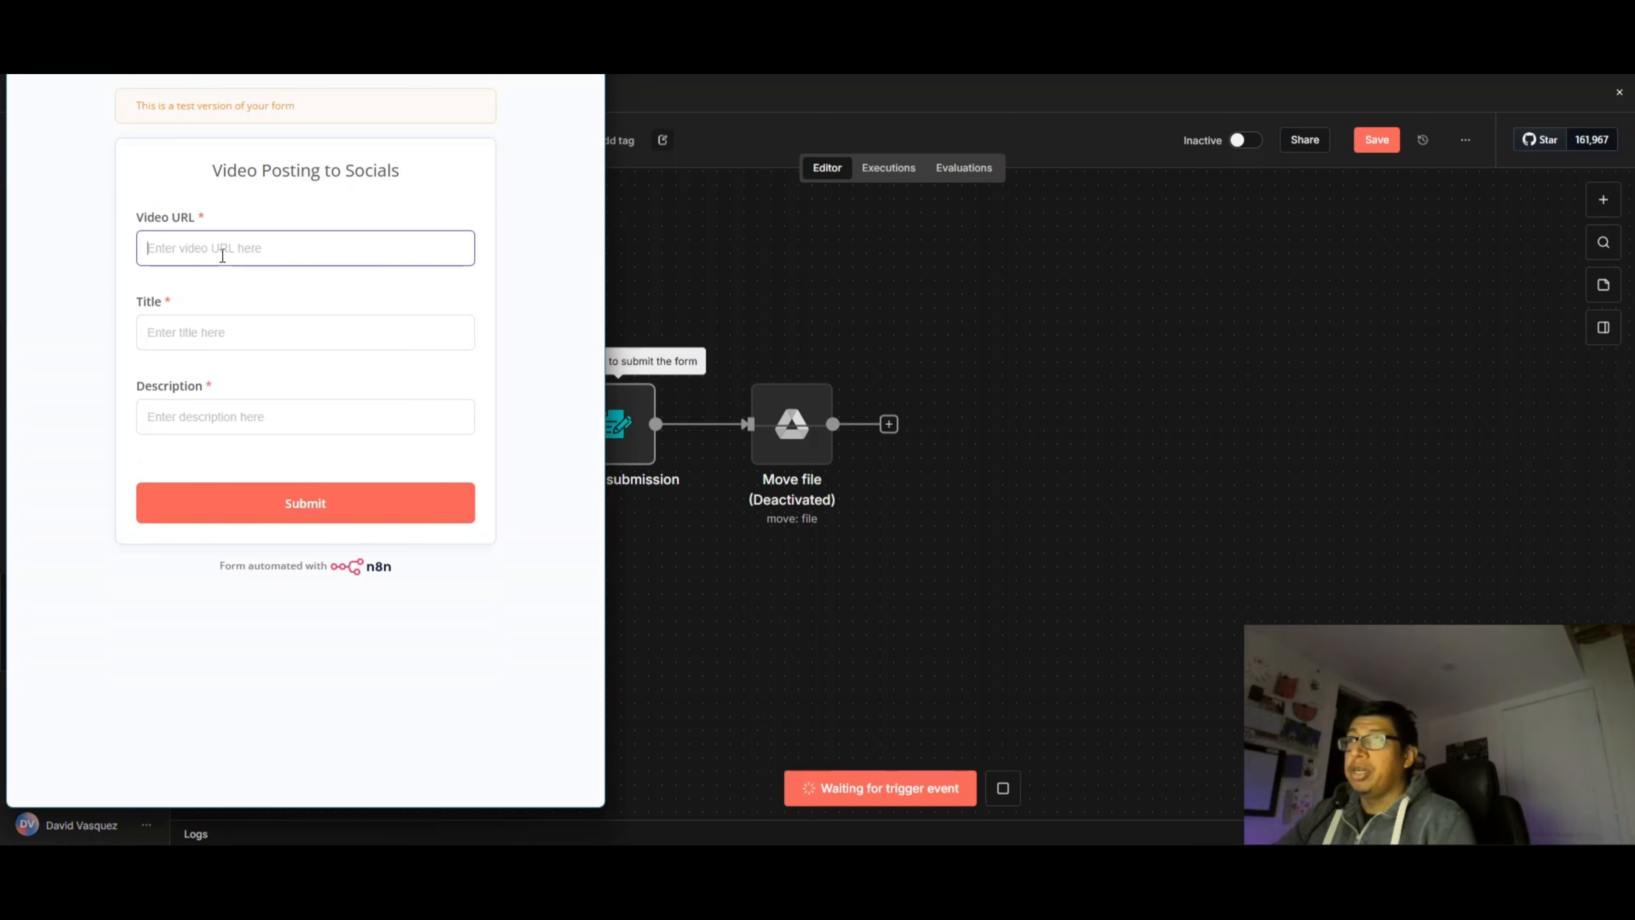
{"action": "right_click", "coordinate": [222, 256]}
{"action": "left_click", "coordinate": [299, 464]}
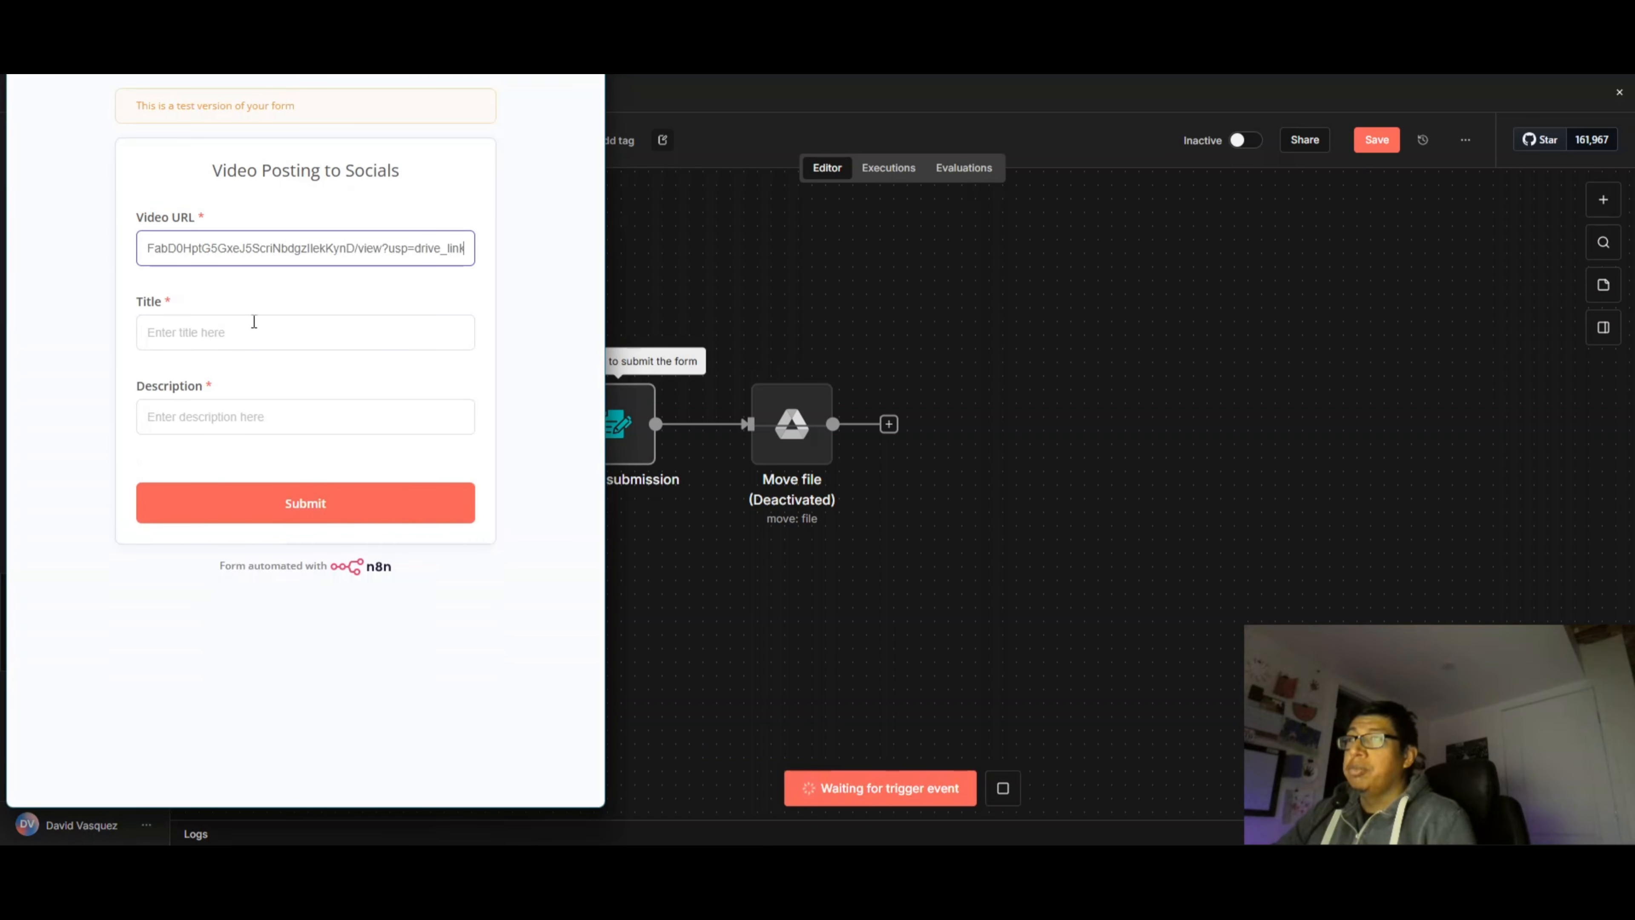
Complete the test form with title "Post videos to social media" and description "Learn how to post images to all of your socials, using n8n", and submit it
{"action": "left_click", "coordinate": [252, 349]}
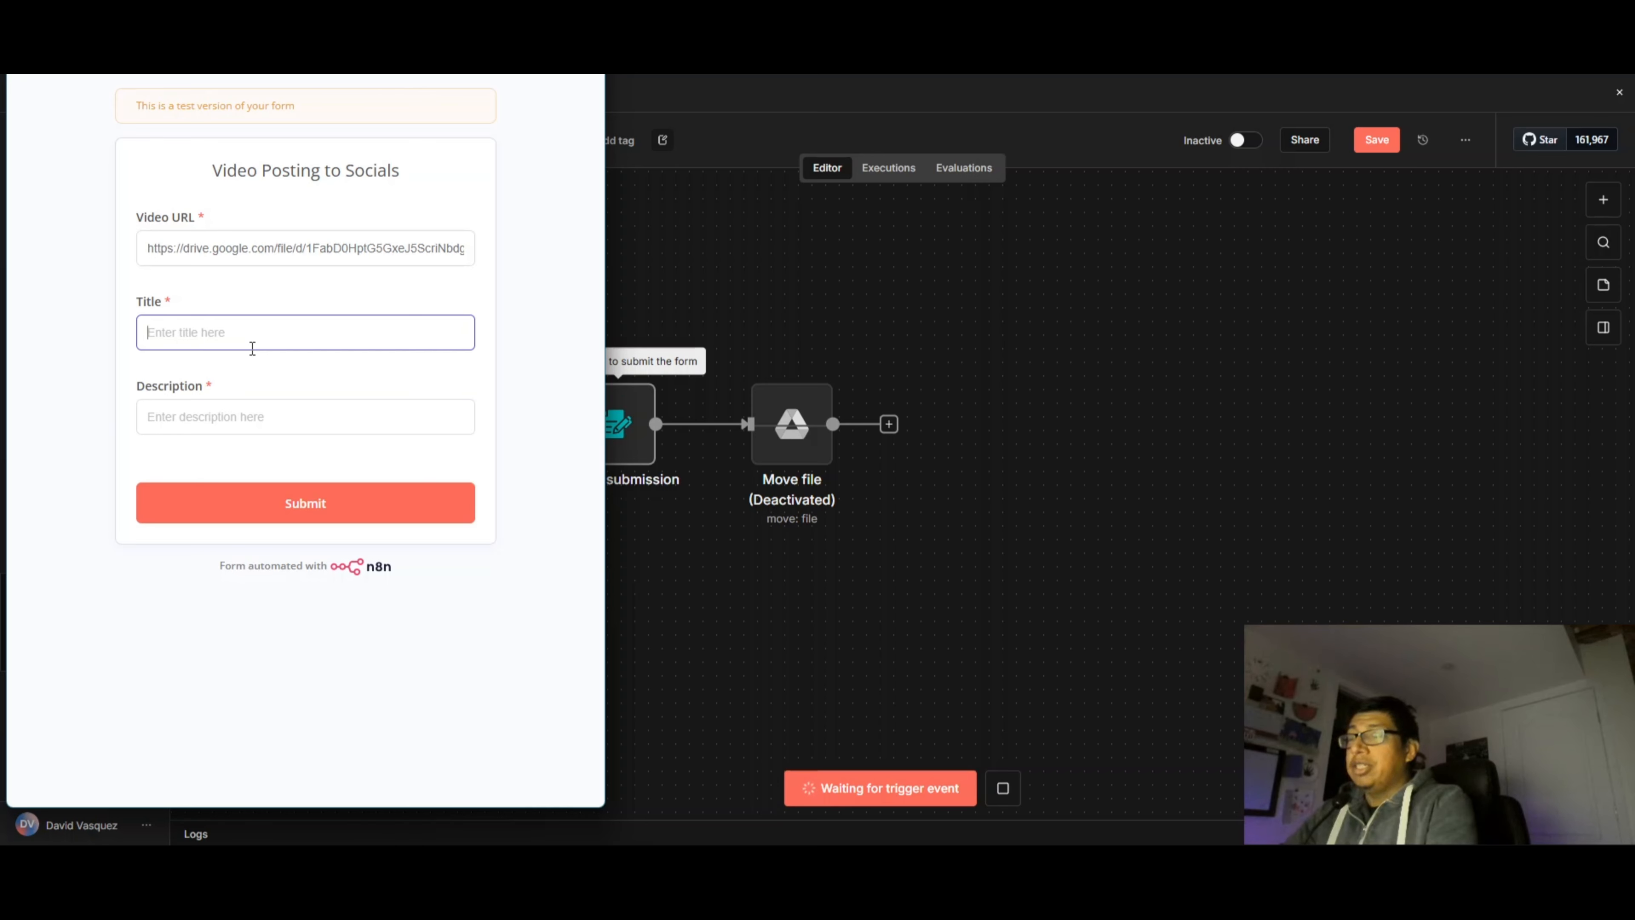
{"action": "type", "text": "Post videos to social media"}
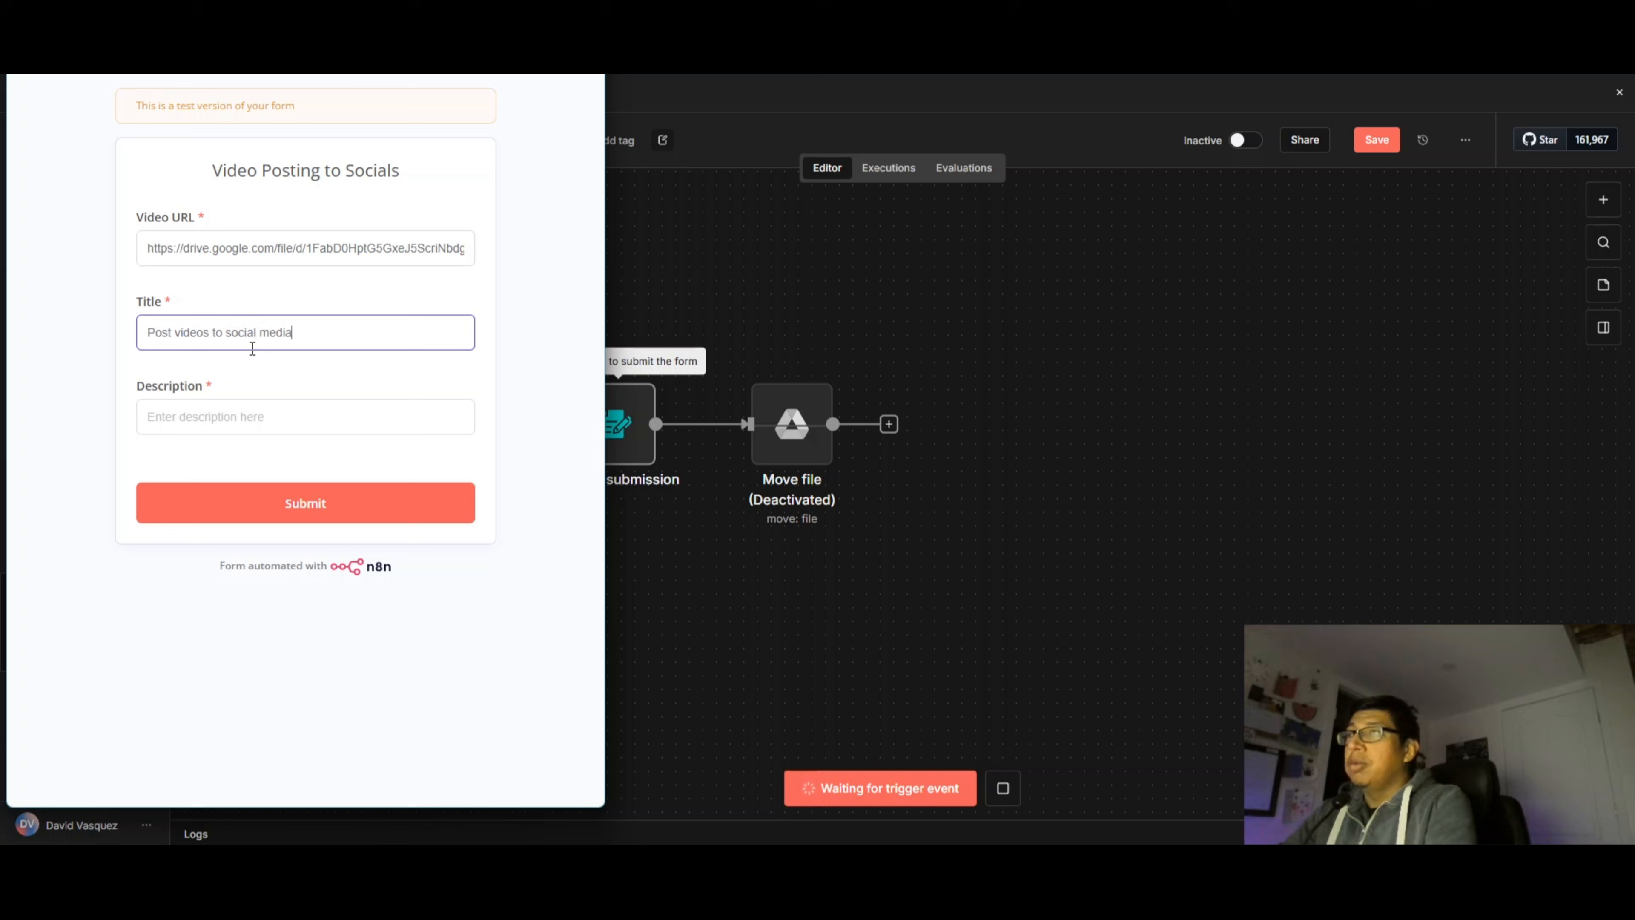
{"action": "key", "text": "Tab"}
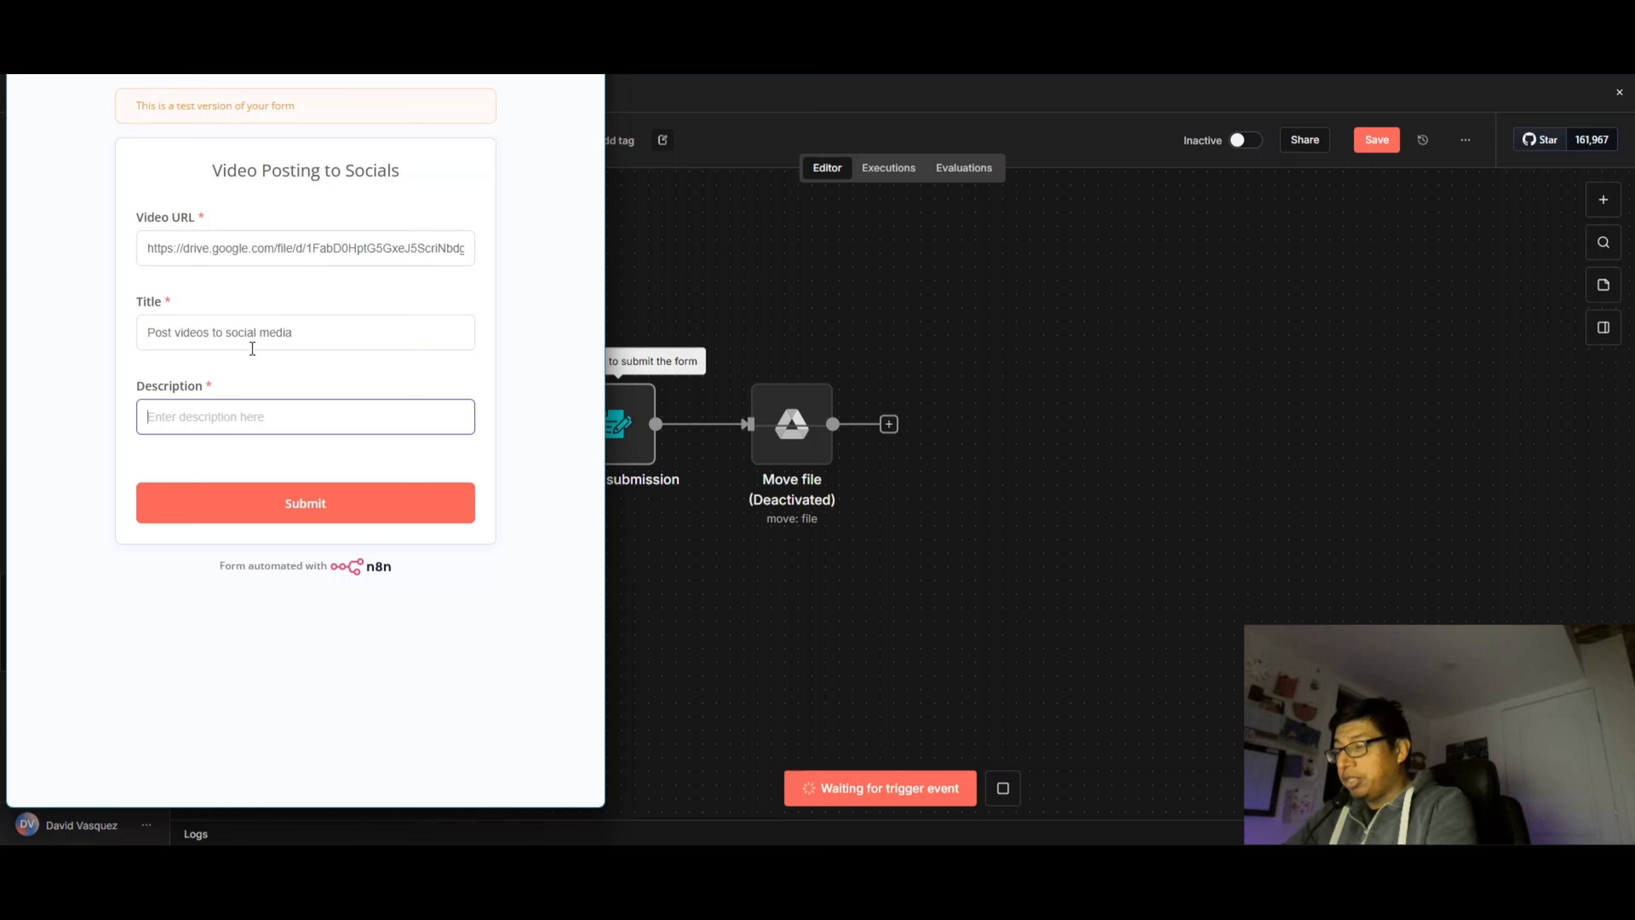
{"action": "type", "text": "L"}
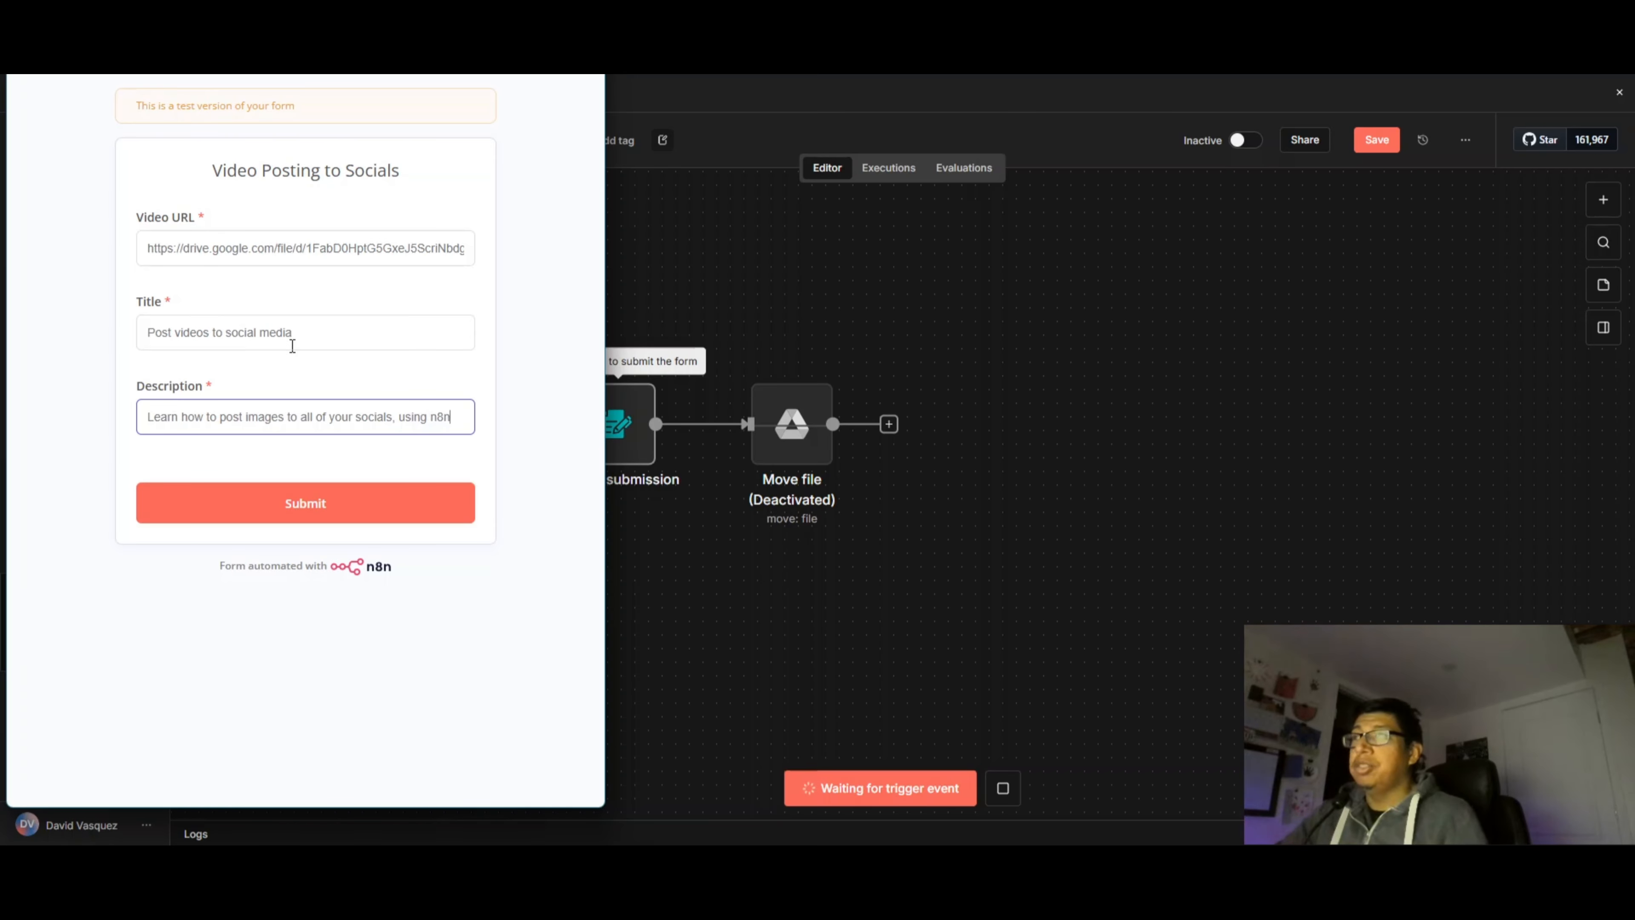
{"action": "left_click", "coordinate": [329, 504]}
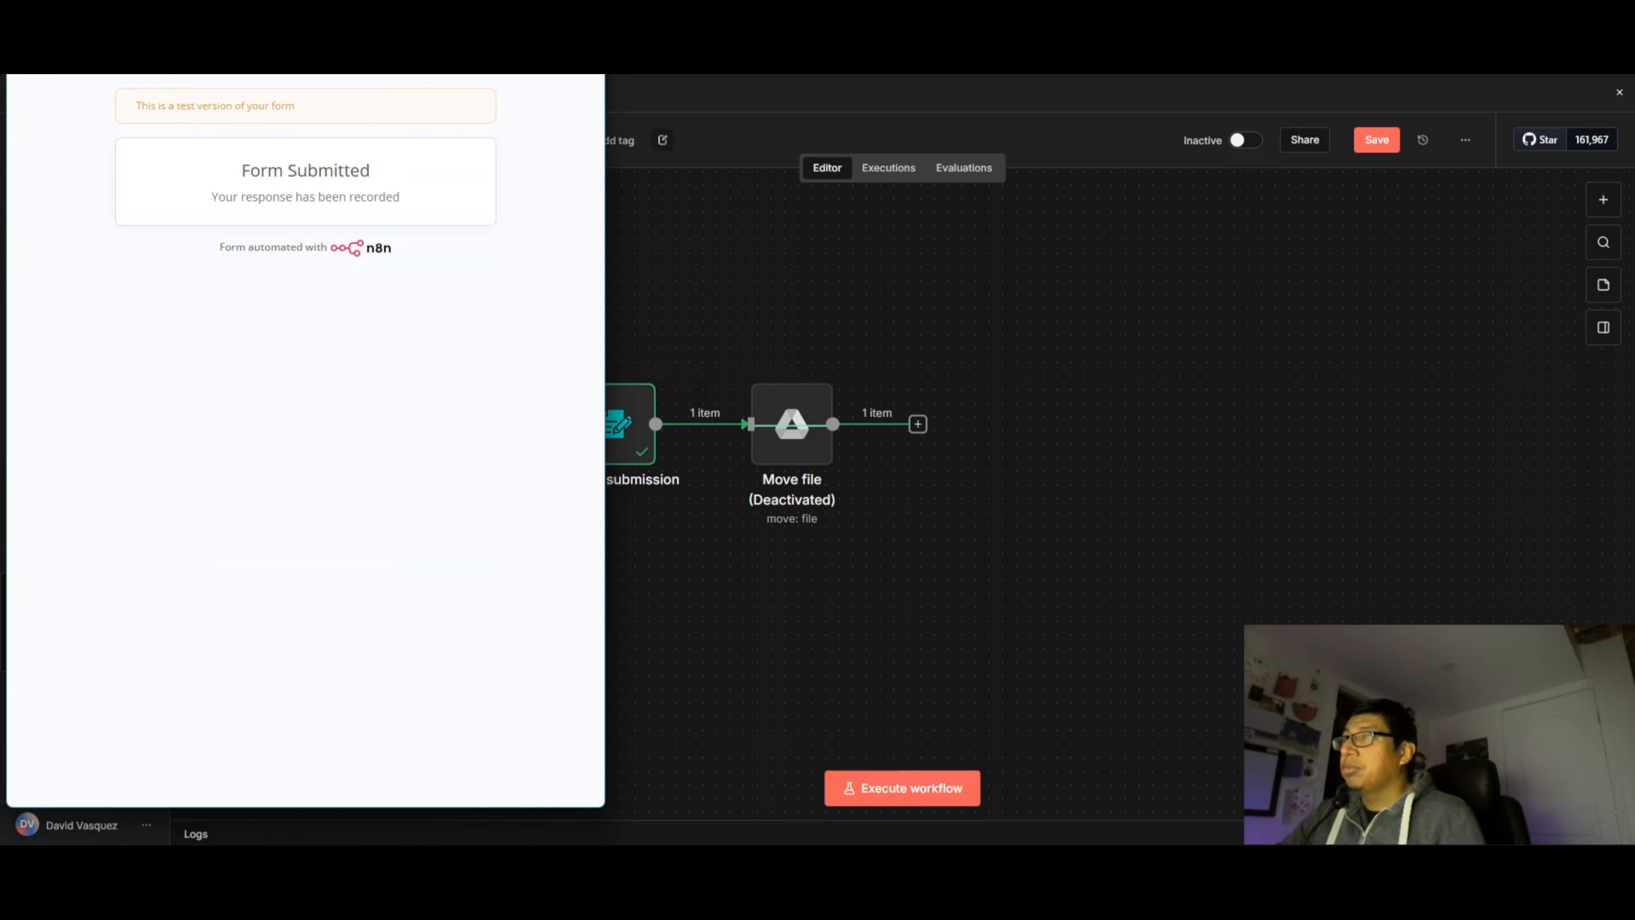
{"action": "left_click", "coordinate": [589, 37]}
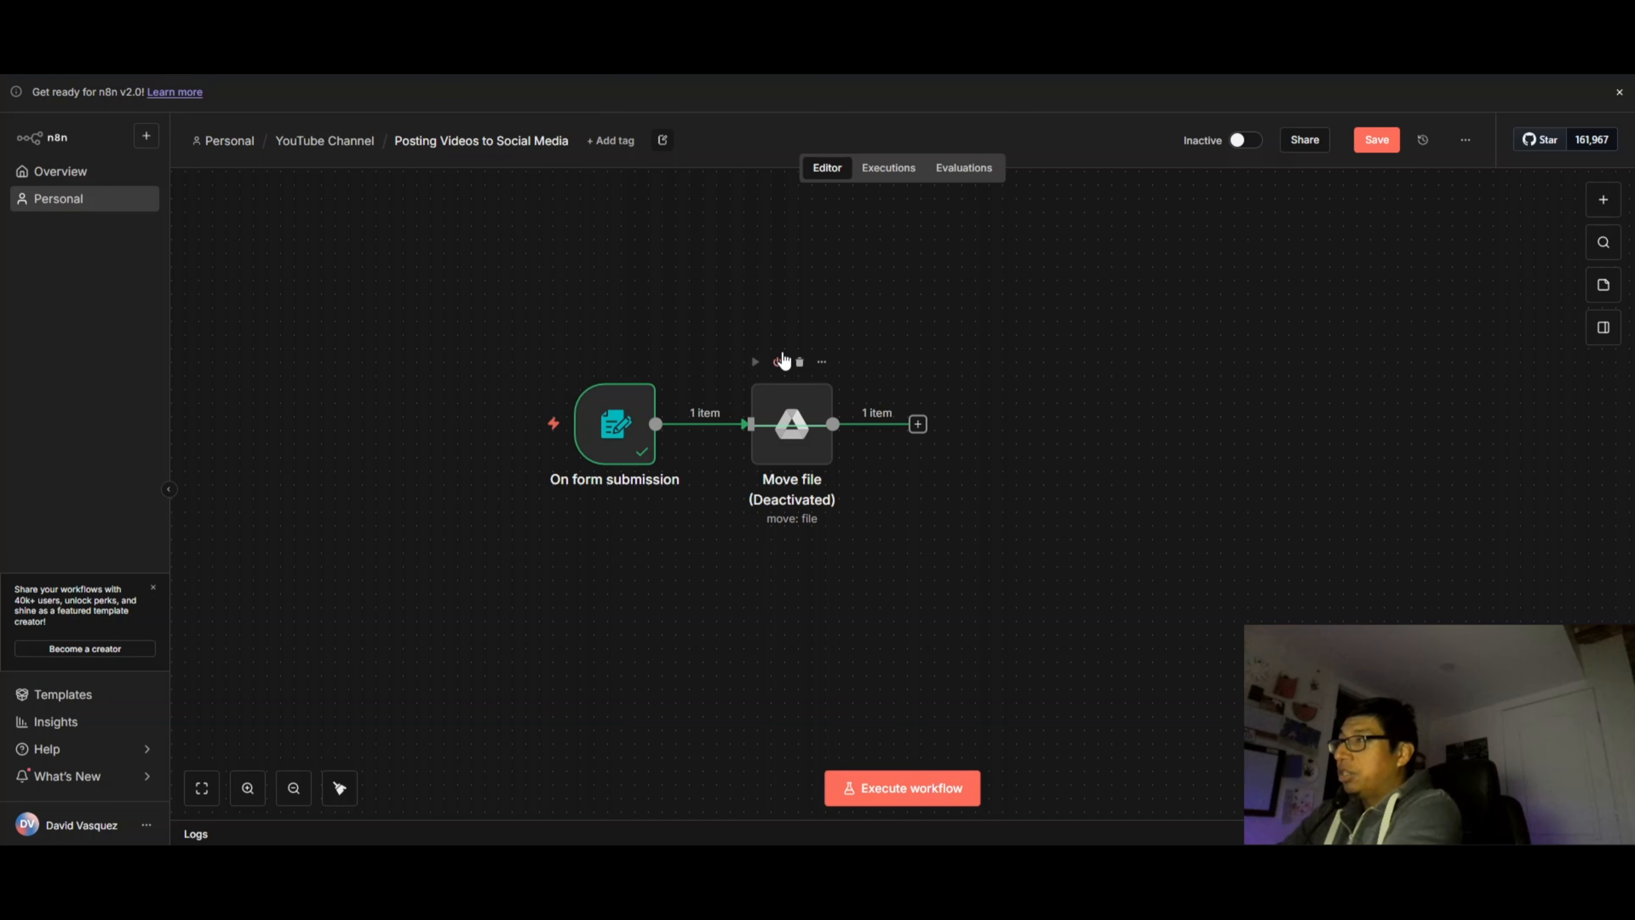
Reactivate the Move file node and set its file by URL to the form submission's Video URL value
{"action": "left_click", "coordinate": [783, 361]}
{"action": "double_click", "coordinate": [793, 430]}
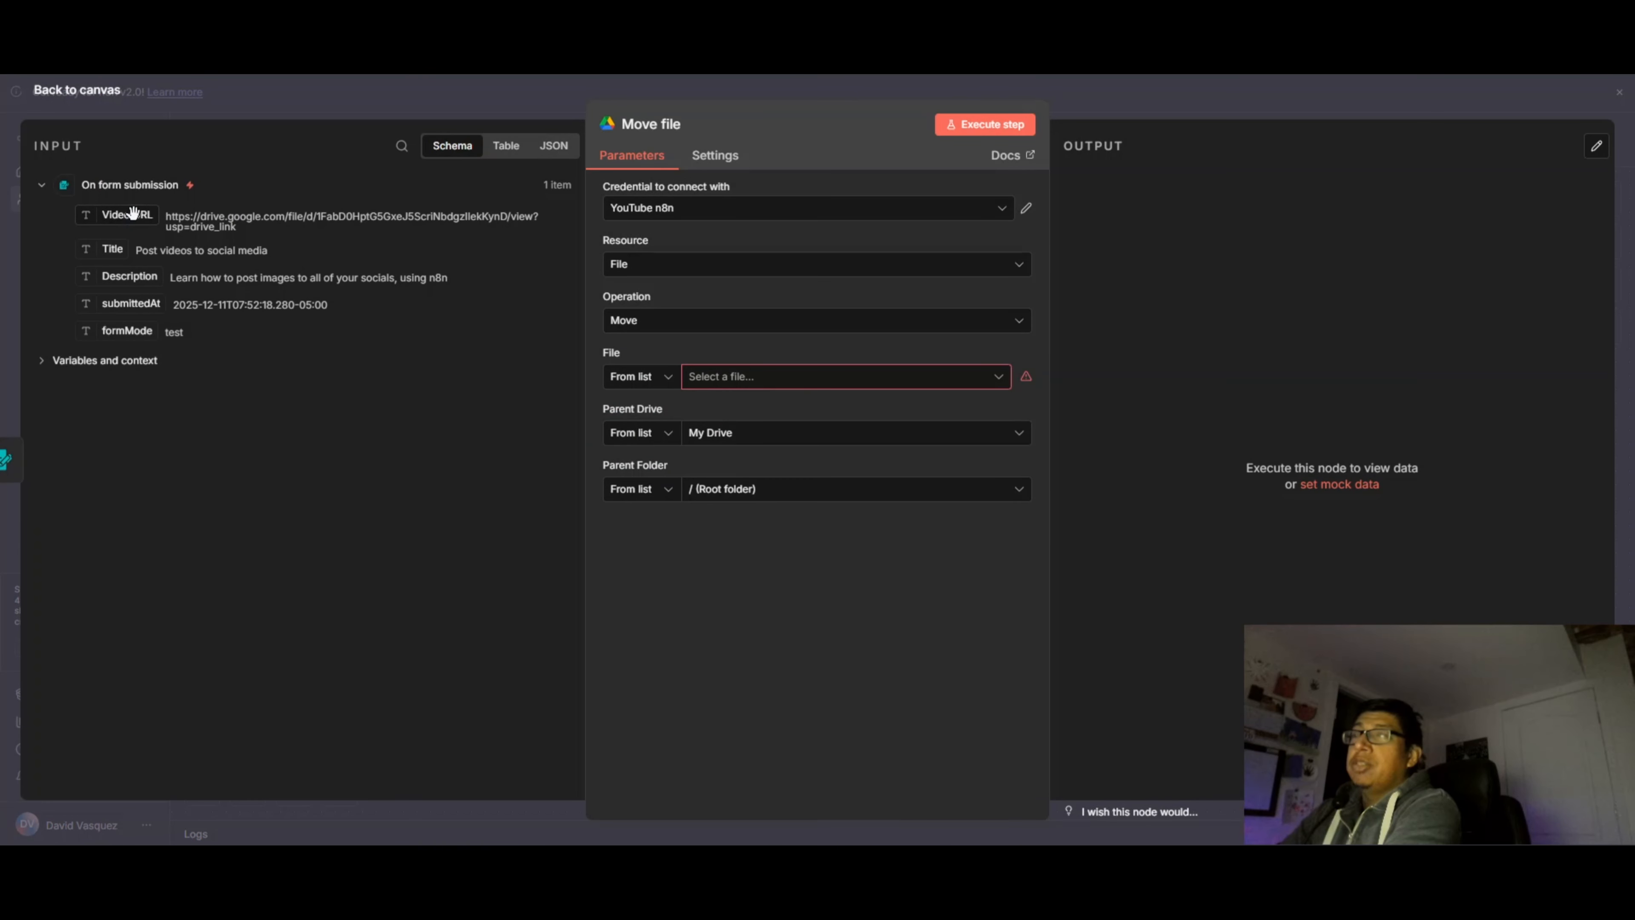
{"action": "left_click_drag", "start_coordinate": [132, 213], "coordinate": [734, 379]}
{"action": "left_click", "coordinate": [653, 379]}
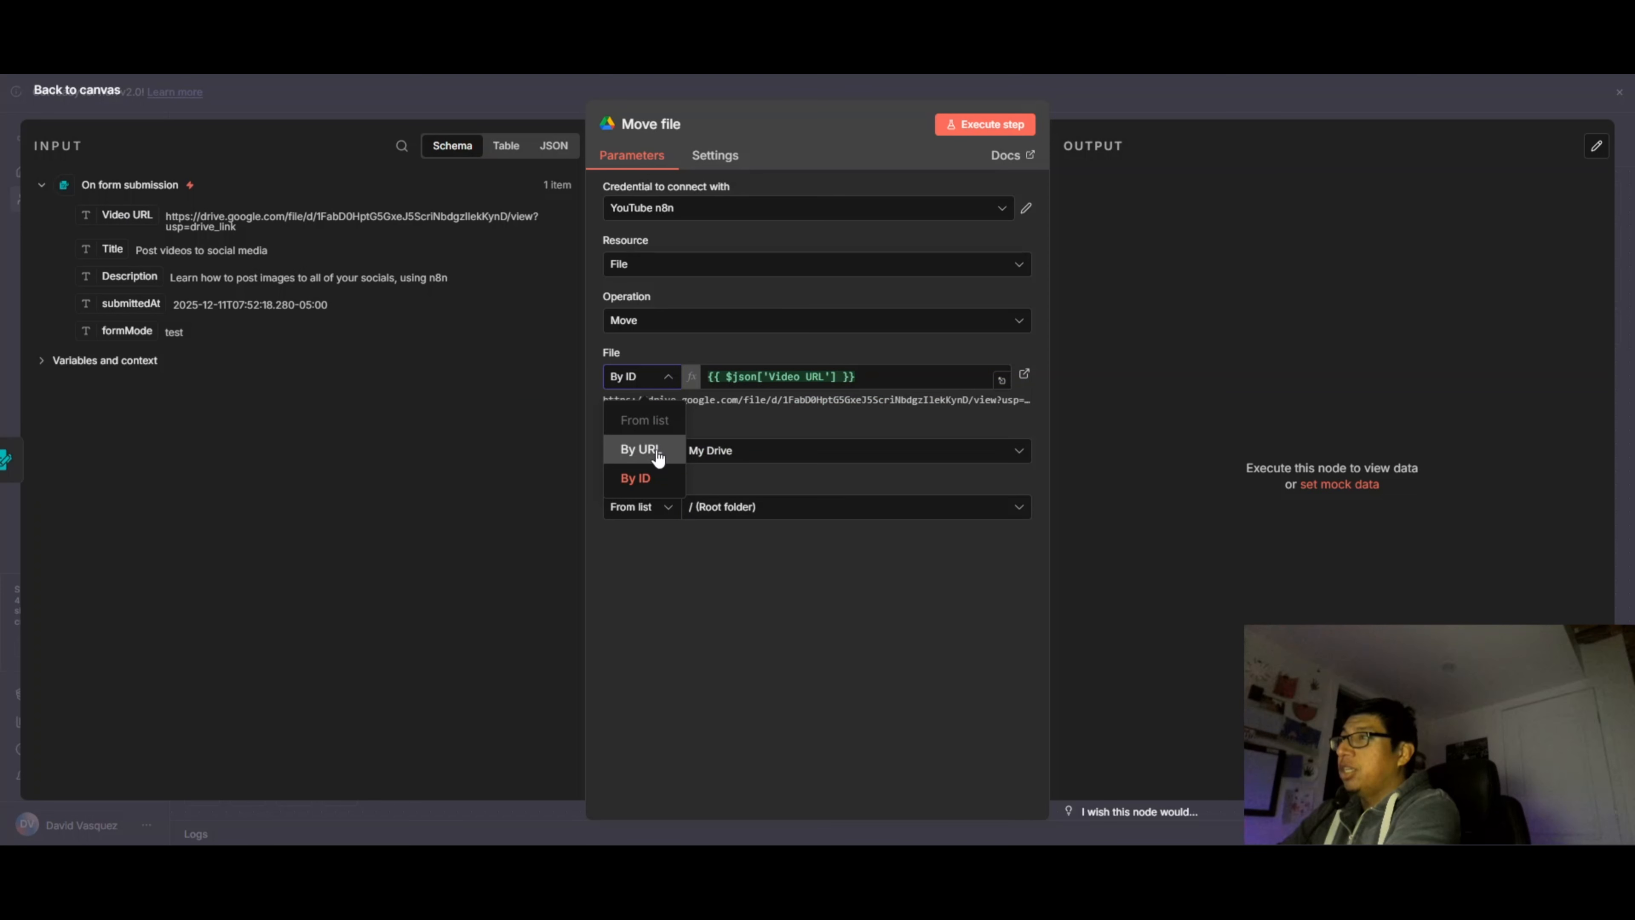
{"action": "left_click", "coordinate": [644, 449]}
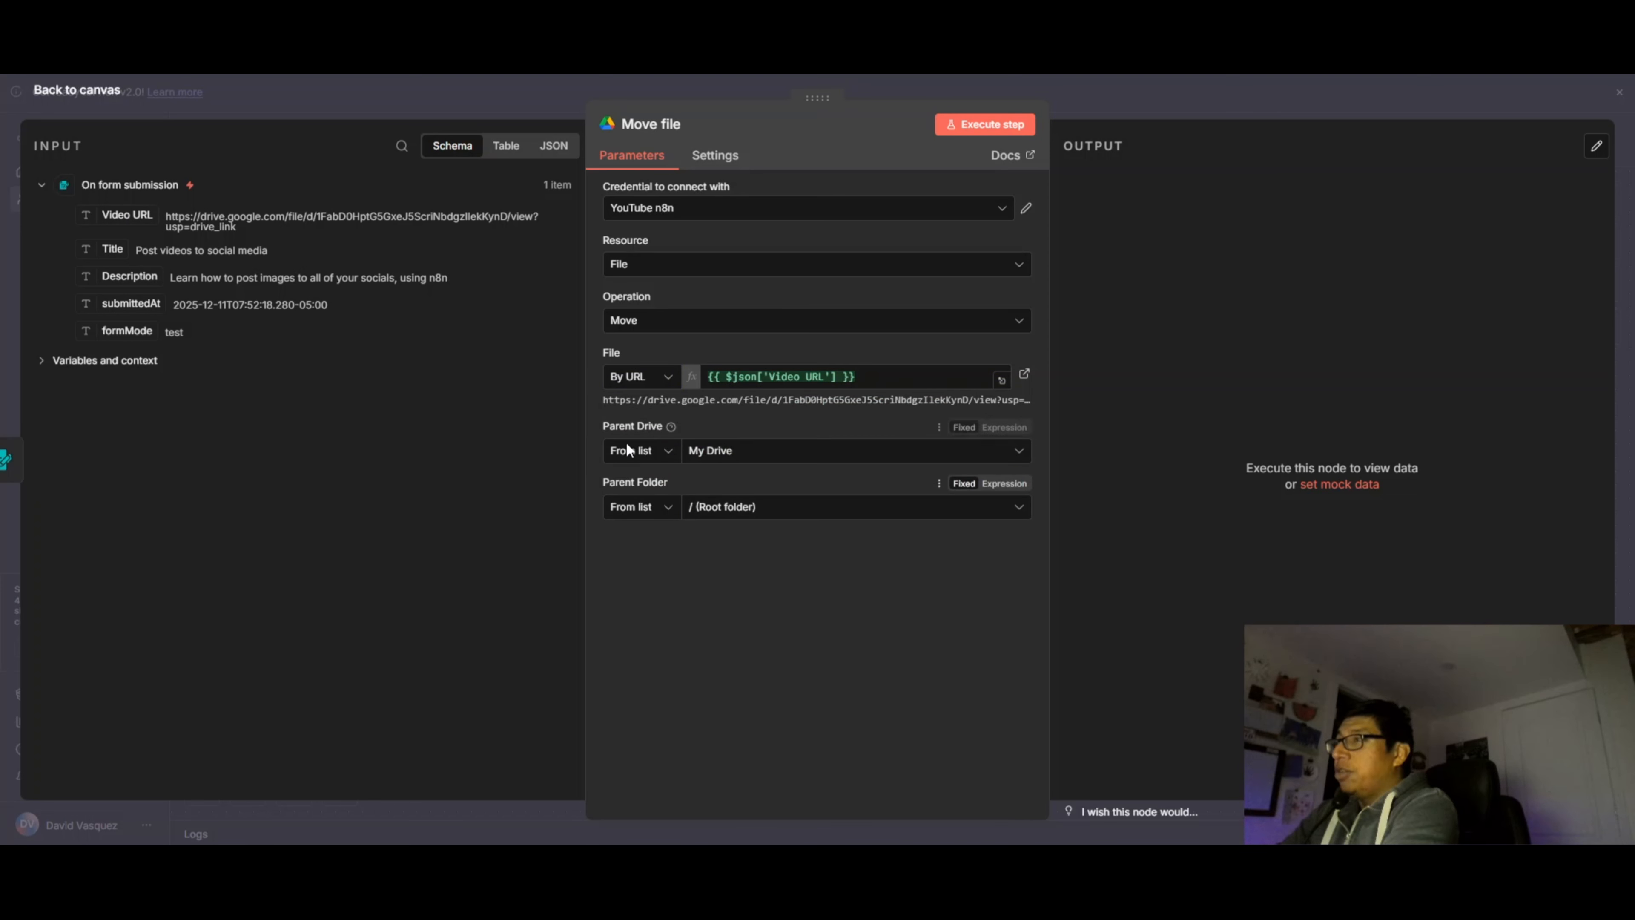
Set the Move file node's parent folder to Posted Content, return to the canvas, and save the workflow
{"action": "left_click", "coordinate": [748, 509]}
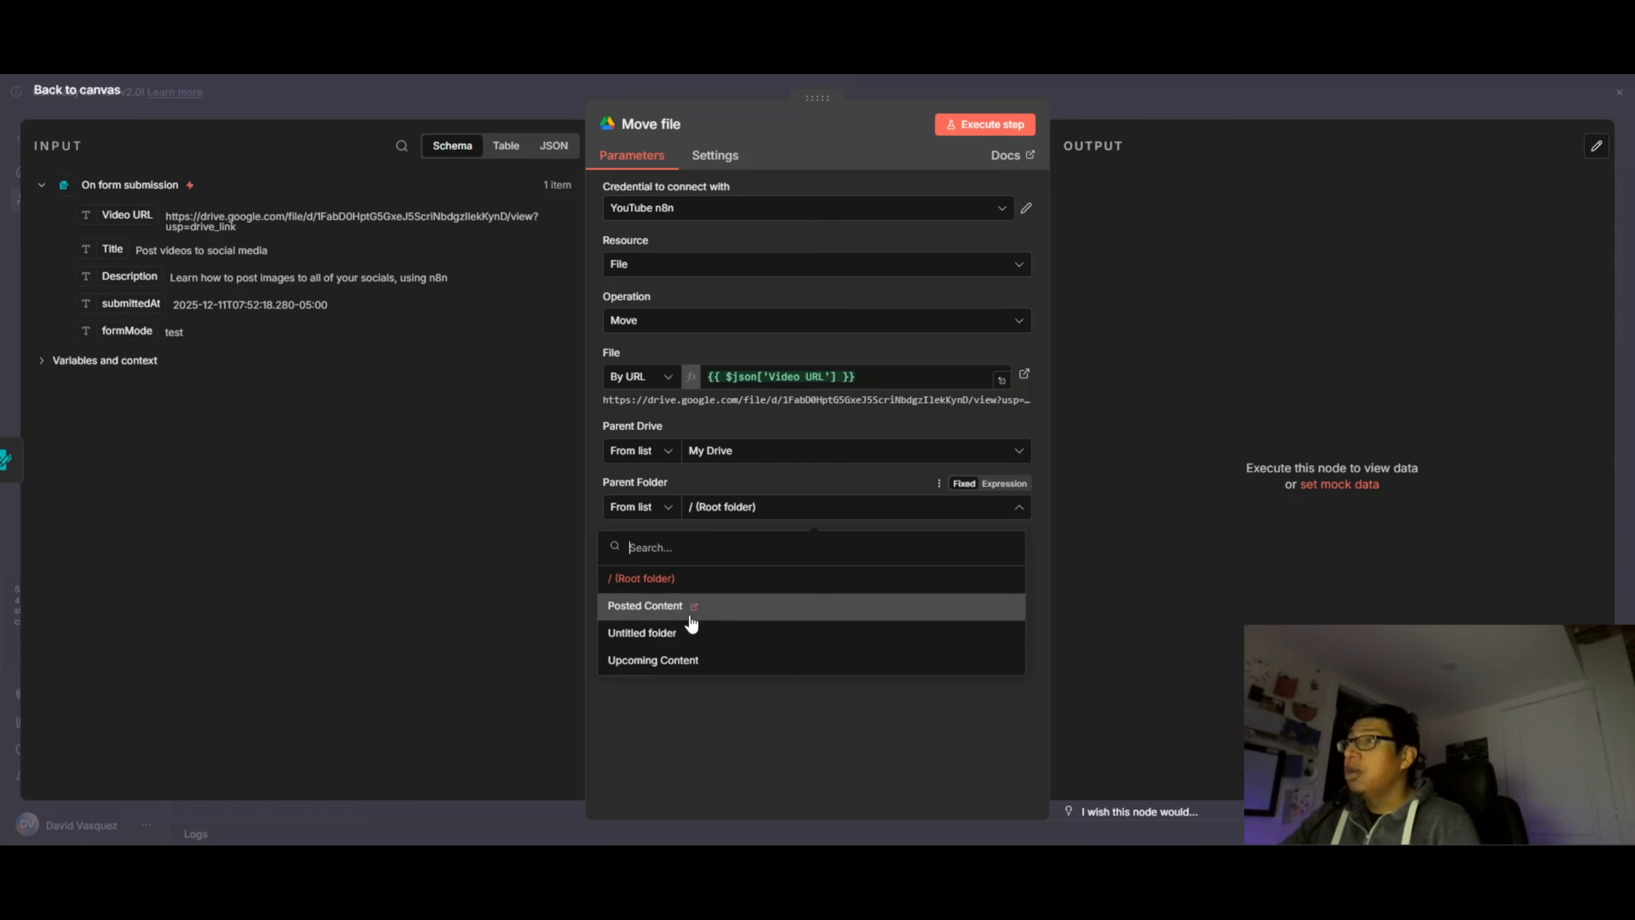
{"action": "left_click", "coordinate": [661, 610]}
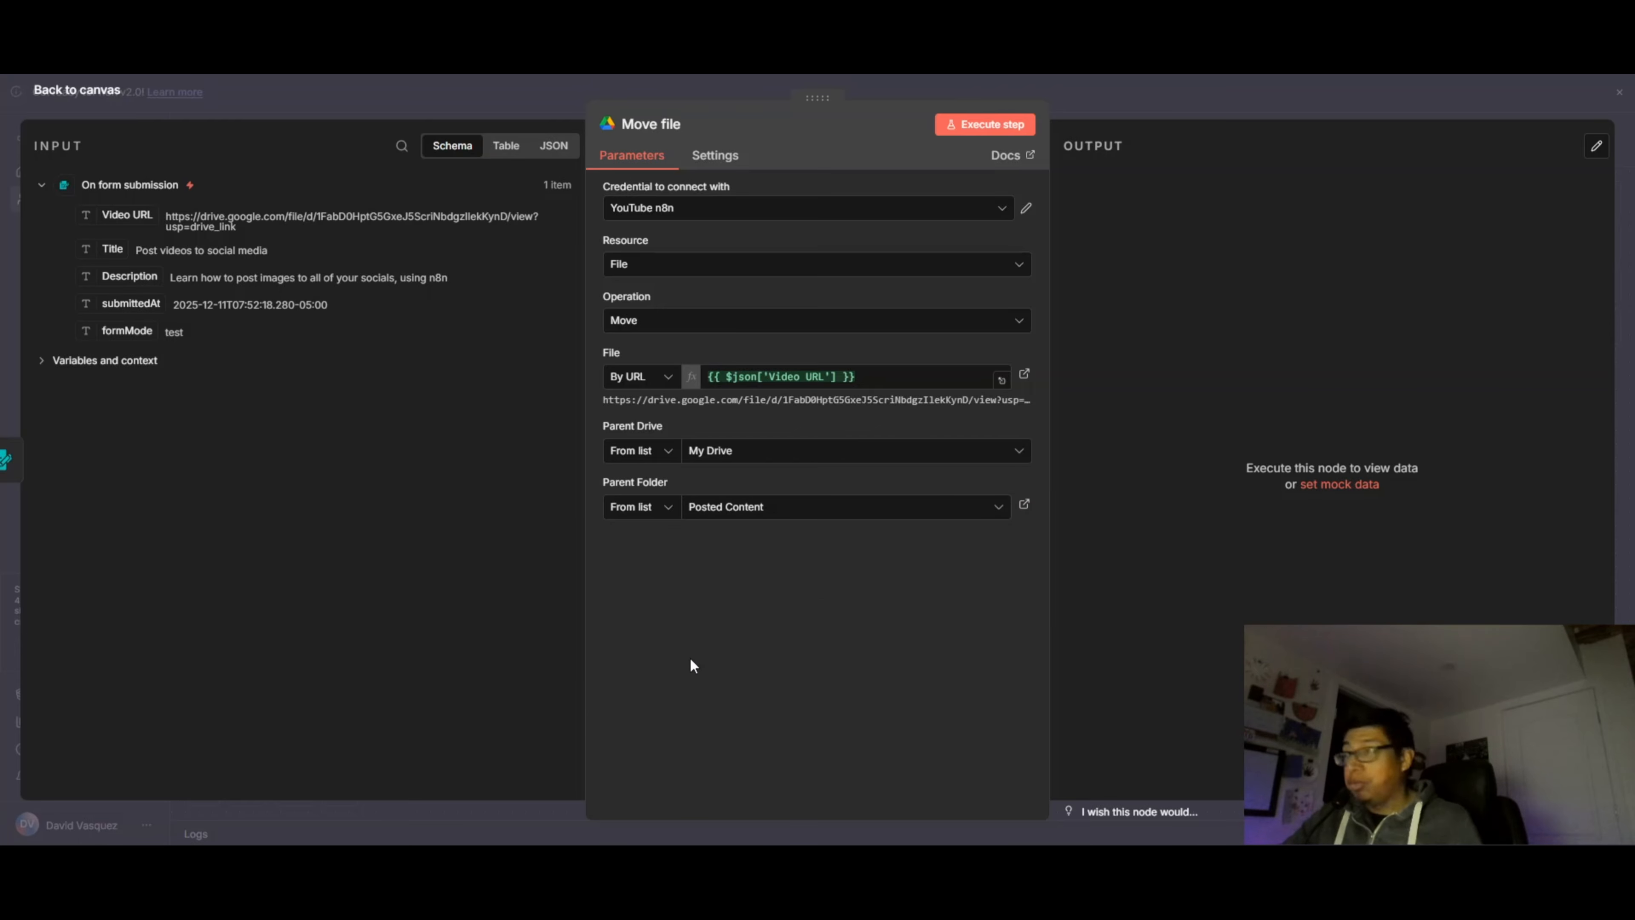
{"action": "left_click", "coordinate": [119, 93]}
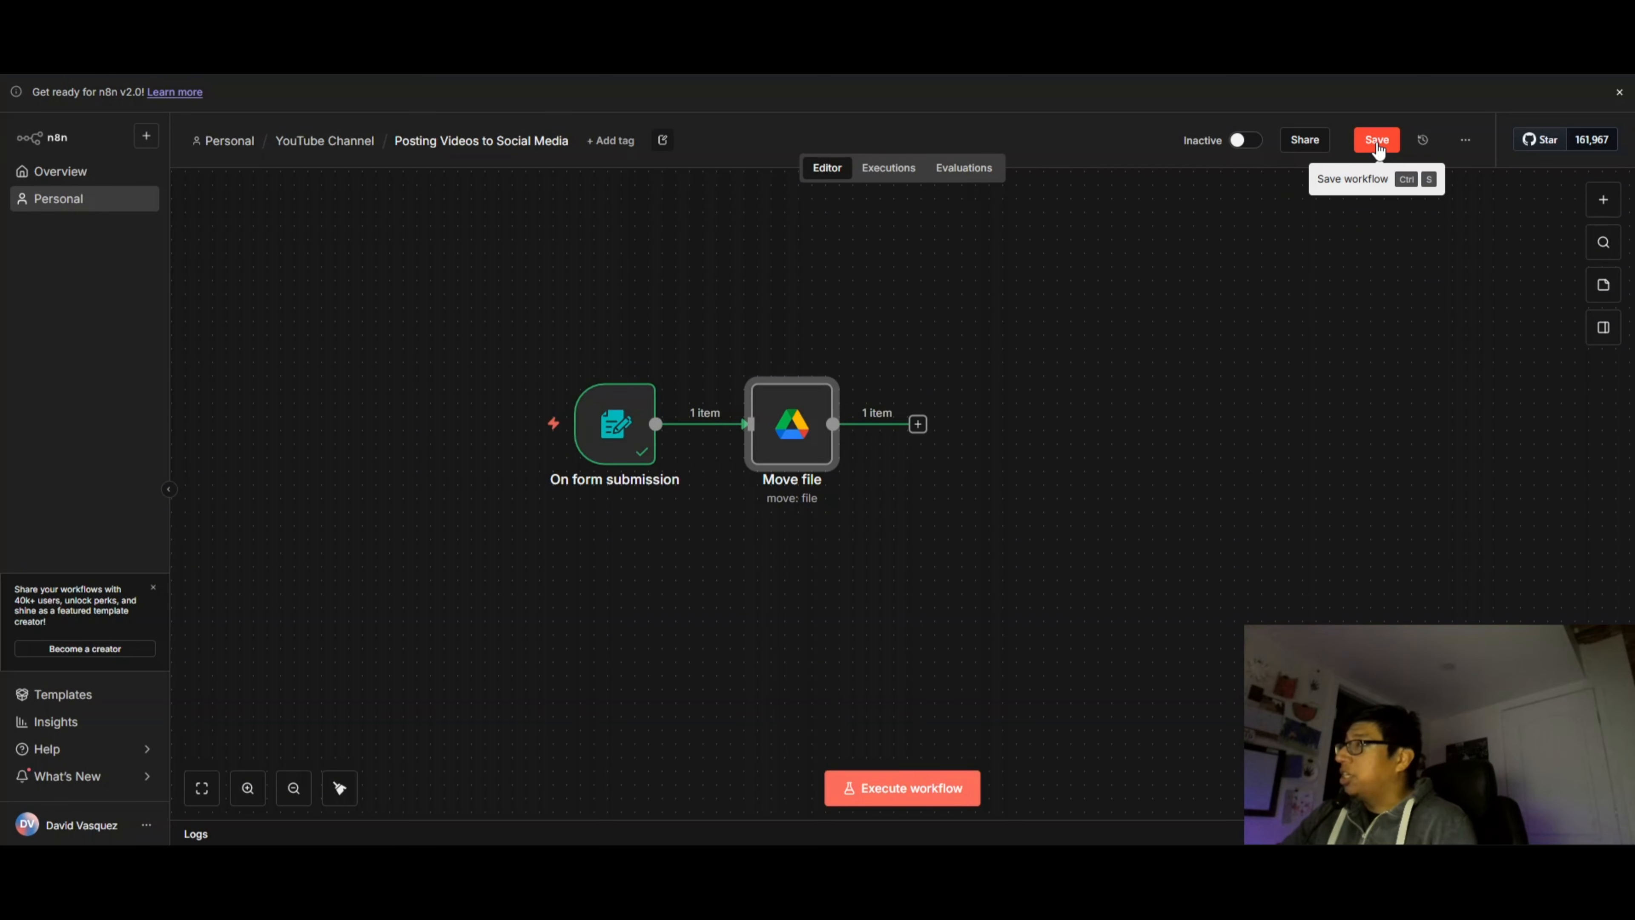
{"action": "left_click", "coordinate": [1378, 145]}
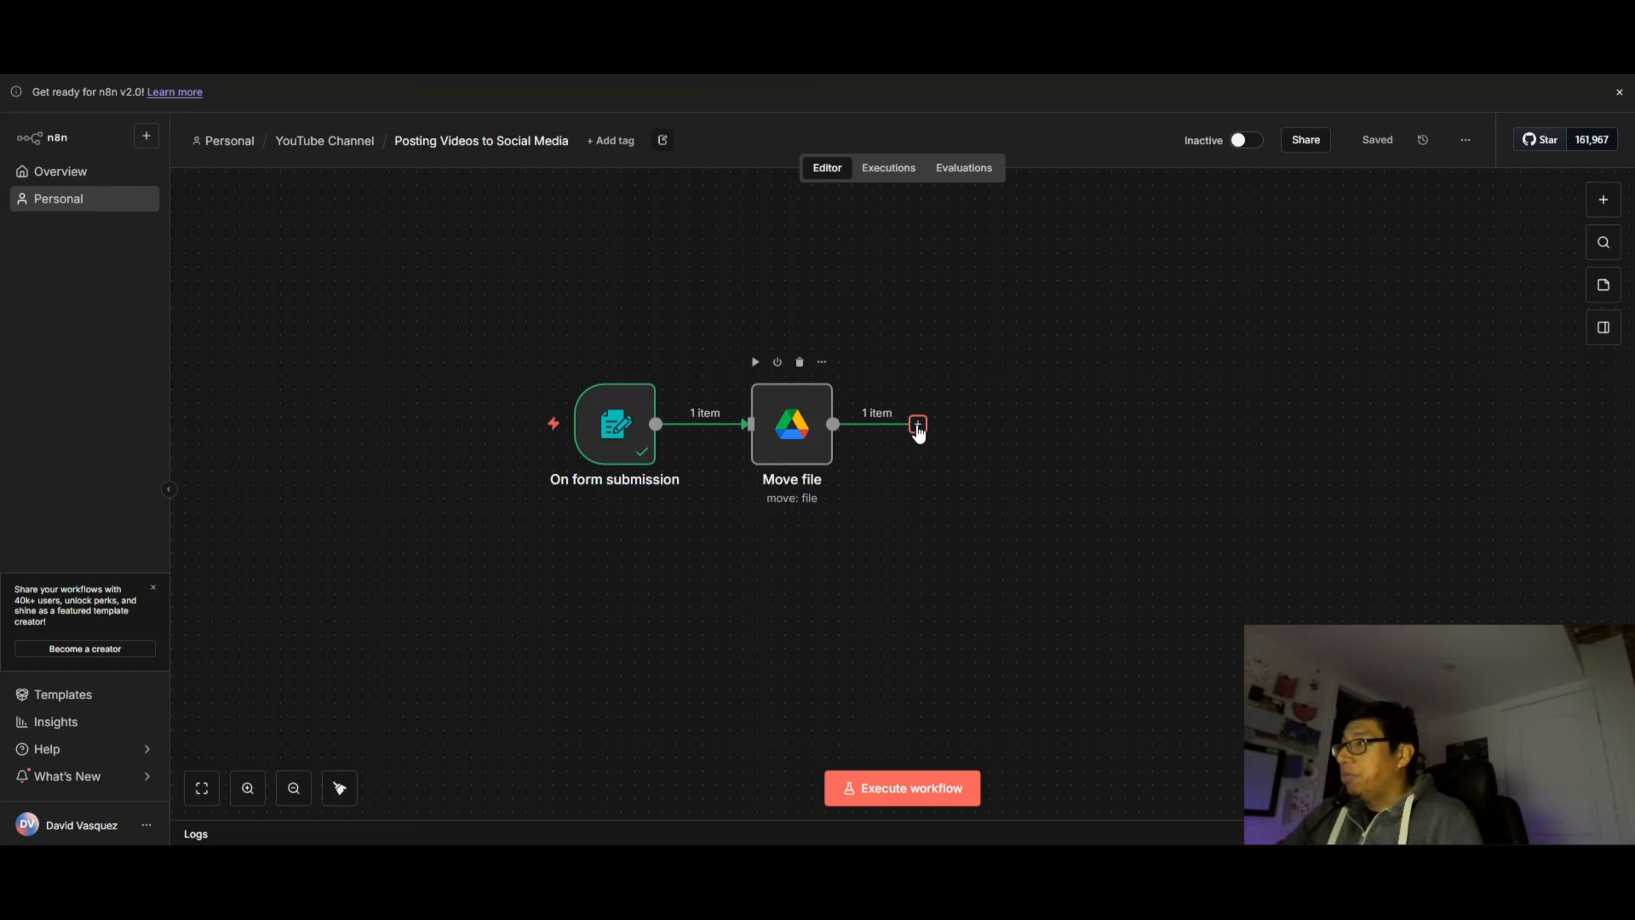
Add an Edit Fields (Set) node after the Move file node
{"action": "left_click", "coordinate": [918, 425]}
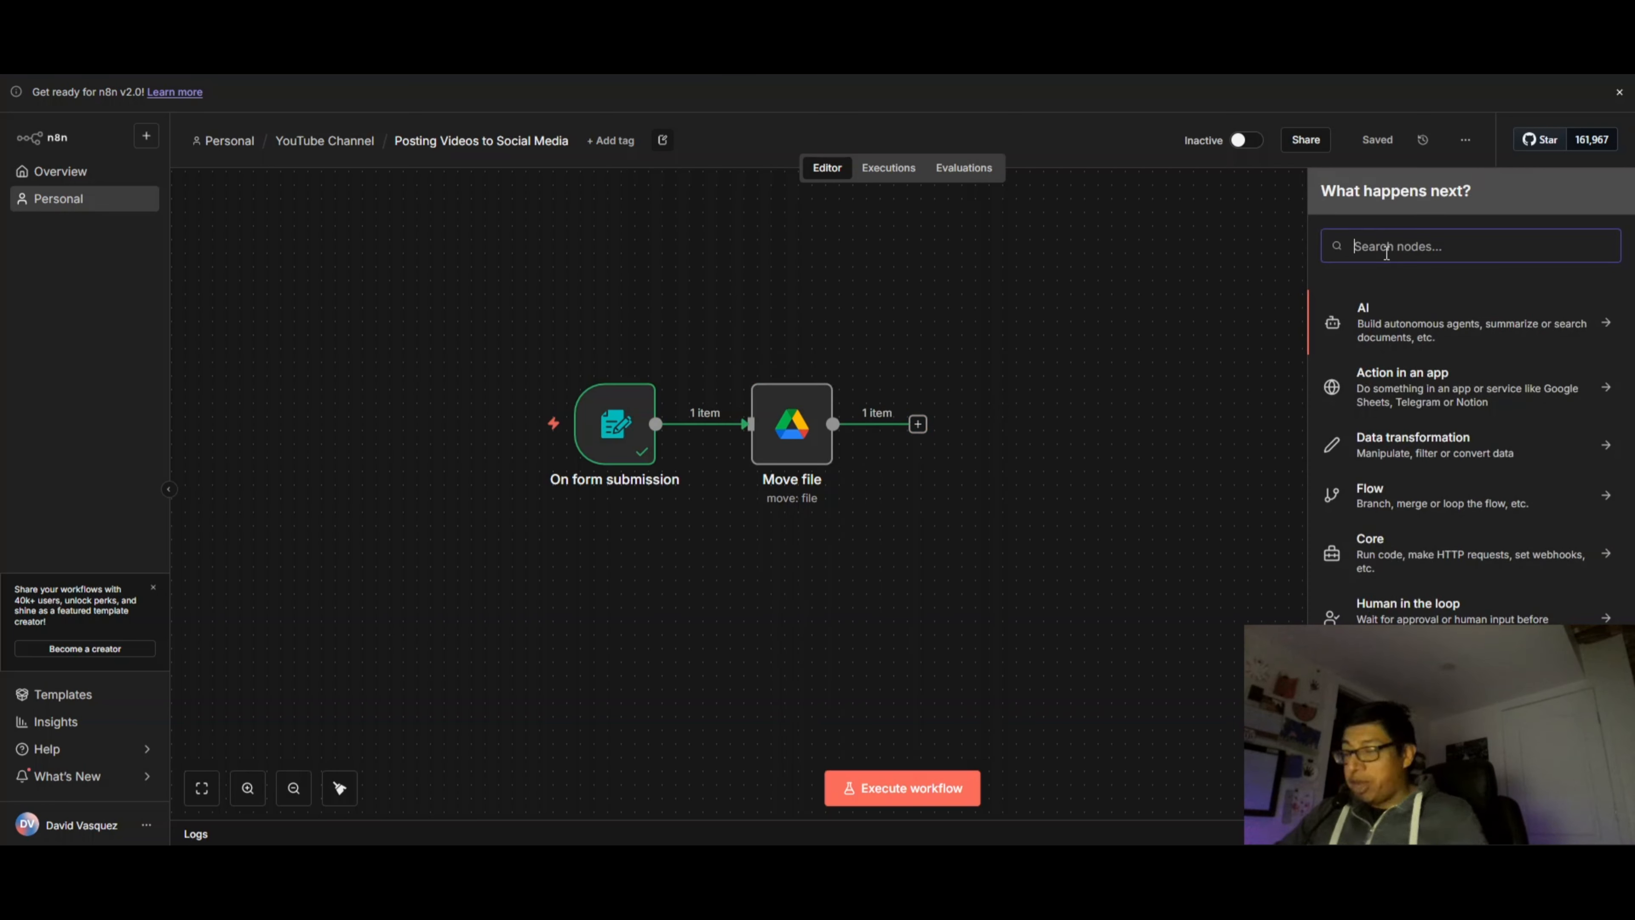
{"action": "type", "text": "se"}
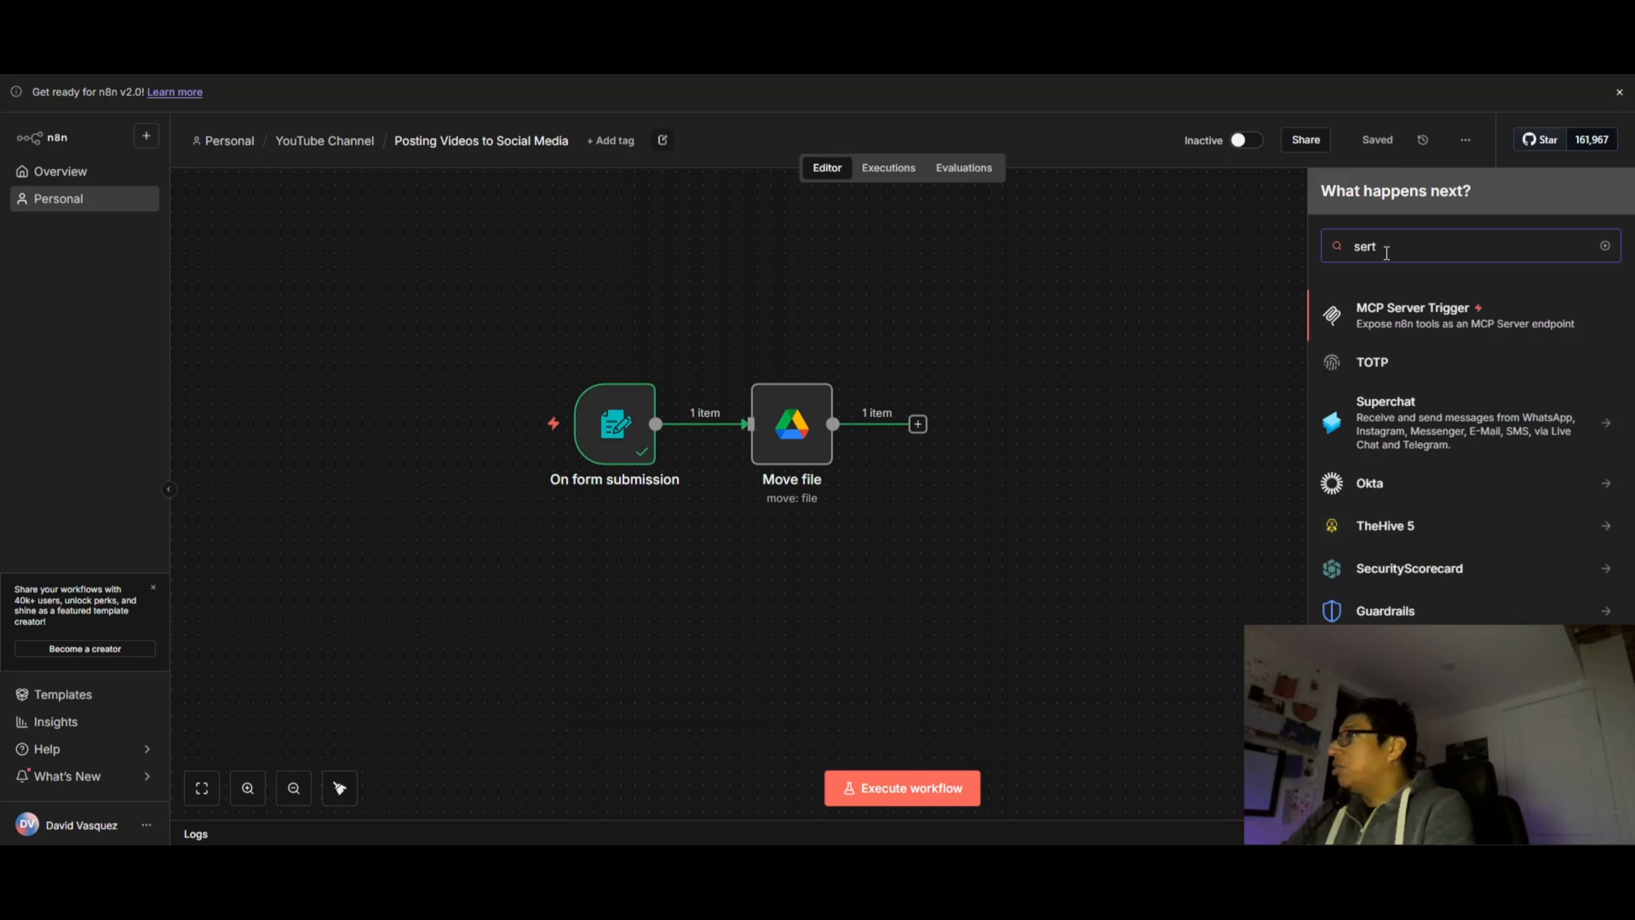
{"action": "type", "text": "t"}
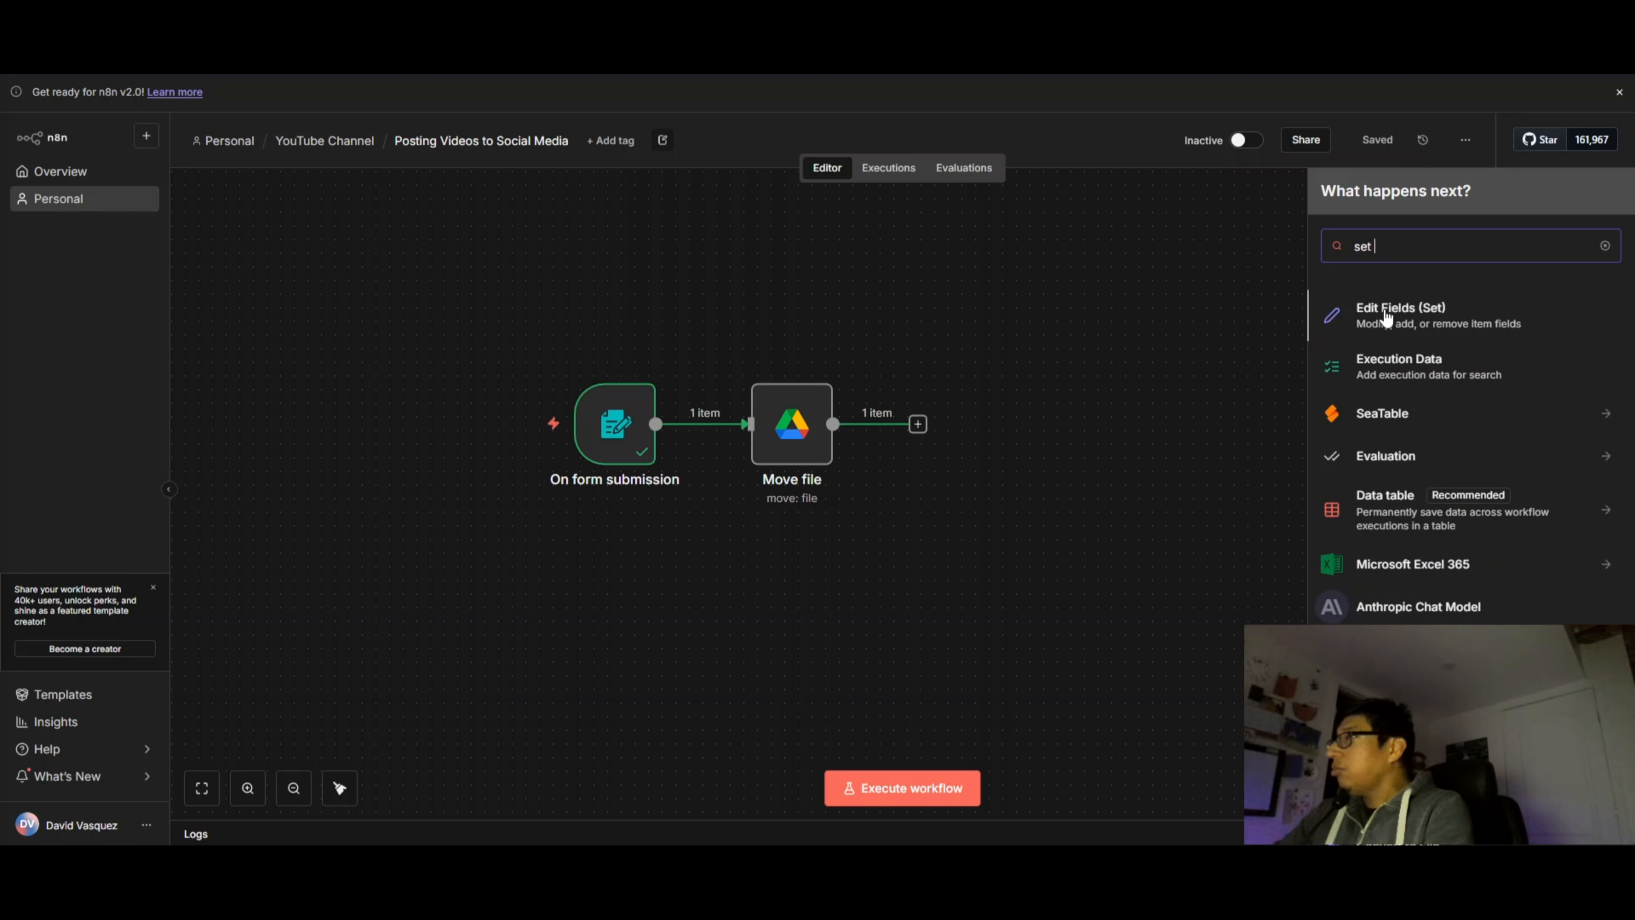
{"action": "left_click", "coordinate": [1386, 317]}
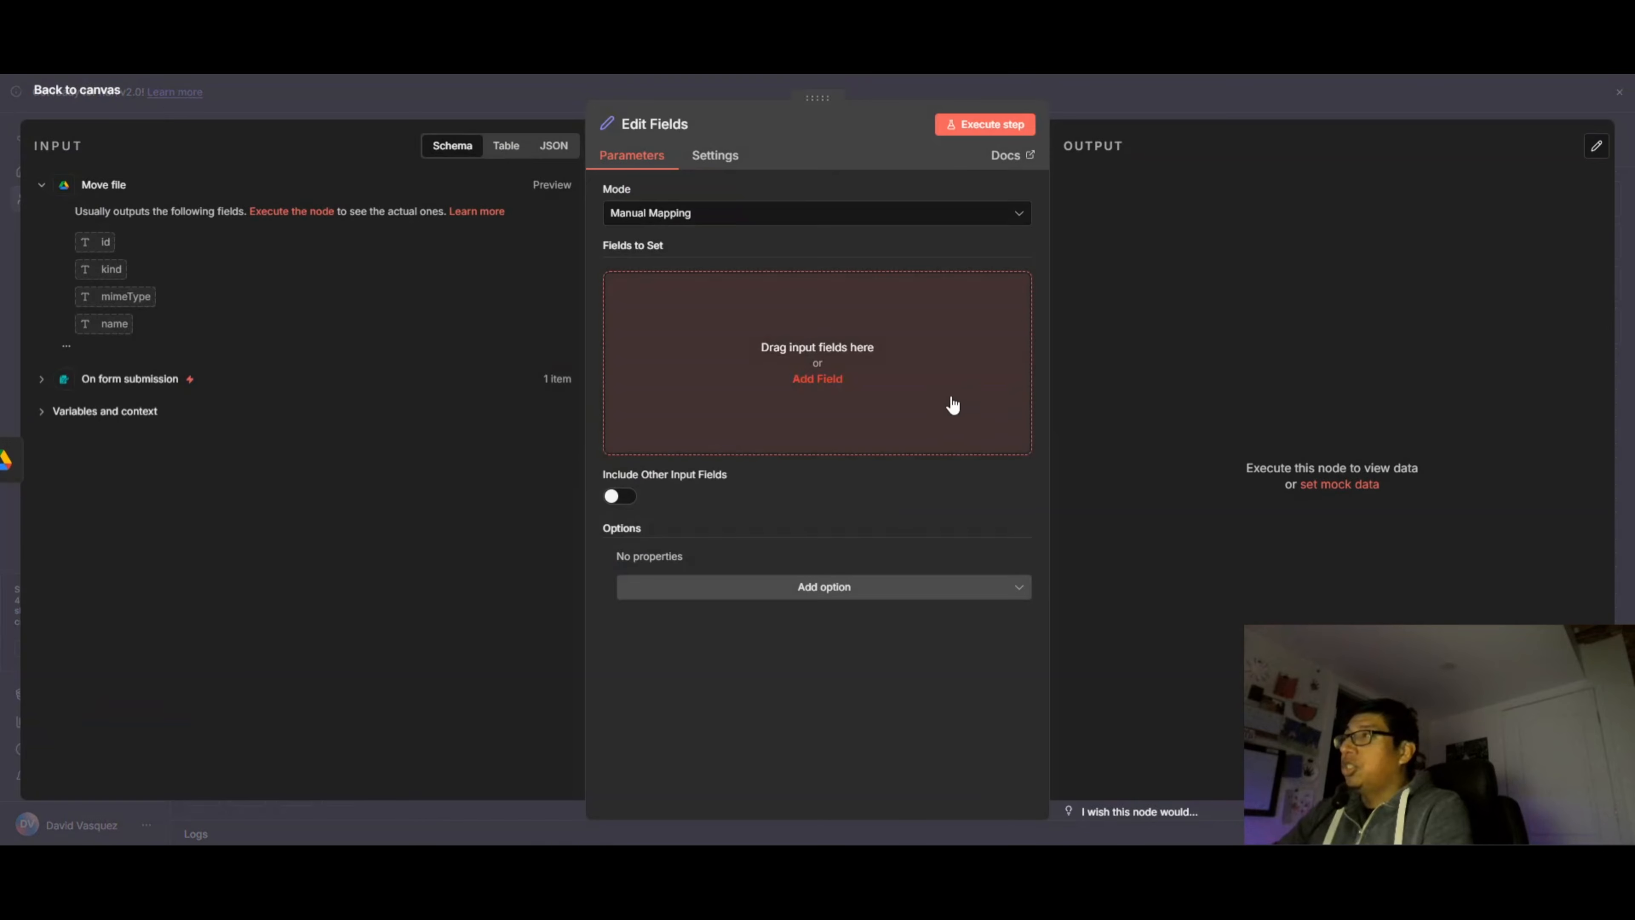
Add string fields named video, title and description to the Edit Fields node, return to the canvas, and save the workflow
{"action": "left_click", "coordinate": [798, 379]}
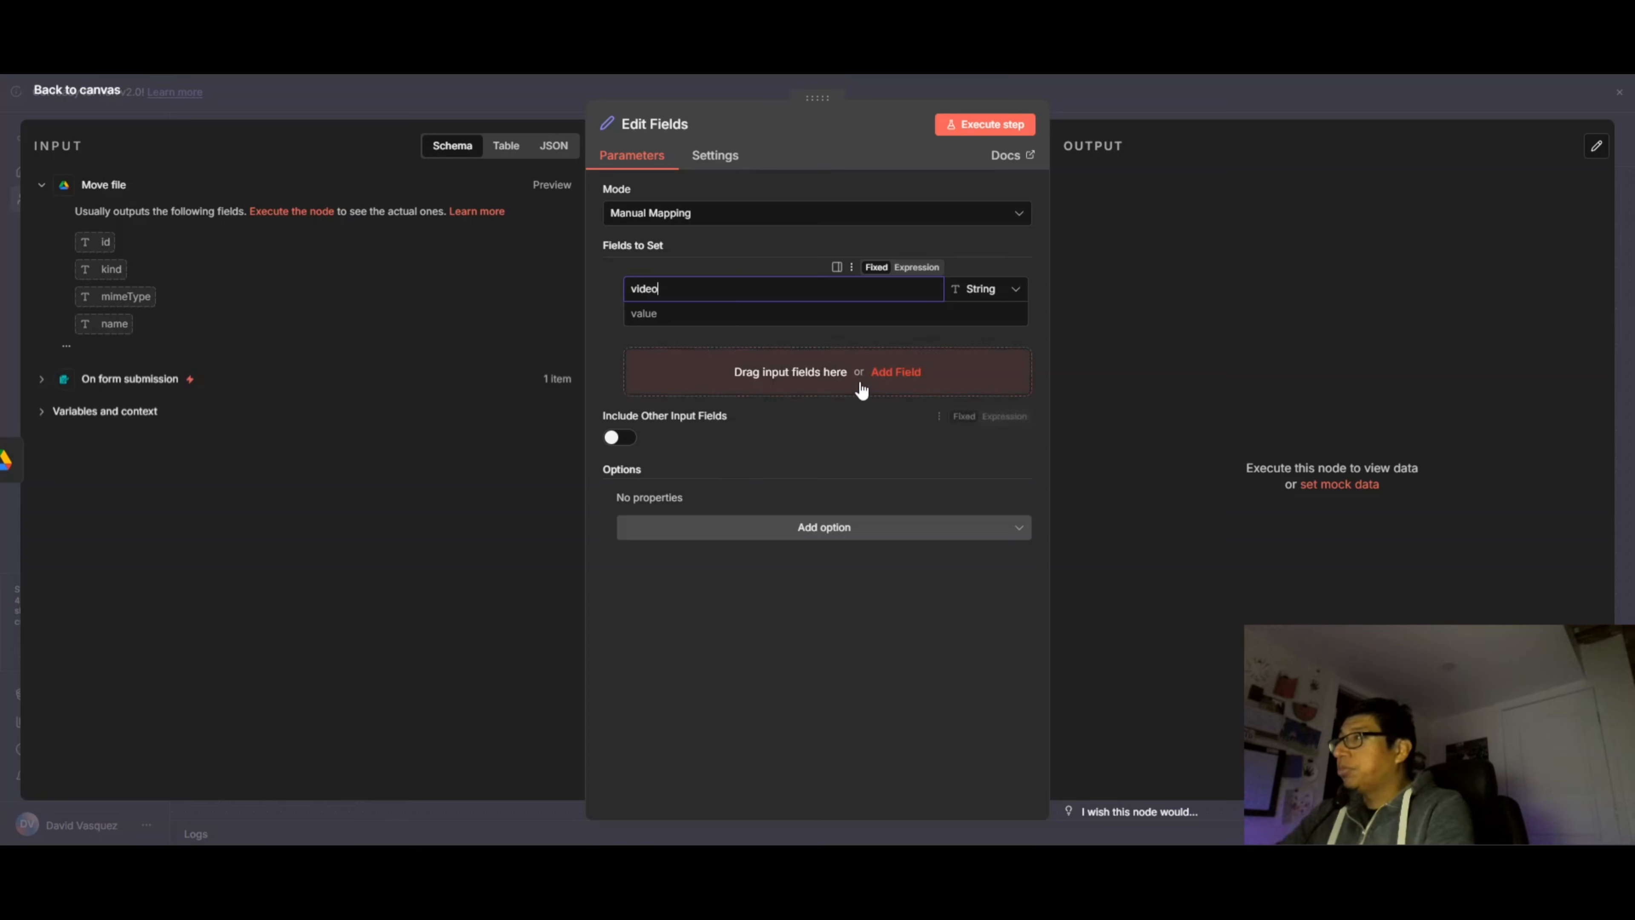
{"action": "left_click", "coordinate": [712, 374]}
{"action": "left_click", "coordinate": [712, 363]}
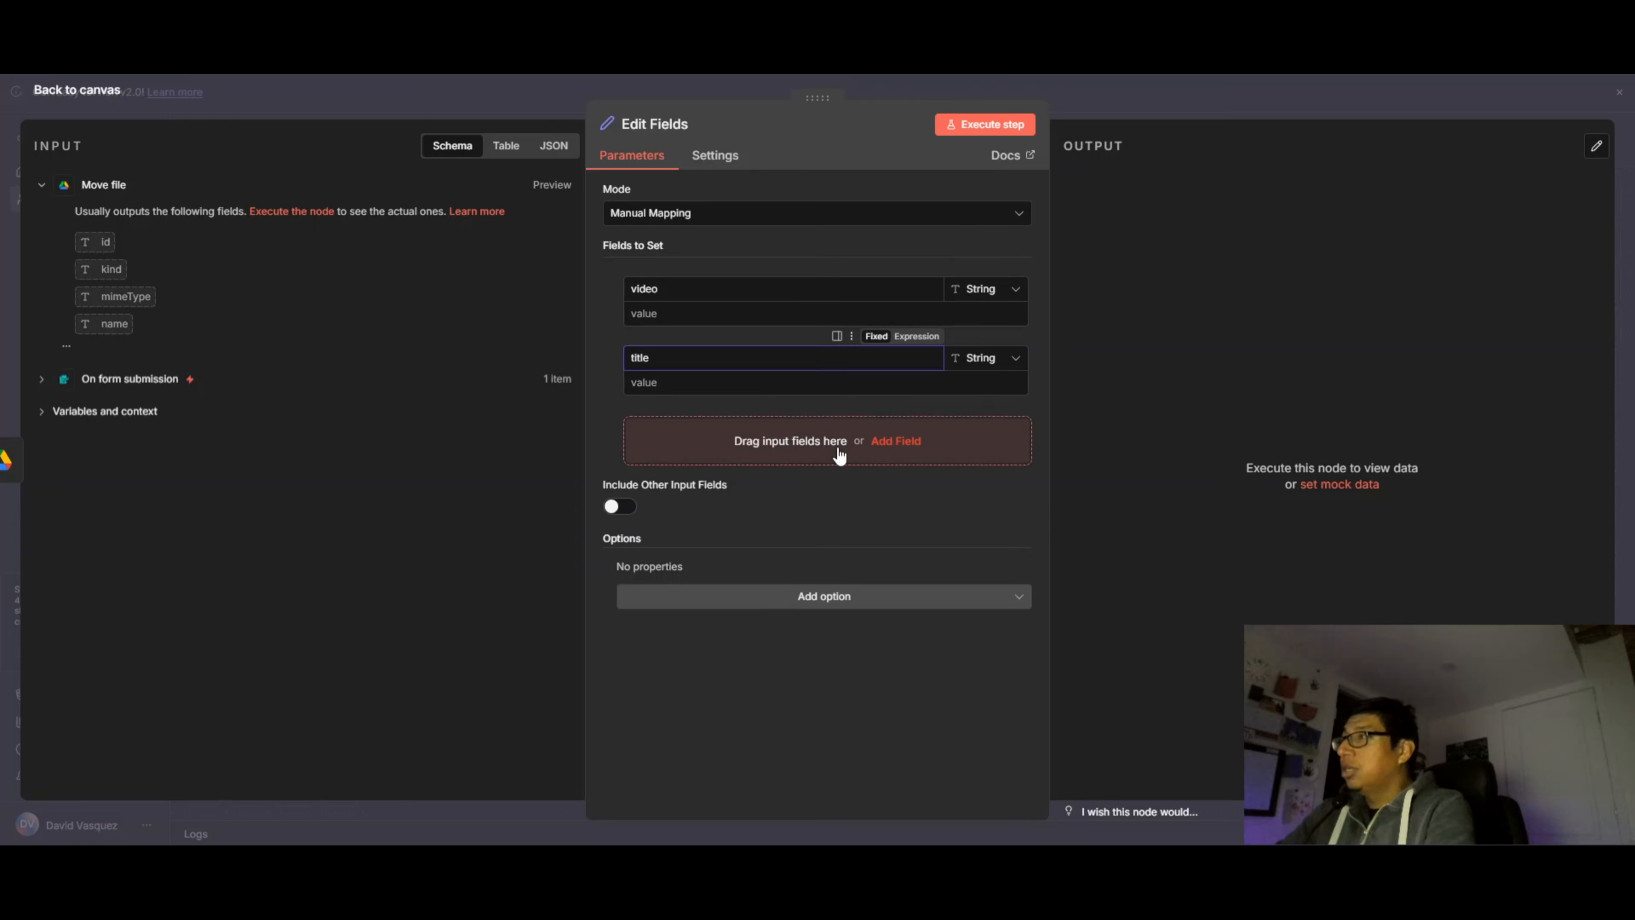
{"action": "left_click", "coordinate": [775, 443]}
{"action": "left_click", "coordinate": [789, 425]}
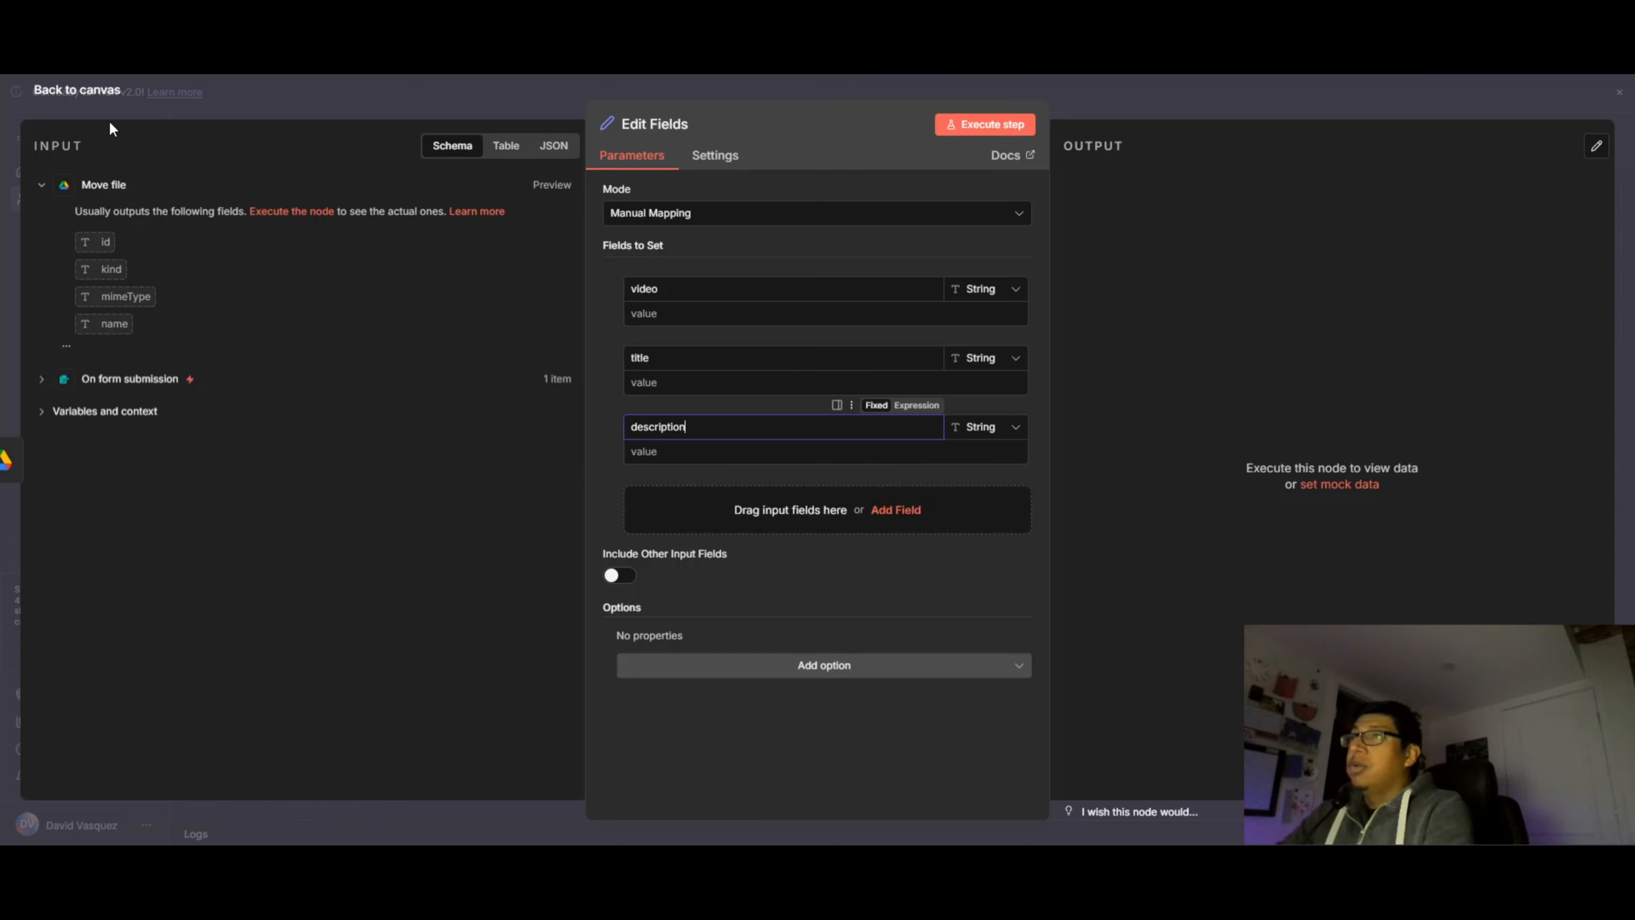
{"action": "key", "text": "Escape"}
{"action": "left_click", "coordinate": [1359, 143]}
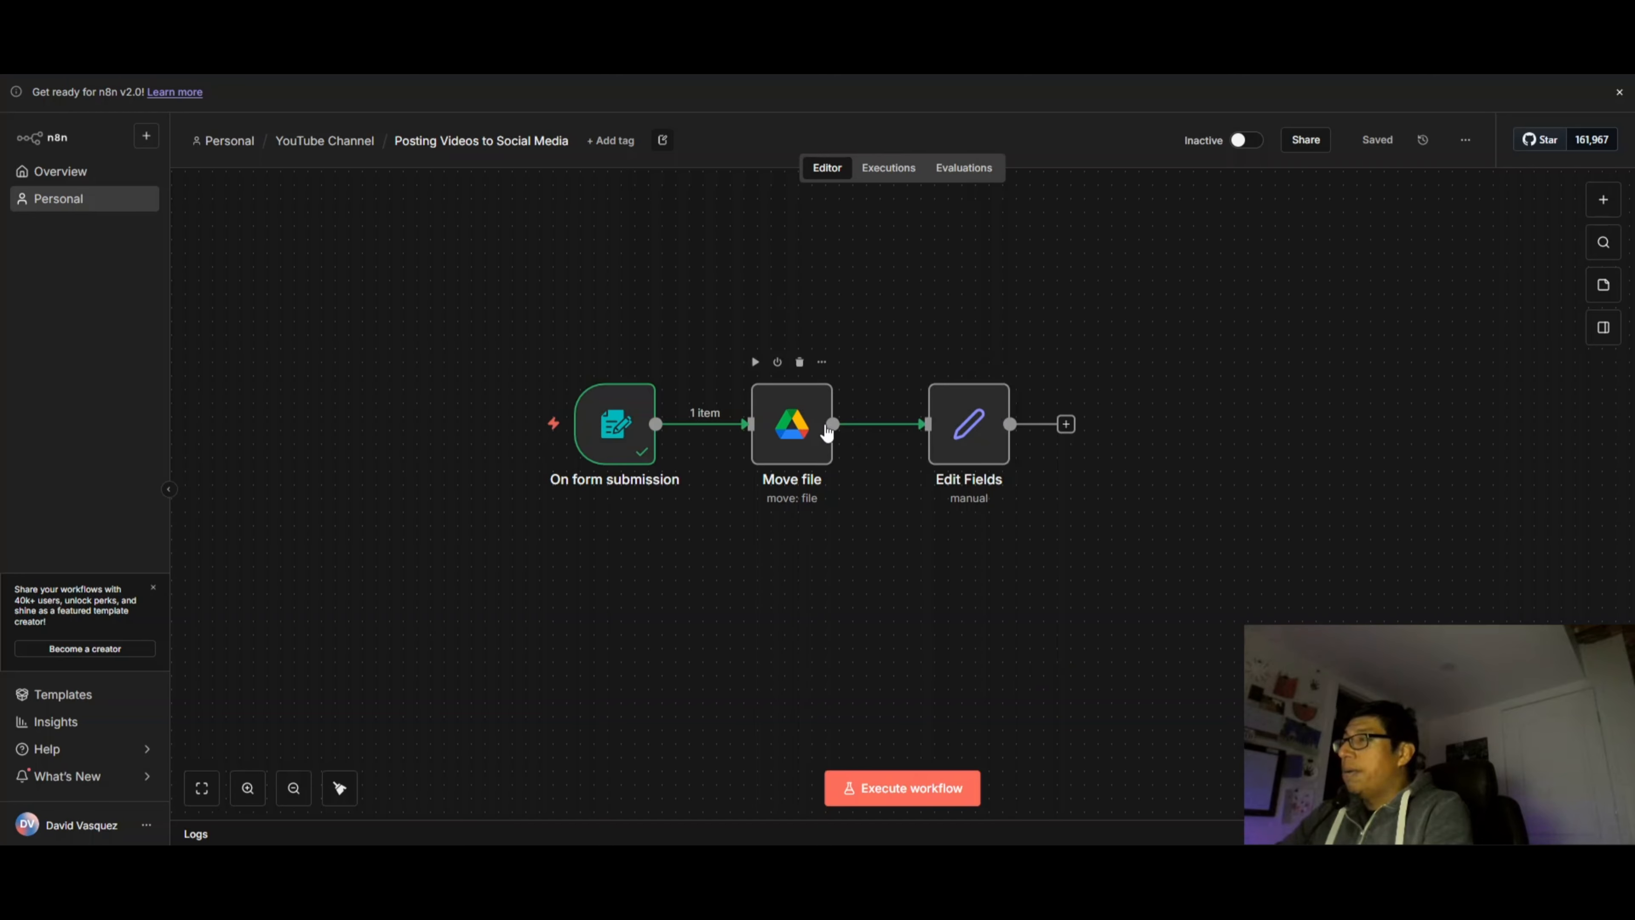
Examine how the Edit Fields node in the Social Media Text and Image Automation (Template) workflow builds its image link
{"action": "left_click", "coordinate": [961, 422]}
{"action": "key", "text": "Return"}
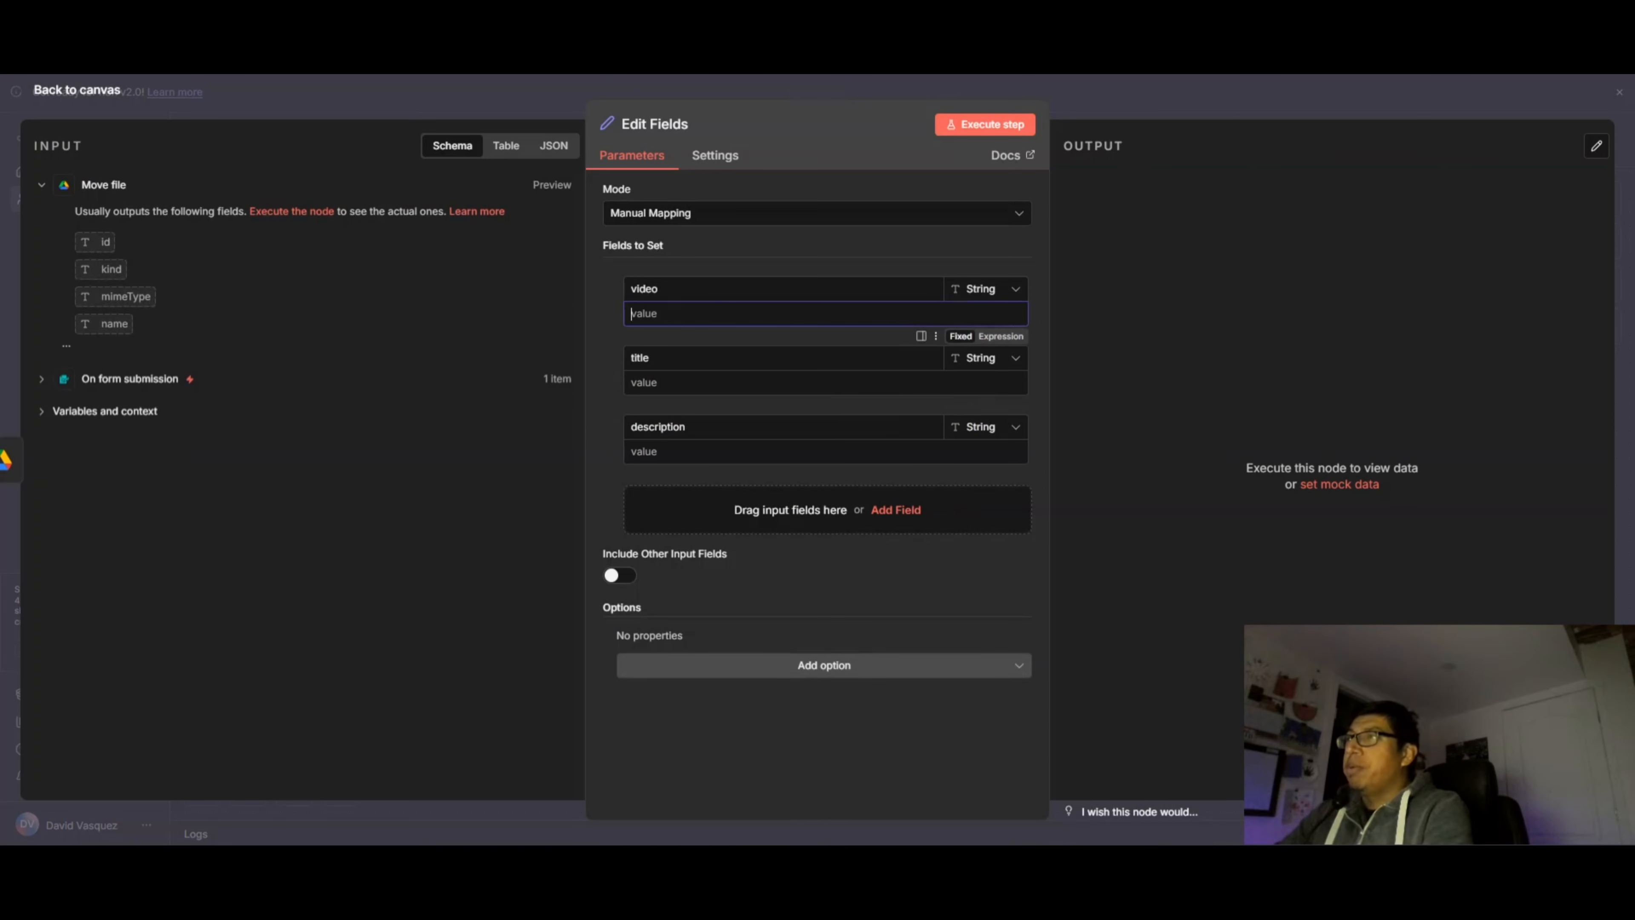
{"action": "left_click", "coordinate": [7, 459]}
{"action": "left_click", "coordinate": [98, 98]}
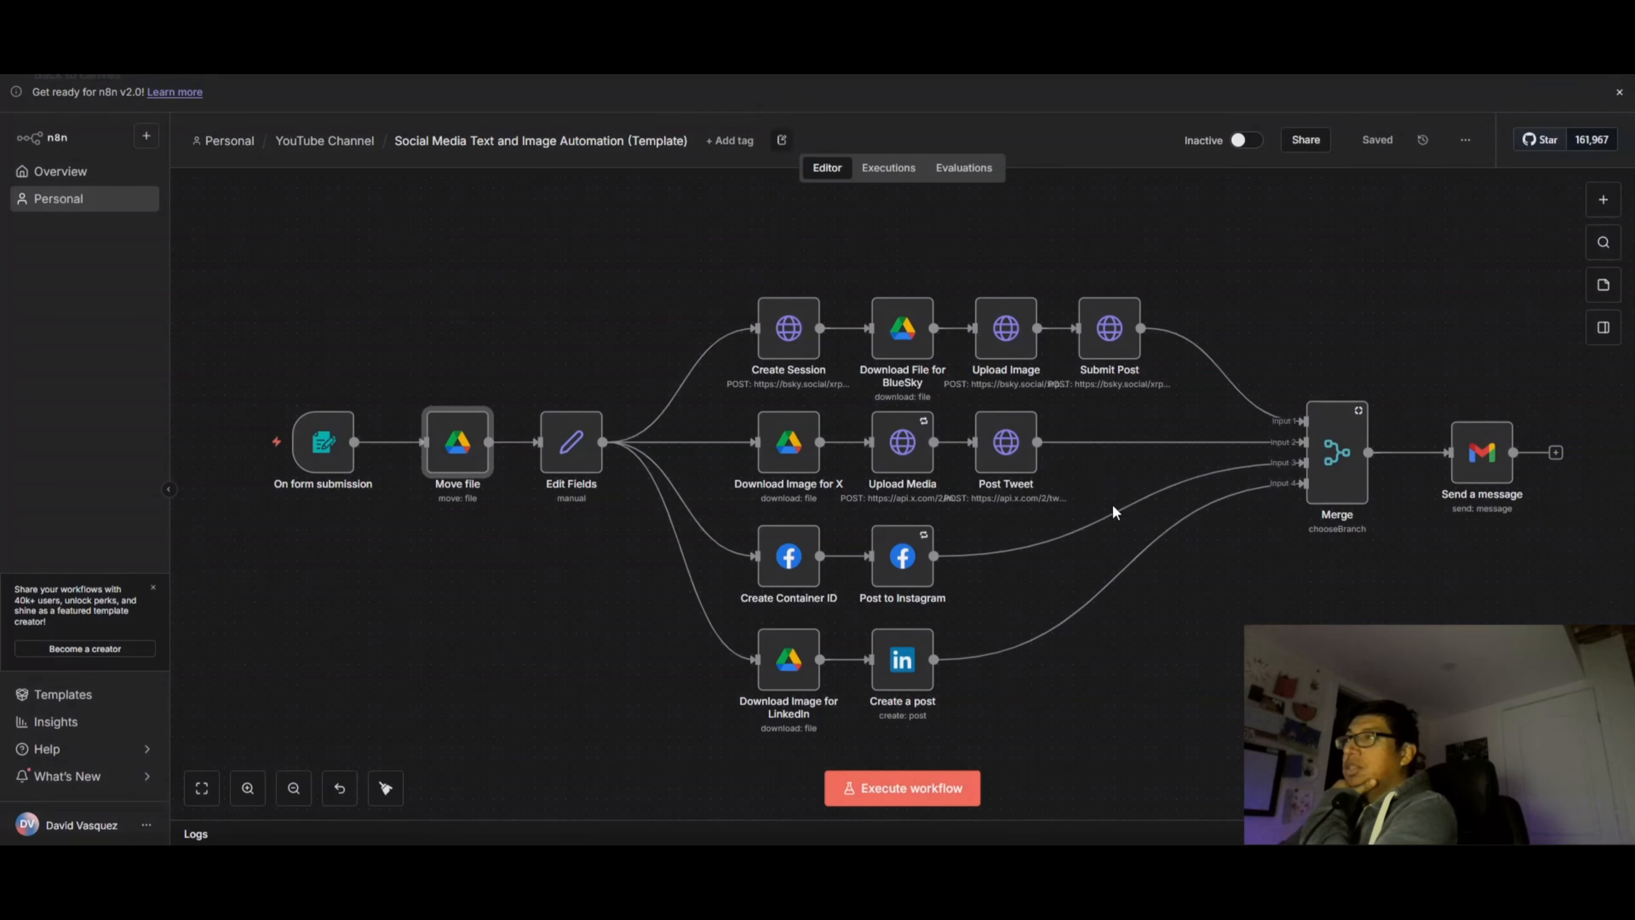
{"action": "left_click", "coordinate": [562, 452]}
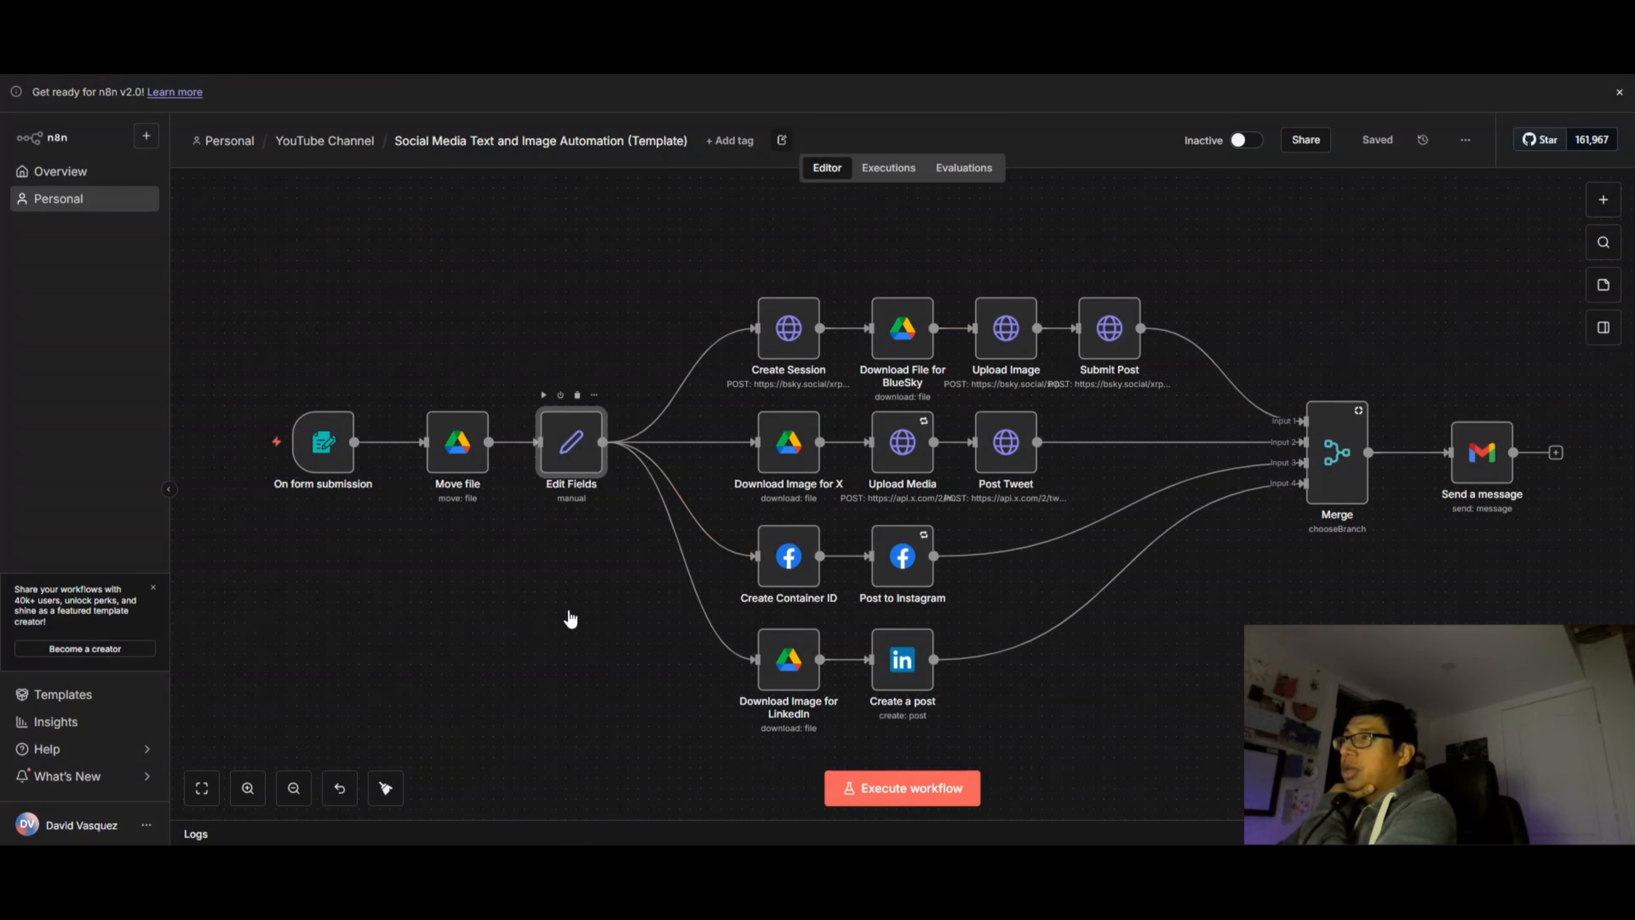
{"action": "key", "text": "Return"}
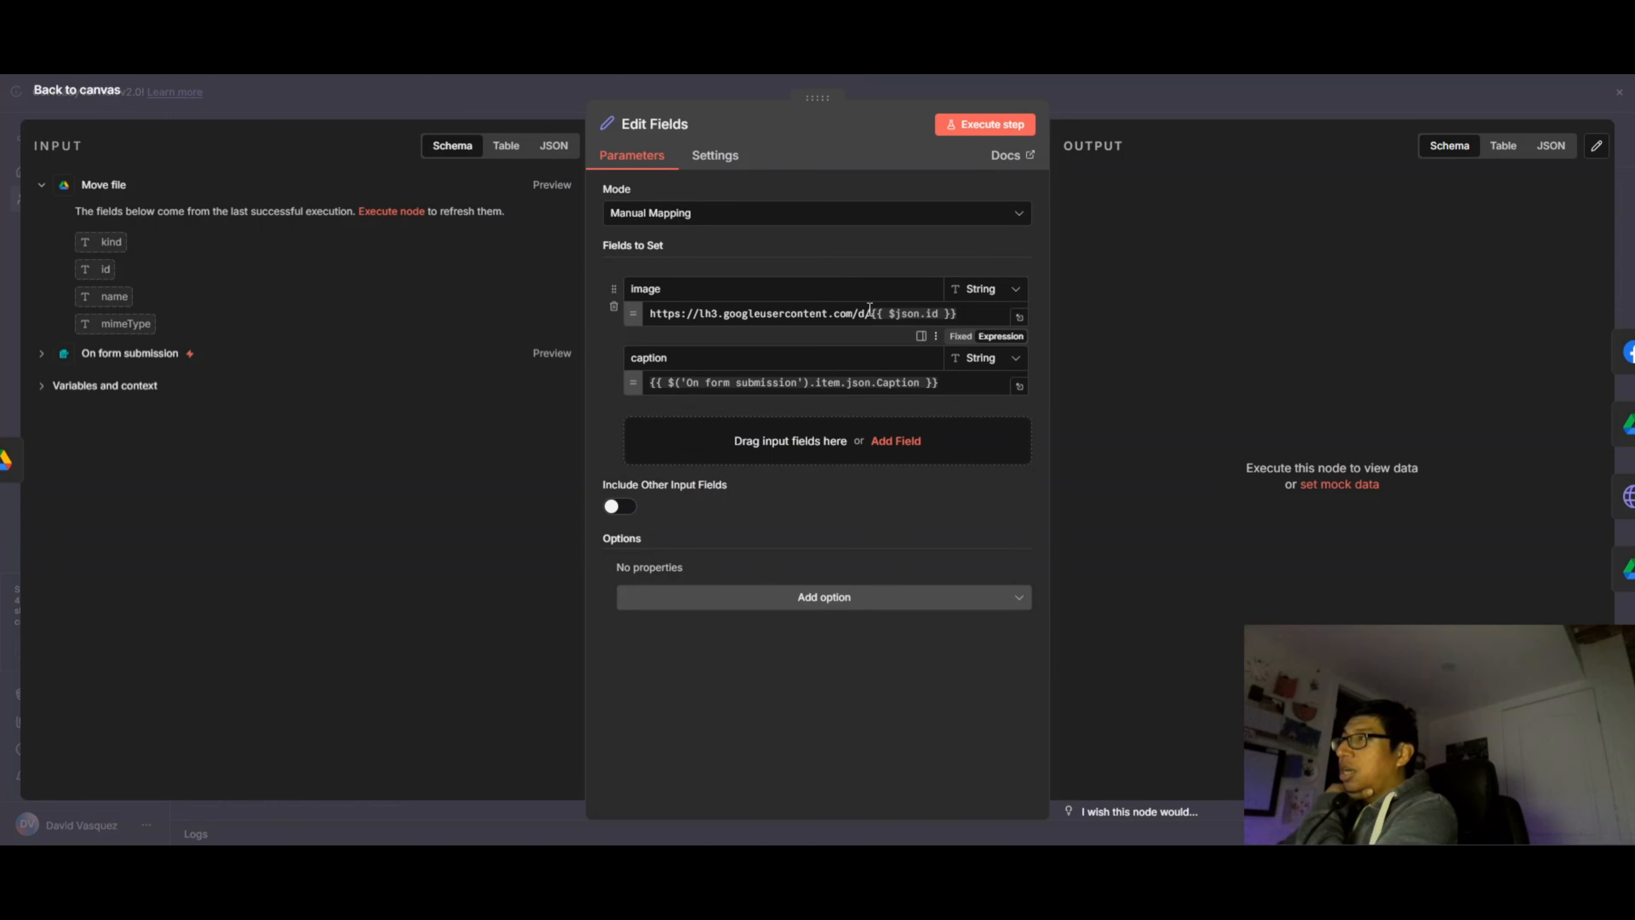
{"action": "left_click_drag", "start_coordinate": [869, 311], "coordinate": [617, 317]}
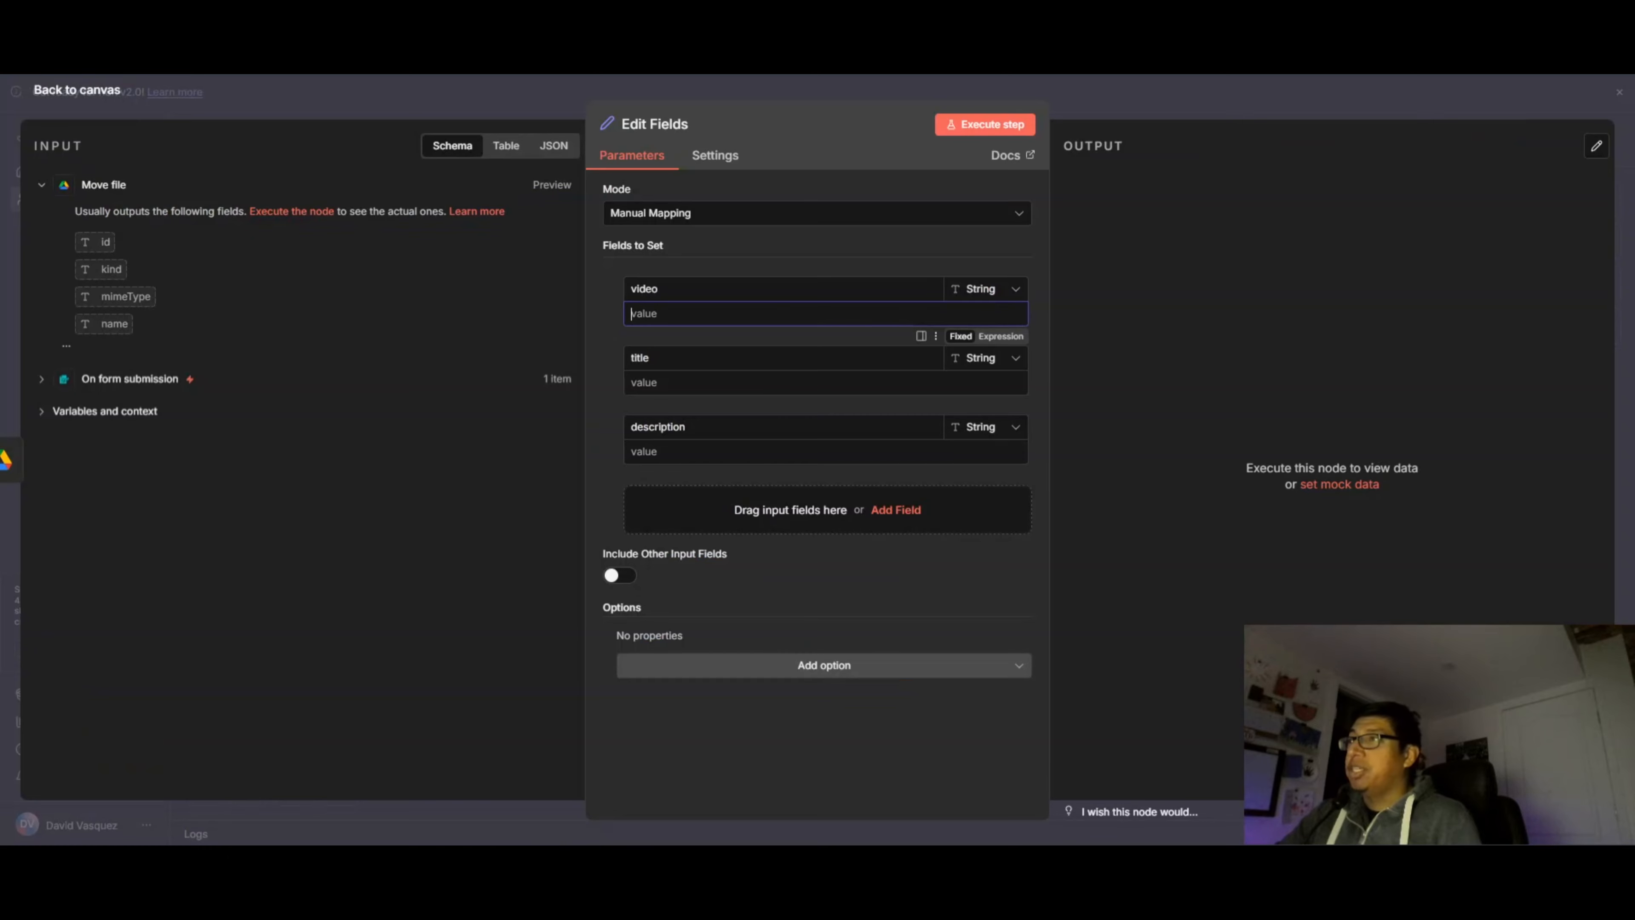
{"action": "key", "text": "Escape"}
{"action": "double_click", "coordinate": [805, 508]}
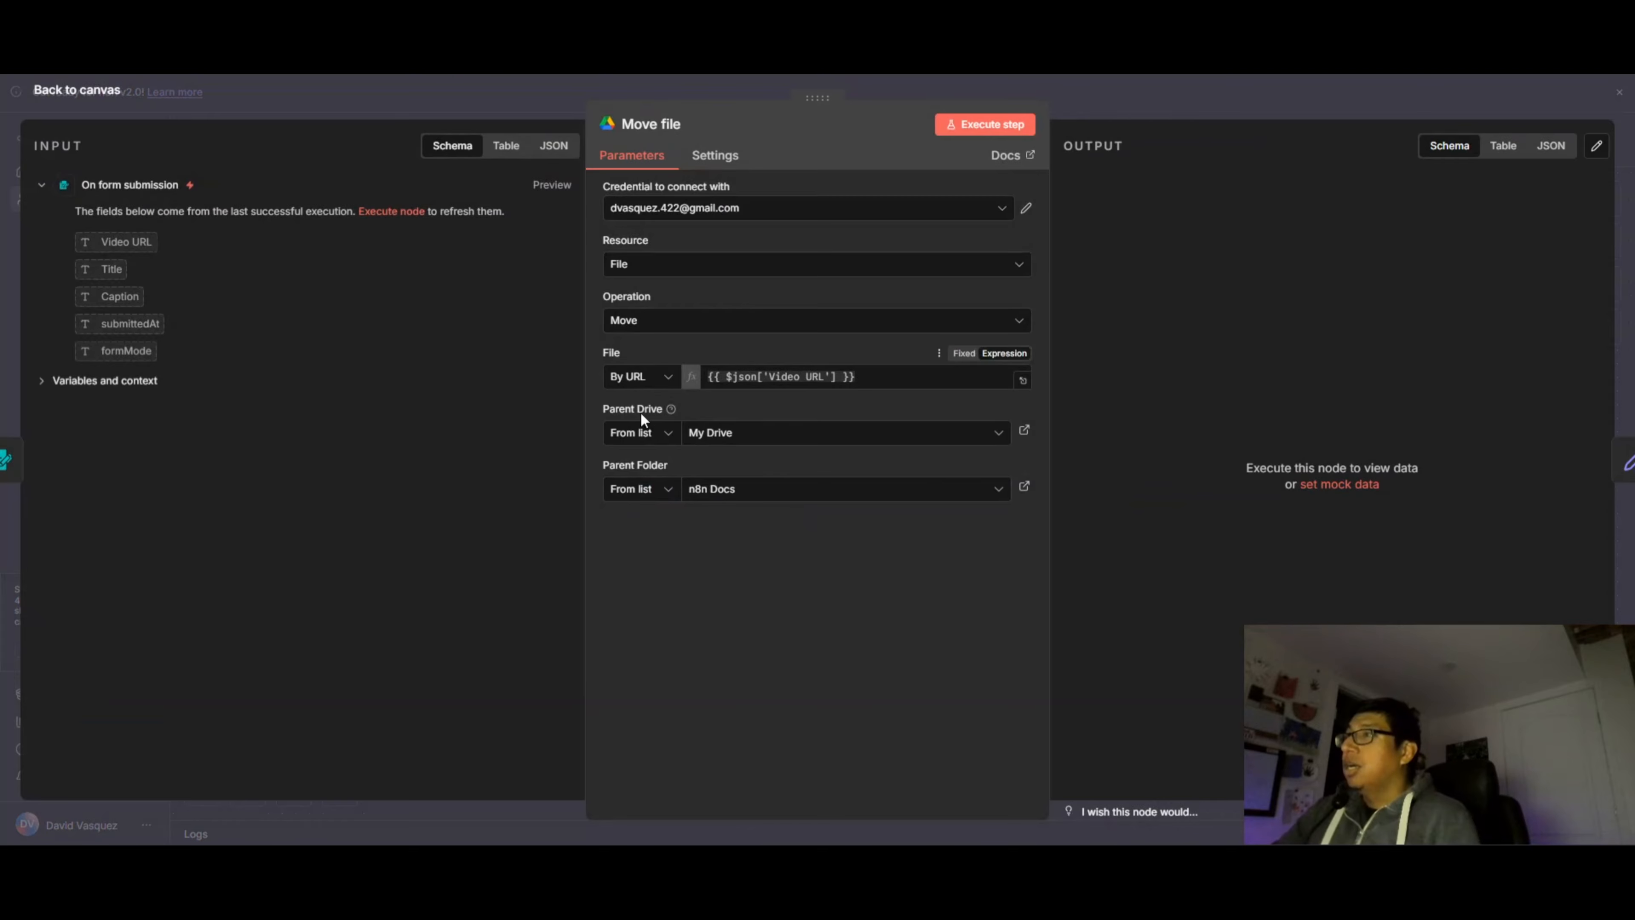
{"action": "left_click", "coordinate": [86, 97]}
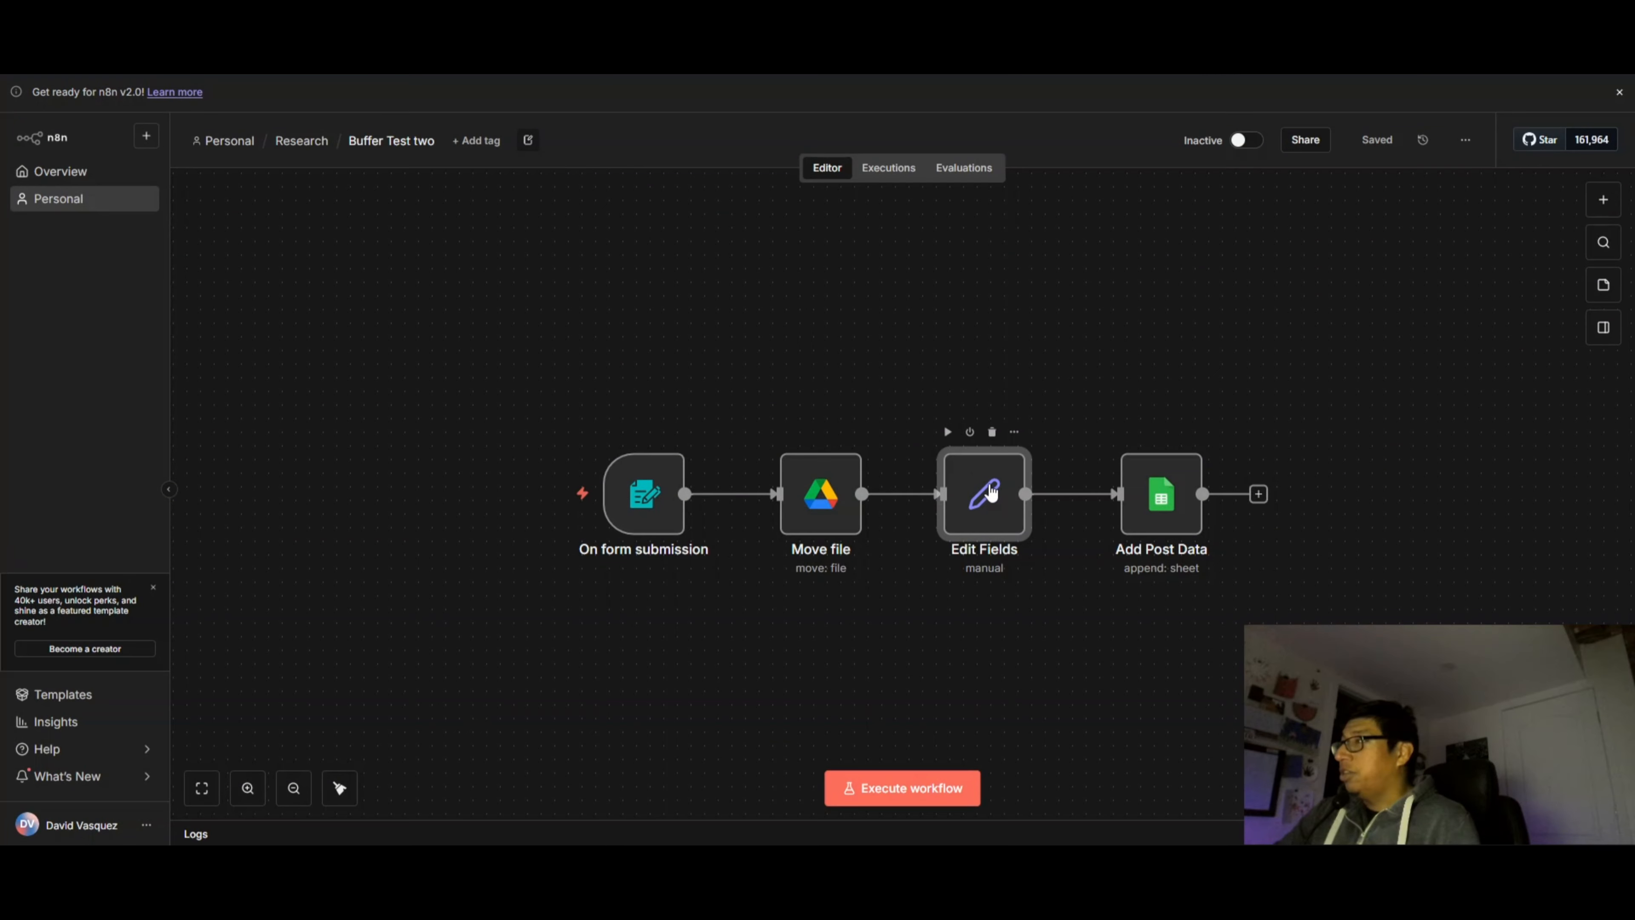
{"action": "double_click", "coordinate": [990, 488]}
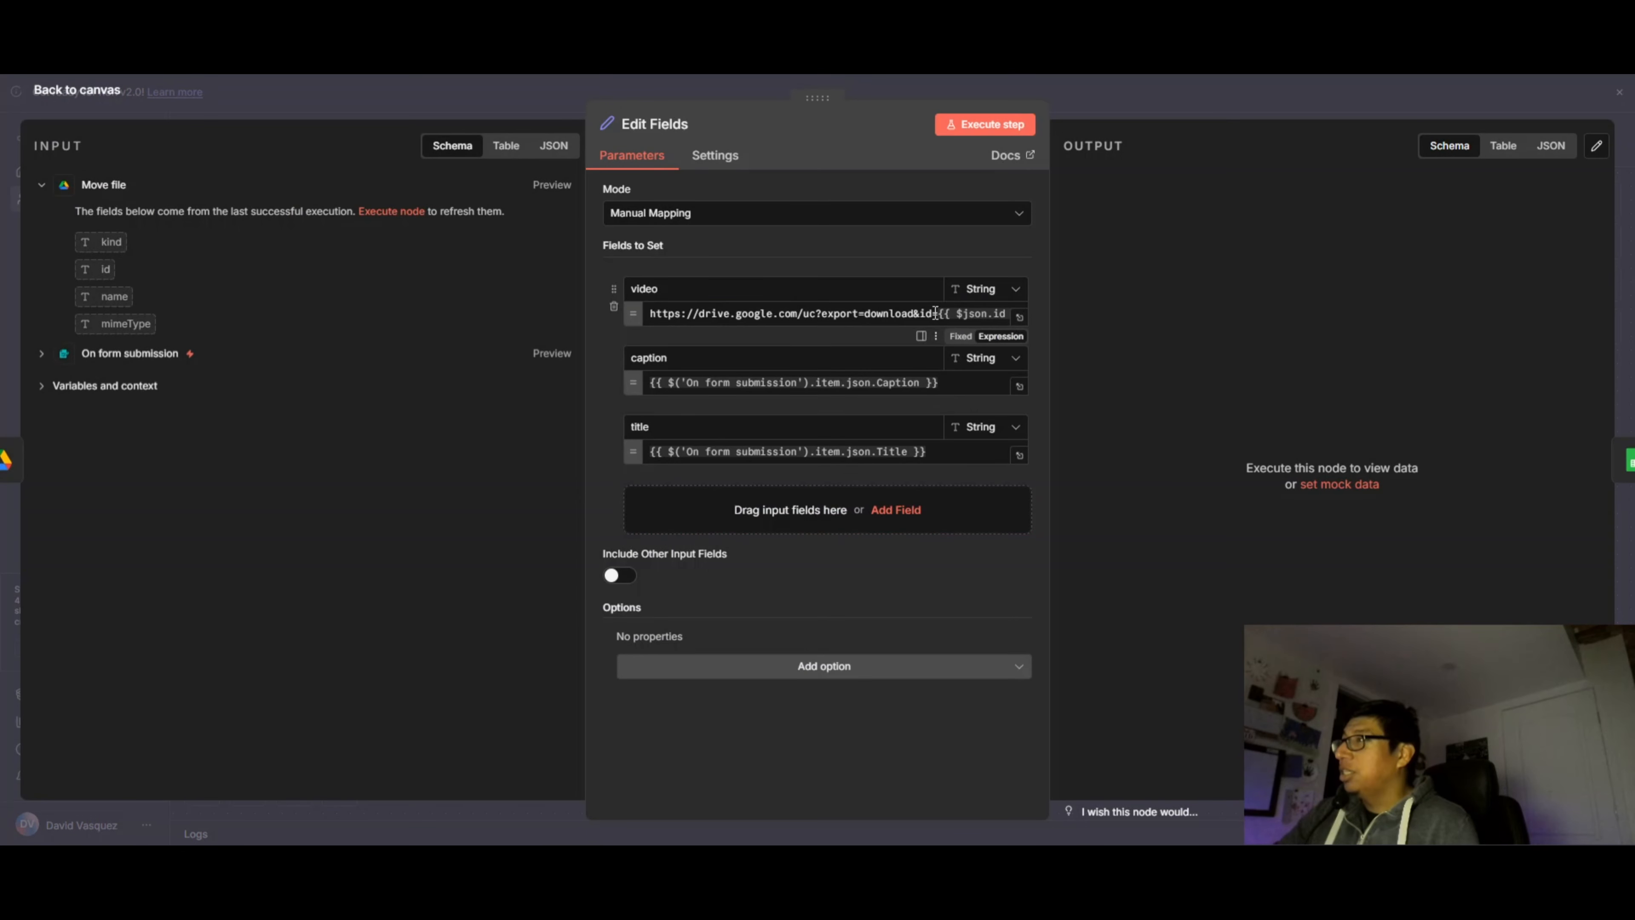
{"action": "left_click_drag", "start_coordinate": [935, 313], "coordinate": [644, 322]}
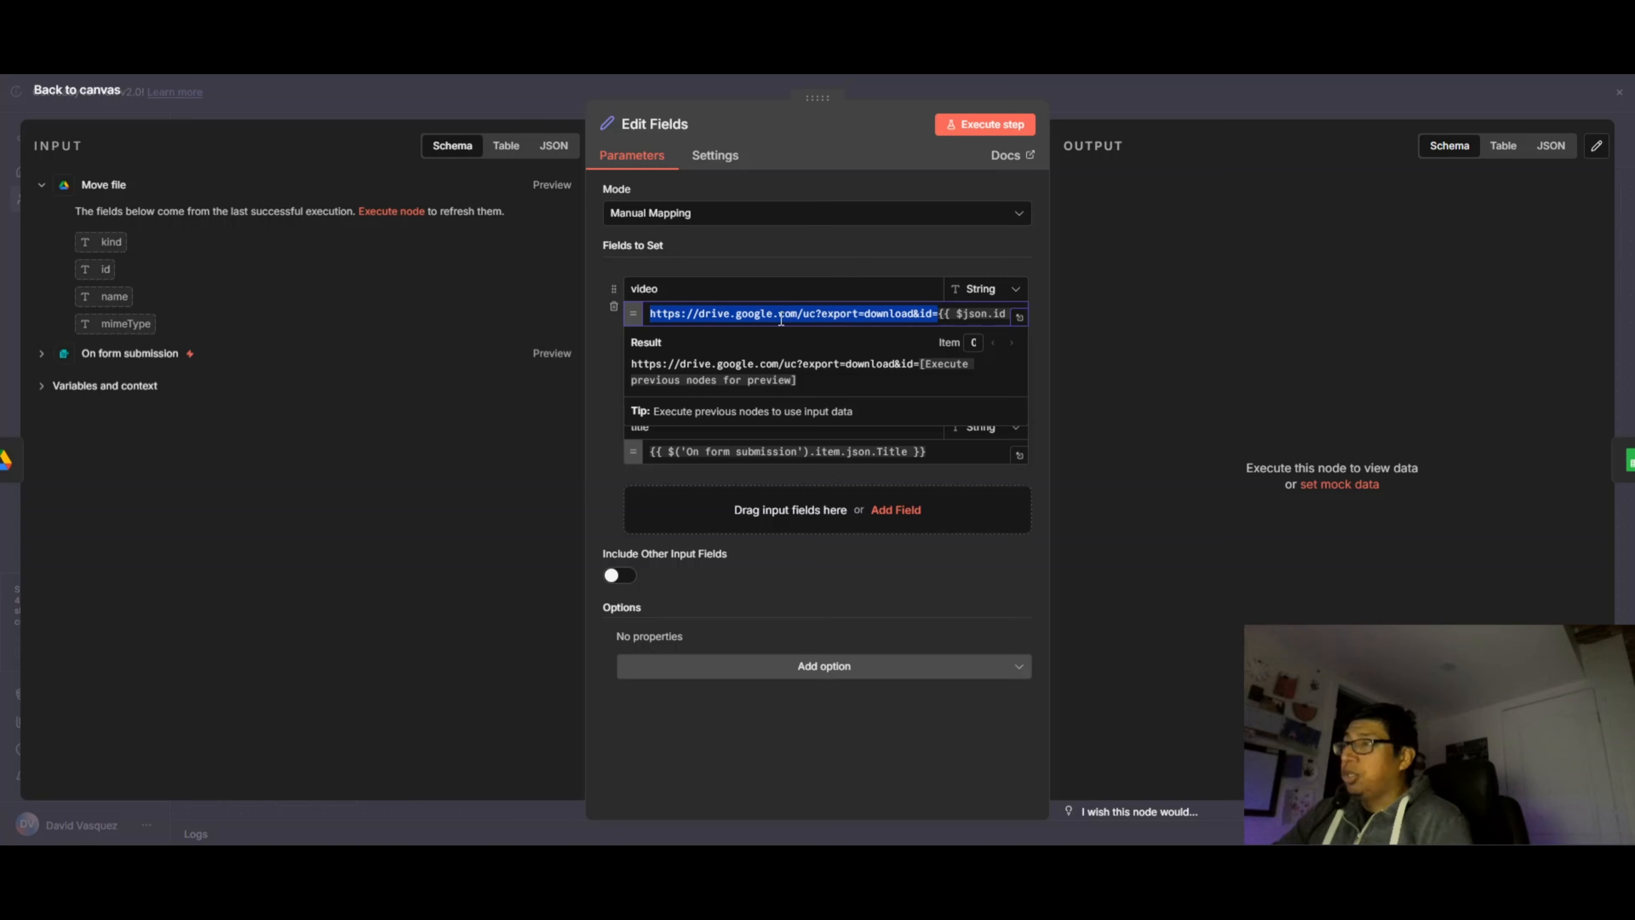
{"action": "right_click", "coordinate": [773, 307]}
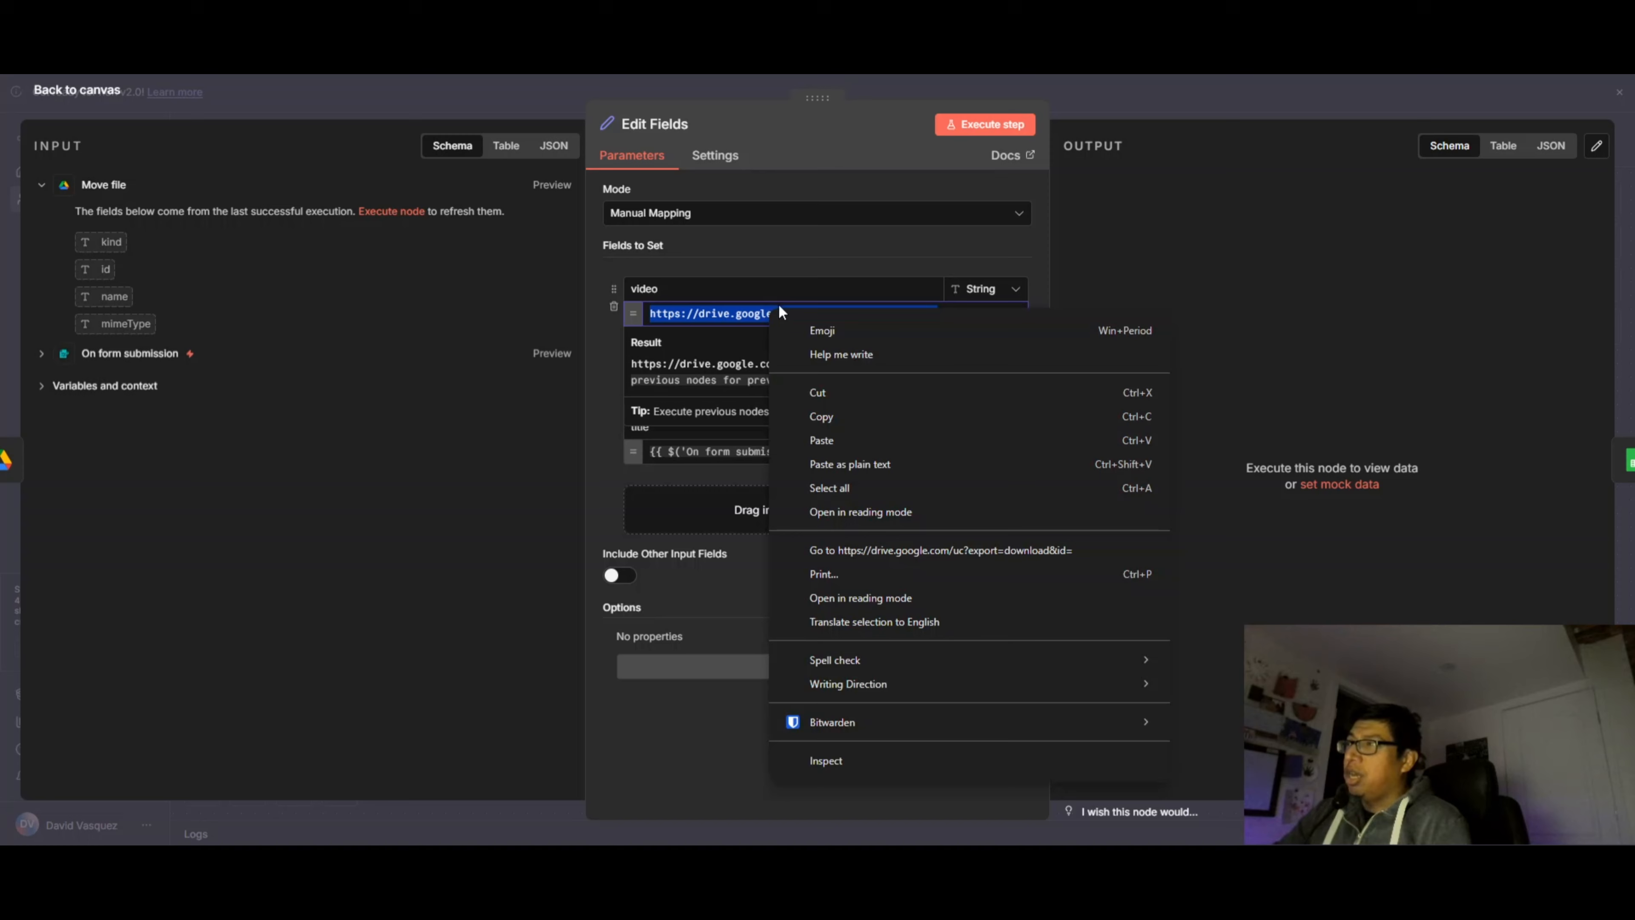
{"action": "left_click", "coordinate": [816, 418]}
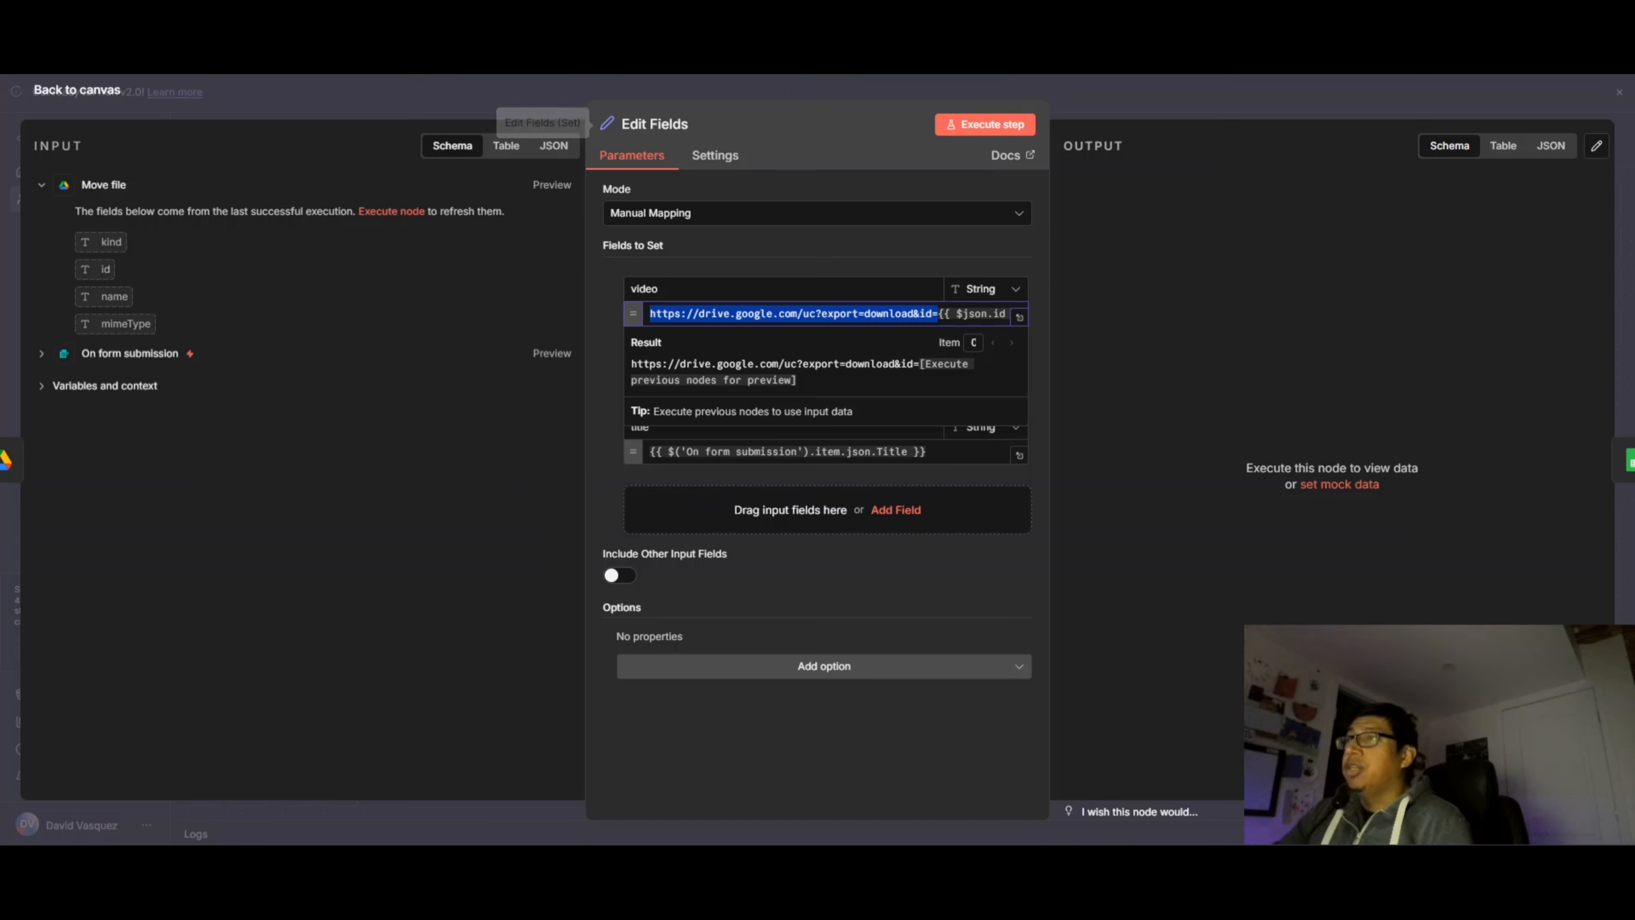
{"action": "right_click", "coordinate": [829, 322]}
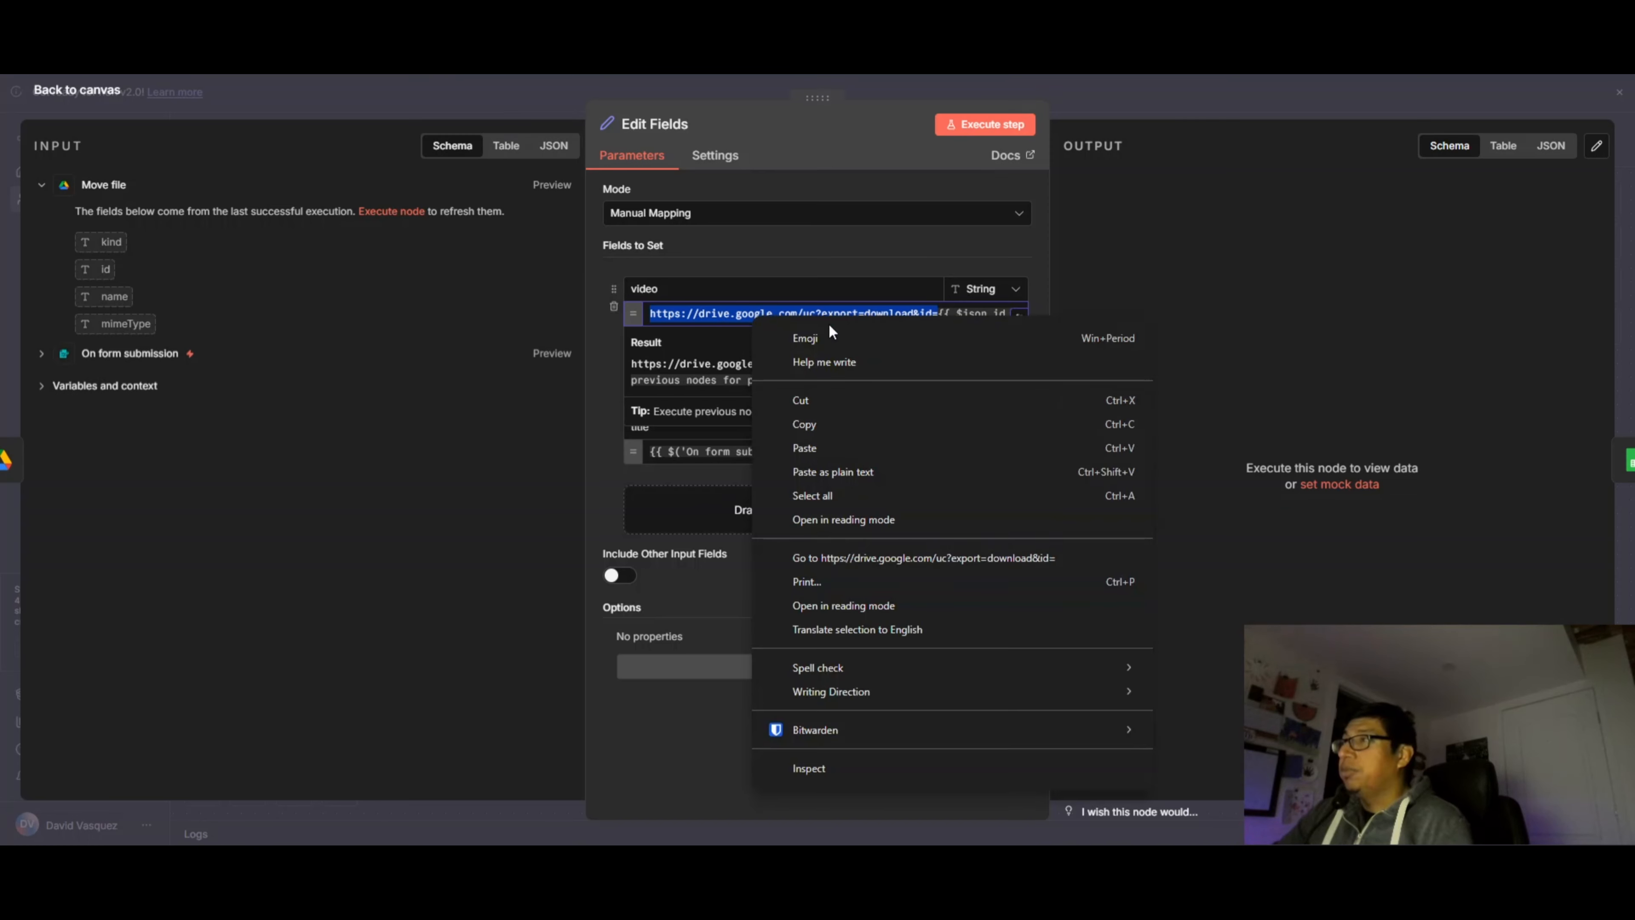
{"action": "left_click", "coordinate": [824, 422]}
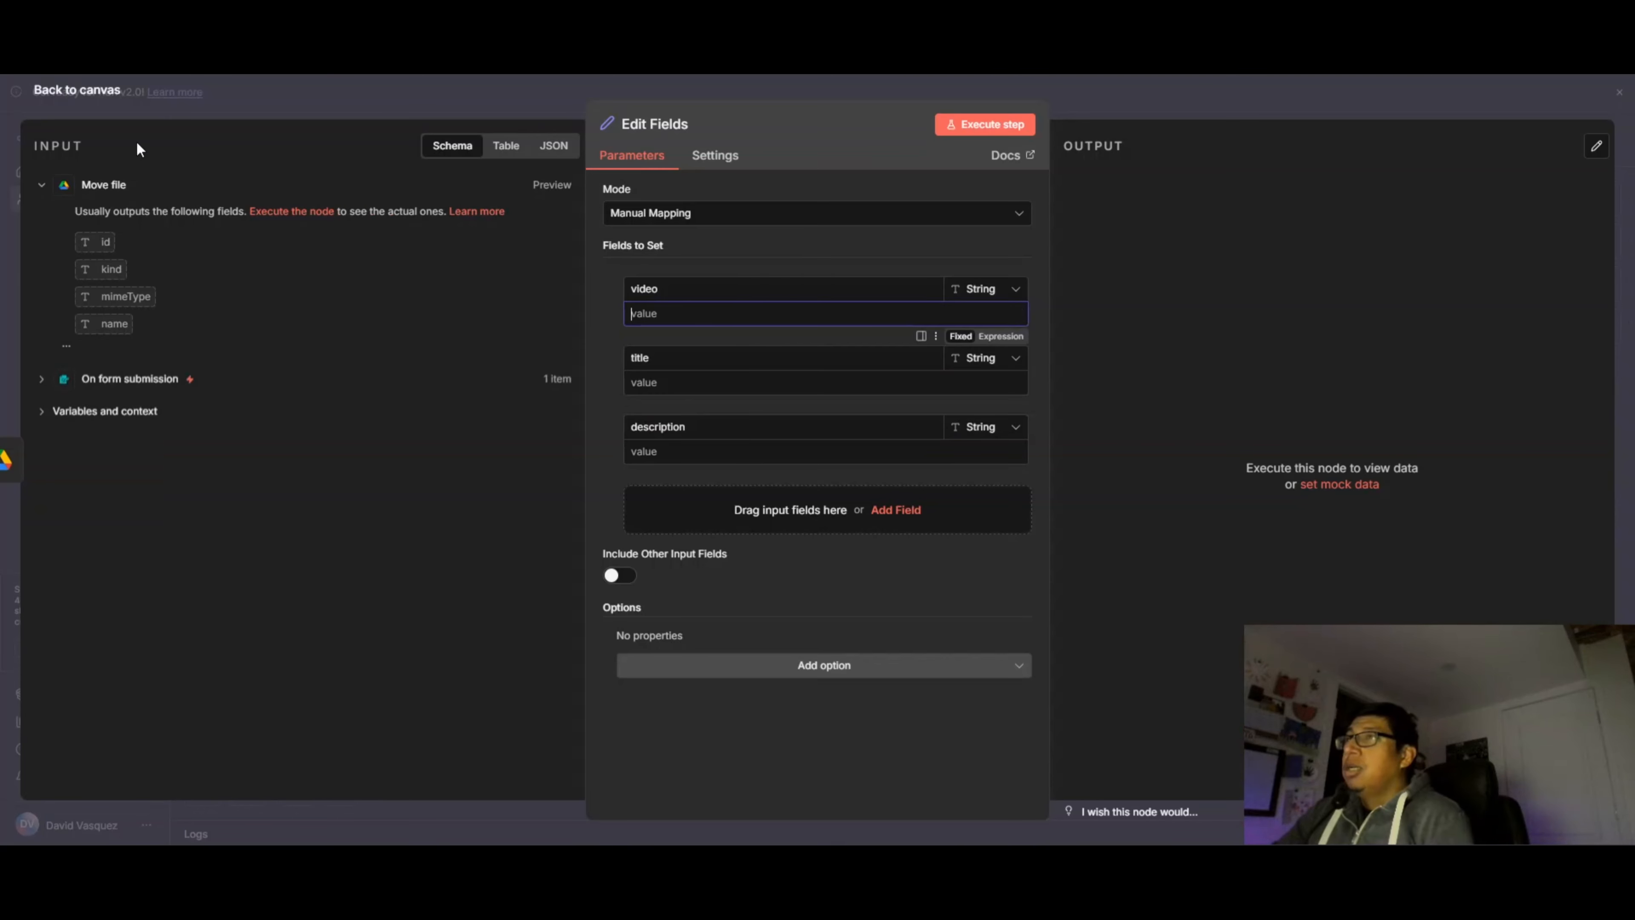
In the Posting Videos to Social Media workflow, deactivate the Edit Fields node and execute the Move file step
{"action": "left_click", "coordinate": [97, 90]}
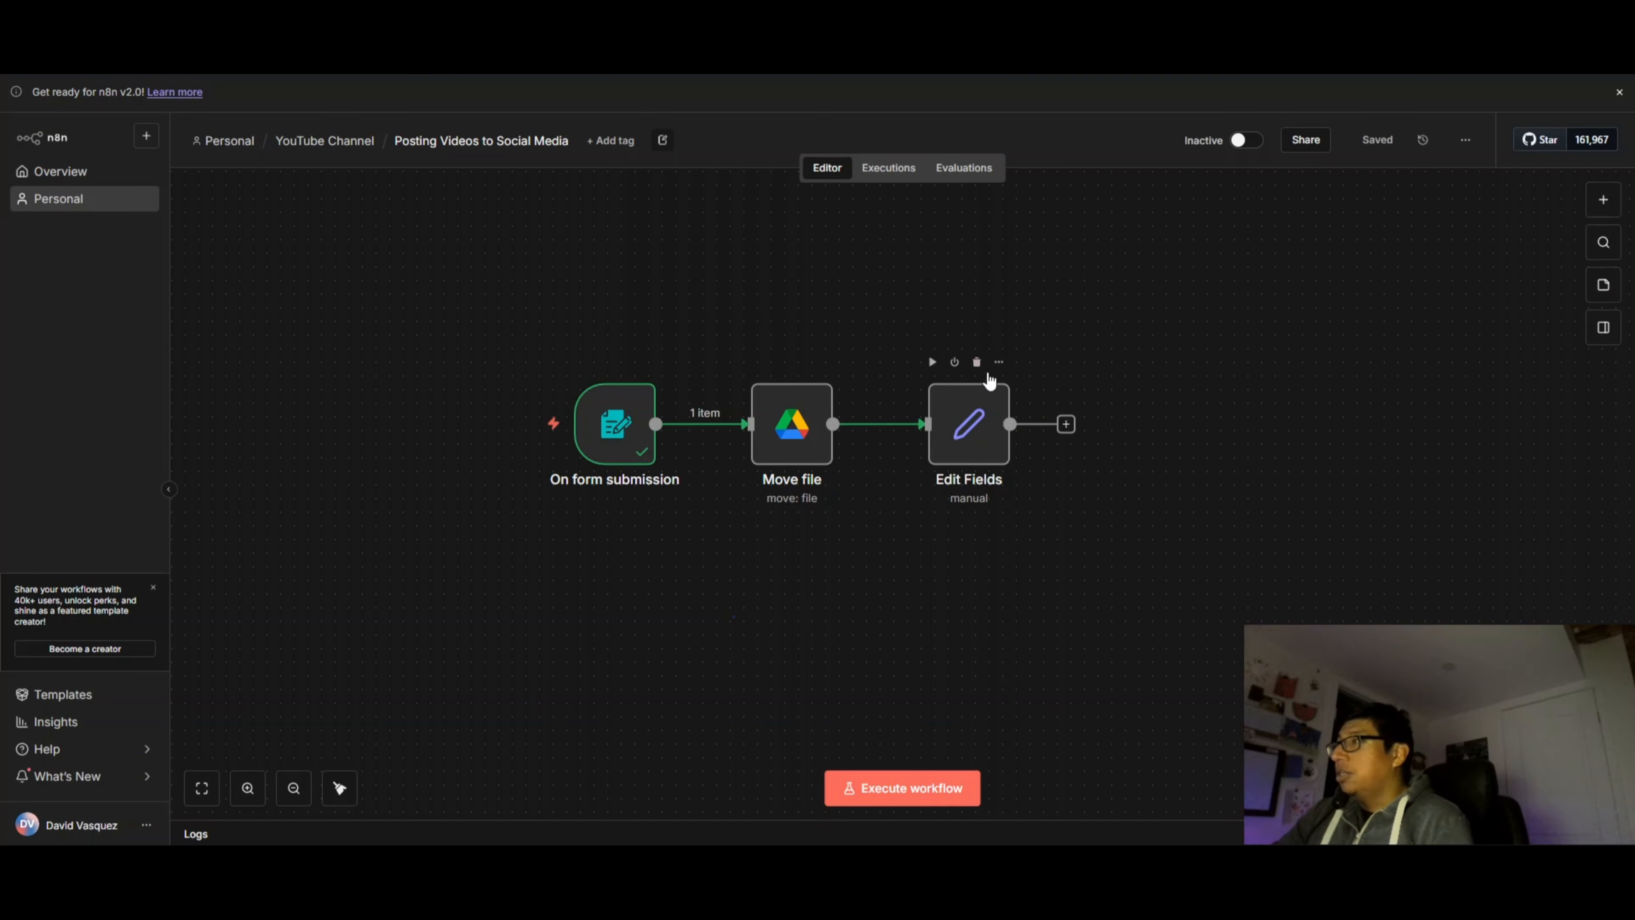
{"action": "left_click", "coordinate": [955, 362]}
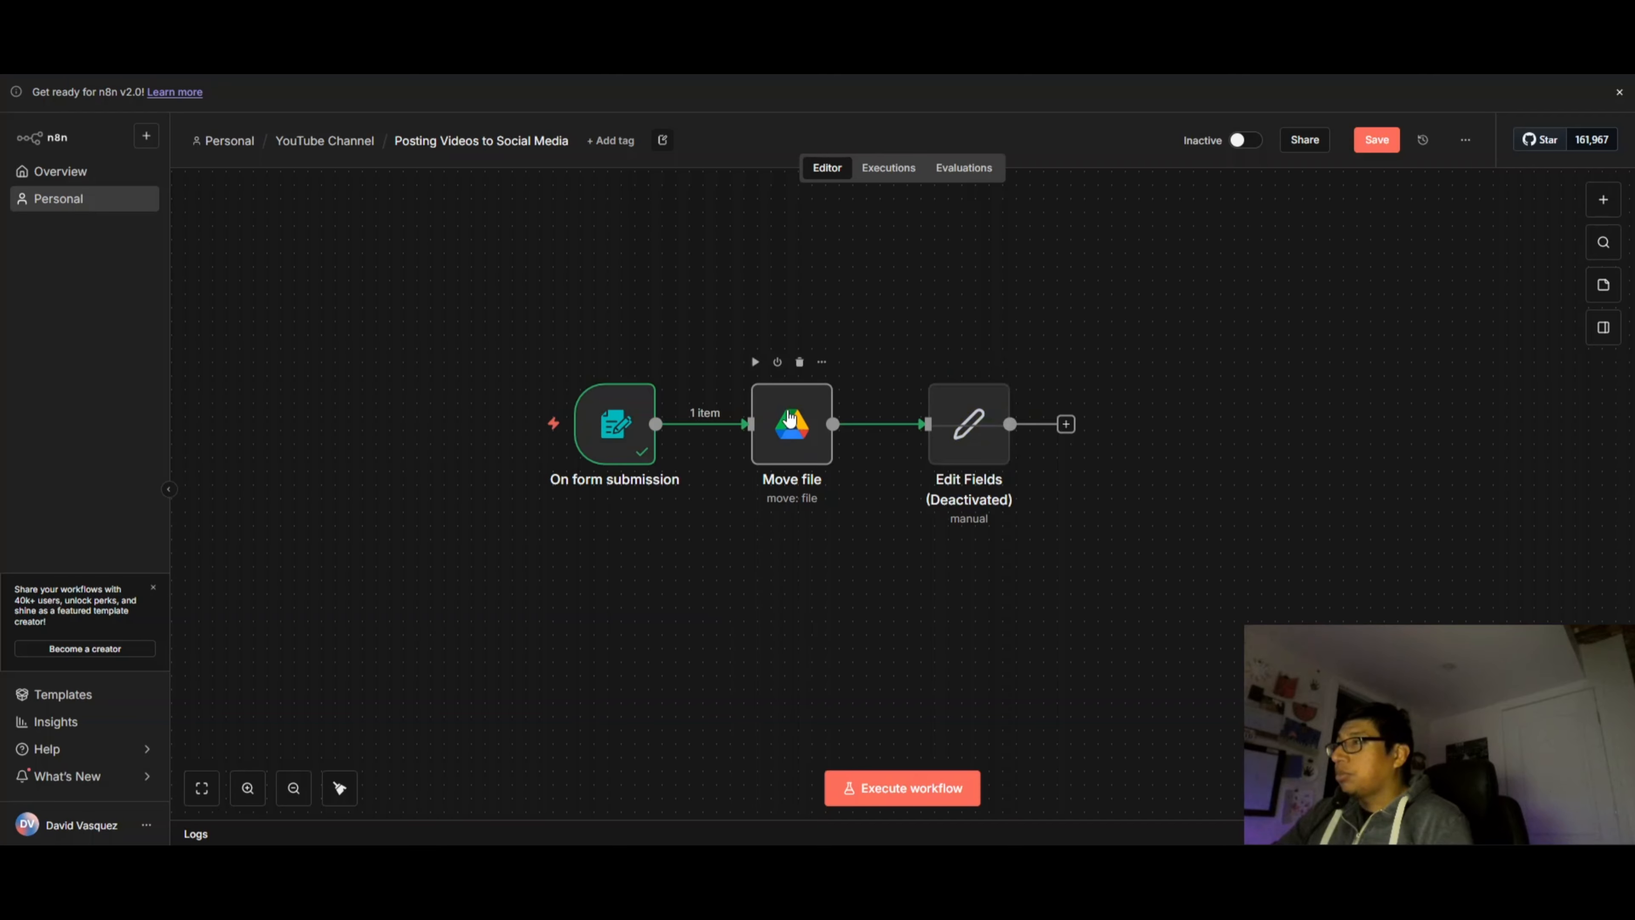
{"action": "double_click", "coordinate": [791, 419]}
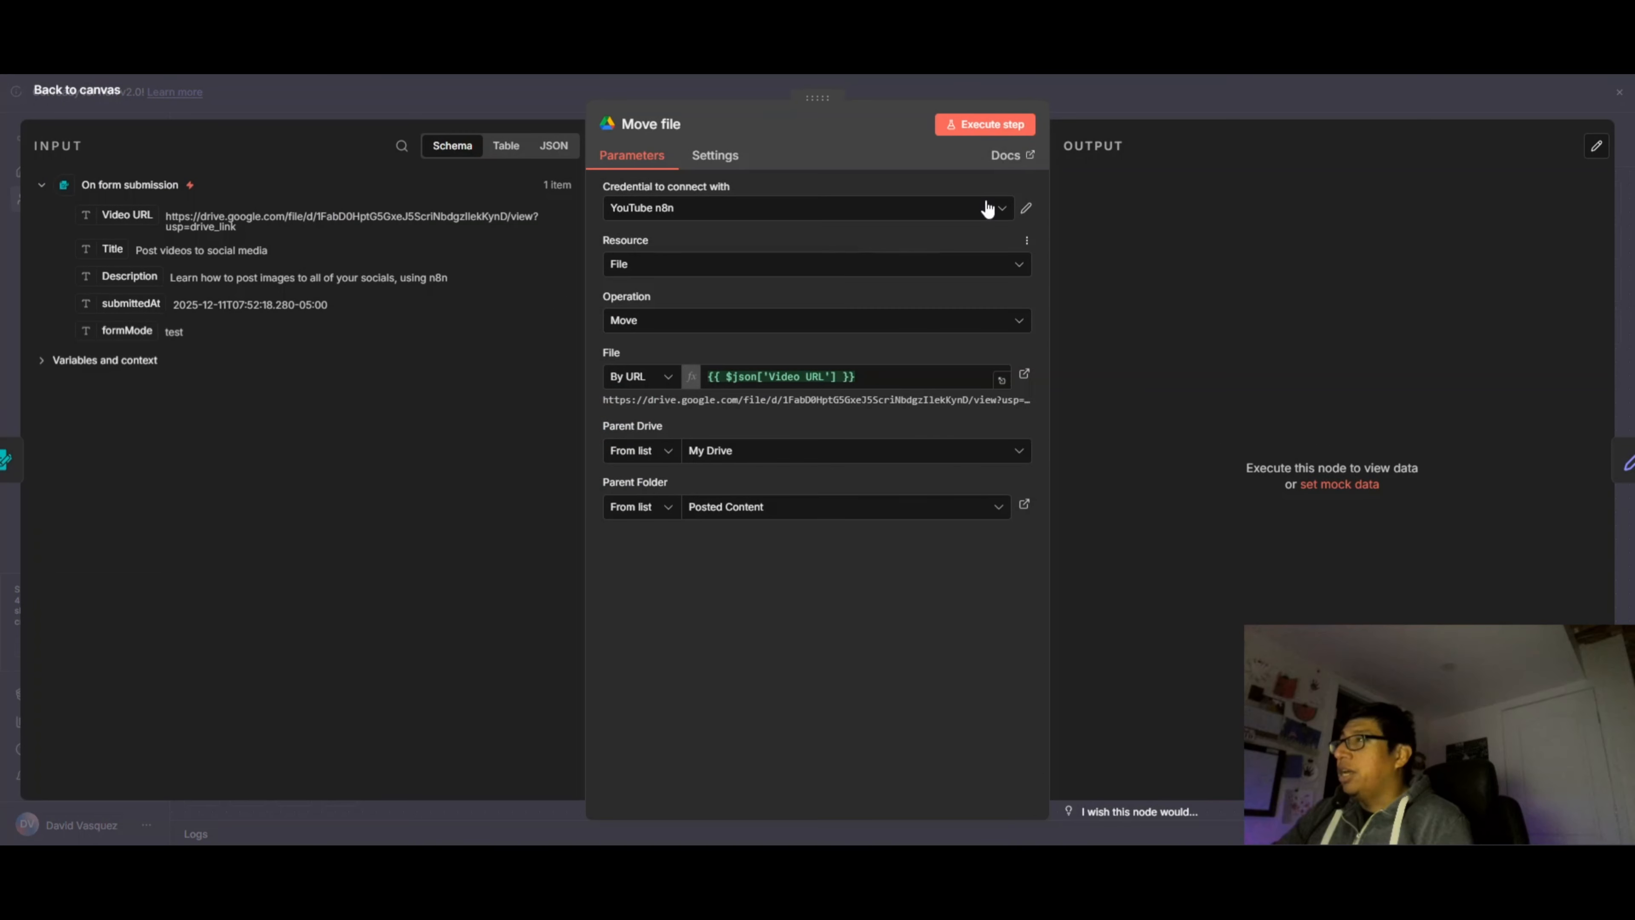
{"action": "left_click", "coordinate": [999, 126]}
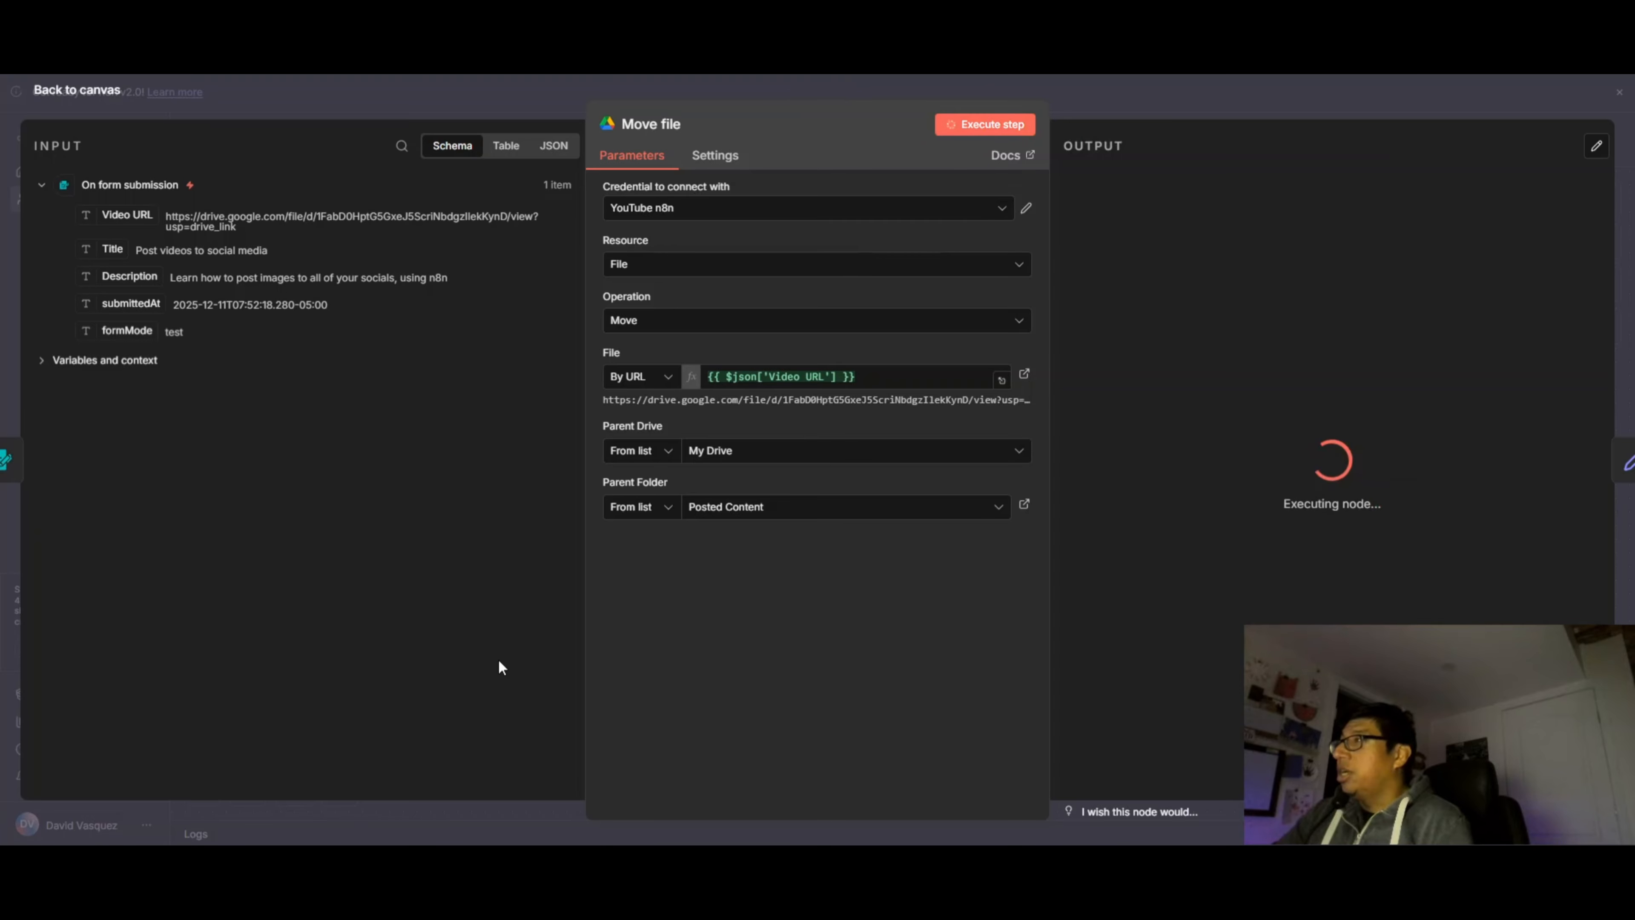
{"action": "left_click", "coordinate": [89, 96]}
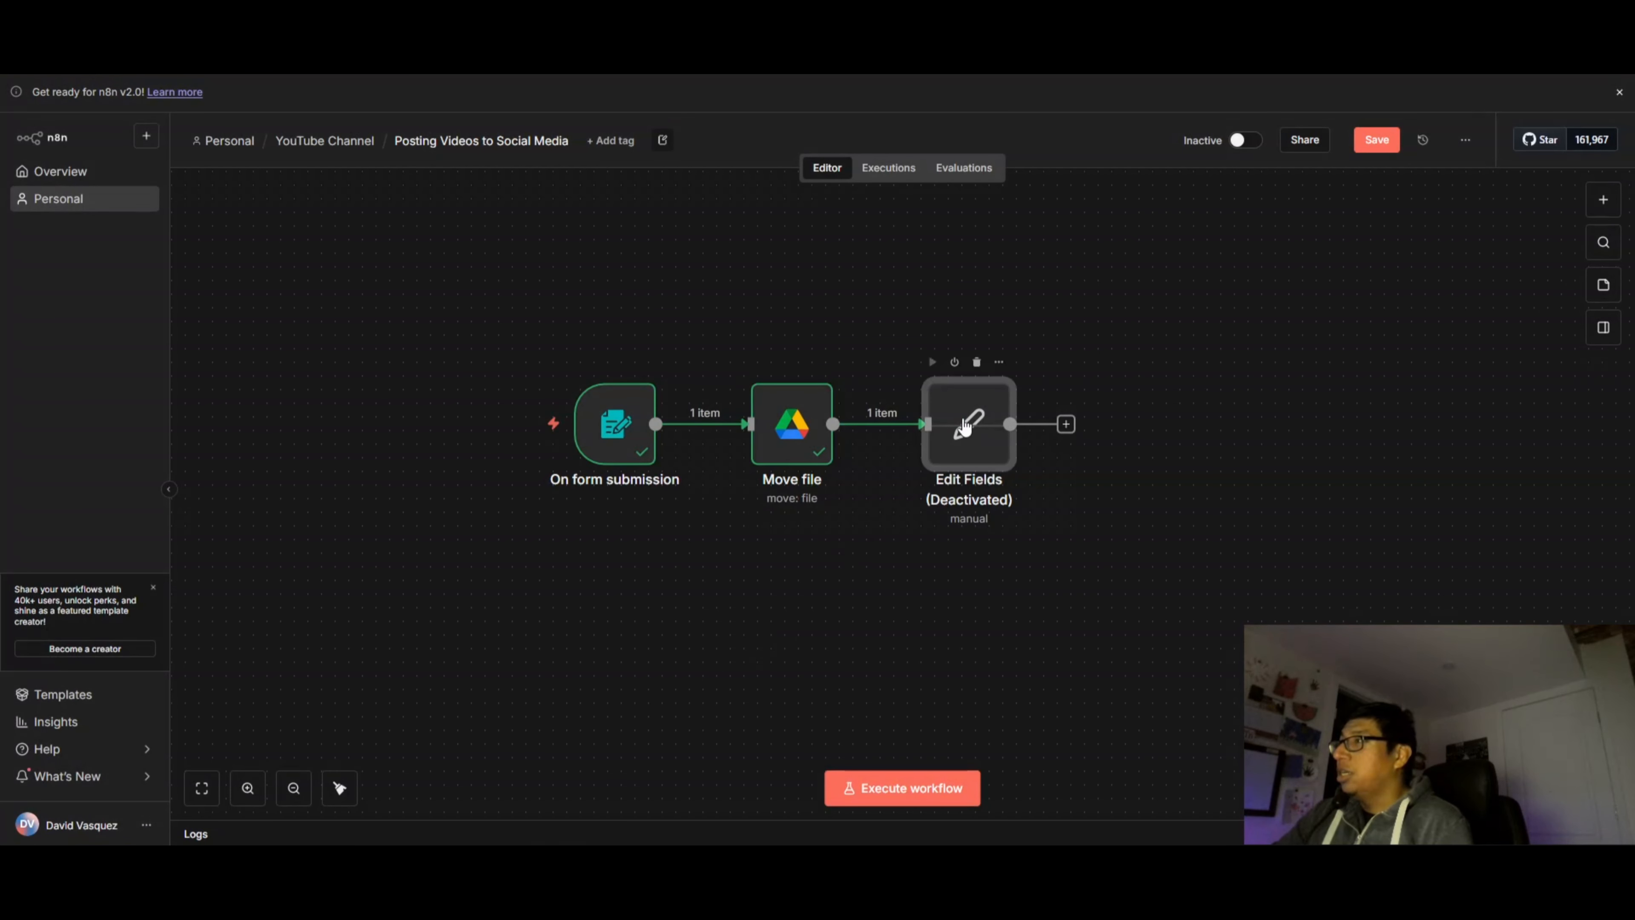
Reactivate the Edit Fields node on the canvas
{"action": "double_click", "coordinate": [963, 426]}
{"action": "left_click", "coordinate": [80, 92]}
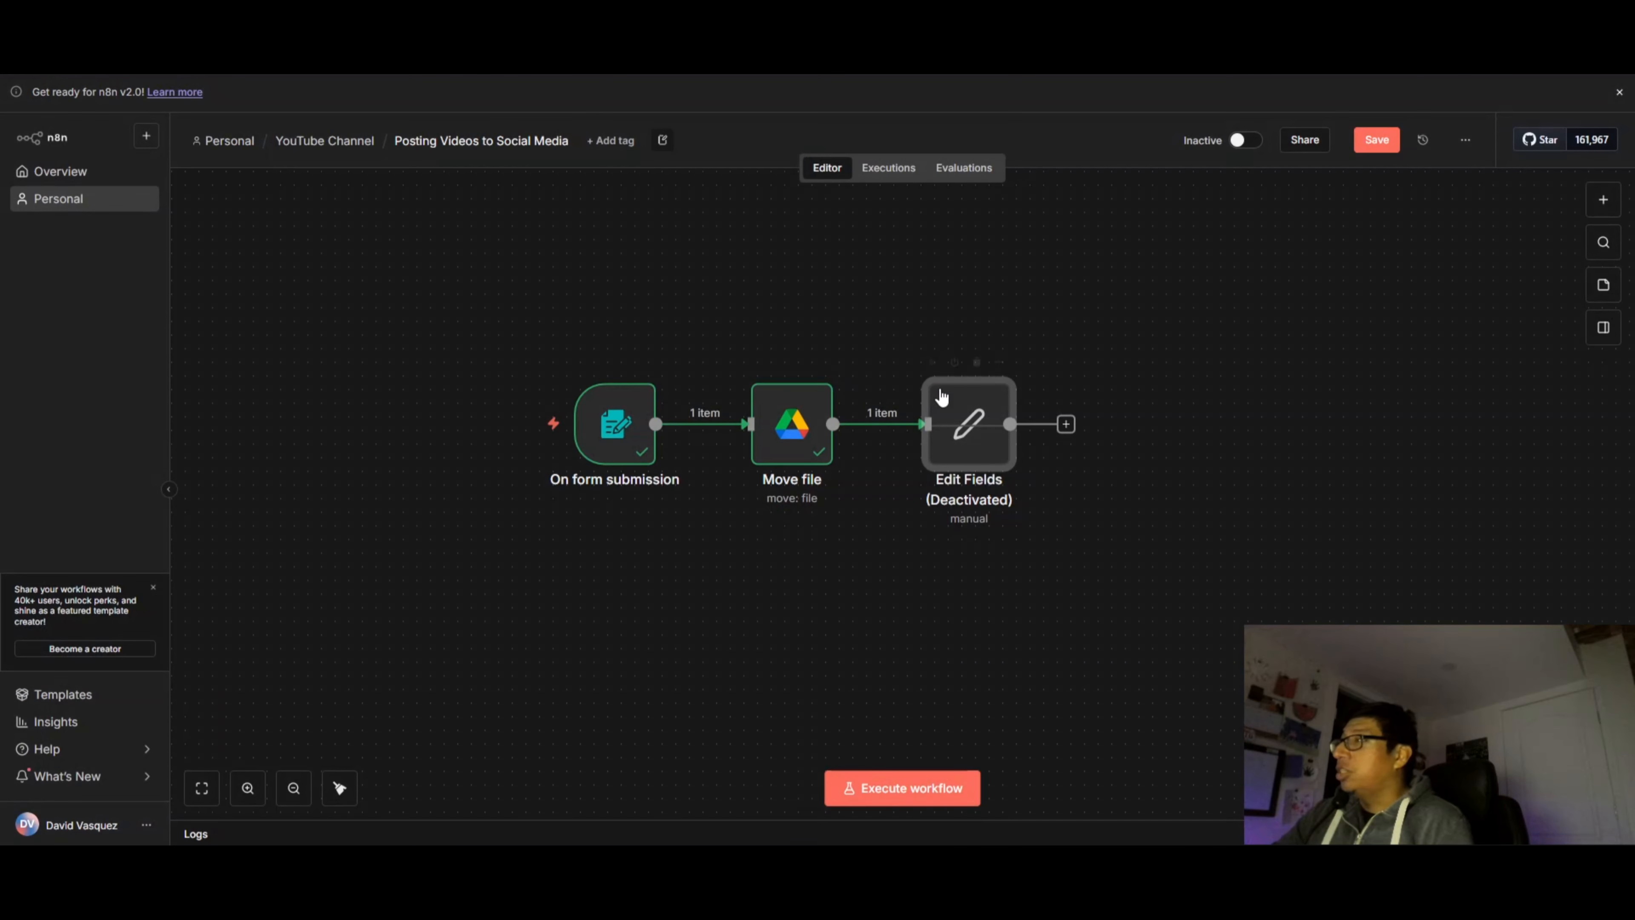
{"action": "left_click", "coordinate": [955, 362]}
{"action": "double_click", "coordinate": [960, 444]}
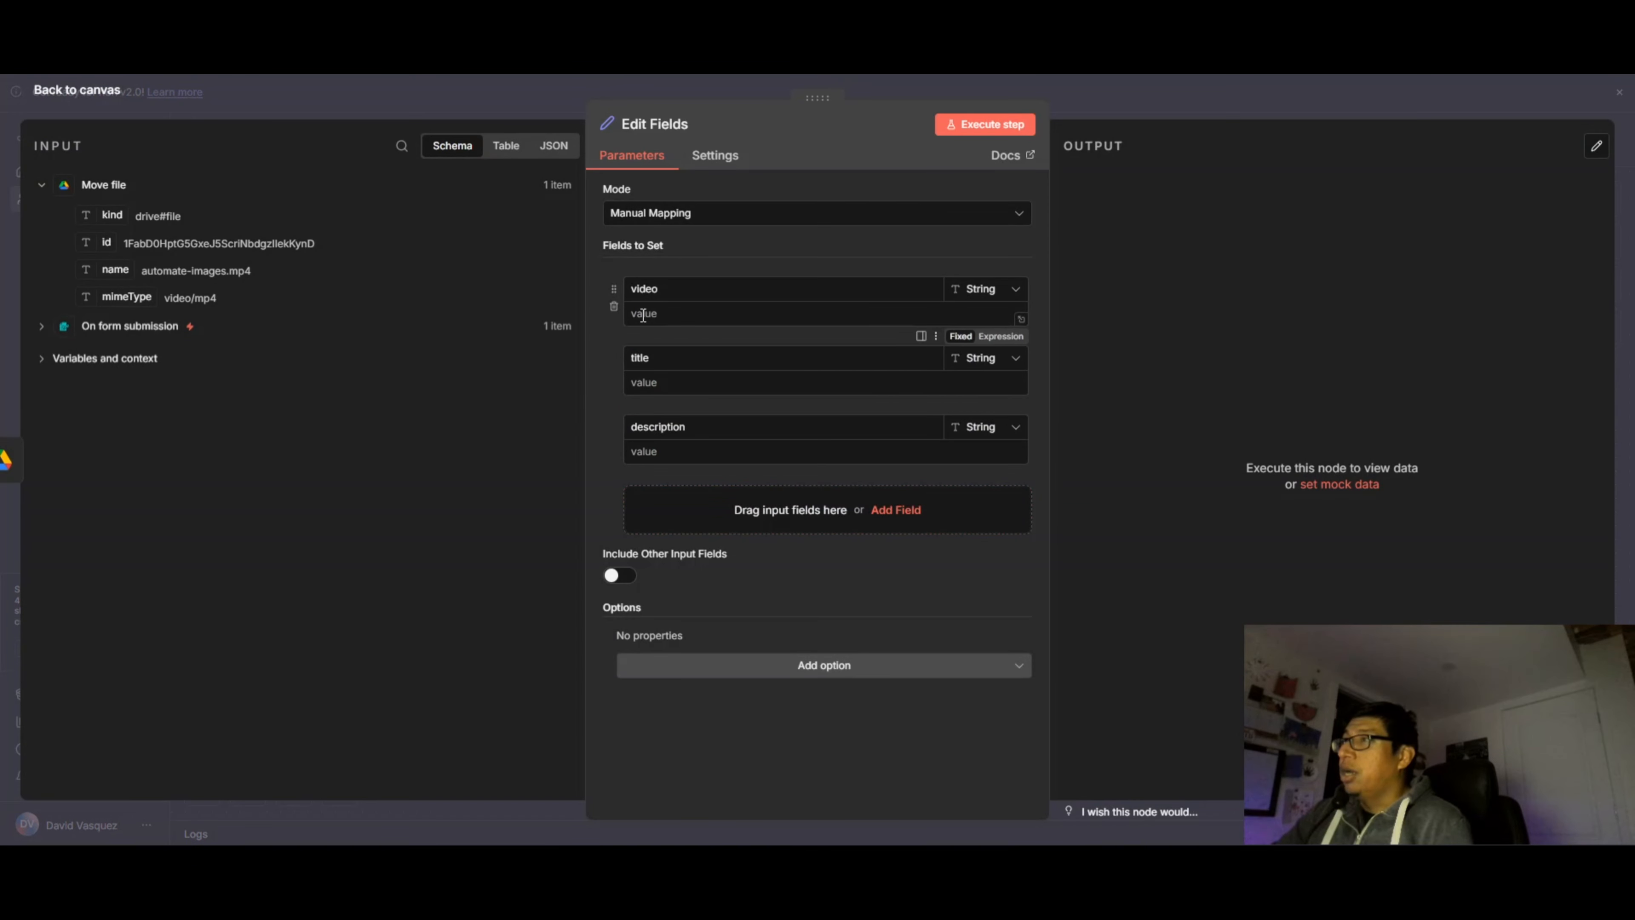
{"action": "right_click", "coordinate": [641, 313]}
{"action": "left_click", "coordinate": [730, 530]}
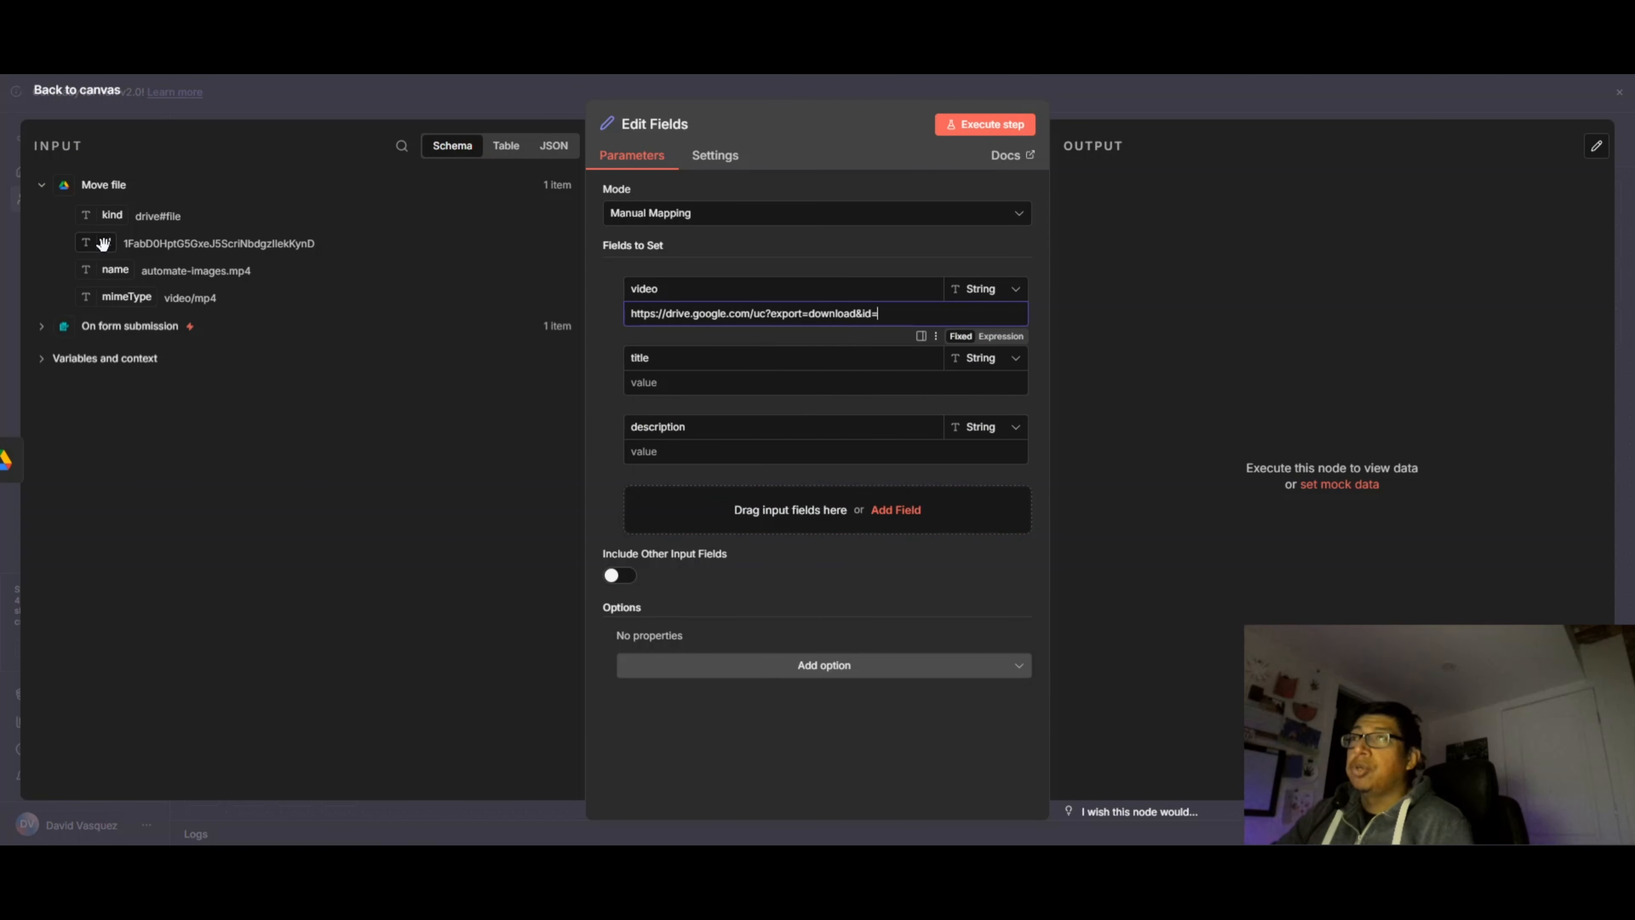
{"action": "left_click_drag", "start_coordinate": [109, 243], "coordinate": [905, 314]}
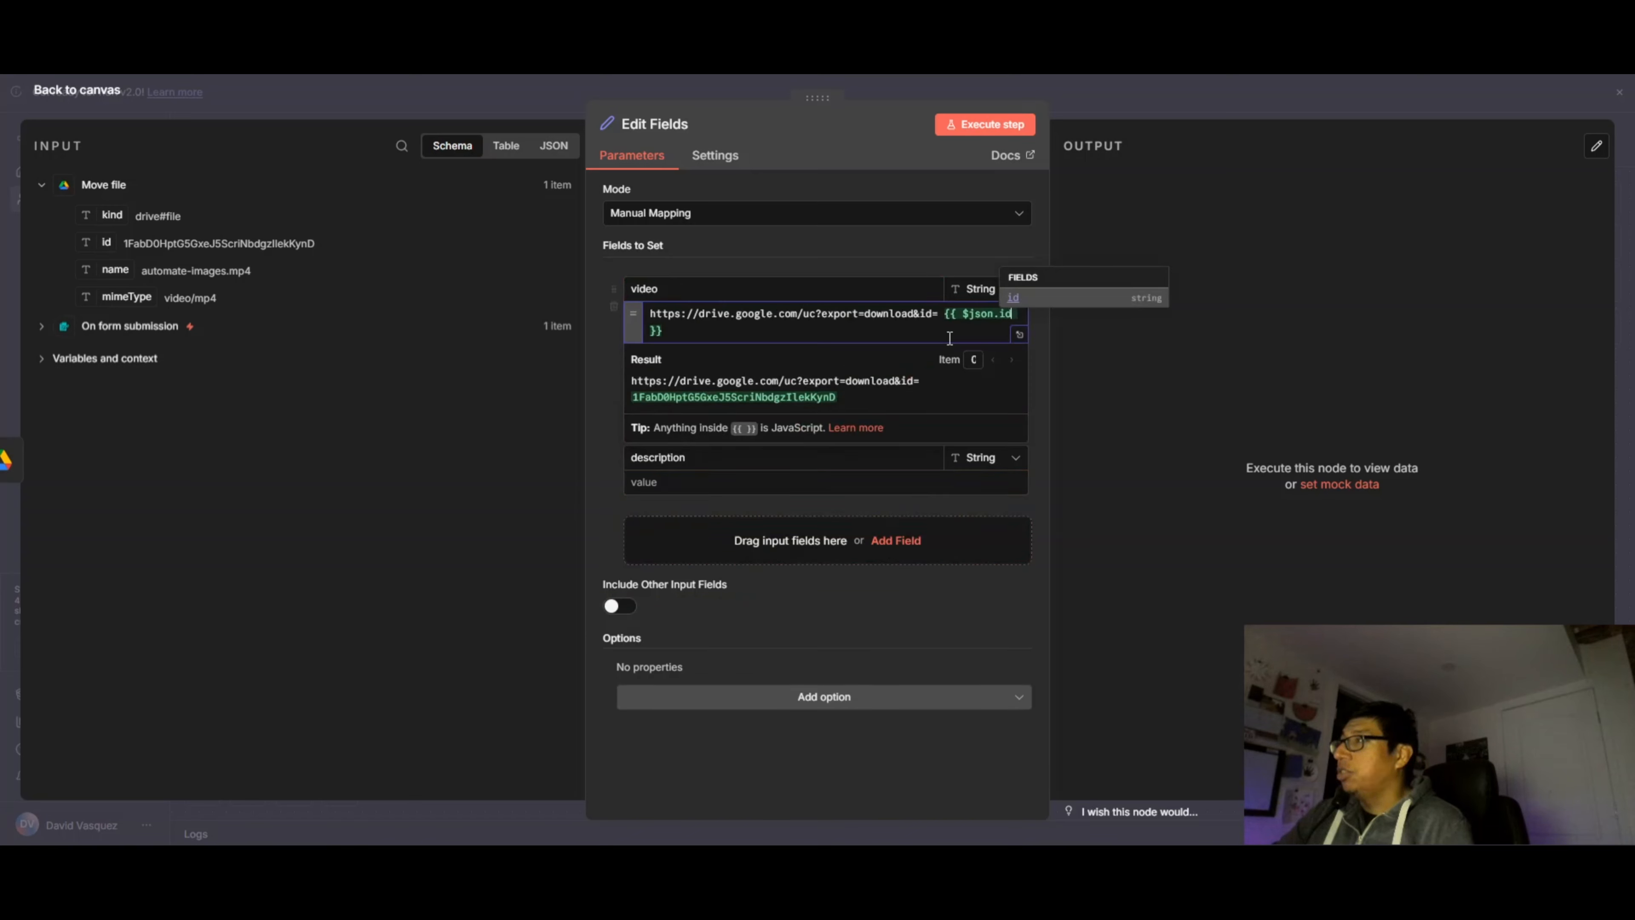
{"action": "key", "text": "BackSpace"}
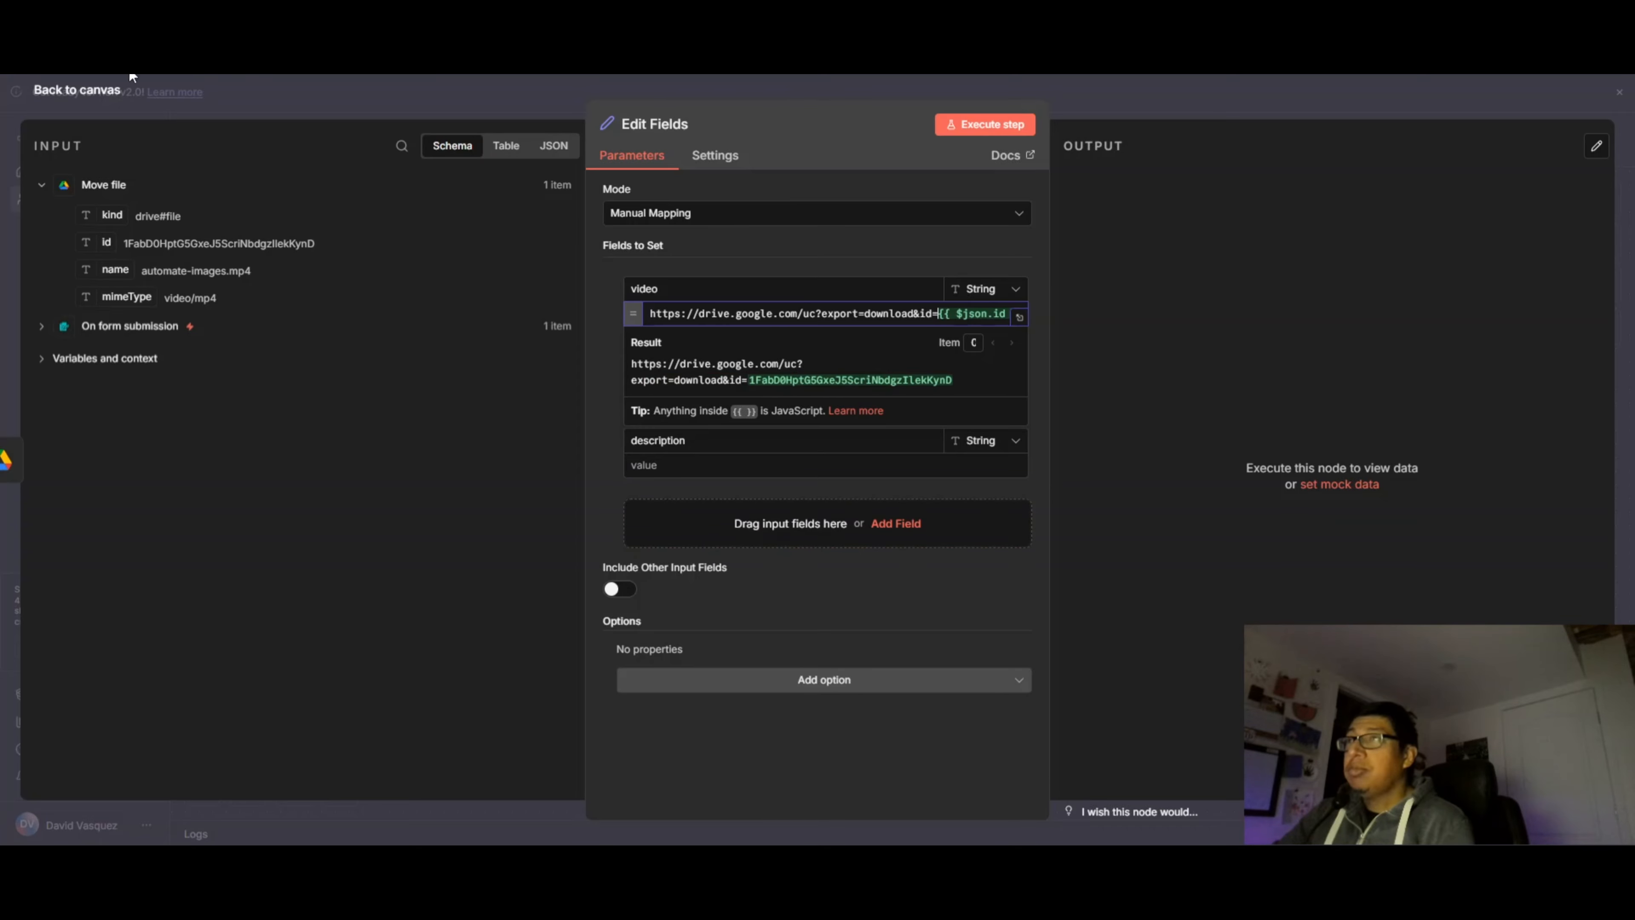
{"action": "left_click", "coordinate": [105, 94]}
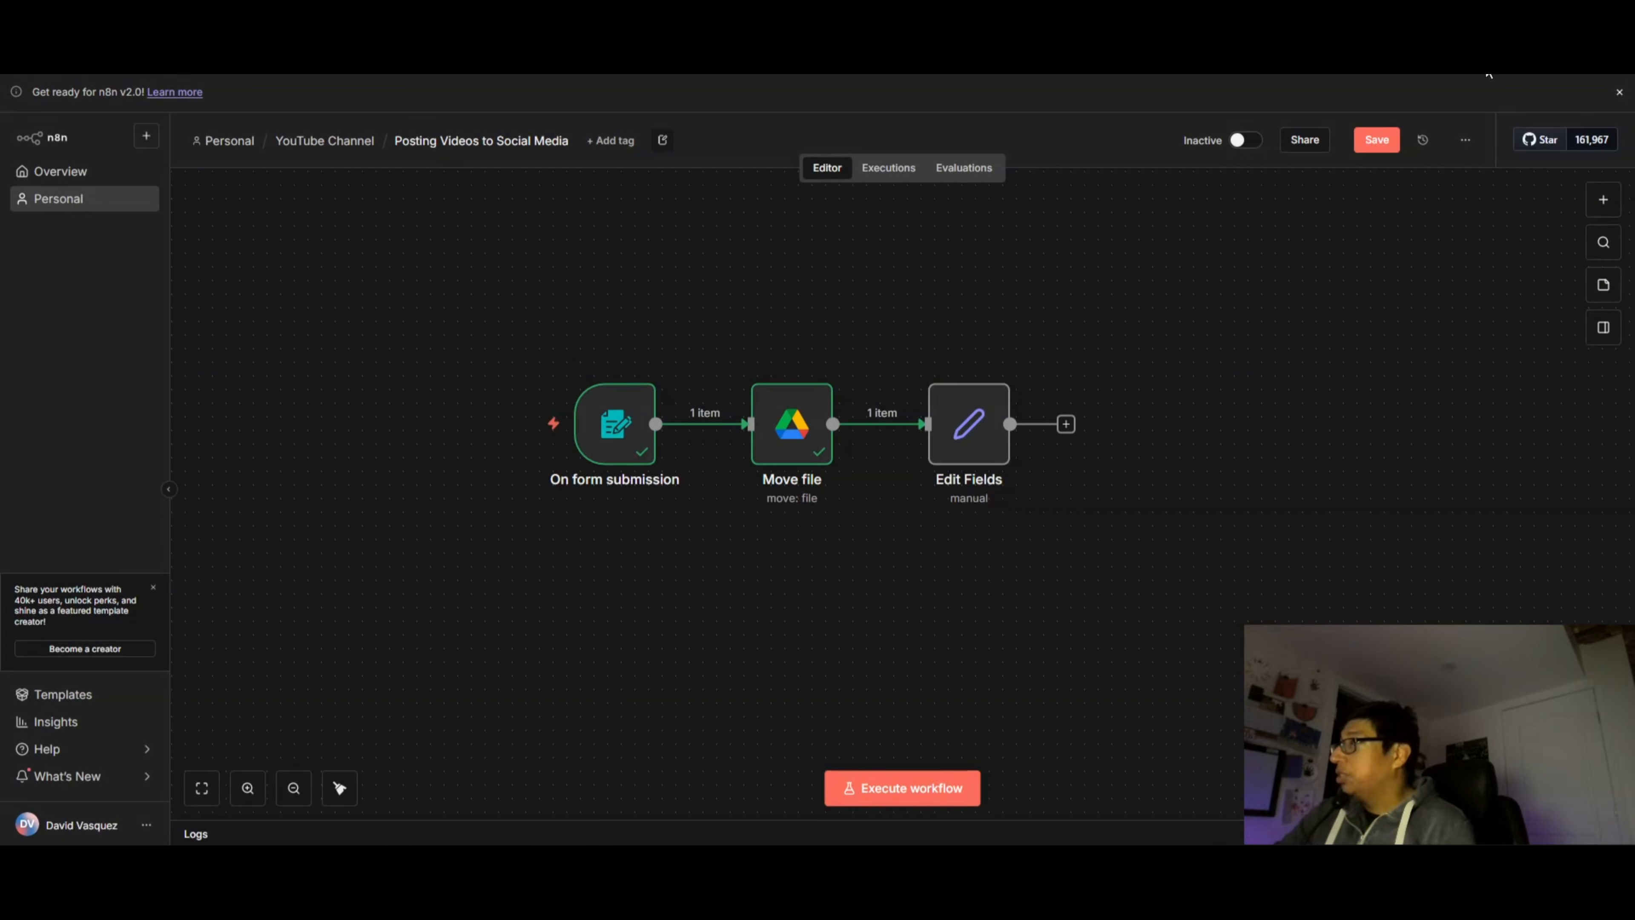
{"action": "left_click", "coordinate": [1378, 142]}
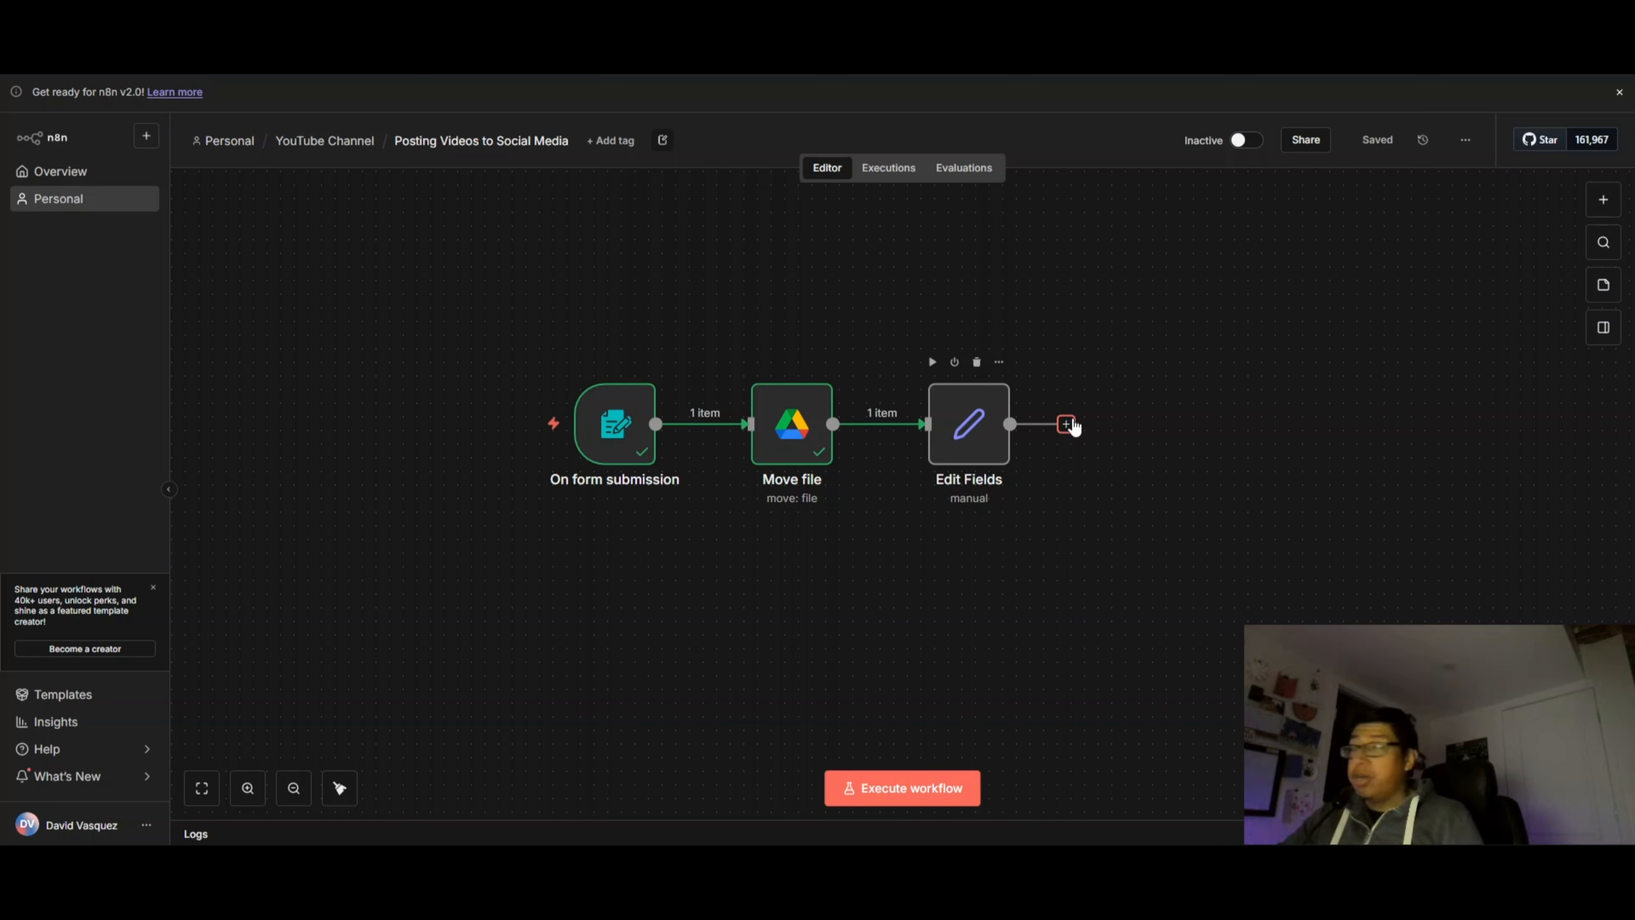
Add a Google Sheets Append row in sheet node after Edit Fields and deactivate it
{"action": "left_click", "coordinate": [1067, 425]}
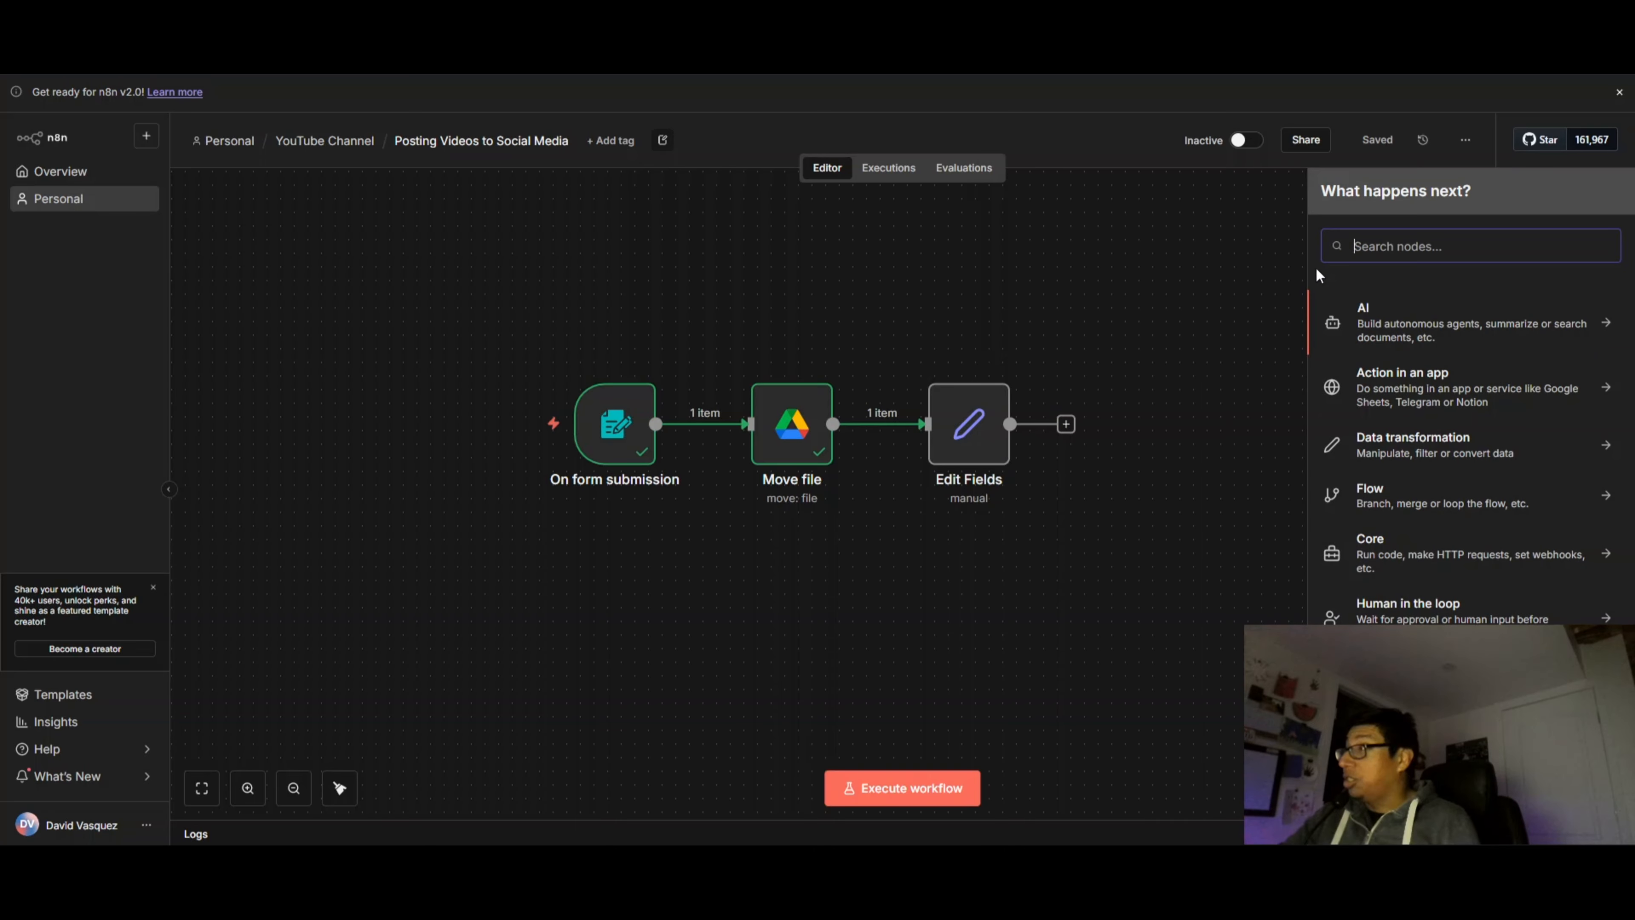
{"action": "type", "text": "sheet"}
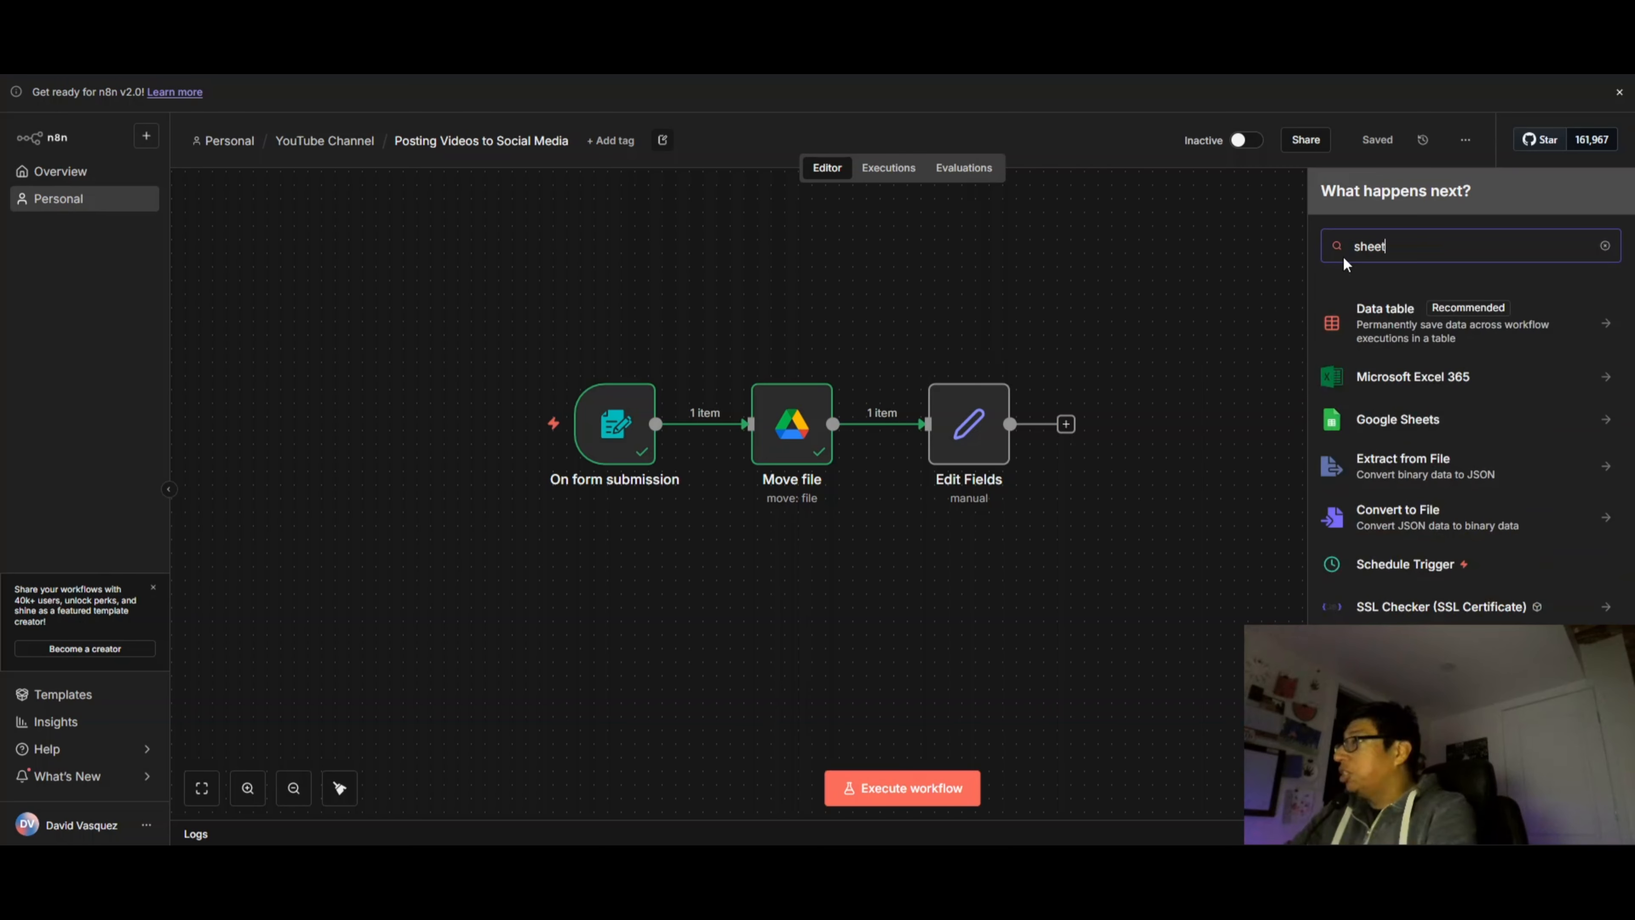
{"action": "left_click", "coordinate": [1376, 438]}
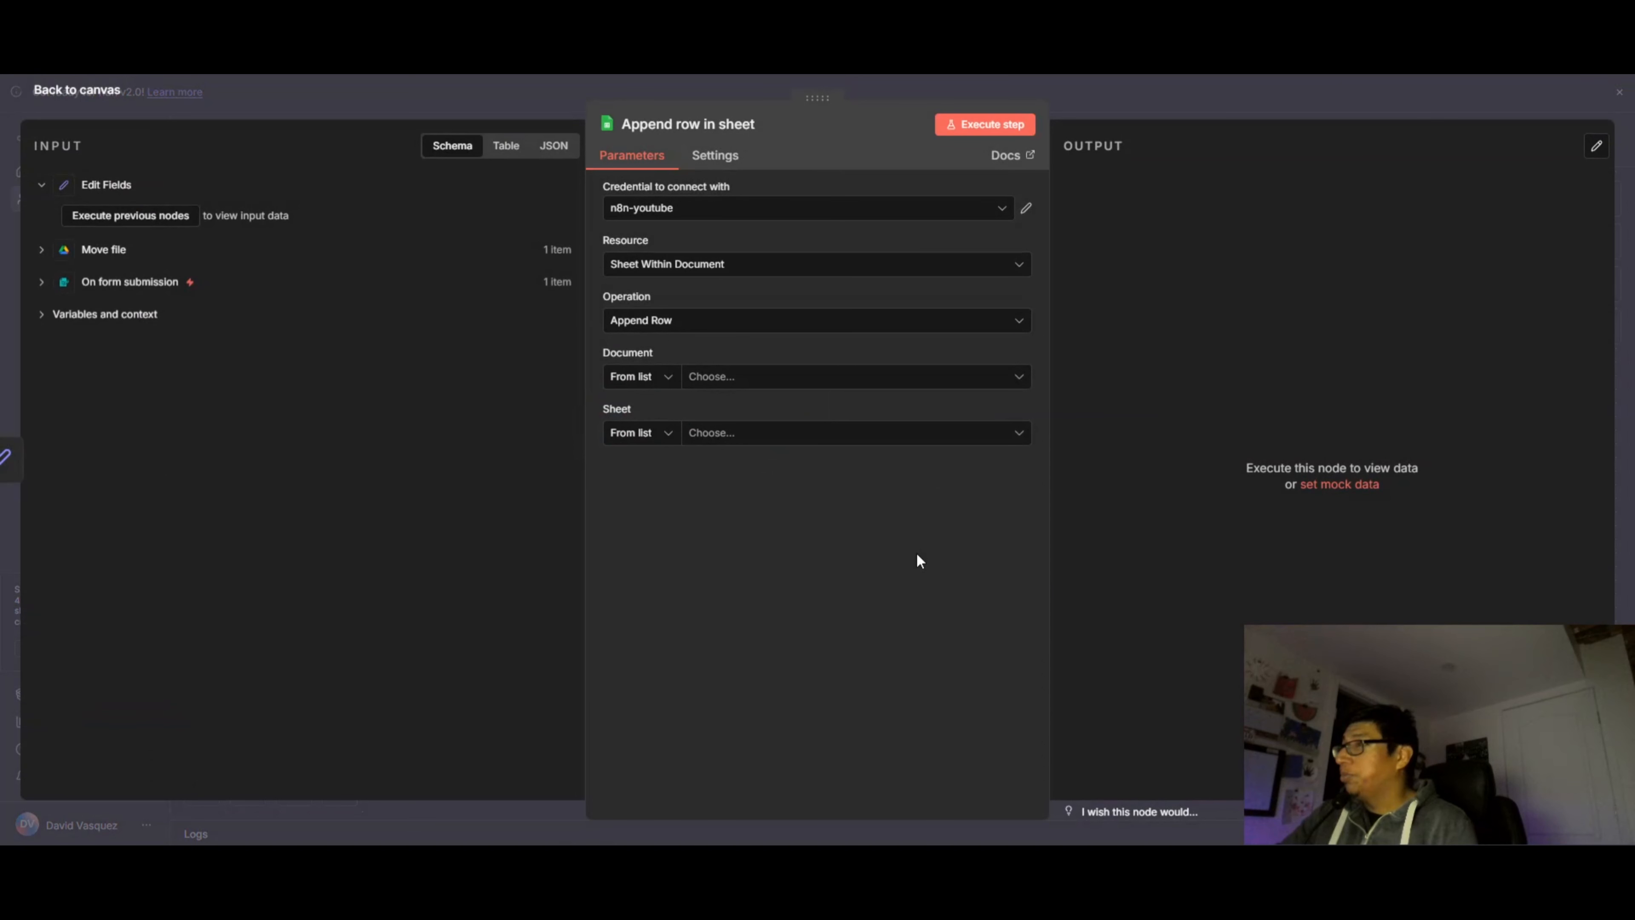
{"action": "left_click", "coordinate": [100, 91]}
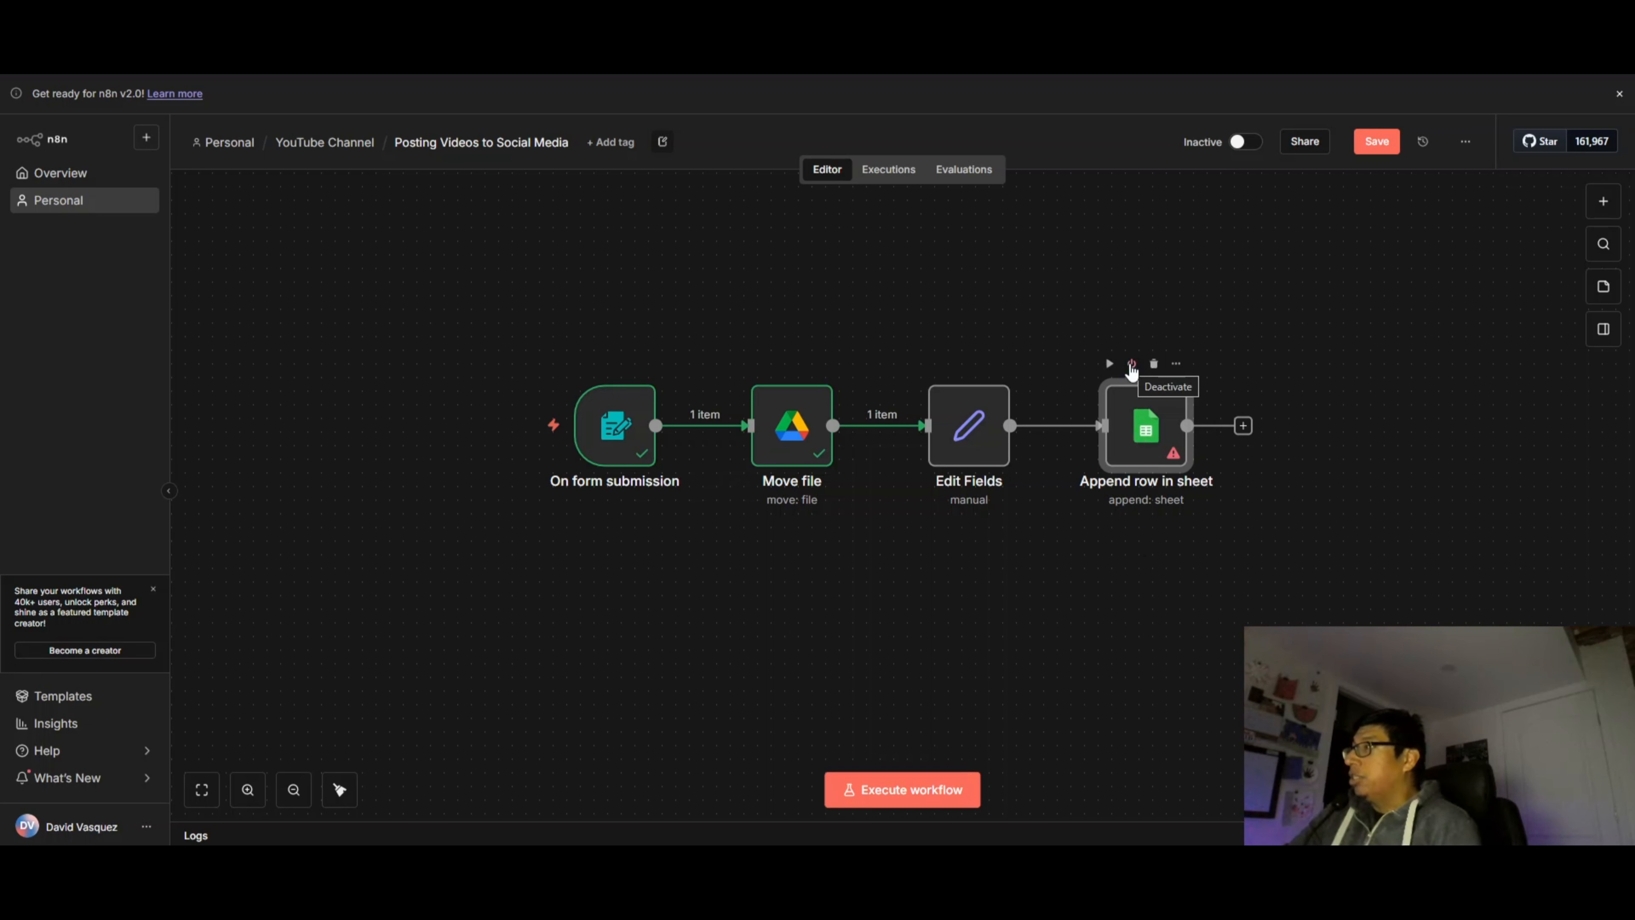
{"action": "left_click", "coordinate": [1131, 364]}
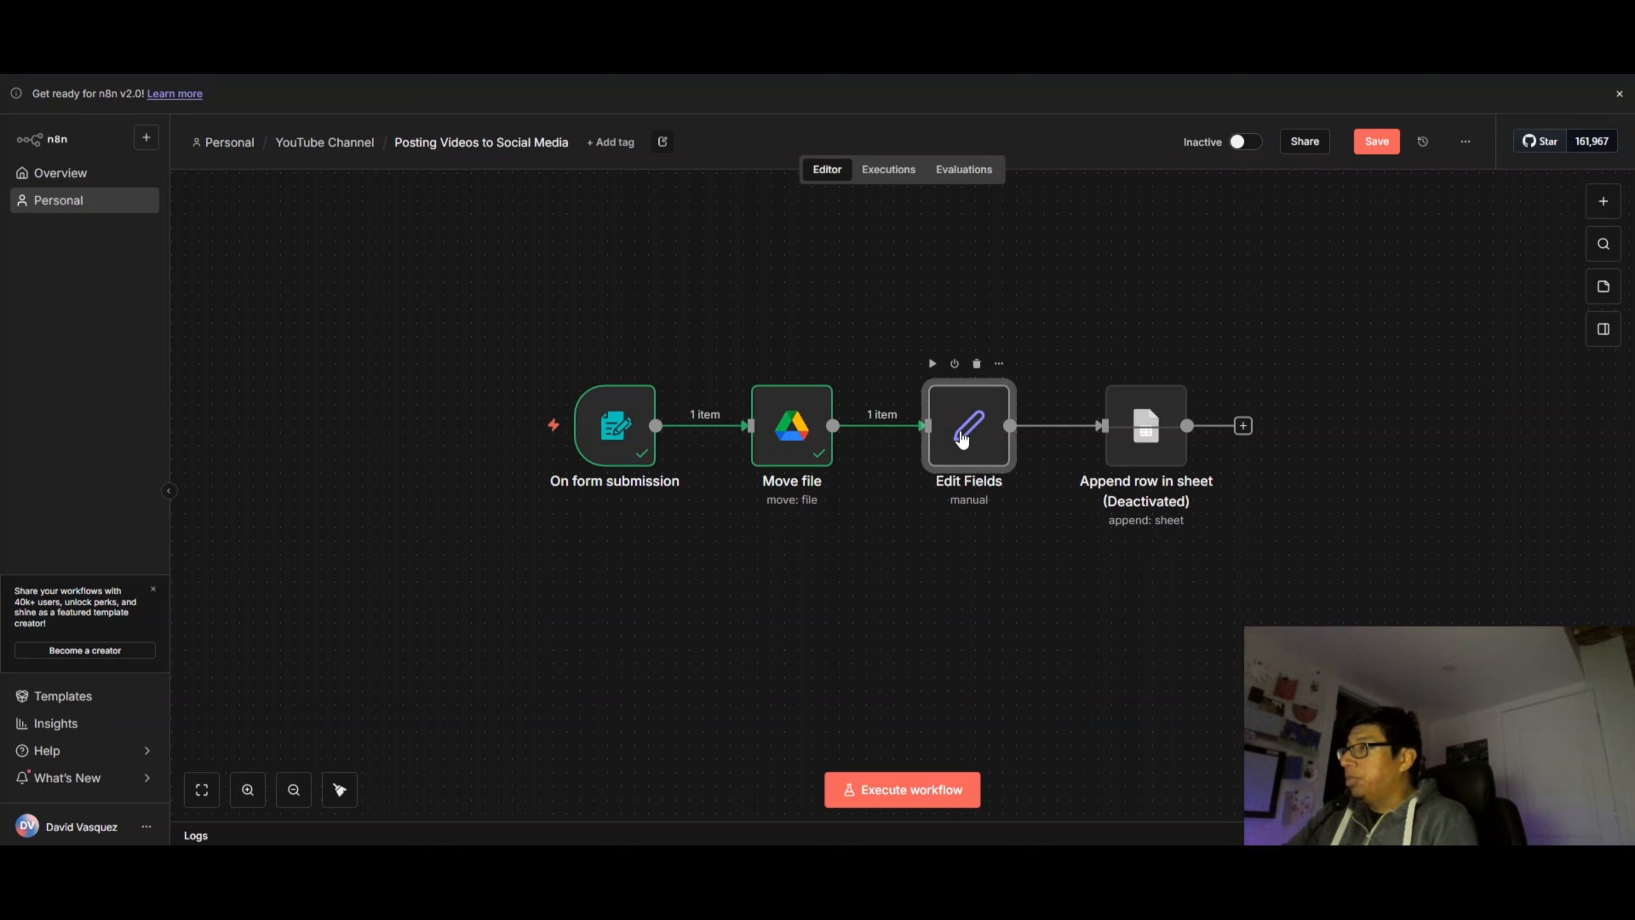
Execute the Edit Fields node and map its title value to the form submission's Title
{"action": "double_click", "coordinate": [959, 441]}
{"action": "left_click", "coordinate": [980, 129]}
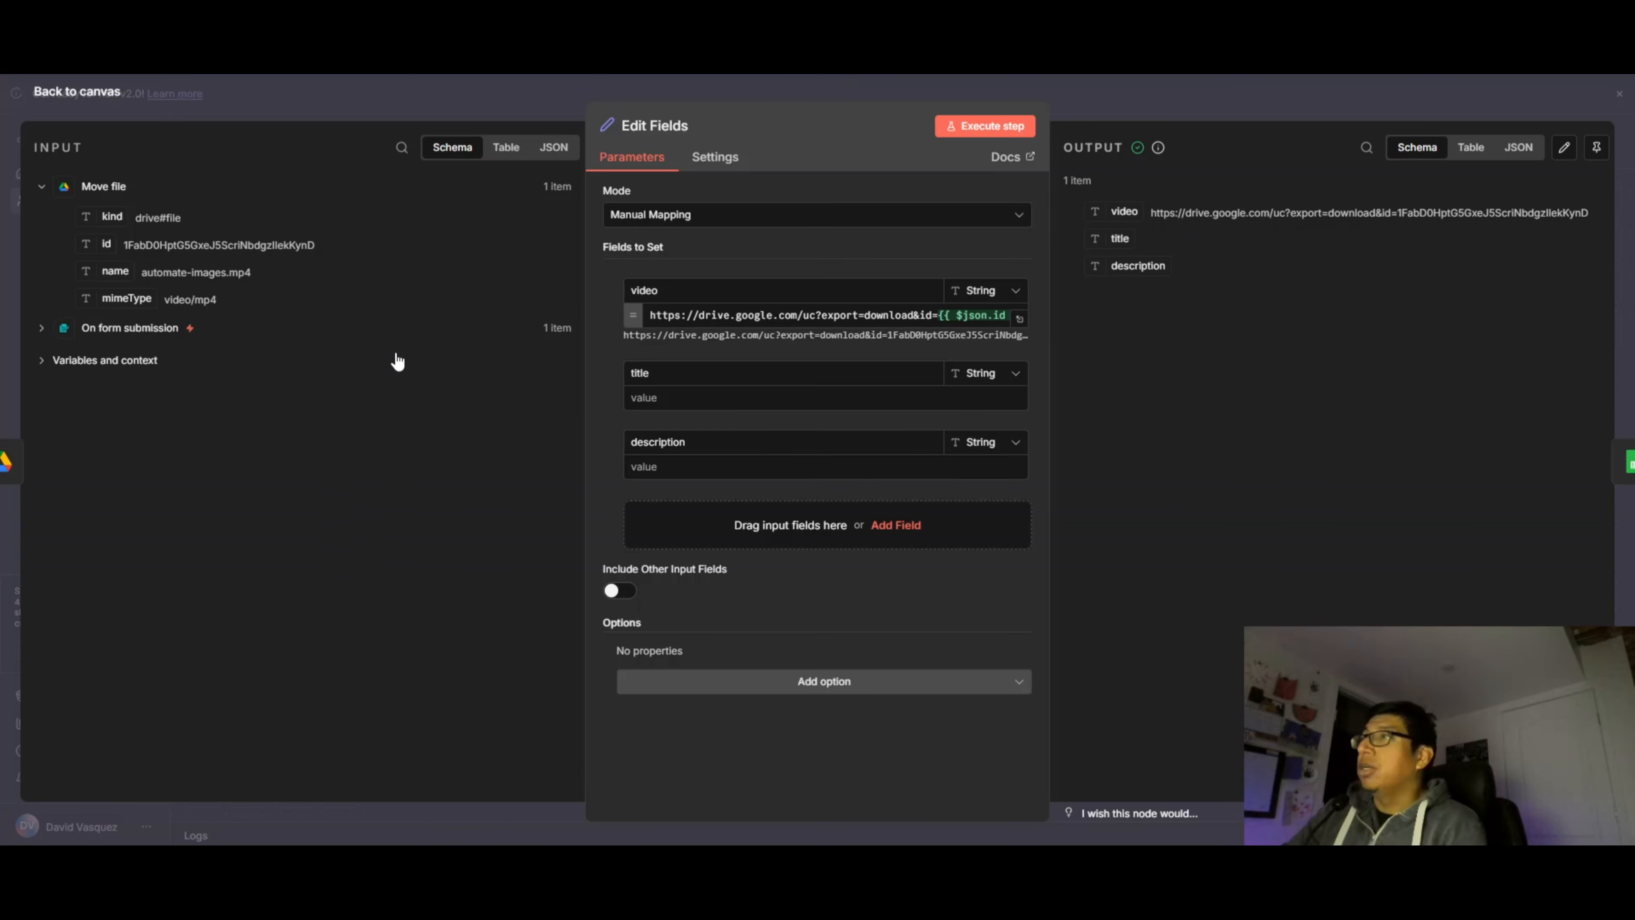
{"action": "left_click_drag", "start_coordinate": [116, 272], "coordinate": [644, 397]}
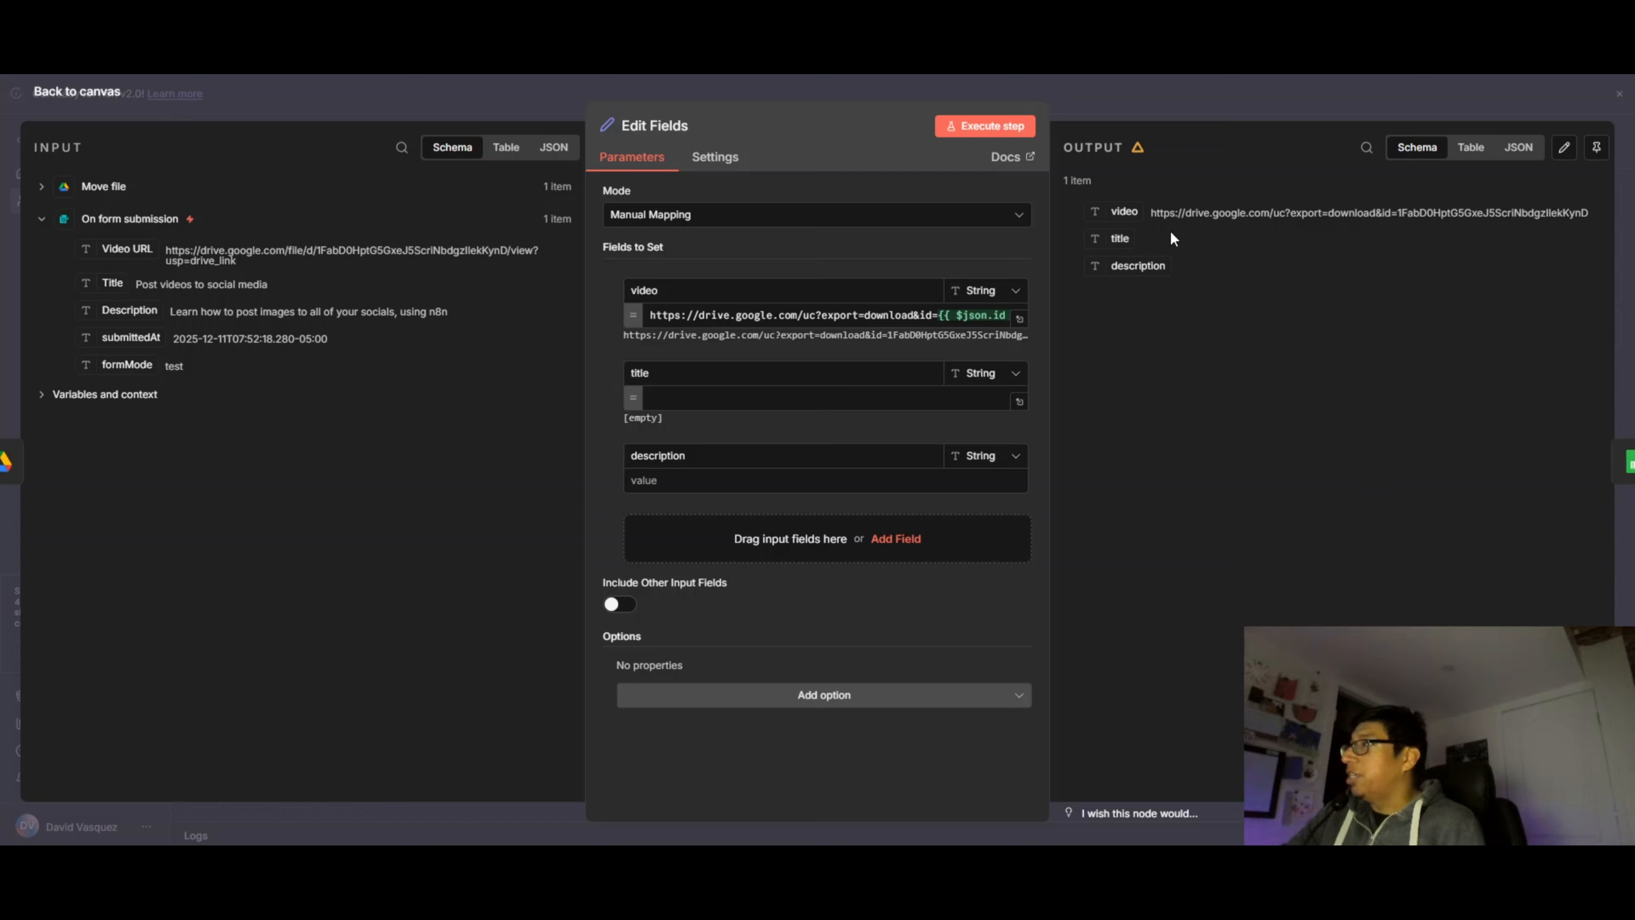
{"action": "left_click_drag", "start_coordinate": [117, 284], "coordinate": [705, 404]}
{"action": "left_click", "coordinate": [369, 459]}
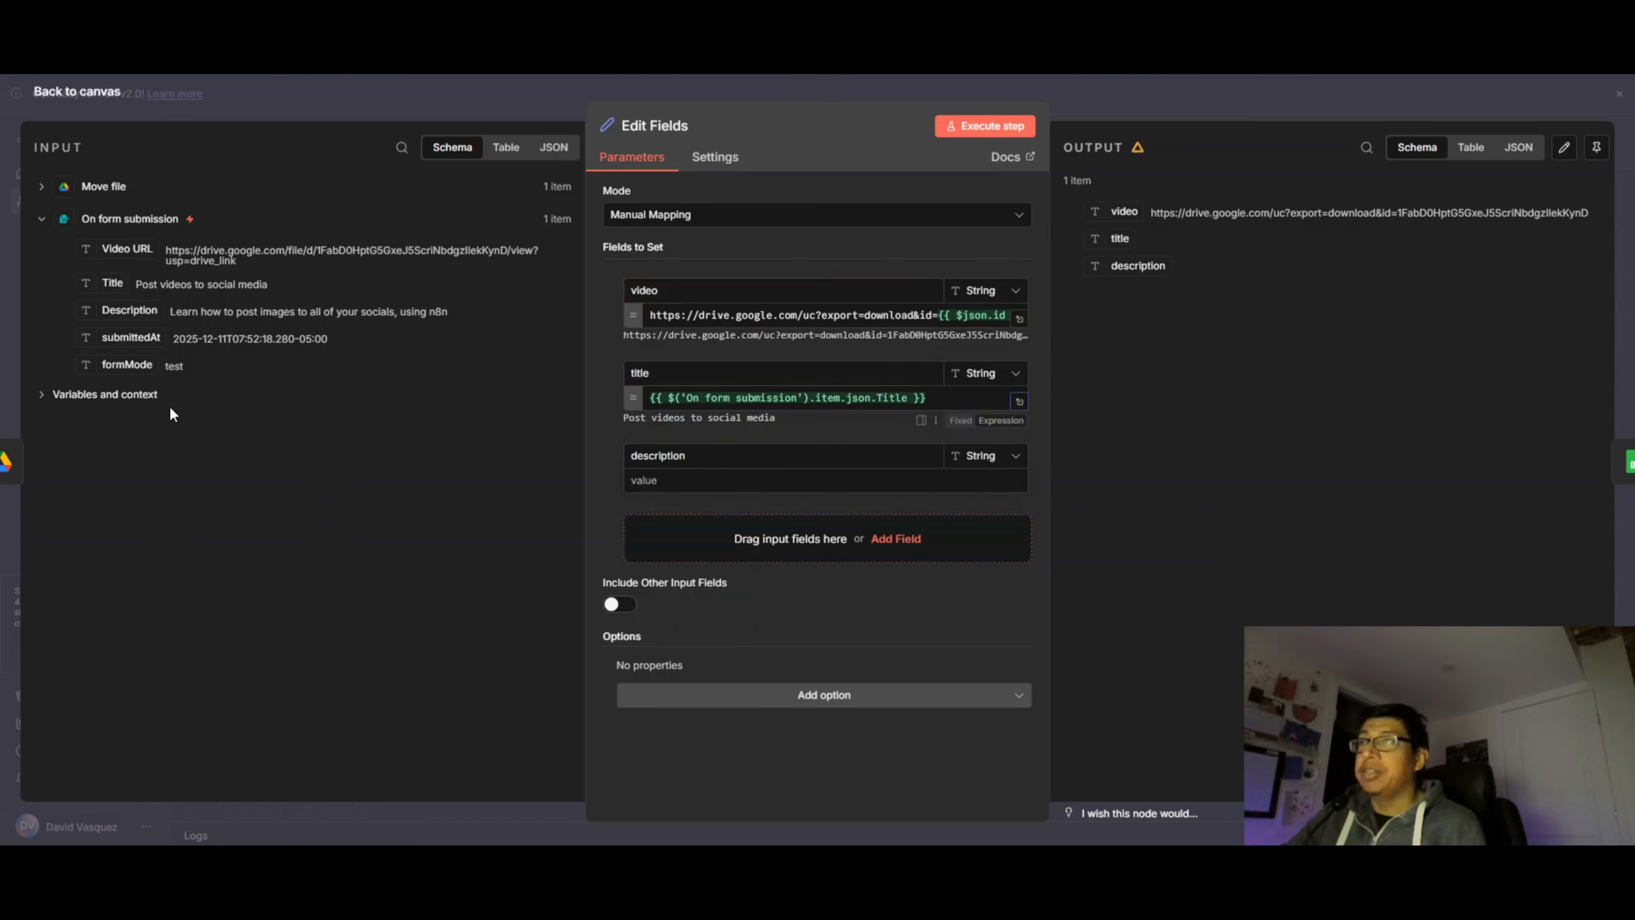
Map the Edit Fields description to the form submission's Description, execute the step, and reactivate the Append row in sheet node
{"action": "left_click_drag", "start_coordinate": [132, 311], "coordinate": [730, 478]}
{"action": "left_click", "coordinate": [424, 644]}
{"action": "left_click", "coordinate": [984, 127]}
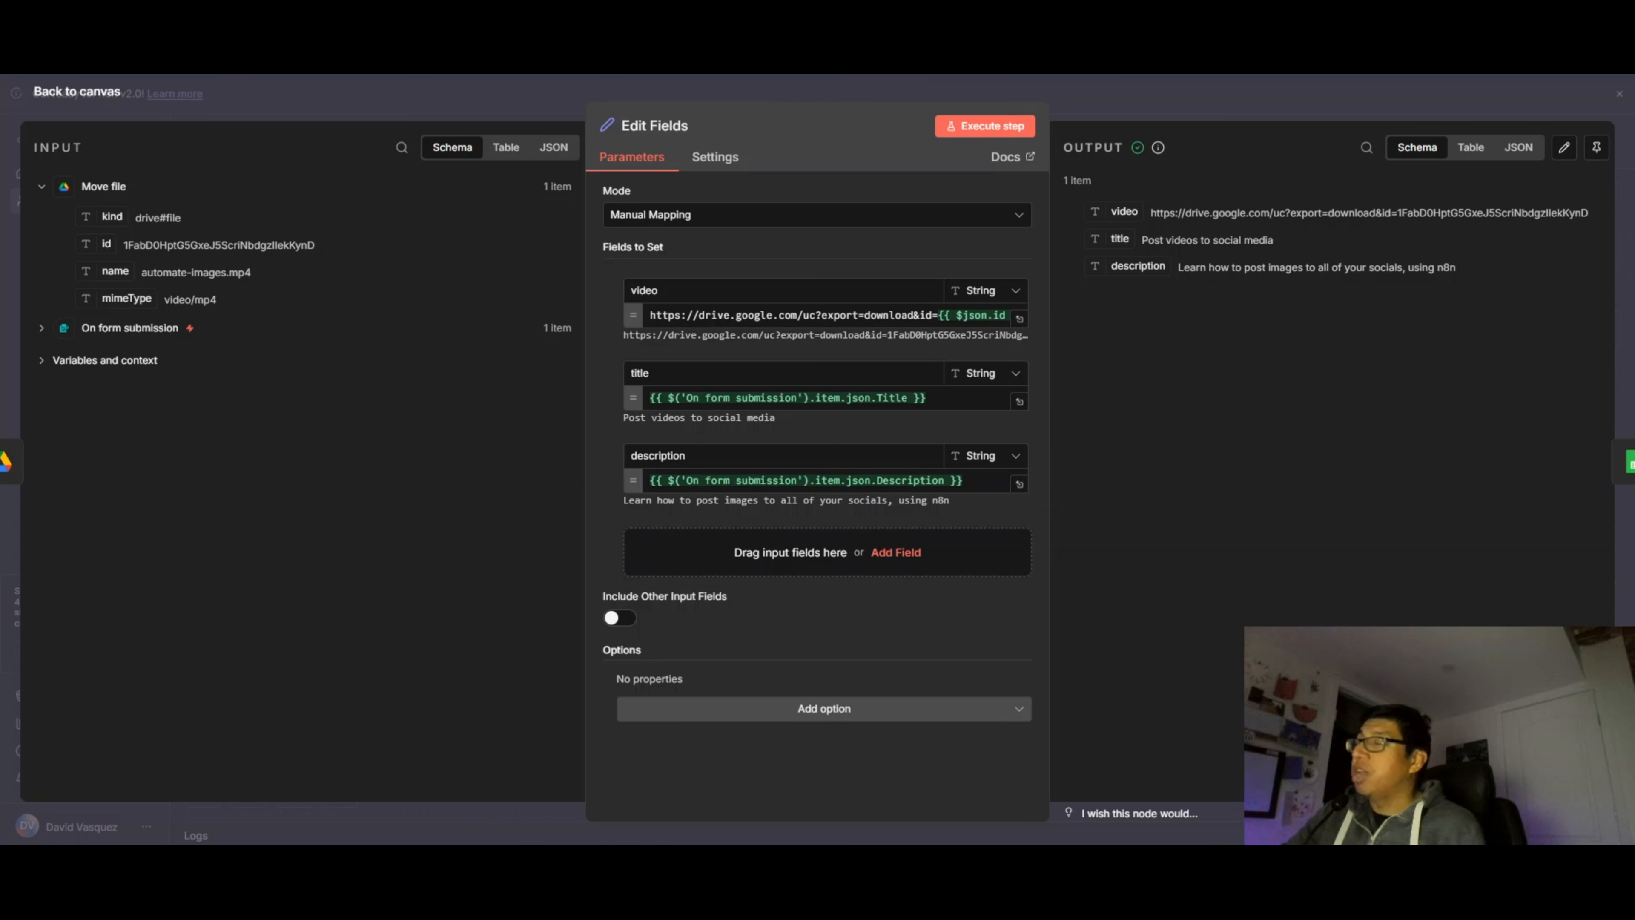
{"action": "left_click", "coordinate": [83, 96]}
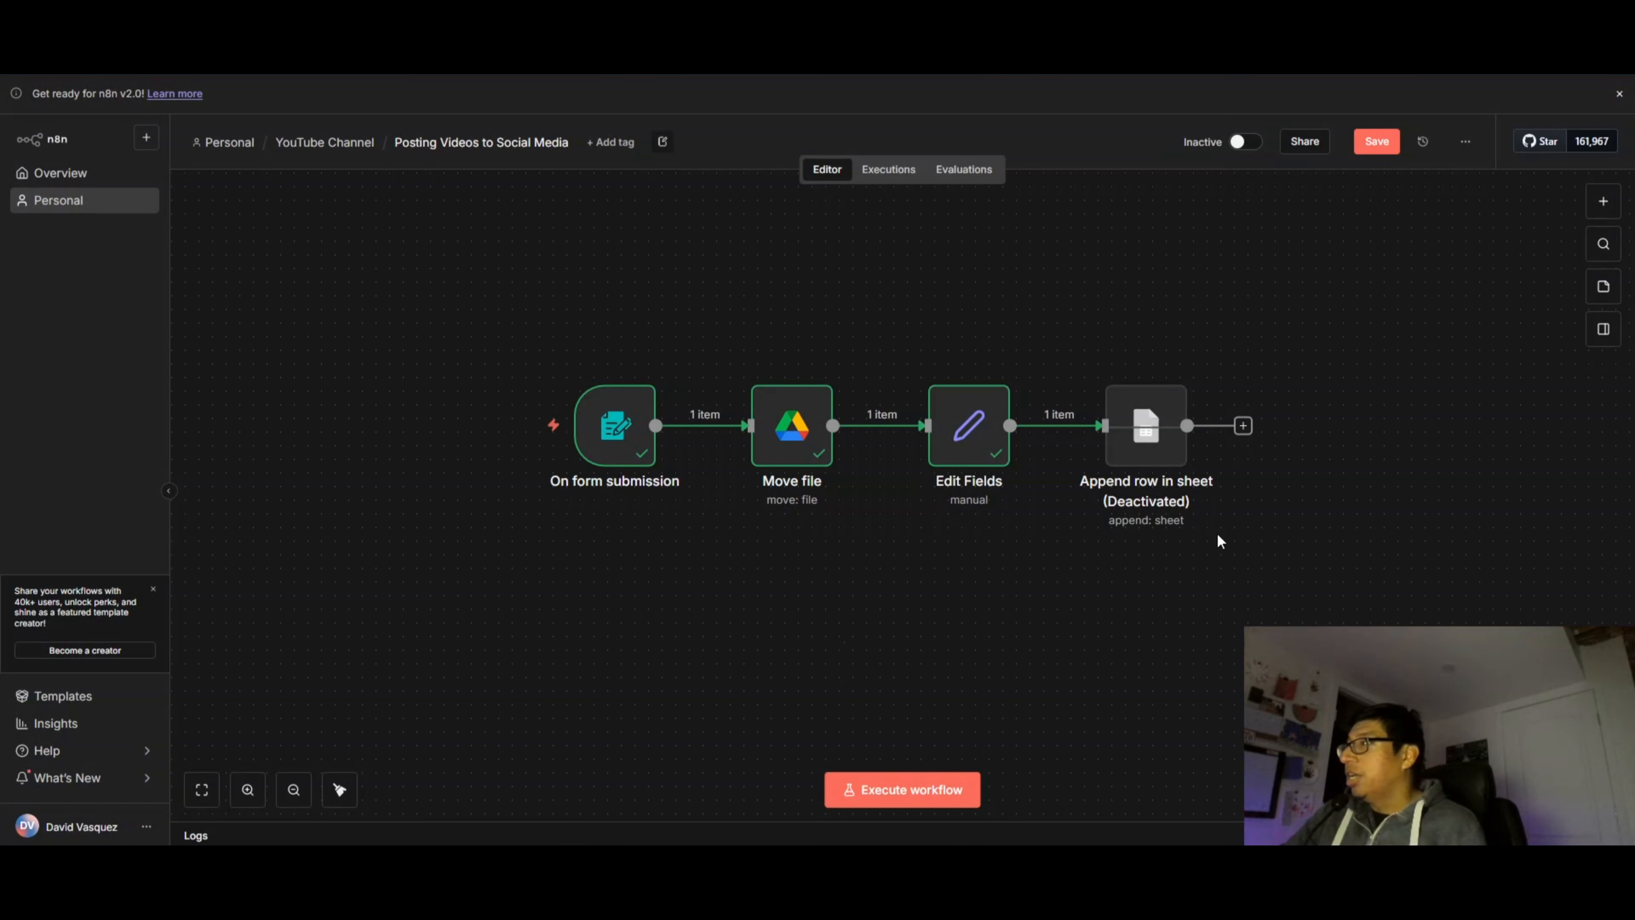
{"action": "left_click", "coordinate": [1132, 364]}
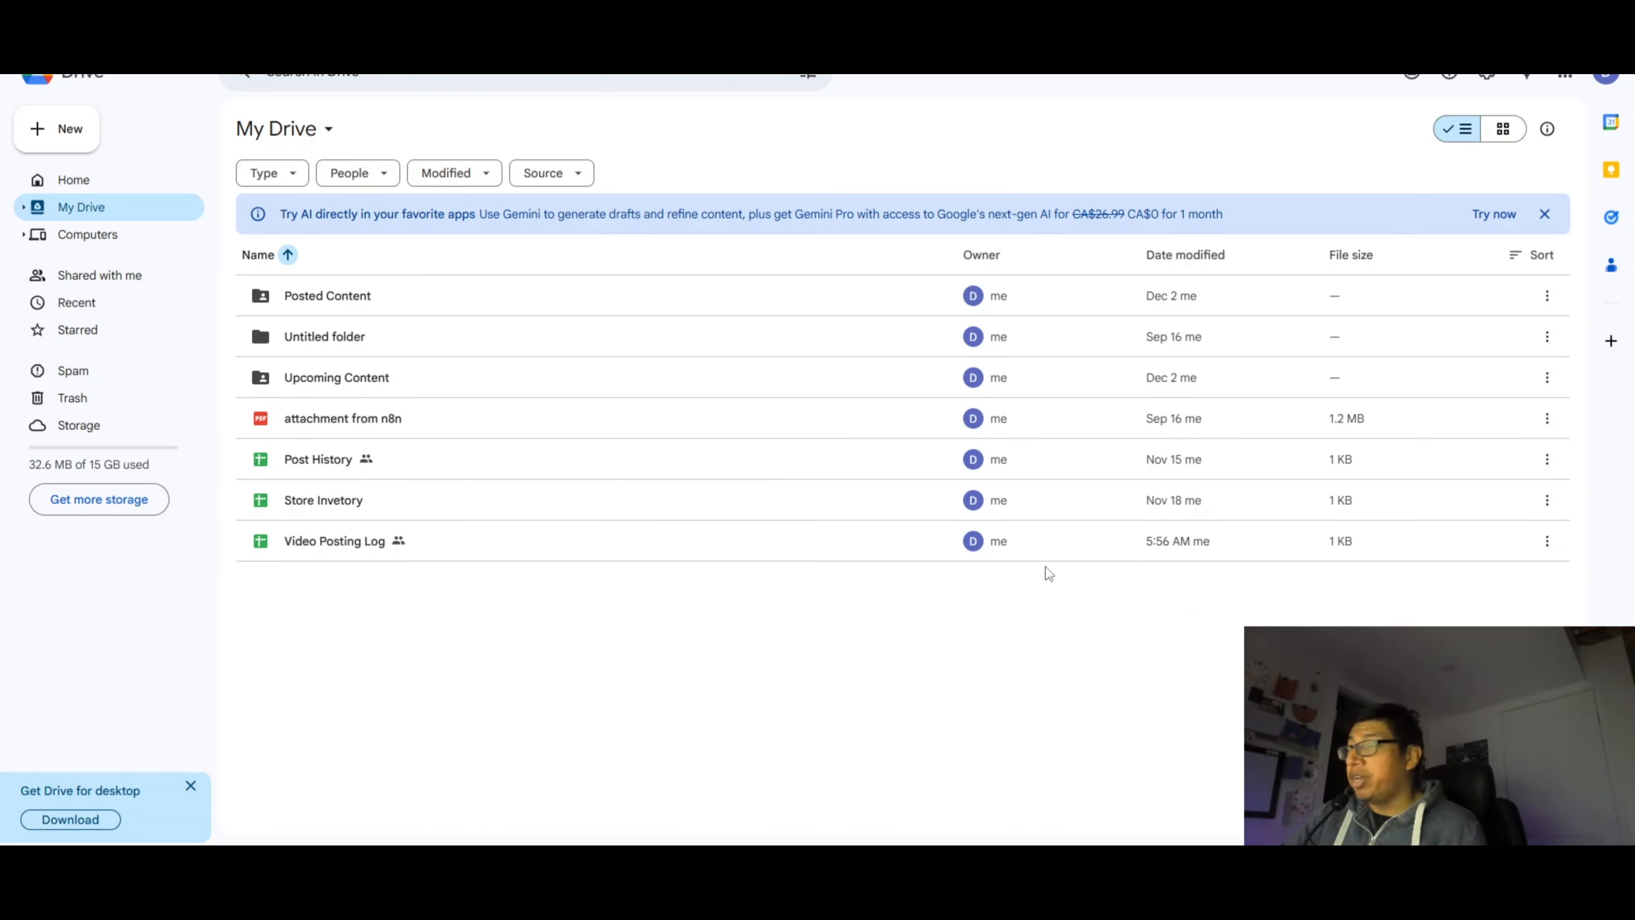
Switch to Google Drive and review the general access settings of the Video Posting Log spreadsheet
{"action": "left_click", "coordinate": [1548, 542]}
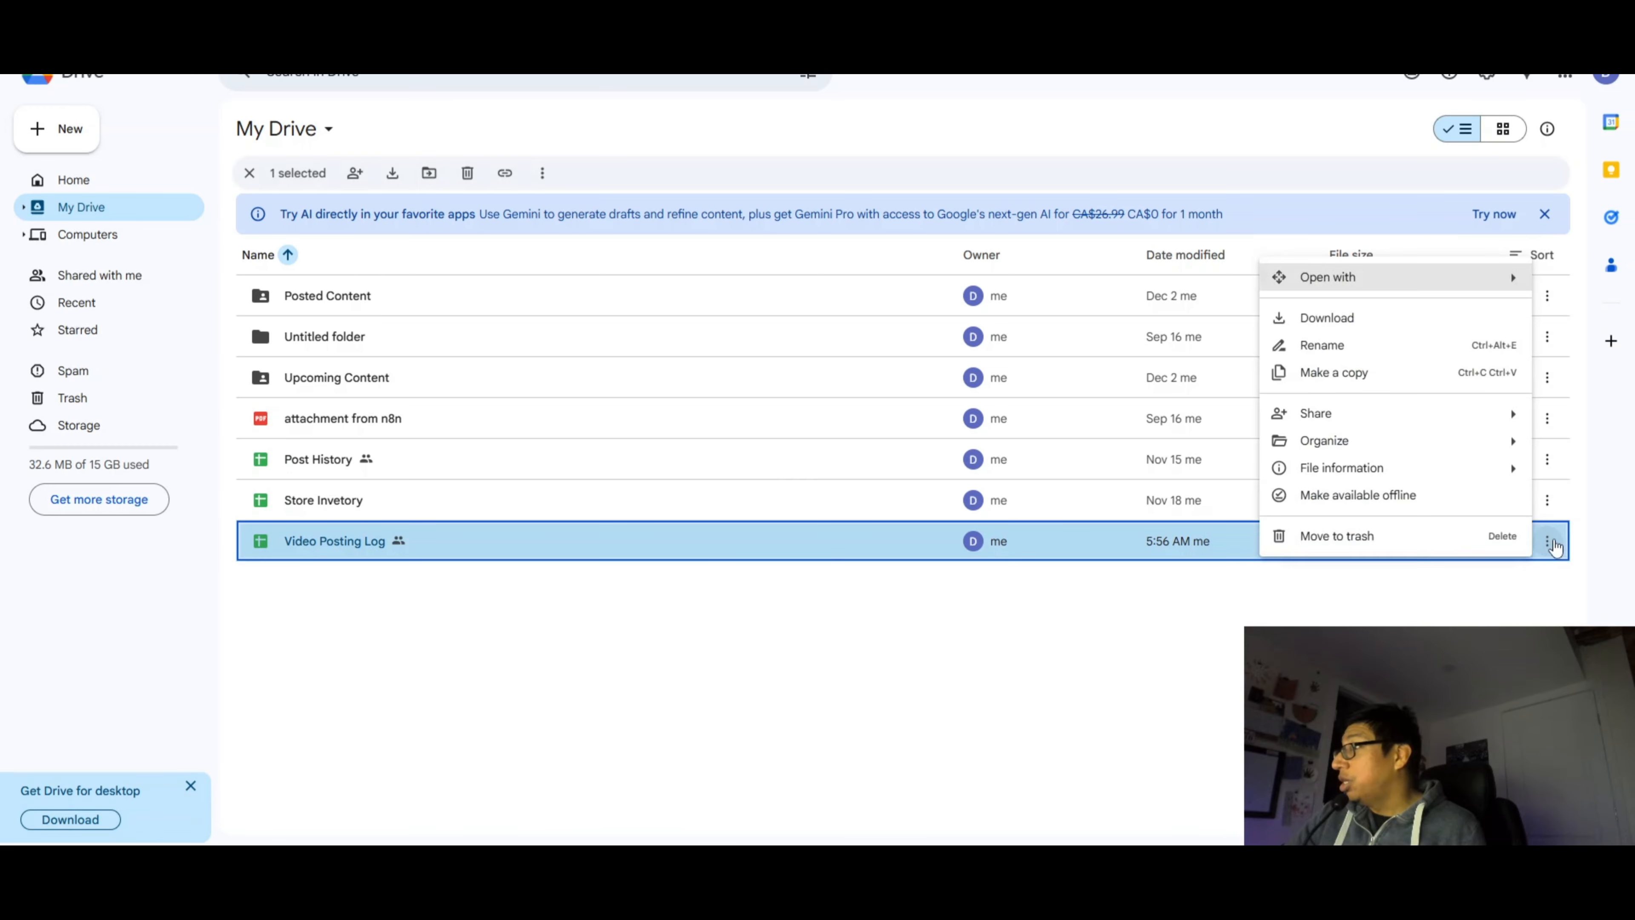
{"action": "mouse_move", "coordinate": [1353, 416]}
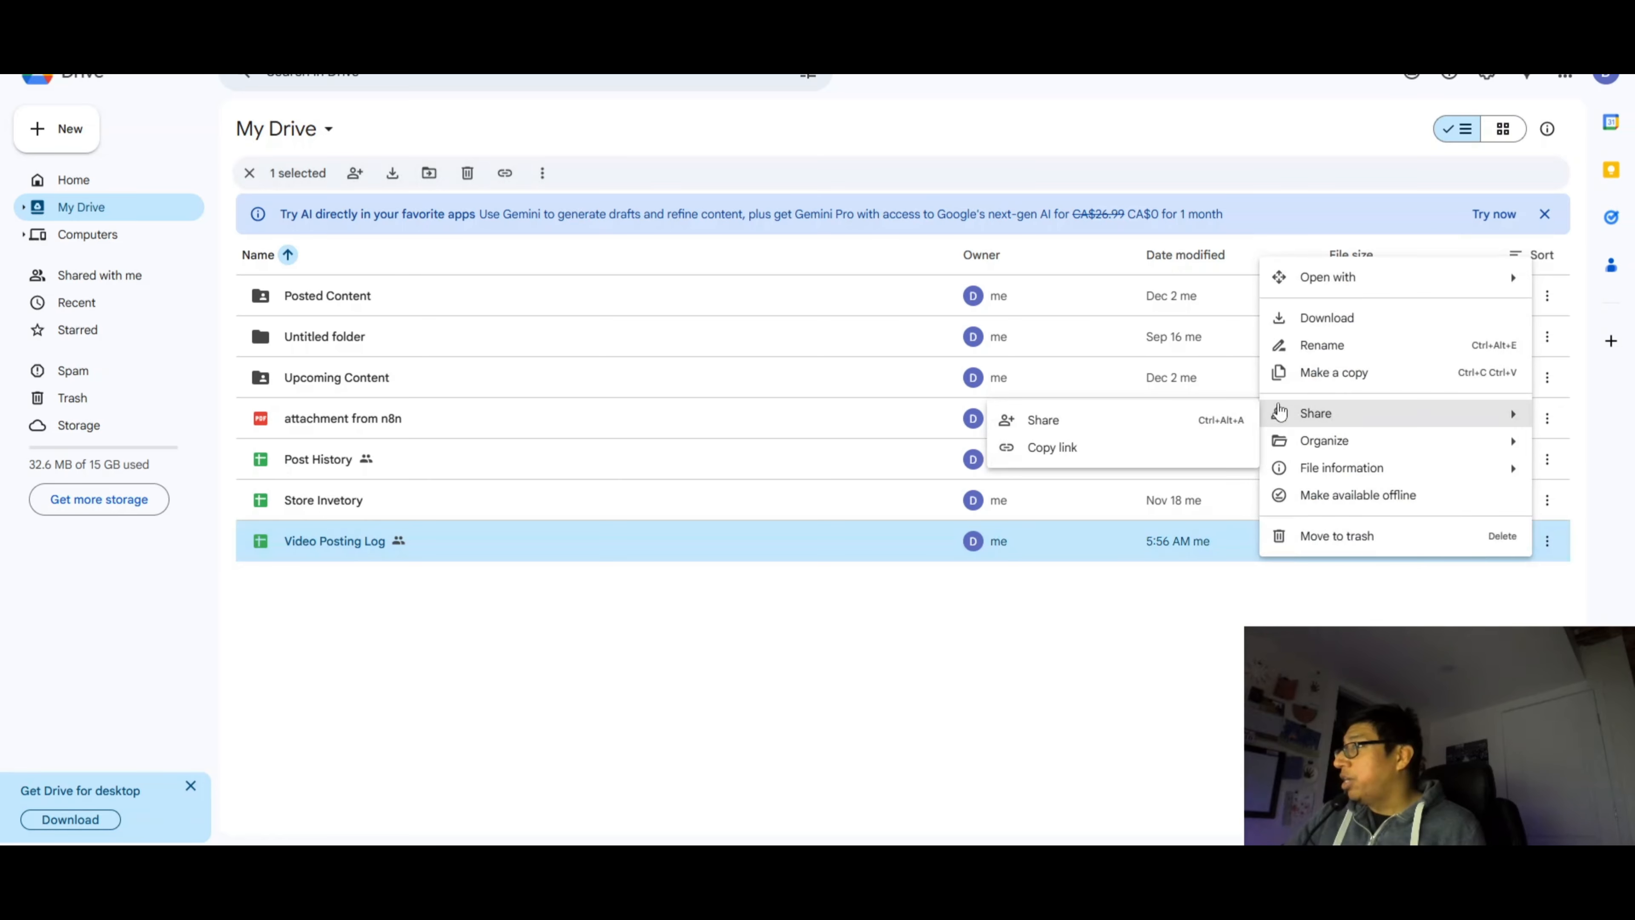
{"action": "left_click", "coordinate": [1029, 427]}
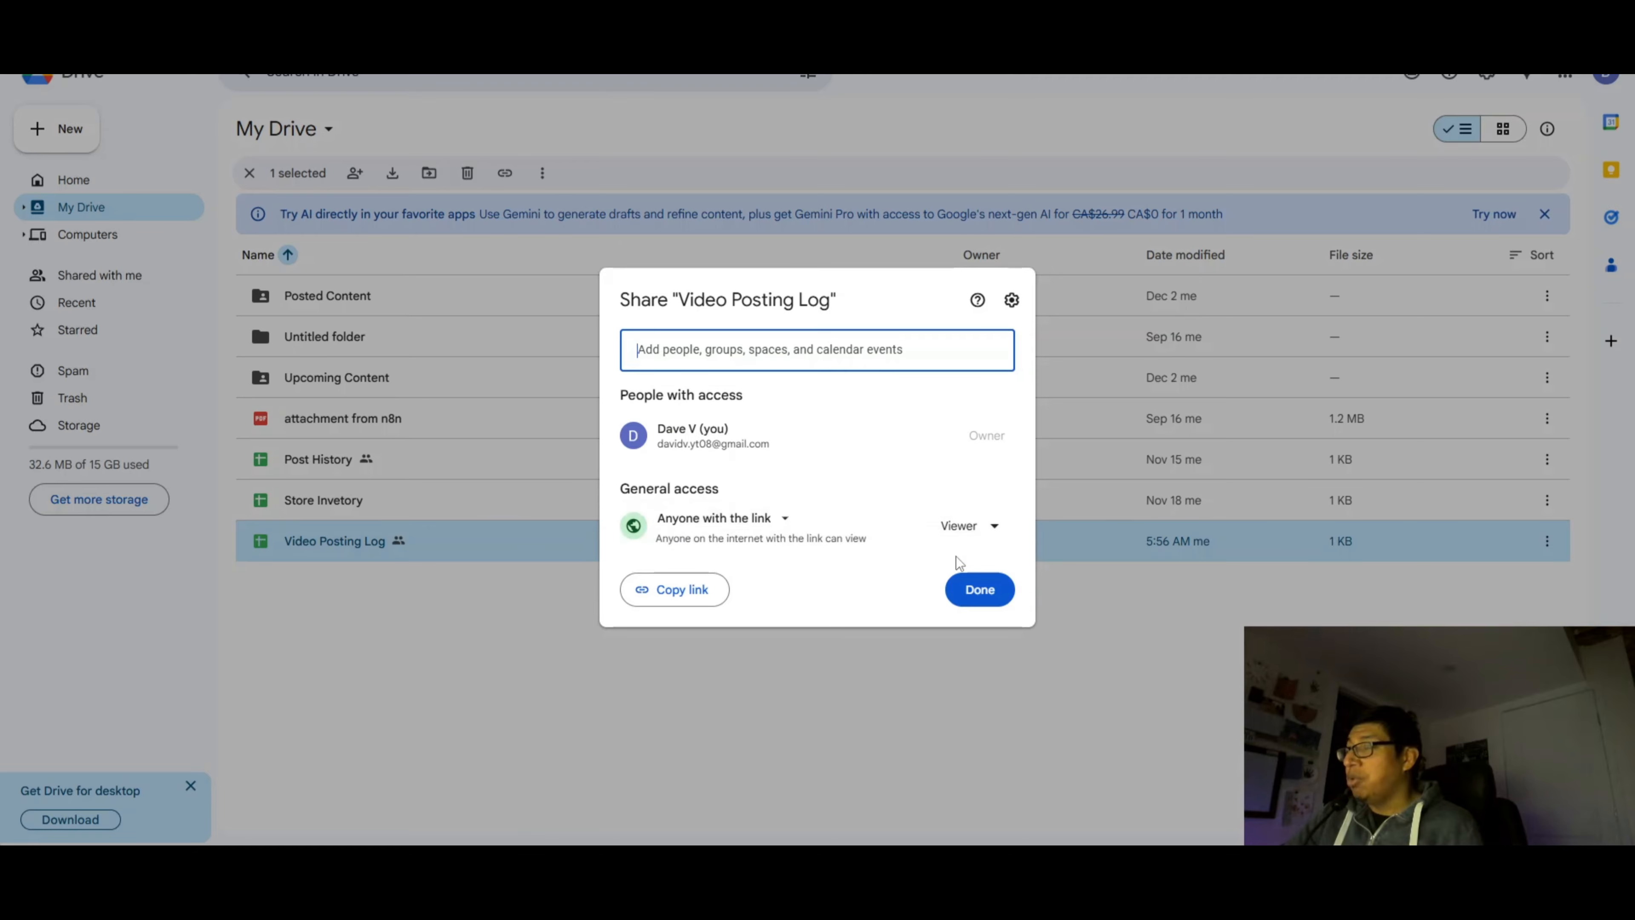
{"action": "left_click", "coordinate": [977, 596]}
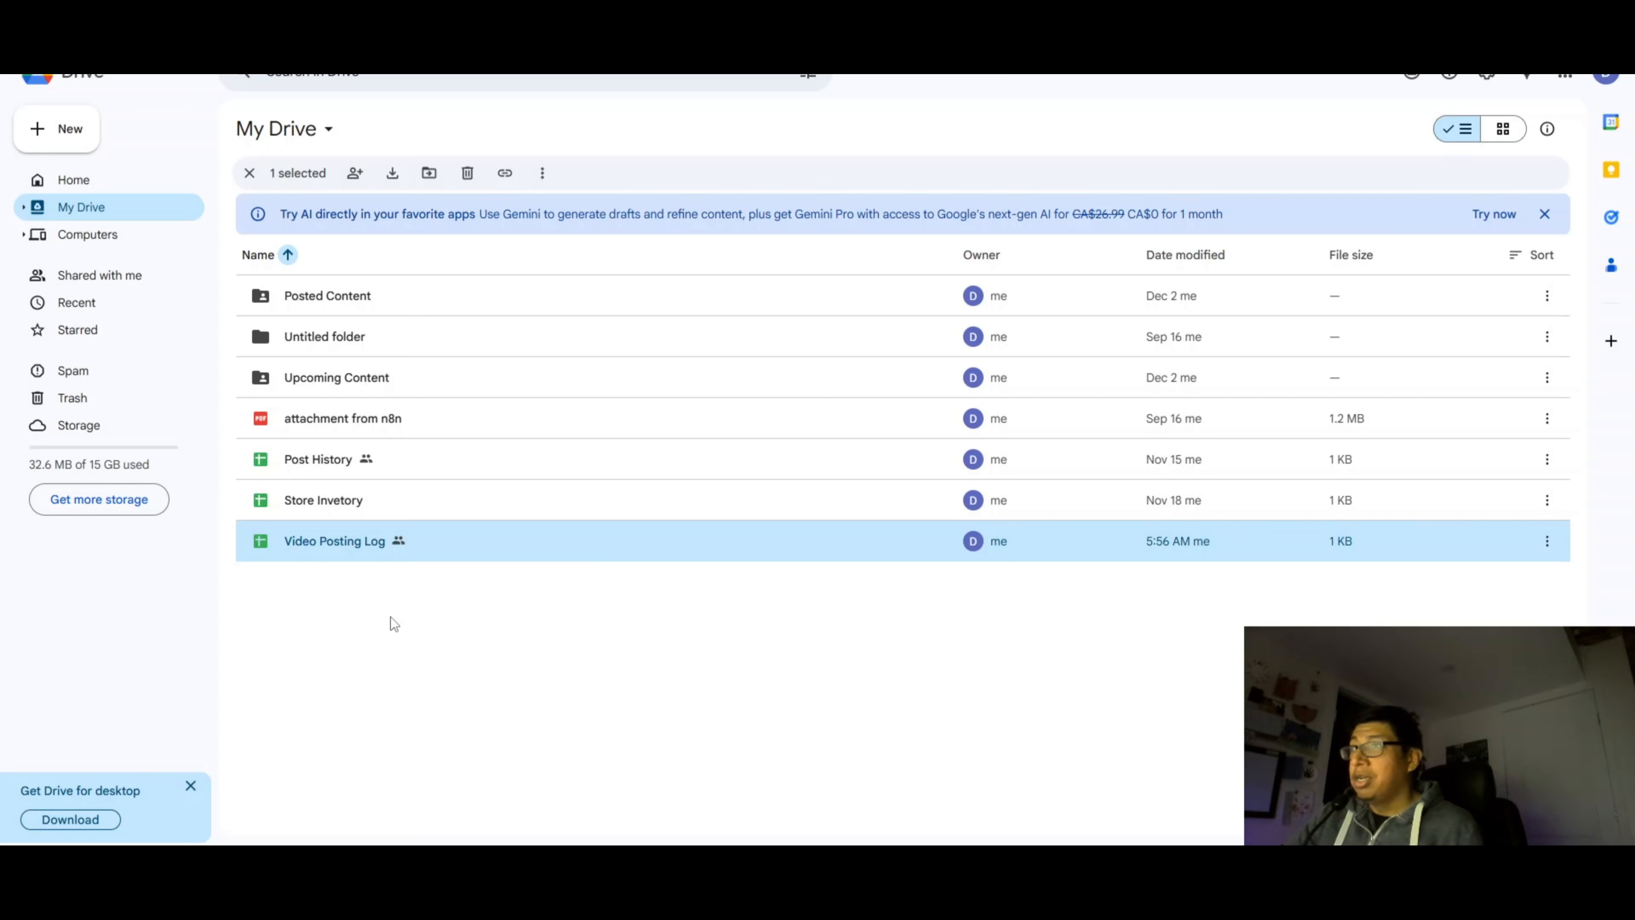
{"action": "left_click", "coordinate": [390, 617]}
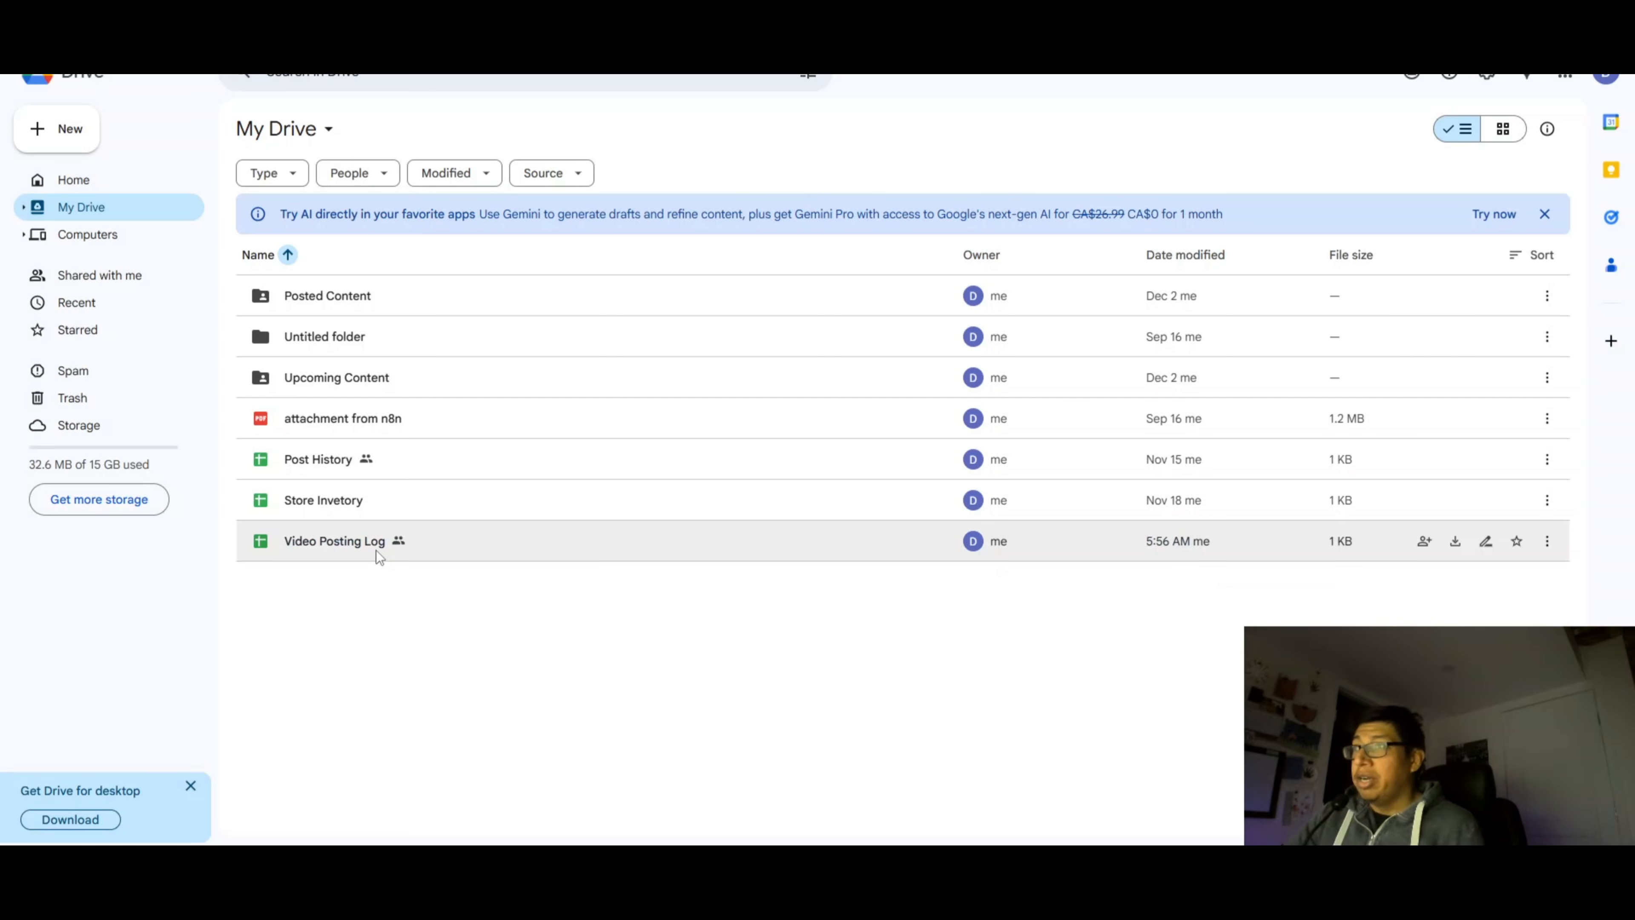
Open the Video Posting Log spreadsheet and examine its Video URL, Title and Description columns
{"action": "double_click", "coordinate": [353, 540]}
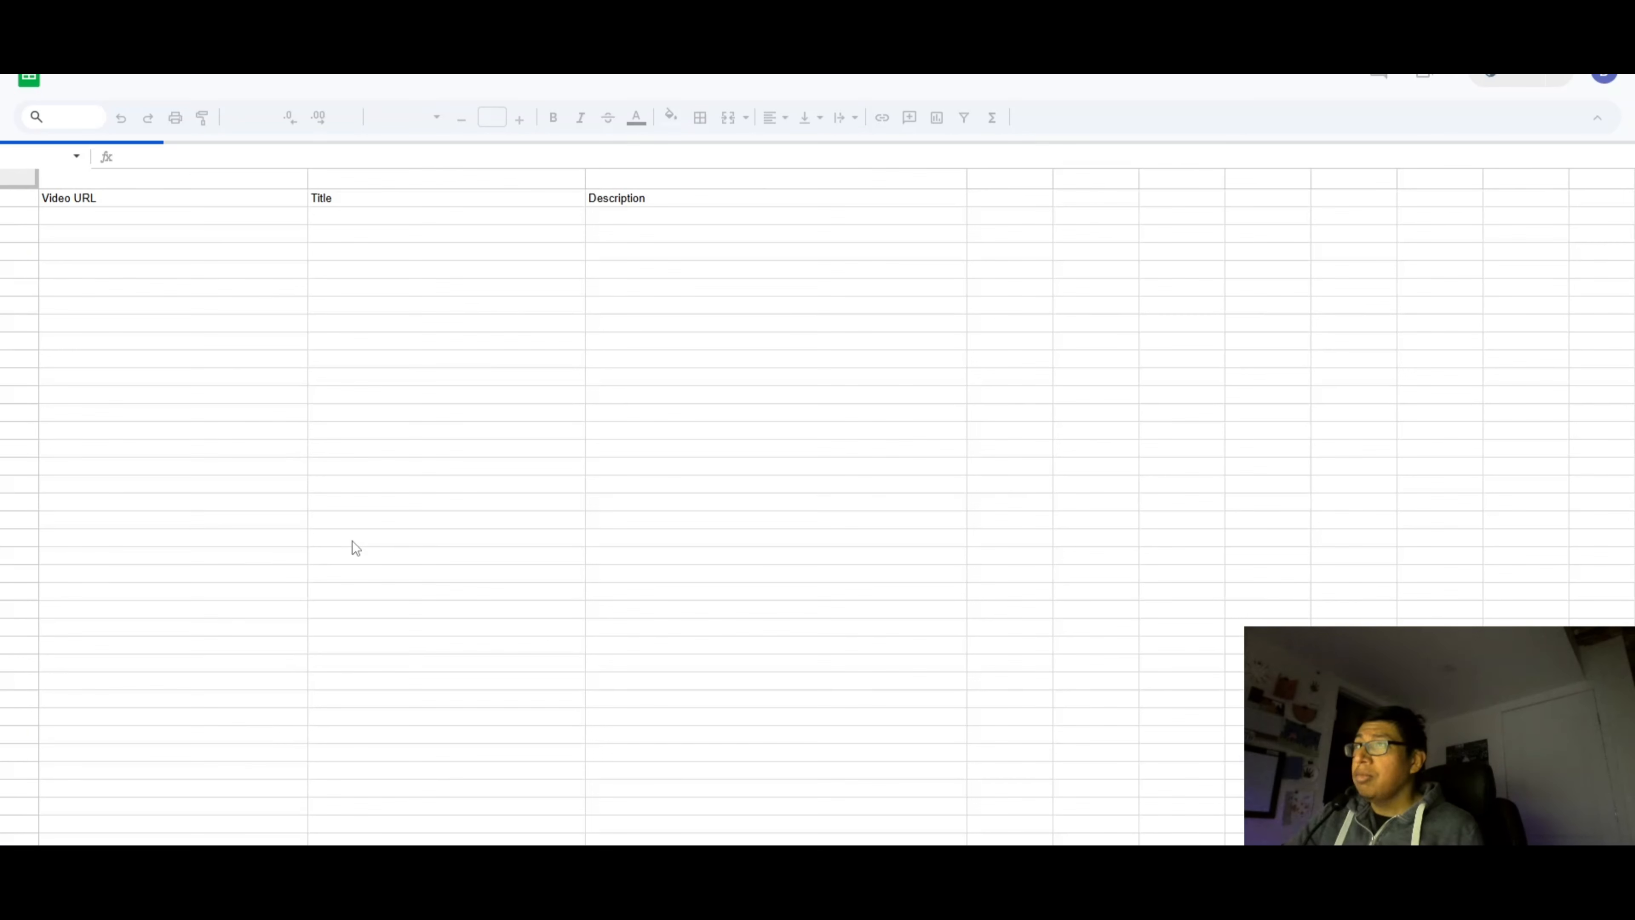
{"action": "left_click", "coordinate": [128, 215]}
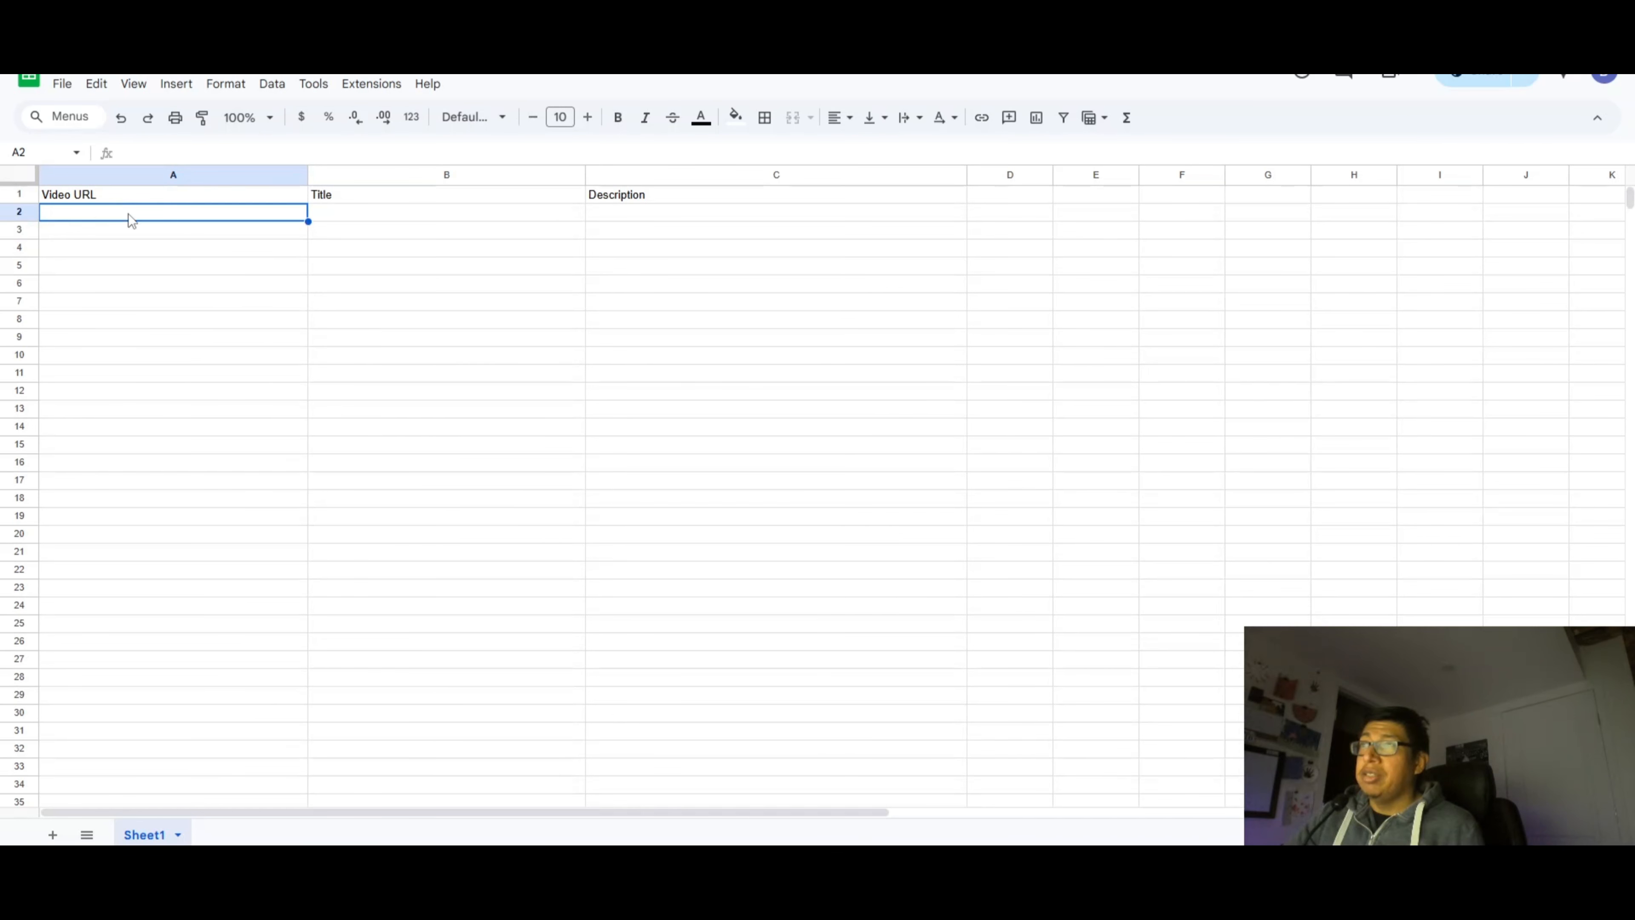
{"action": "left_click", "coordinate": [479, 216]}
{"action": "left_click", "coordinate": [598, 216]}
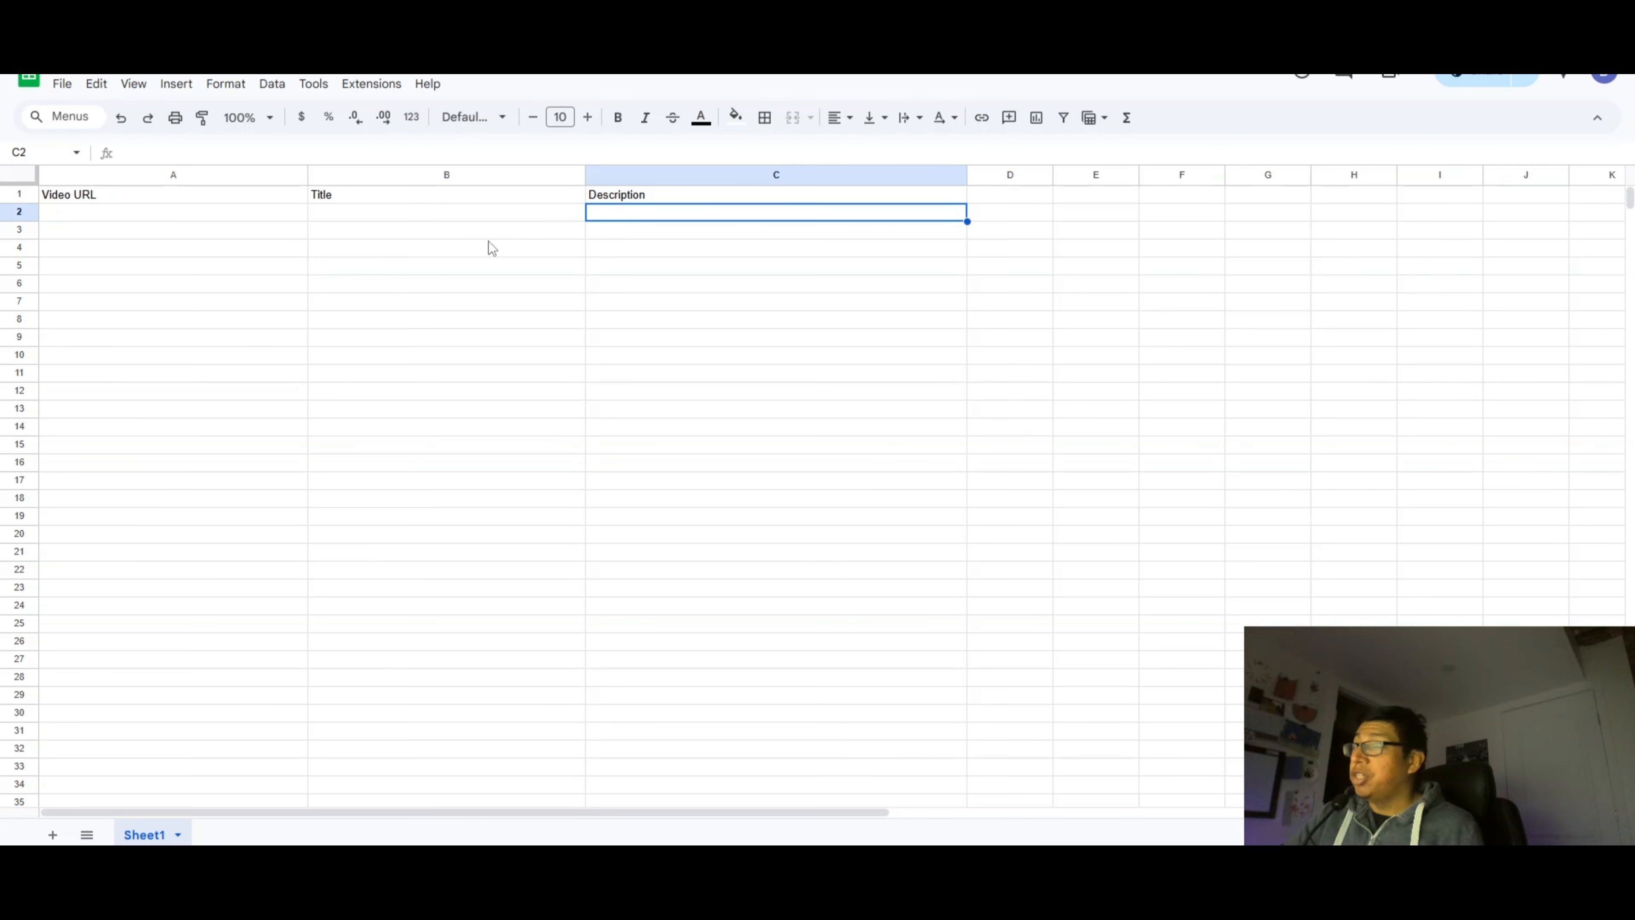
{"action": "left_click", "coordinate": [97, 211]}
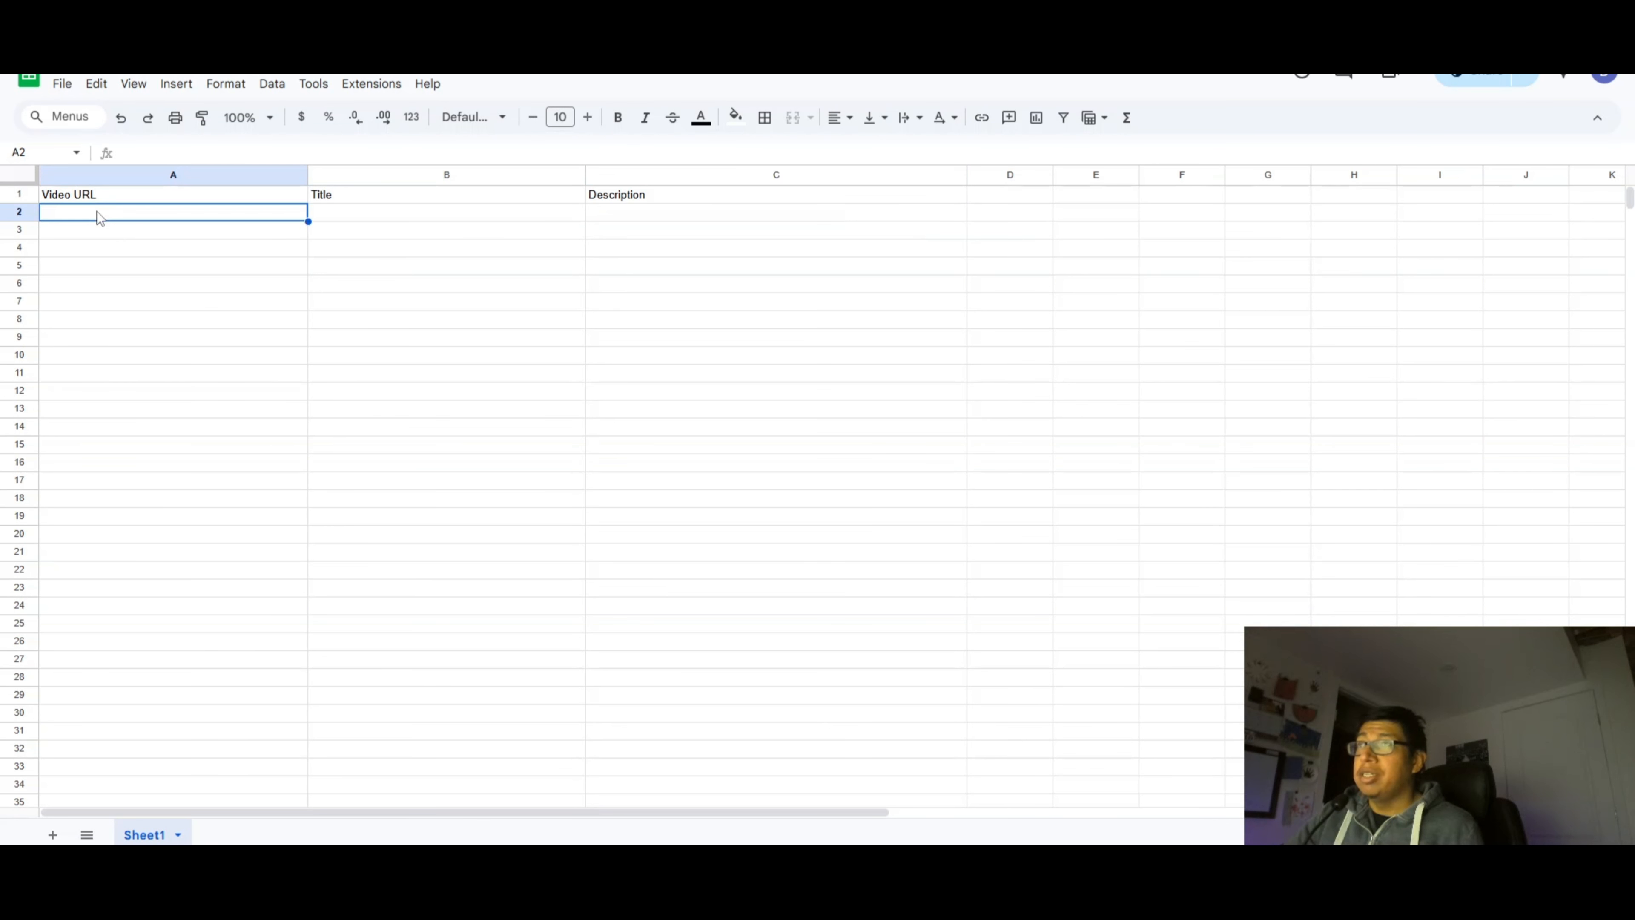
{"action": "left_click", "coordinate": [425, 211]}
{"action": "left_click", "coordinate": [665, 214]}
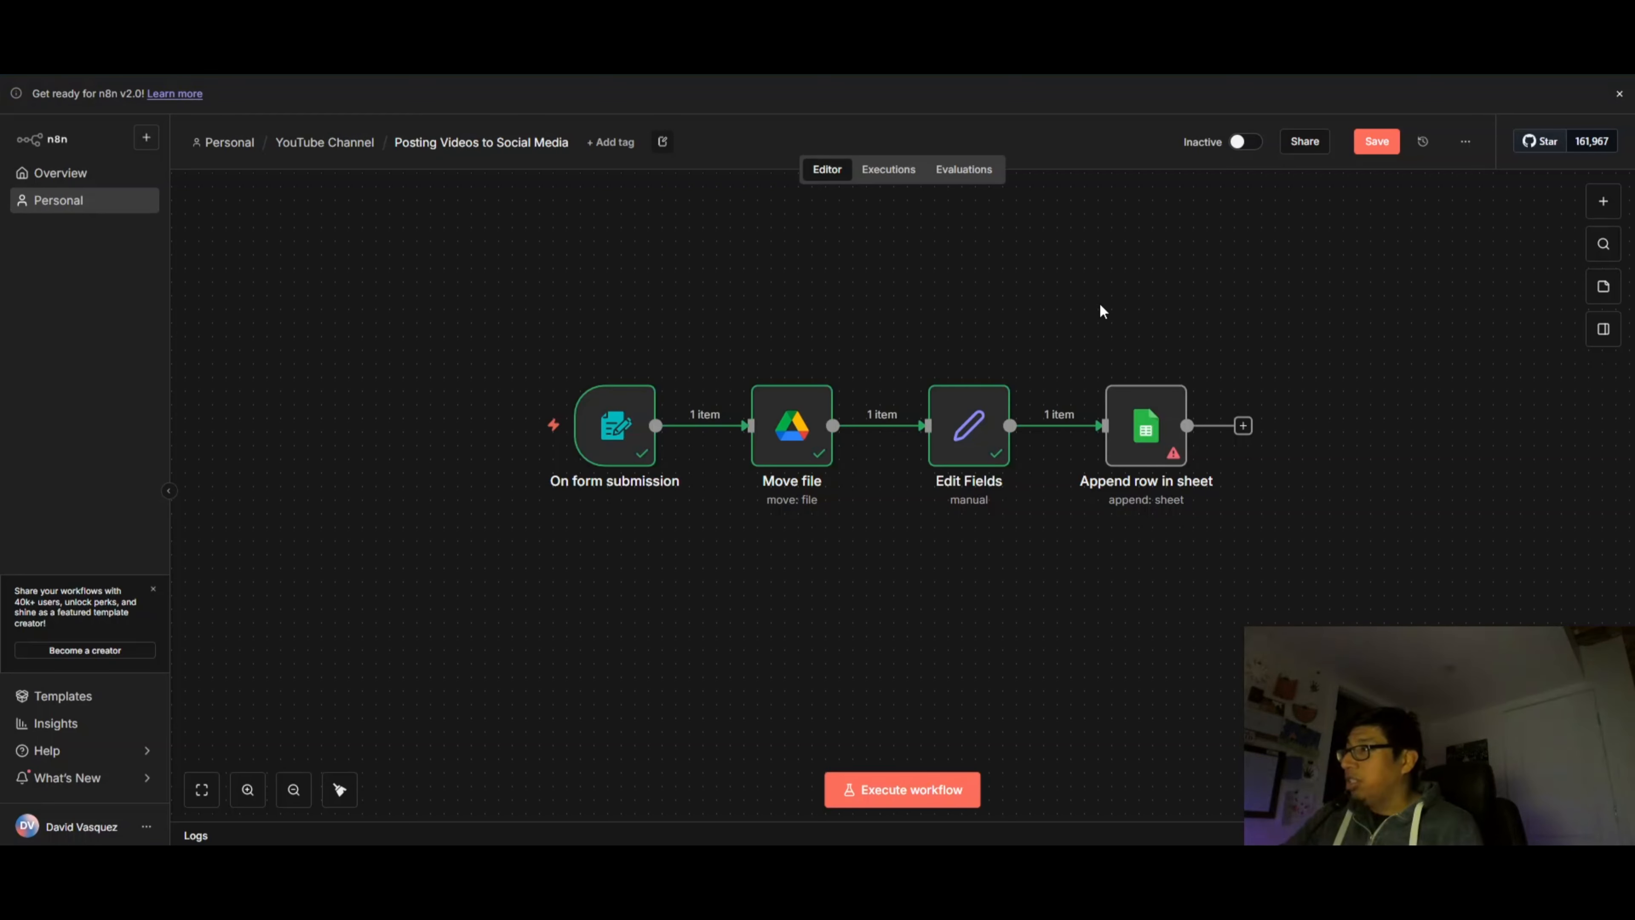
Back in n8n, set the Append row in sheet node's document to Video Posting Log and its sheet to Sheet1
{"action": "left_click_drag", "start_coordinate": [1093, 234], "coordinate": [1198, 628]}
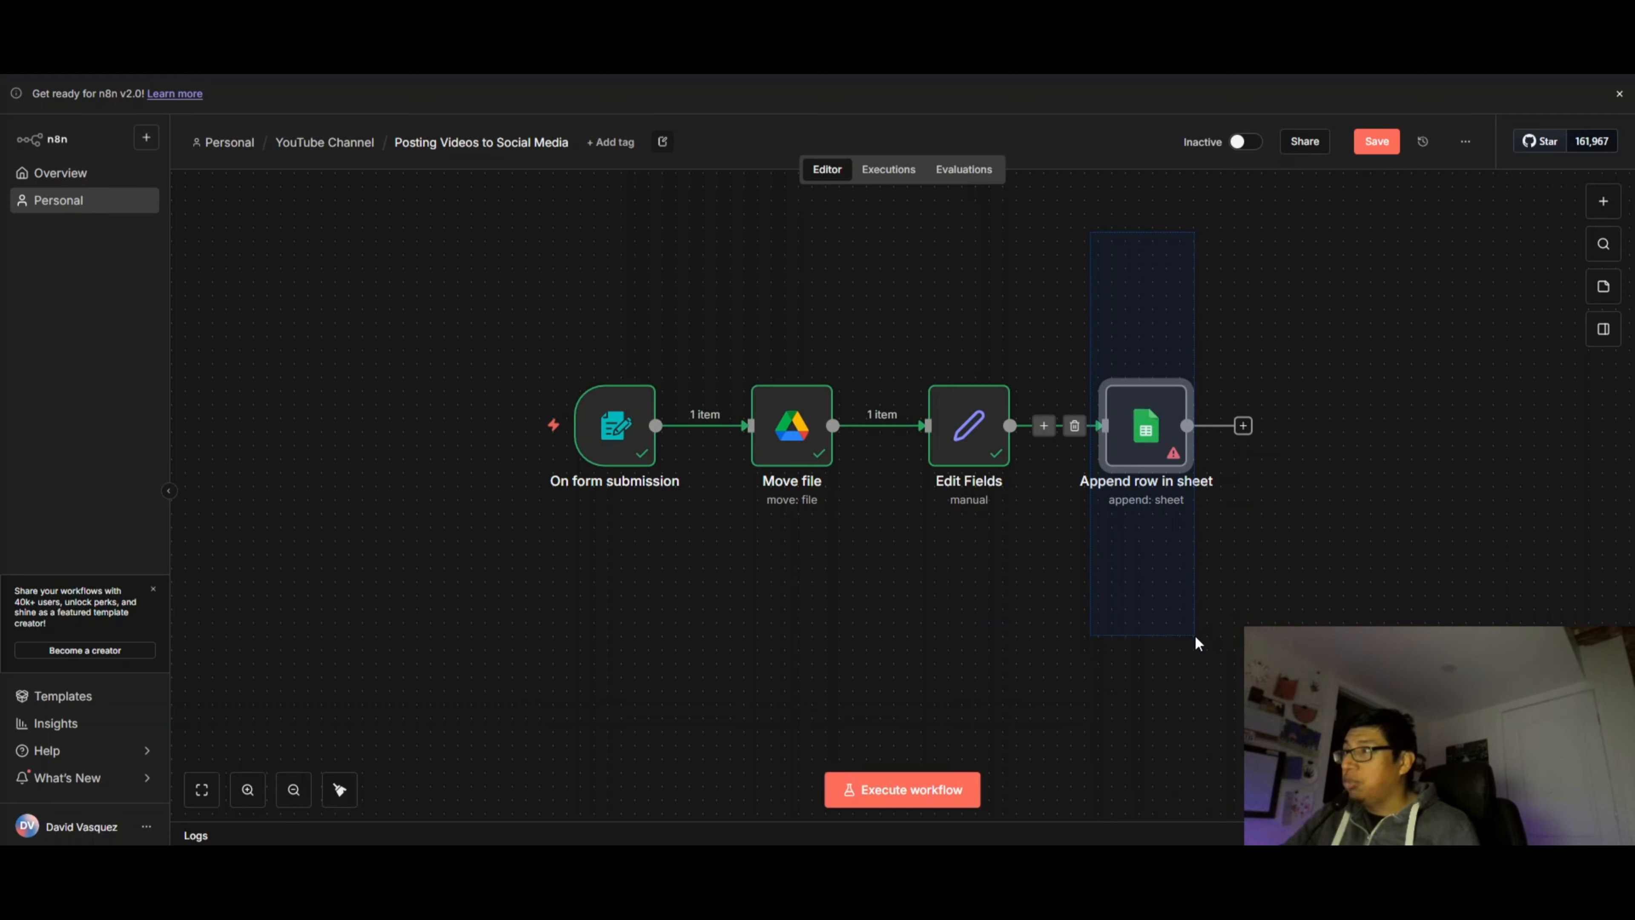
{"action": "left_click_drag", "start_coordinate": [1192, 654], "coordinate": [1198, 672]}
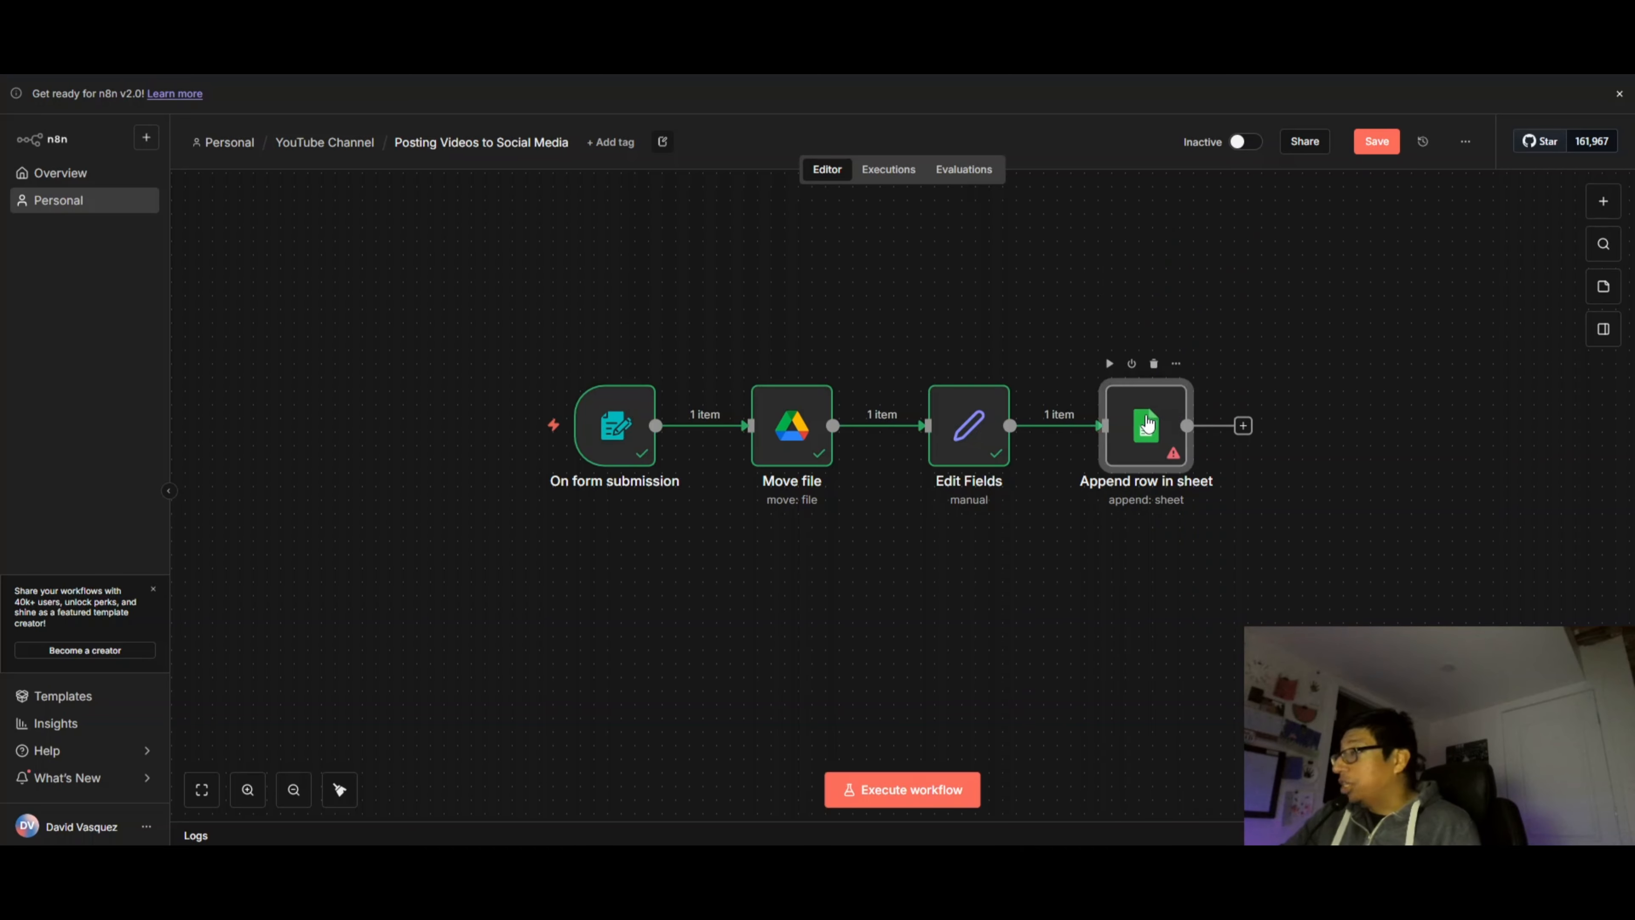
{"action": "double_click", "coordinate": [1157, 426]}
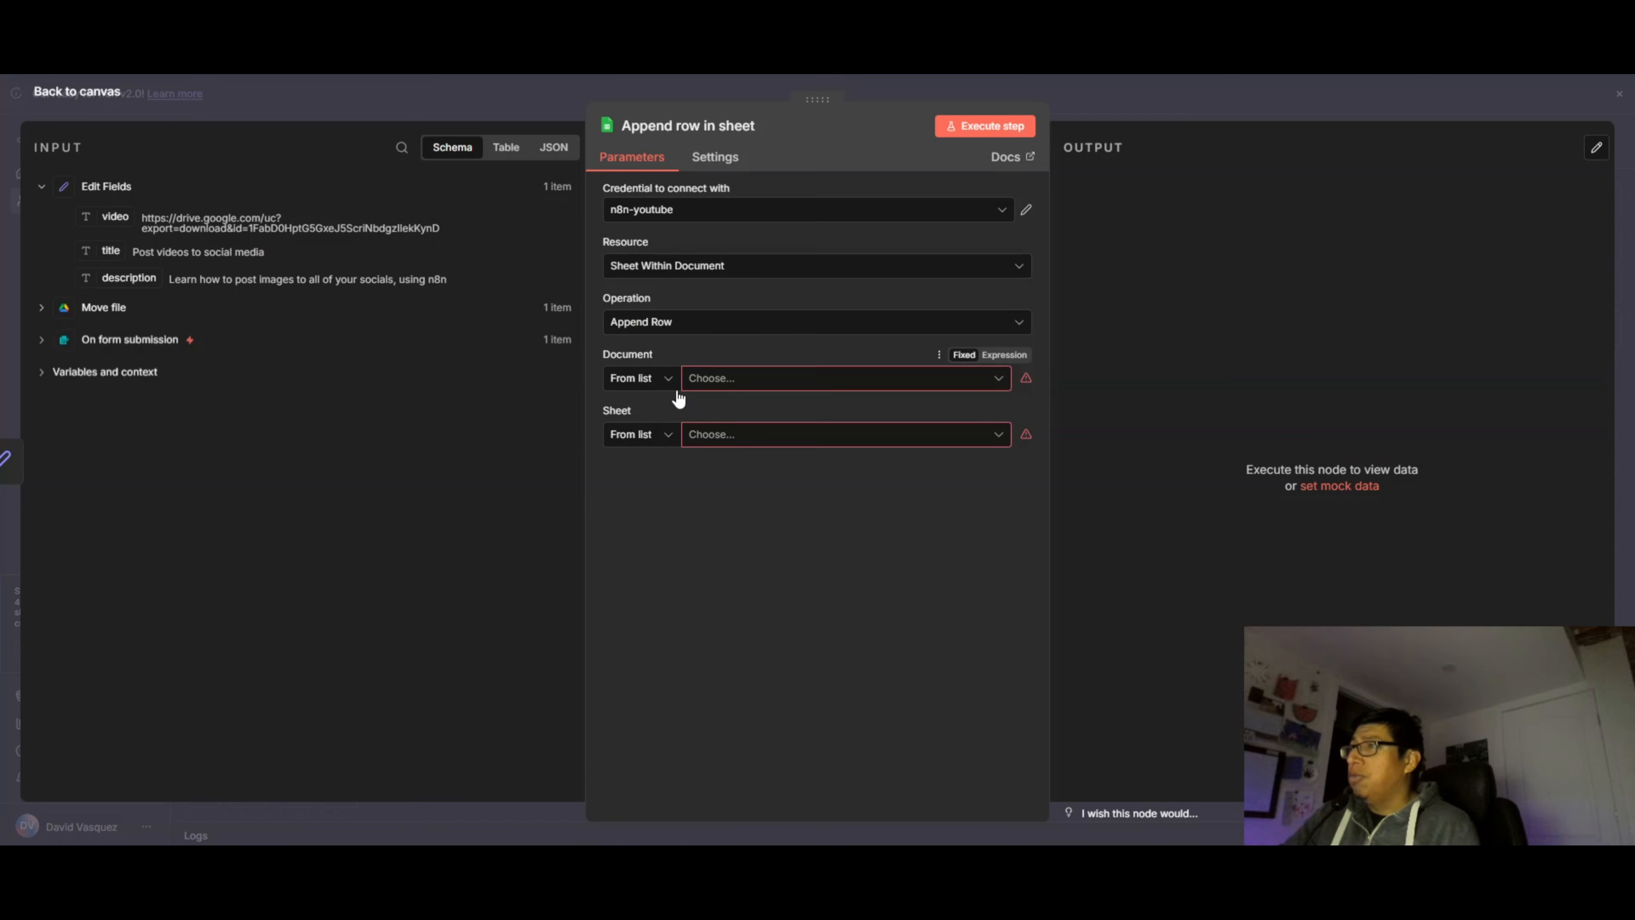
{"action": "left_click", "coordinate": [749, 381]}
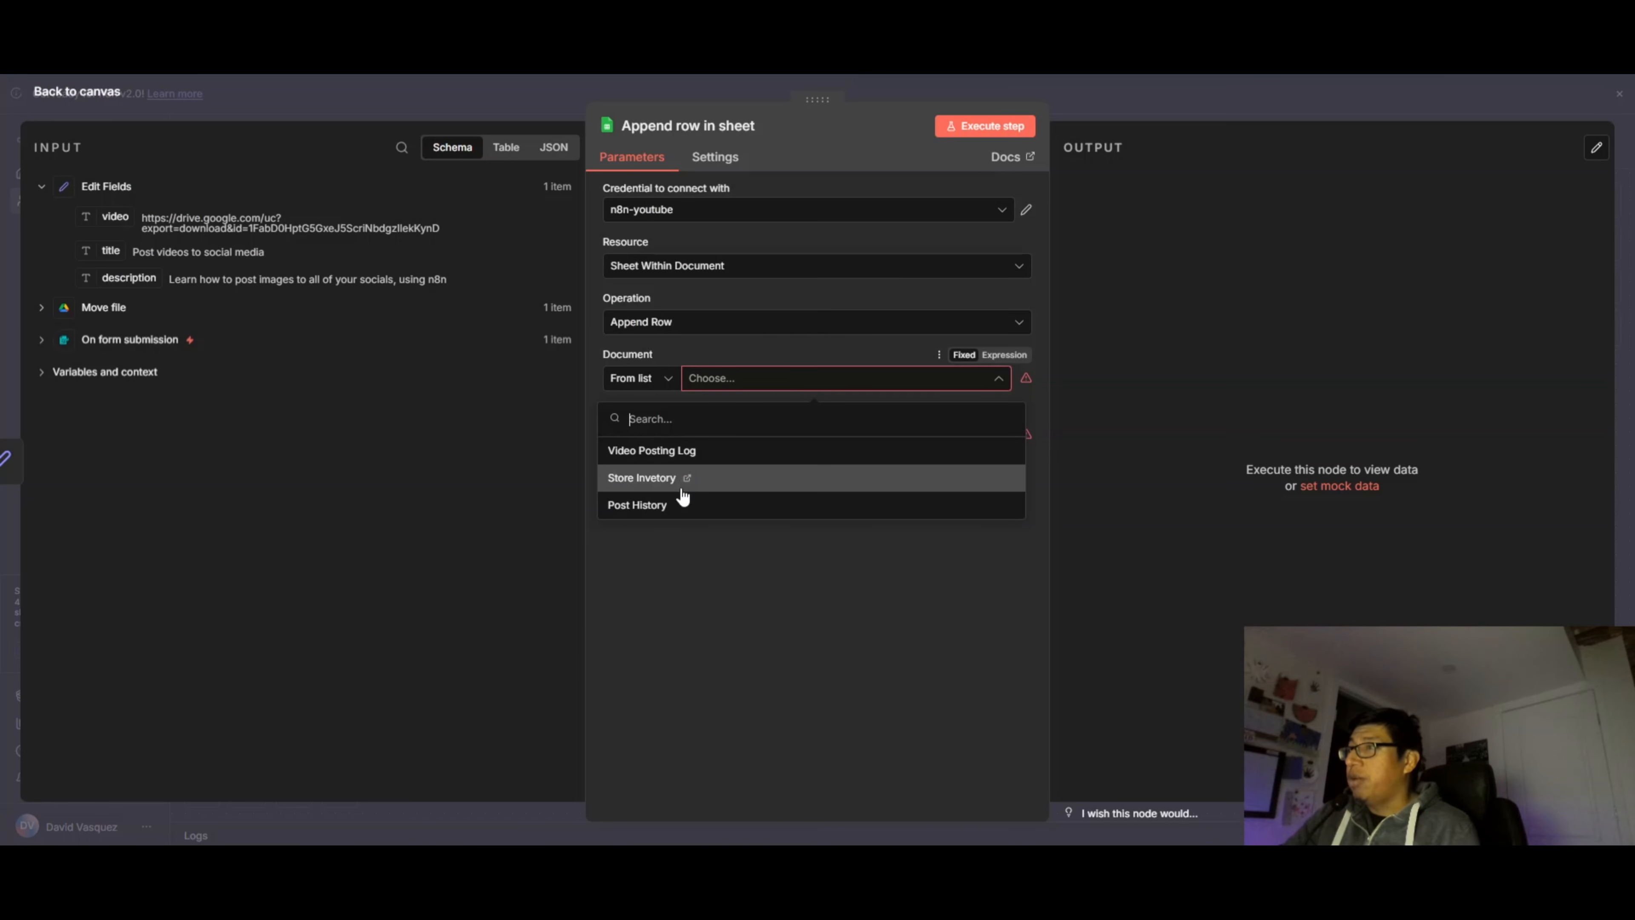
{"action": "left_click", "coordinate": [674, 455]}
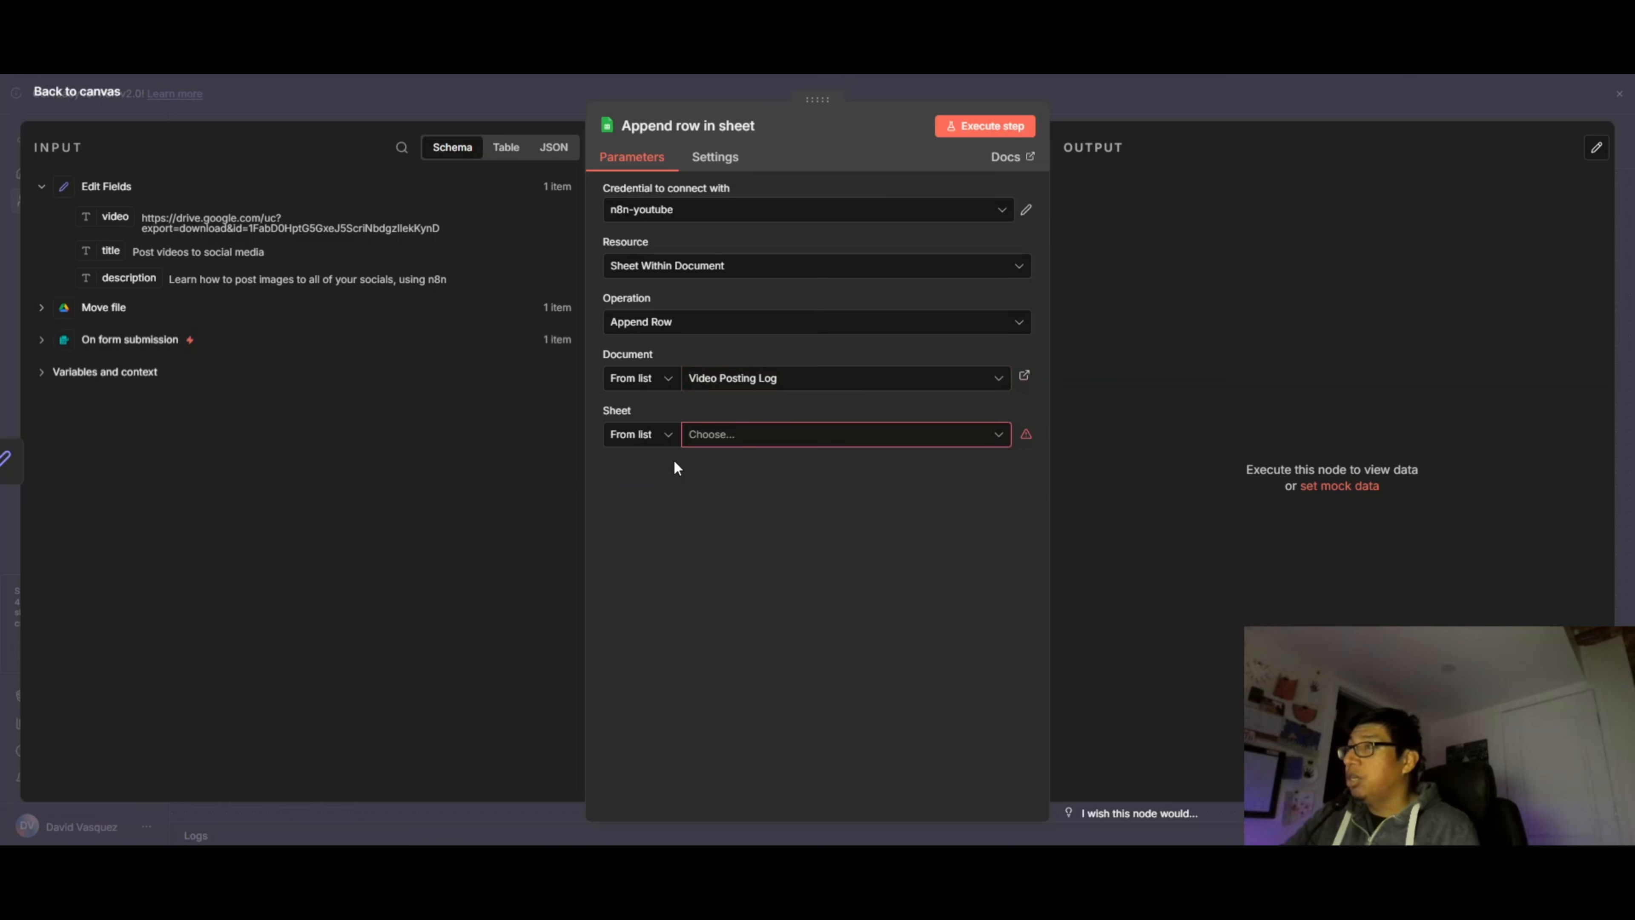
{"action": "left_click", "coordinate": [766, 444]}
{"action": "left_click", "coordinate": [694, 469]}
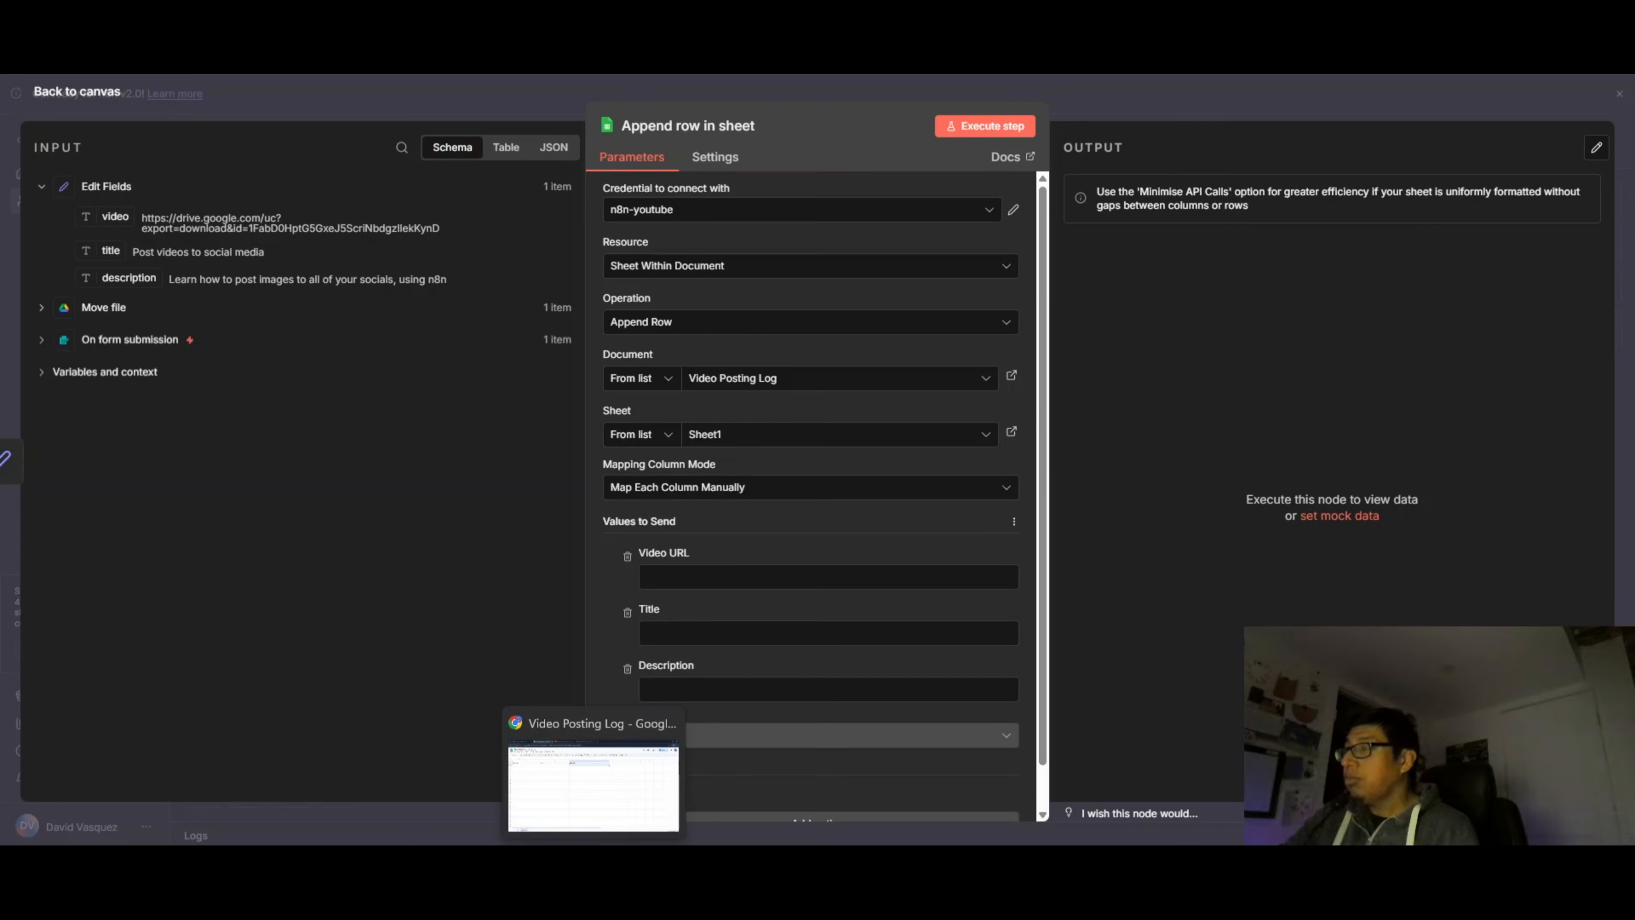
Map the Video URL, Title and Description columns to Edit Fields' video, title and description values, and save the workflow
{"action": "scroll", "coordinate": [789, 523], "scroll_direction": "down", "scroll_amount": 1}
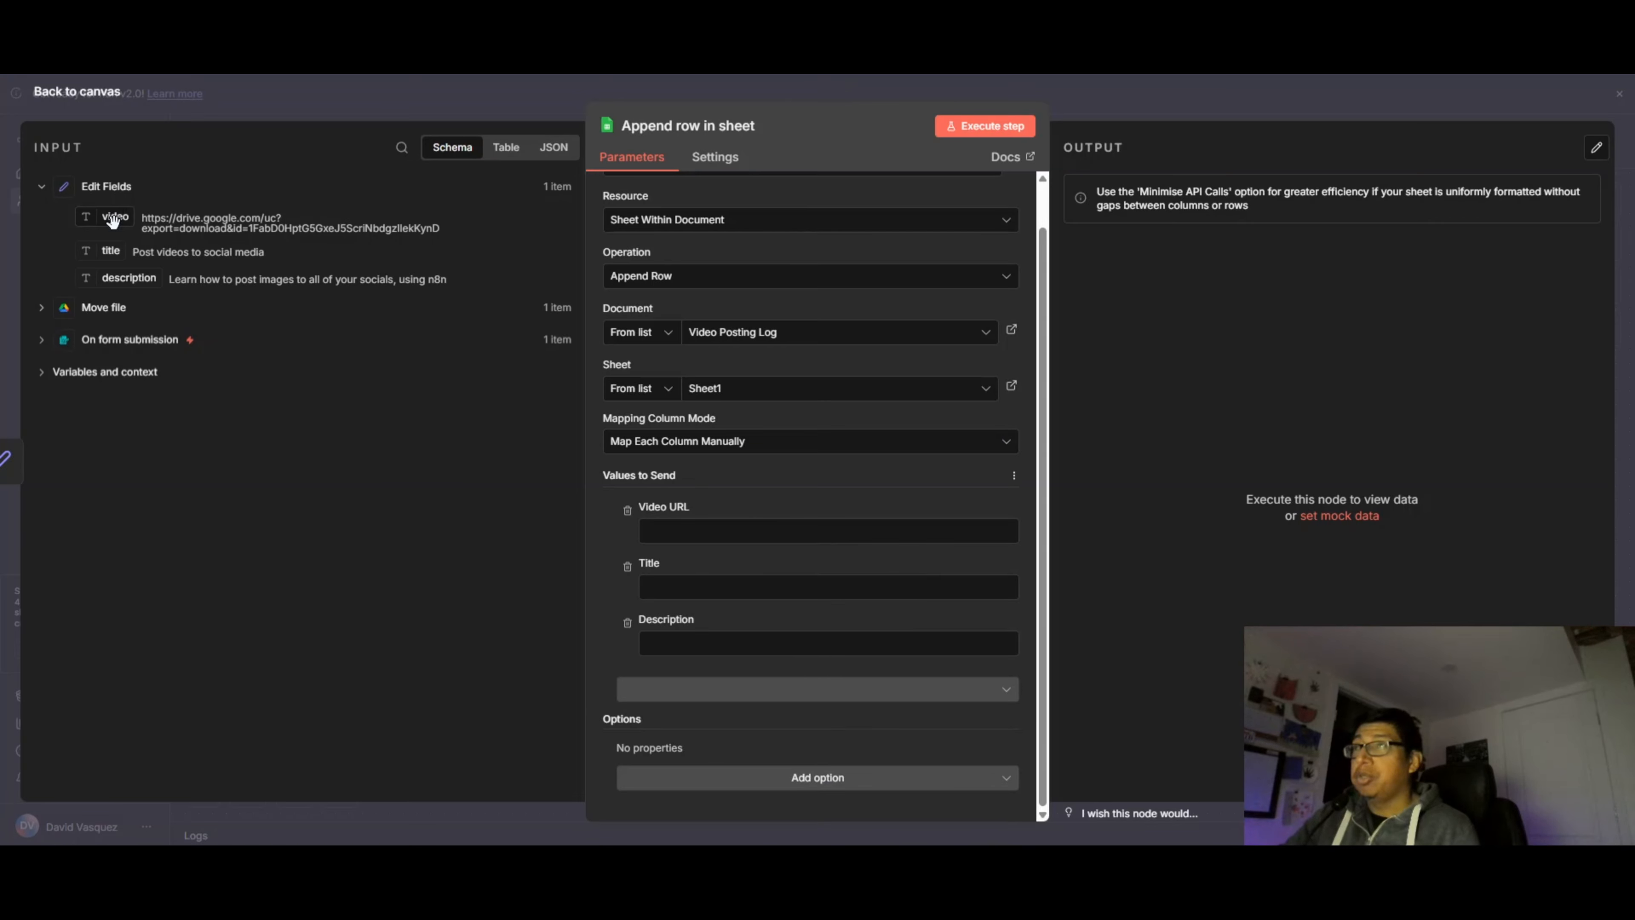
{"action": "left_click_drag", "start_coordinate": [113, 220], "coordinate": [663, 530]}
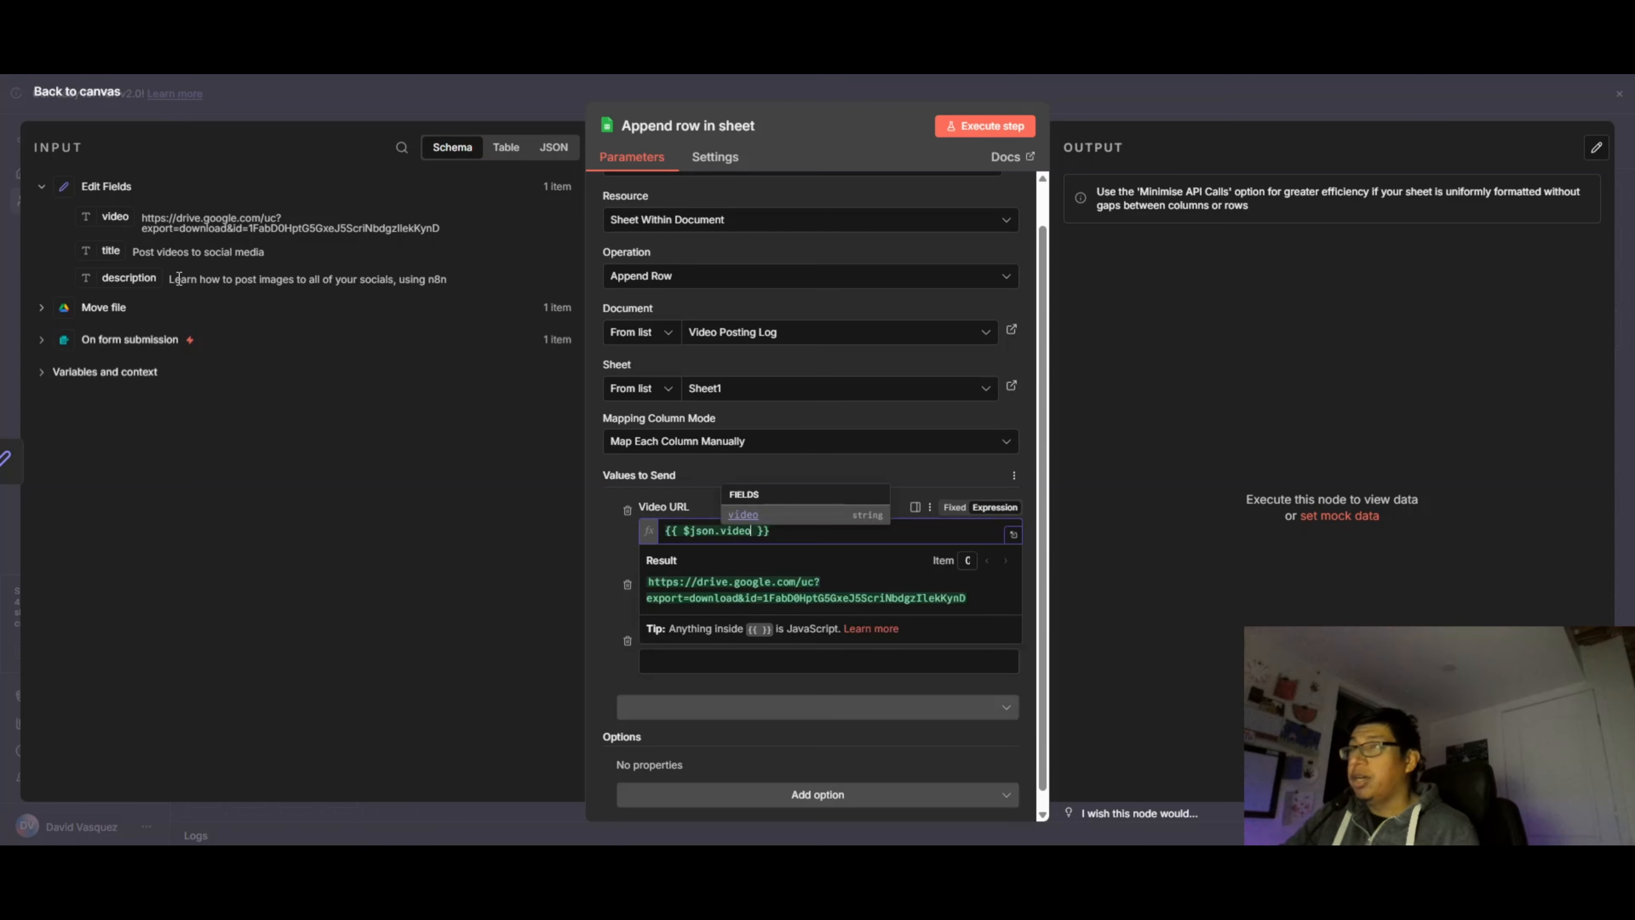
{"action": "left_click_drag", "start_coordinate": [111, 251], "coordinate": [702, 616]}
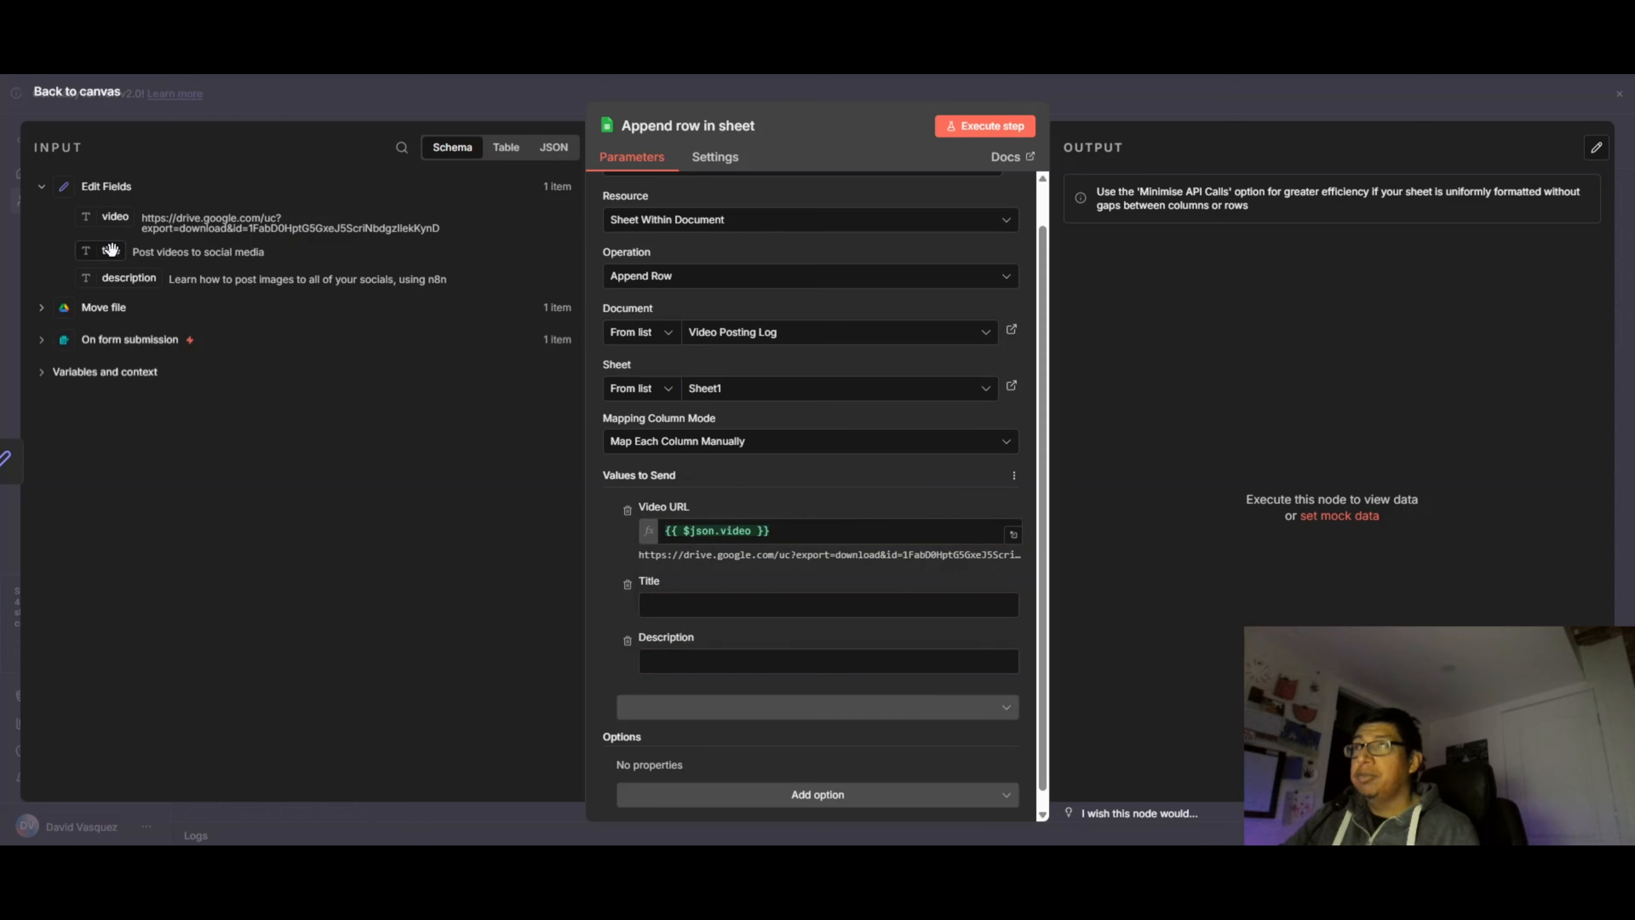
{"action": "left_click_drag", "start_coordinate": [111, 249], "coordinate": [657, 607]}
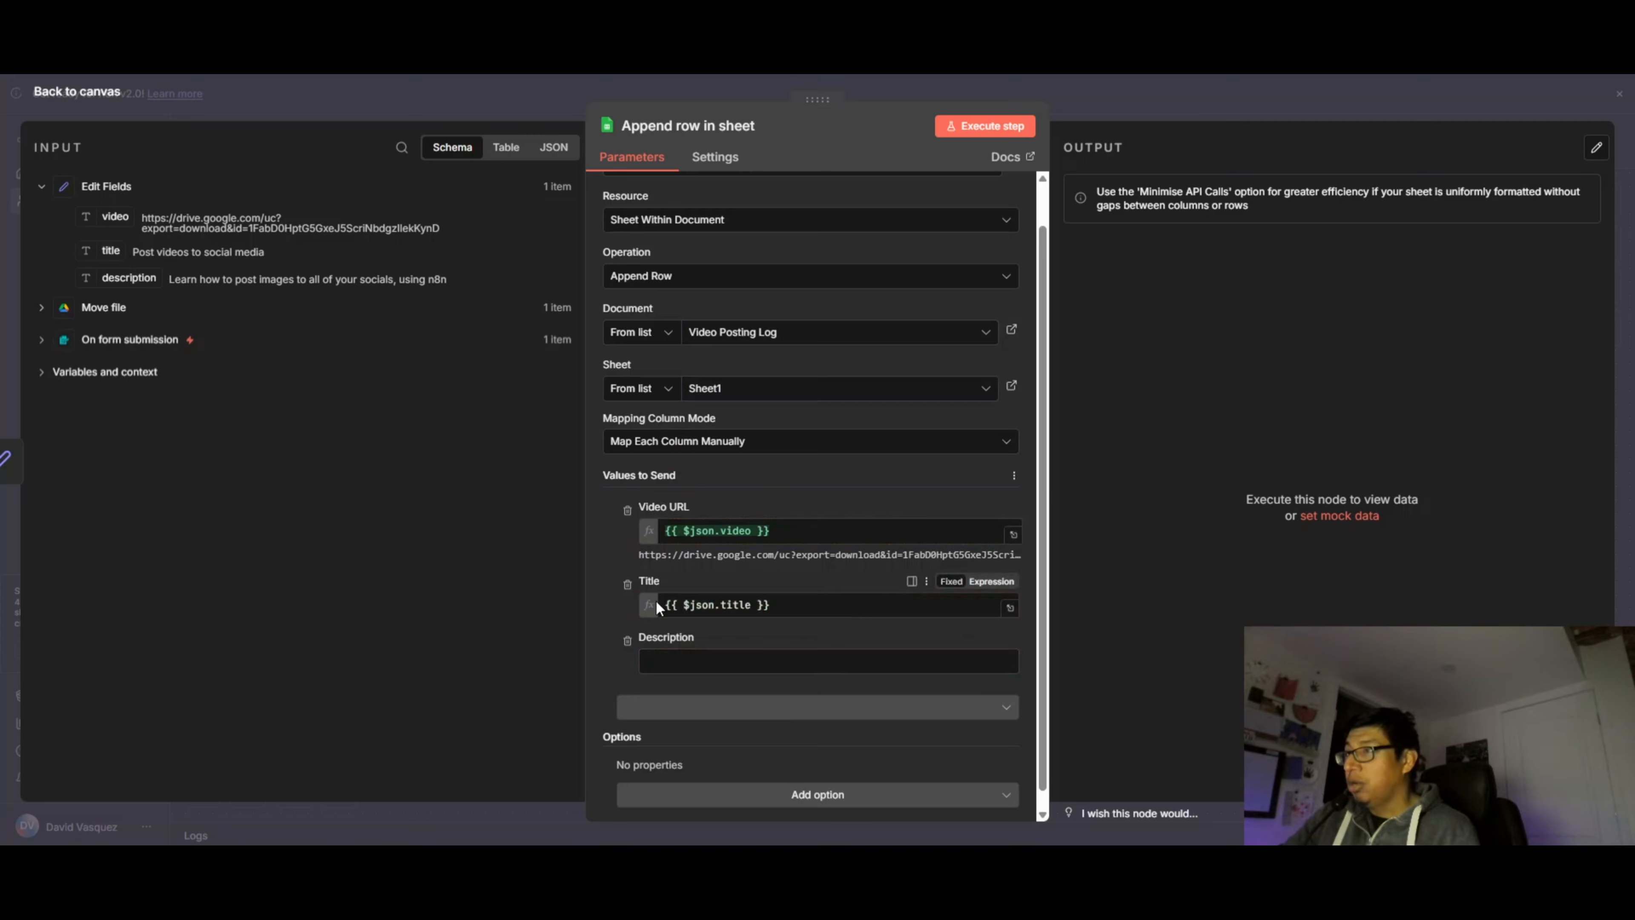
{"action": "left_click_drag", "start_coordinate": [129, 278], "coordinate": [680, 677]}
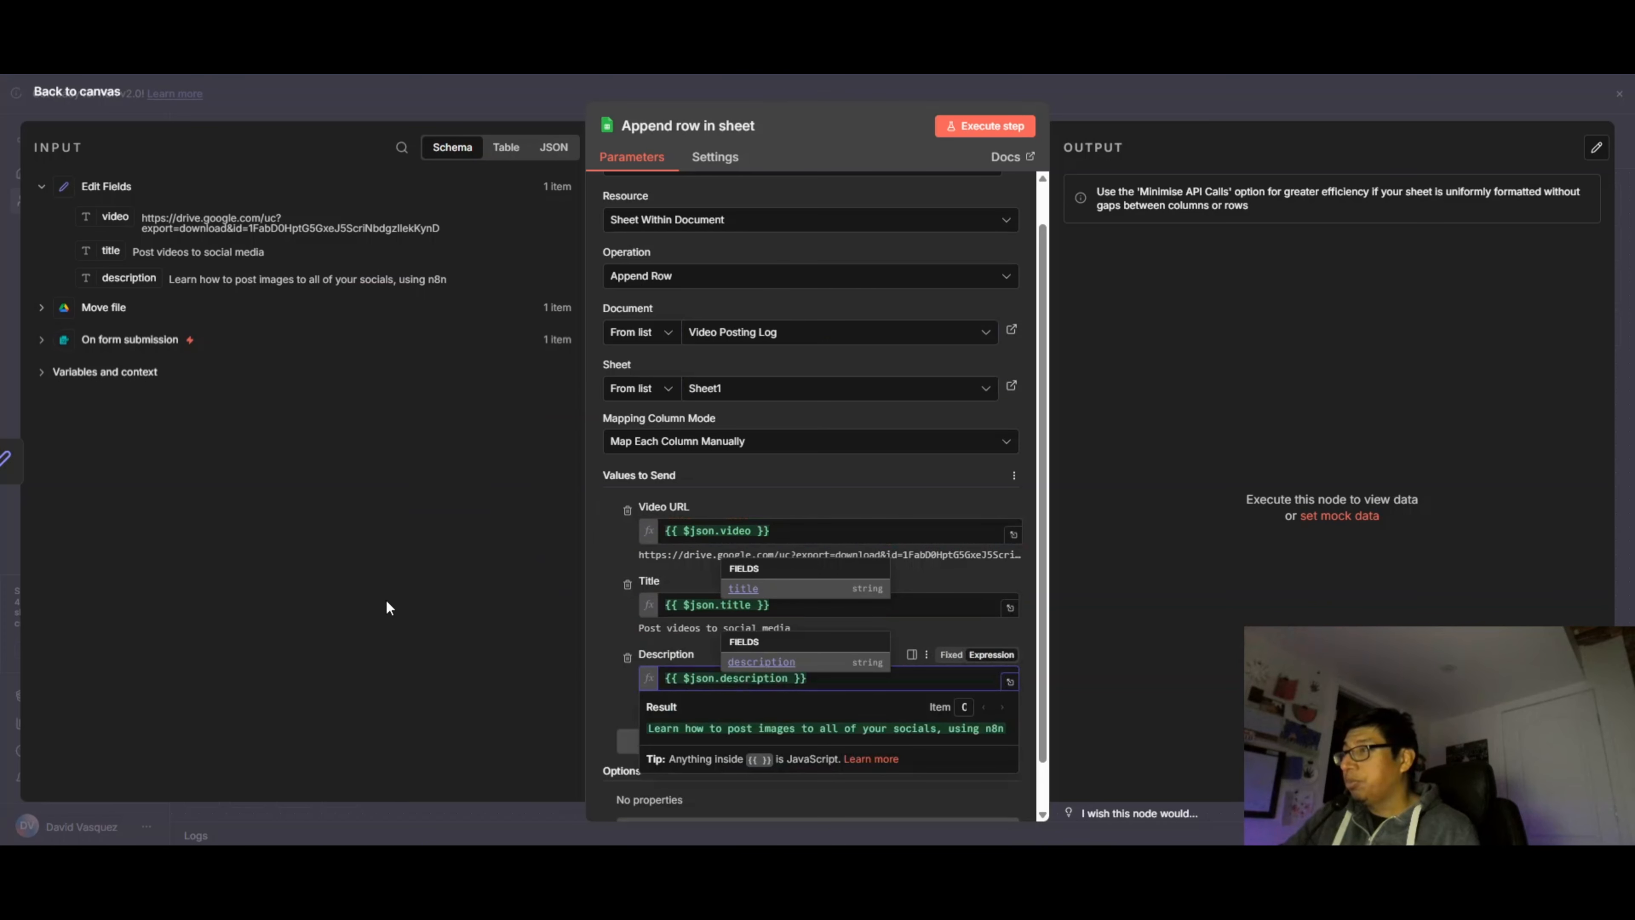
{"action": "left_click", "coordinate": [348, 552]}
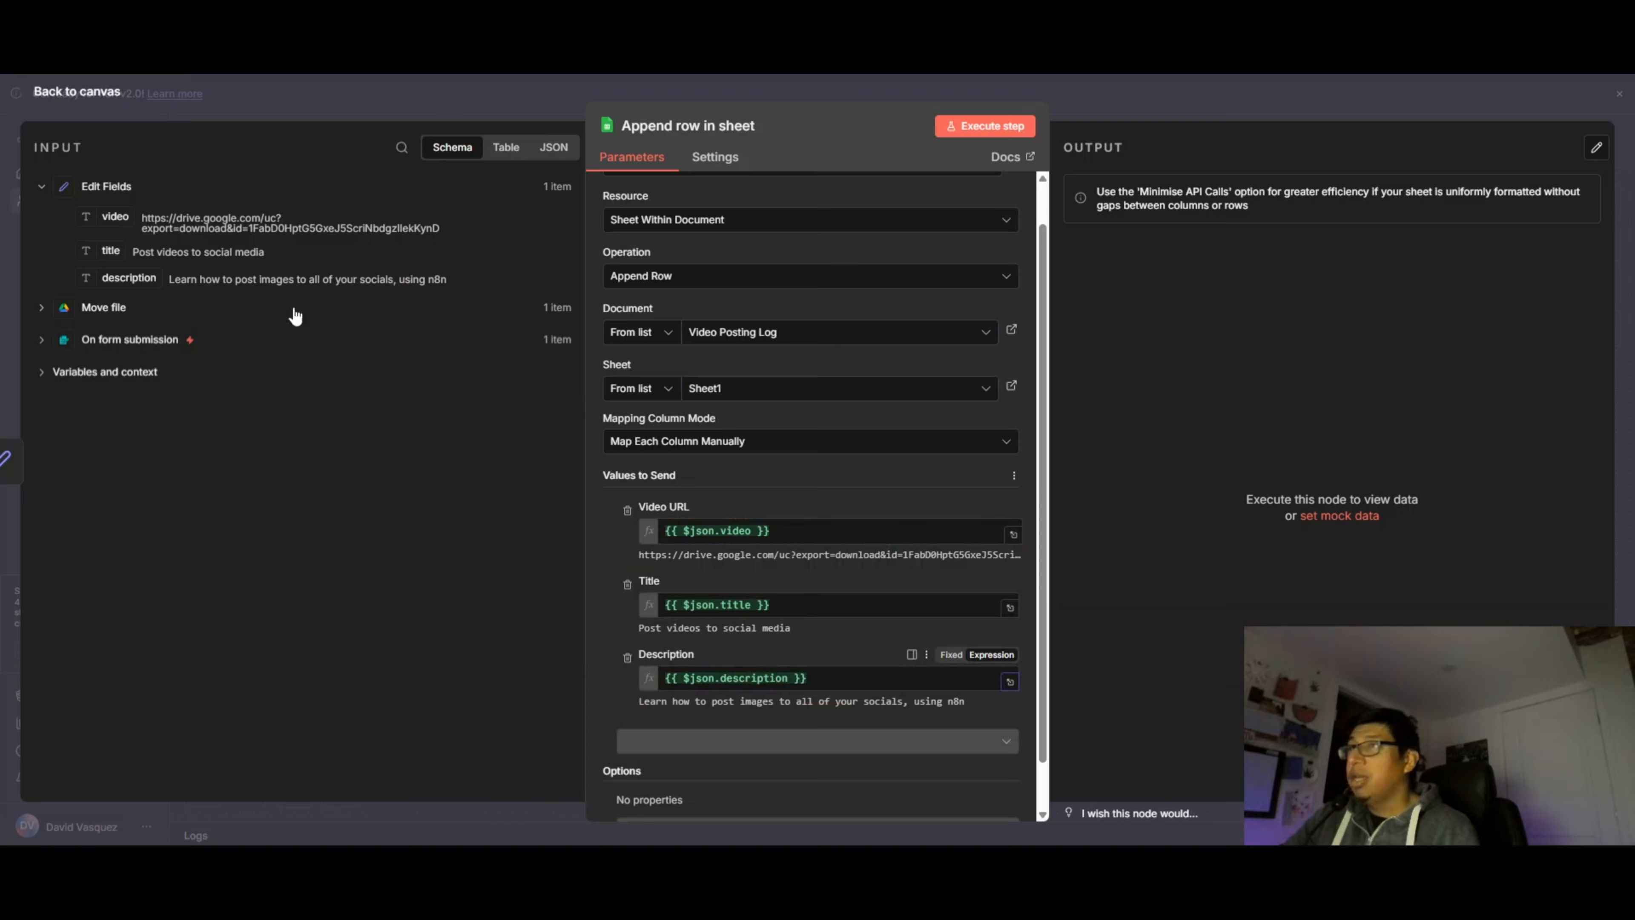
{"action": "left_click", "coordinate": [97, 103]}
{"action": "left_click", "coordinate": [1378, 147]}
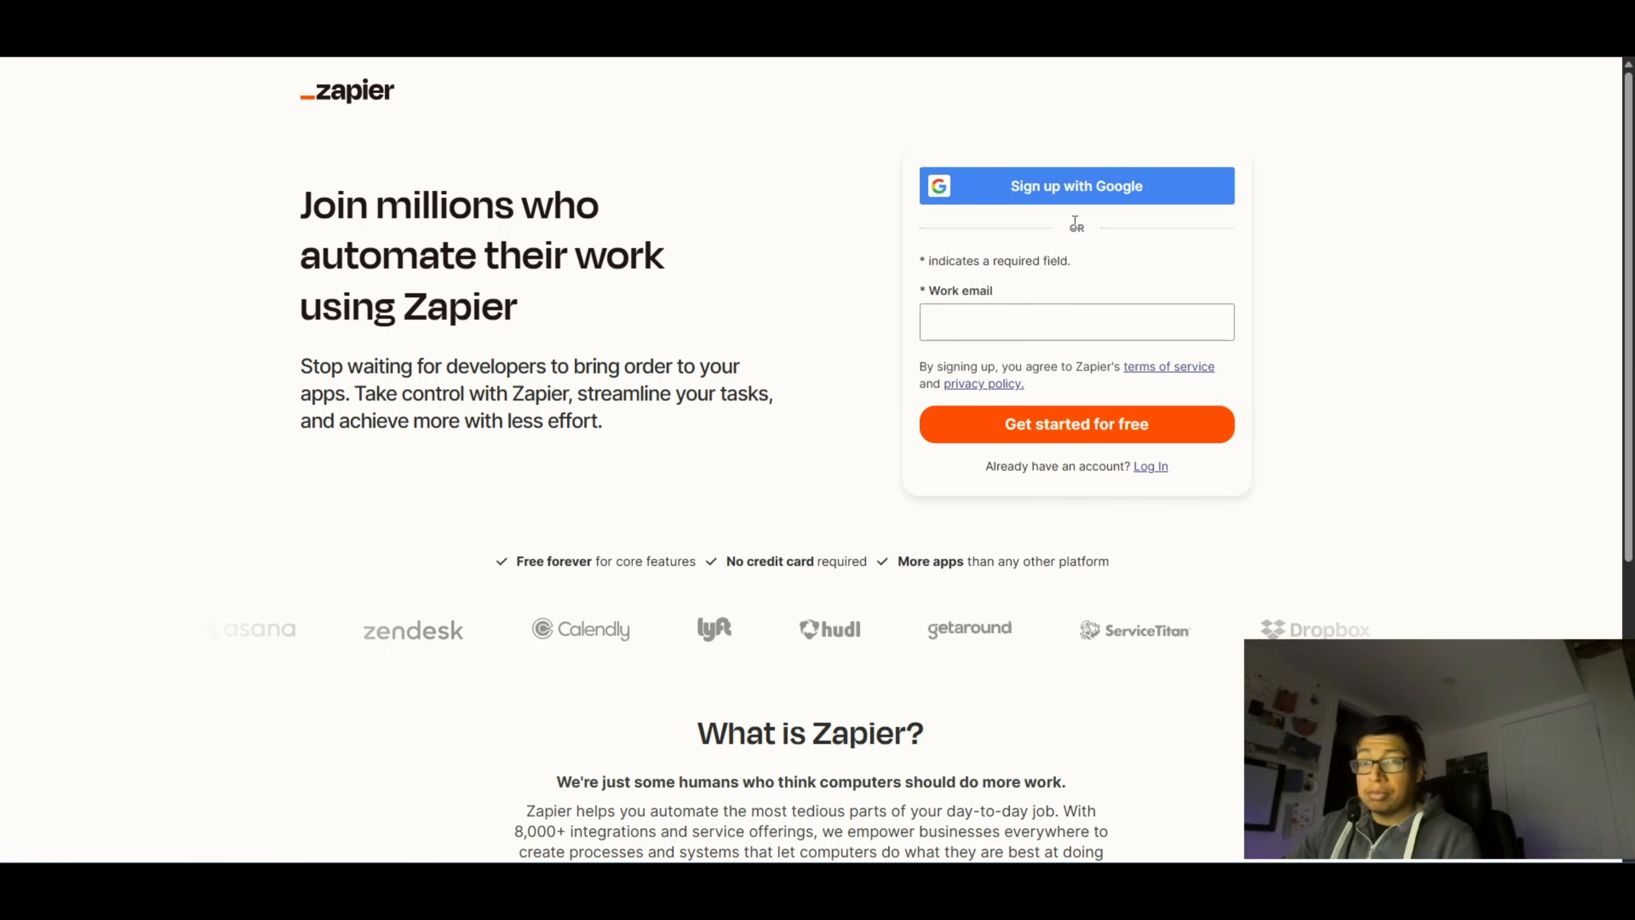
Sign up for Zapier with the existing Google account and allow it to access the account's profile information
{"action": "left_click", "coordinate": [1066, 199]}
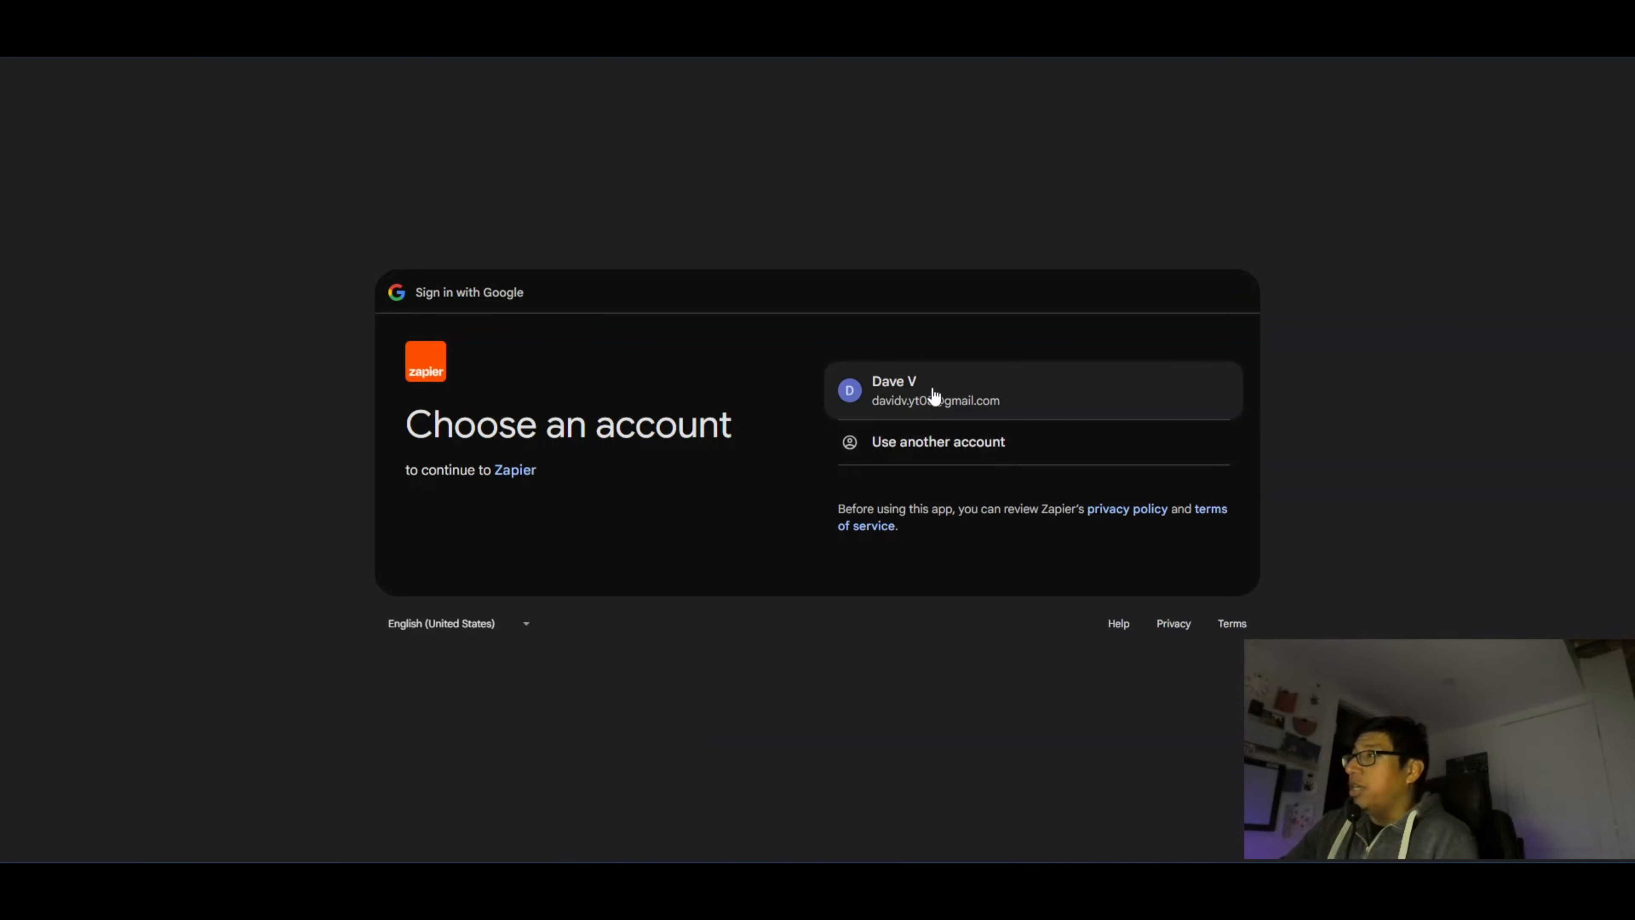
{"action": "left_click", "coordinate": [935, 391]}
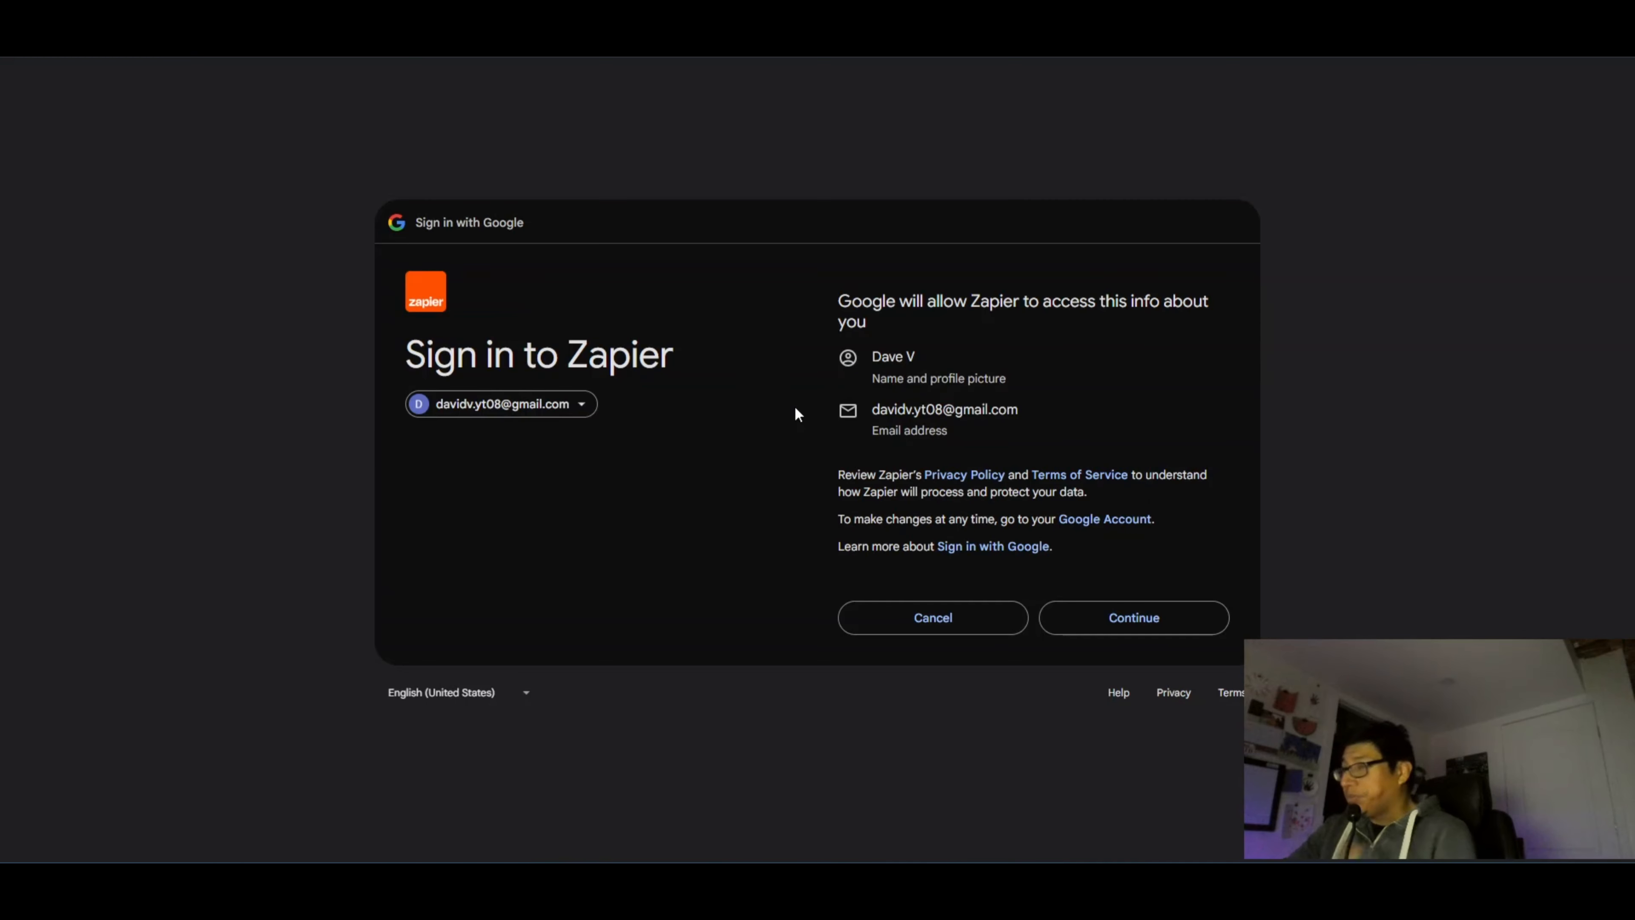
{"action": "left_click", "coordinate": [1145, 630]}
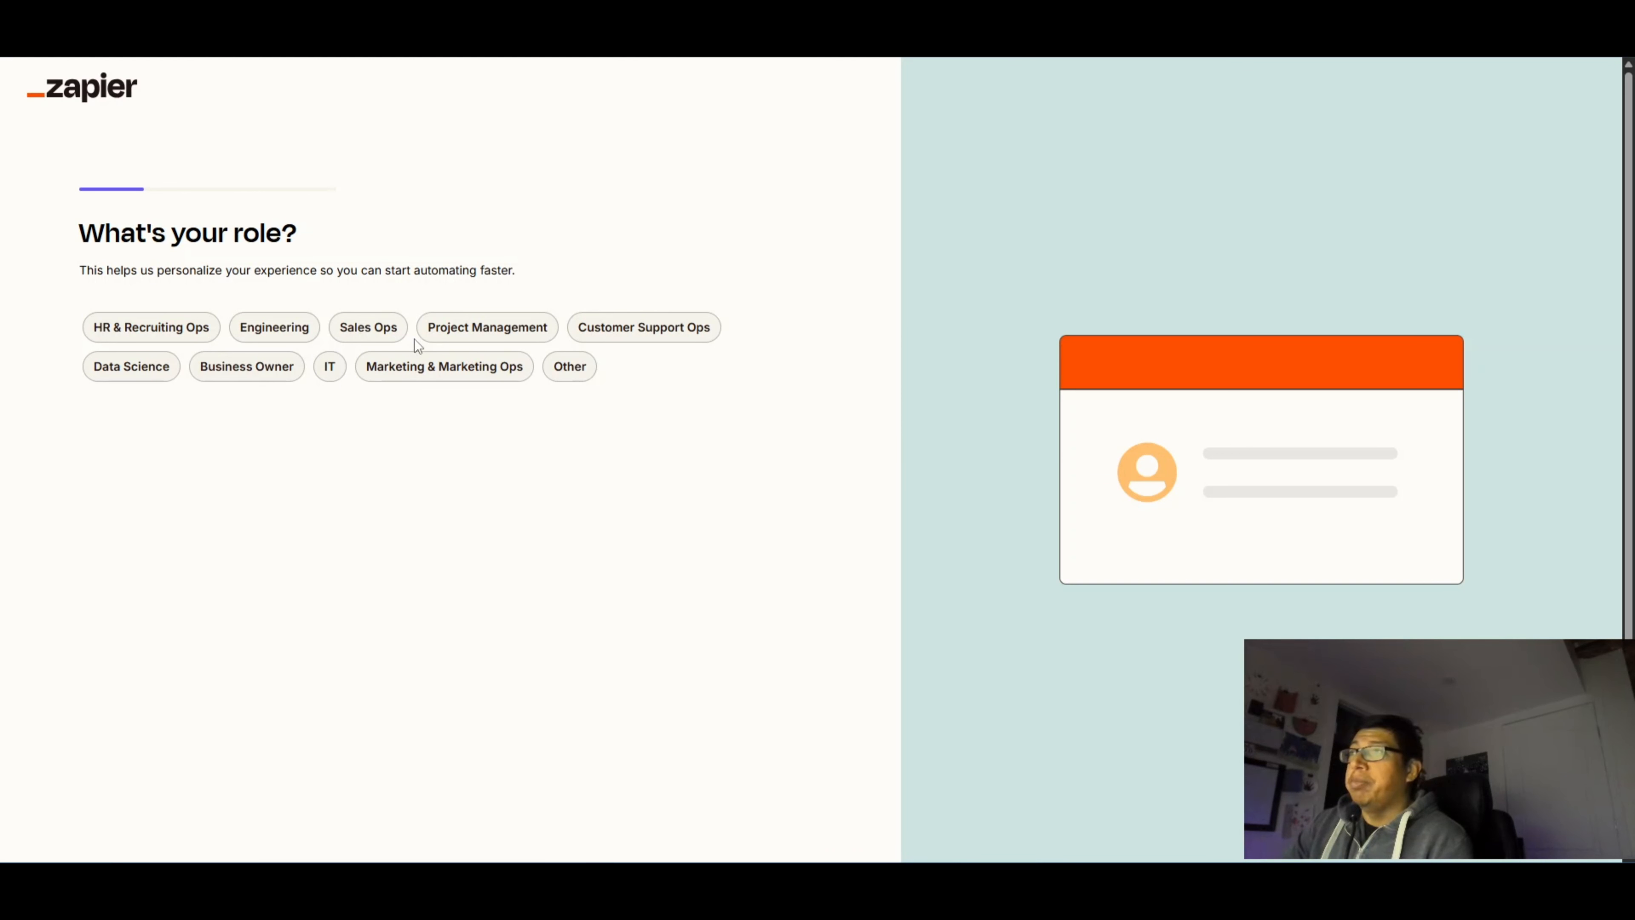
Answer the onboarding questions with the role IT and company size 1-49, and skip the app selection
{"action": "left_click", "coordinate": [376, 367]}
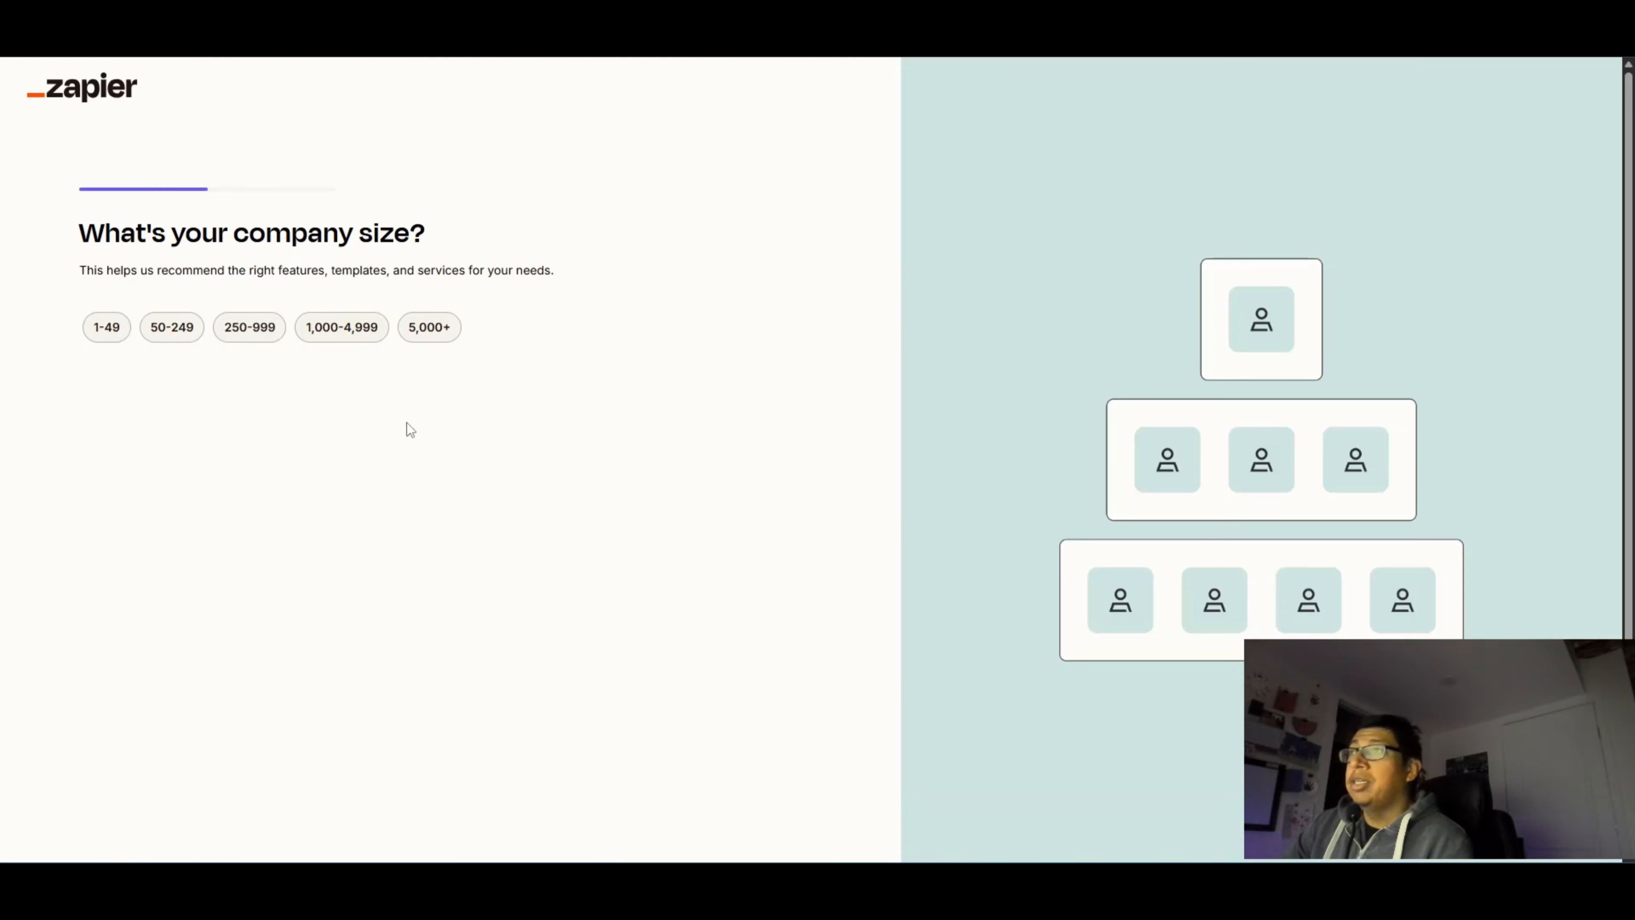
{"action": "left_click", "coordinate": [107, 328]}
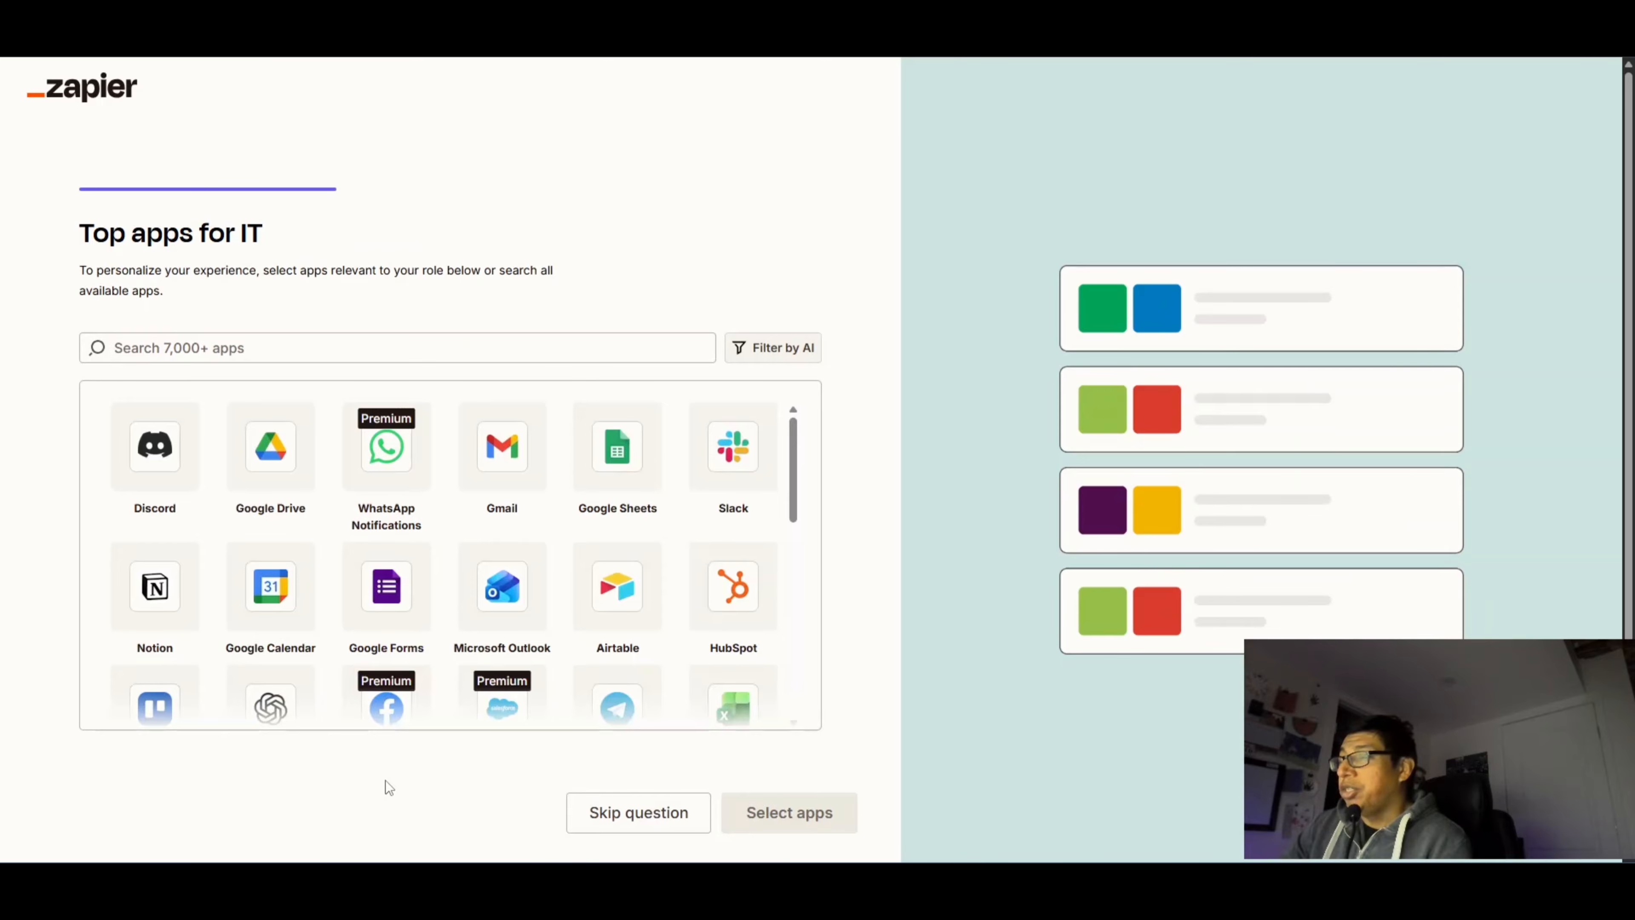
{"action": "left_click", "coordinate": [625, 828]}
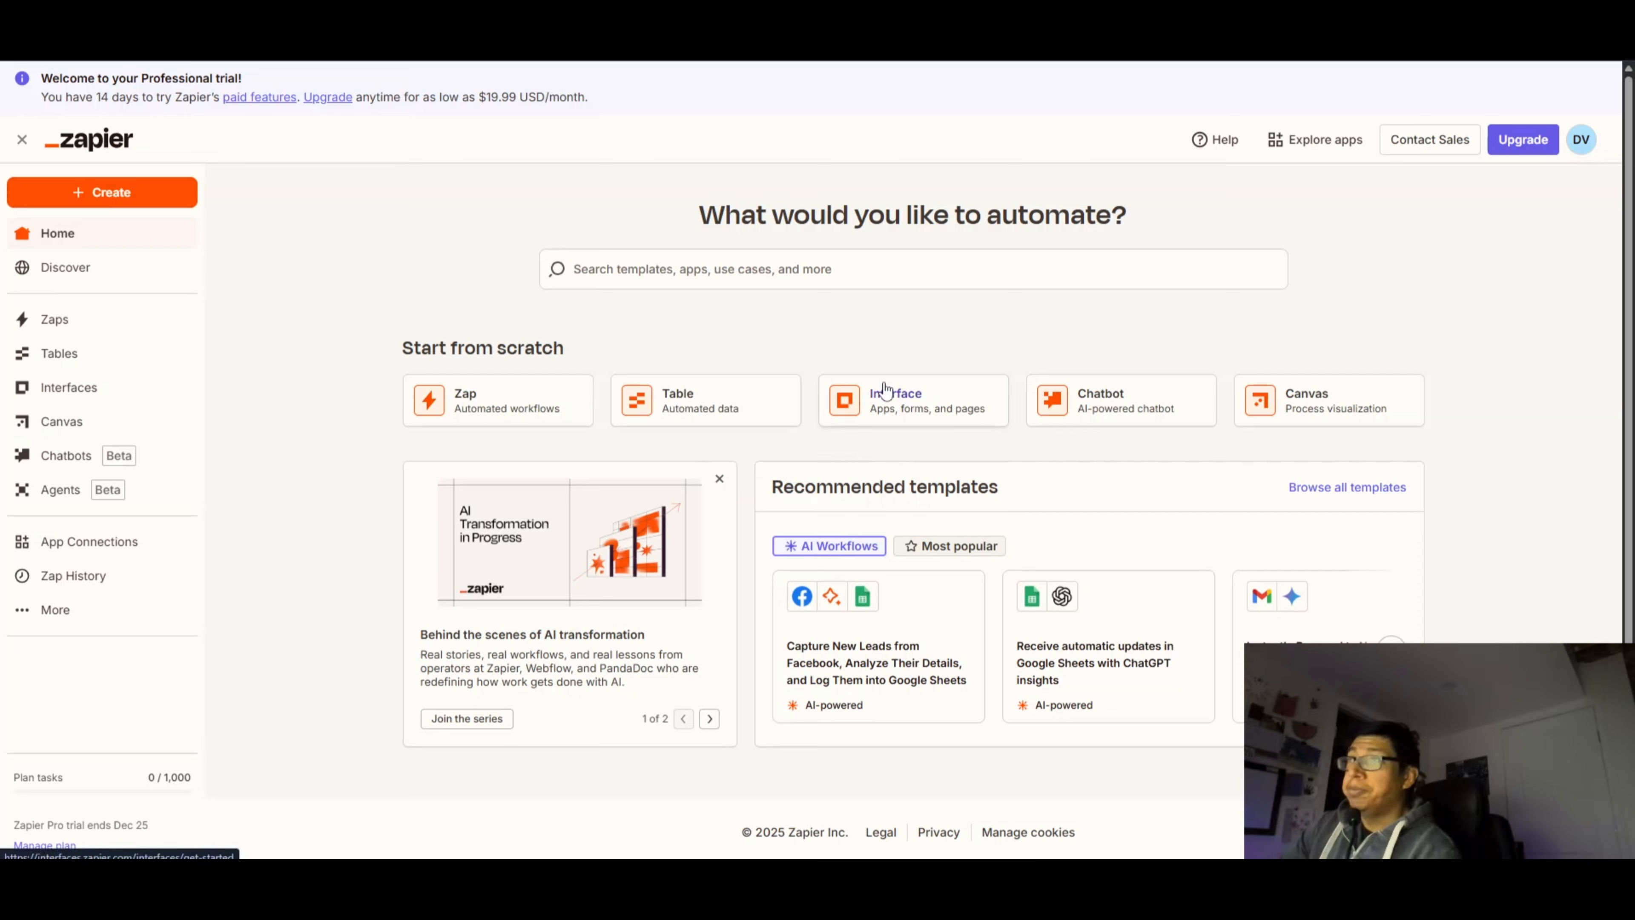
Create a new blank Zap for an automated workflow
{"action": "left_click", "coordinate": [111, 202]}
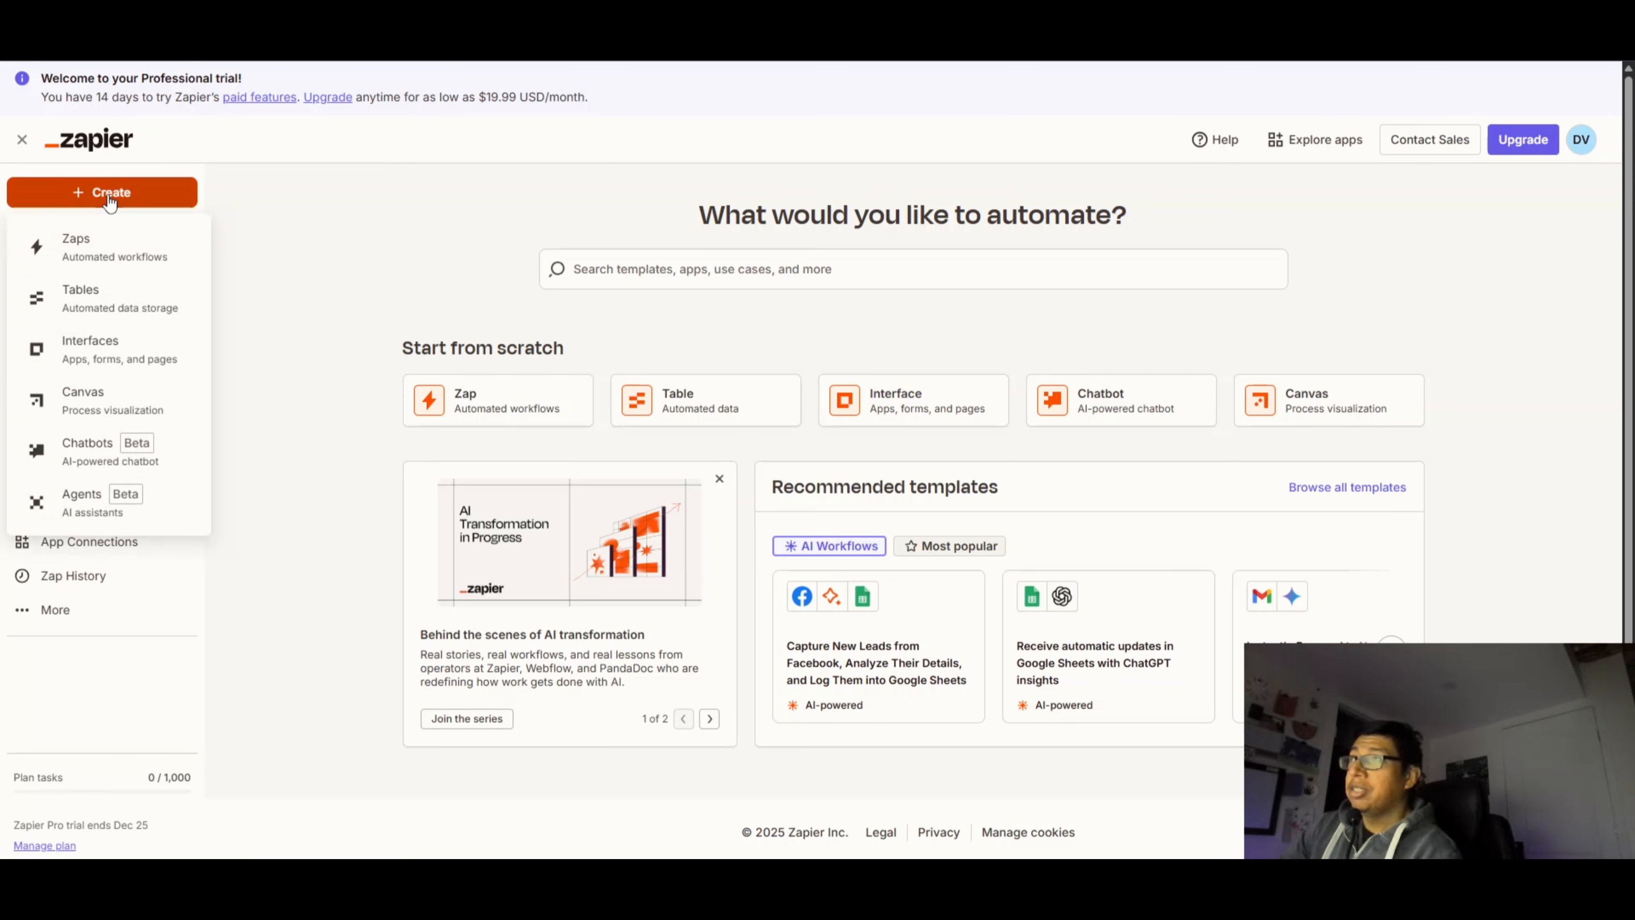
{"action": "left_click", "coordinate": [94, 258]}
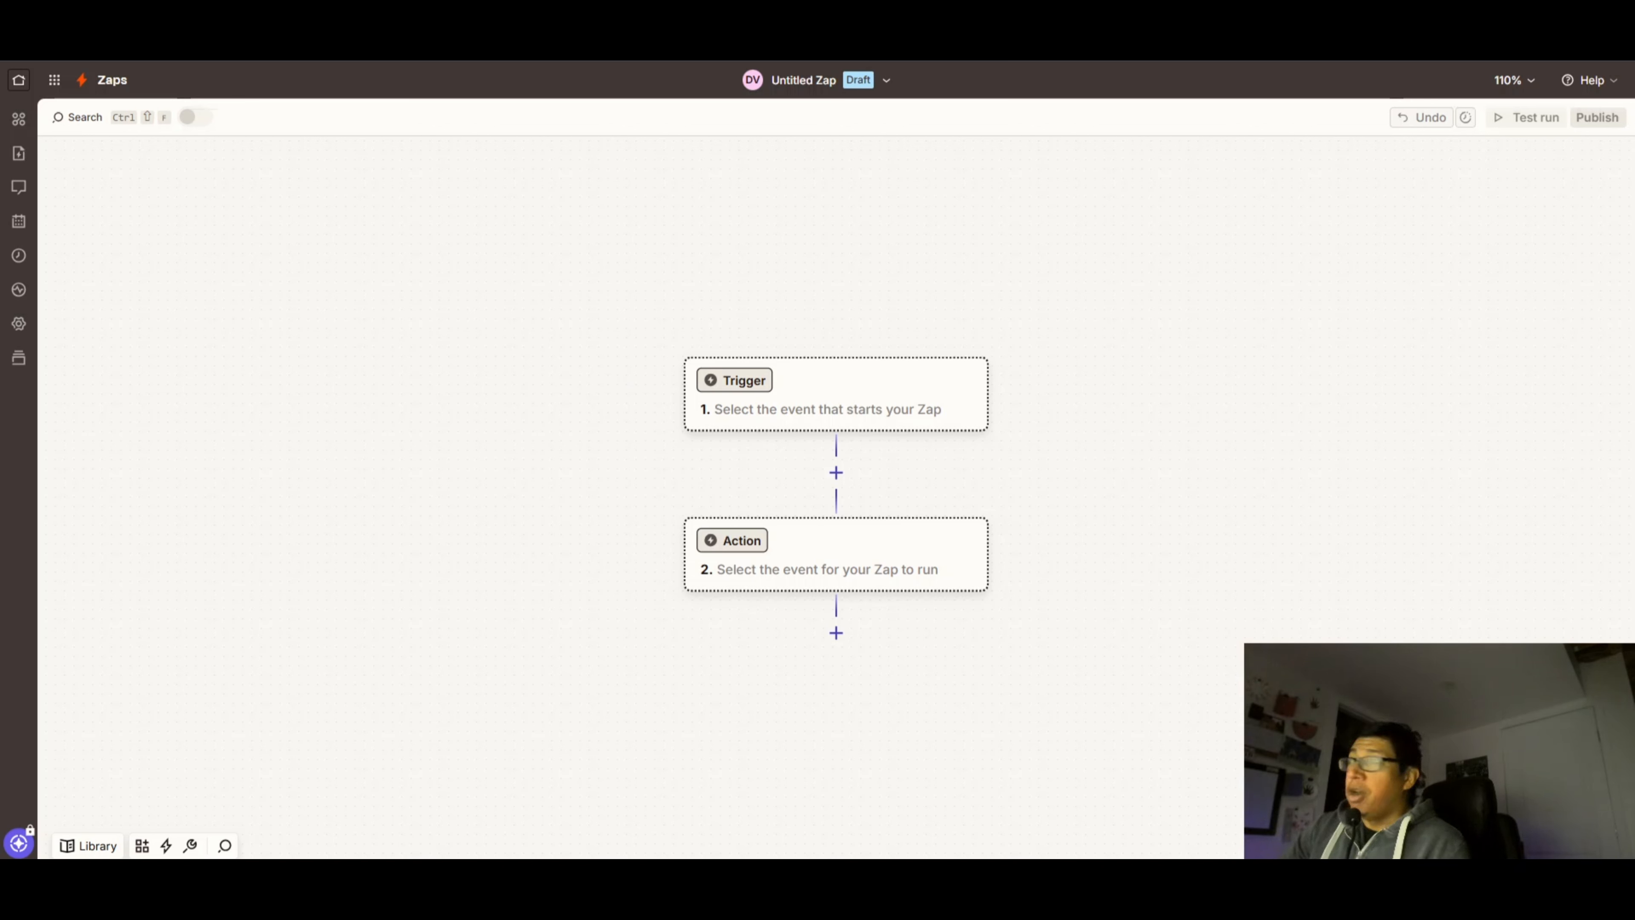
Switch to the Buffer website, start a free account sign-up and fill in the account's e-mail
{"action": "left_click", "coordinate": [692, 14]}
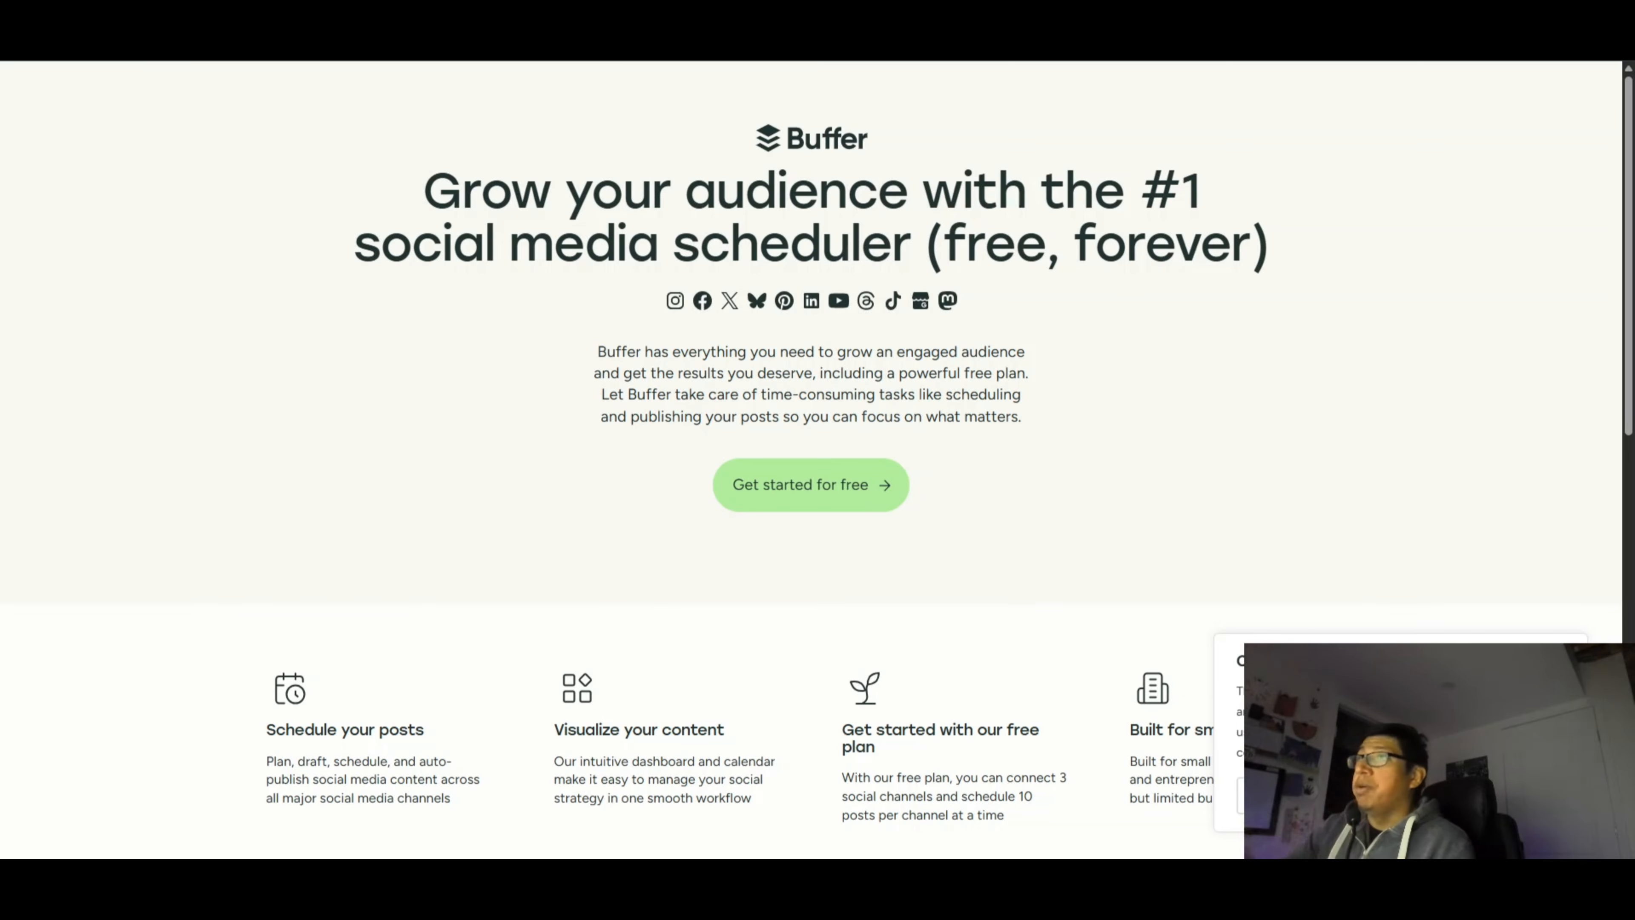
{"action": "left_click", "coordinate": [775, 478]}
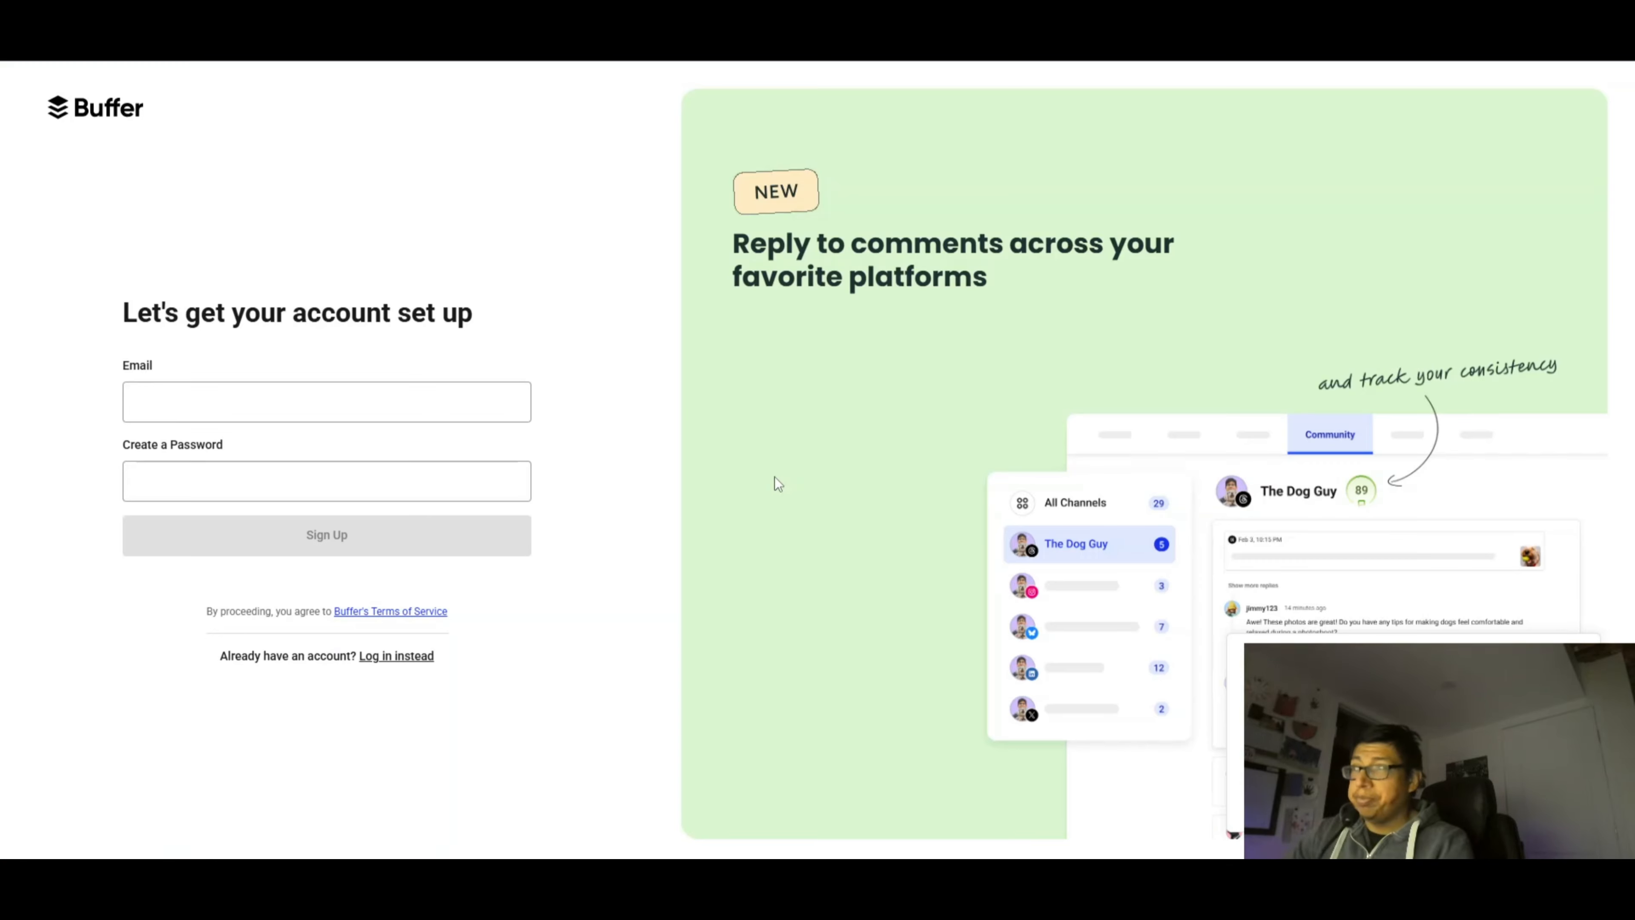
{"action": "left_click", "coordinate": [349, 403]}
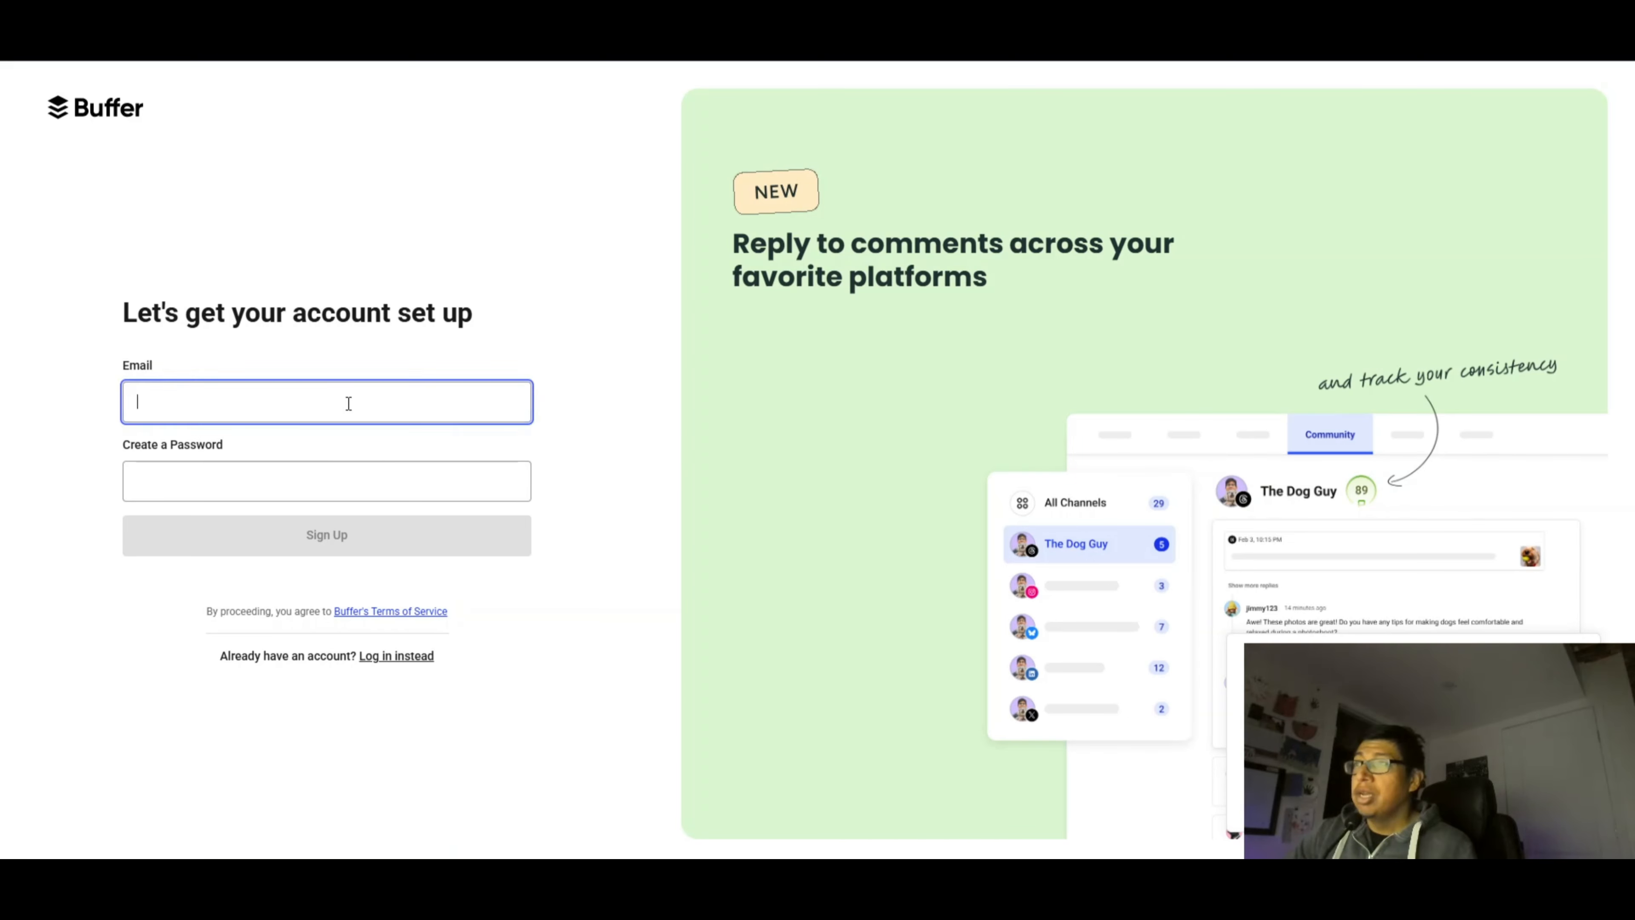
{"action": "left_click", "coordinate": [321, 452]}
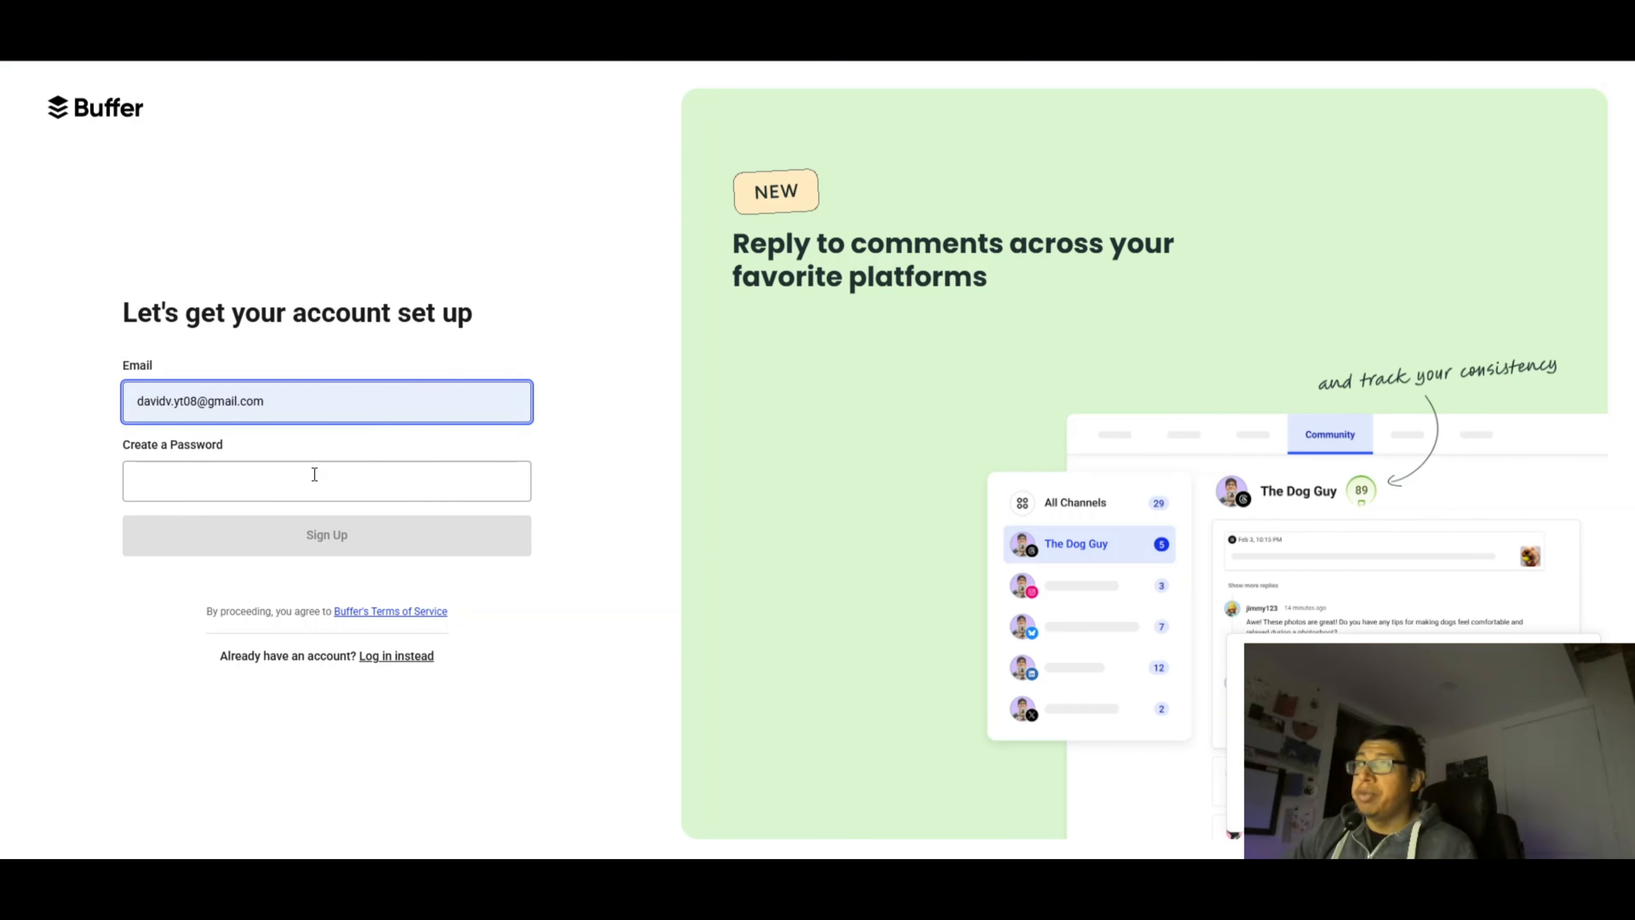
Enter a self-chosen account password instead of the suggested one, submit the Buffer sign-up and dismiss the offer to save the password
{"action": "left_click", "coordinate": [315, 474]}
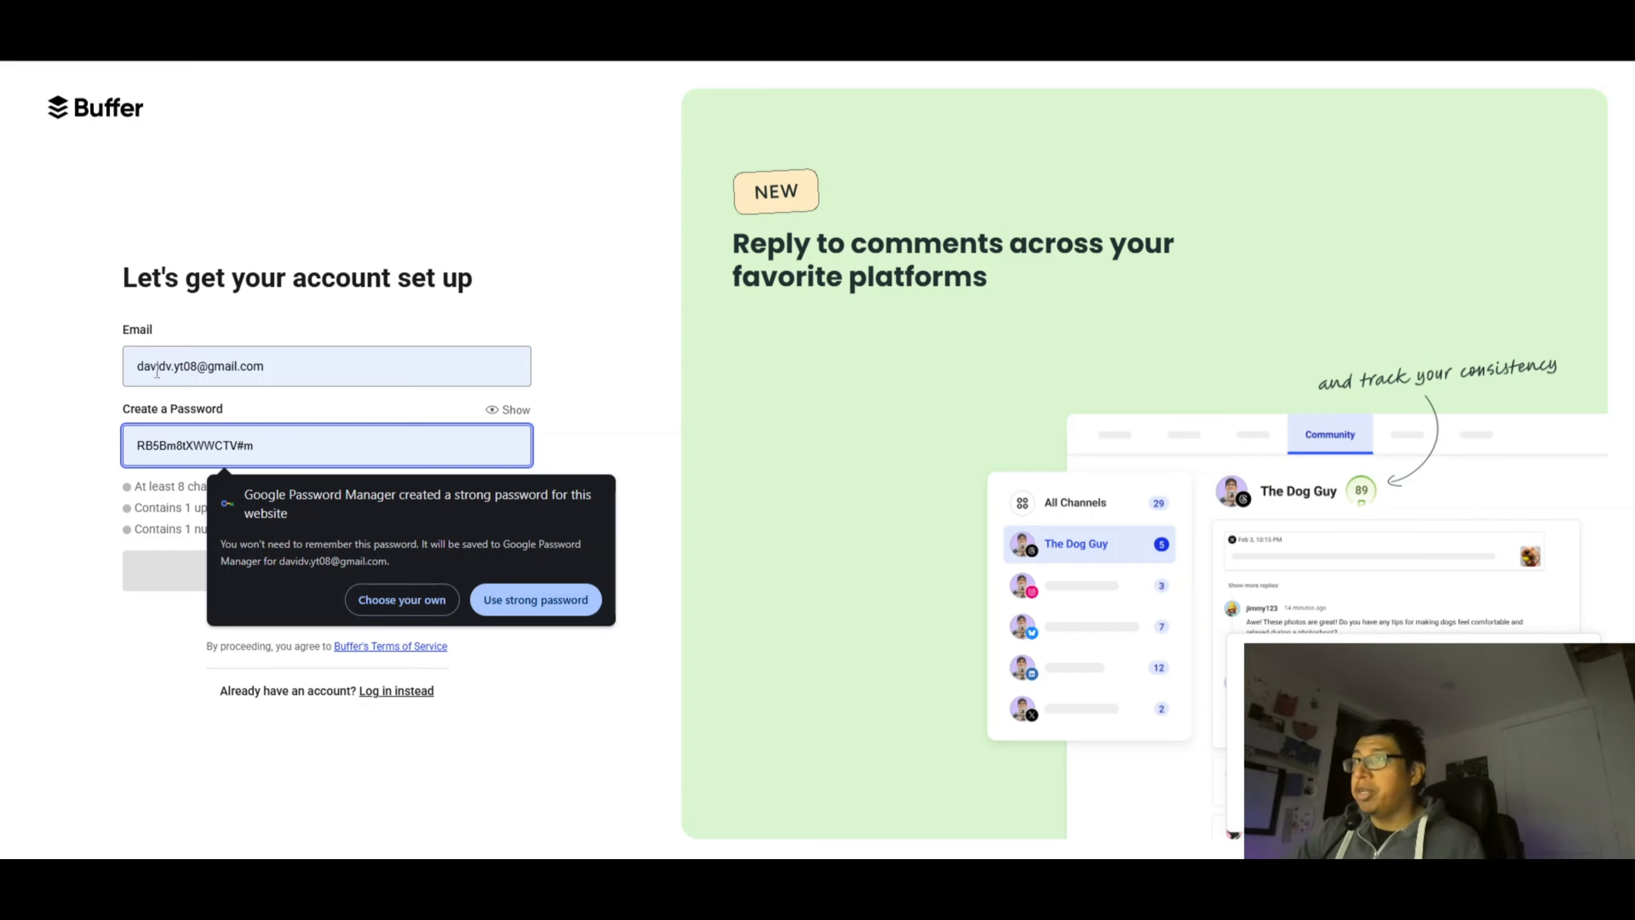
{"action": "left_click", "coordinate": [399, 600]}
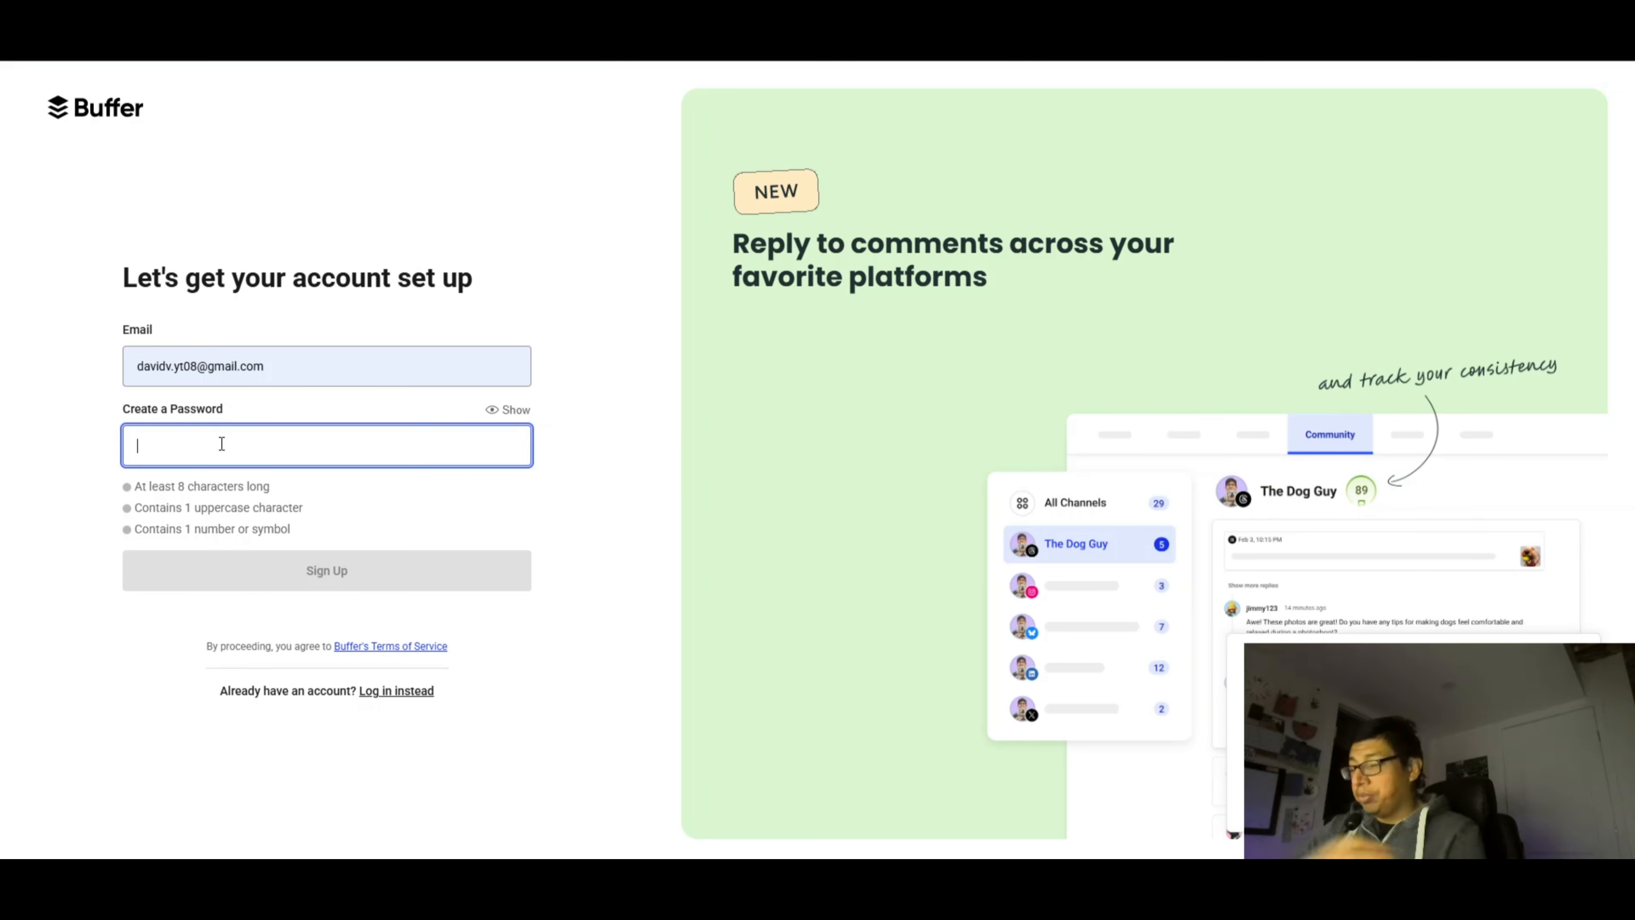
{"action": "type", "text": "•••••••"}
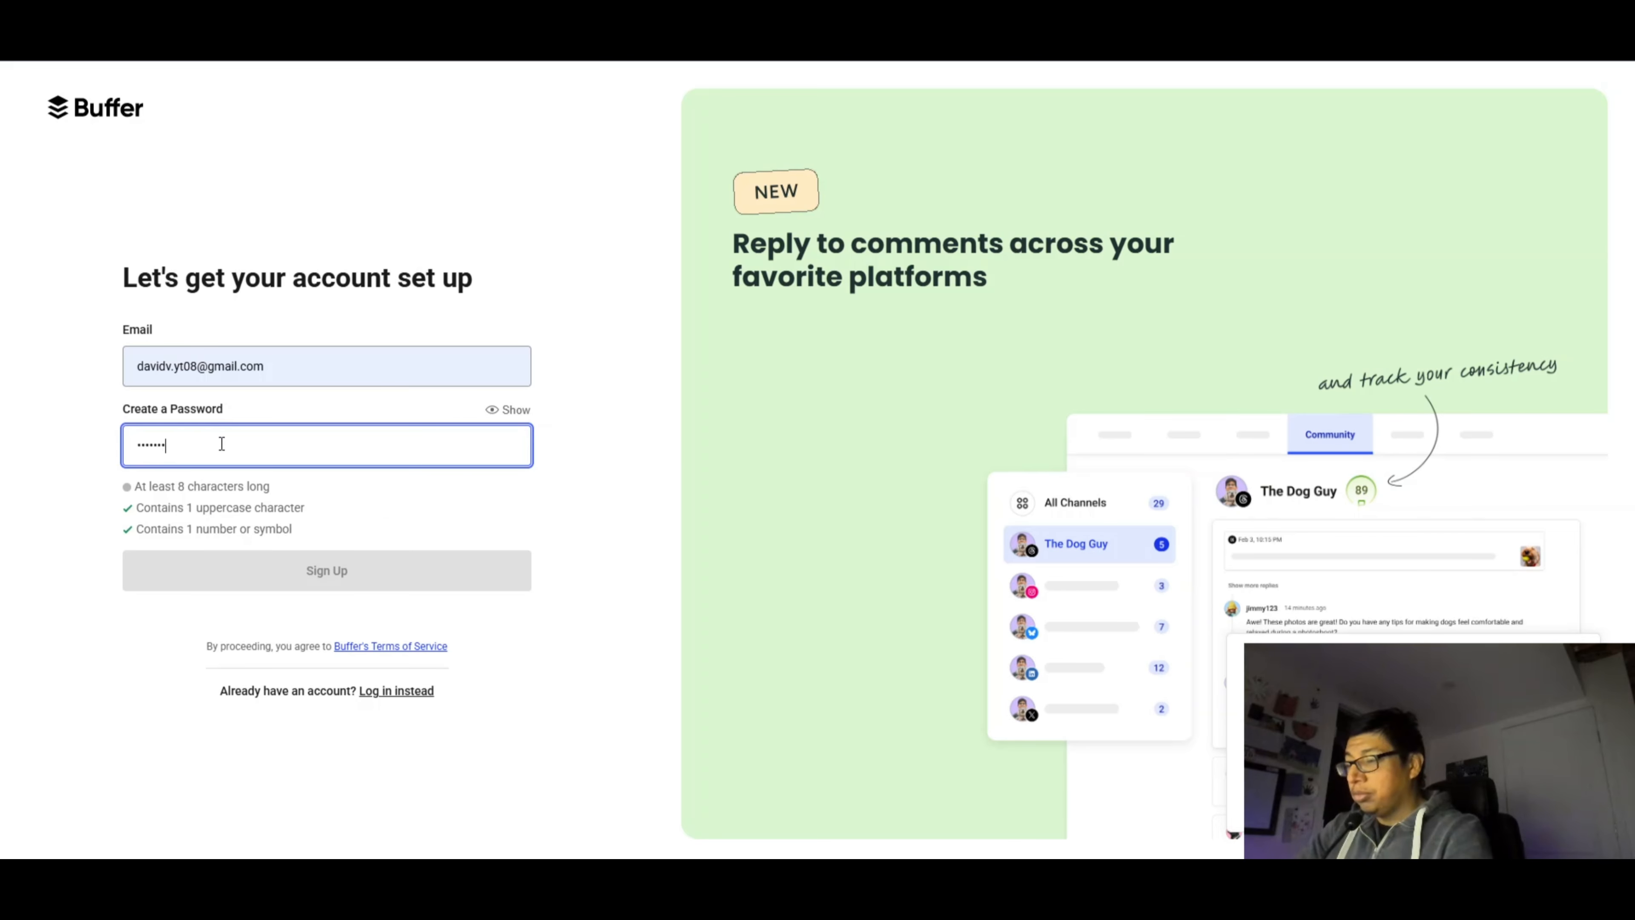
{"action": "type", "text": "••"}
{"action": "left_click", "coordinate": [316, 583]}
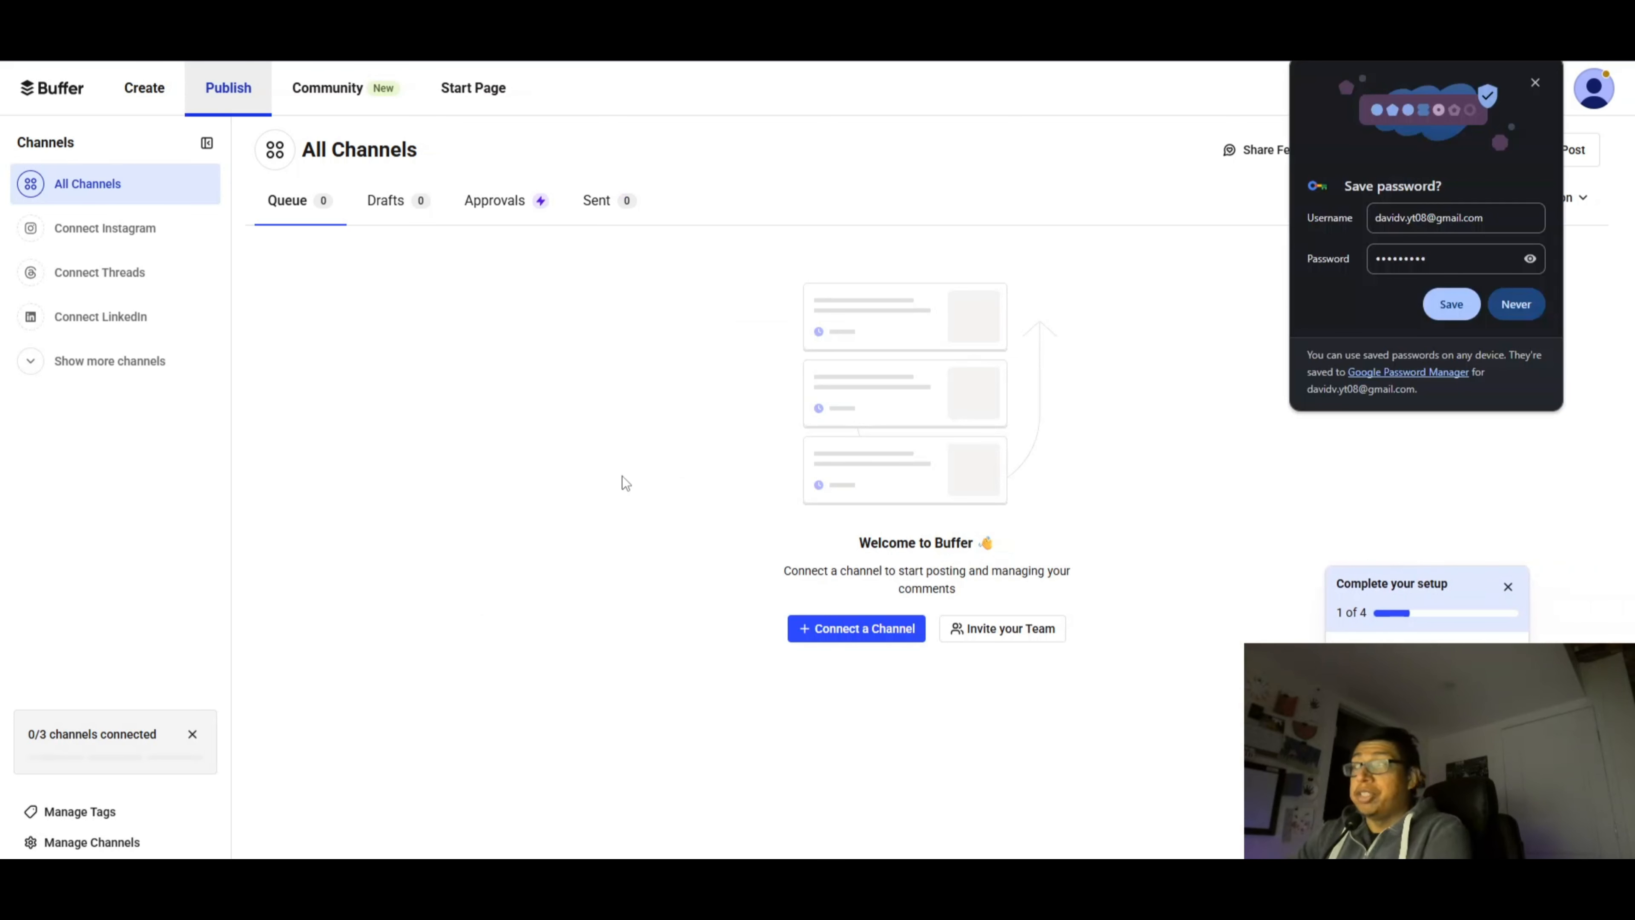
{"action": "left_click", "coordinate": [1536, 83]}
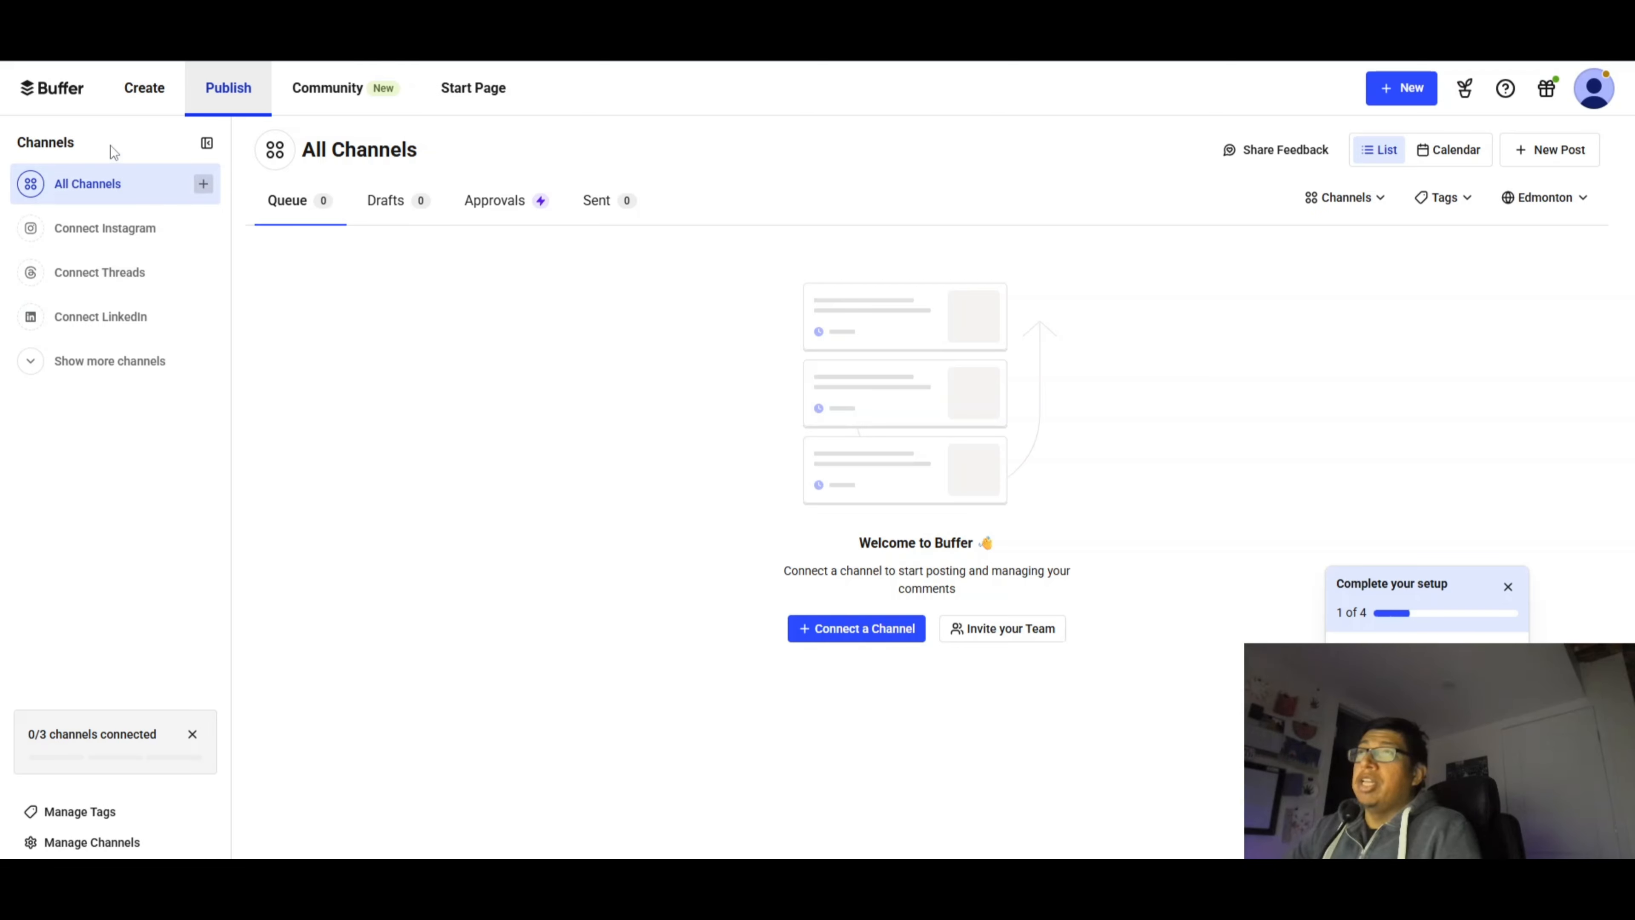
Look through Buffer's full list of channels, then start connecting TikTok and choose Google as its login method
{"action": "left_click", "coordinate": [92, 364]}
{"action": "scroll", "coordinate": [103, 387], "scroll_direction": "down", "scroll_amount": 2}
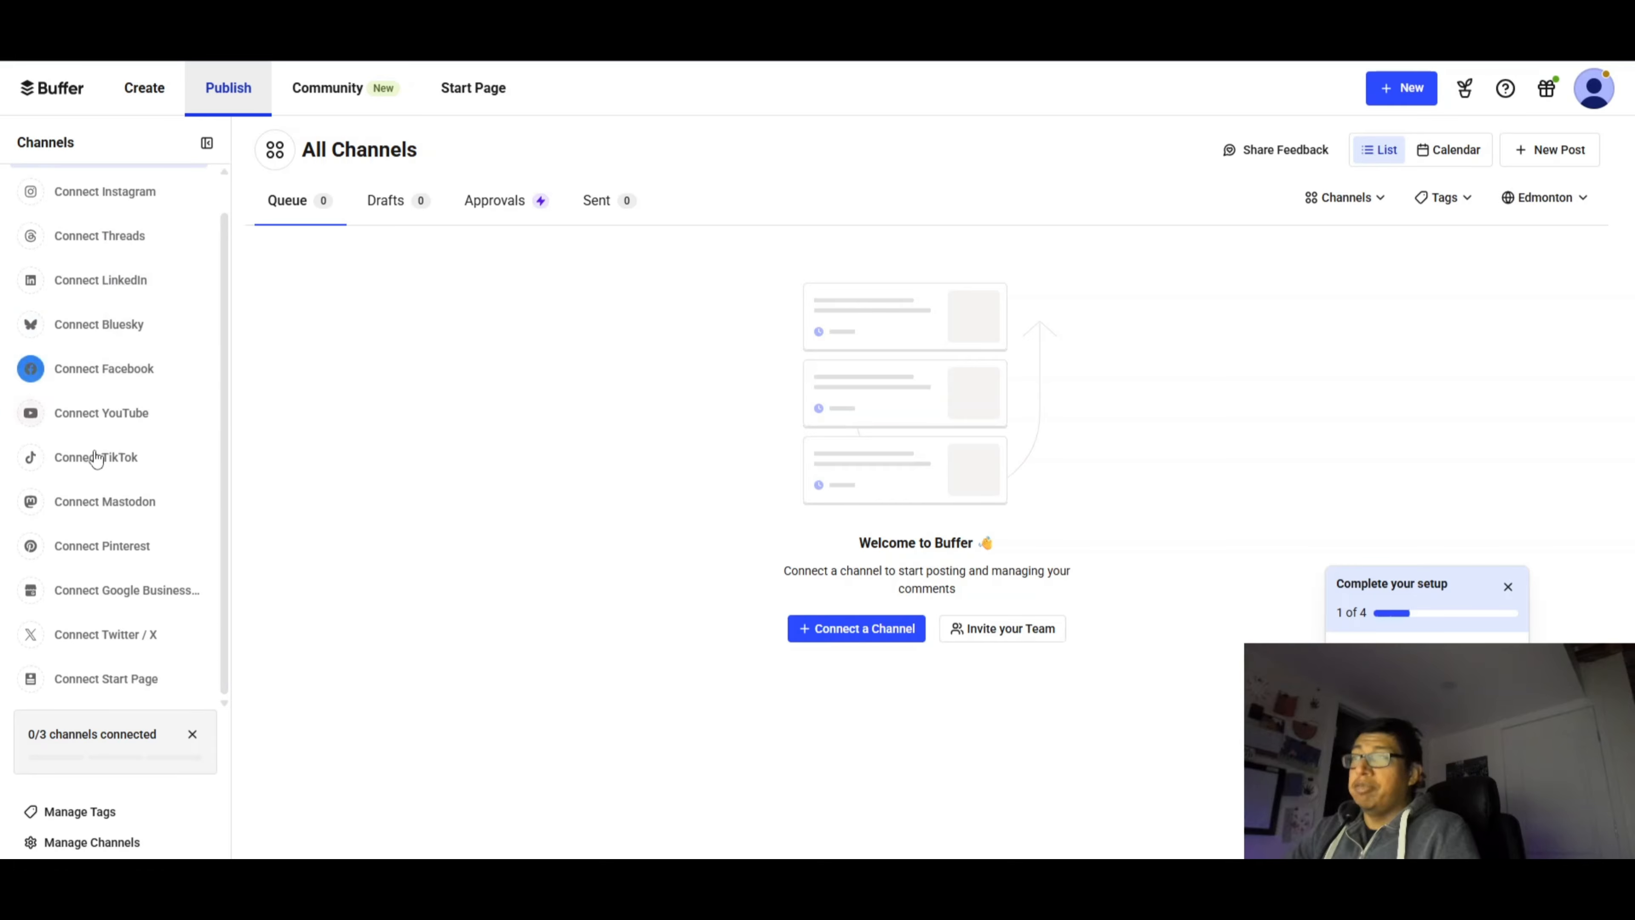
{"action": "scroll", "coordinate": [116, 618], "scroll_direction": "up", "scroll_amount": 2}
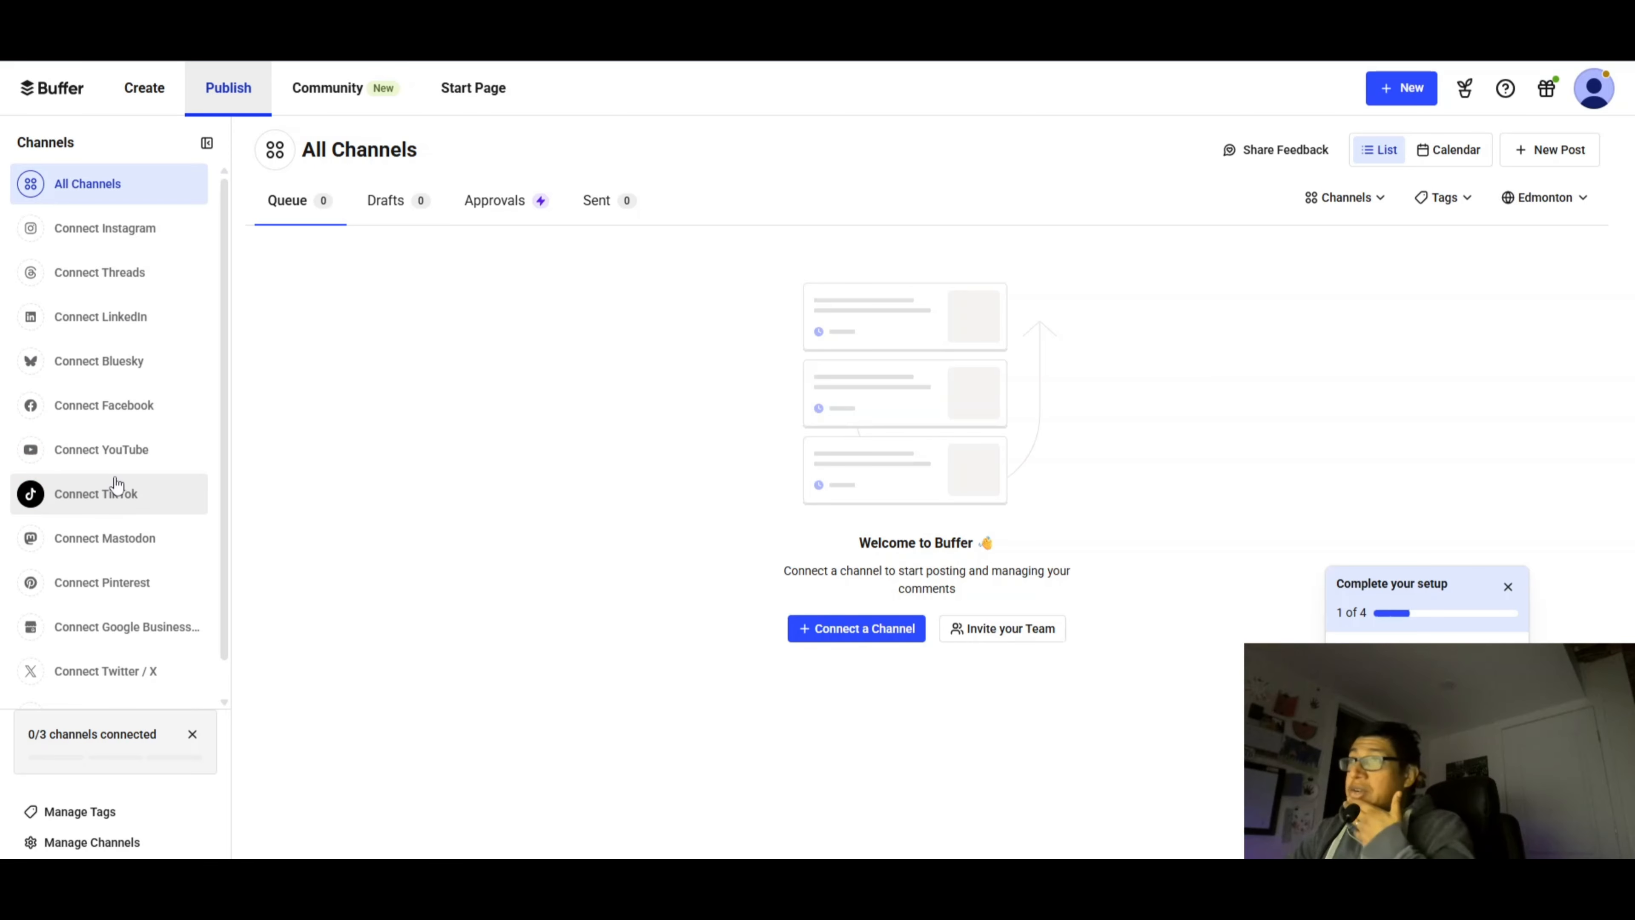
{"action": "left_click", "coordinate": [132, 505]}
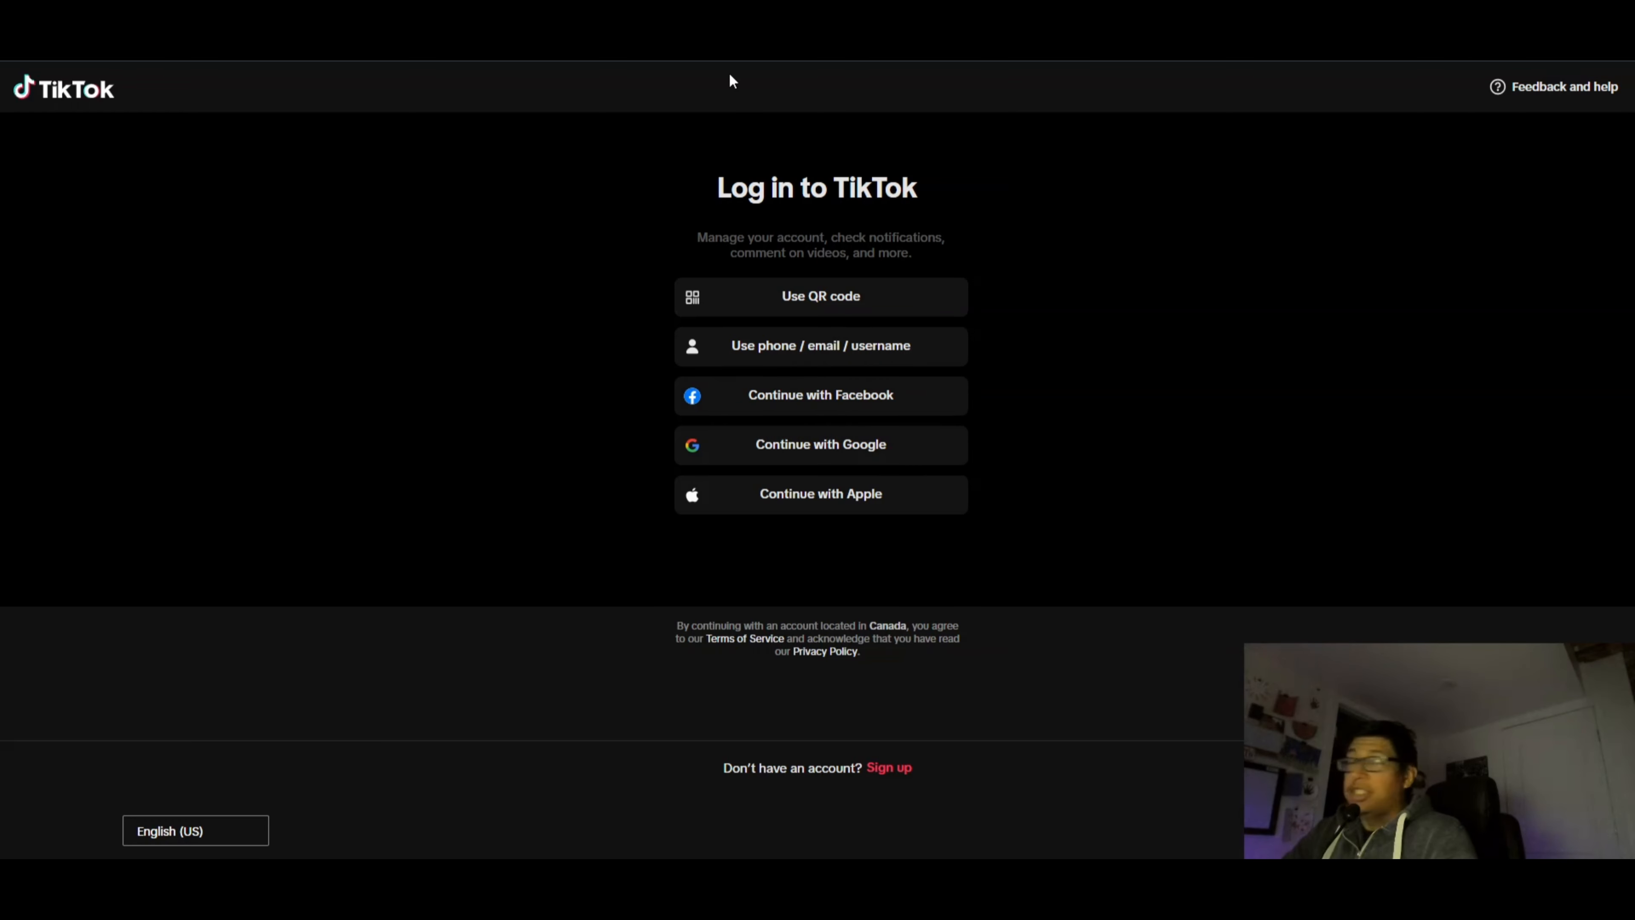
{"action": "left_click", "coordinate": [741, 440]}
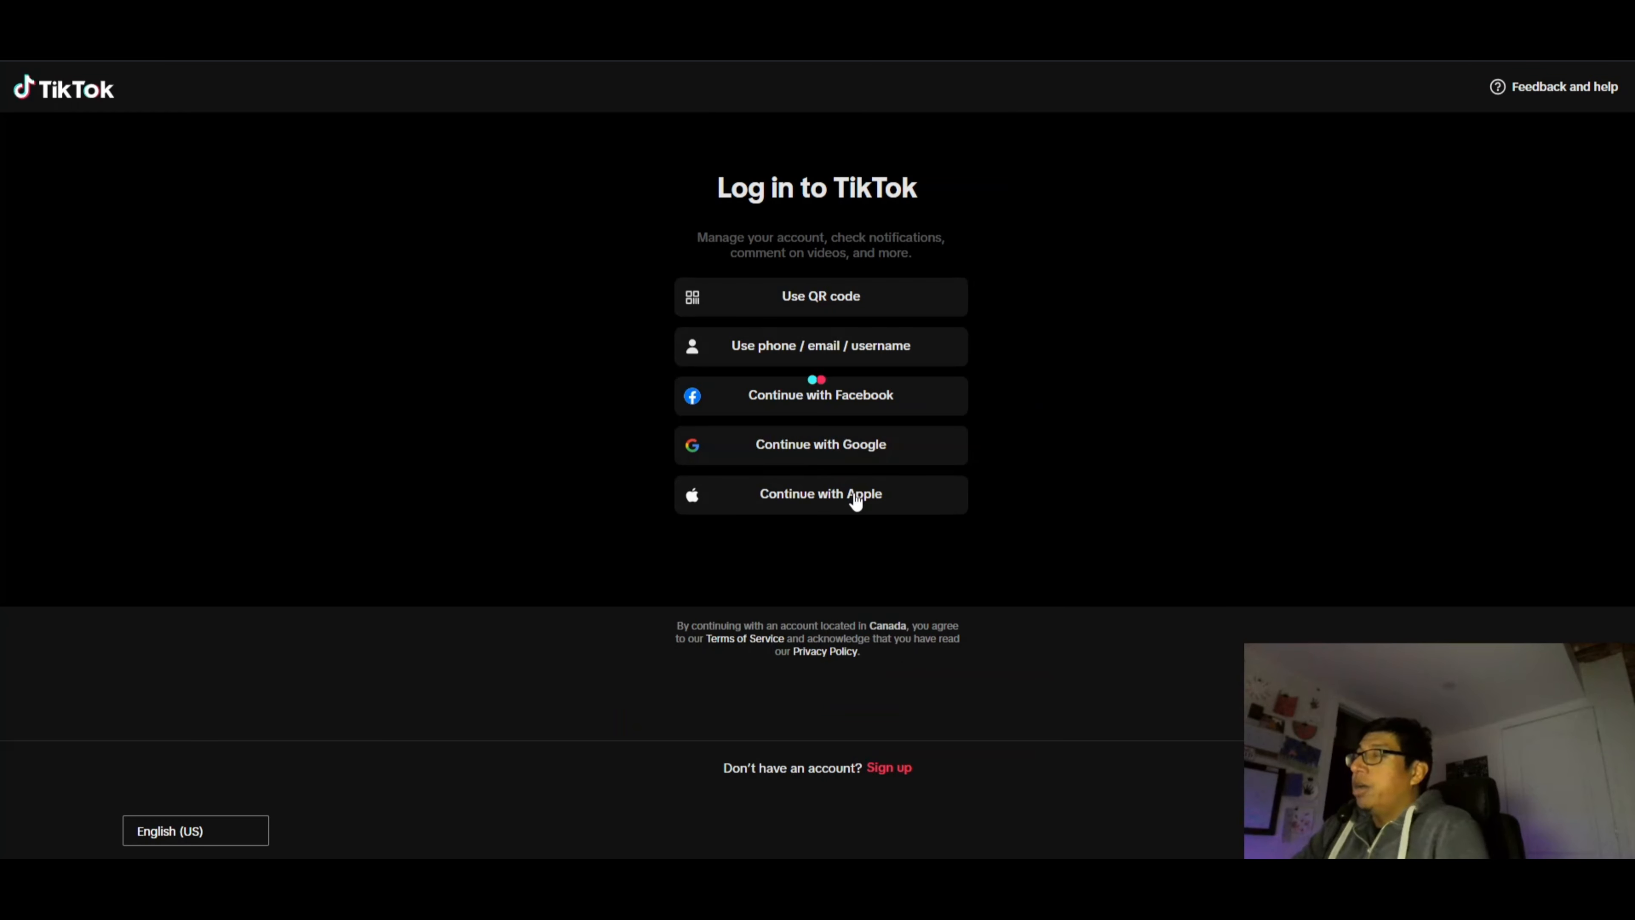
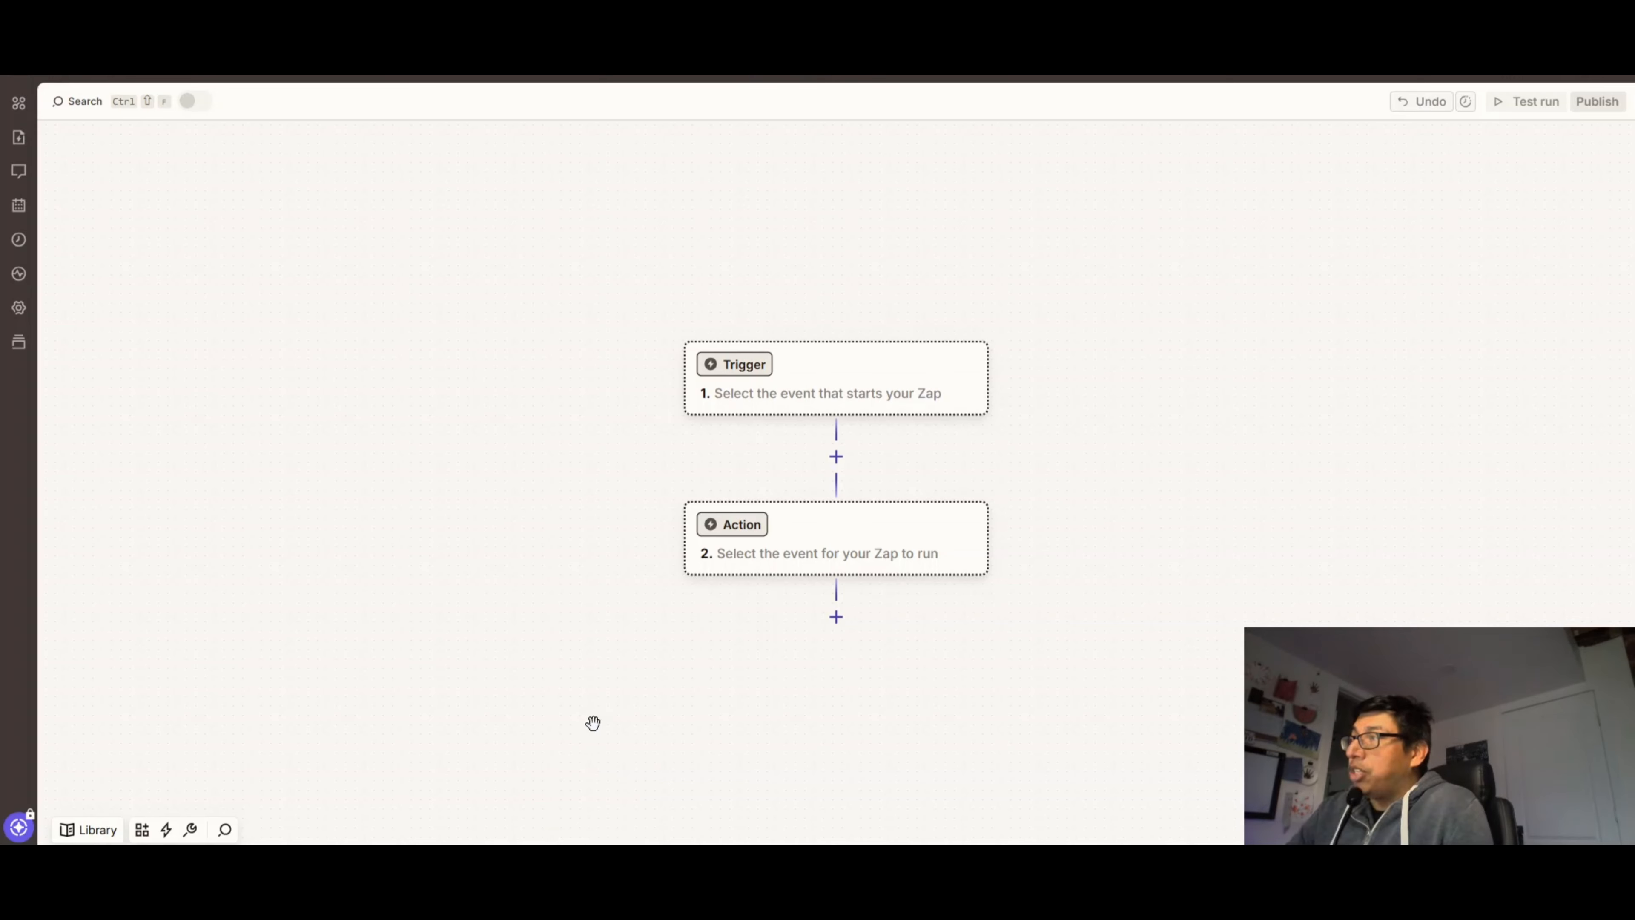
Back in Zapier, use Google Sheets as the Zap's trigger app and connect the Google account with all Drive and Sheets permissions granted
{"action": "left_click", "coordinate": [831, 391]}
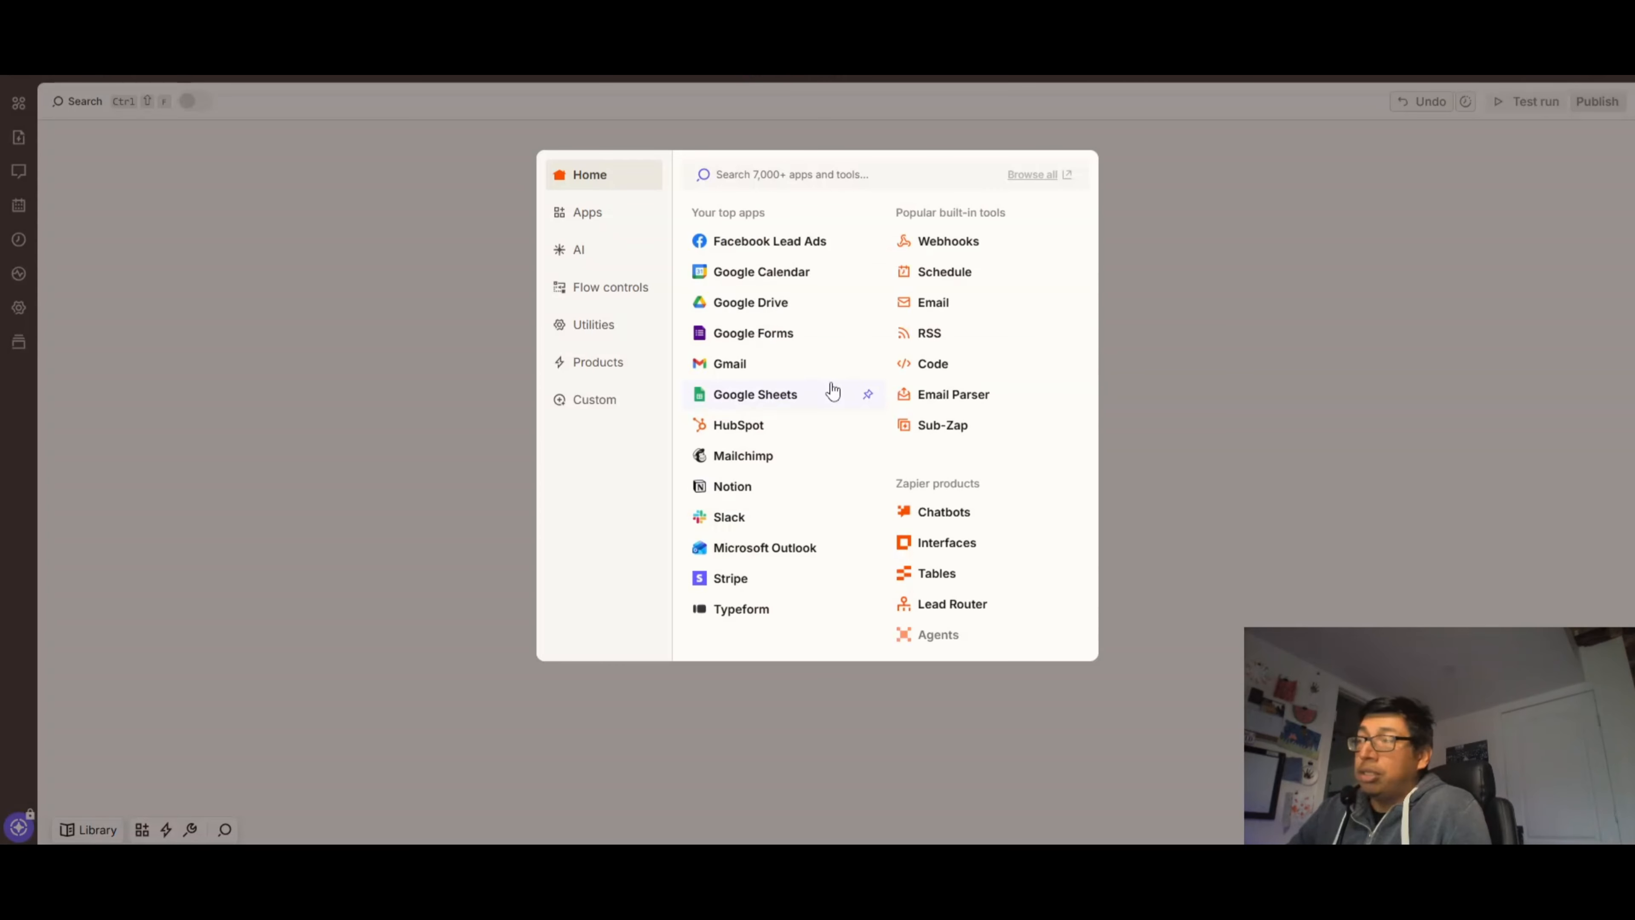
{"action": "left_click", "coordinate": [748, 400]}
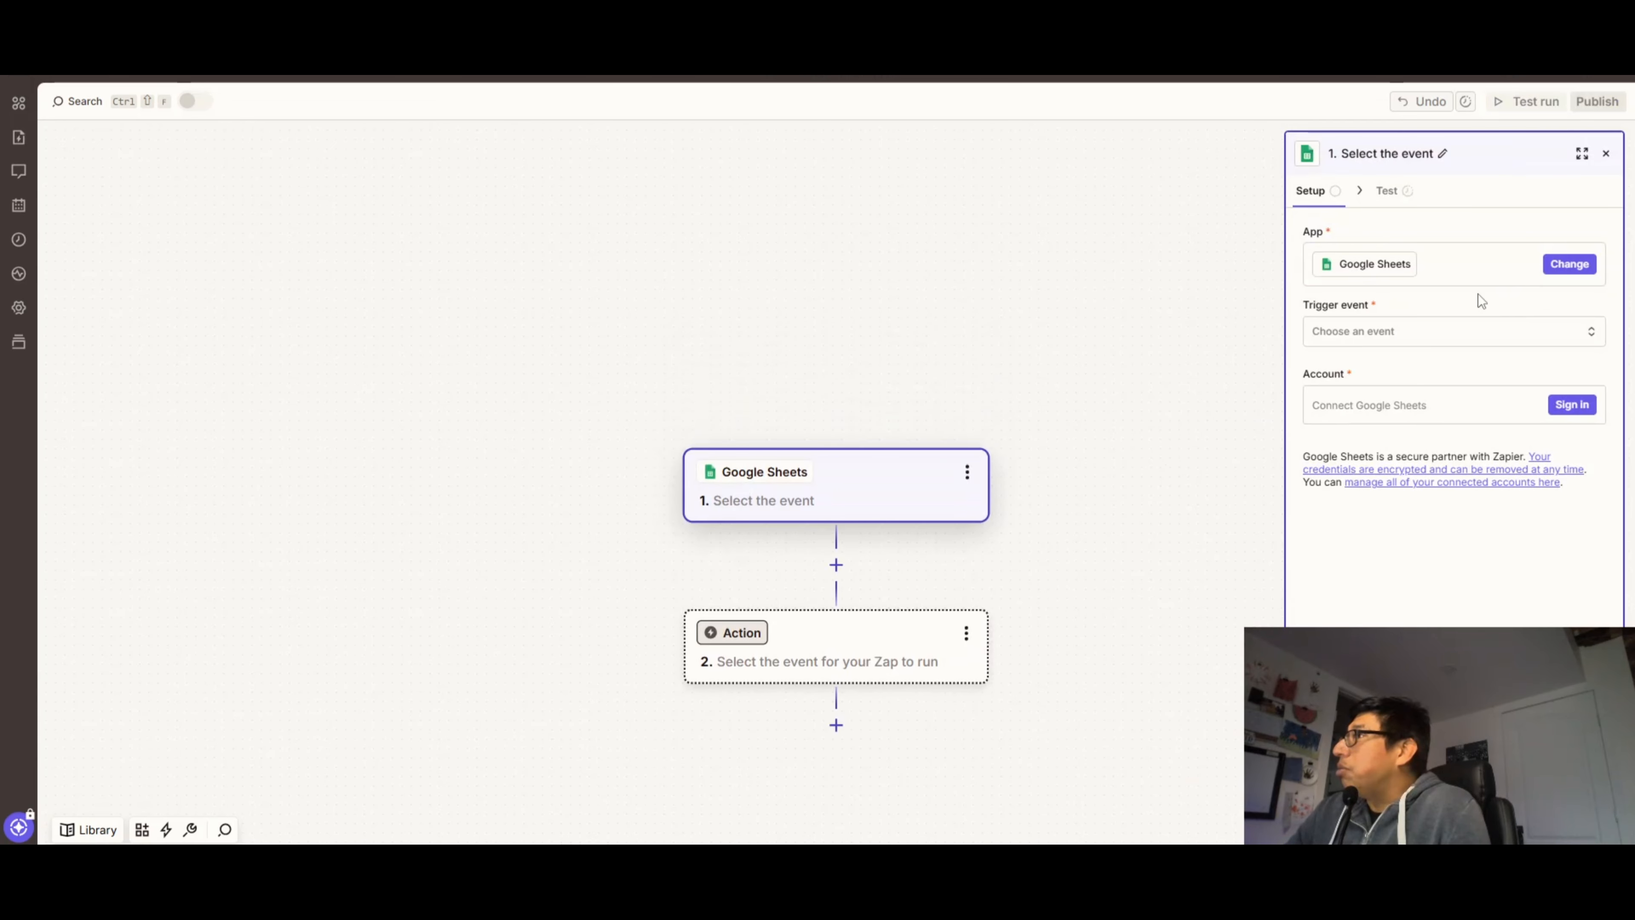
{"action": "left_click", "coordinate": [1573, 405]}
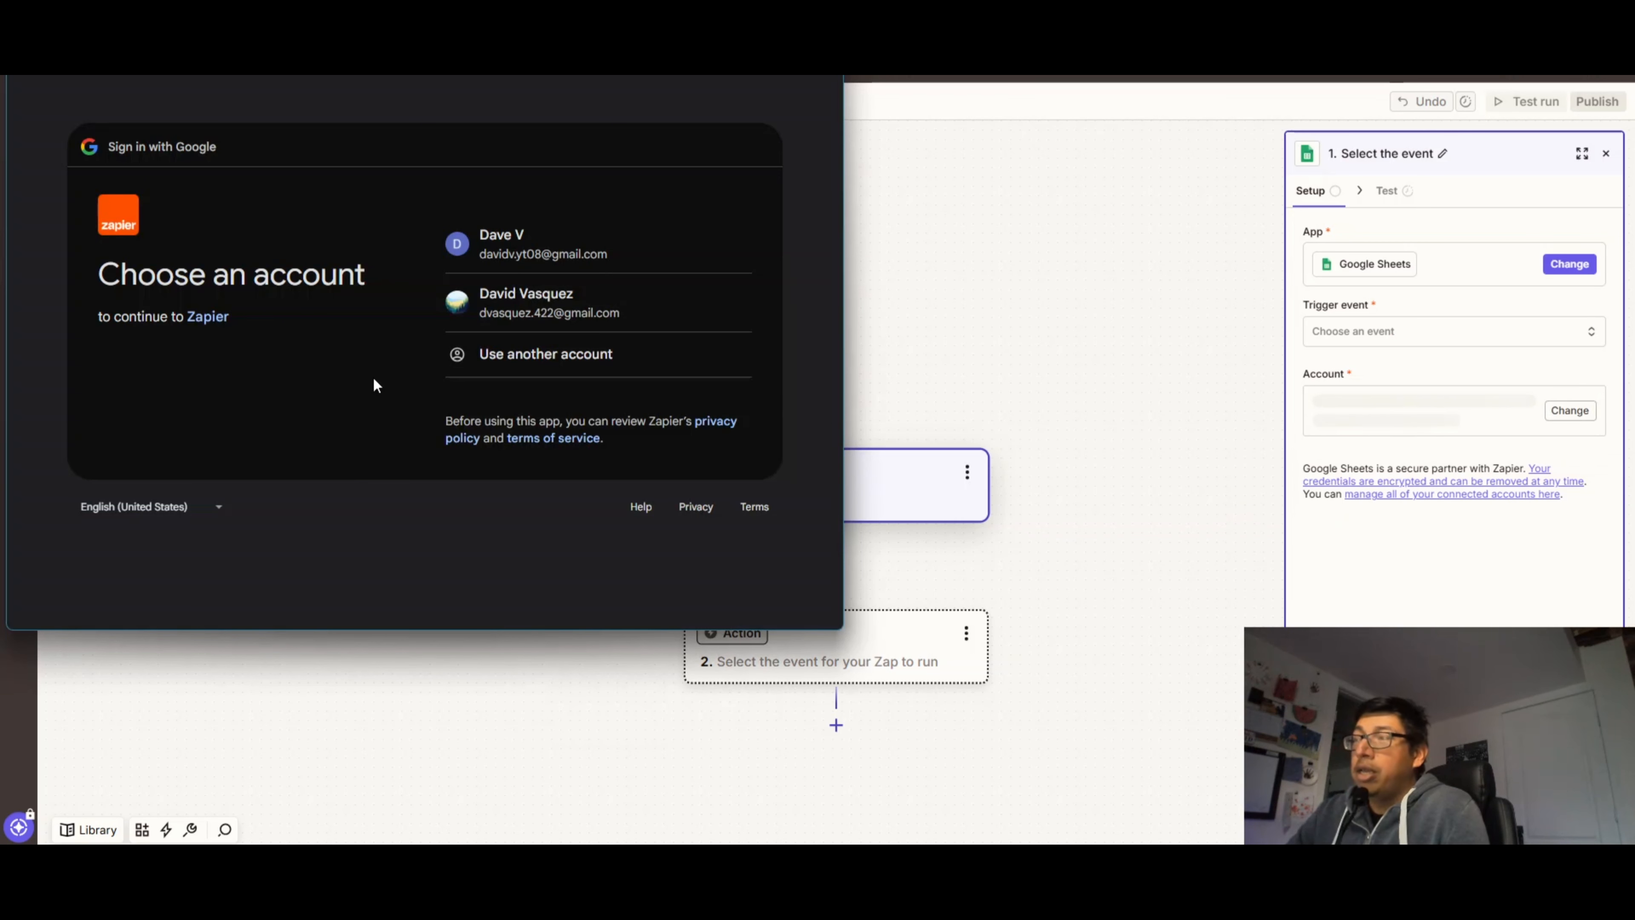
{"action": "left_click", "coordinate": [534, 250]}
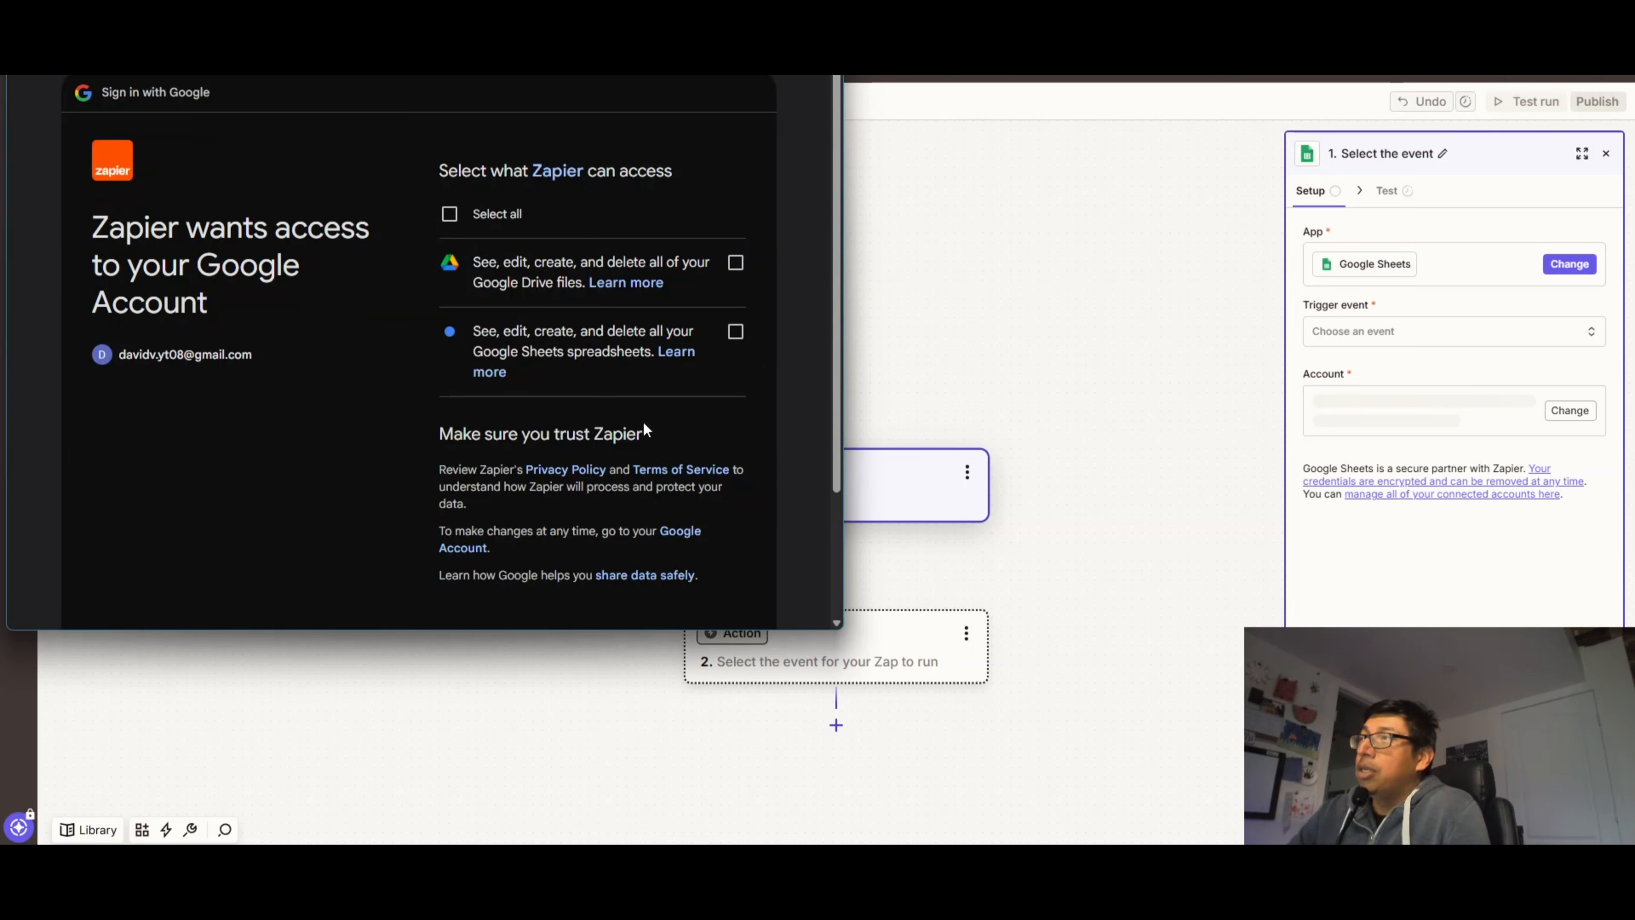
{"action": "left_click", "coordinate": [449, 213]}
{"action": "scroll", "coordinate": [551, 345], "scroll_direction": "down", "scroll_amount": 3}
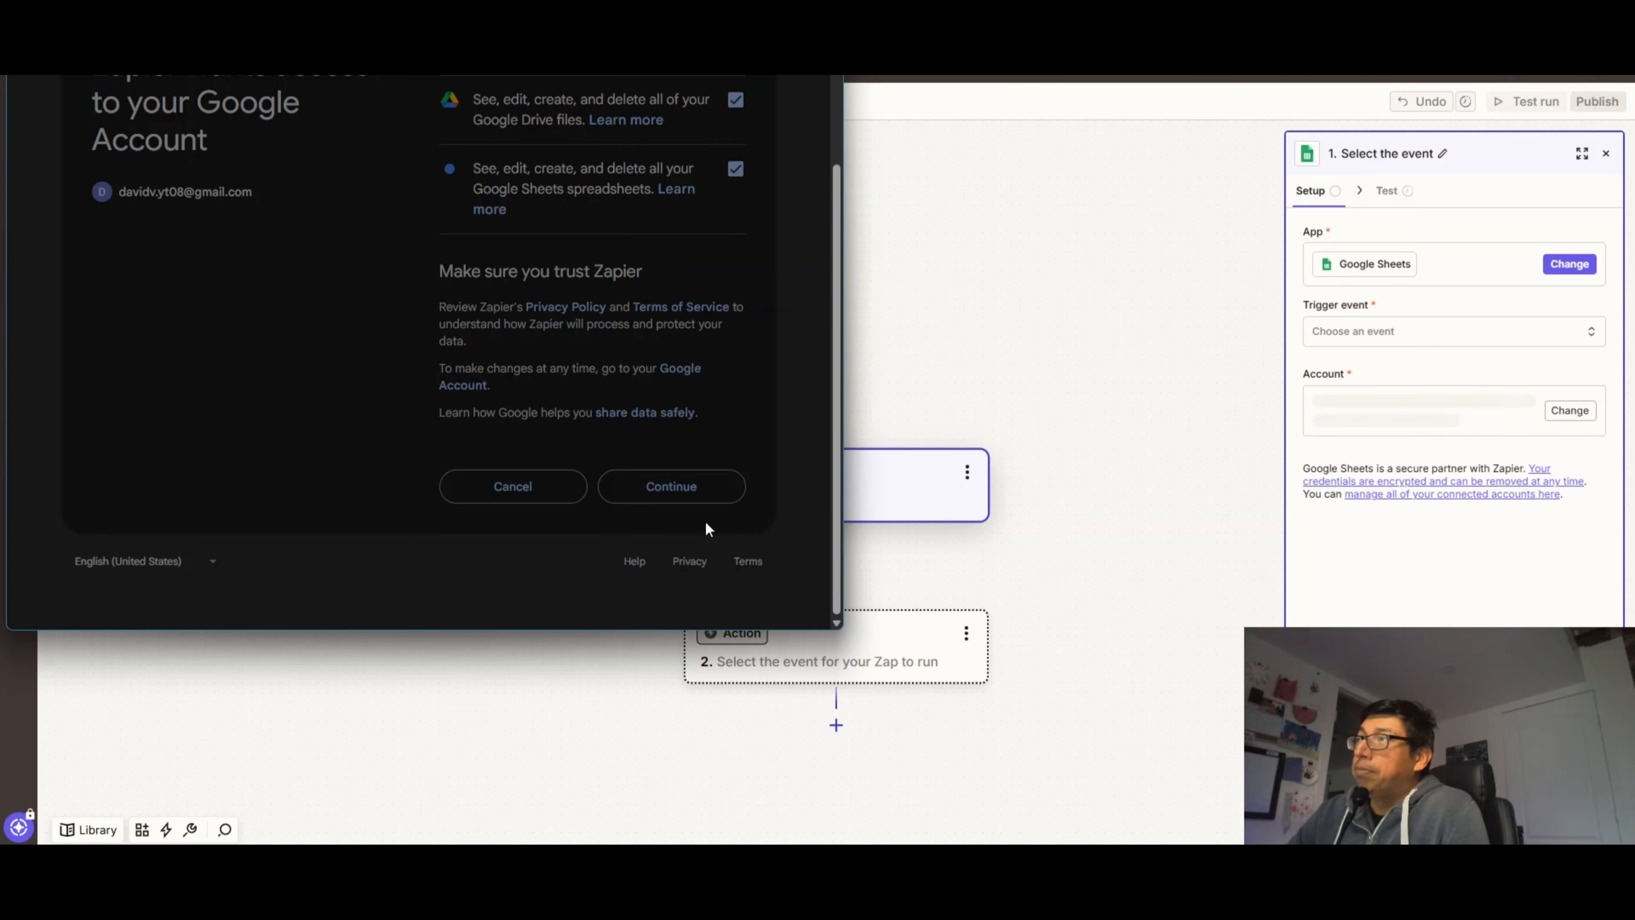
{"action": "left_click", "coordinate": [715, 495]}
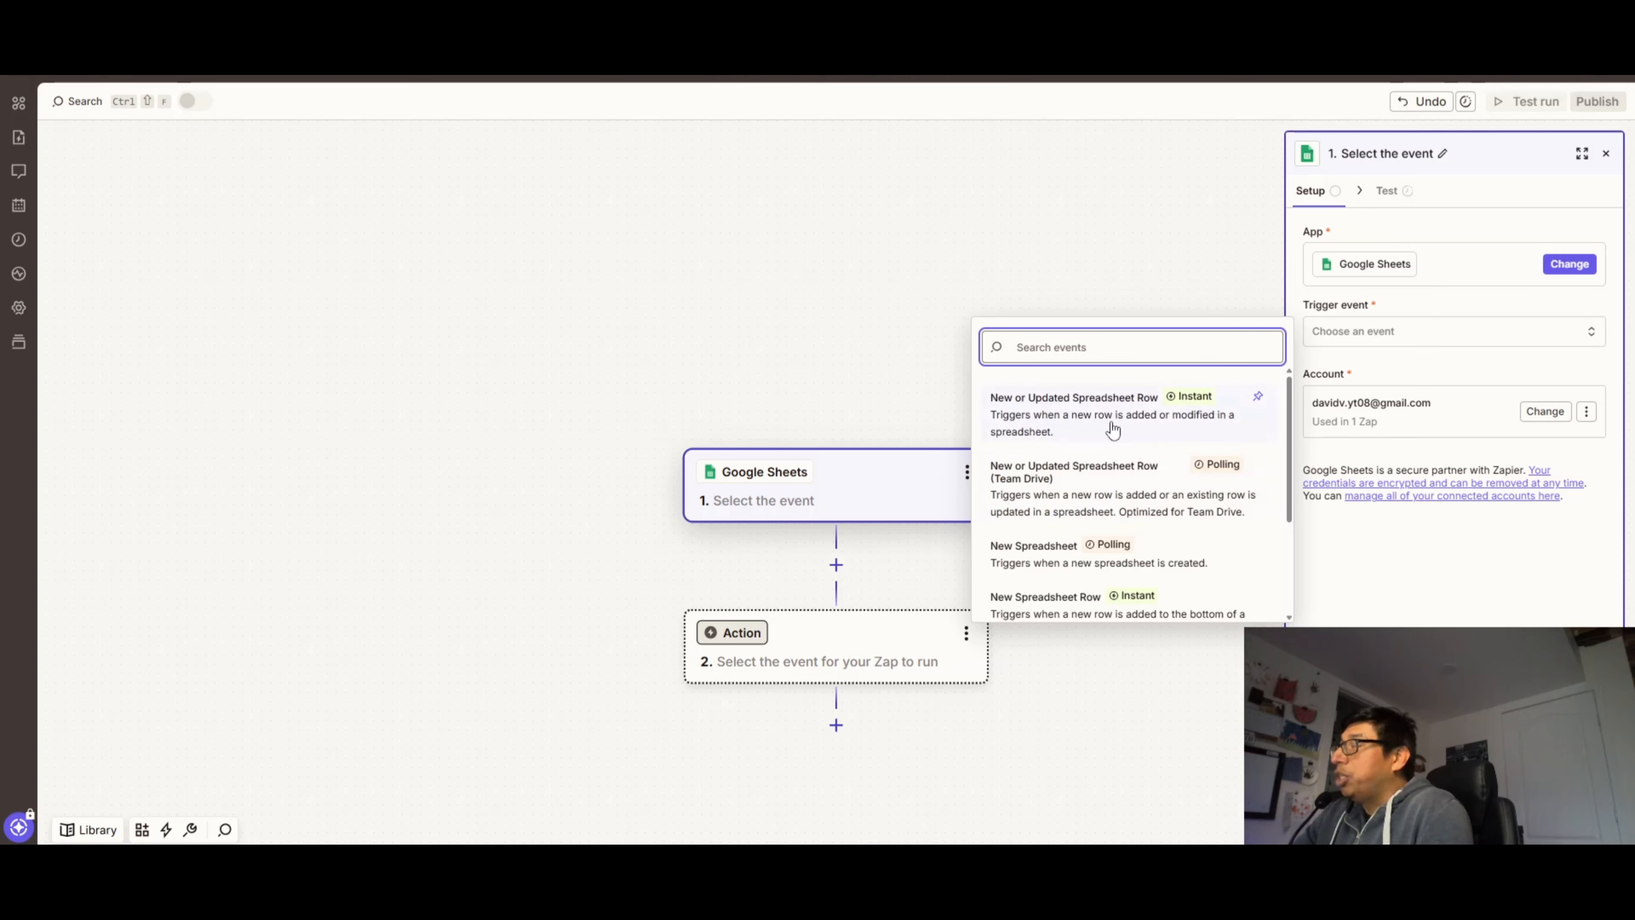
Set the trigger event to New or Updated Spreadsheet Row, with Video Posting Log as the spreadsheet and Sheet1 as the worksheet
{"action": "left_click", "coordinate": [1082, 407]}
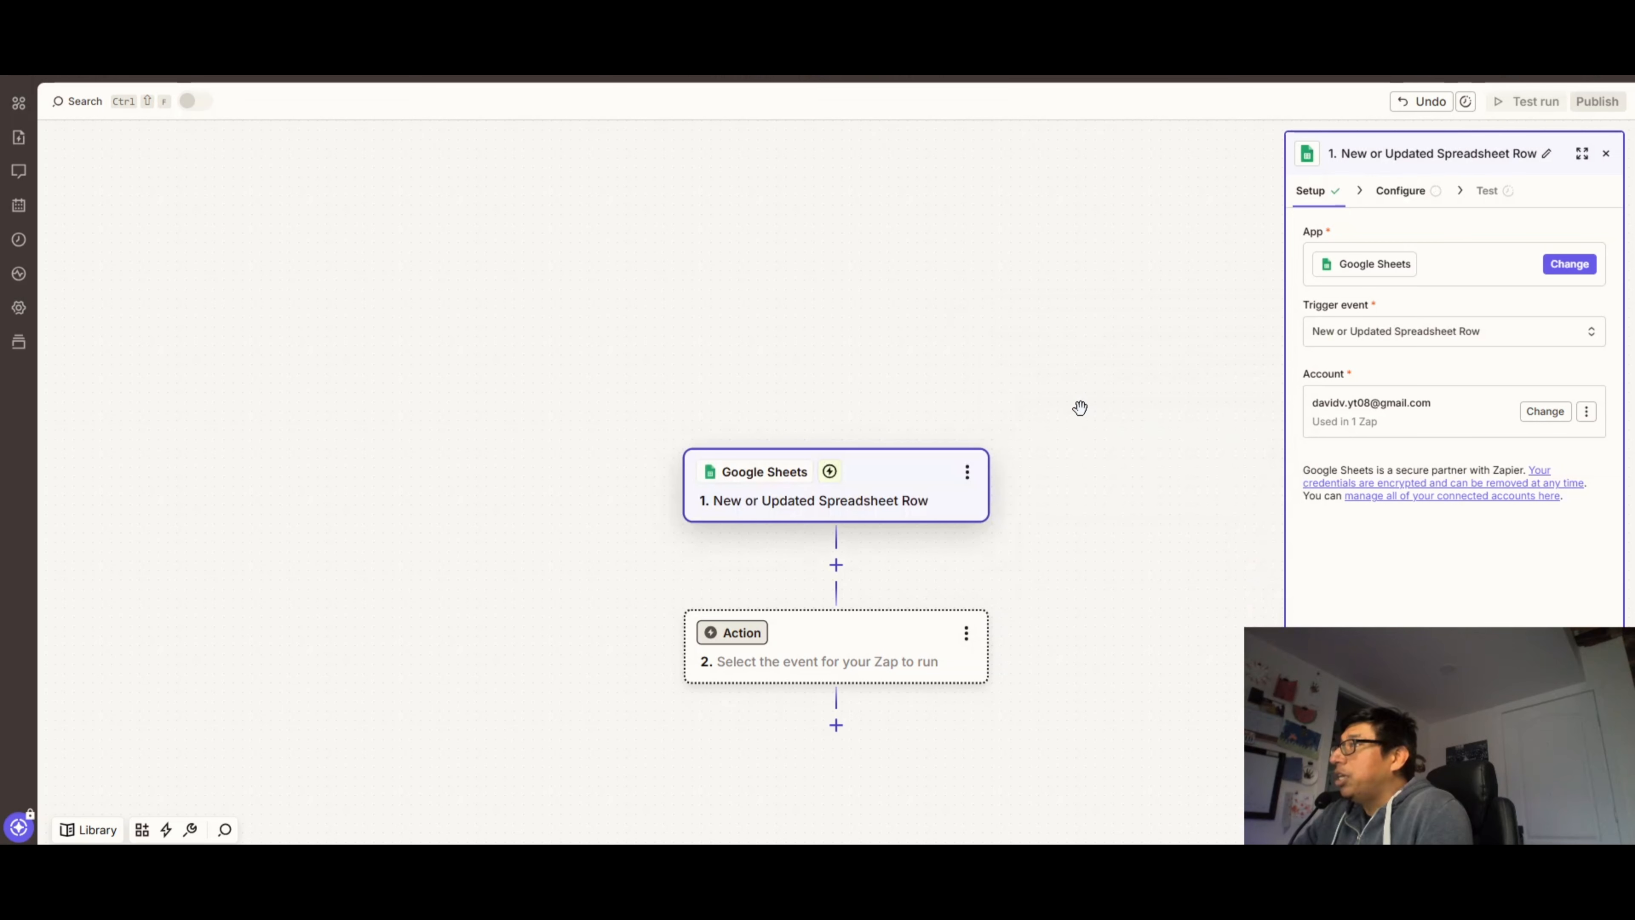
{"action": "left_click", "coordinate": [1455, 813]}
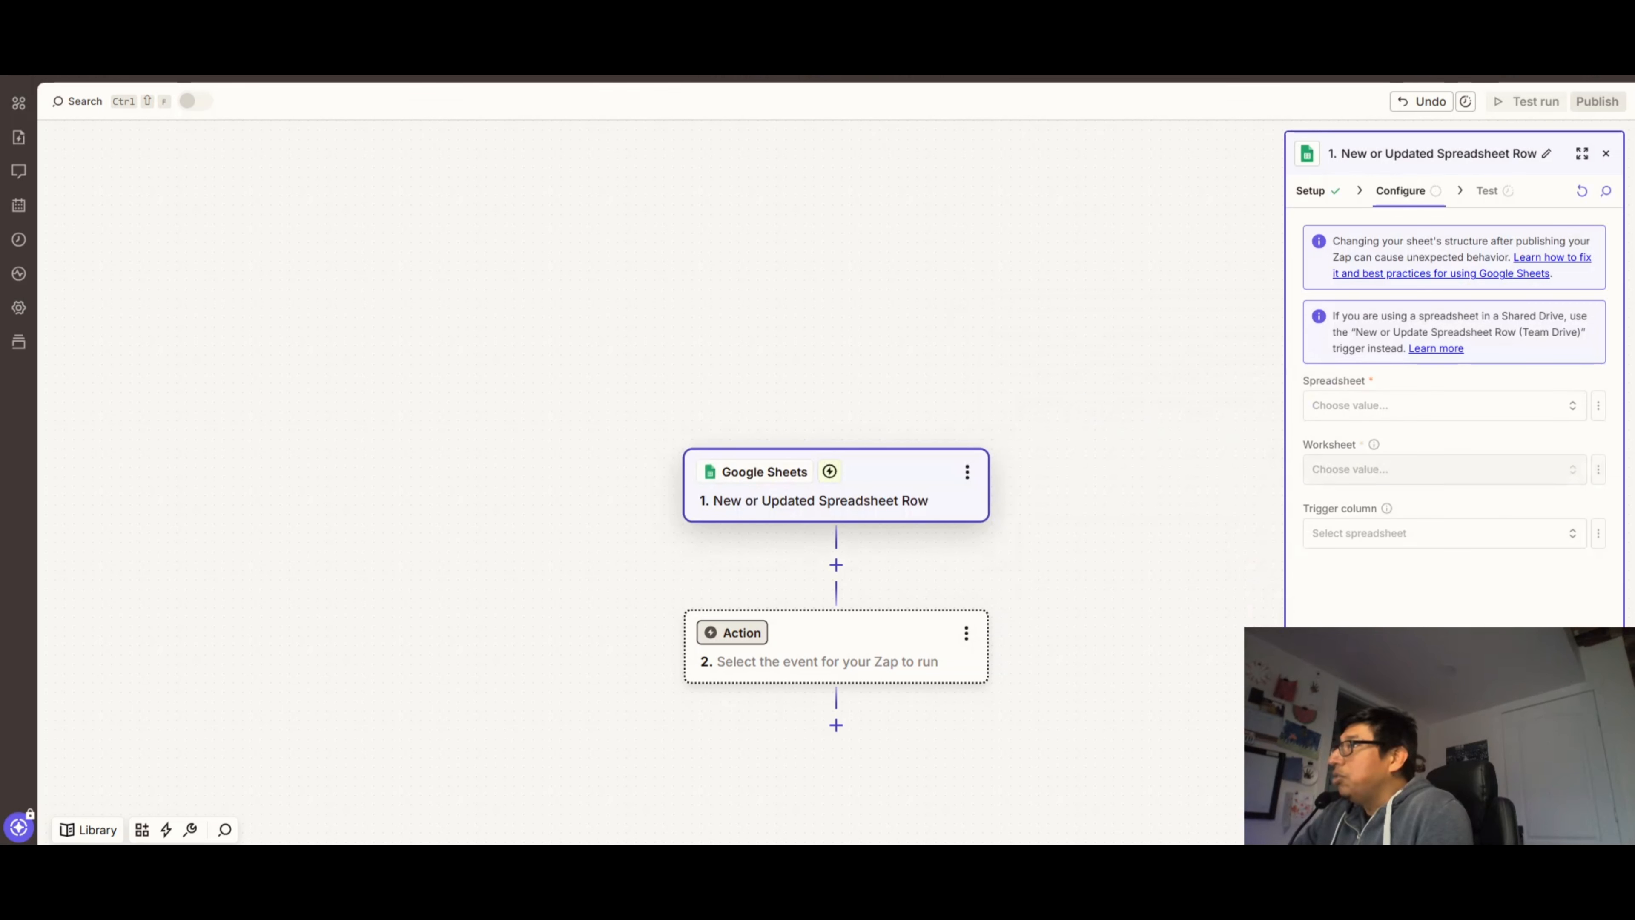
{"action": "left_click", "coordinate": [1394, 420]}
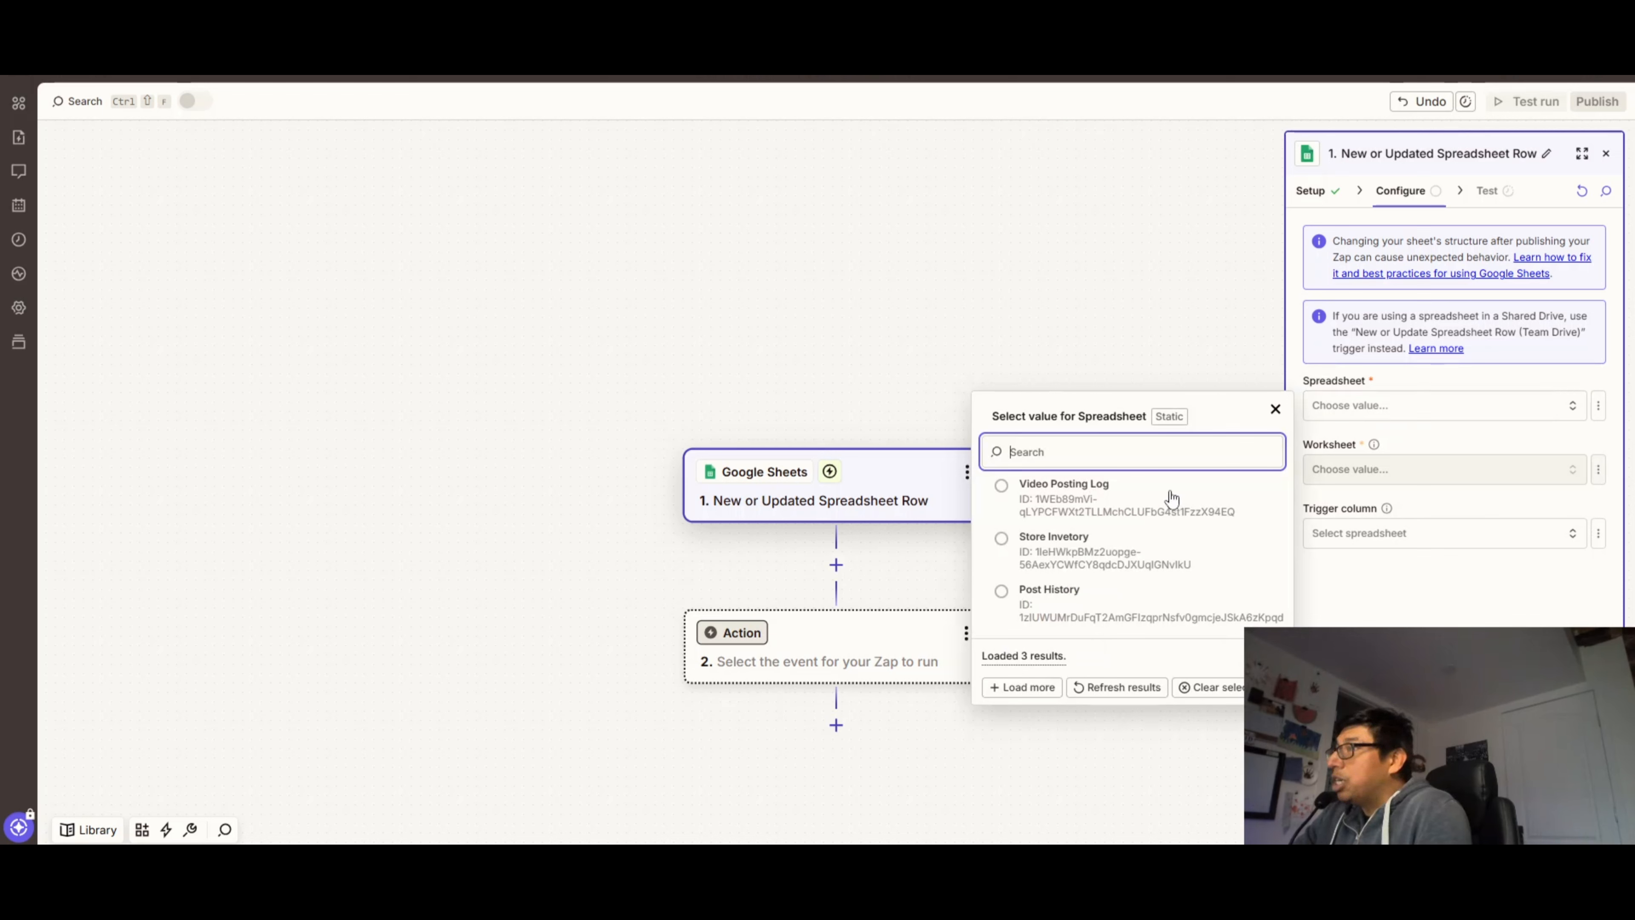
{"action": "left_click", "coordinate": [1002, 493]}
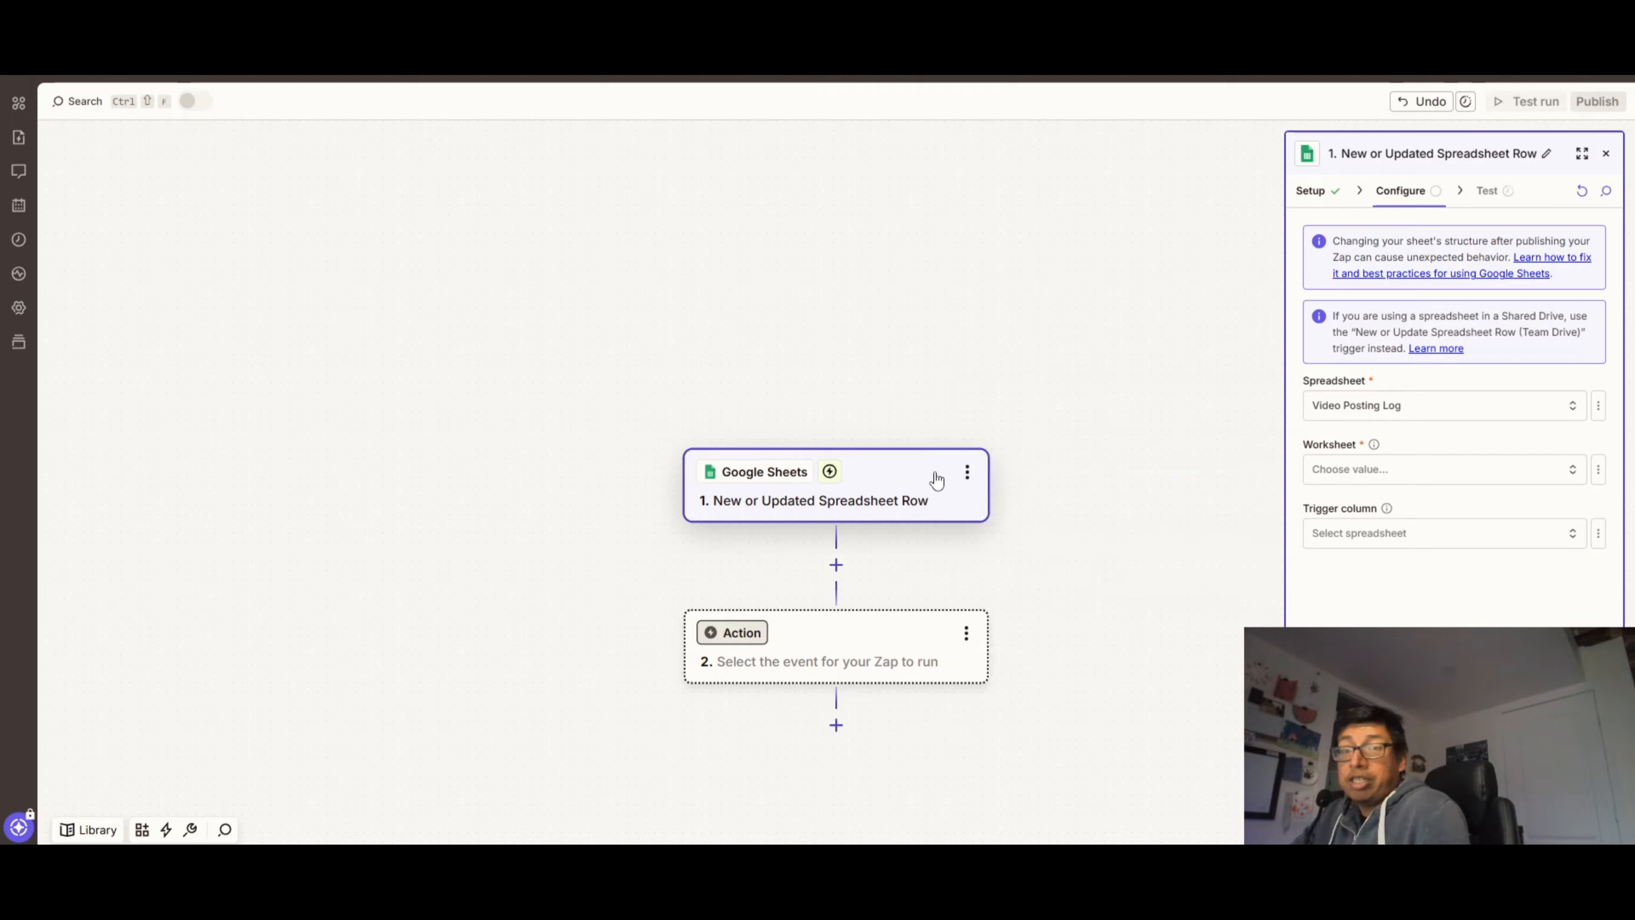
{"action": "left_click", "coordinate": [1422, 477]}
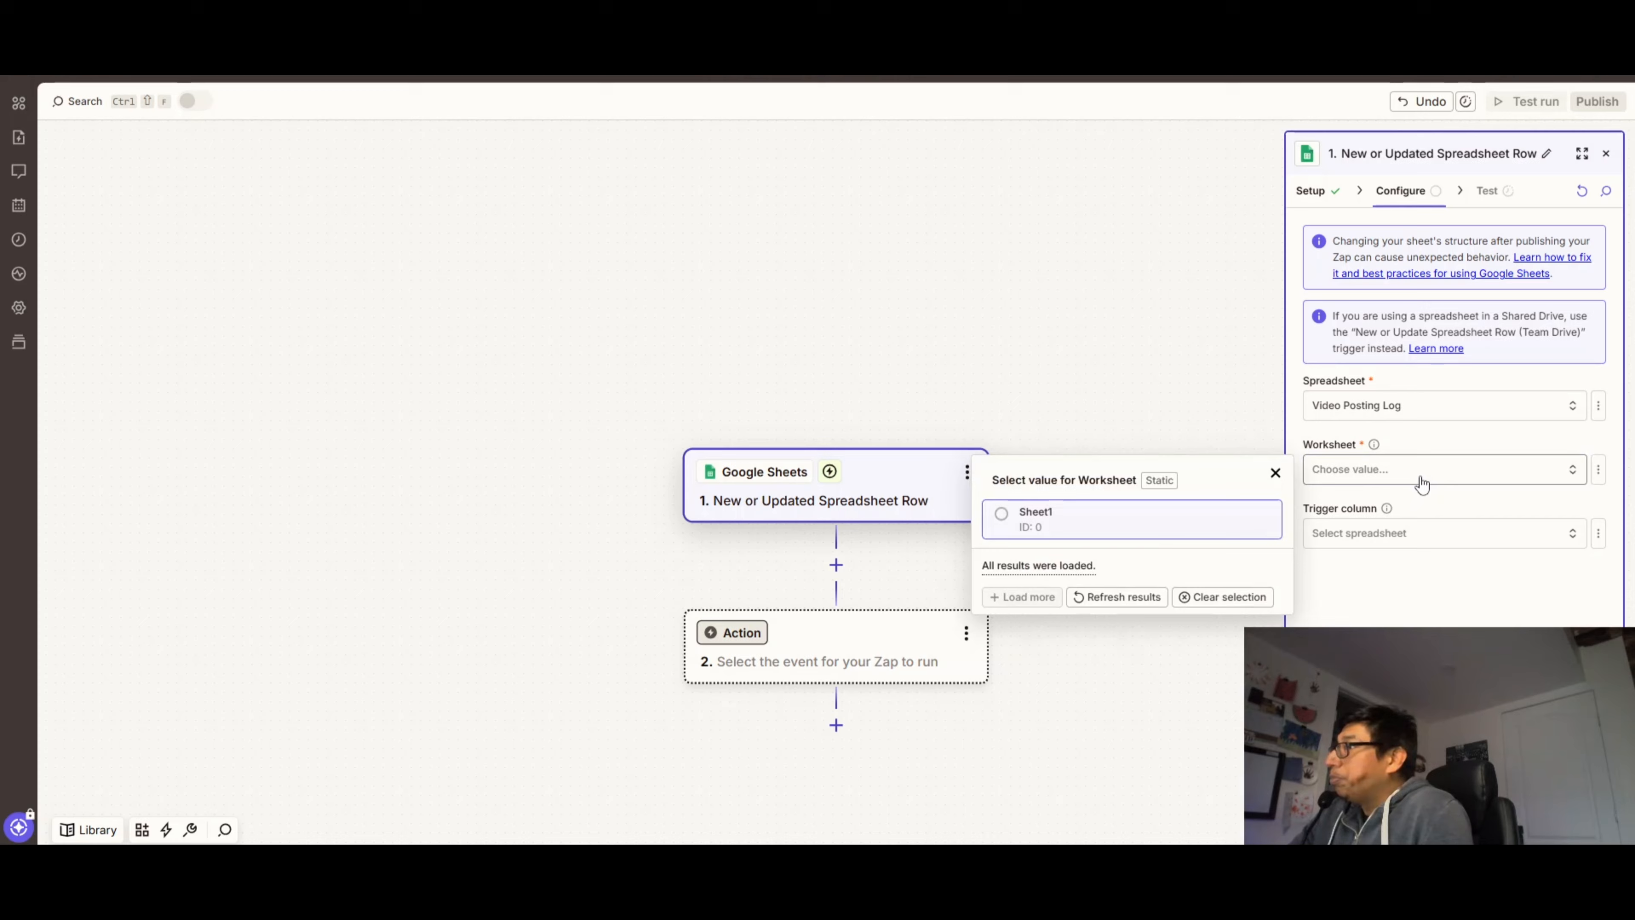
{"action": "left_click", "coordinate": [1011, 530]}
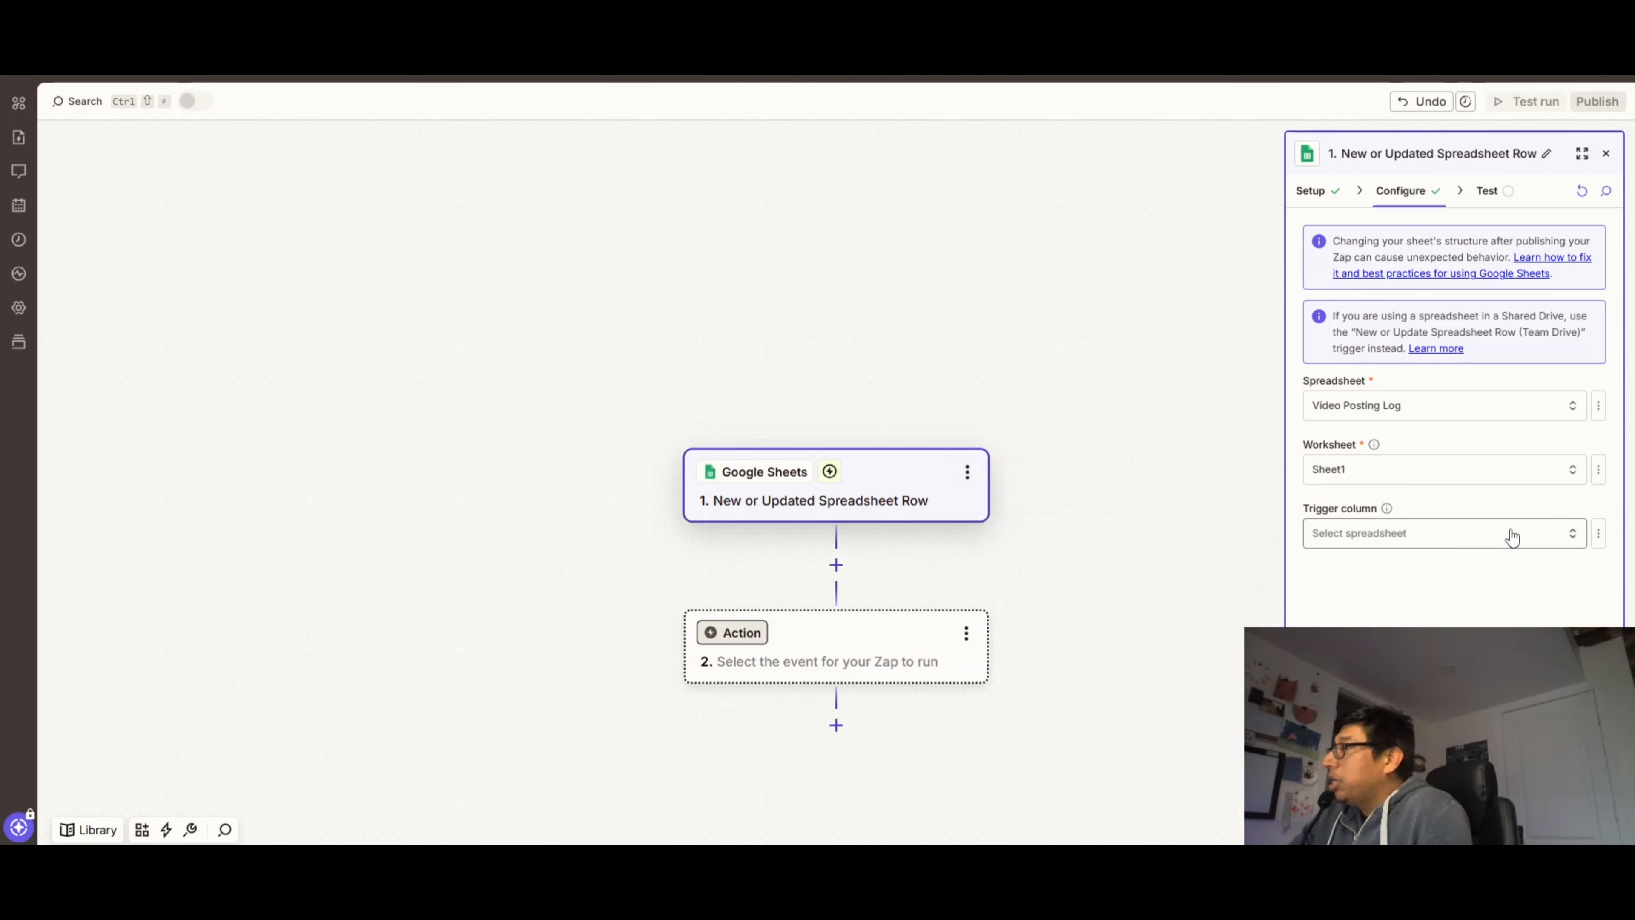
{"action": "left_click", "coordinate": [1565, 543]}
{"action": "left_click", "coordinate": [1565, 543]}
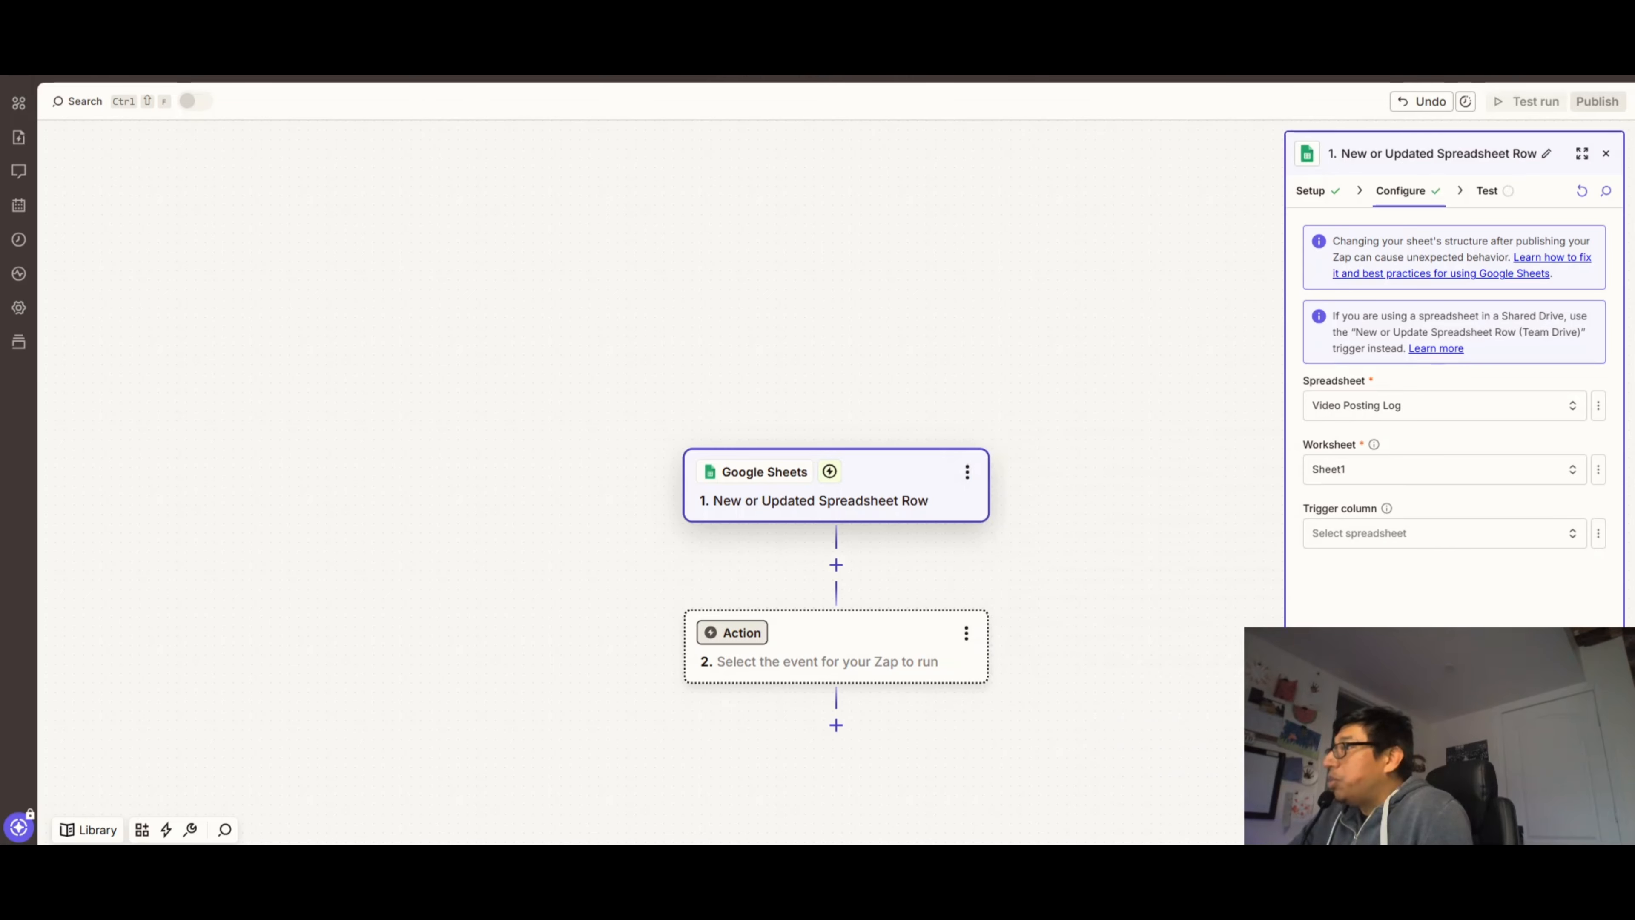
Proceed past the trigger's configuration and test, and use Buffer as the app for the Zap's second step
{"action": "left_click", "coordinate": [1454, 650]}
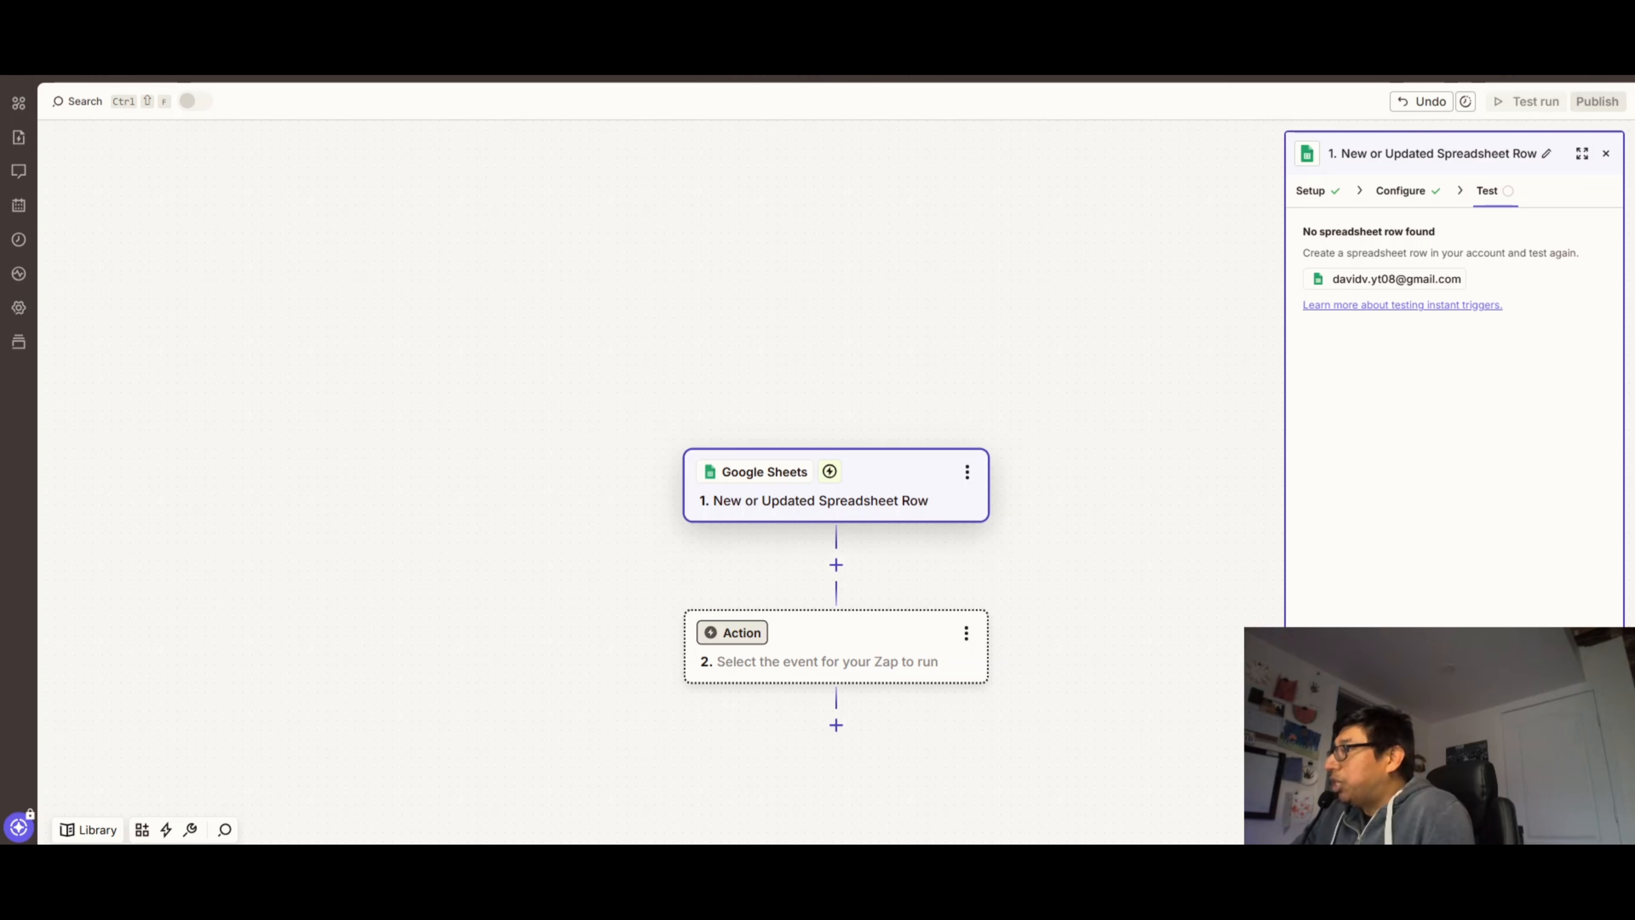
{"action": "left_click", "coordinate": [931, 686]}
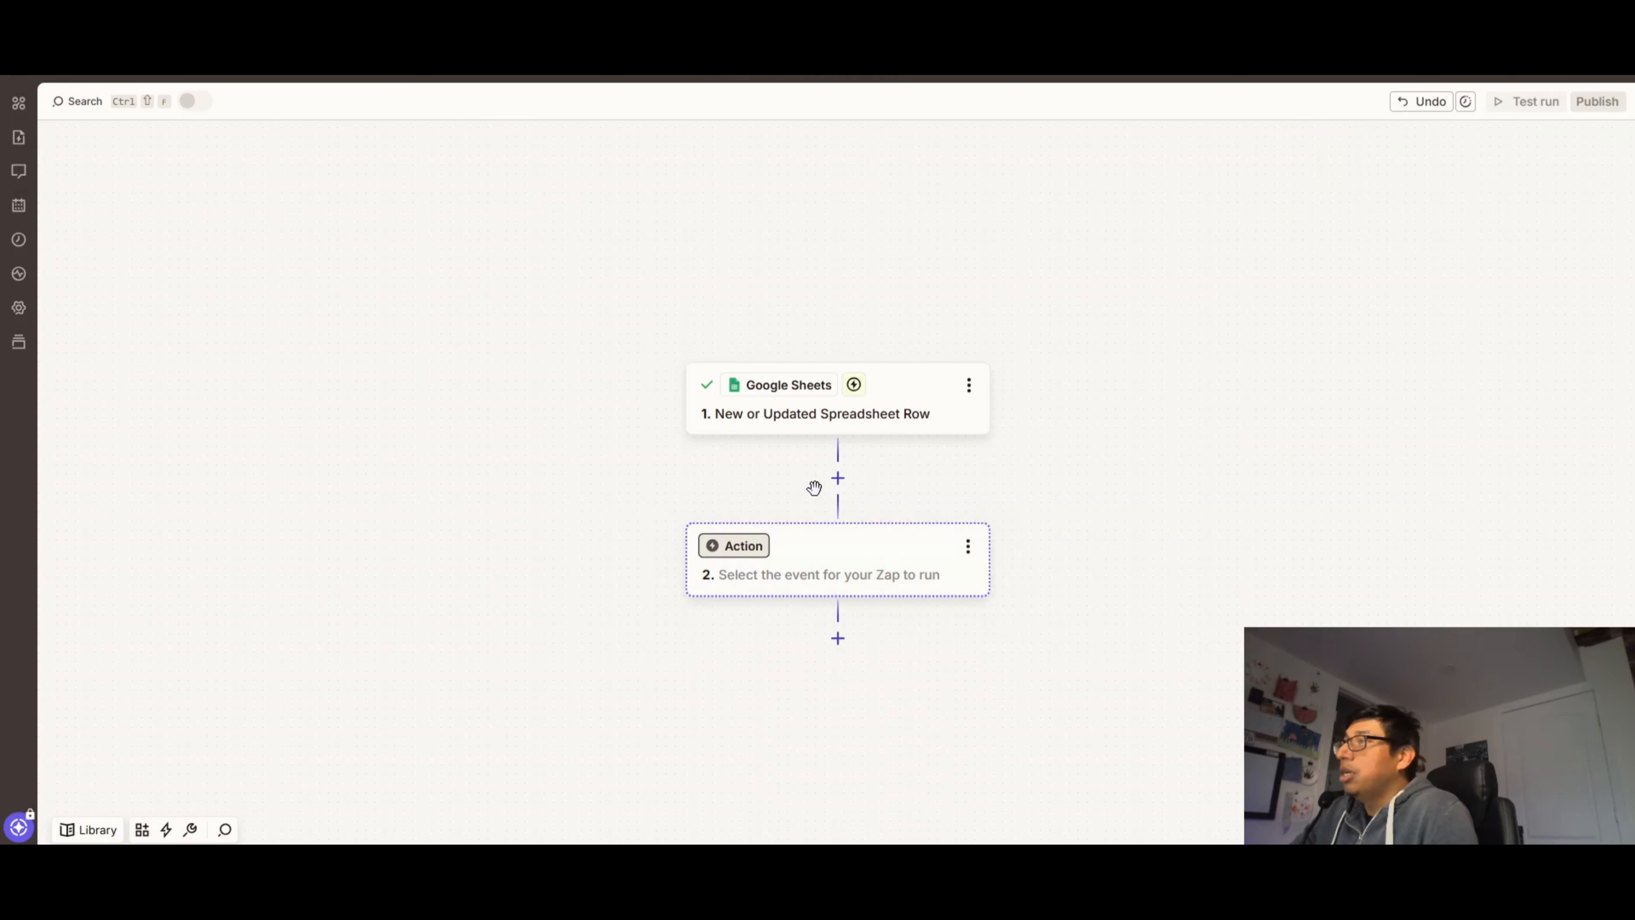
{"action": "left_click", "coordinate": [852, 558]}
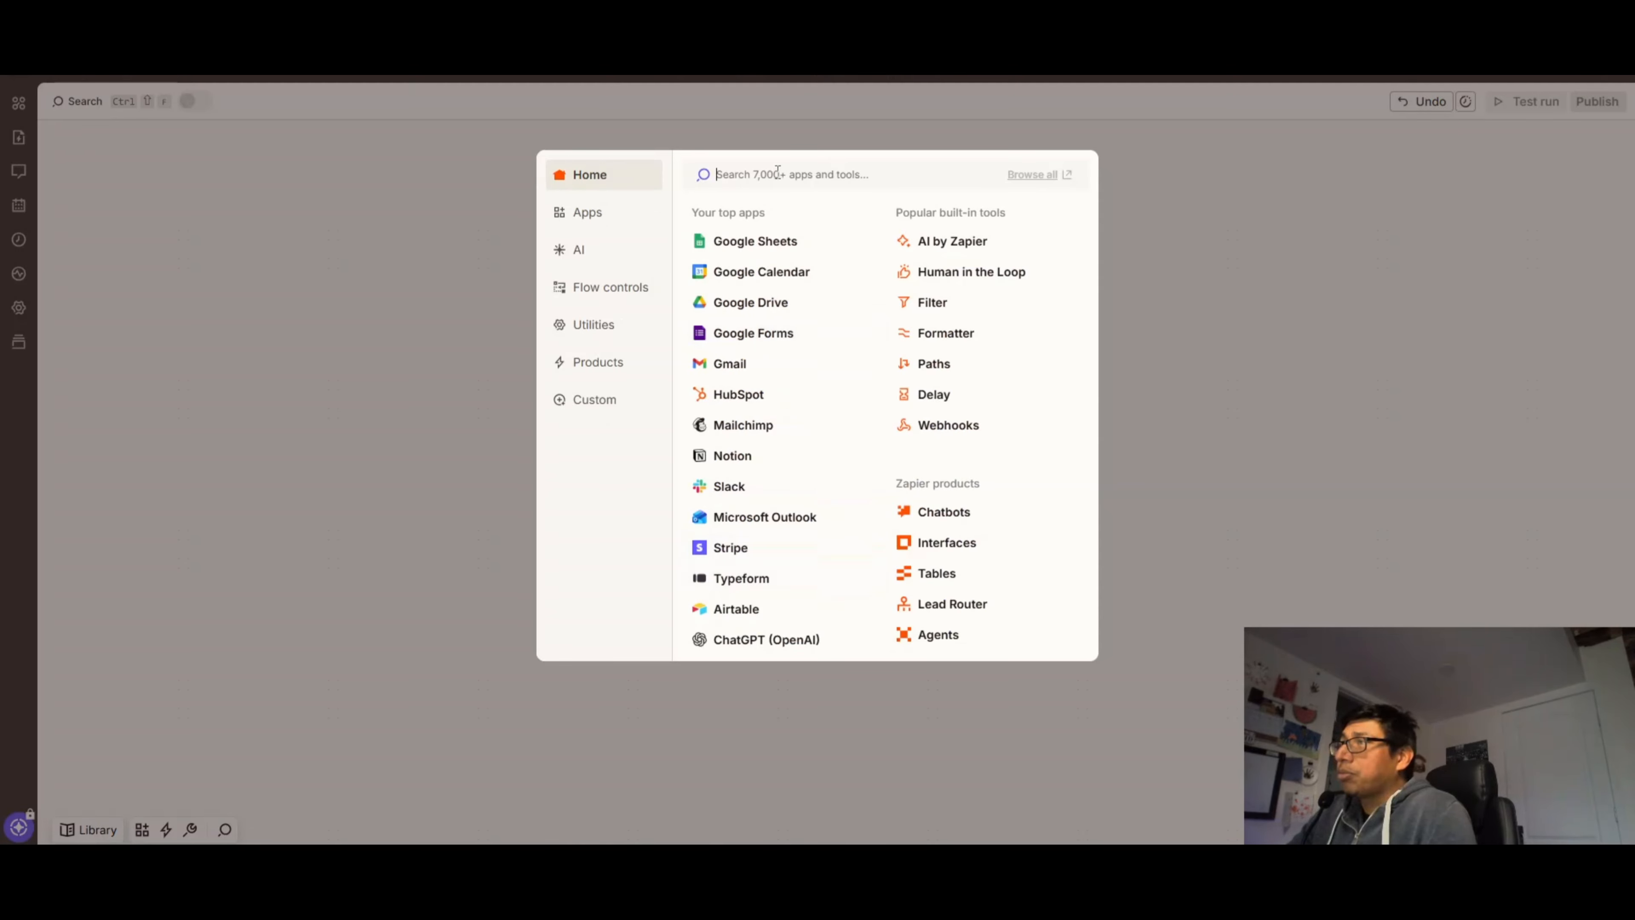
{"action": "type", "text": "buffer"}
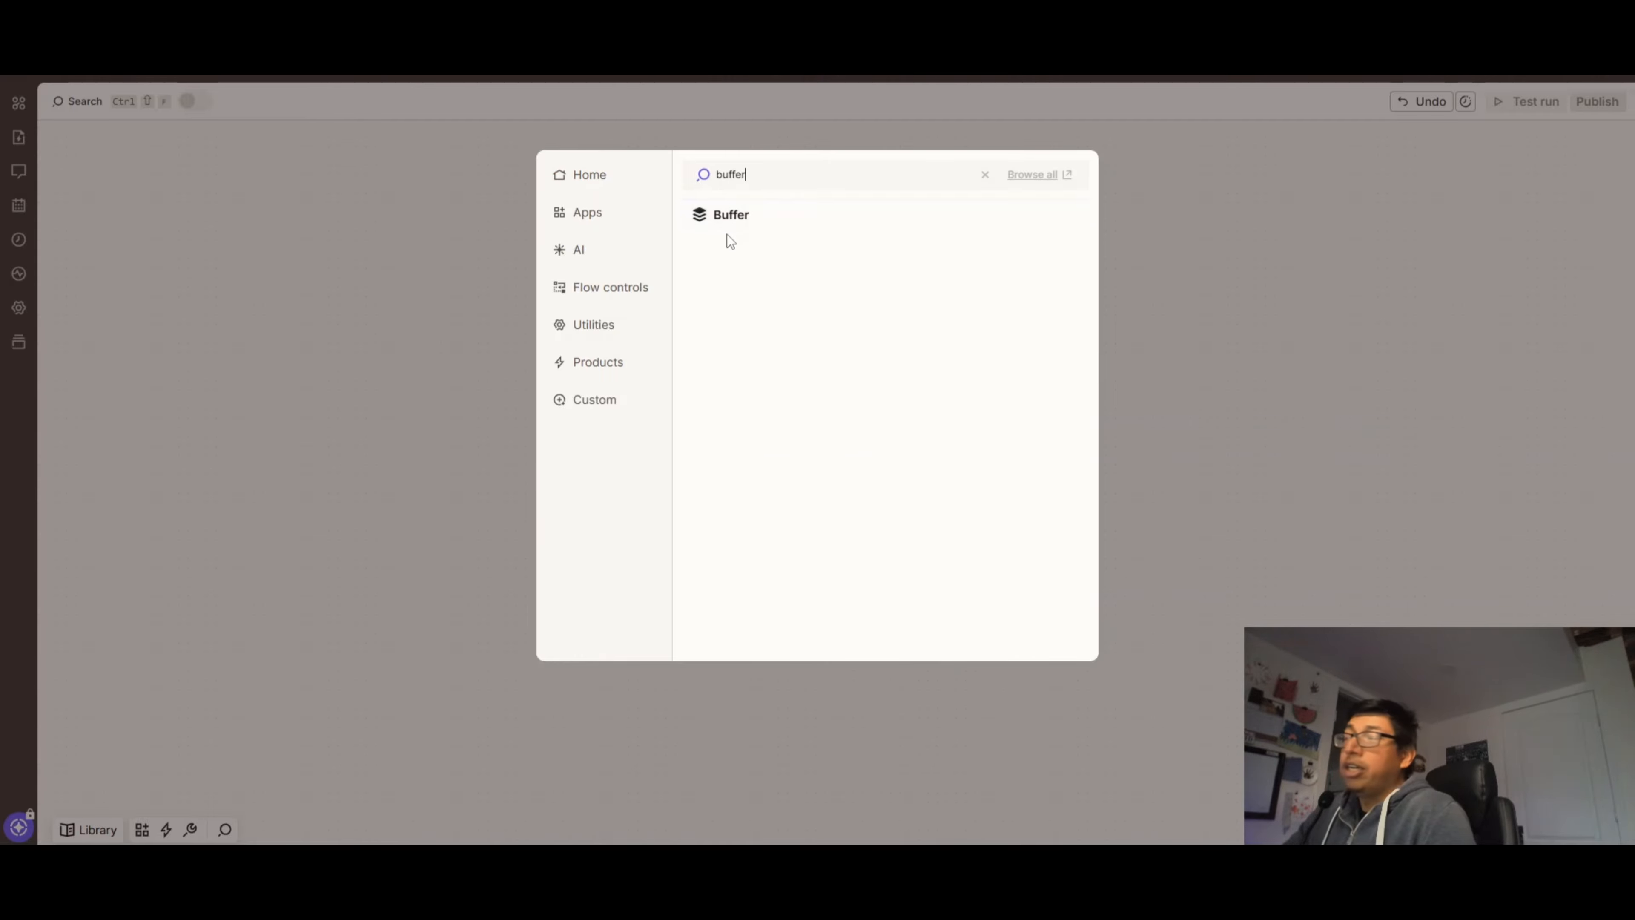
{"action": "left_click", "coordinate": [723, 216]}
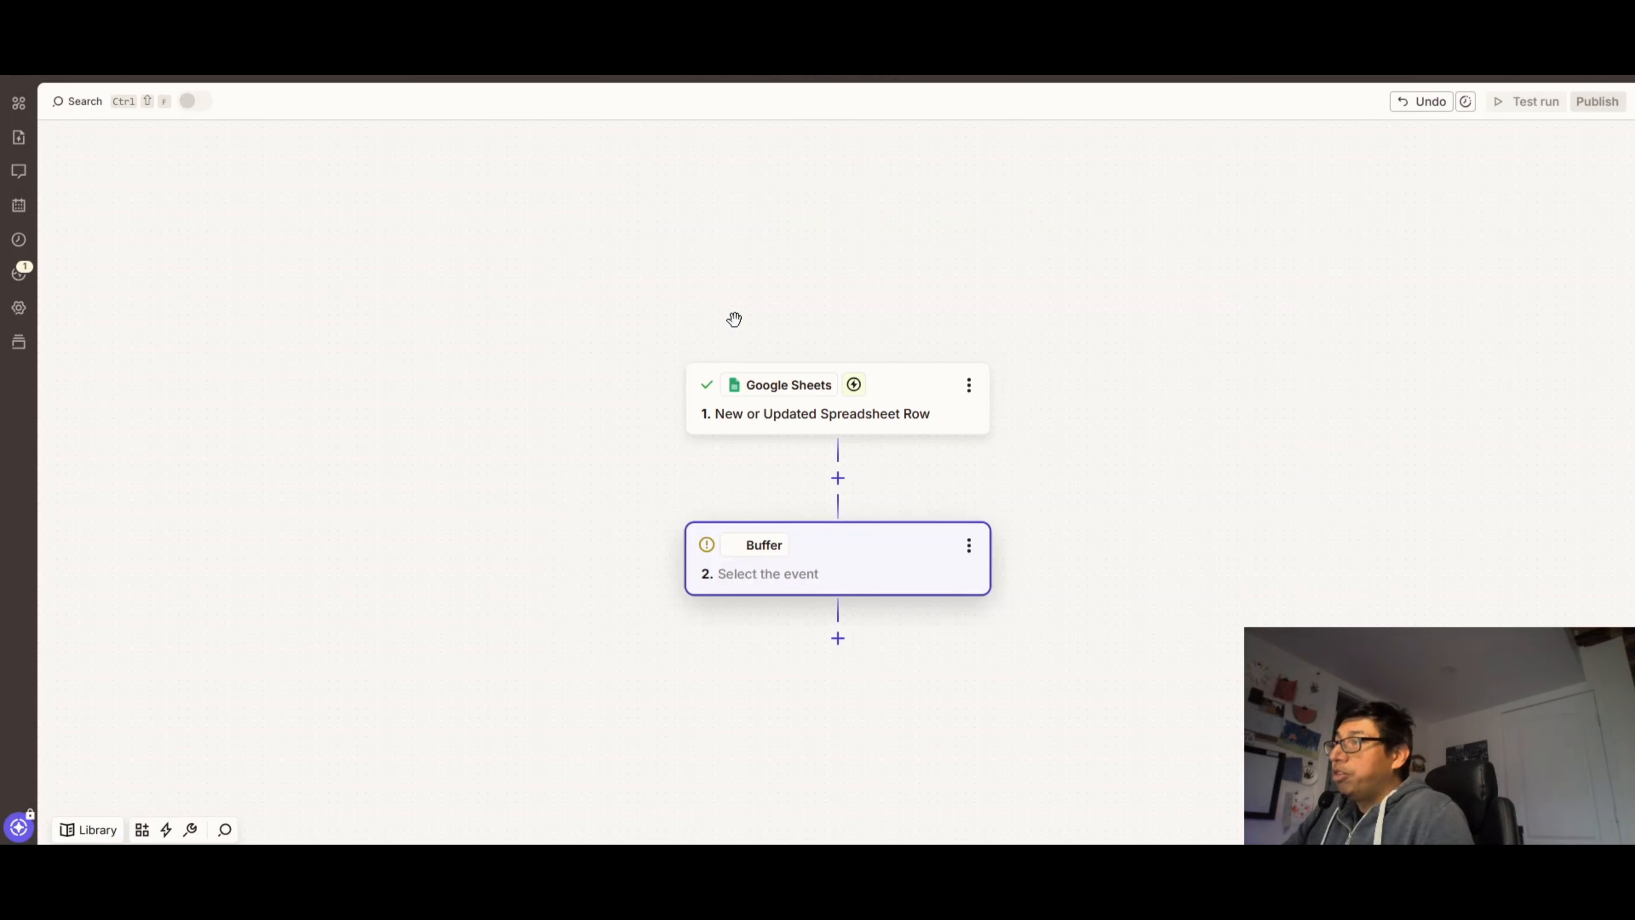
Add a third step at the end of the Zap with Buffer as its app
{"action": "left_click", "coordinate": [837, 639]}
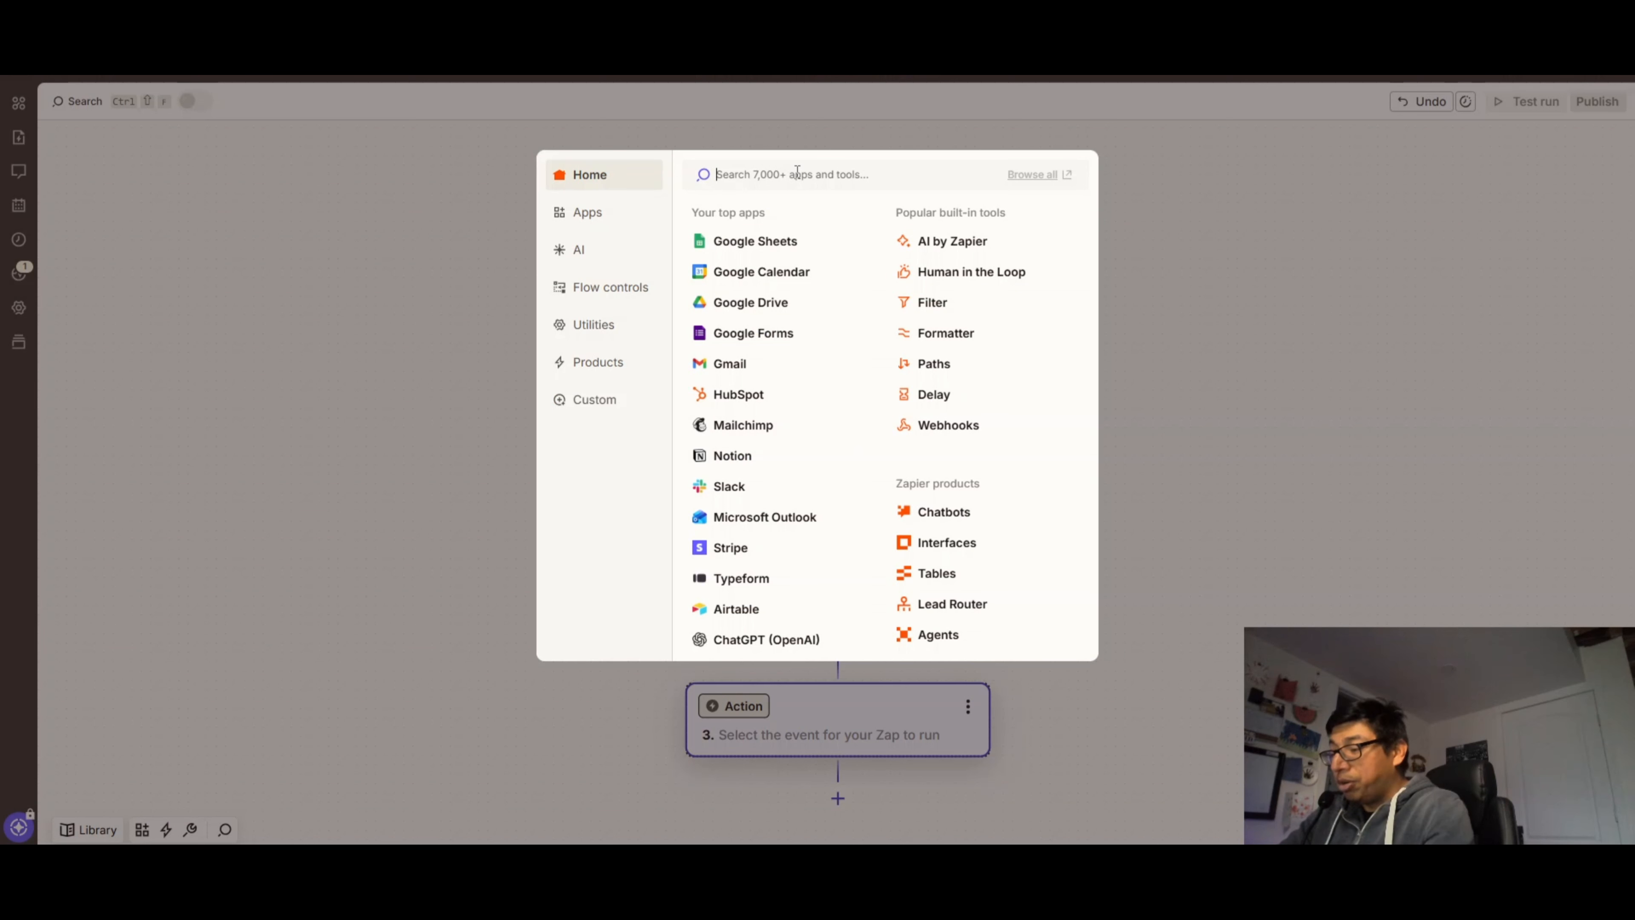
{"action": "type", "text": "buffer"}
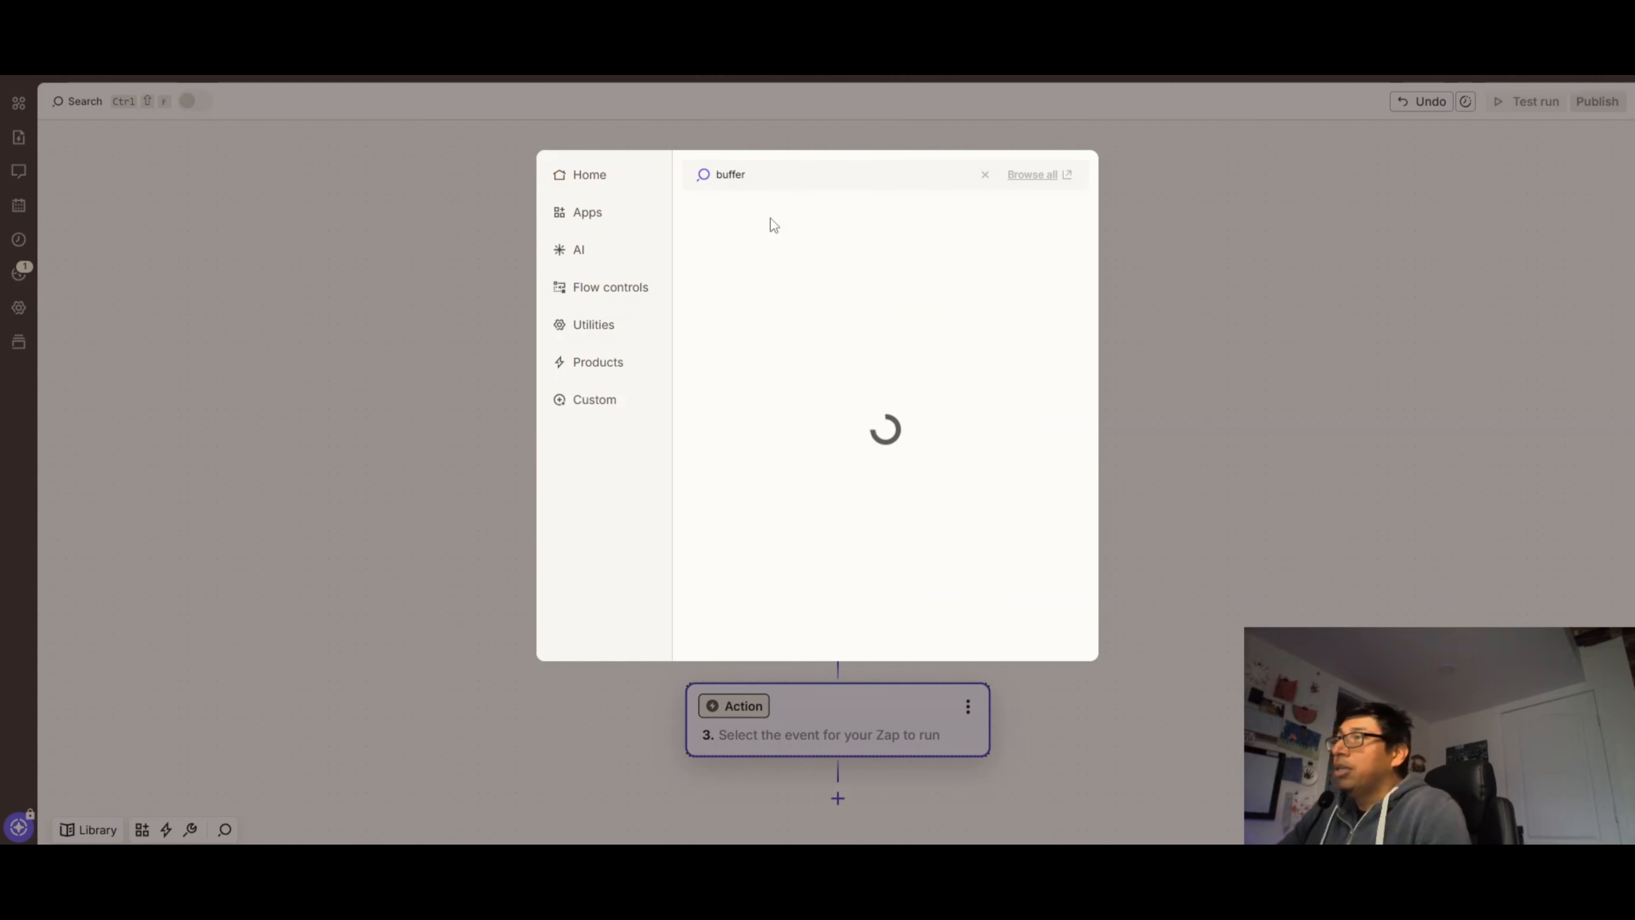
{"action": "left_click", "coordinate": [734, 216]}
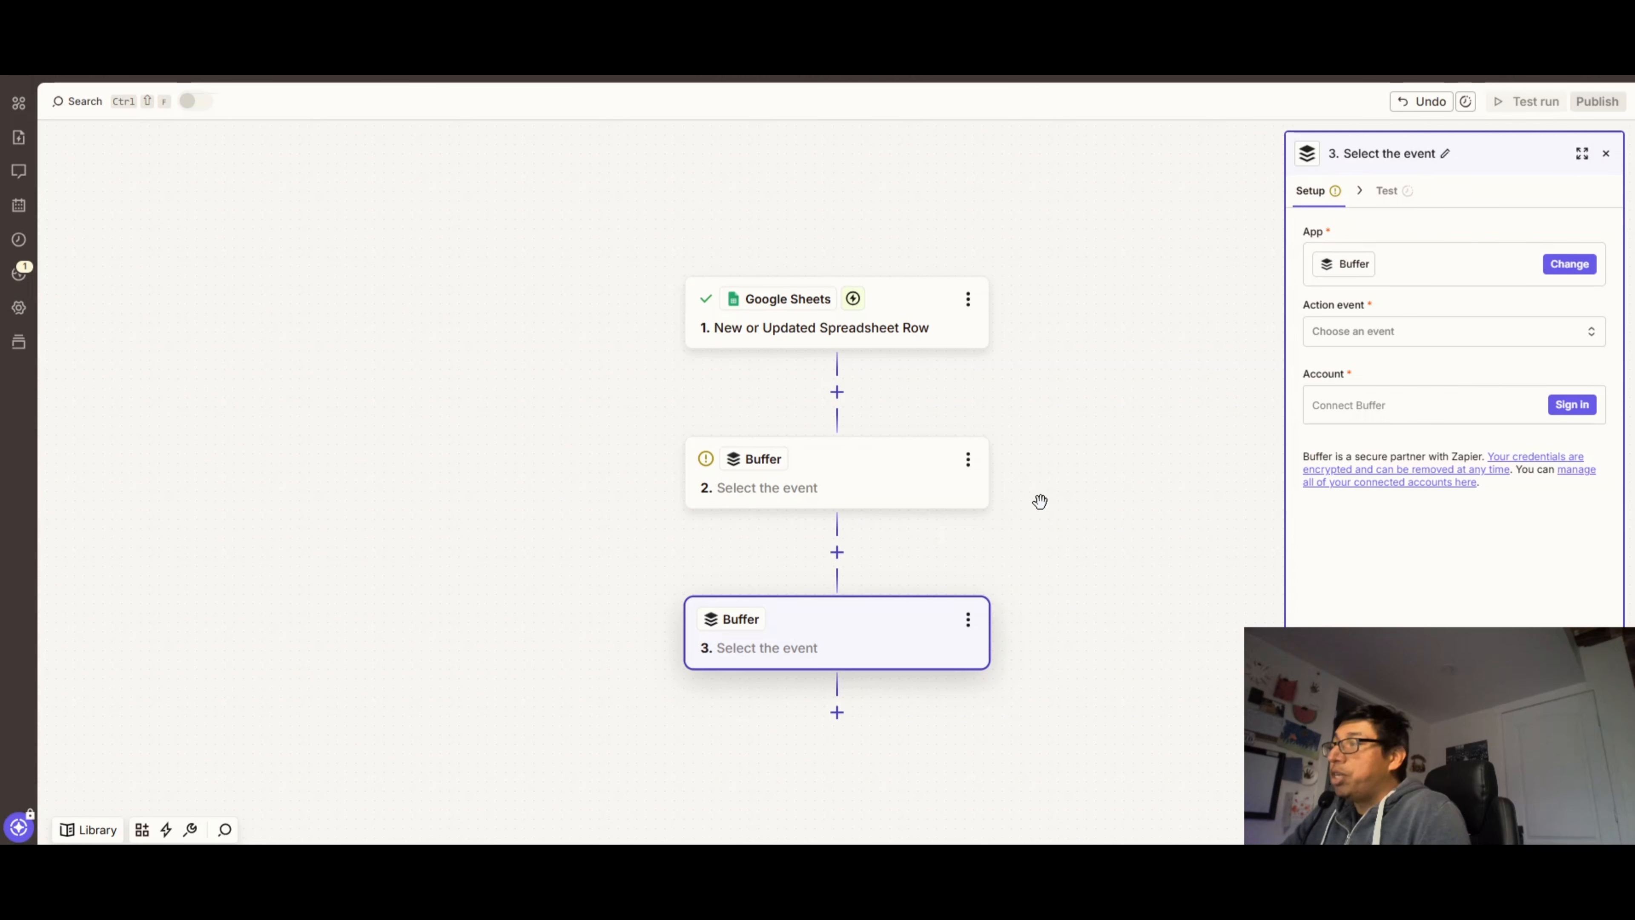
Add a fourth step below the second Buffer action with YouTube as its app
{"action": "scroll", "coordinate": [1040, 500], "scroll_direction": "down", "scroll_amount": 3}
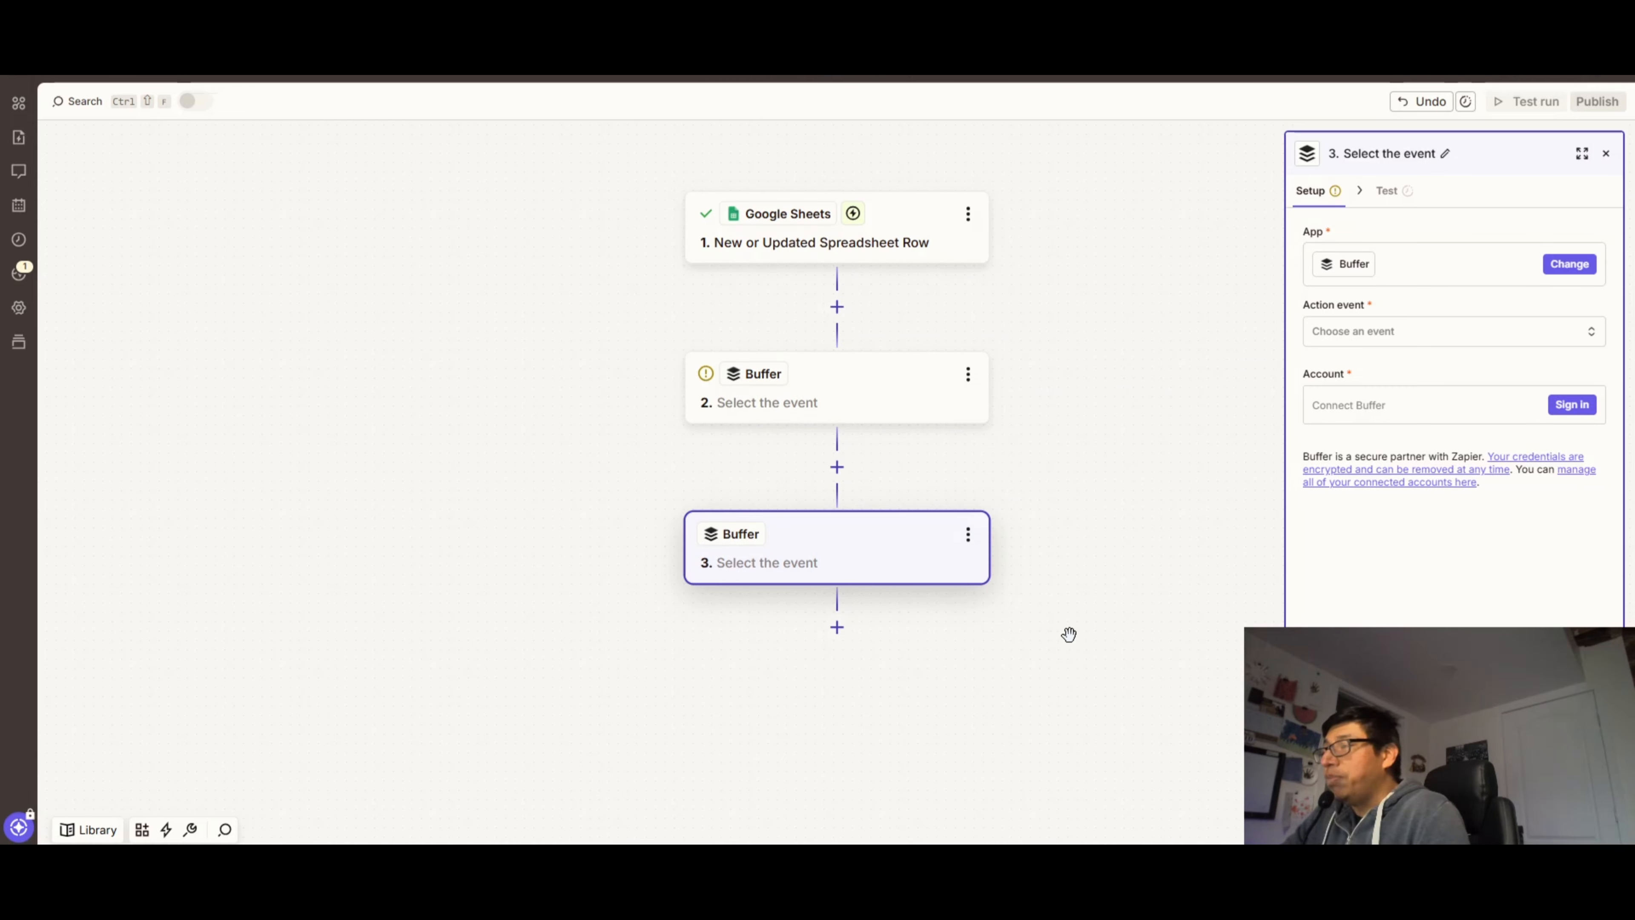
{"action": "scroll", "coordinate": [908, 664], "scroll_direction": "down", "scroll_amount": 3}
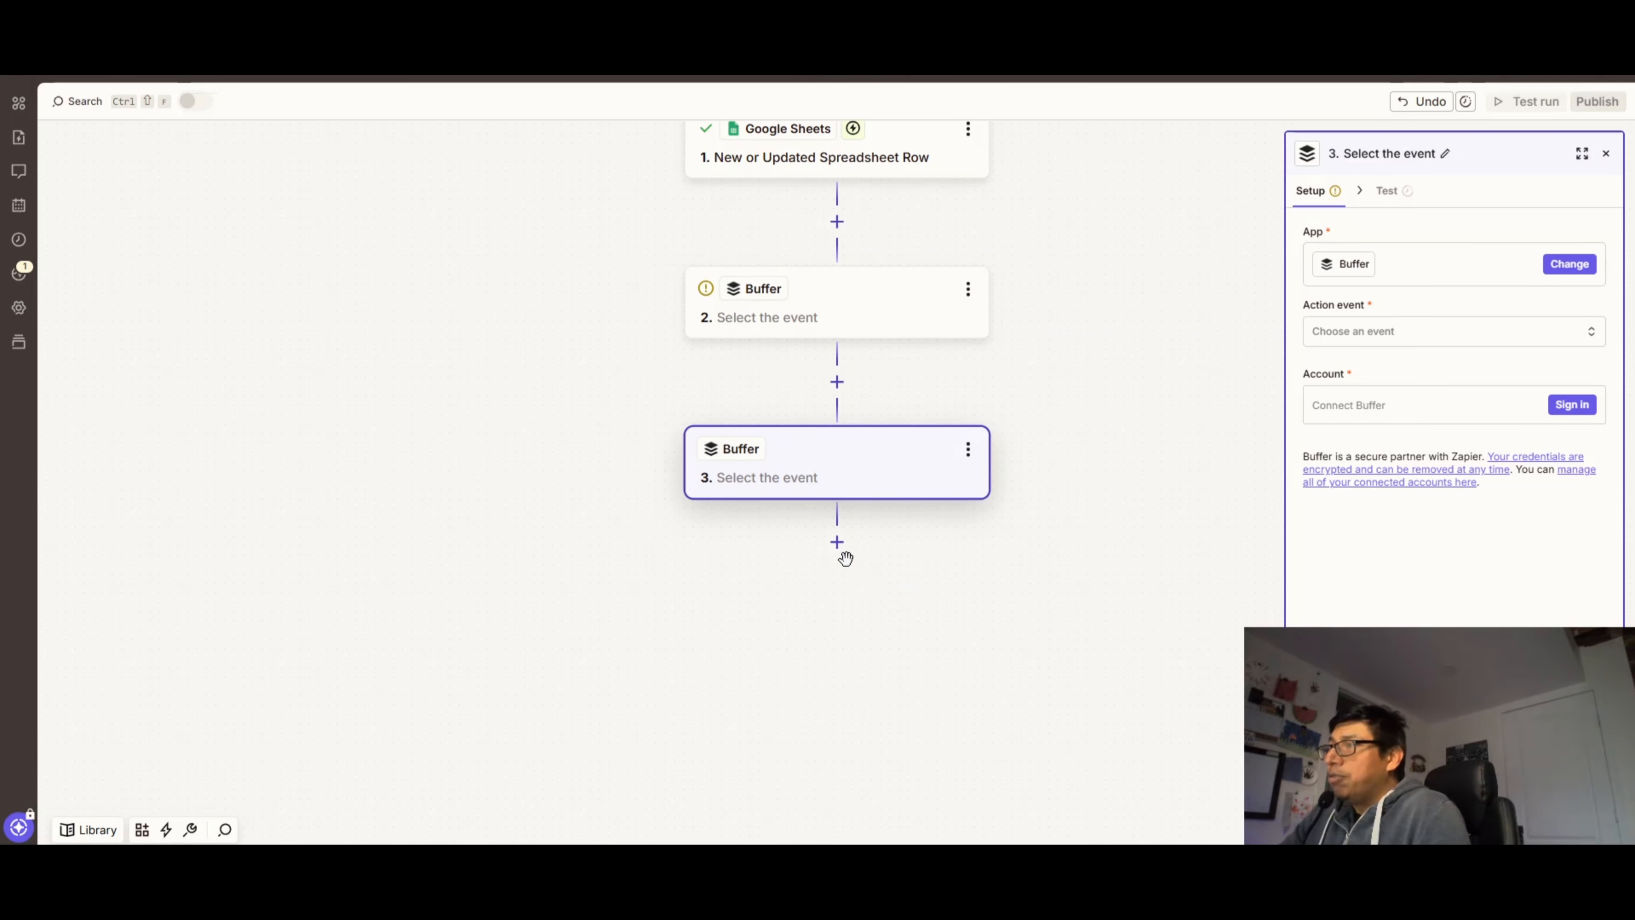
{"action": "left_click_drag", "start_coordinate": [838, 551], "coordinate": [817, 548]}
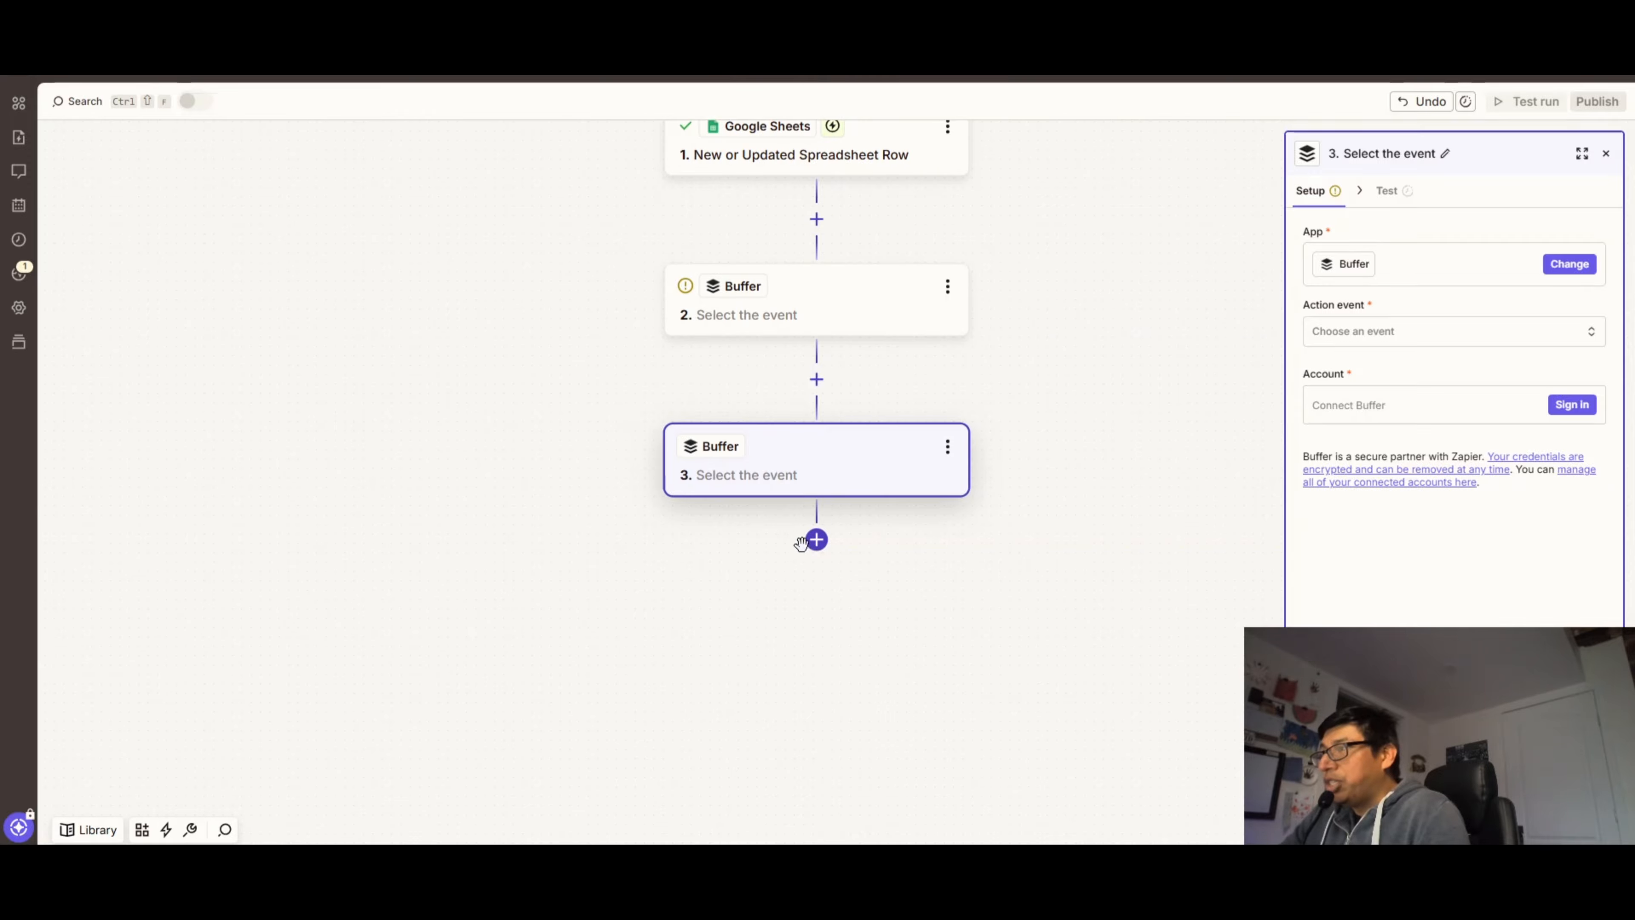
{"action": "left_click", "coordinate": [816, 540]}
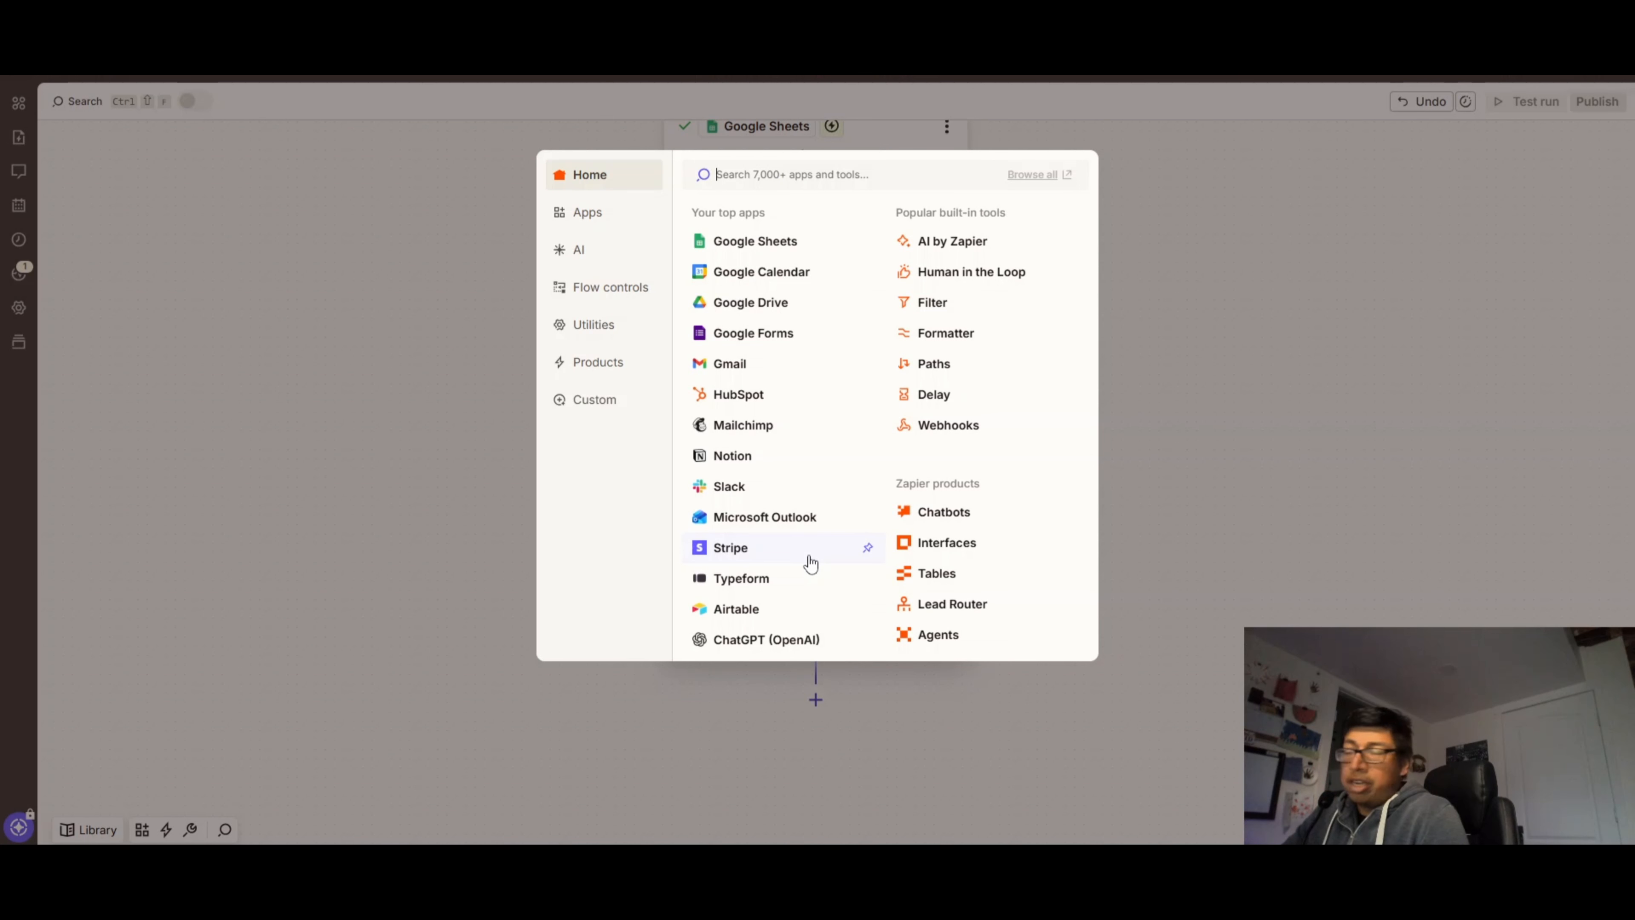
{"action": "left_click", "coordinate": [763, 179]}
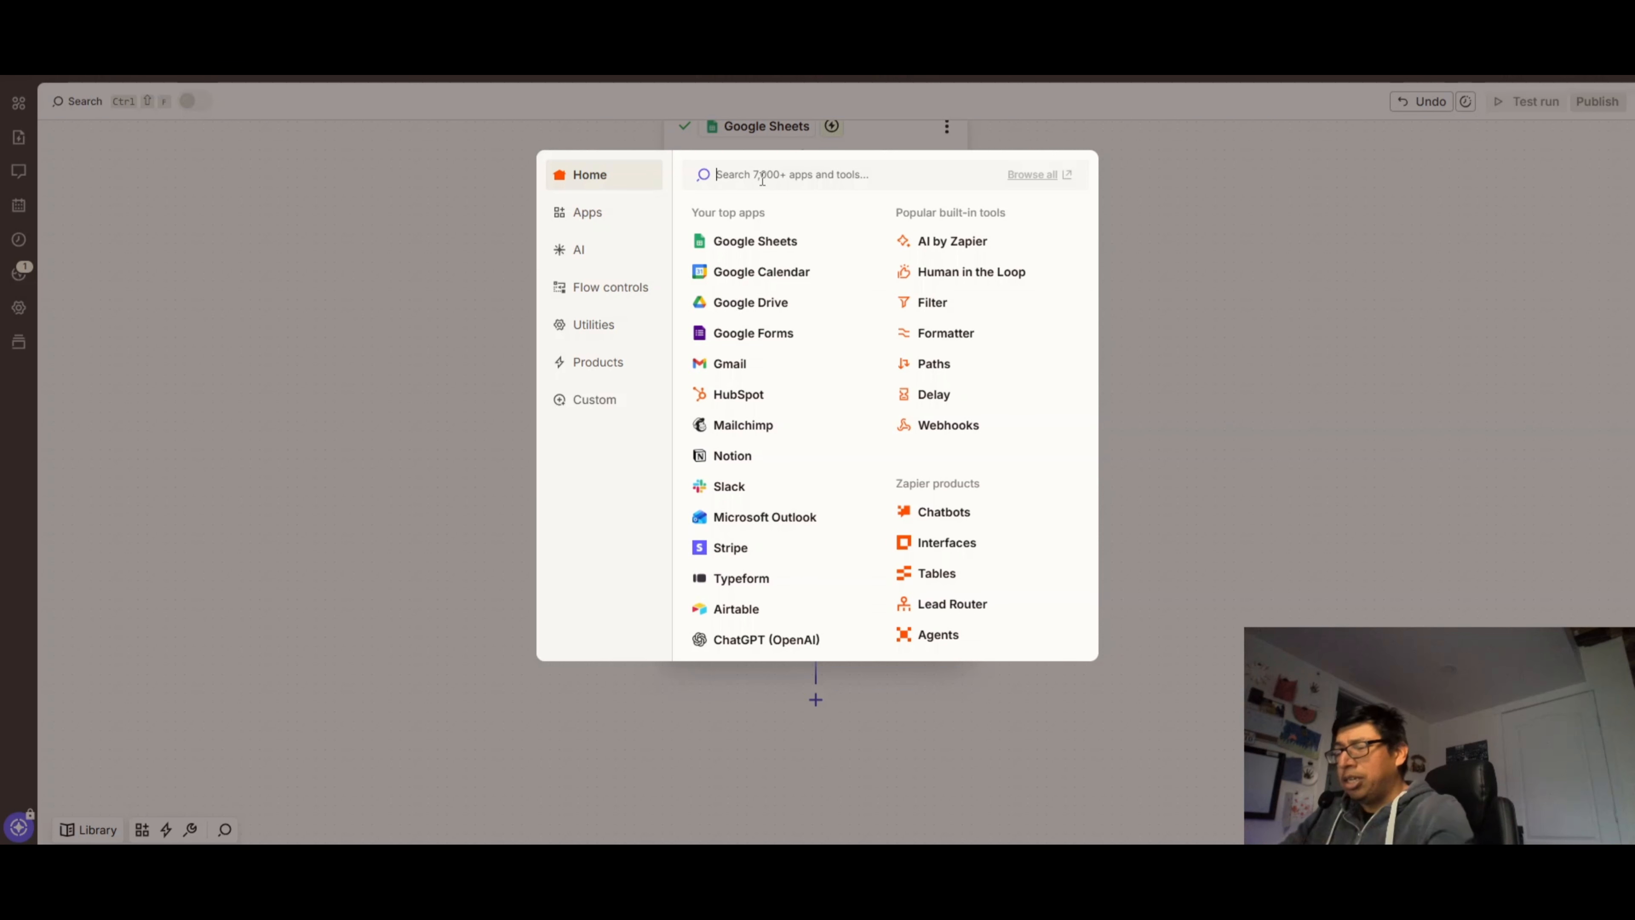
{"action": "type", "text": "yout"}
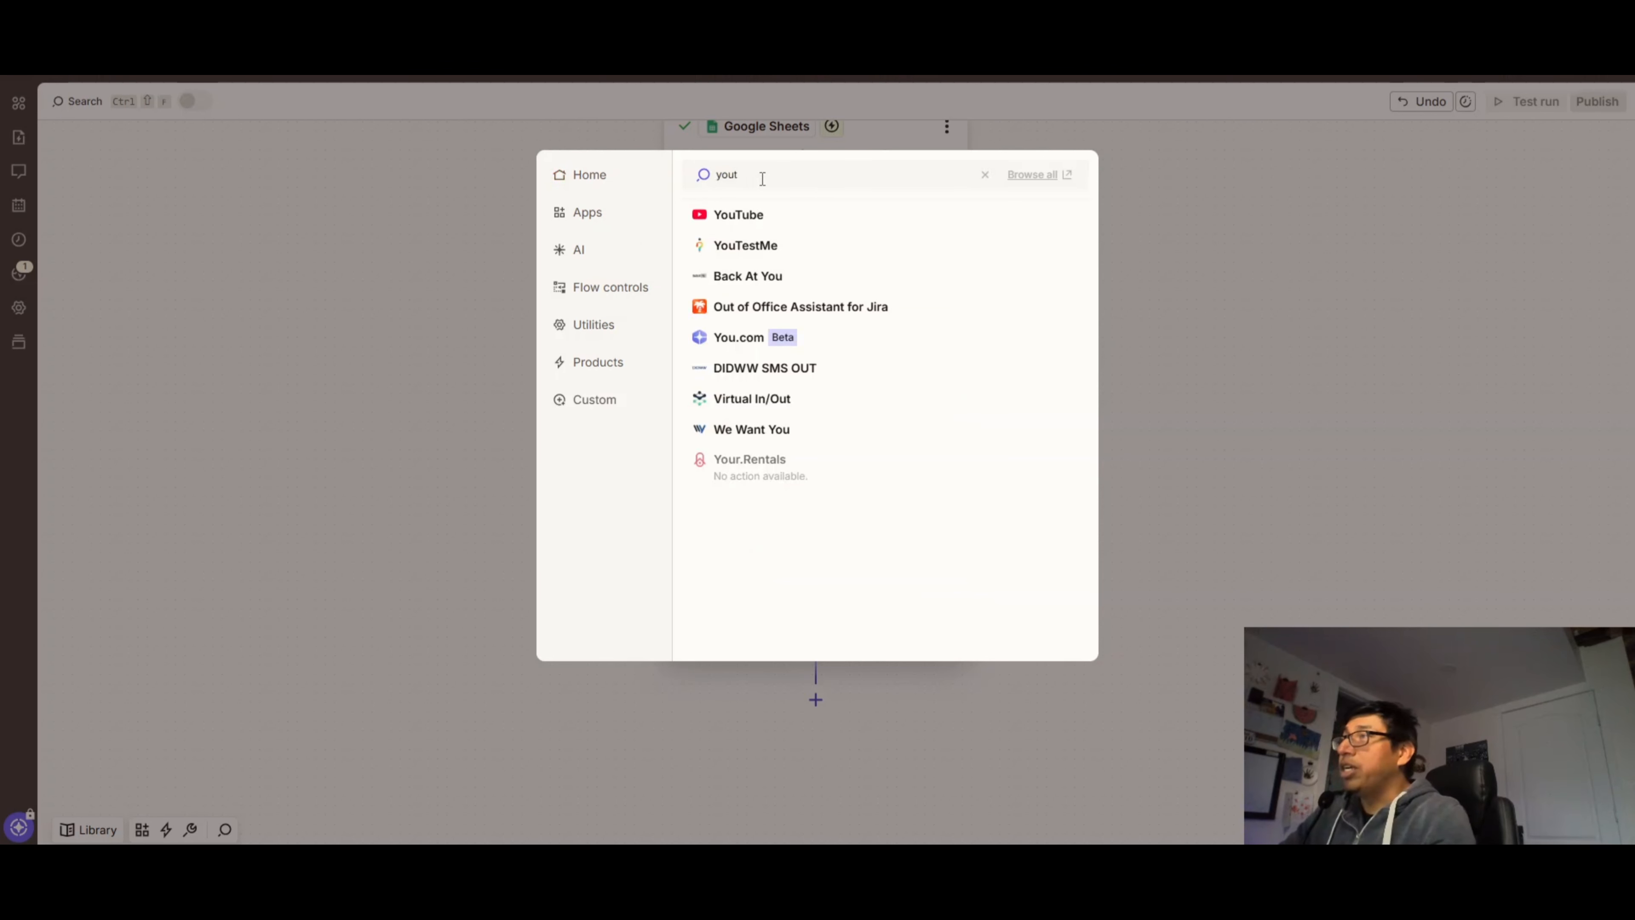
{"action": "left_click", "coordinate": [740, 215]}
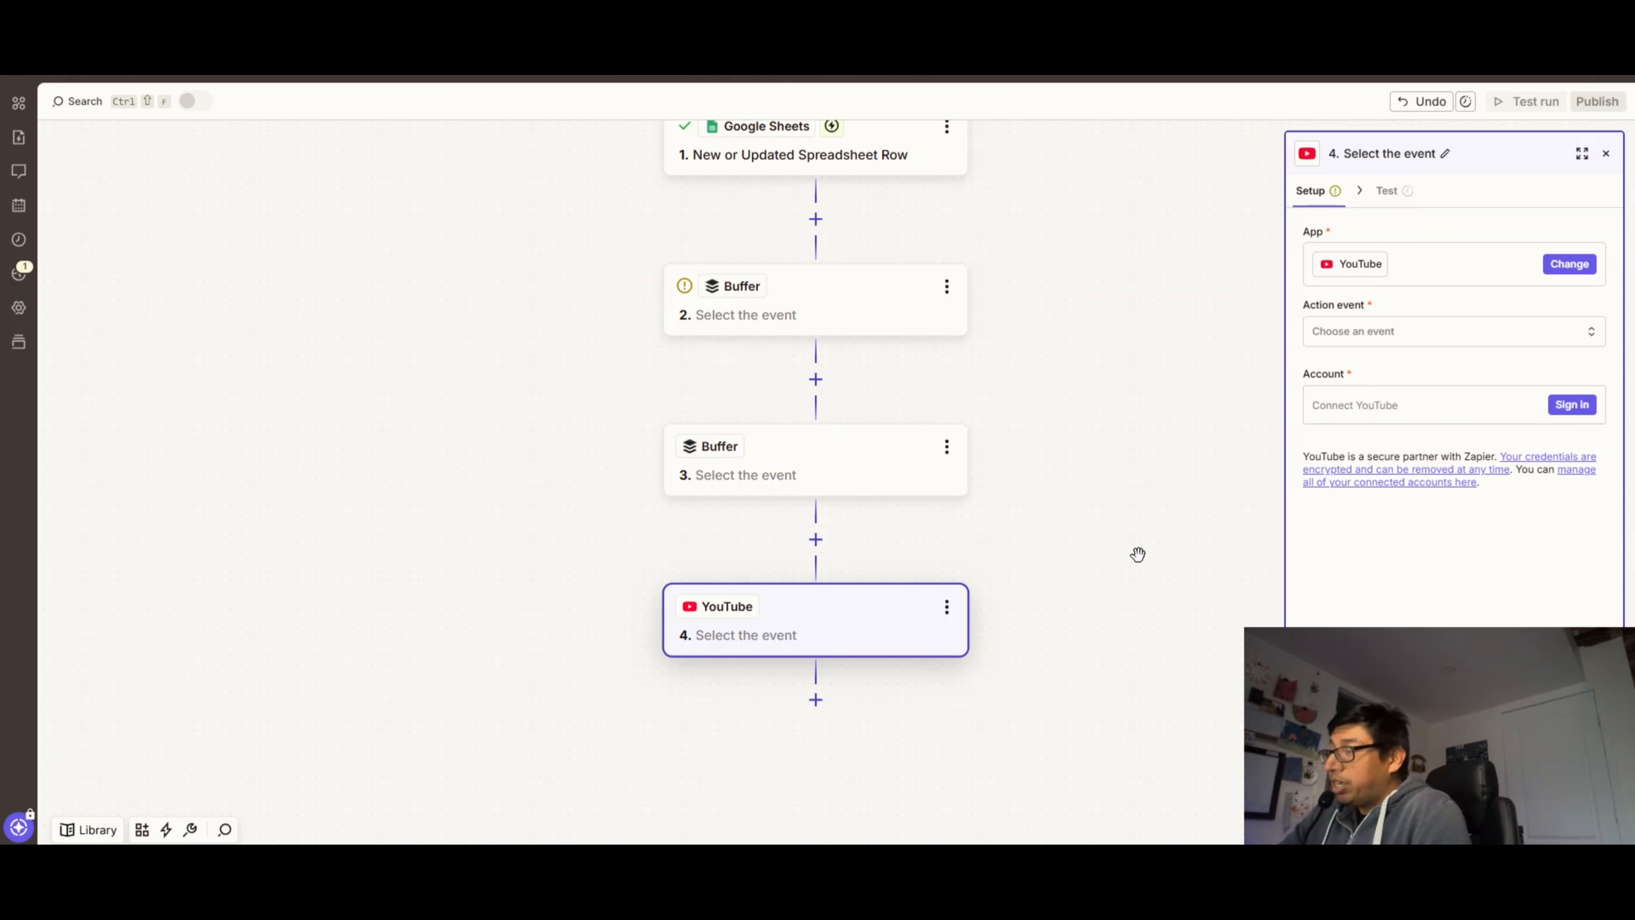
Set step 2's Buffer action event to Add to Queue and connect the Buffer account, allowing Zapier access
{"action": "scroll", "coordinate": [1108, 582], "scroll_direction": "up", "scroll_amount": 1}
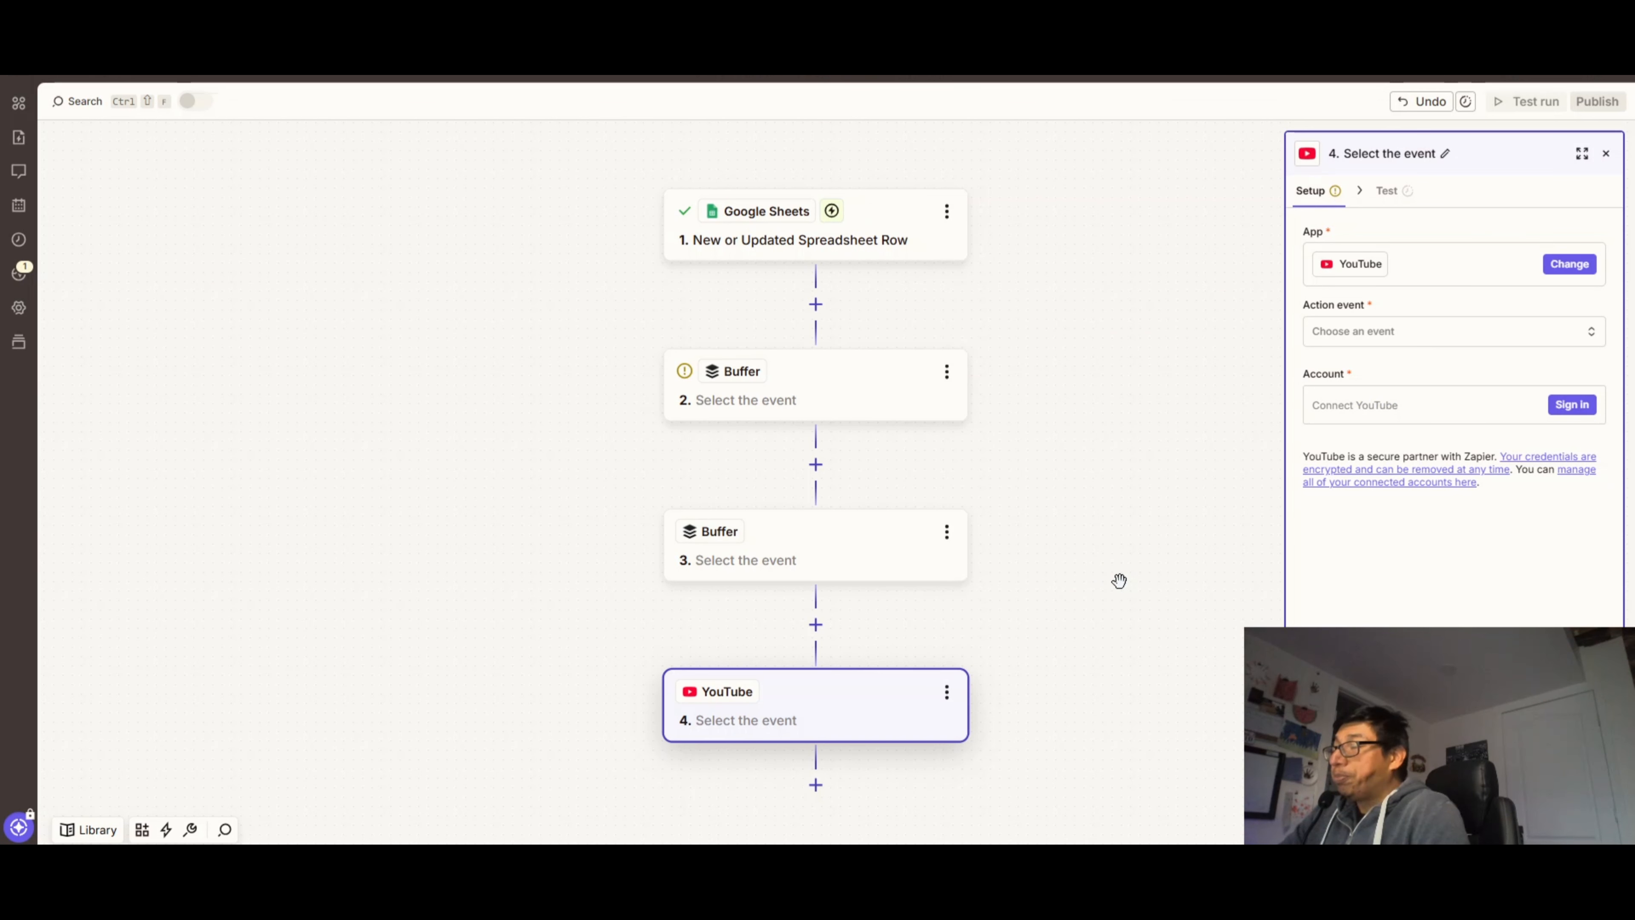
{"action": "scroll", "coordinate": [1130, 572], "scroll_direction": "up", "scroll_amount": 1}
{"action": "scroll", "coordinate": [1163, 548], "scroll_direction": "down", "scroll_amount": 1}
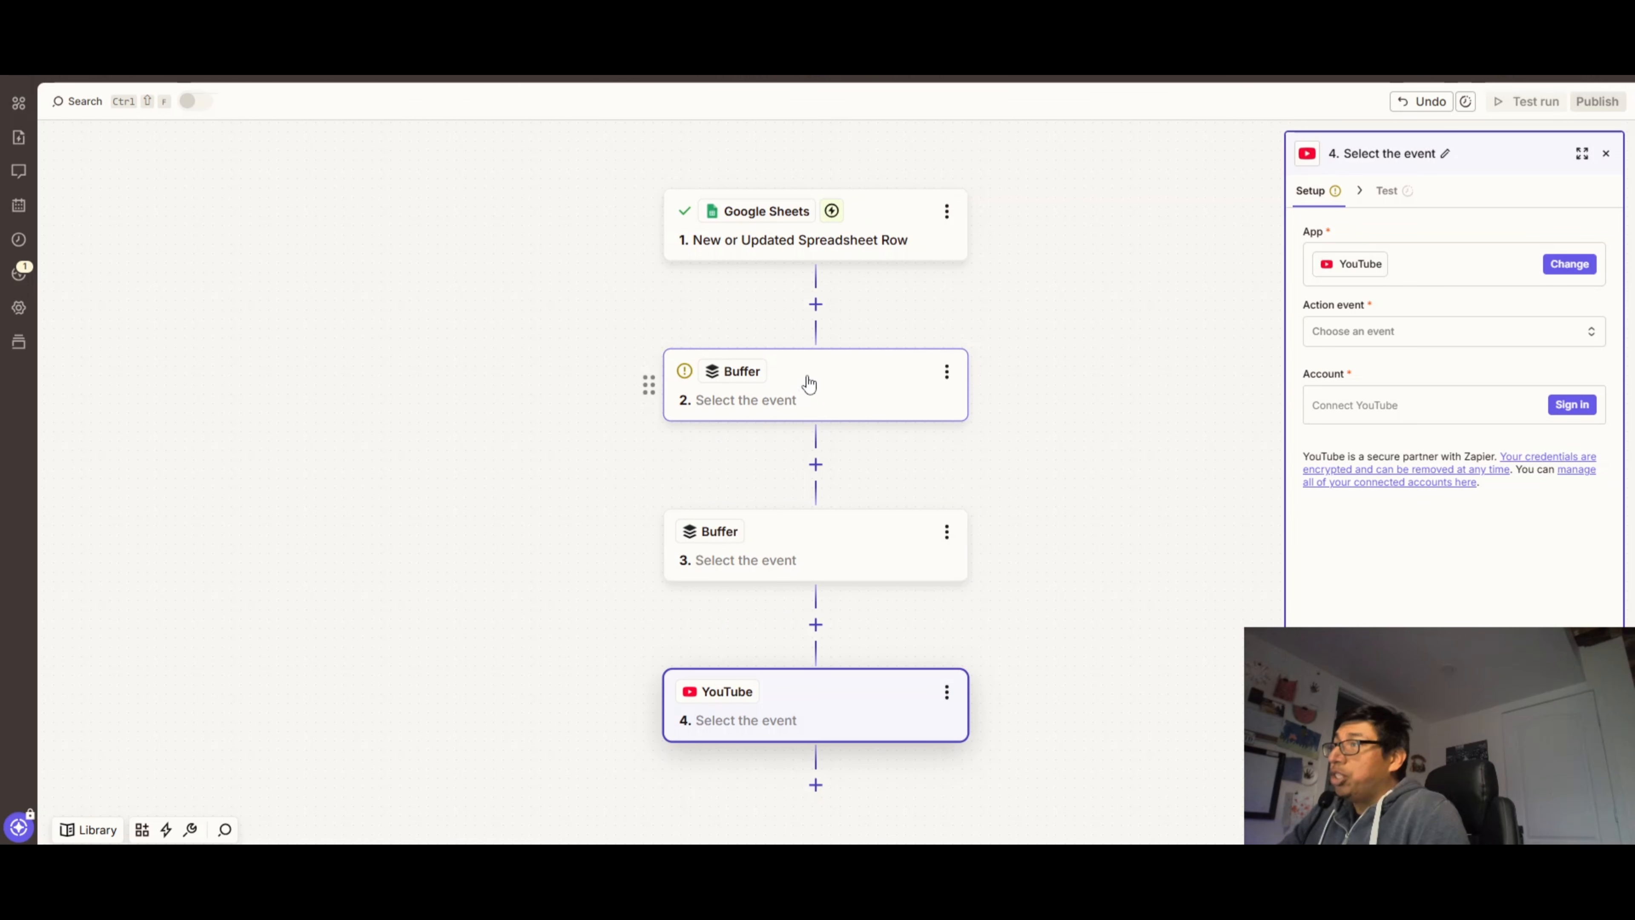
{"action": "left_click", "coordinate": [780, 389]}
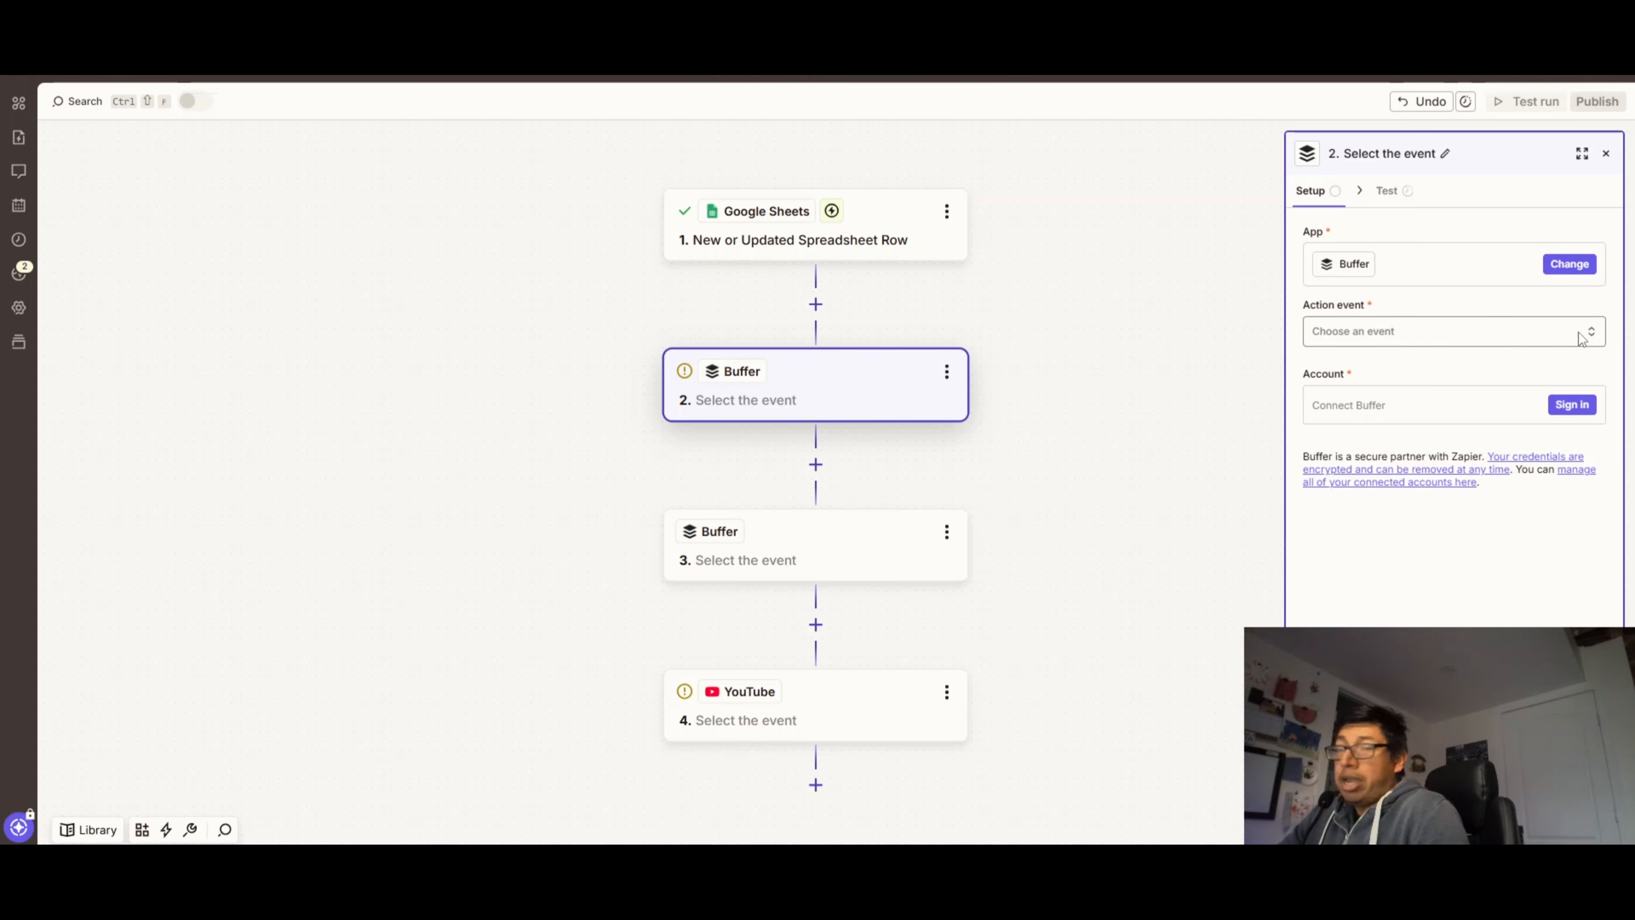
{"action": "left_click", "coordinate": [1582, 337]}
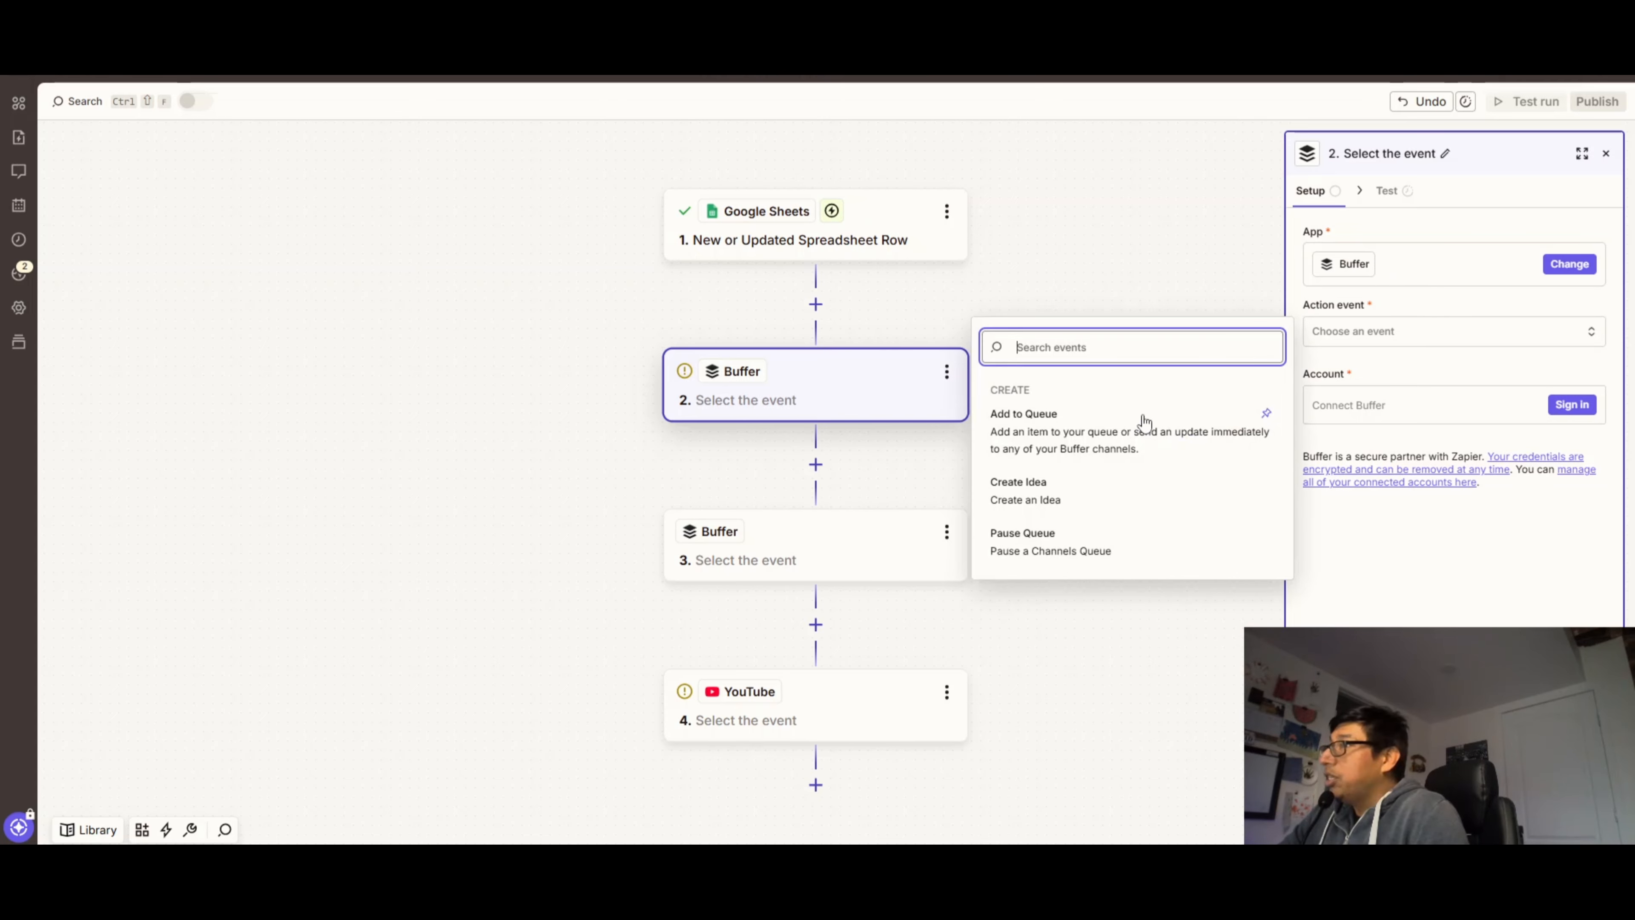
{"action": "left_click", "coordinate": [1053, 432]}
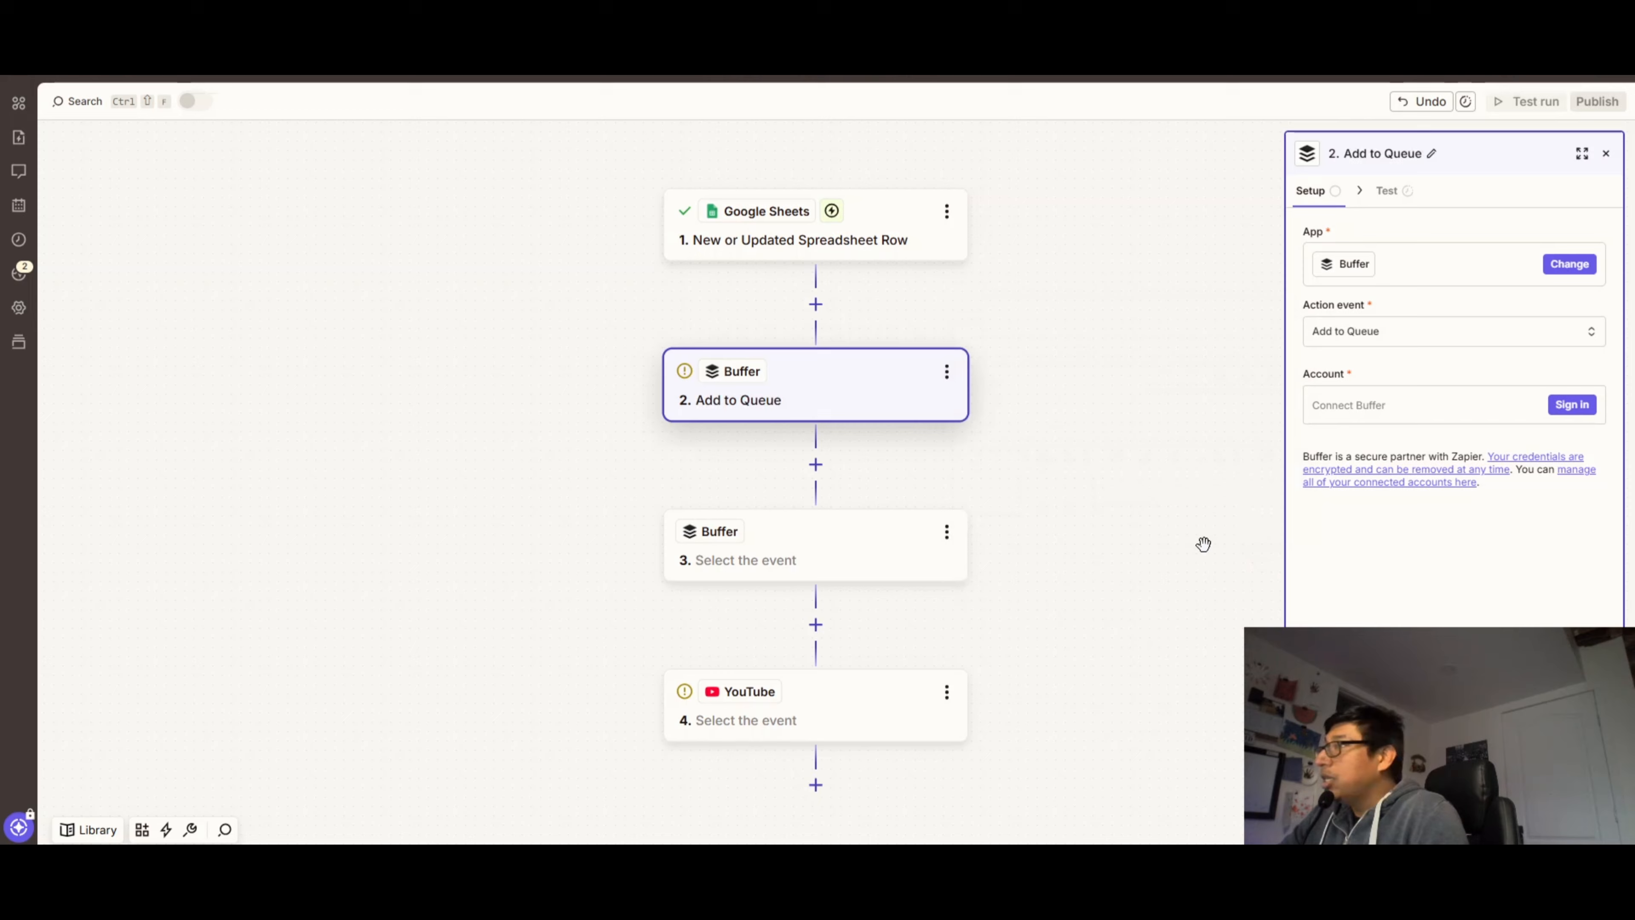
{"action": "left_click", "coordinate": [1571, 406]}
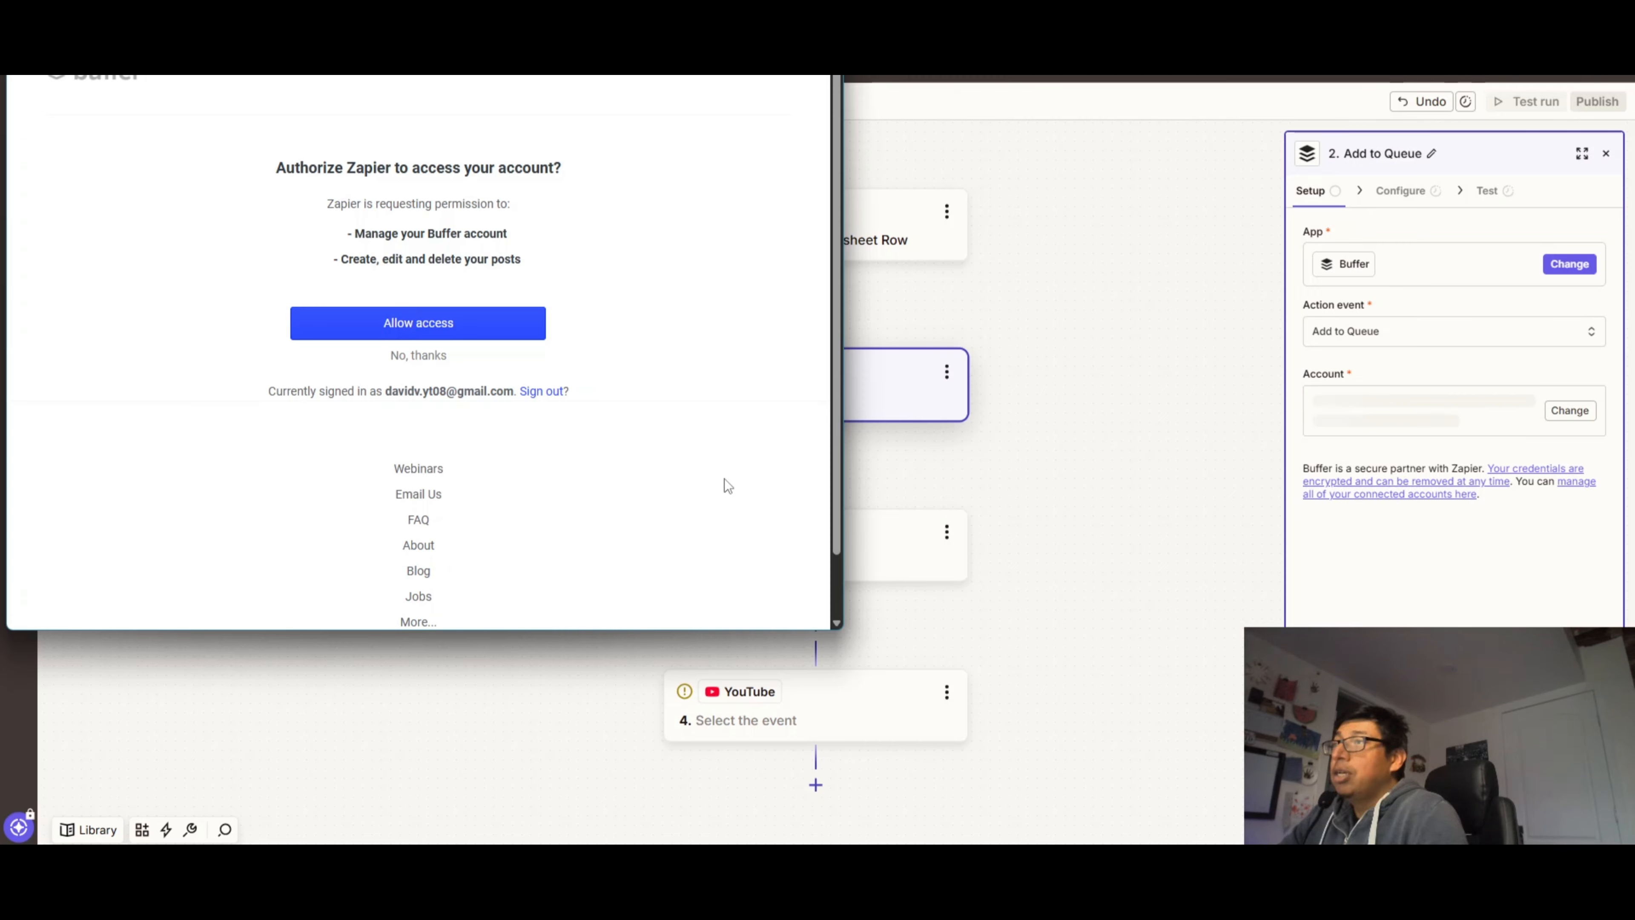
{"action": "left_click", "coordinate": [449, 319]}
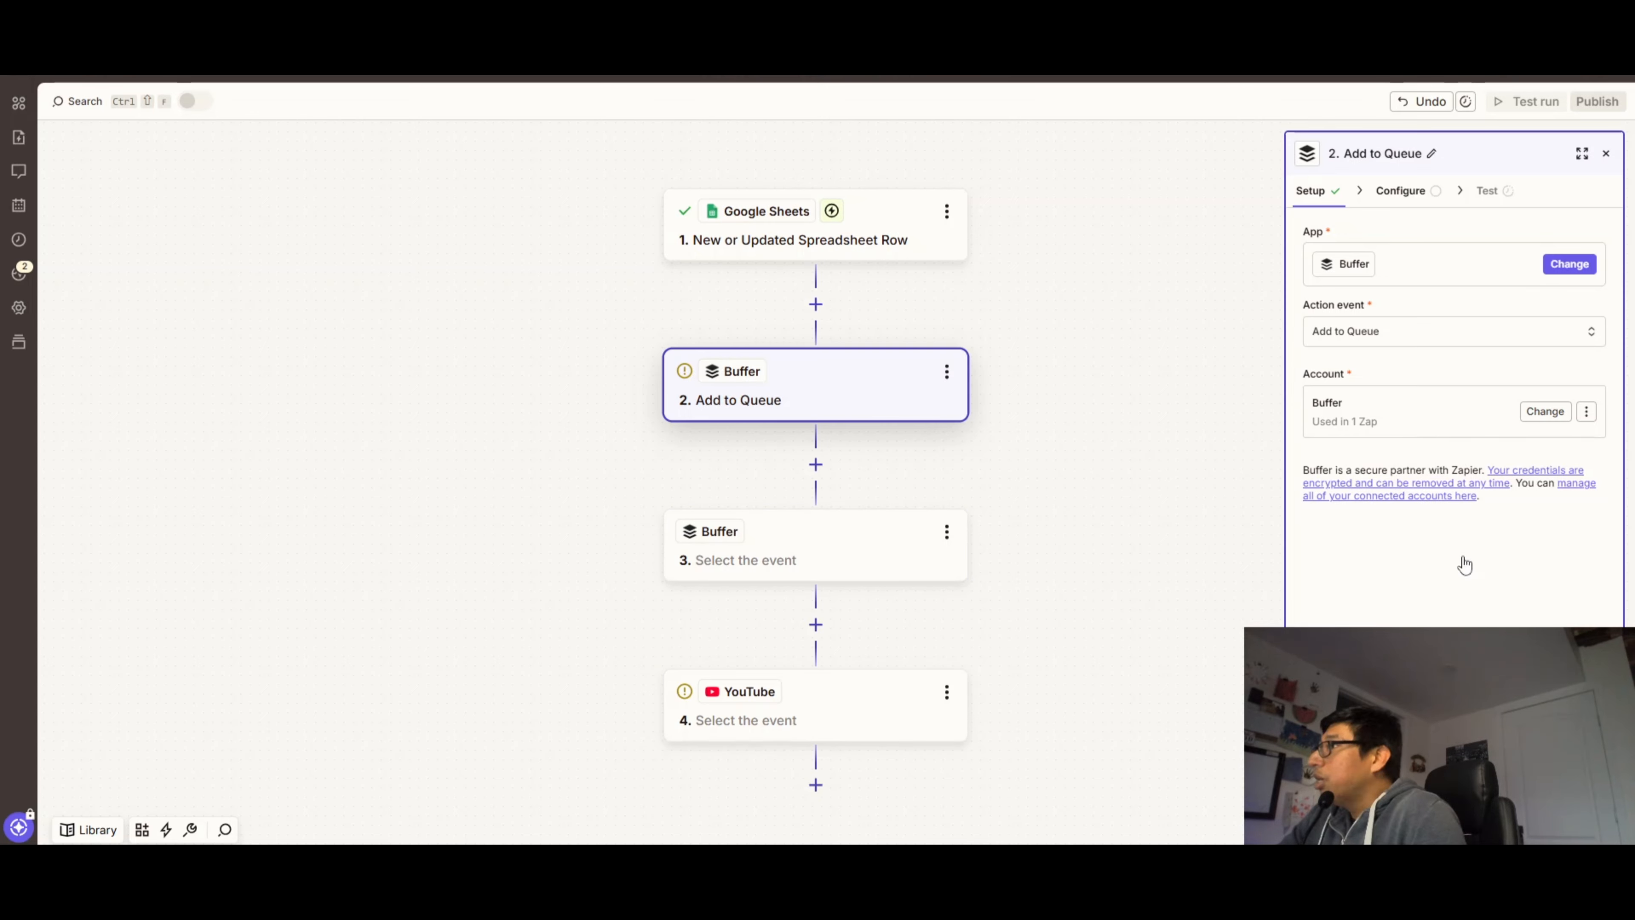
Configure the Add to Queue action with My Organization as the organization and the TikTok account as the channel
{"action": "left_click", "coordinate": [1436, 814]}
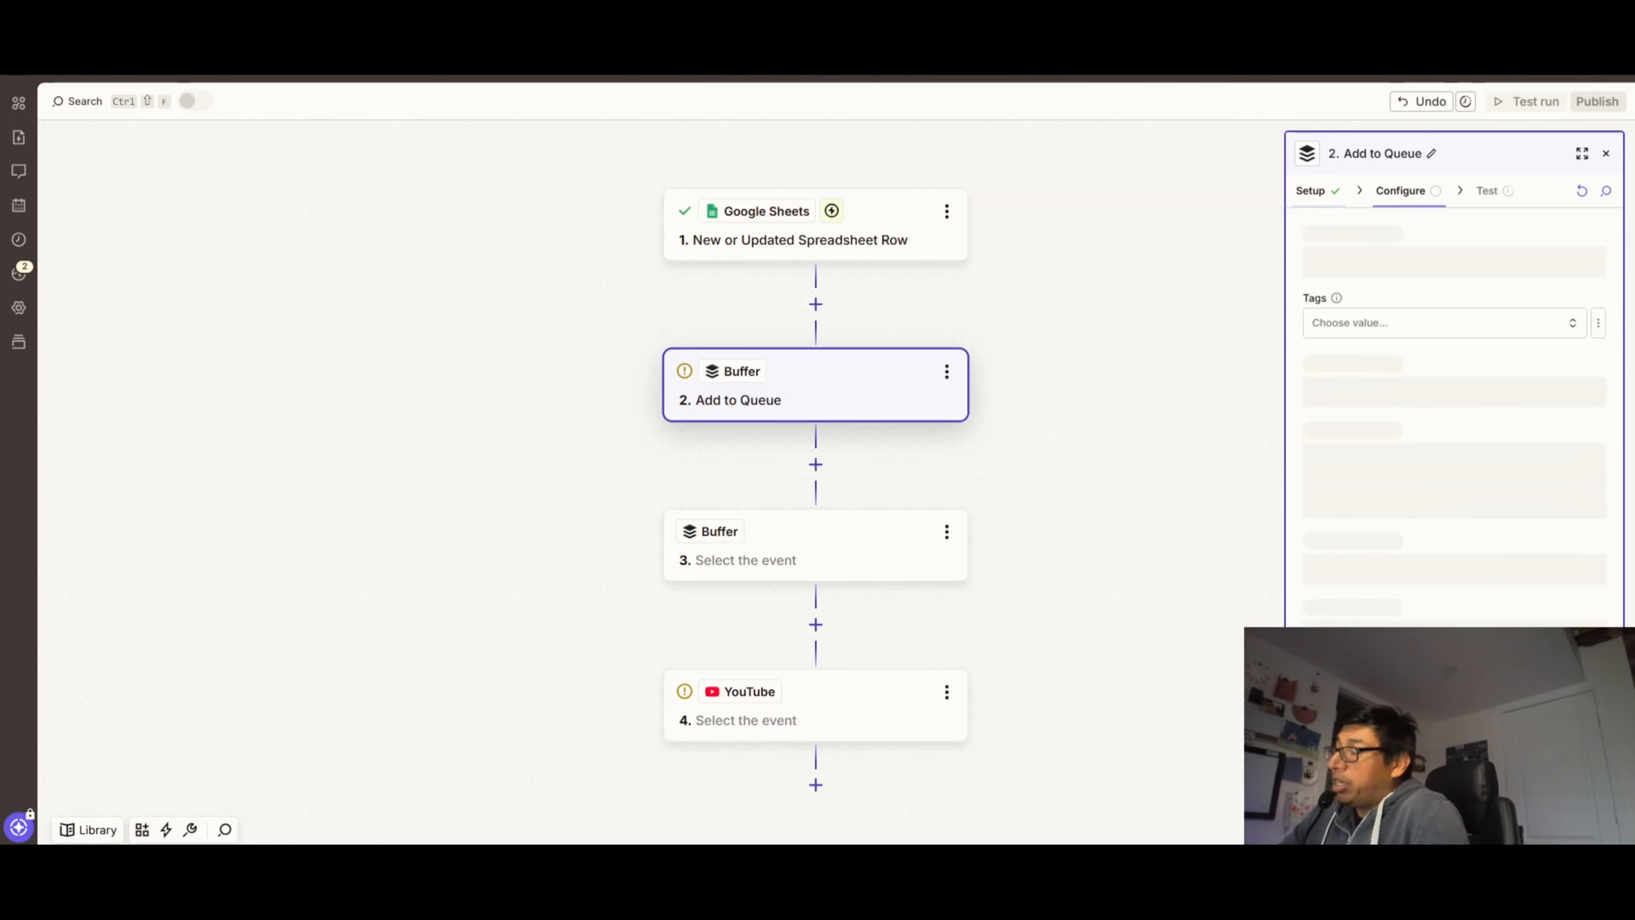
{"action": "left_click", "coordinate": [1391, 263]}
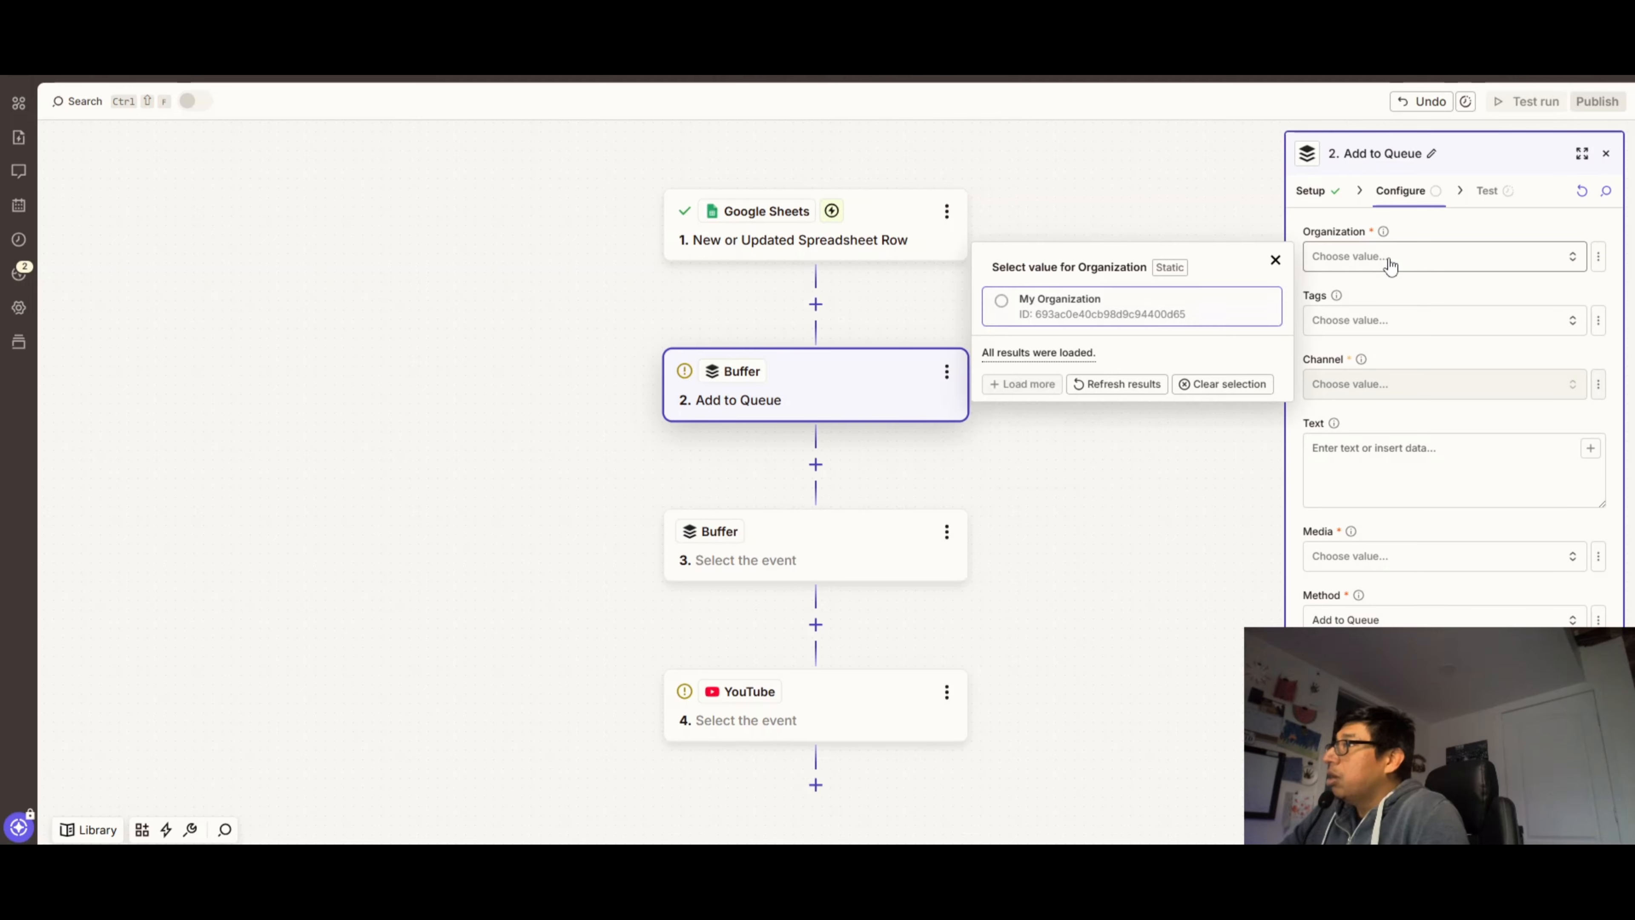
{"action": "left_click", "coordinate": [1026, 308]}
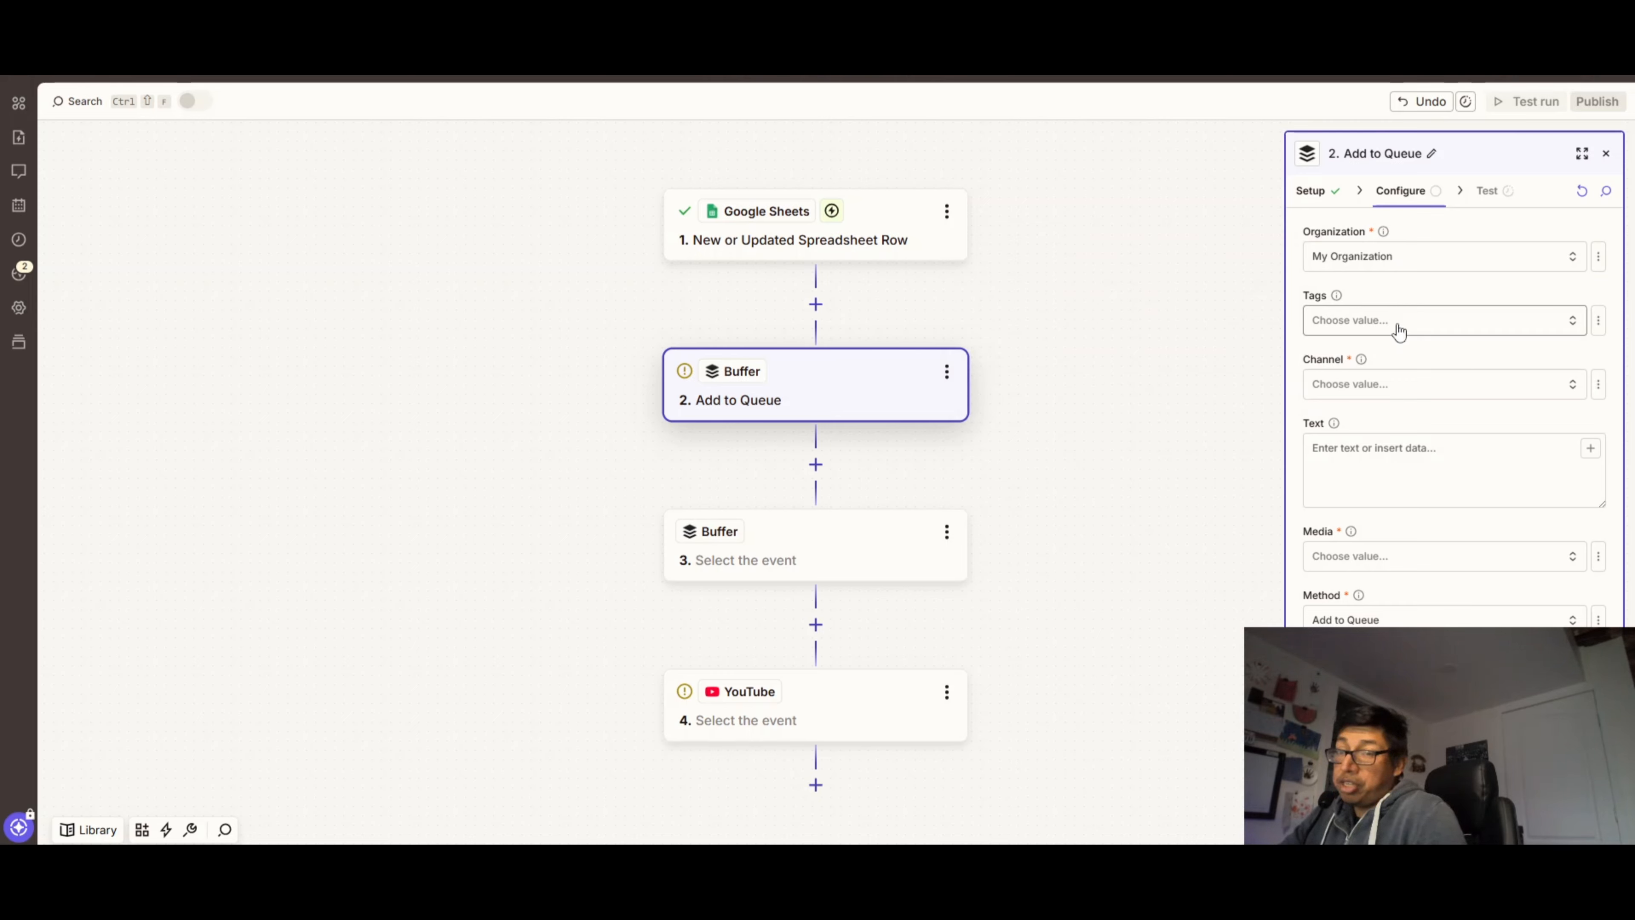
{"action": "left_click", "coordinate": [1402, 387]}
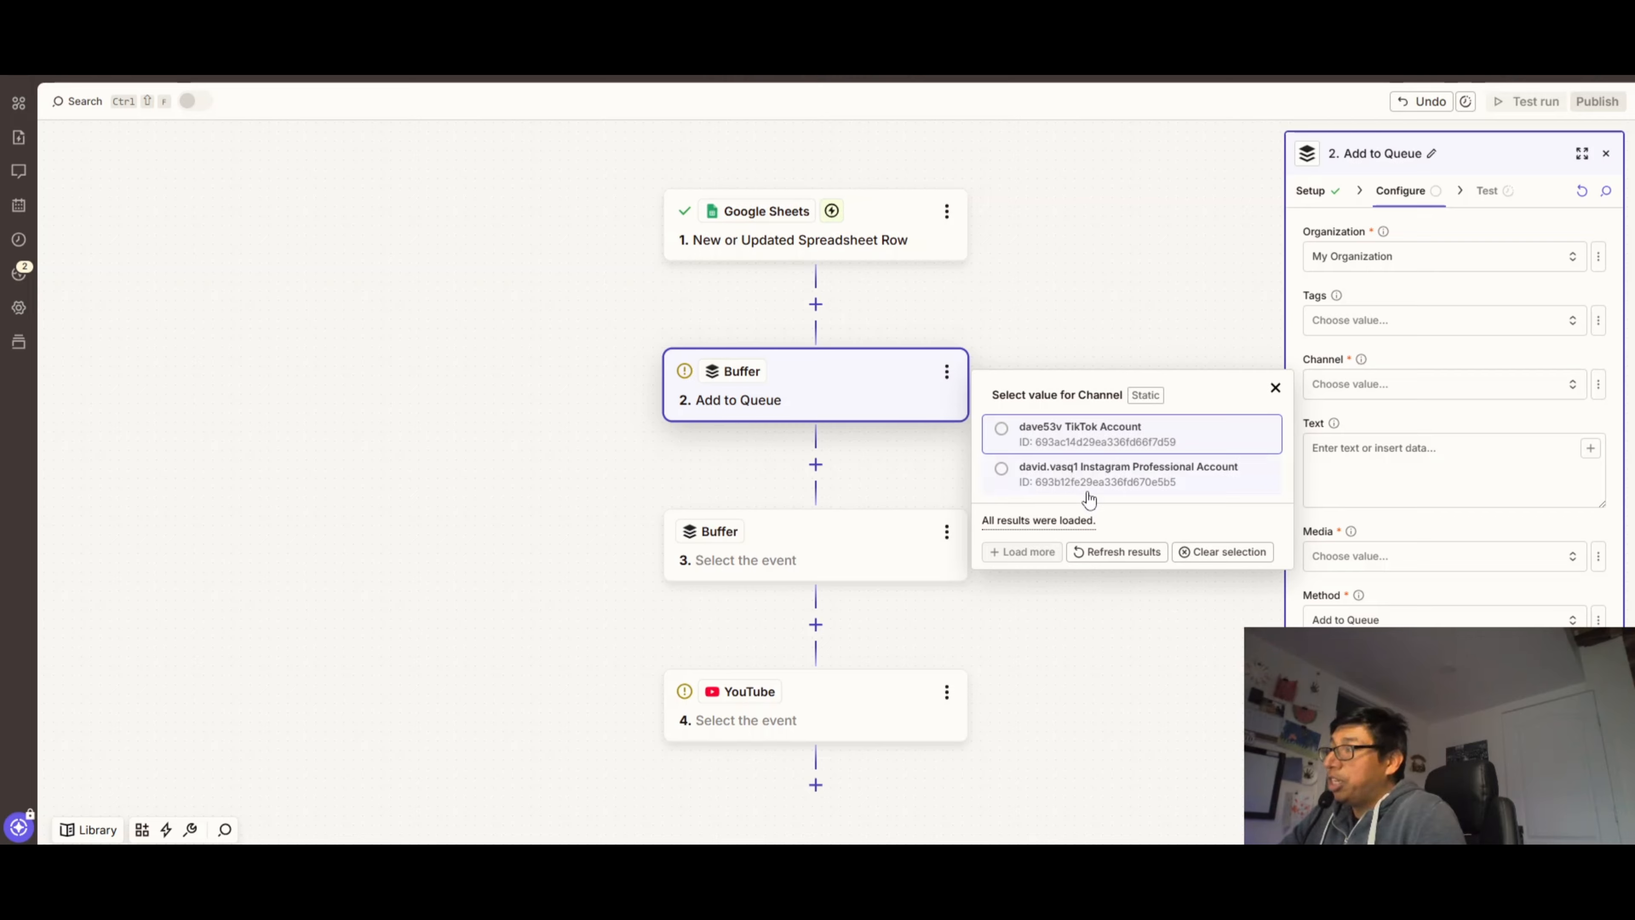
{"action": "left_click", "coordinate": [1044, 444]}
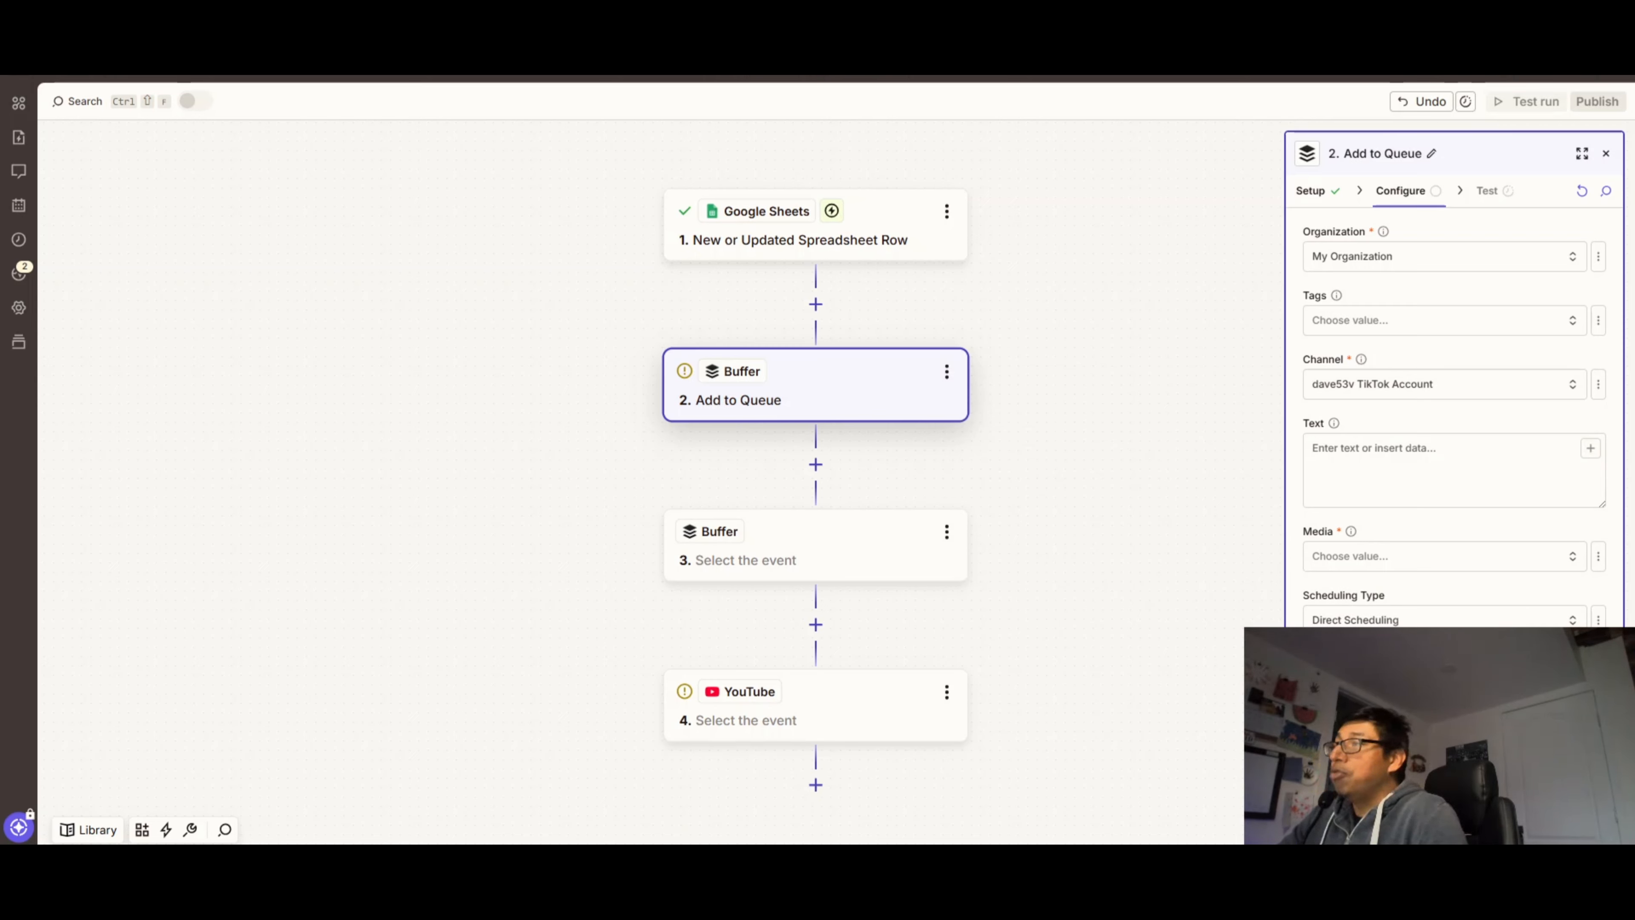
Insert the trigger's COL B value as the text of the TikTok post
{"action": "left_click", "coordinate": [303, 65]}
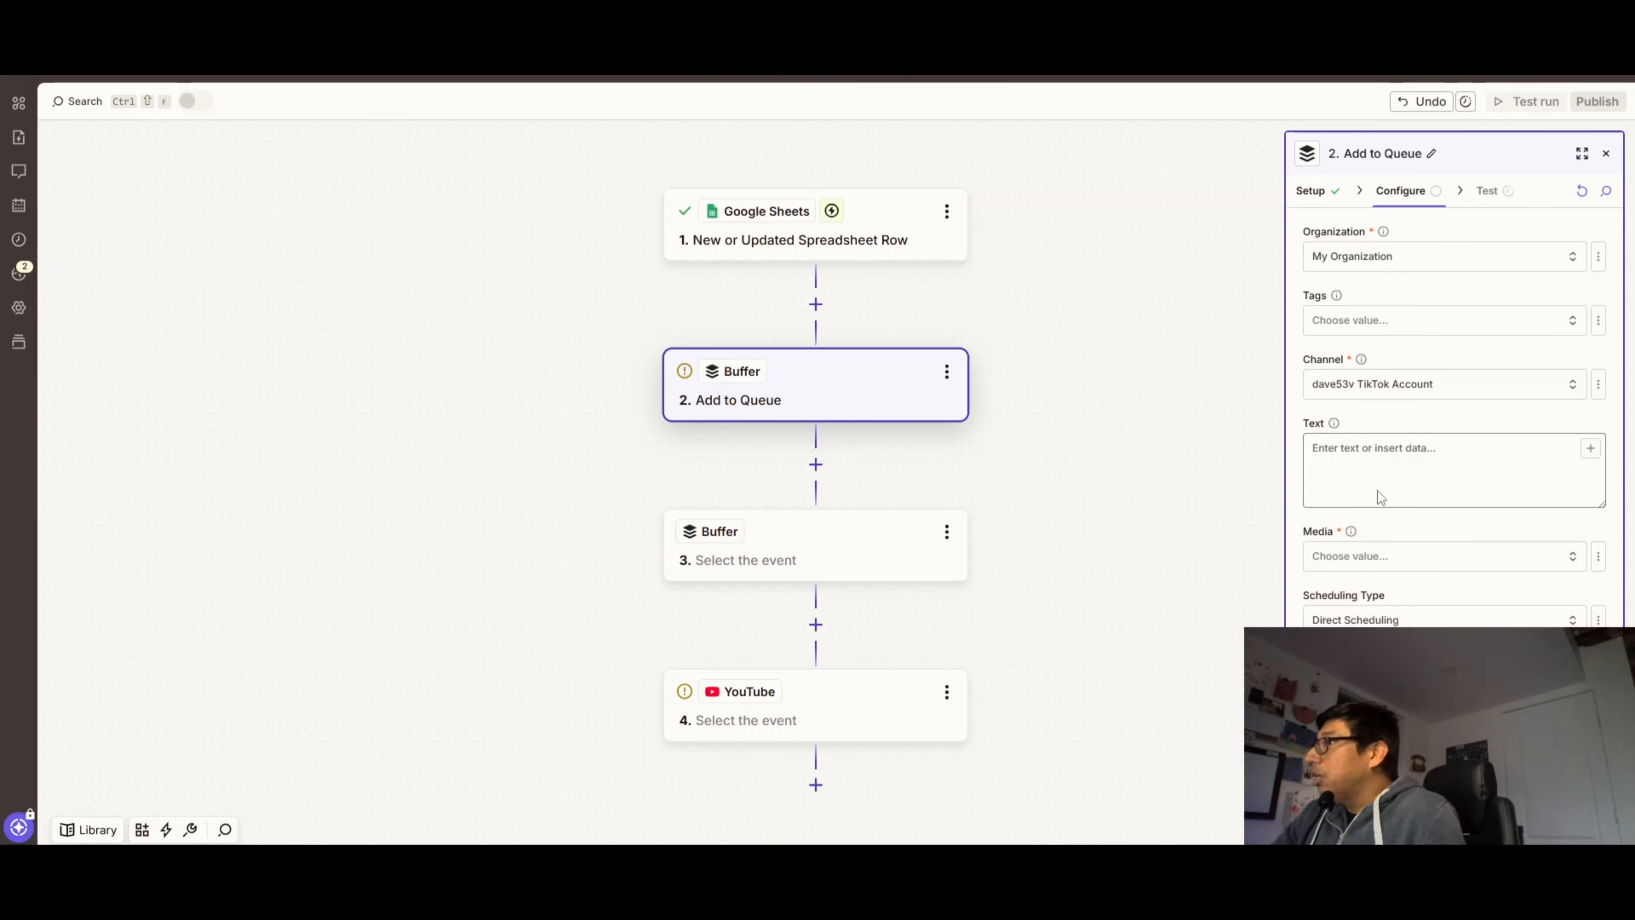
{"action": "left_click", "coordinate": [1591, 449]}
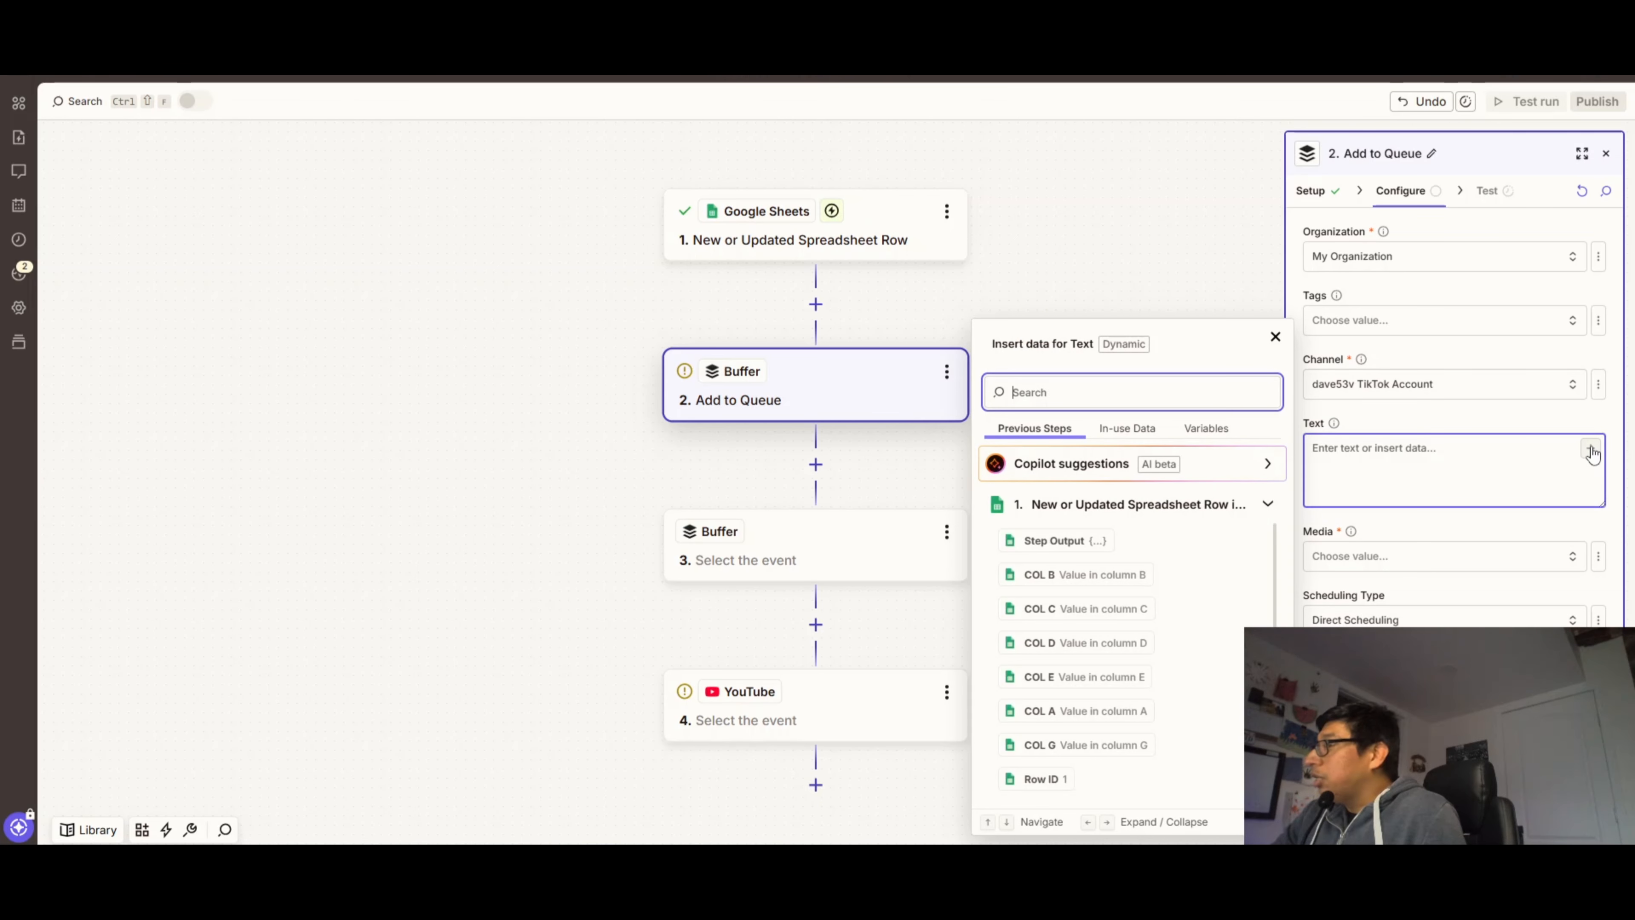
{"action": "left_click", "coordinate": [1072, 581]}
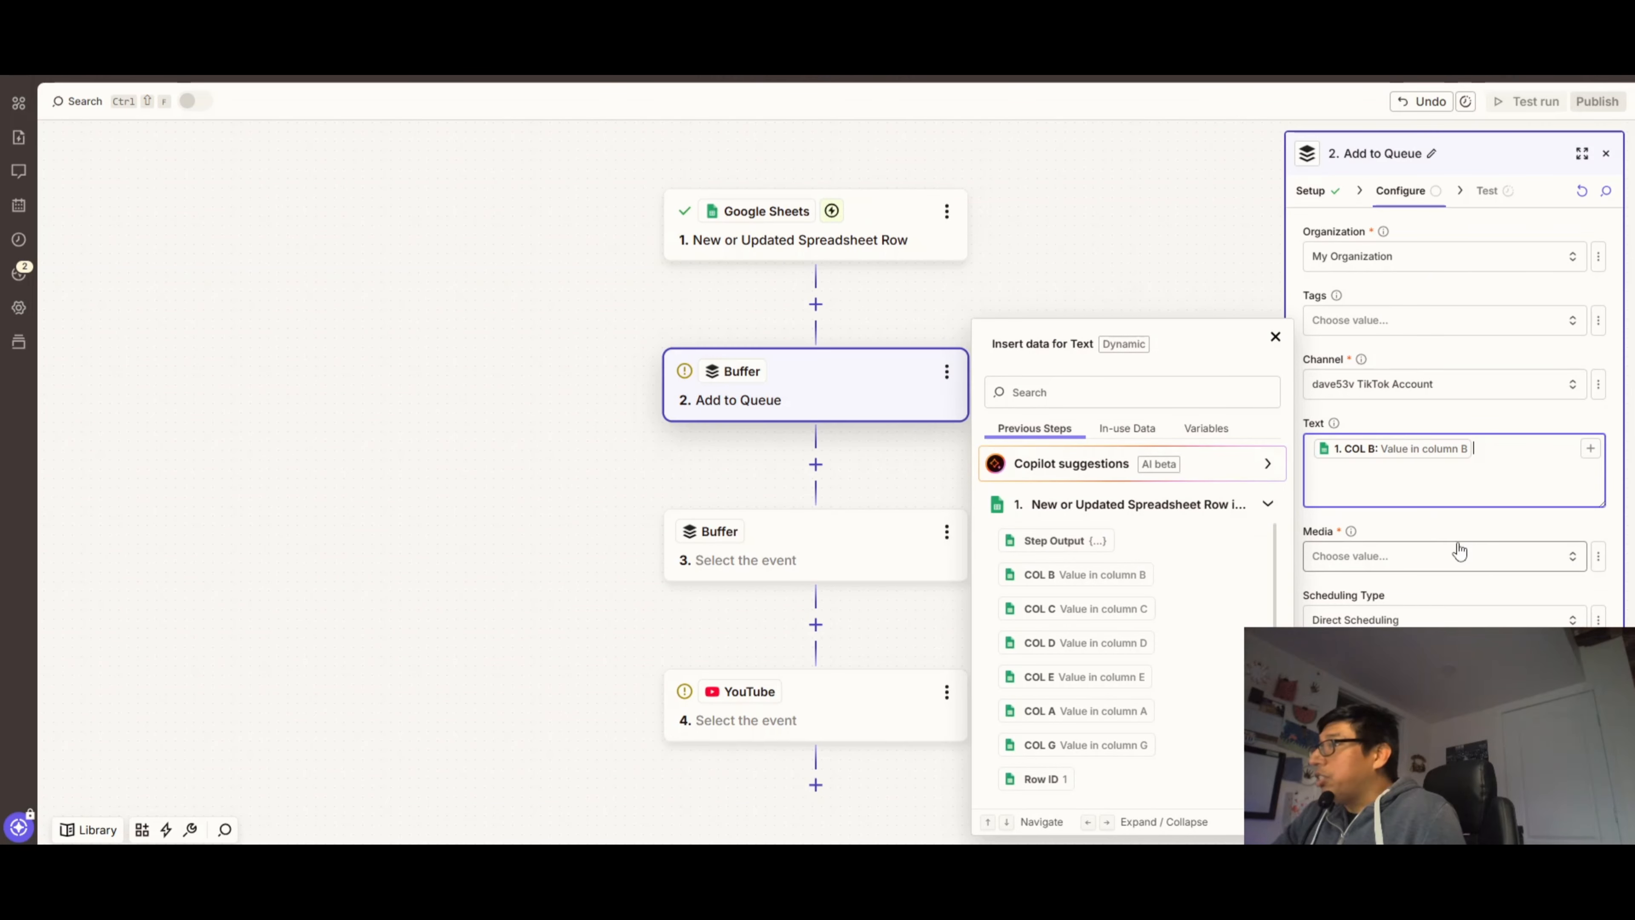
Set the post's media to Video and check the scheduling type options, keeping Direct Scheduling
{"action": "left_click", "coordinate": [1507, 564]}
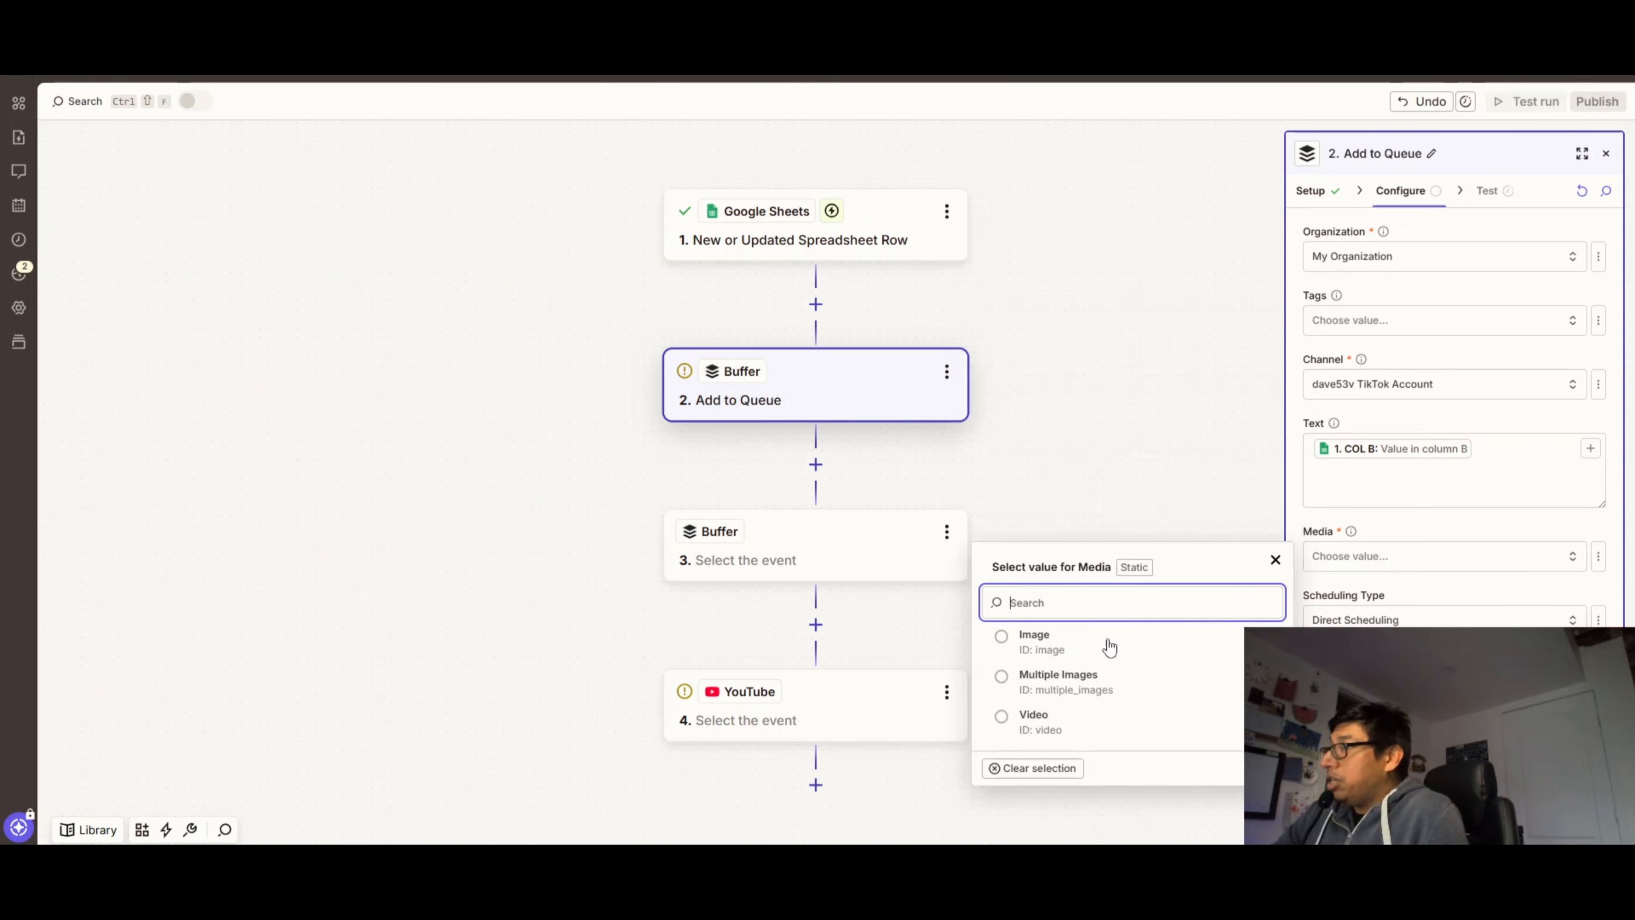
{"action": "left_click", "coordinate": [1049, 722]}
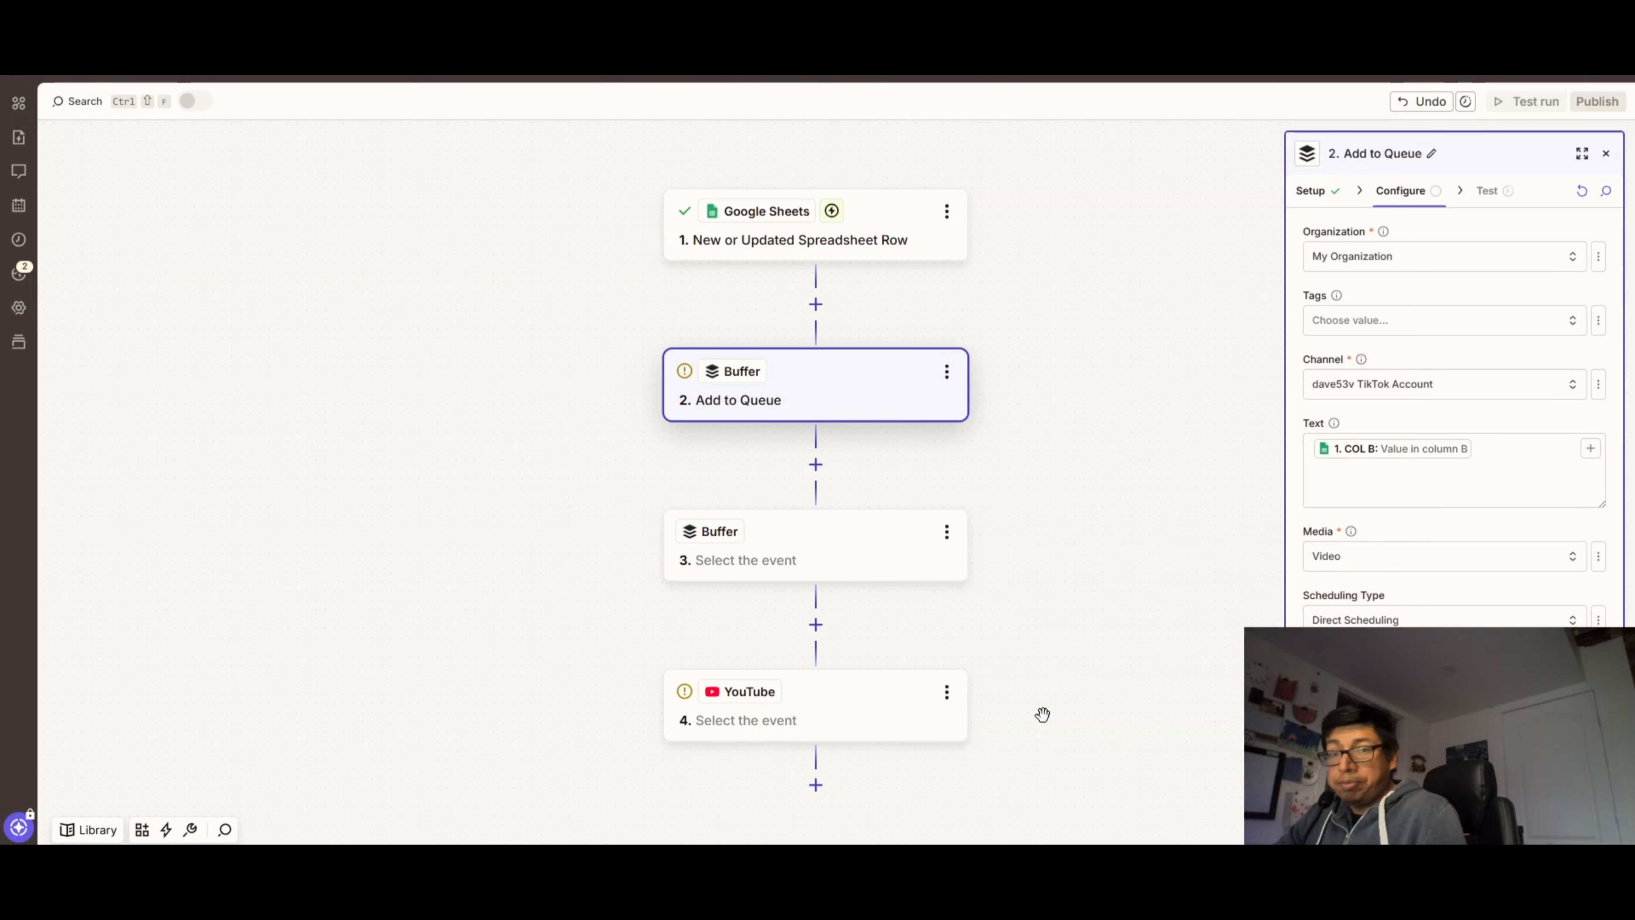
{"action": "scroll", "coordinate": [1449, 580], "scroll_direction": "down", "scroll_amount": 1}
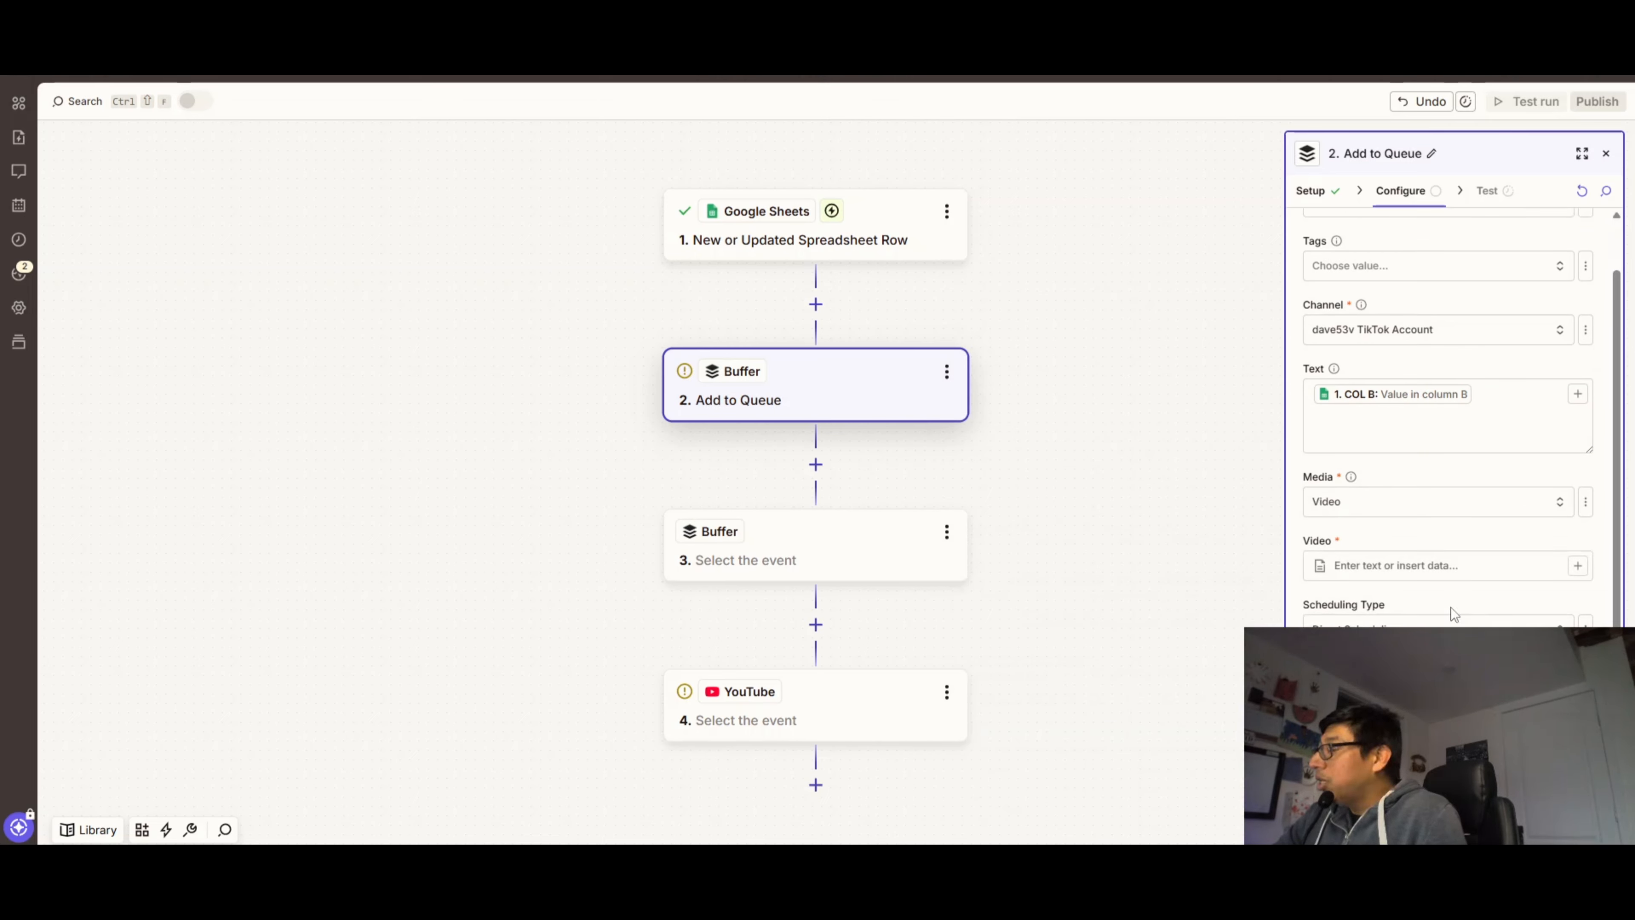
{"action": "left_click", "coordinate": [1452, 618]}
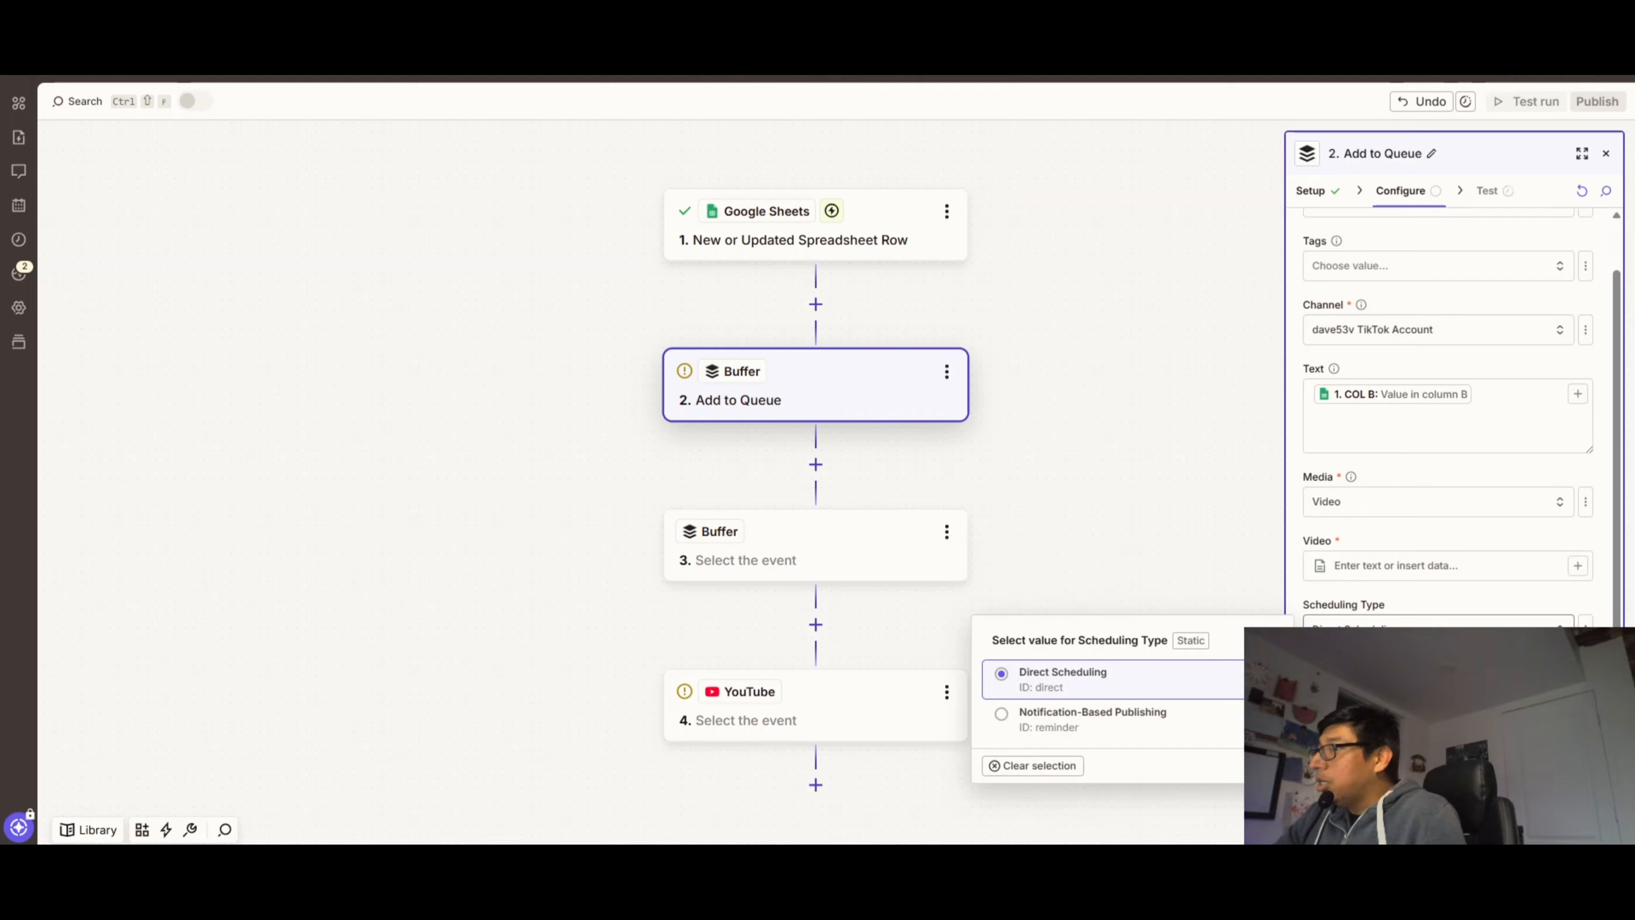
{"action": "left_click", "coordinate": [1439, 631]}
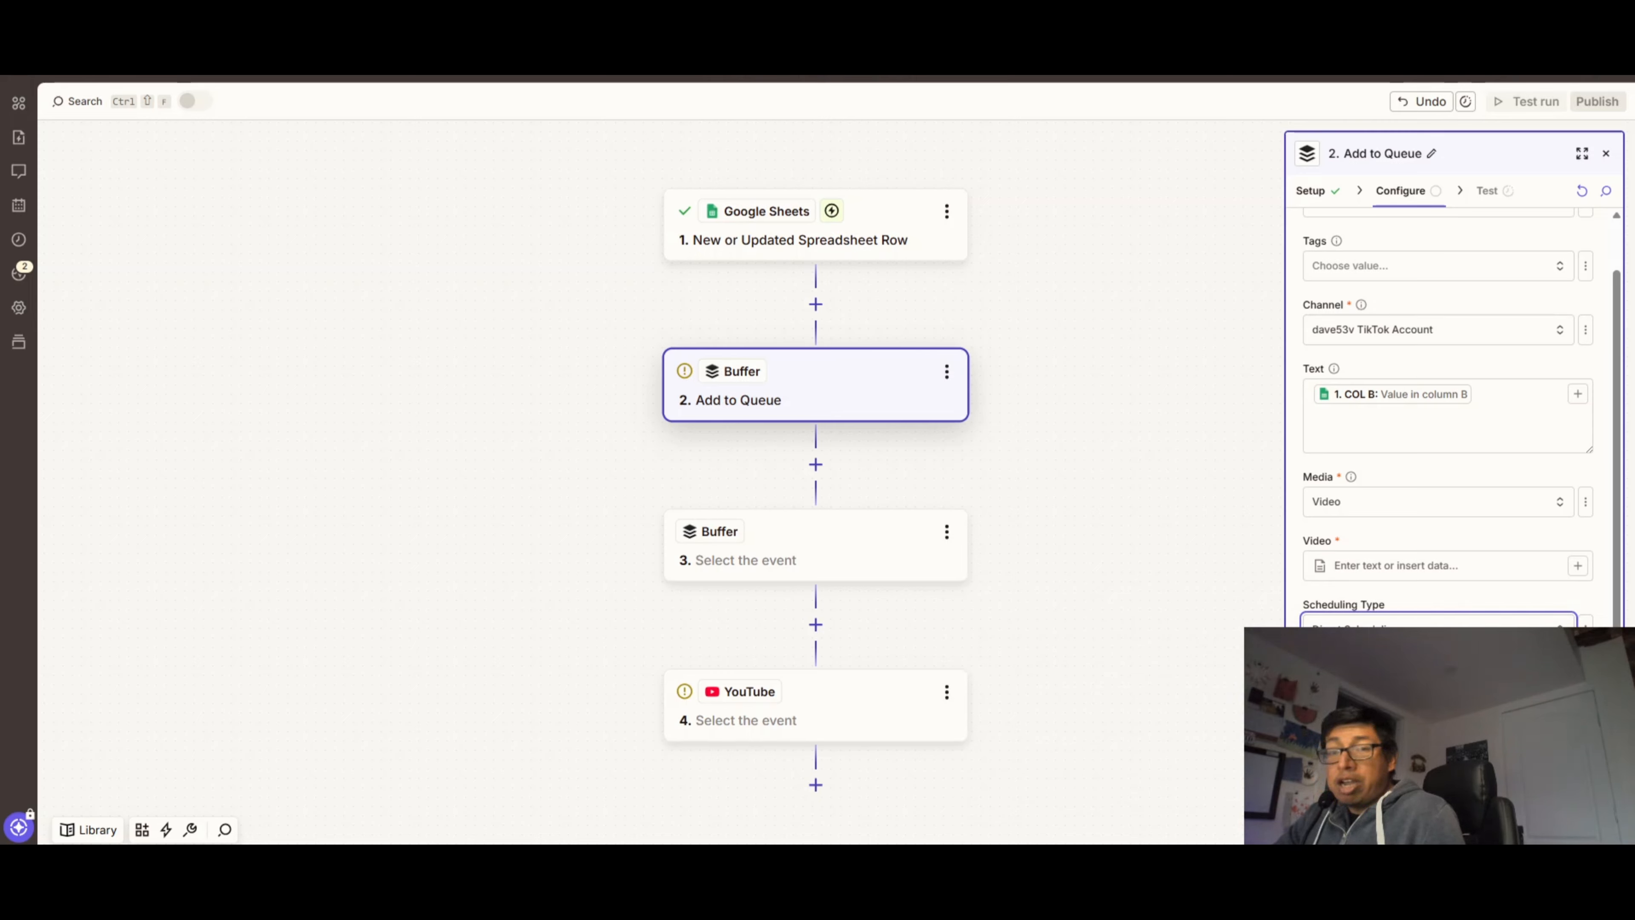
Set the TikTok post's method to Share Now
{"action": "left_click", "coordinate": [1439, 694]}
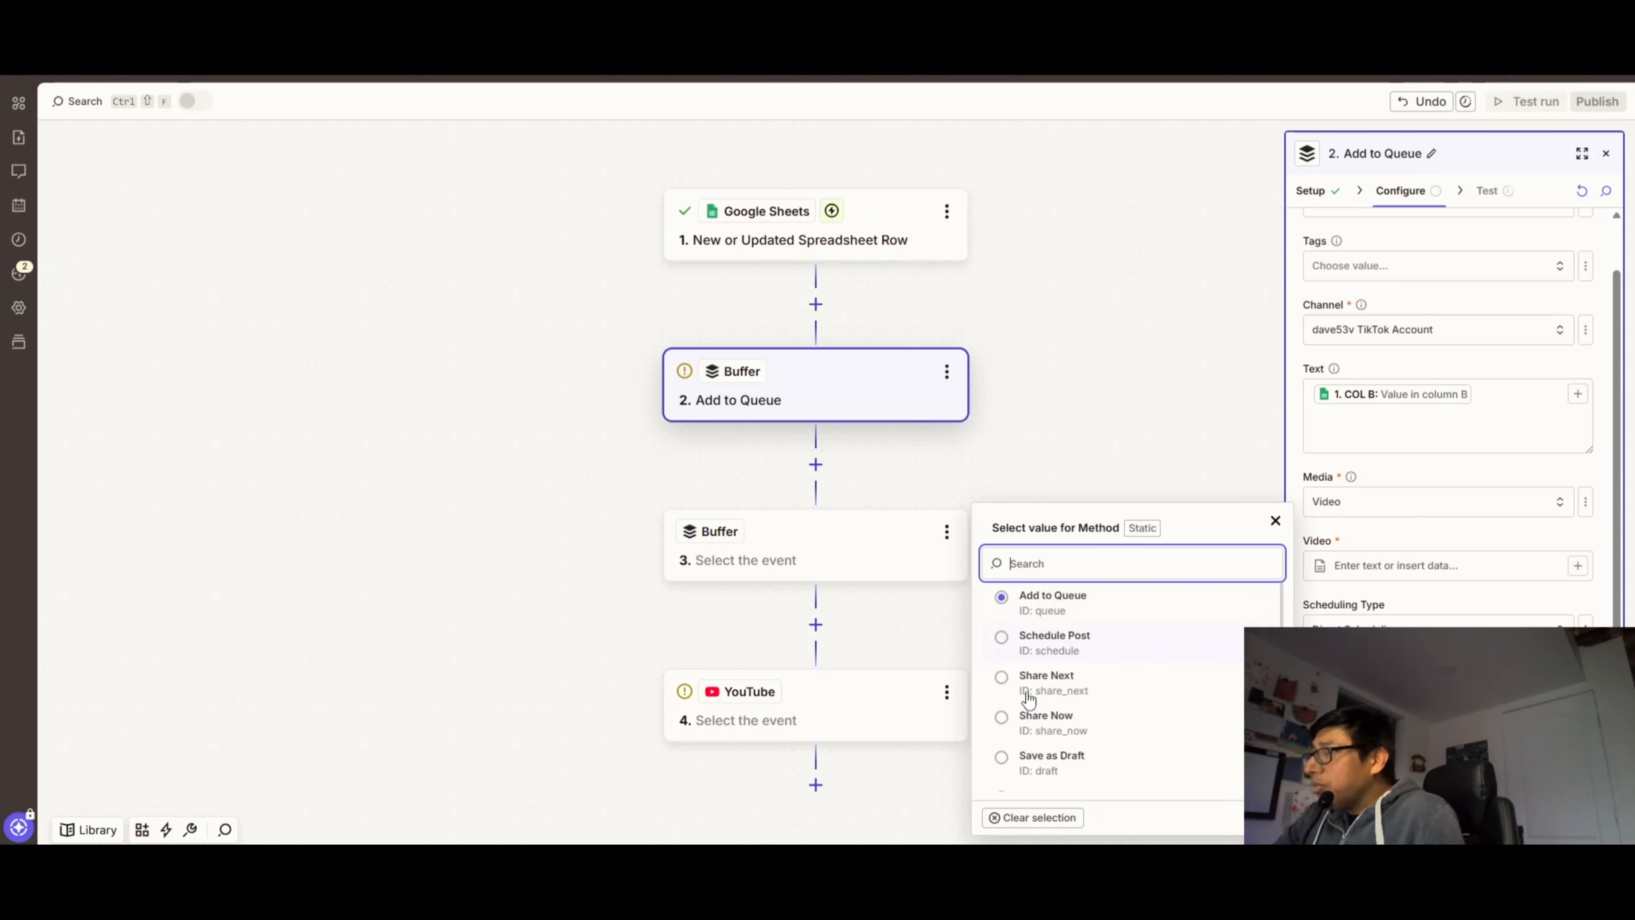
{"action": "left_click", "coordinate": [1045, 734]}
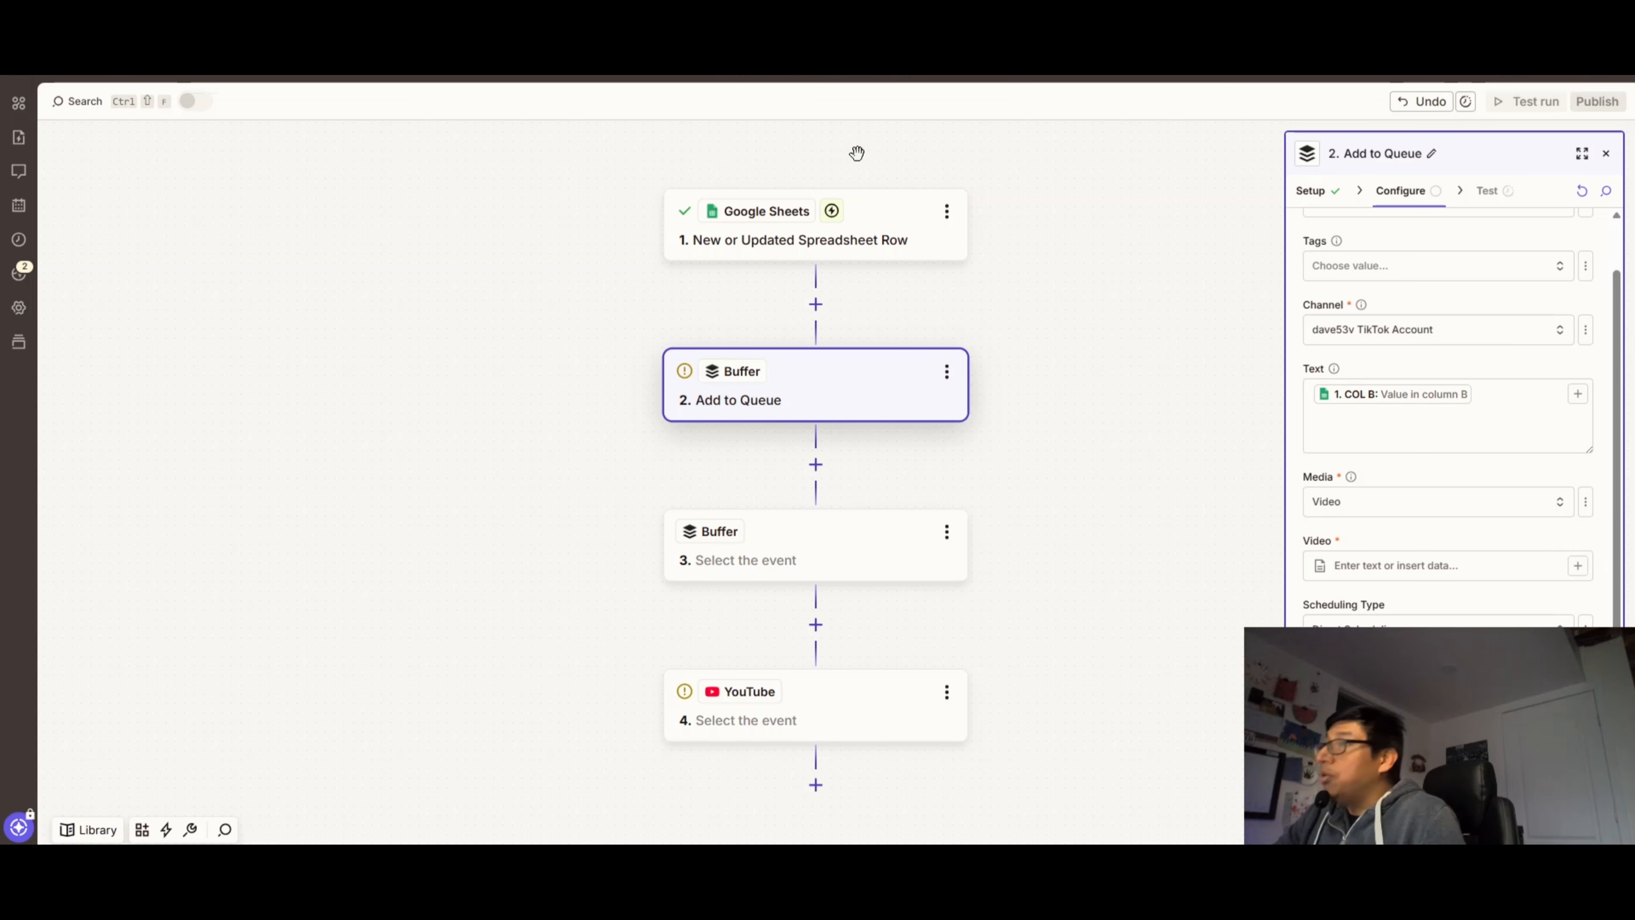
{"action": "left_click", "coordinate": [206, 8]}
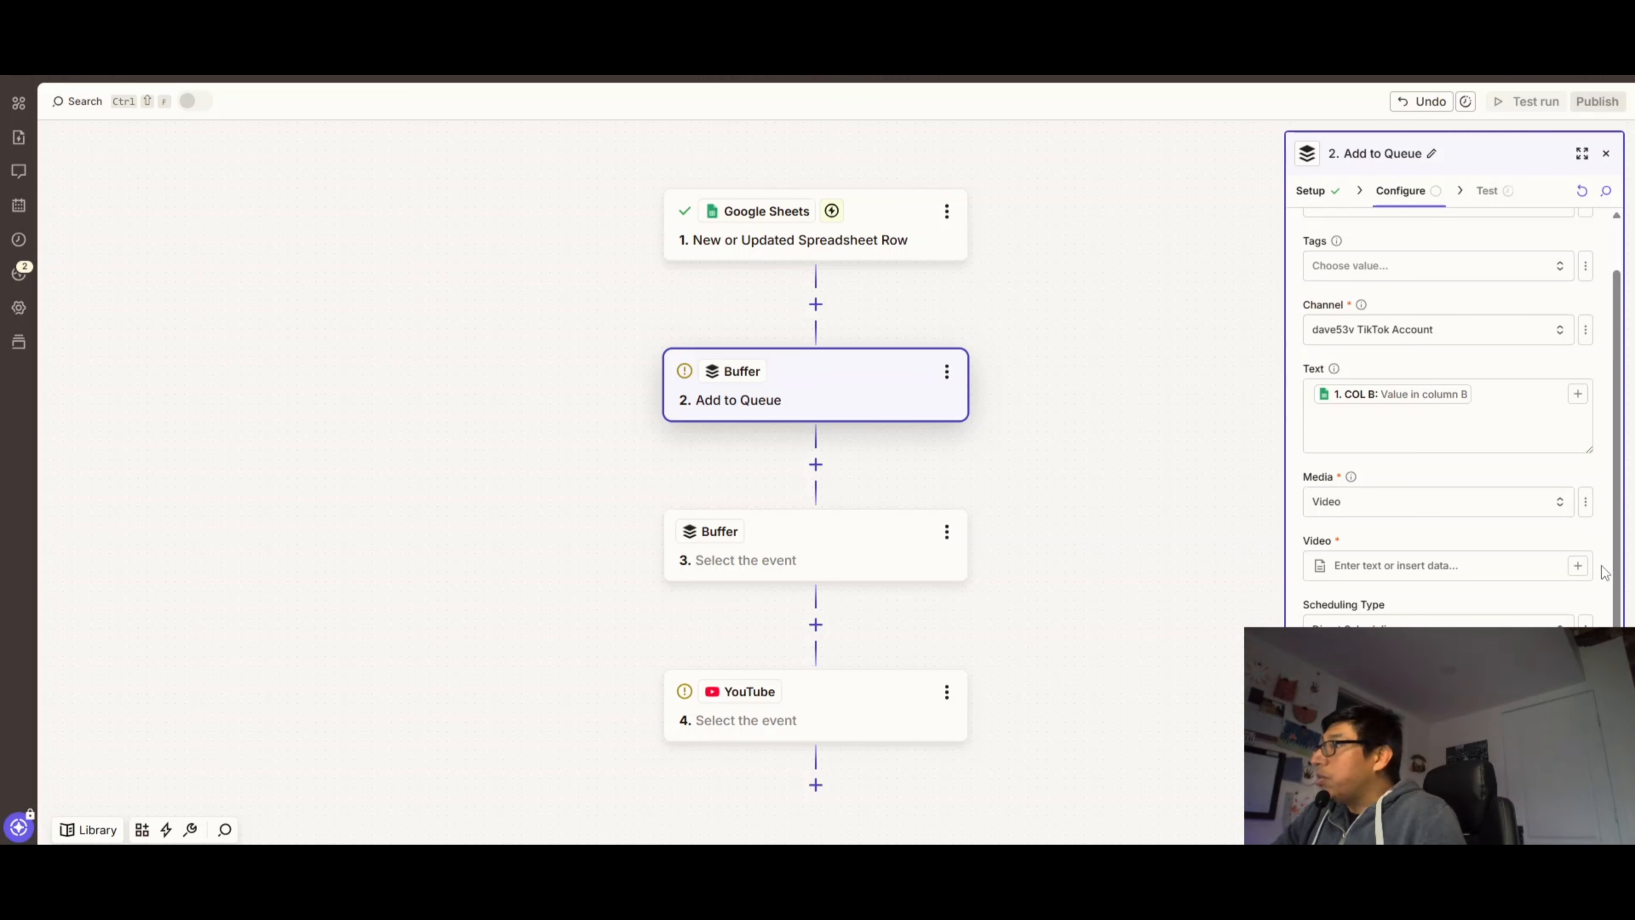
Insert the trigger's COL A value once as the video of the TikTok post, removing the duplicate entry
{"action": "left_click", "coordinate": [1578, 566]}
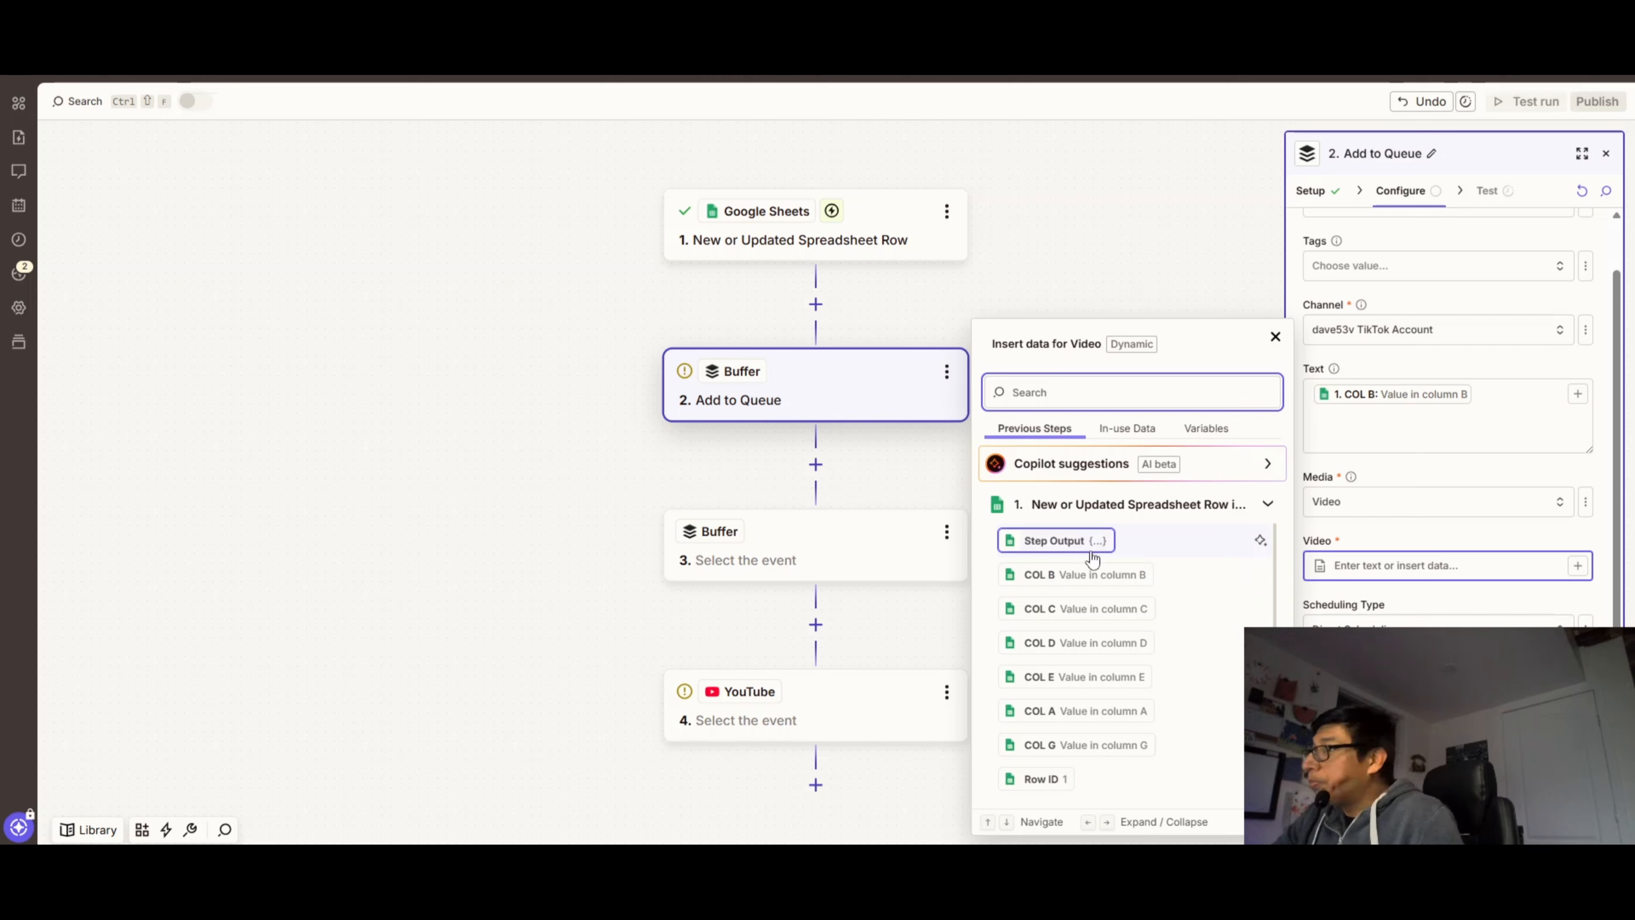
{"action": "left_click", "coordinate": [1088, 711]}
{"action": "left_click", "coordinate": [1082, 711]}
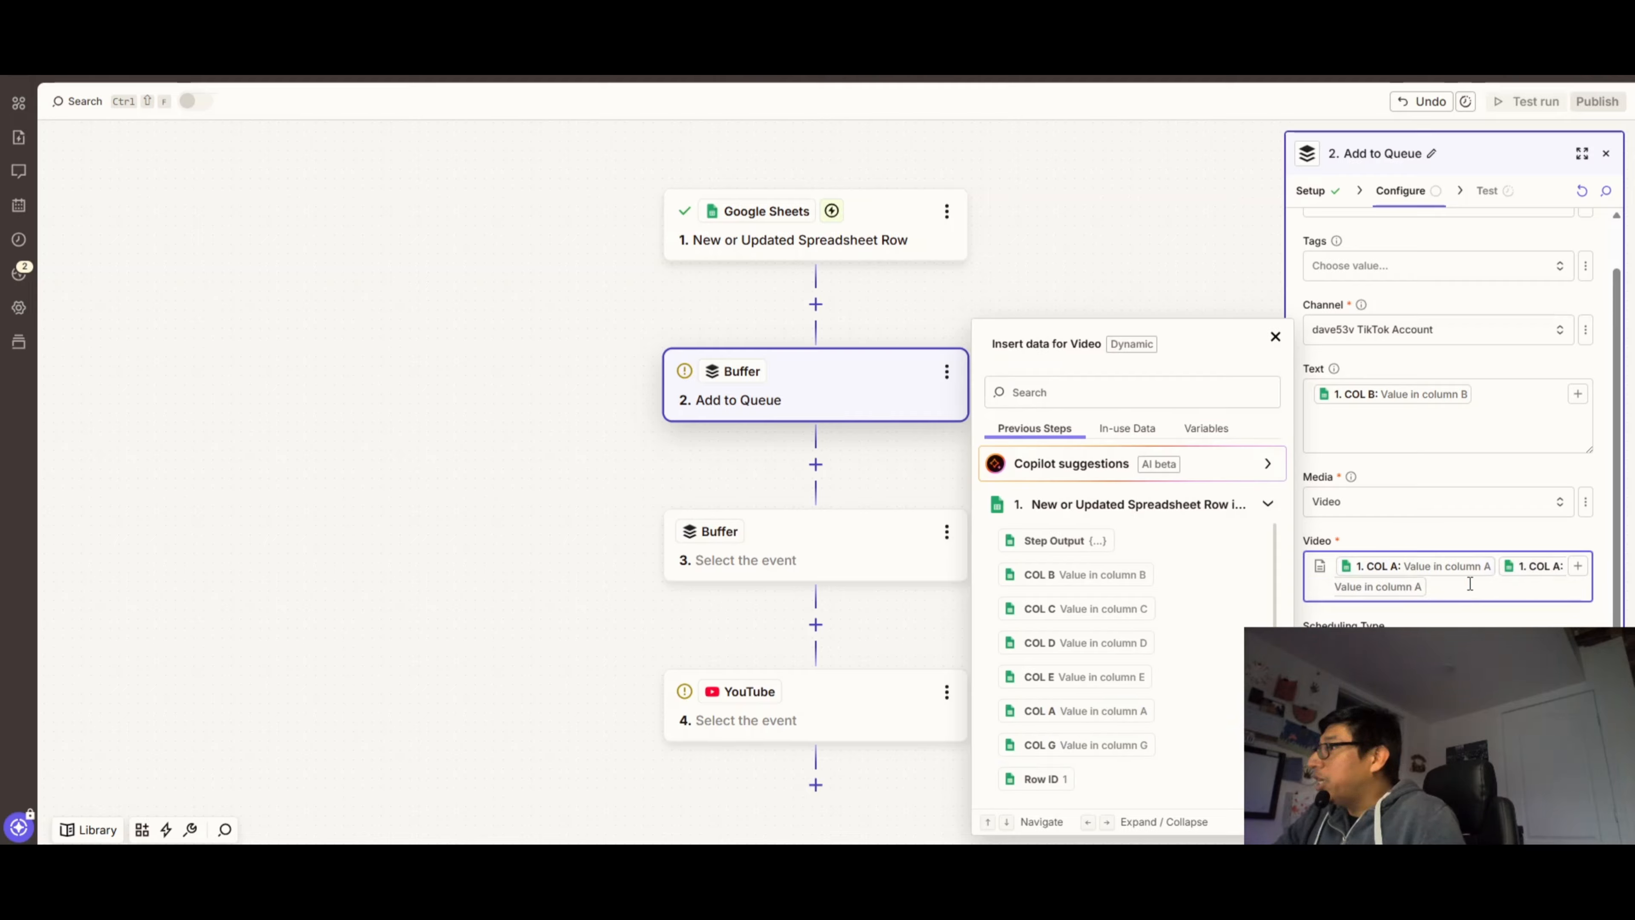
{"action": "key", "text": "BackSpace"}
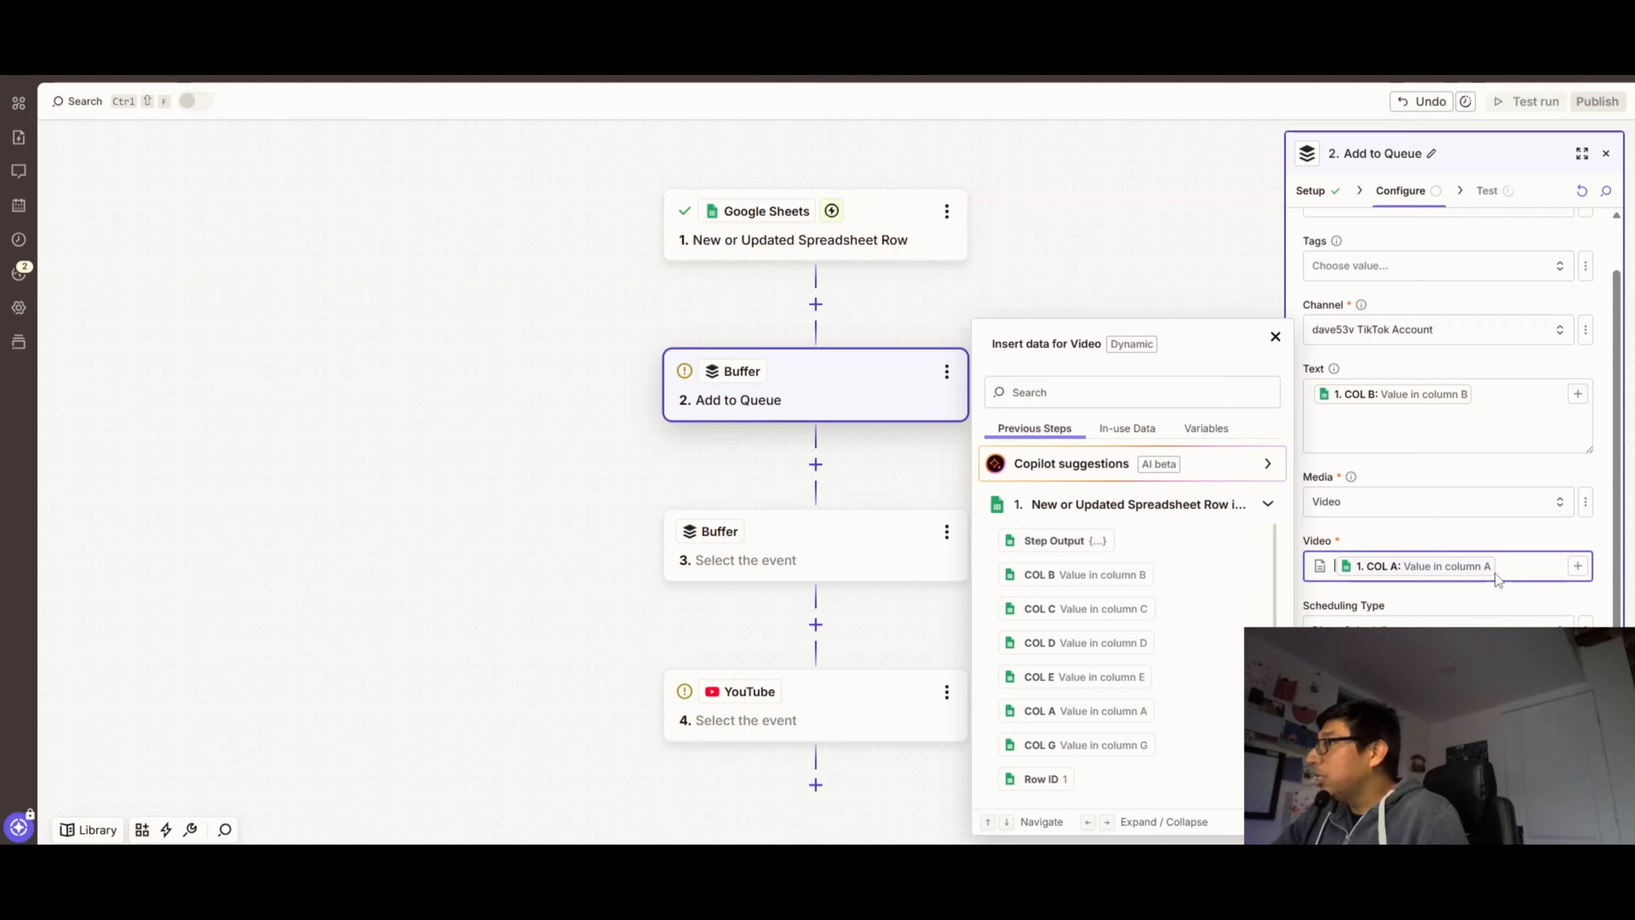
{"action": "left_click", "coordinate": [1275, 336]}
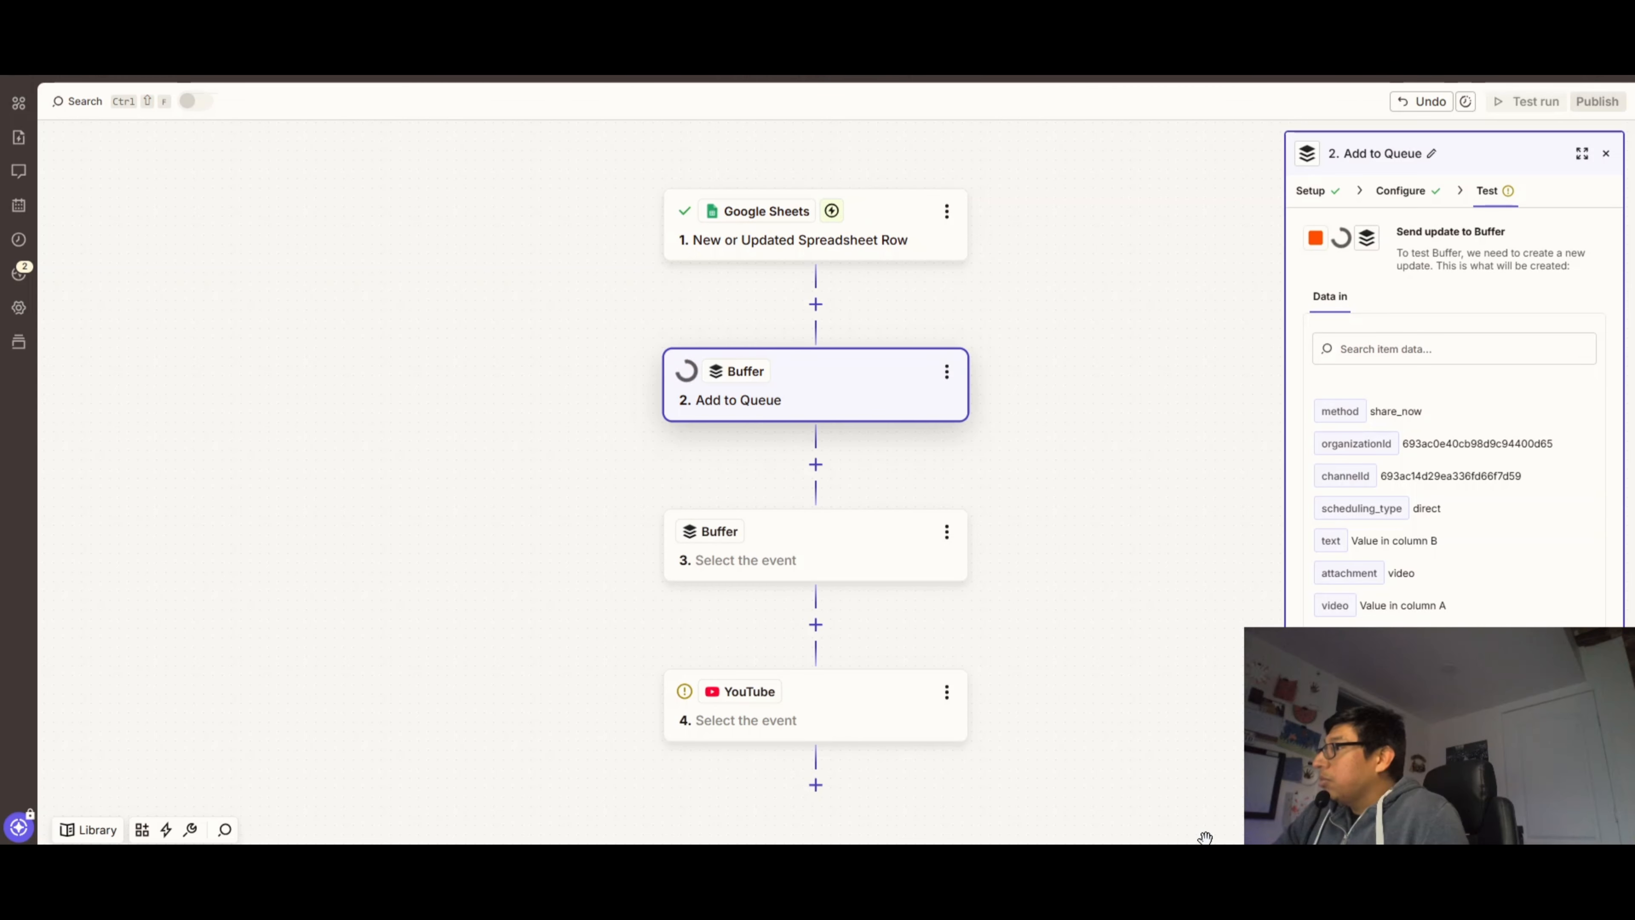
Set the action event of Buffer step 3 to Add to Queue
{"action": "left_click", "coordinate": [816, 558]}
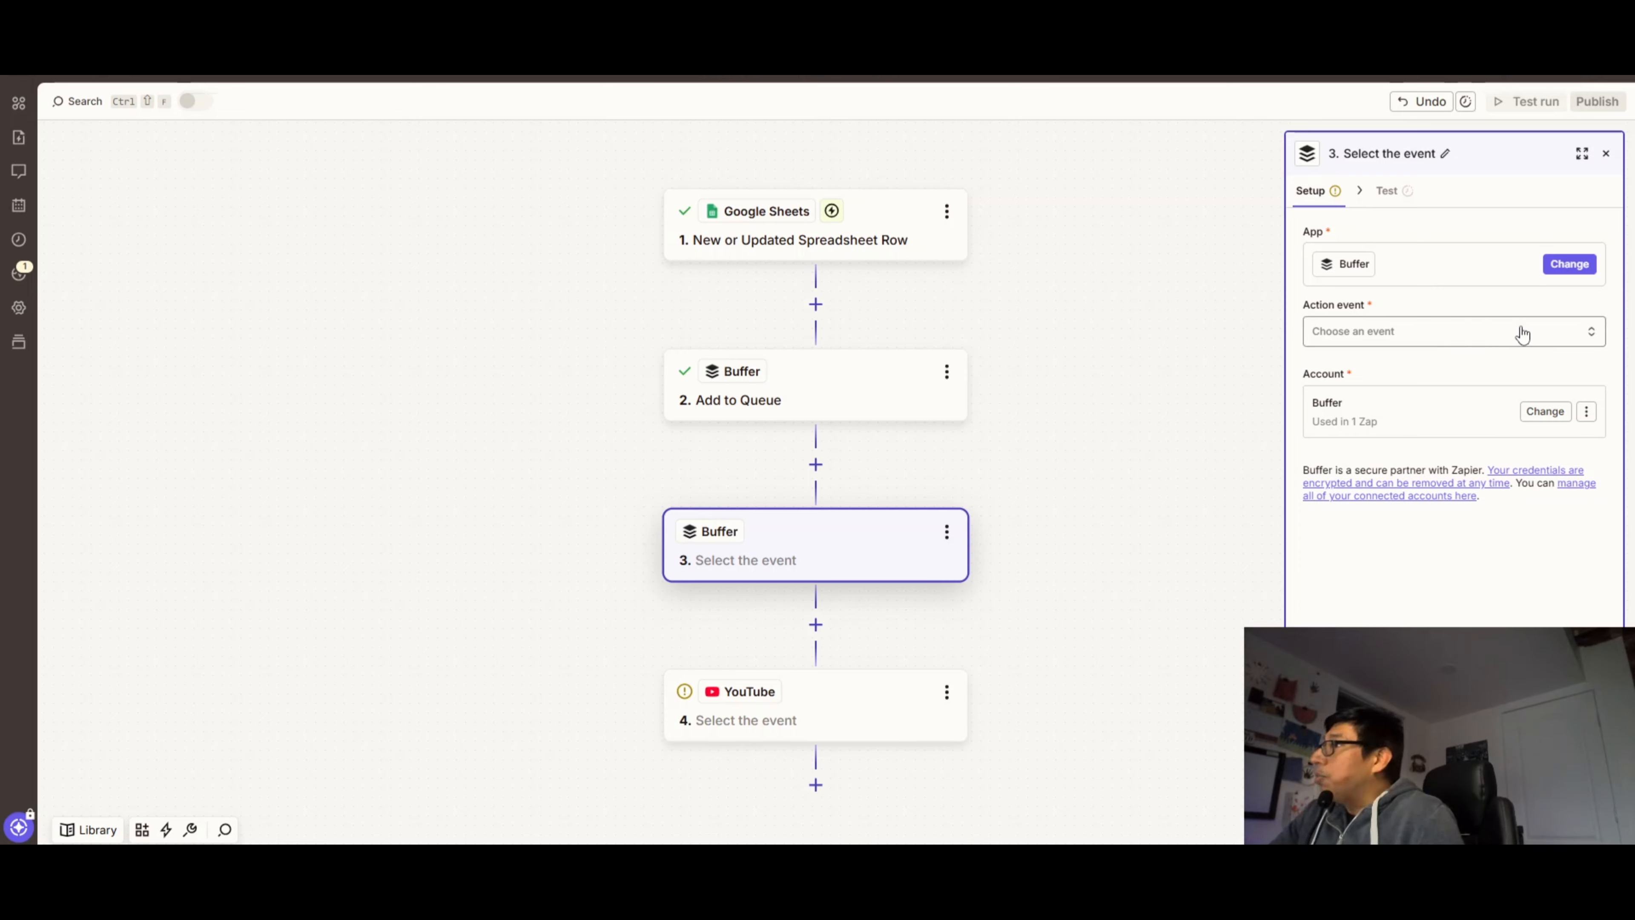
{"action": "left_click", "coordinate": [1591, 325]}
{"action": "left_click", "coordinate": [1046, 422]}
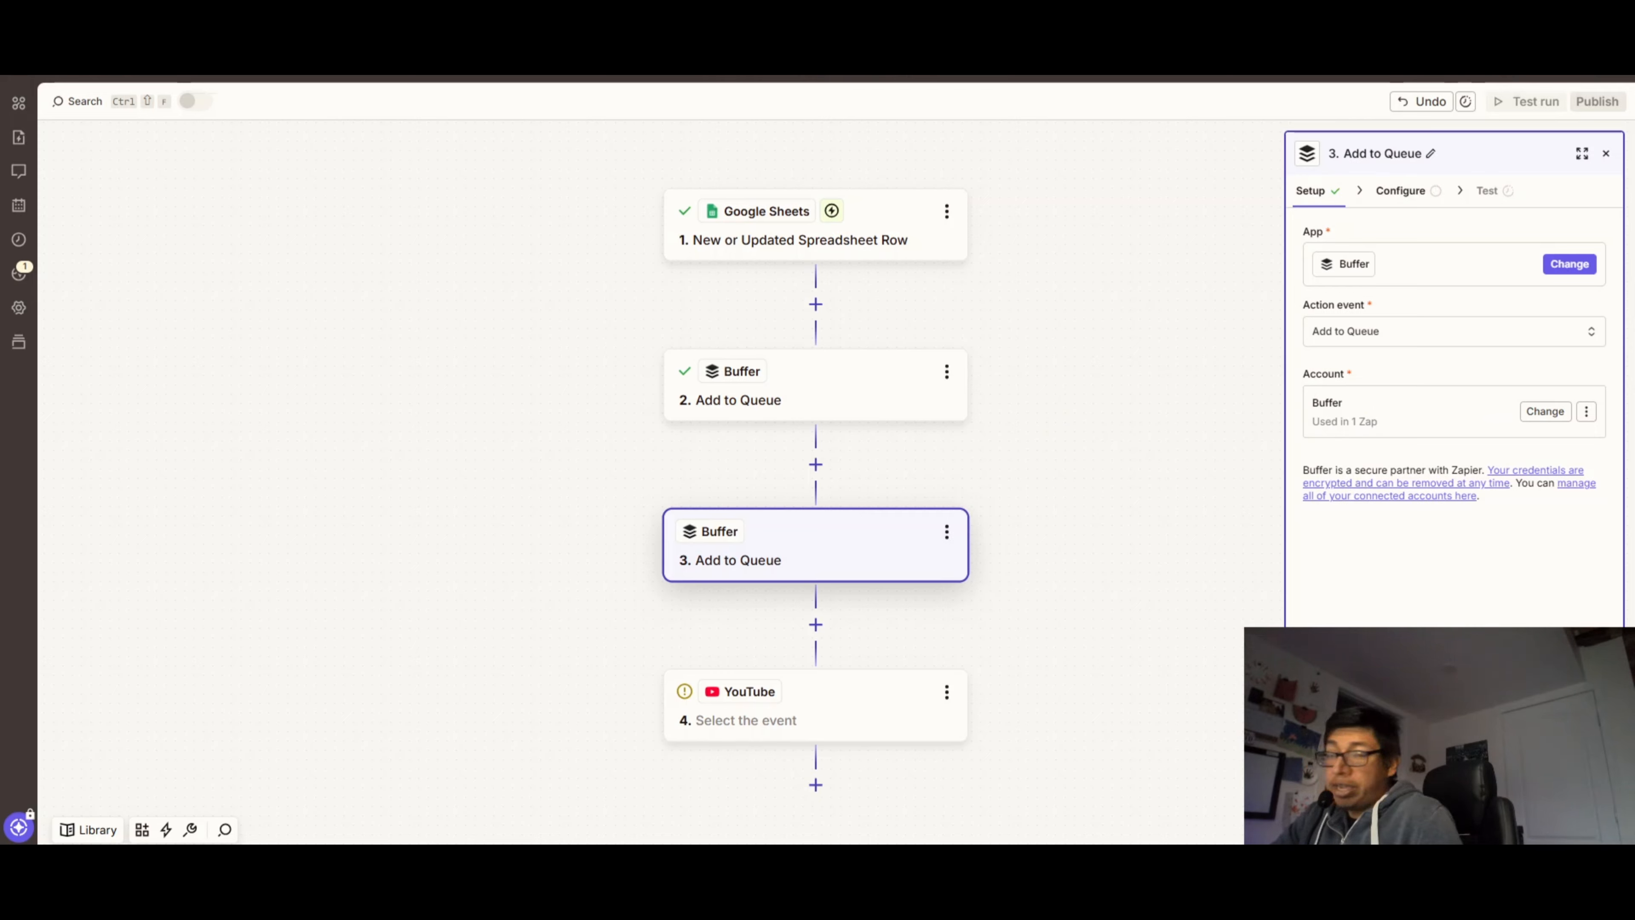
Configure step 3 with My Organization as the organization, the Instagram Professional Account as the channel and Reel as the post type
{"action": "left_click", "coordinate": [1455, 651]}
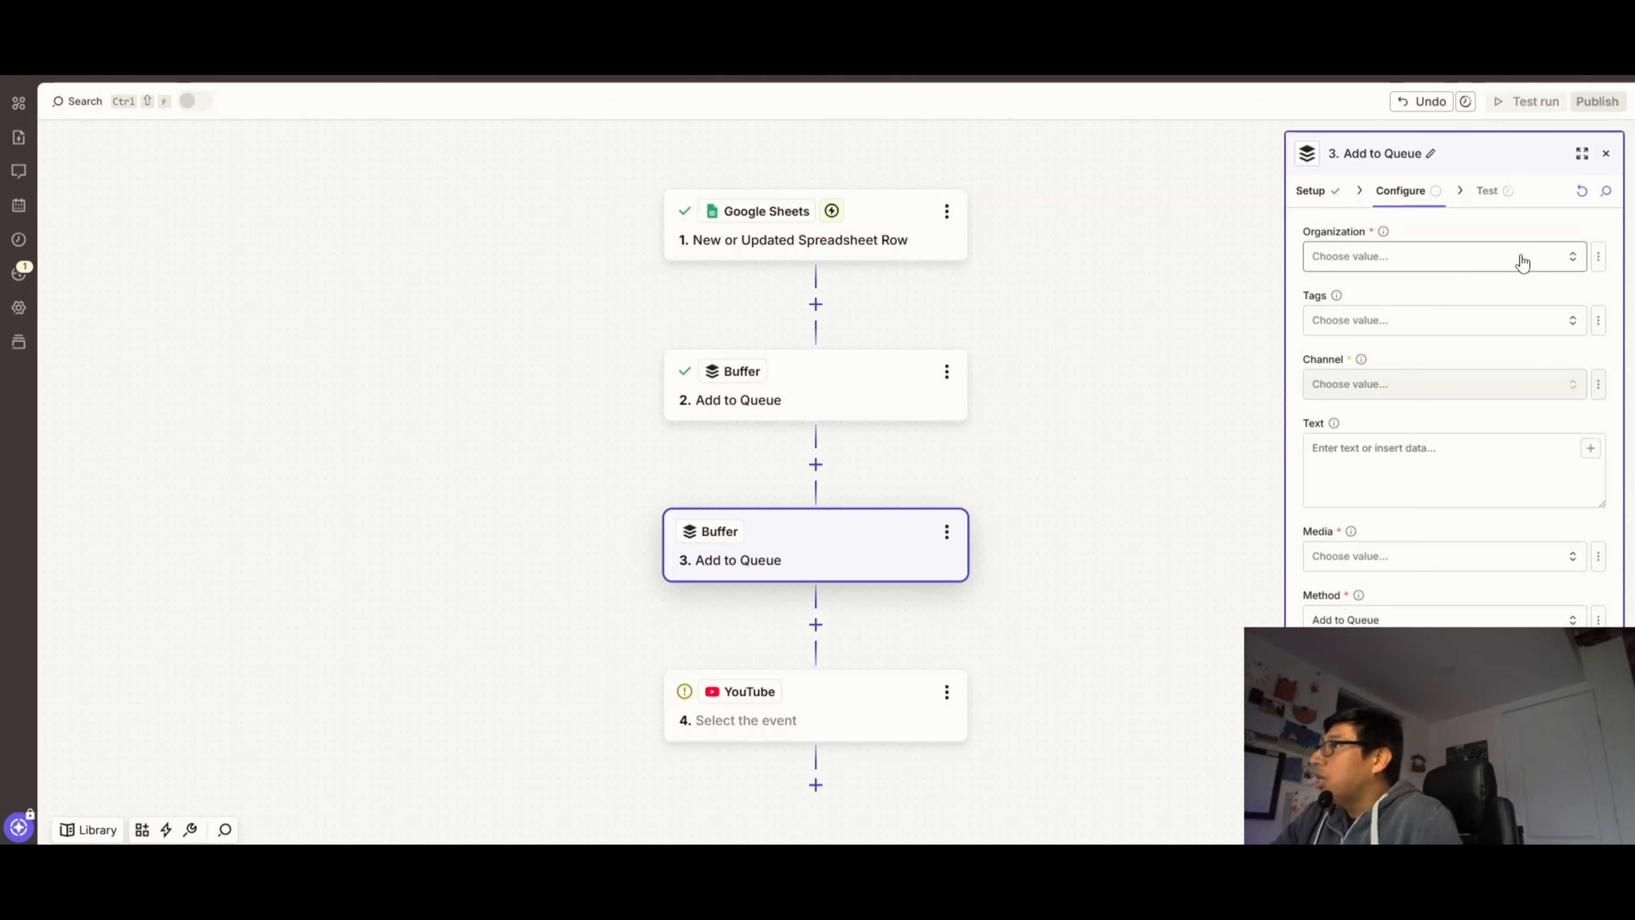
{"action": "left_click", "coordinate": [1523, 263]}
{"action": "left_click", "coordinate": [1067, 298]}
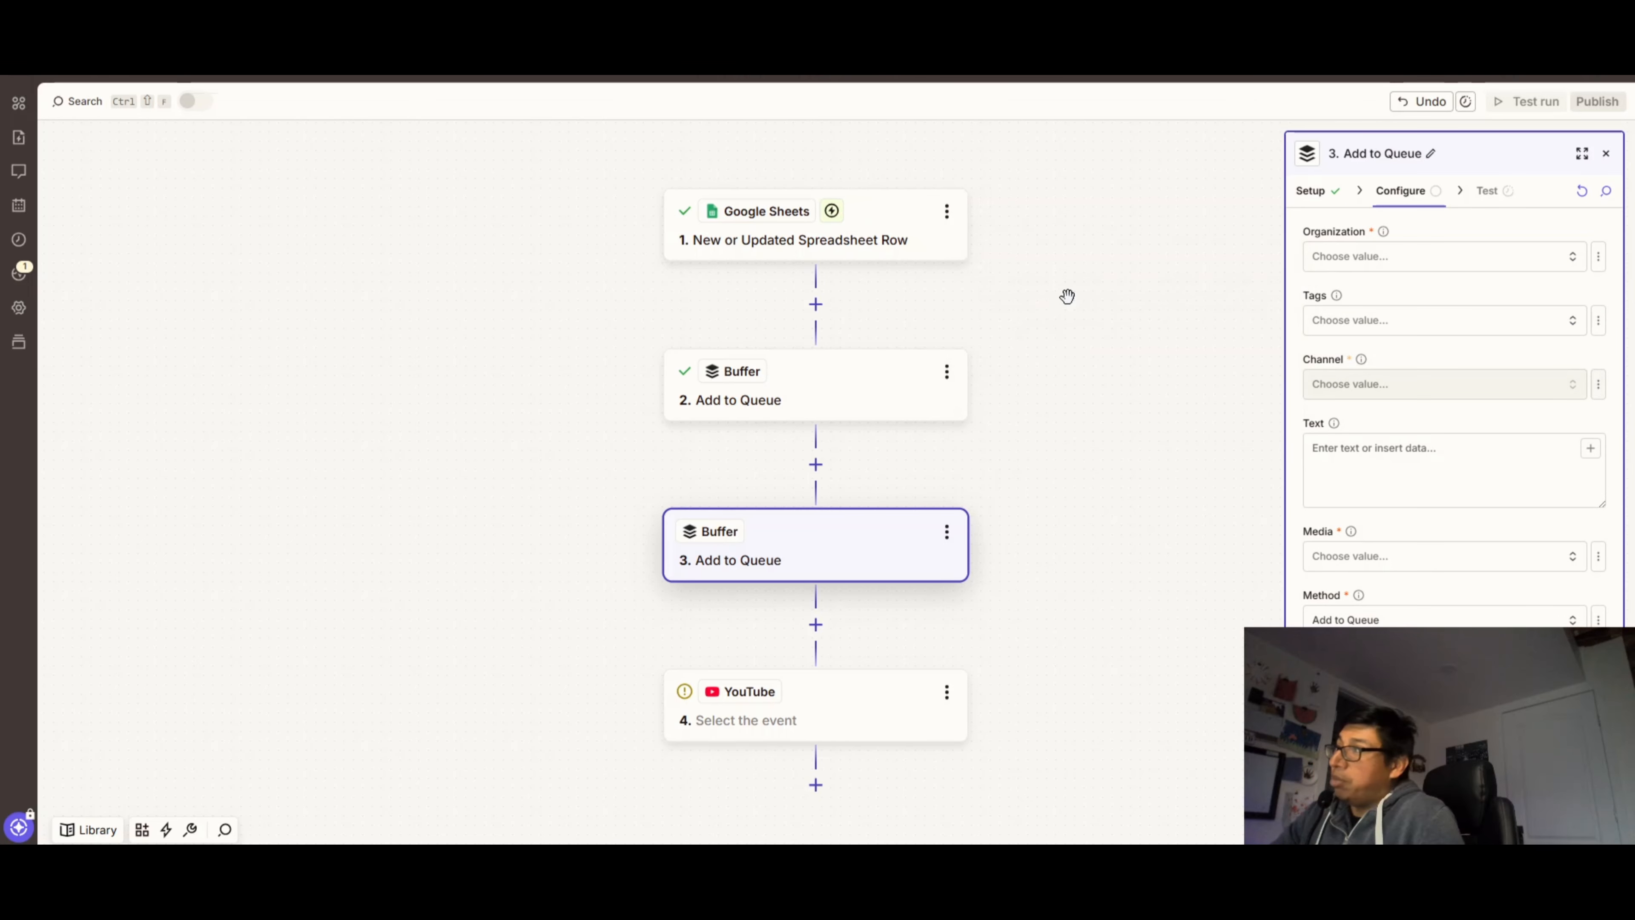
{"action": "left_click", "coordinate": [1431, 385]}
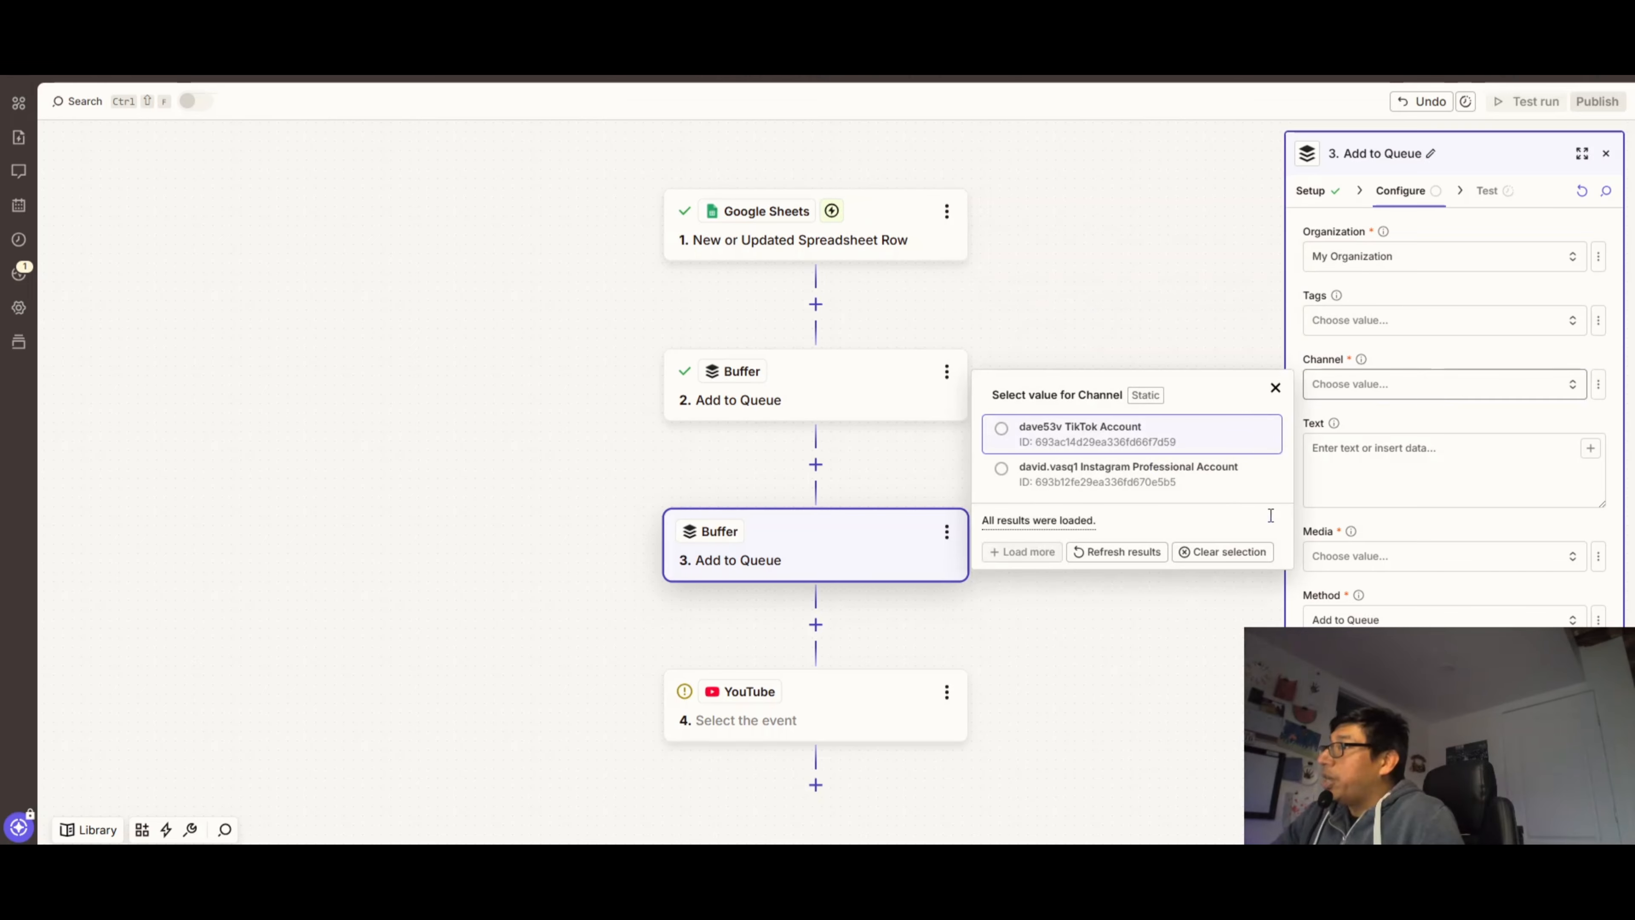
{"action": "left_click", "coordinate": [1096, 480]}
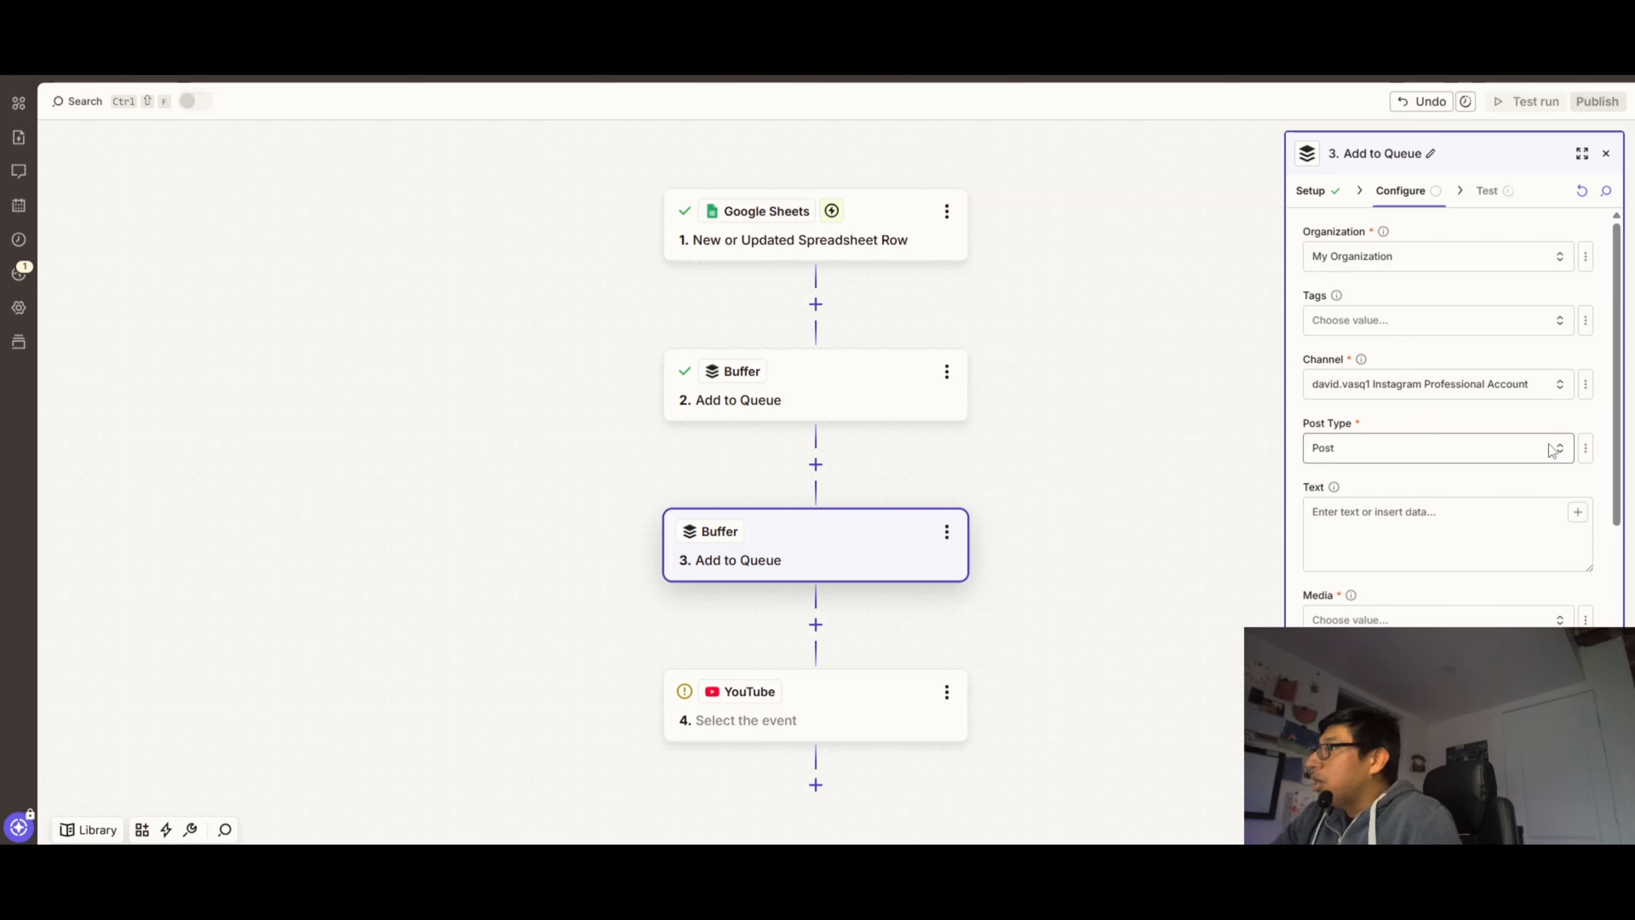
{"action": "left_click", "coordinate": [1554, 452]}
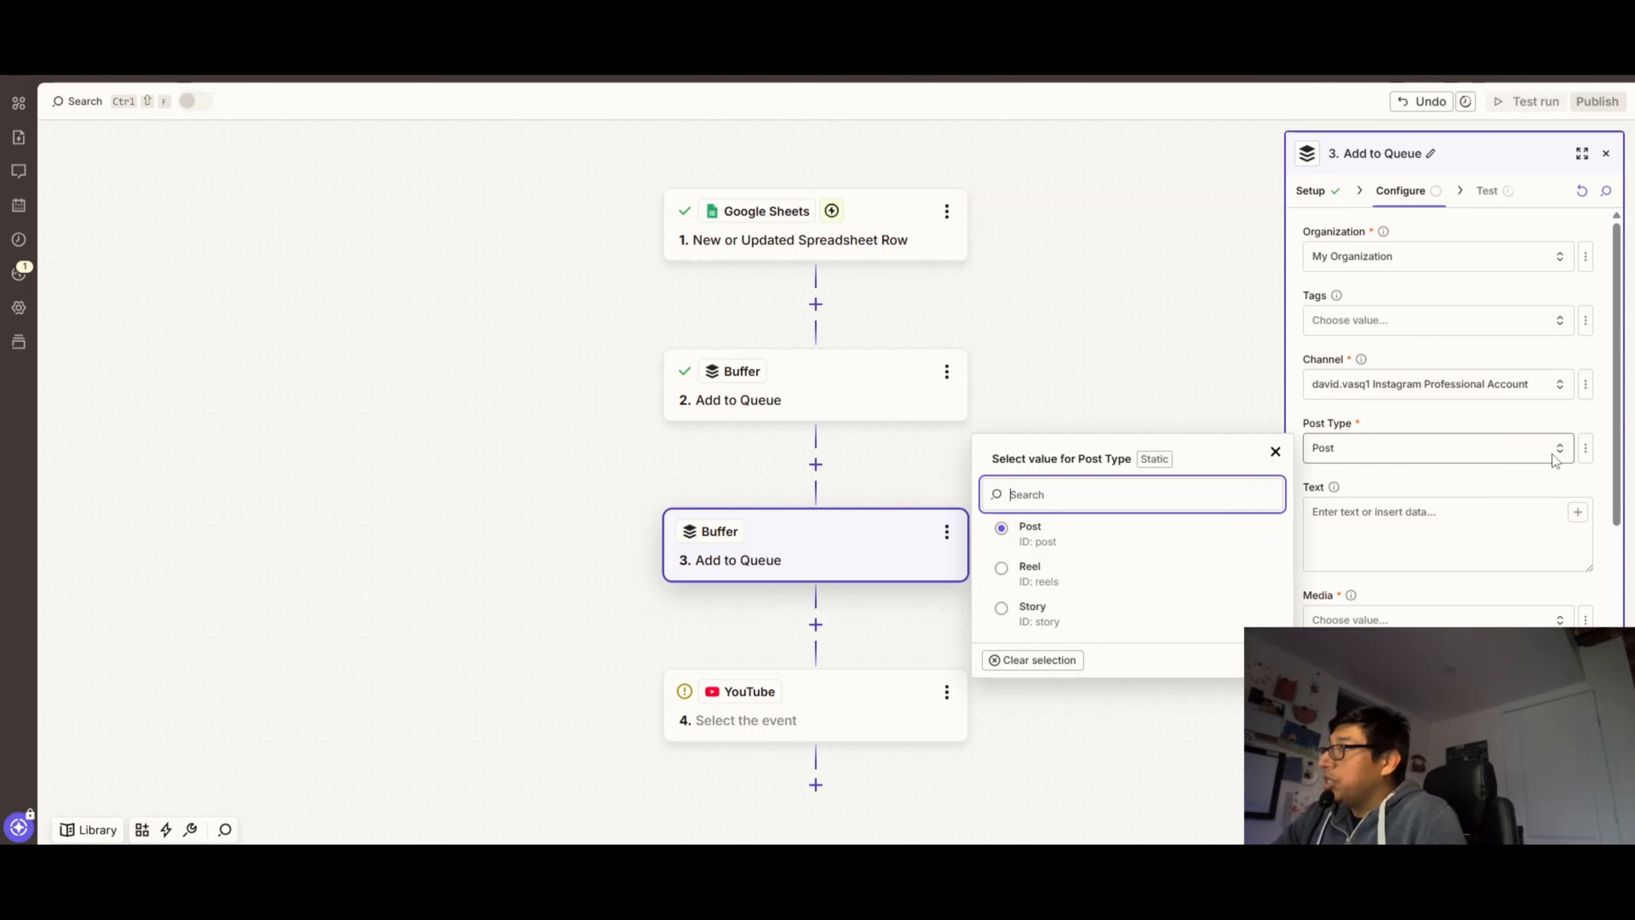
{"action": "left_click", "coordinate": [1001, 578]}
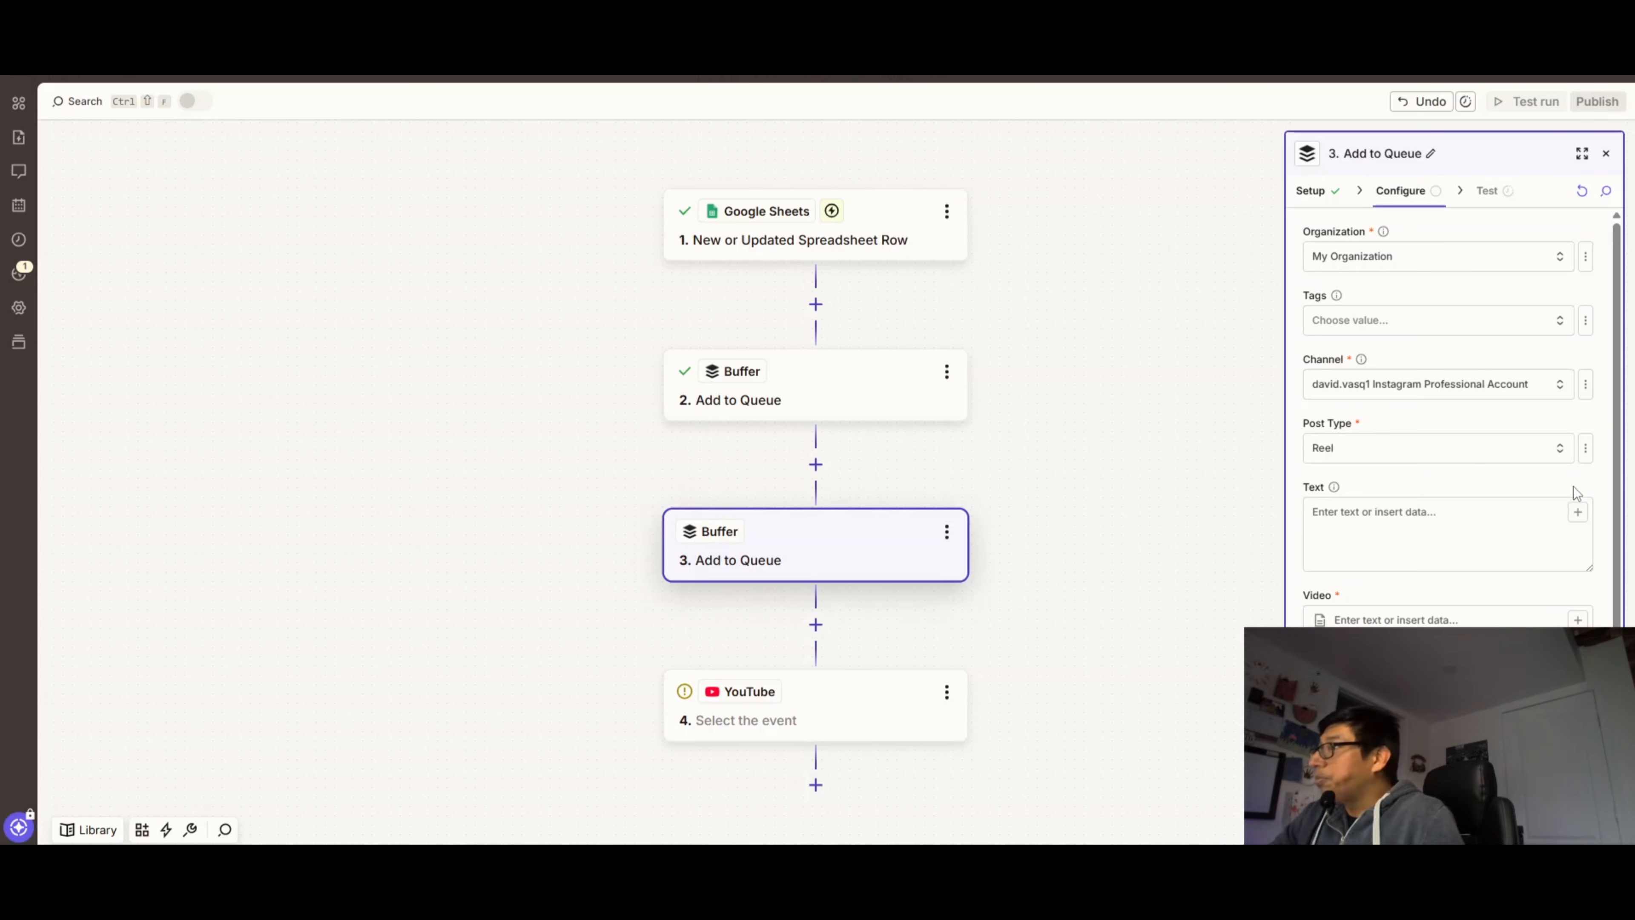
Insert the trigger's COL C value as the Instagram reel's text and its COL A value as the video
{"action": "left_click", "coordinate": [1577, 514]}
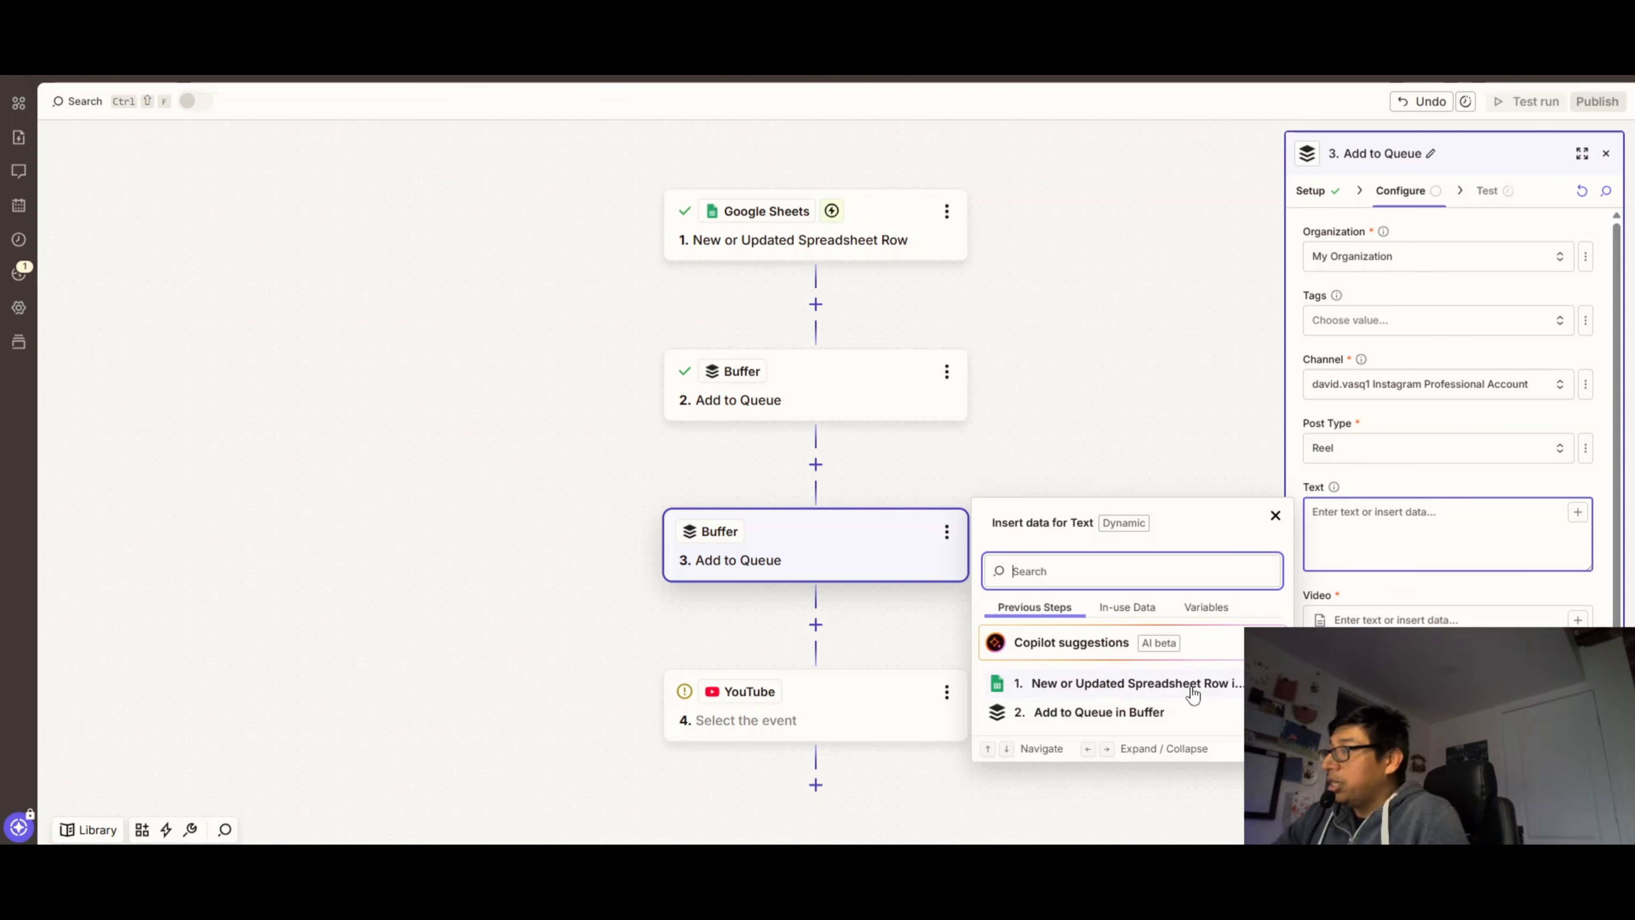
{"action": "left_click", "coordinate": [1077, 682]}
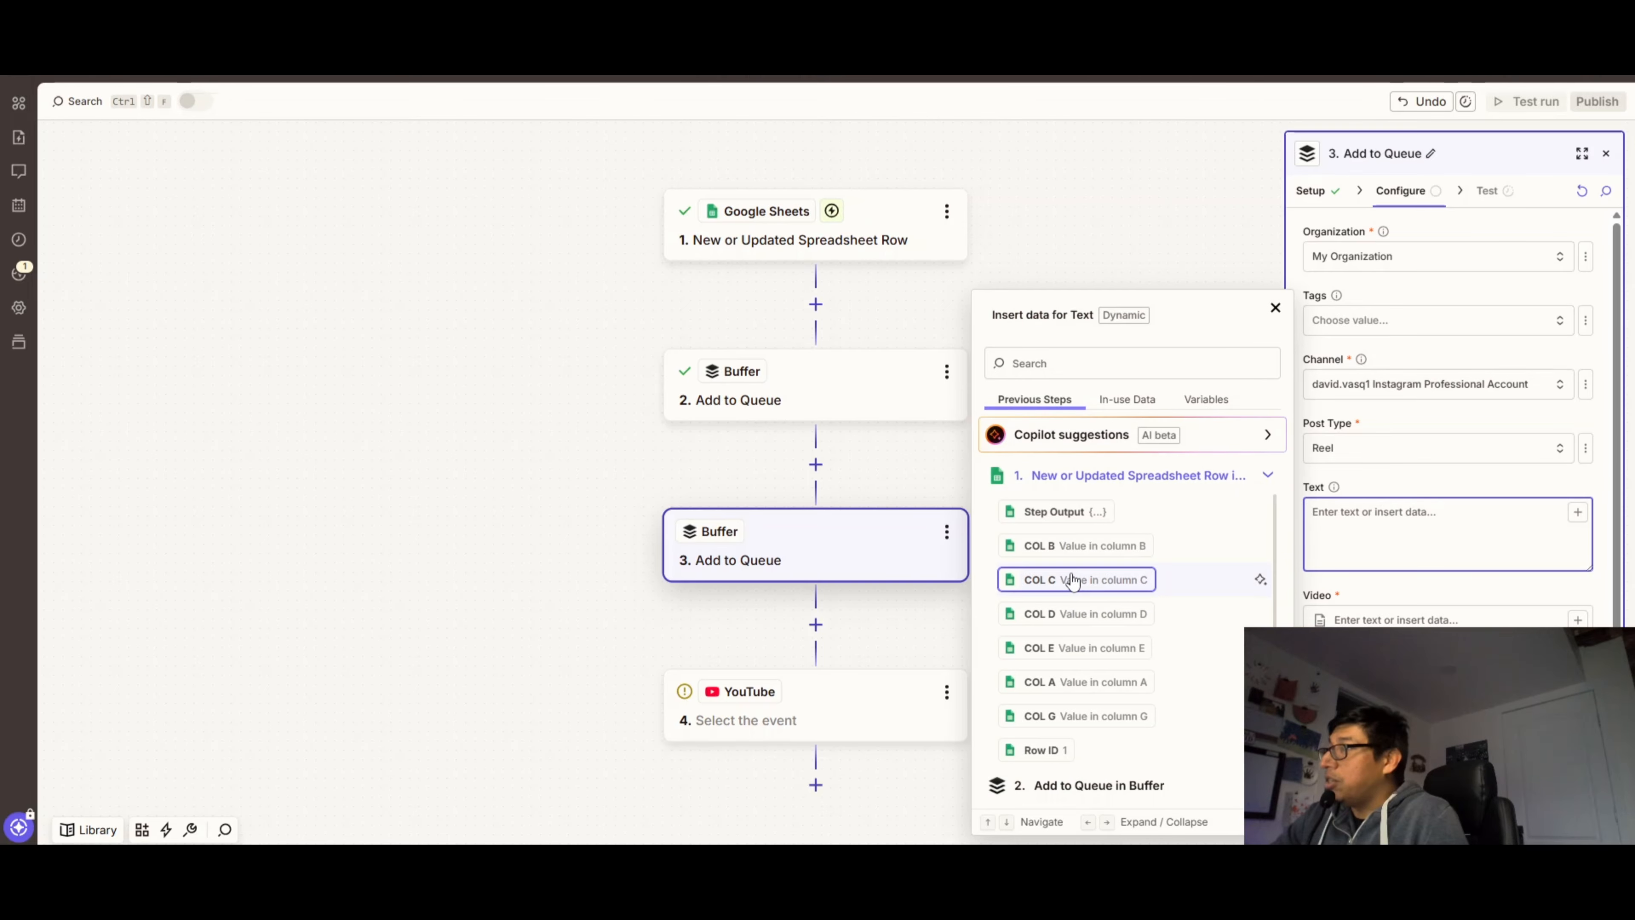
{"action": "left_click", "coordinate": [1037, 579]}
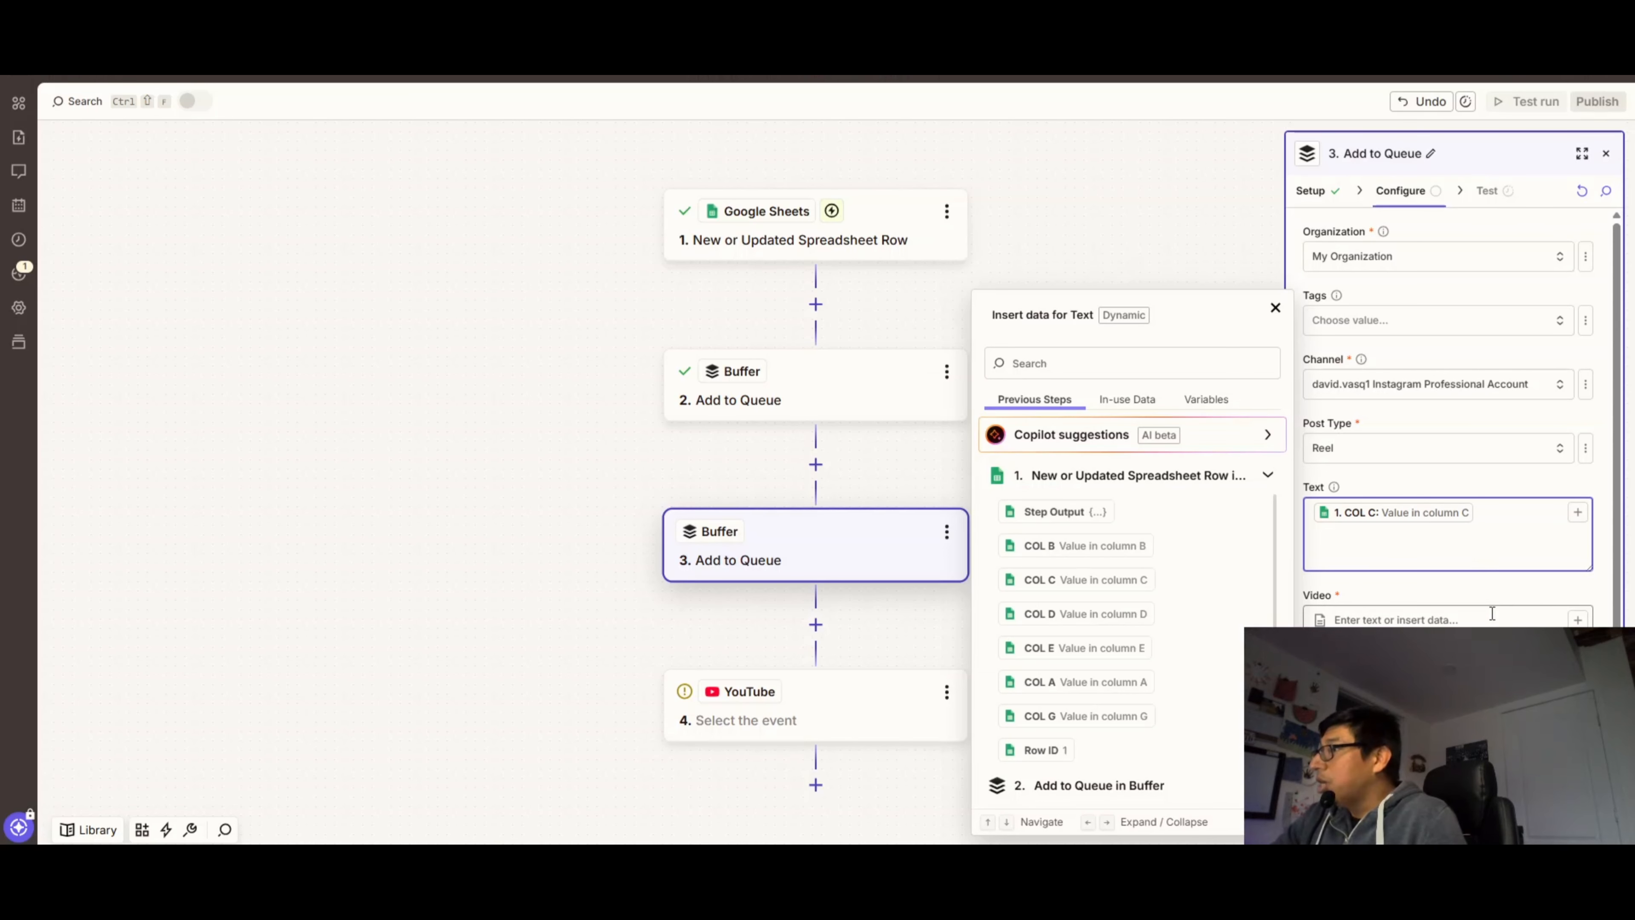
{"action": "left_click", "coordinate": [1579, 619]}
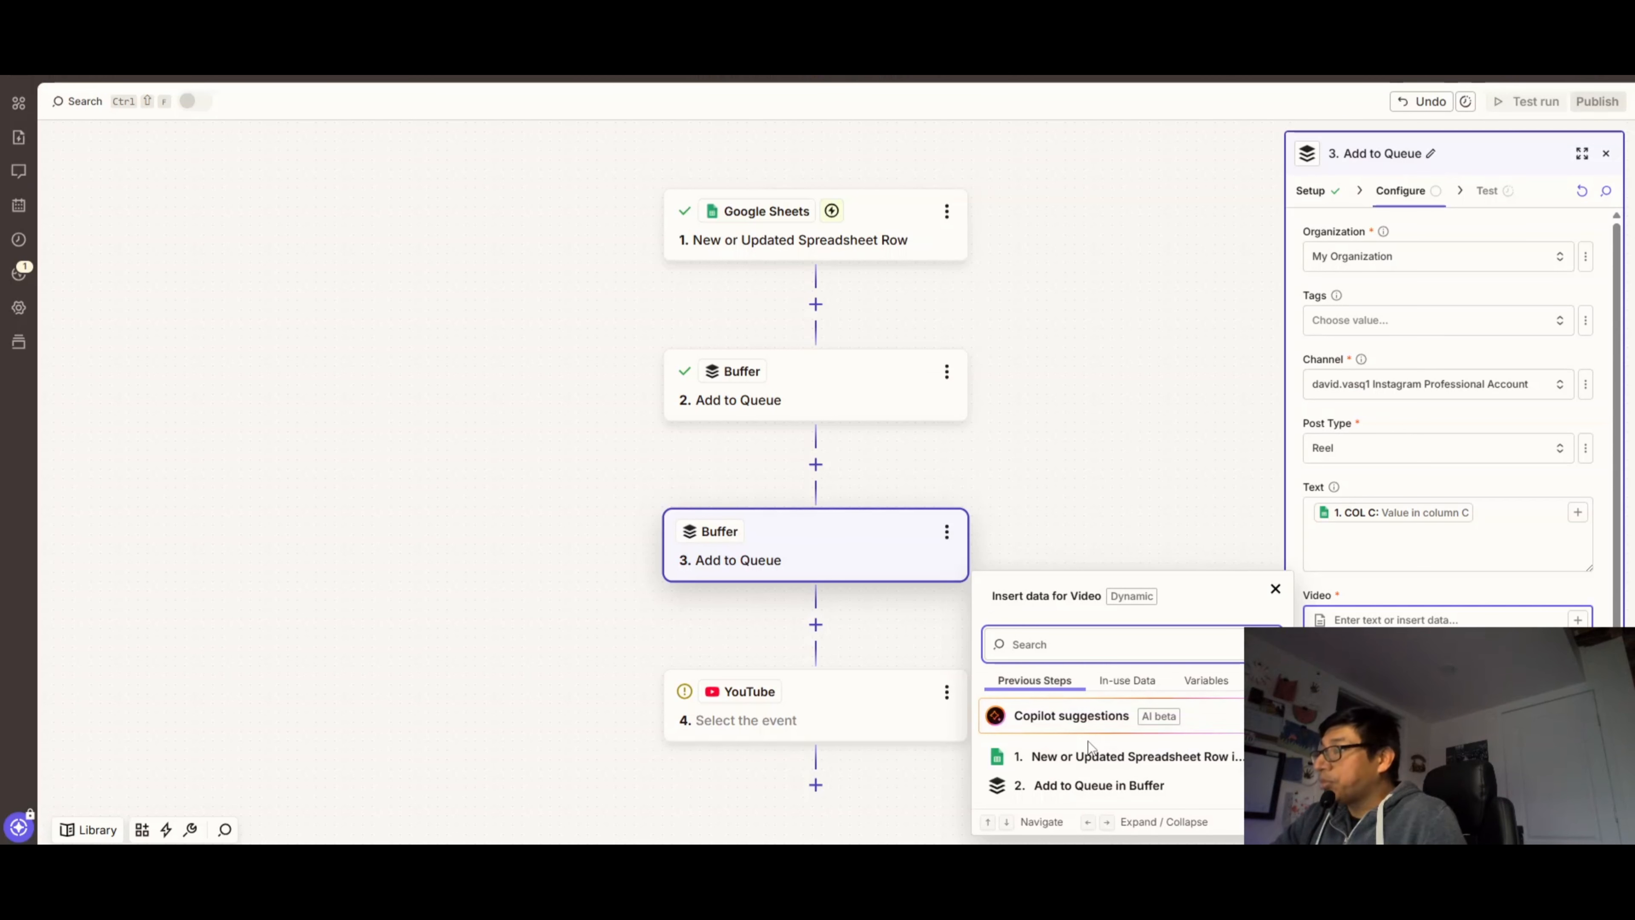
{"action": "left_click", "coordinate": [1082, 760]}
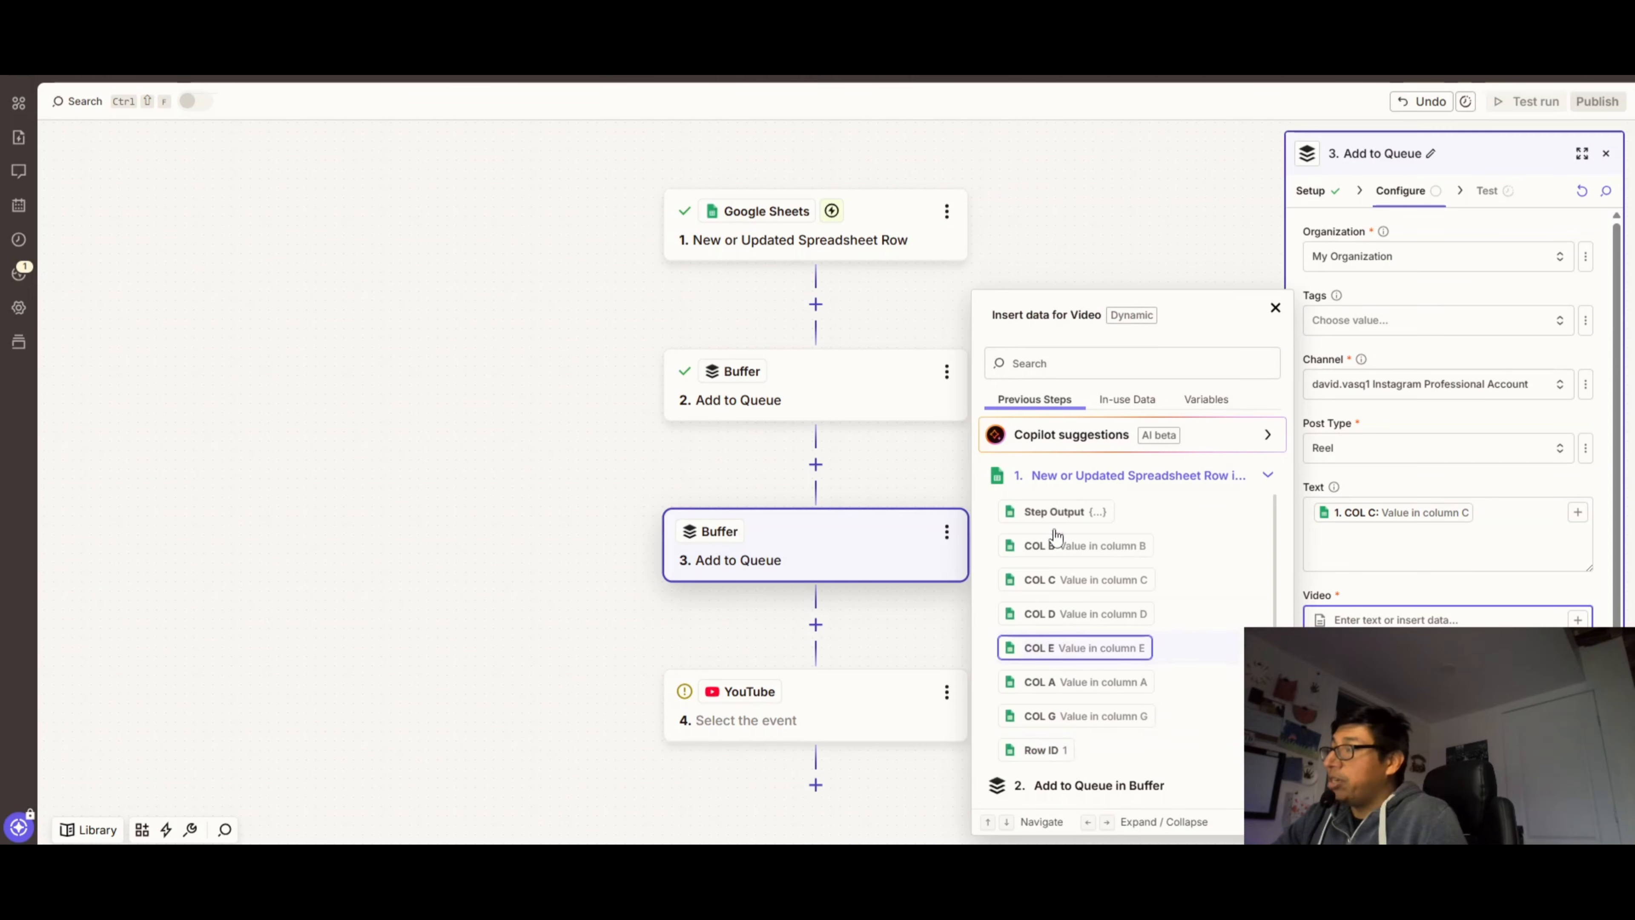
{"action": "left_click", "coordinate": [1064, 691]}
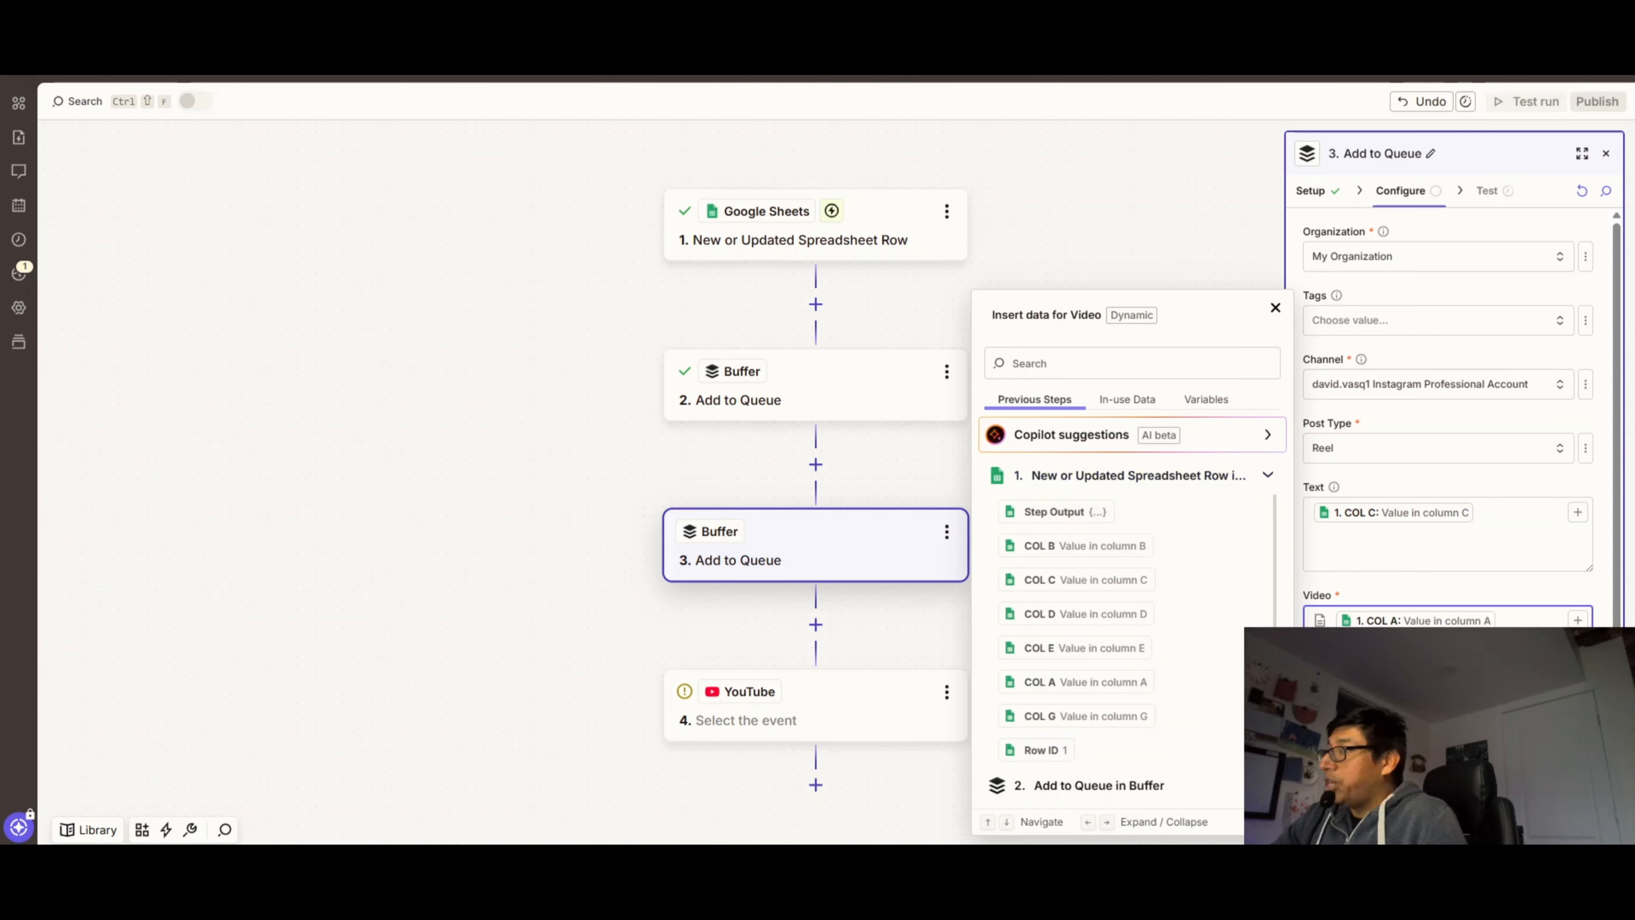
Keep Direct Scheduling for the Instagram reel, set its method to Share Now, and proceed to the YouTube step
{"action": "scroll", "coordinate": [1443, 583], "scroll_direction": "down", "scroll_amount": 2}
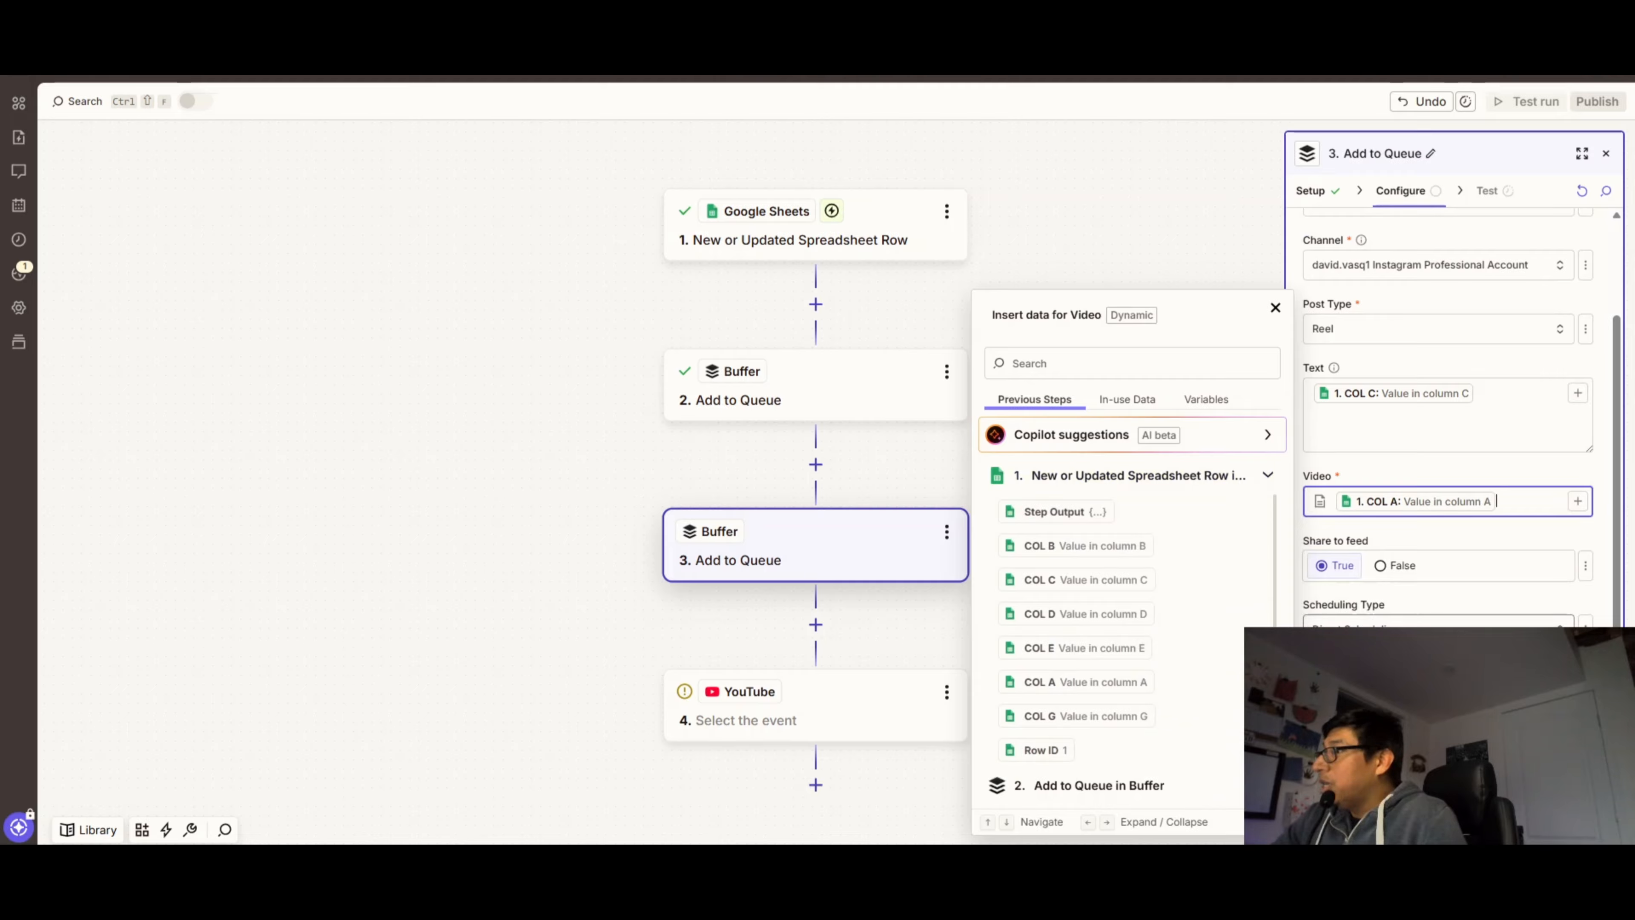
{"action": "left_click", "coordinate": [1436, 622]}
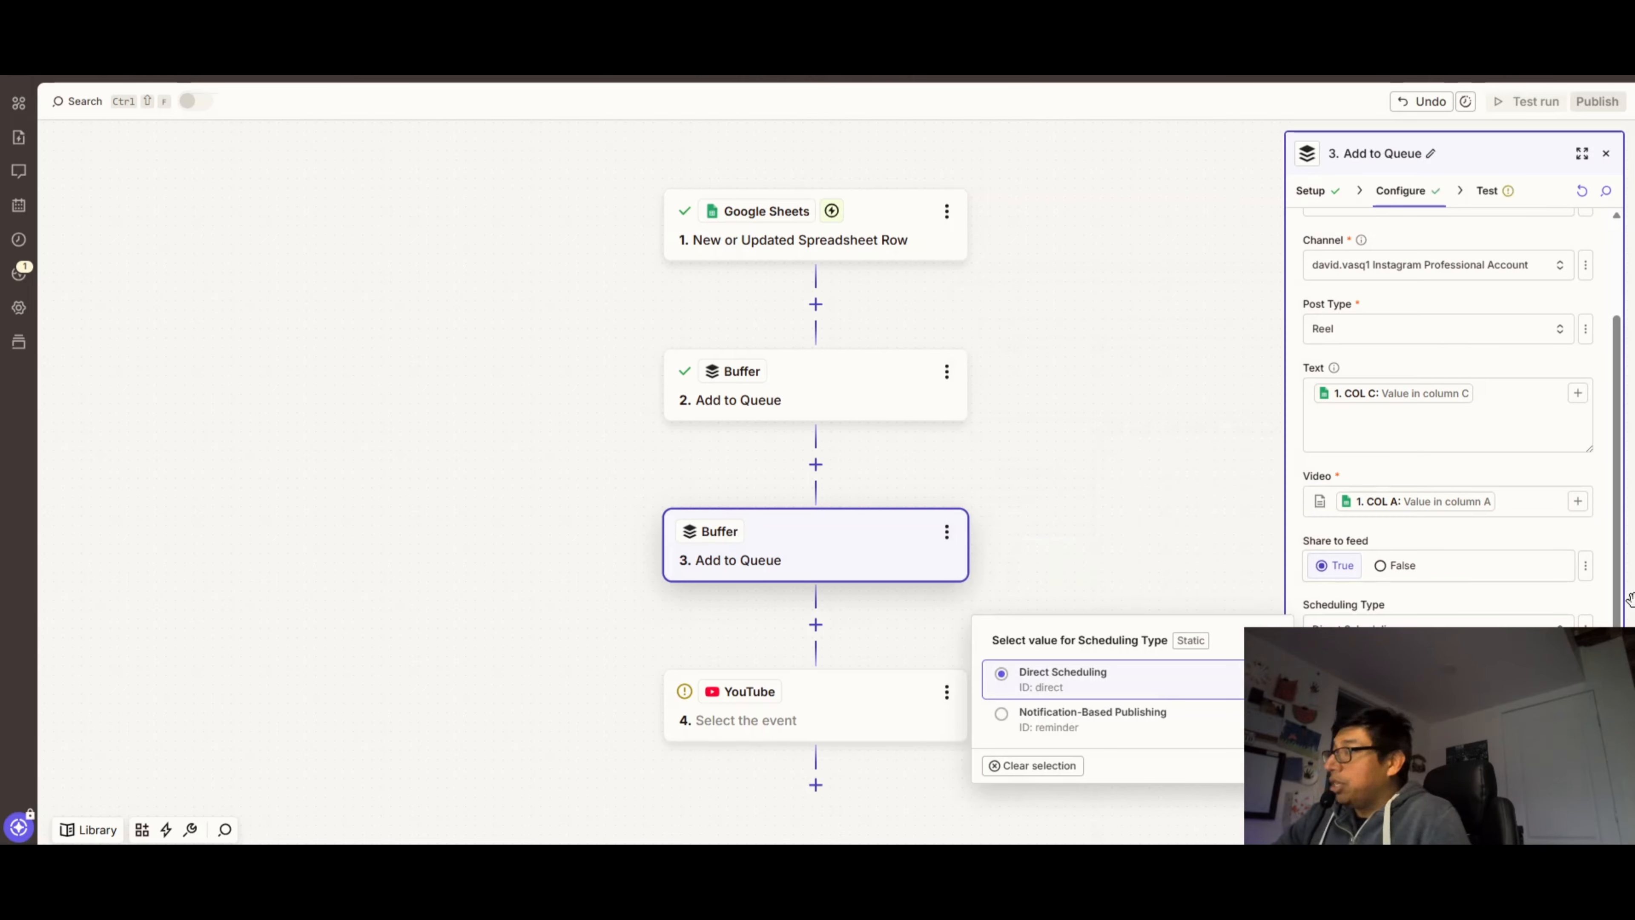
{"action": "left_click", "coordinate": [1436, 692]}
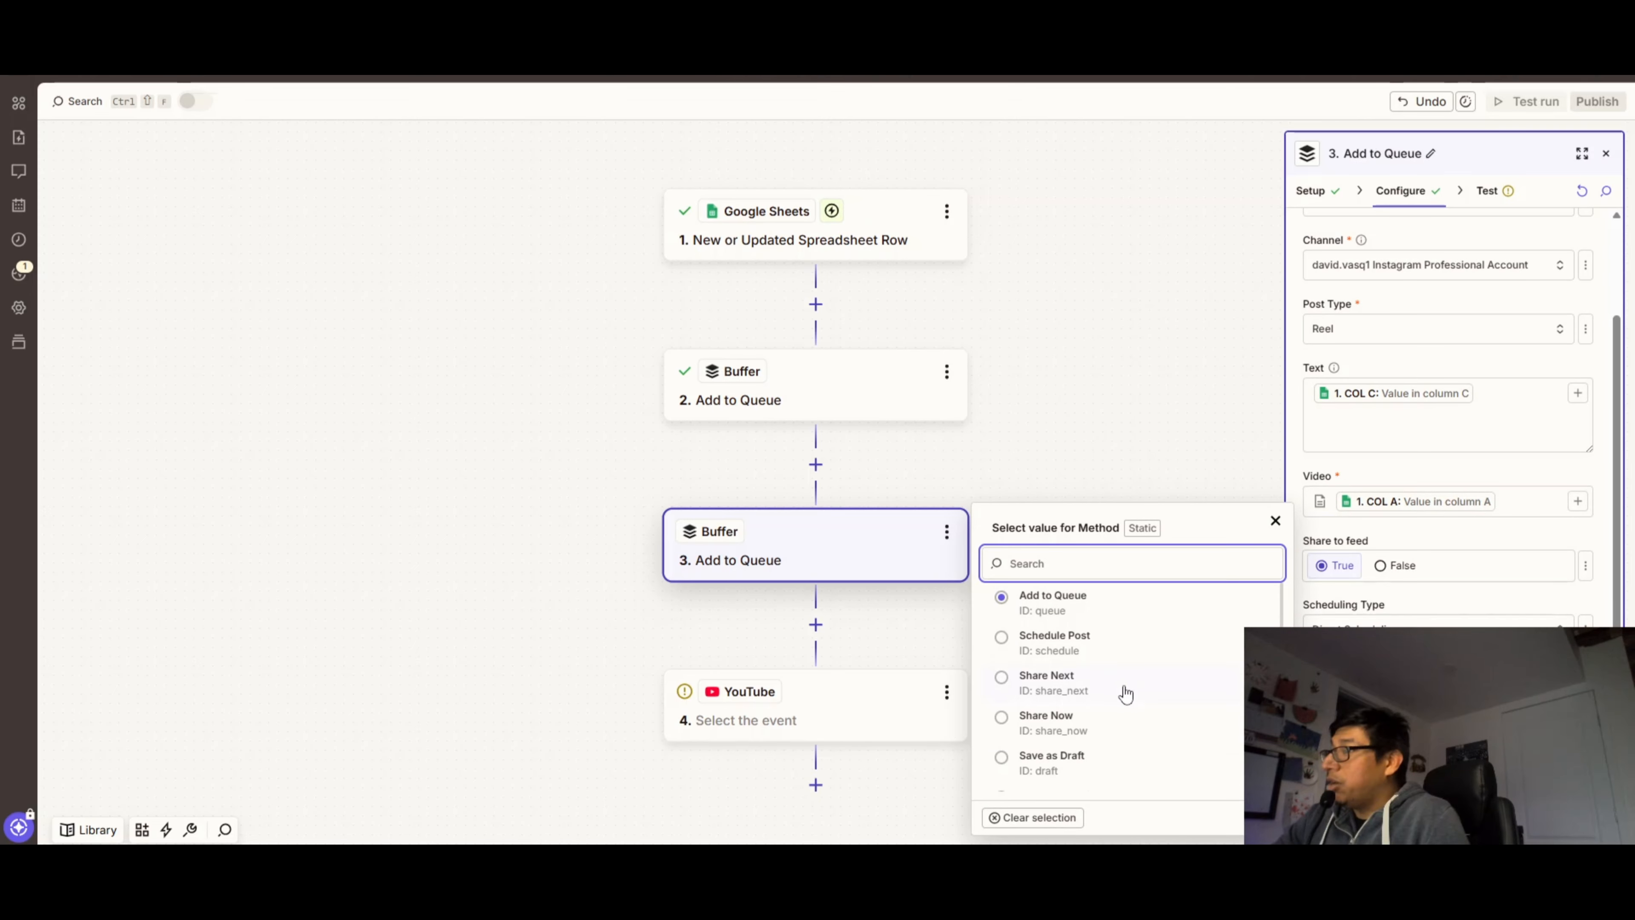
{"action": "left_click", "coordinate": [1056, 722]}
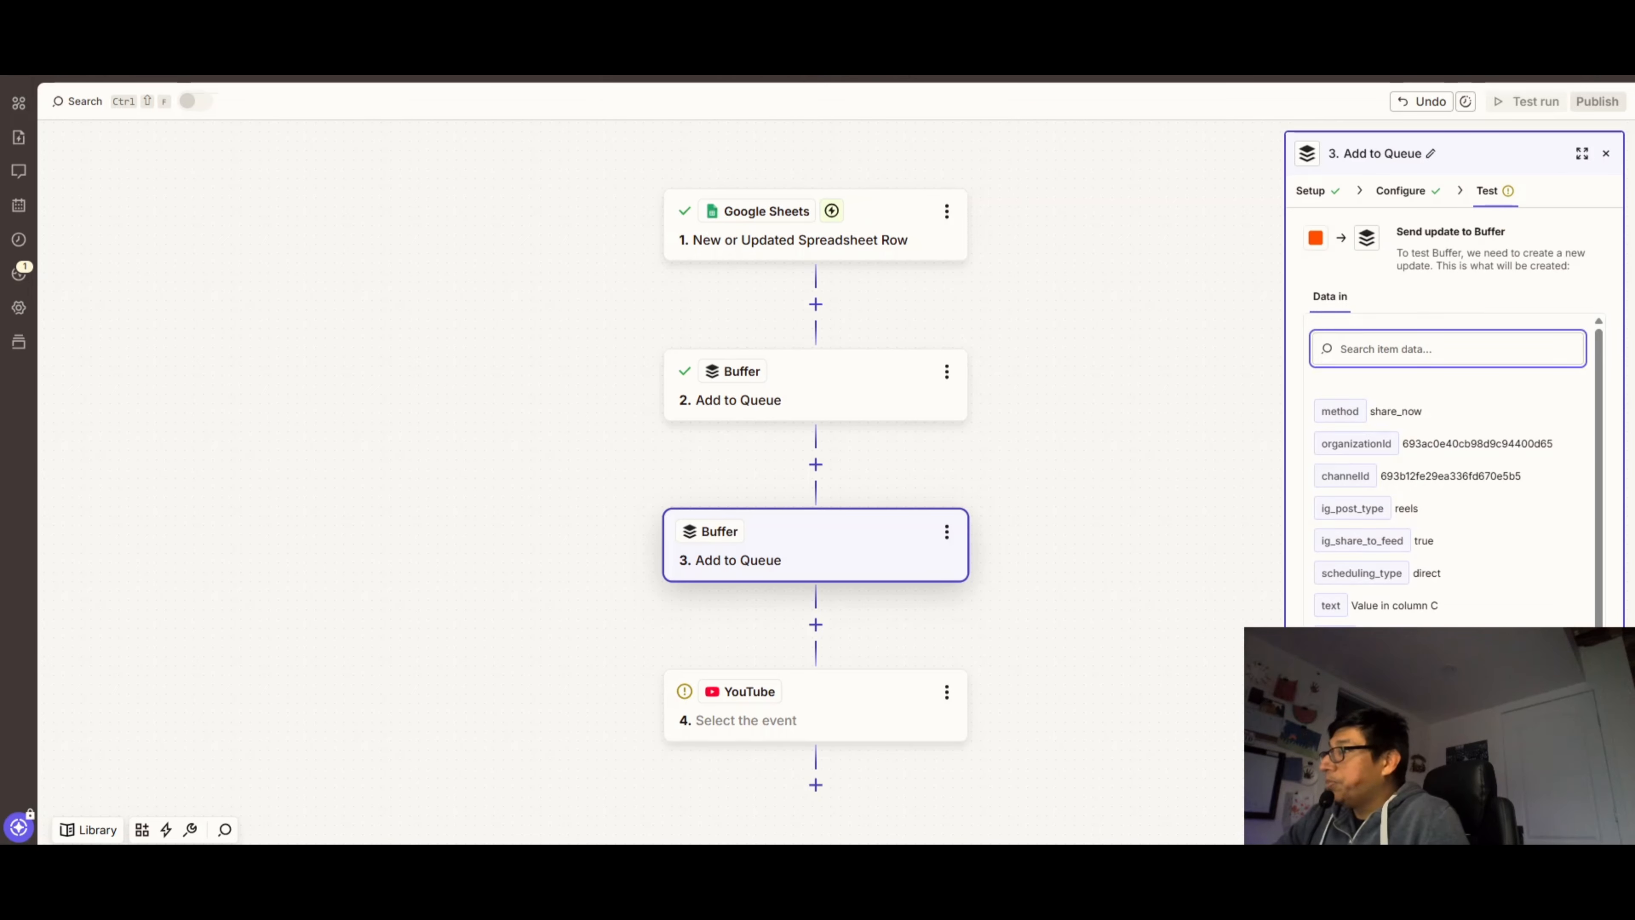
{"action": "left_click", "coordinate": [1376, 813]}
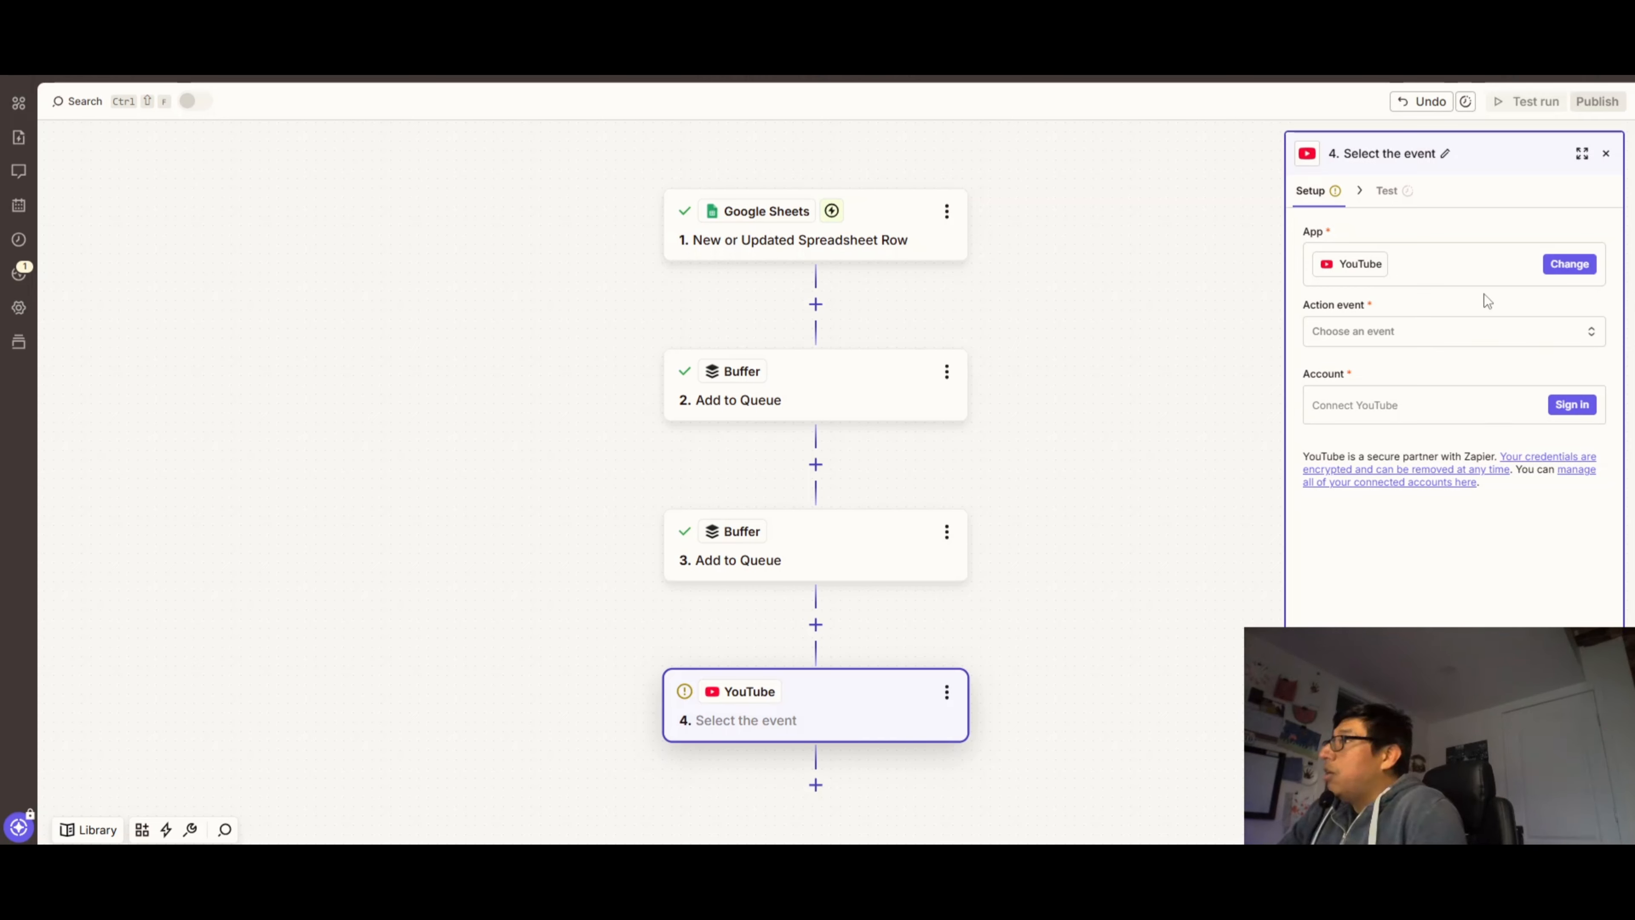
Set the YouTube step's action event to Upload Video and connect the YouTube account through Google sign-in, granting Zapier access
{"action": "left_click", "coordinate": [1591, 330]}
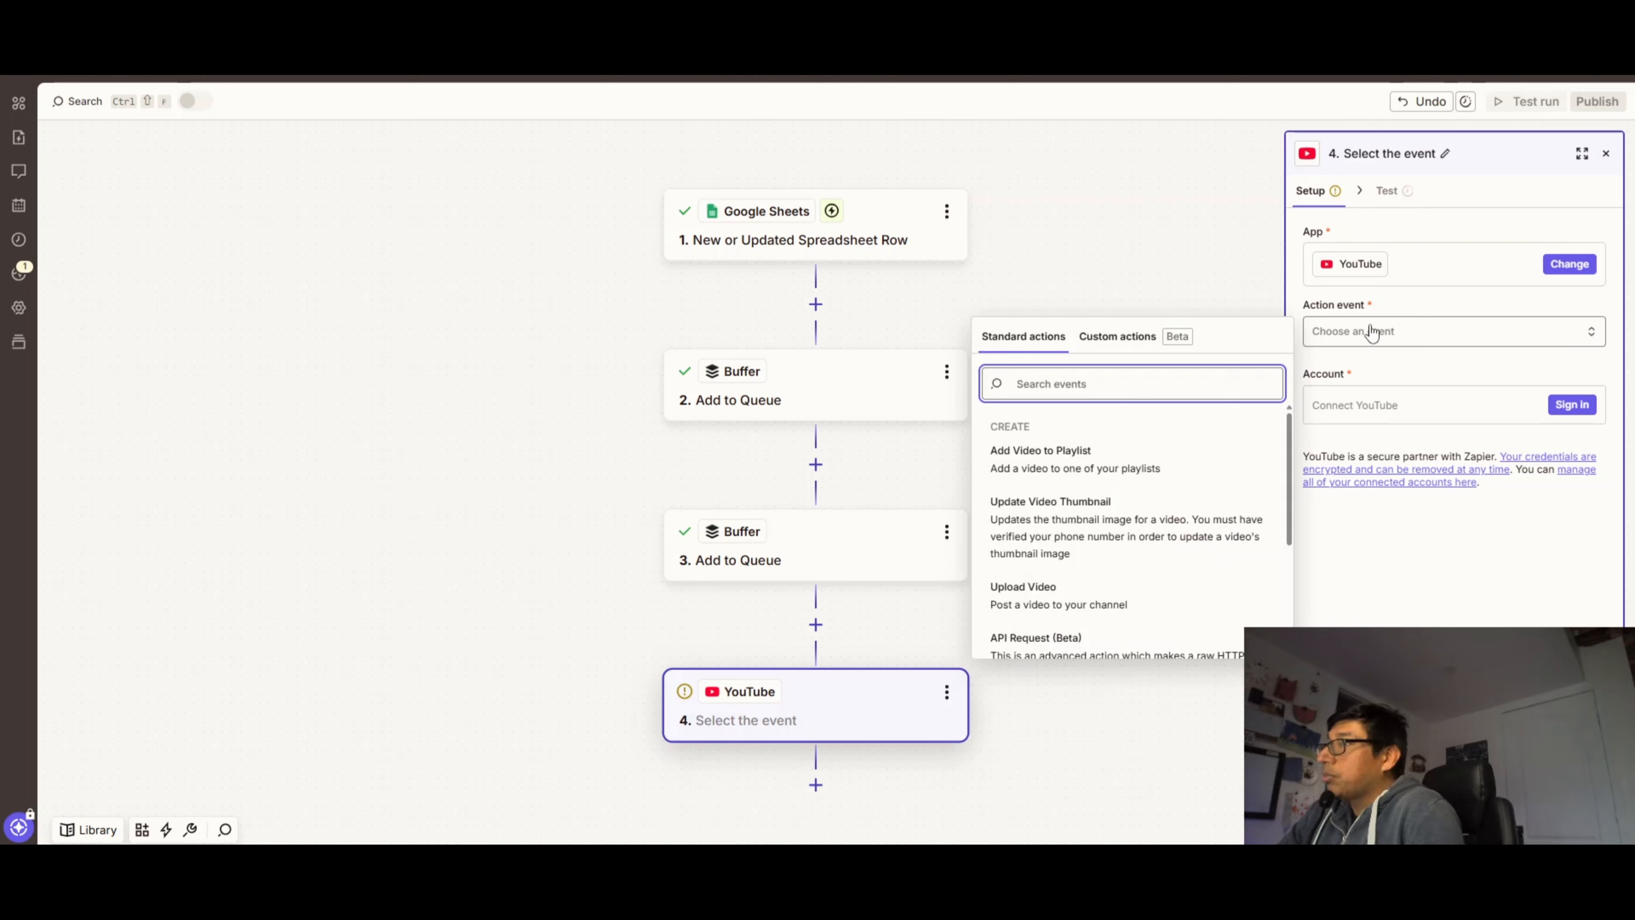
{"action": "left_click", "coordinate": [1061, 601]}
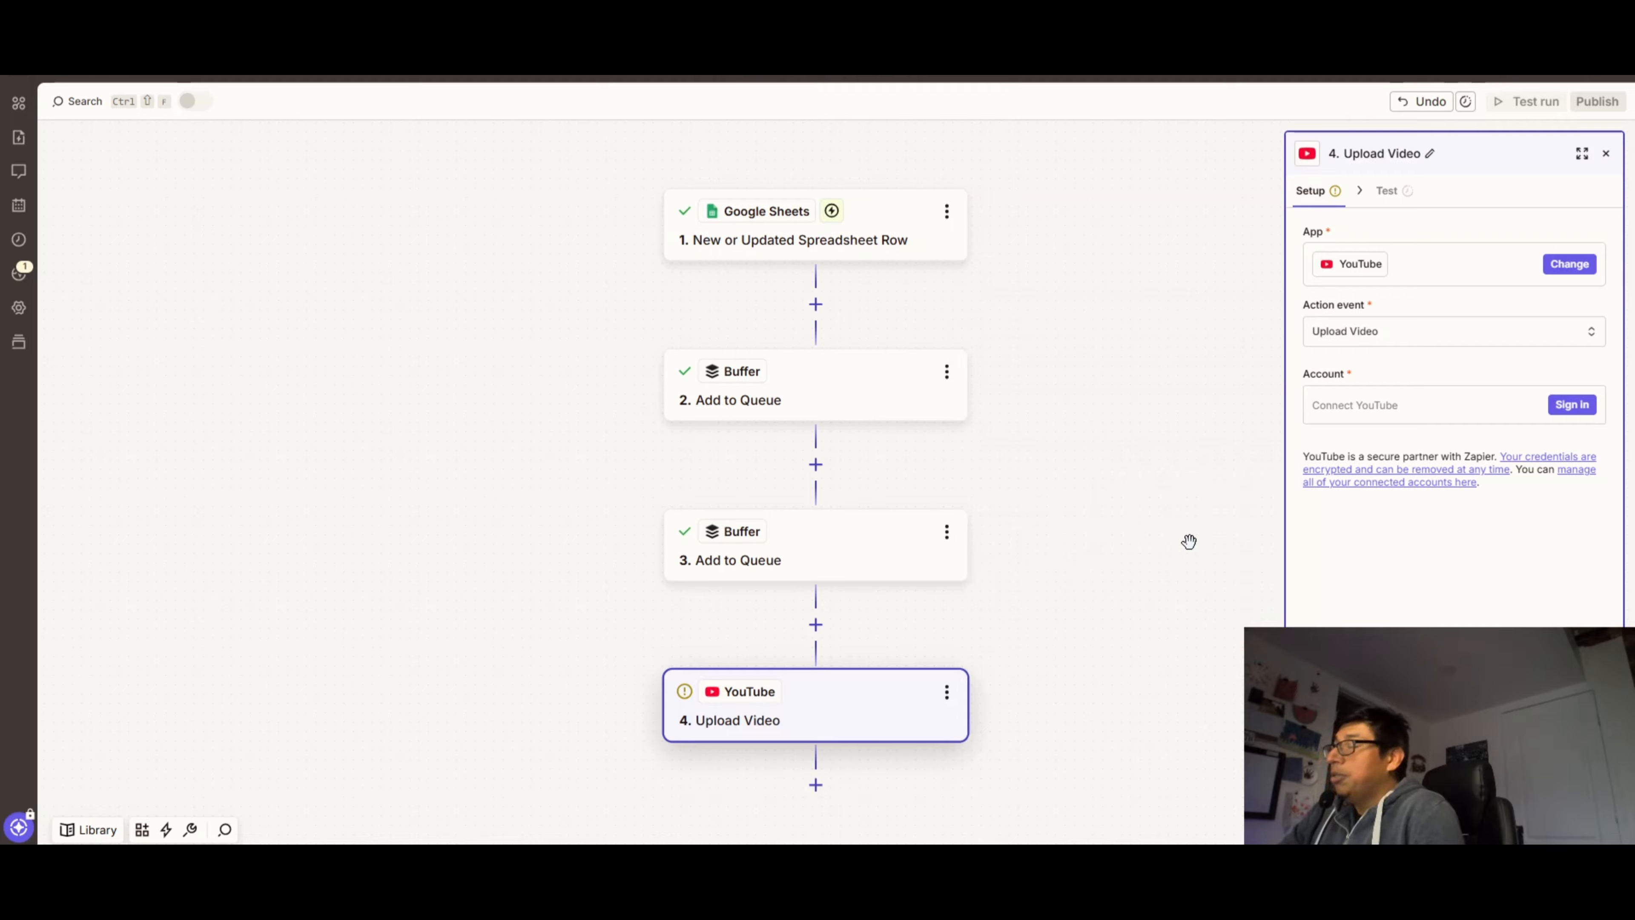
{"action": "left_click", "coordinate": [1567, 403]}
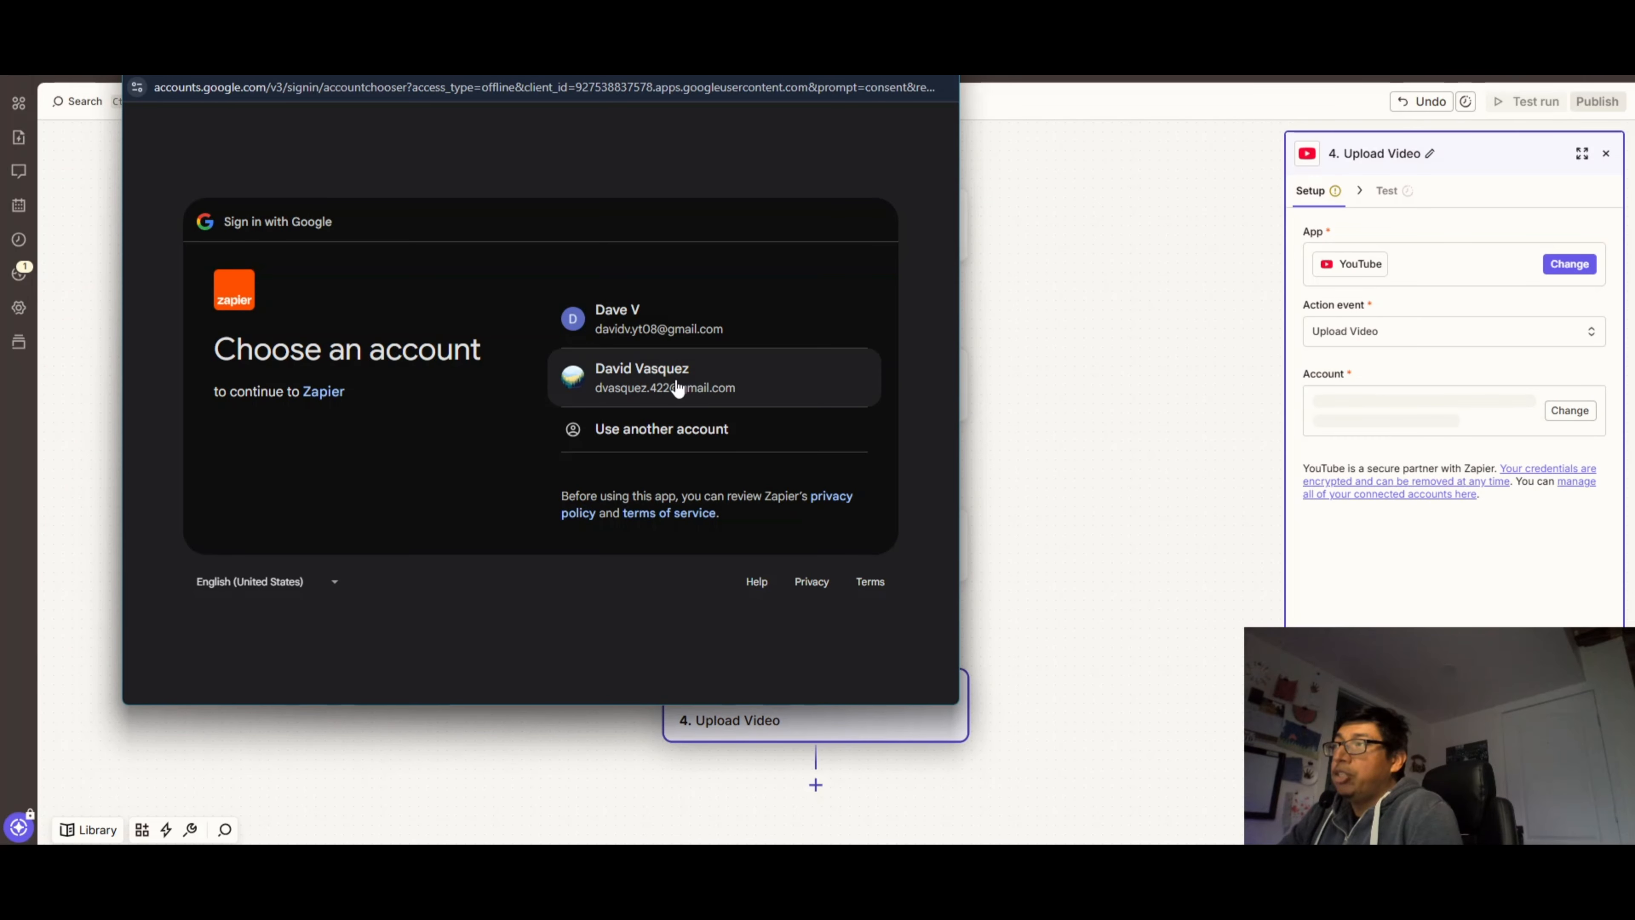
{"action": "left_click", "coordinate": [676, 381]}
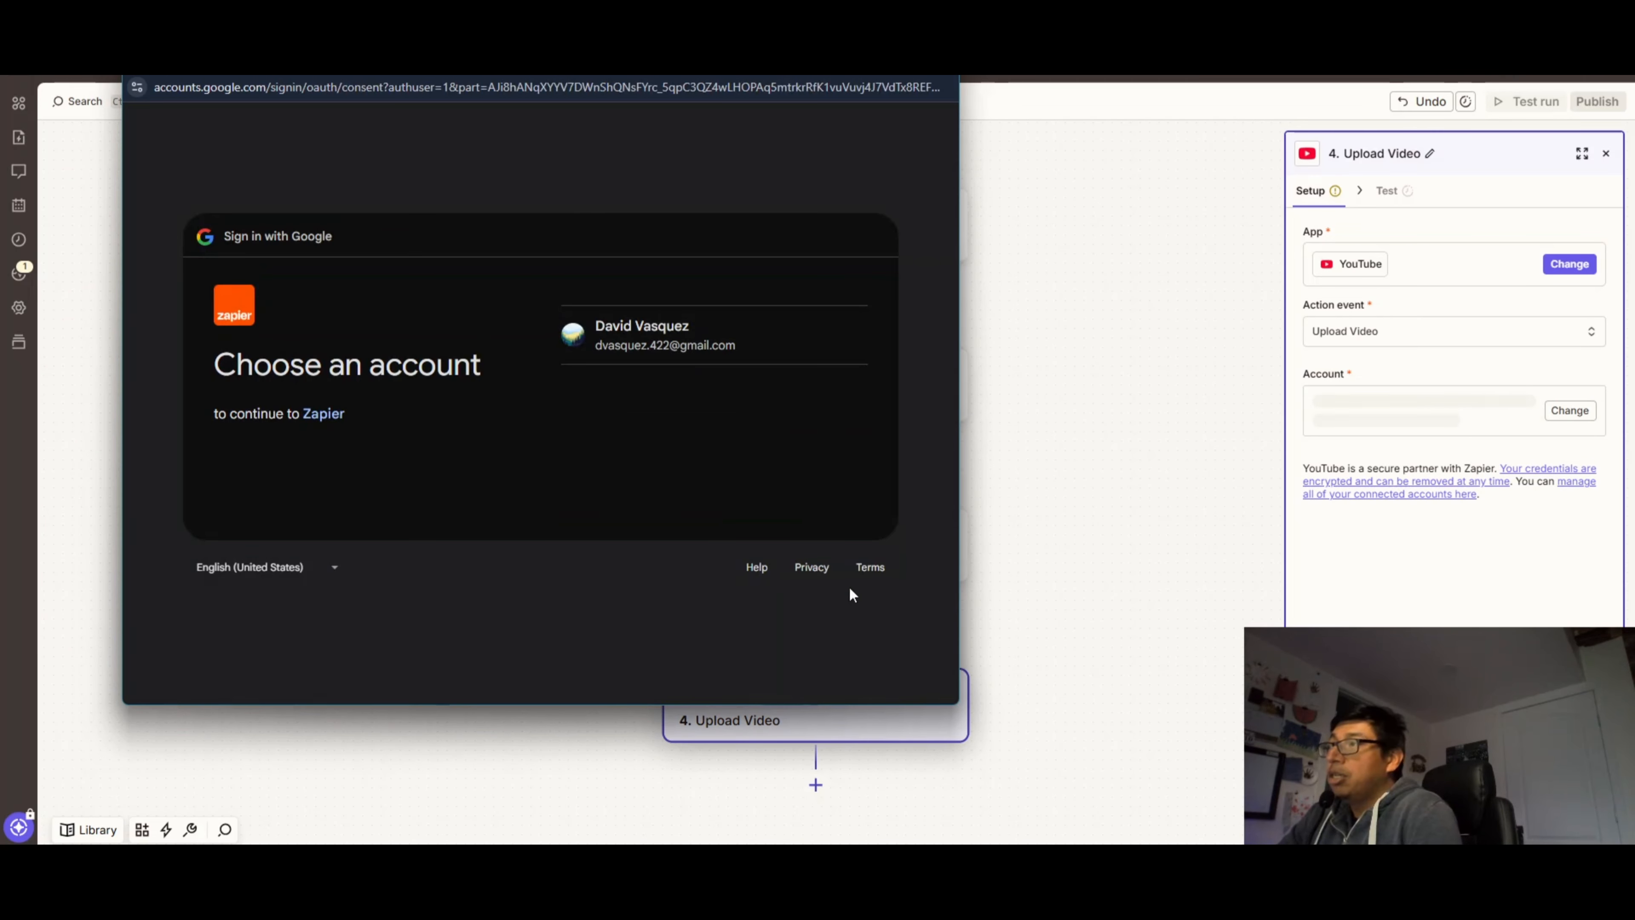
{"action": "left_click", "coordinate": [761, 558]}
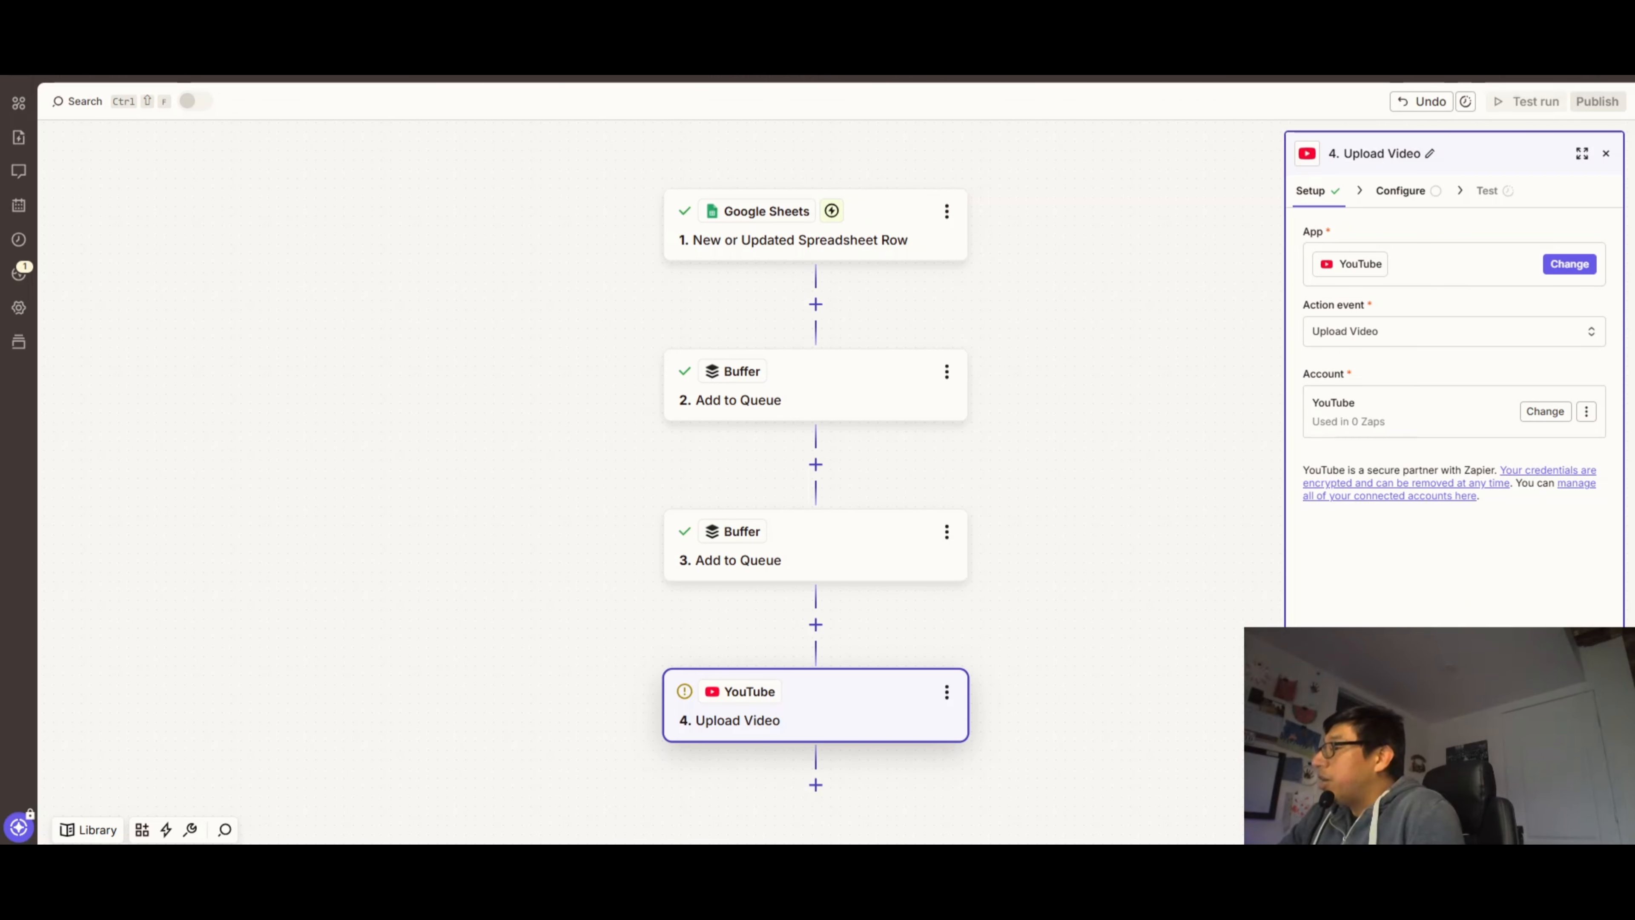
Insert the trigger's COL B value as the title of the YouTube video upload
{"action": "left_click", "coordinate": [1454, 814]}
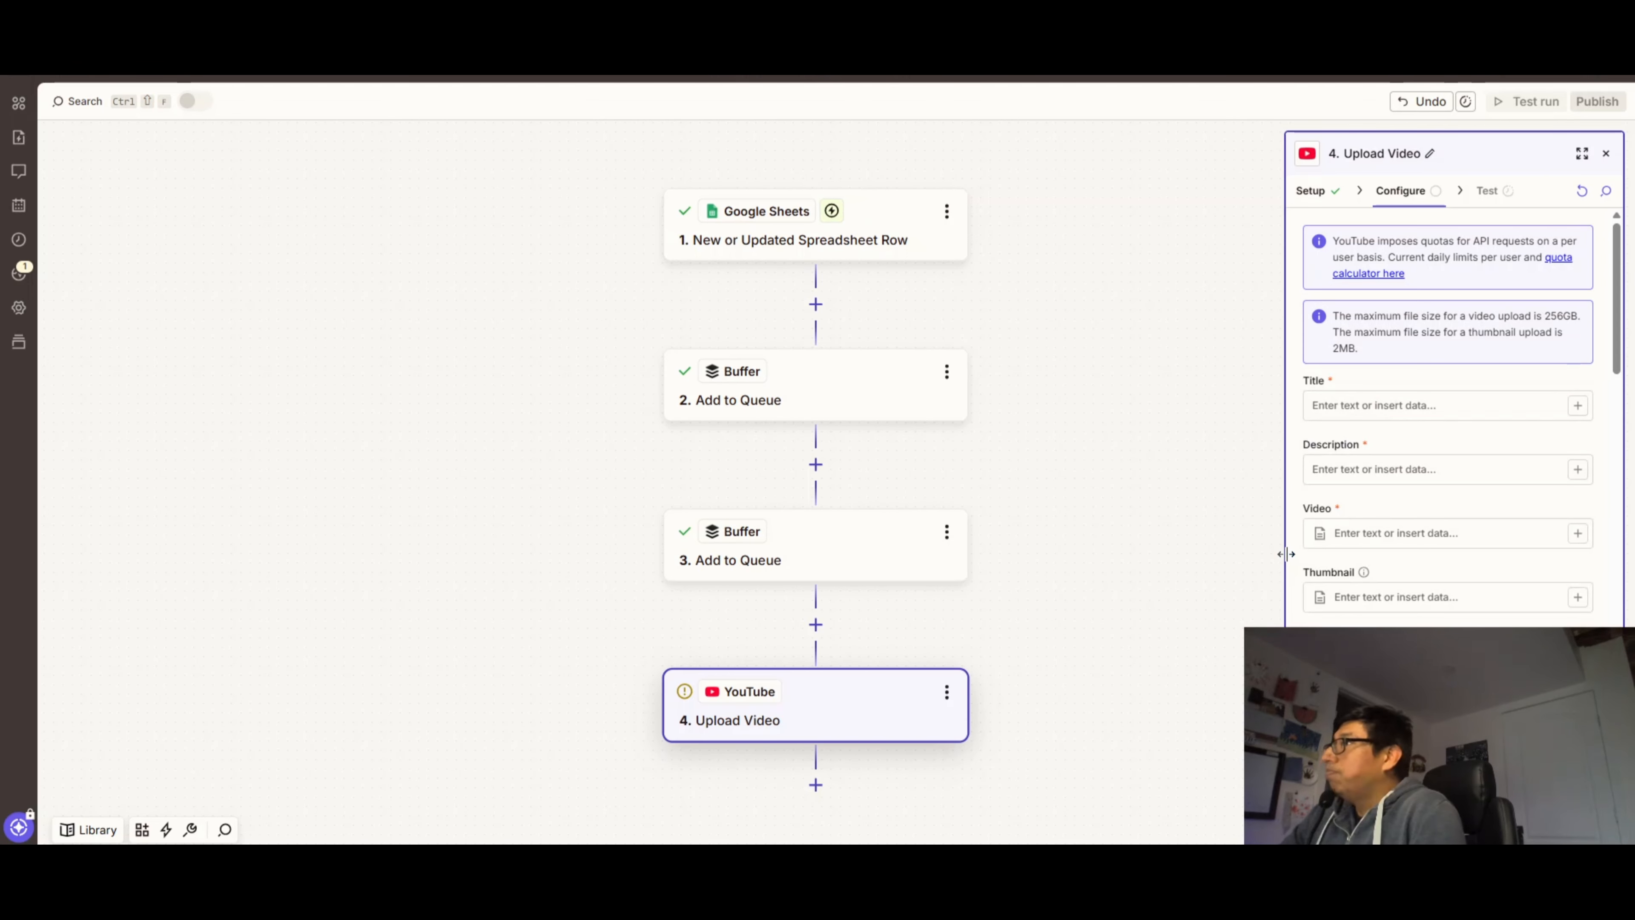
{"action": "scroll", "coordinate": [1410, 464], "scroll_direction": "down", "scroll_amount": 2}
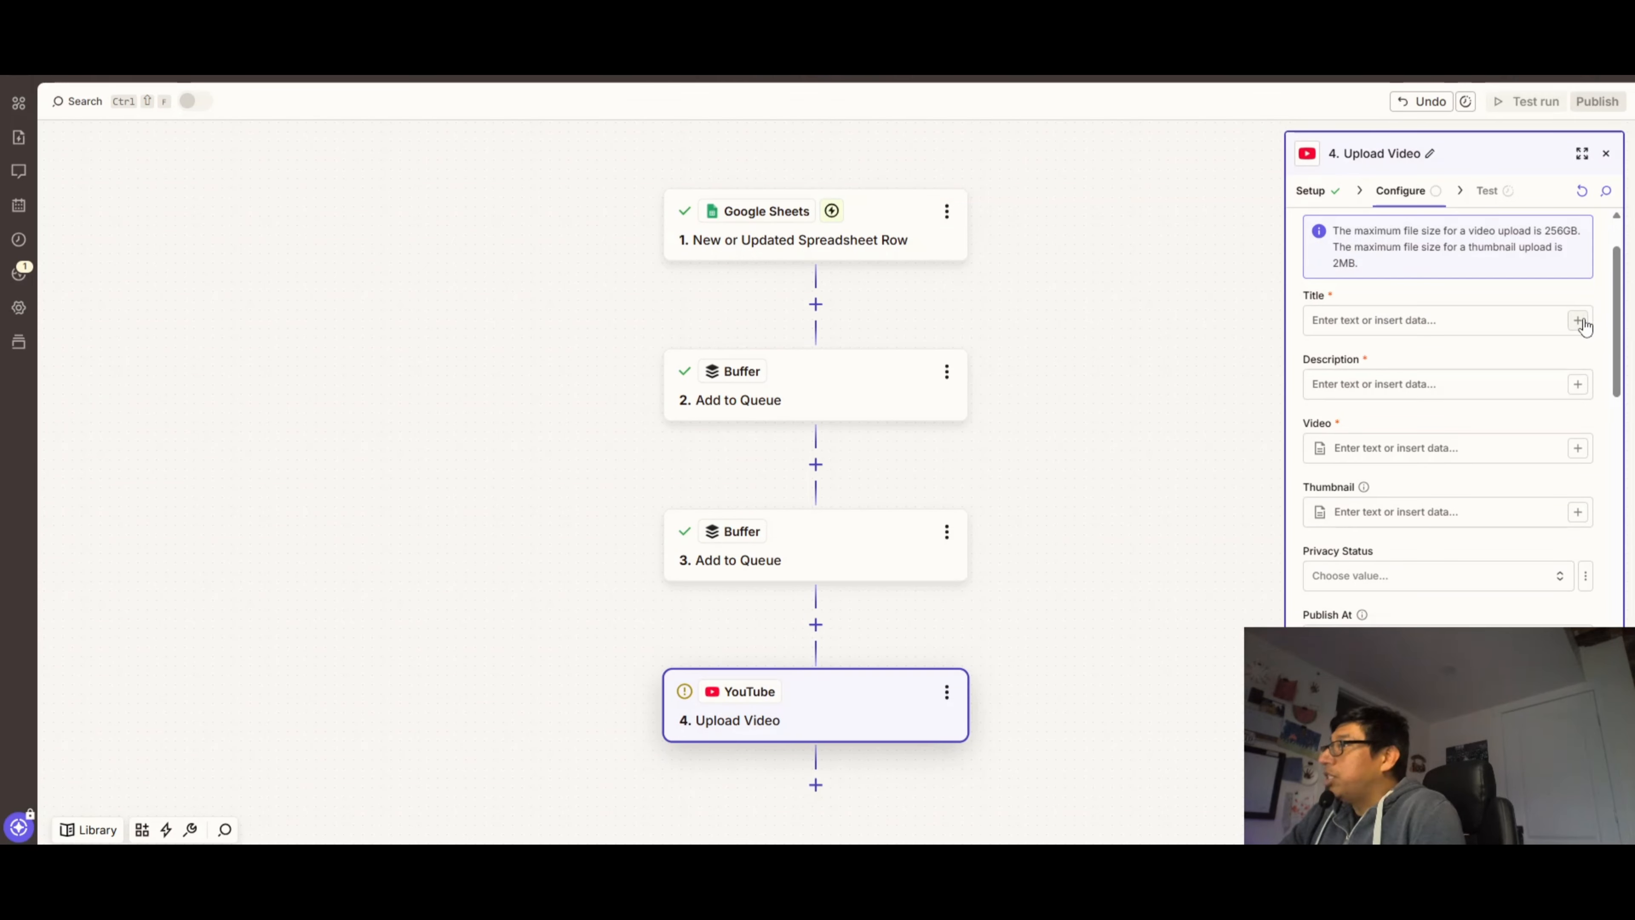
{"action": "left_click", "coordinate": [1577, 321]}
{"action": "left_click", "coordinate": [1034, 491]}
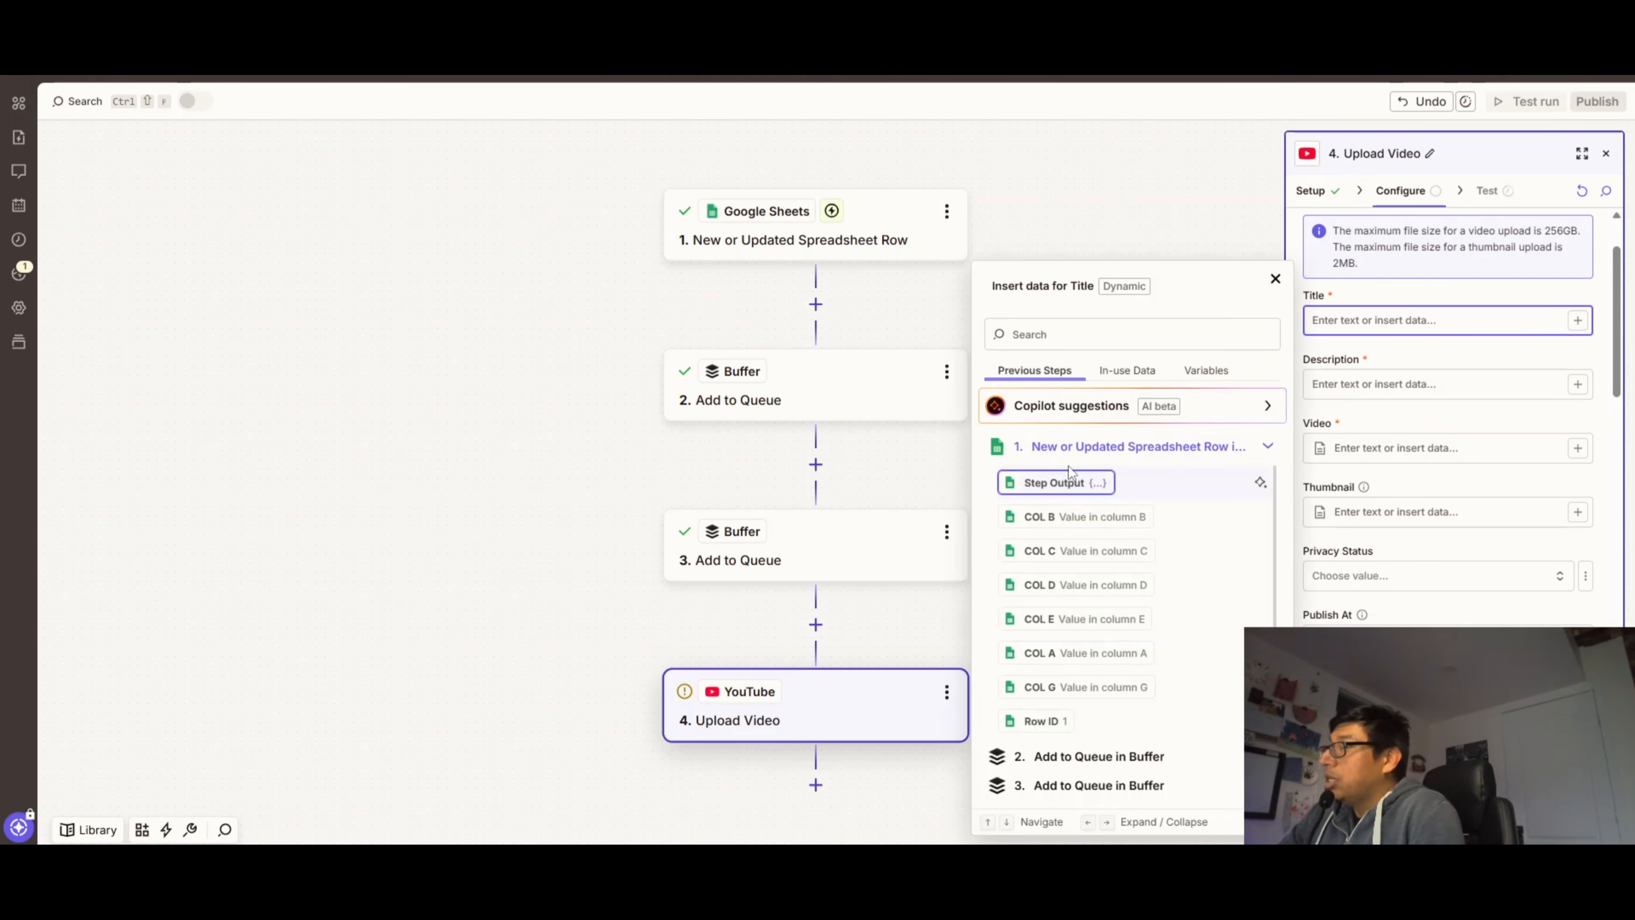
{"action": "left_click", "coordinate": [1062, 529]}
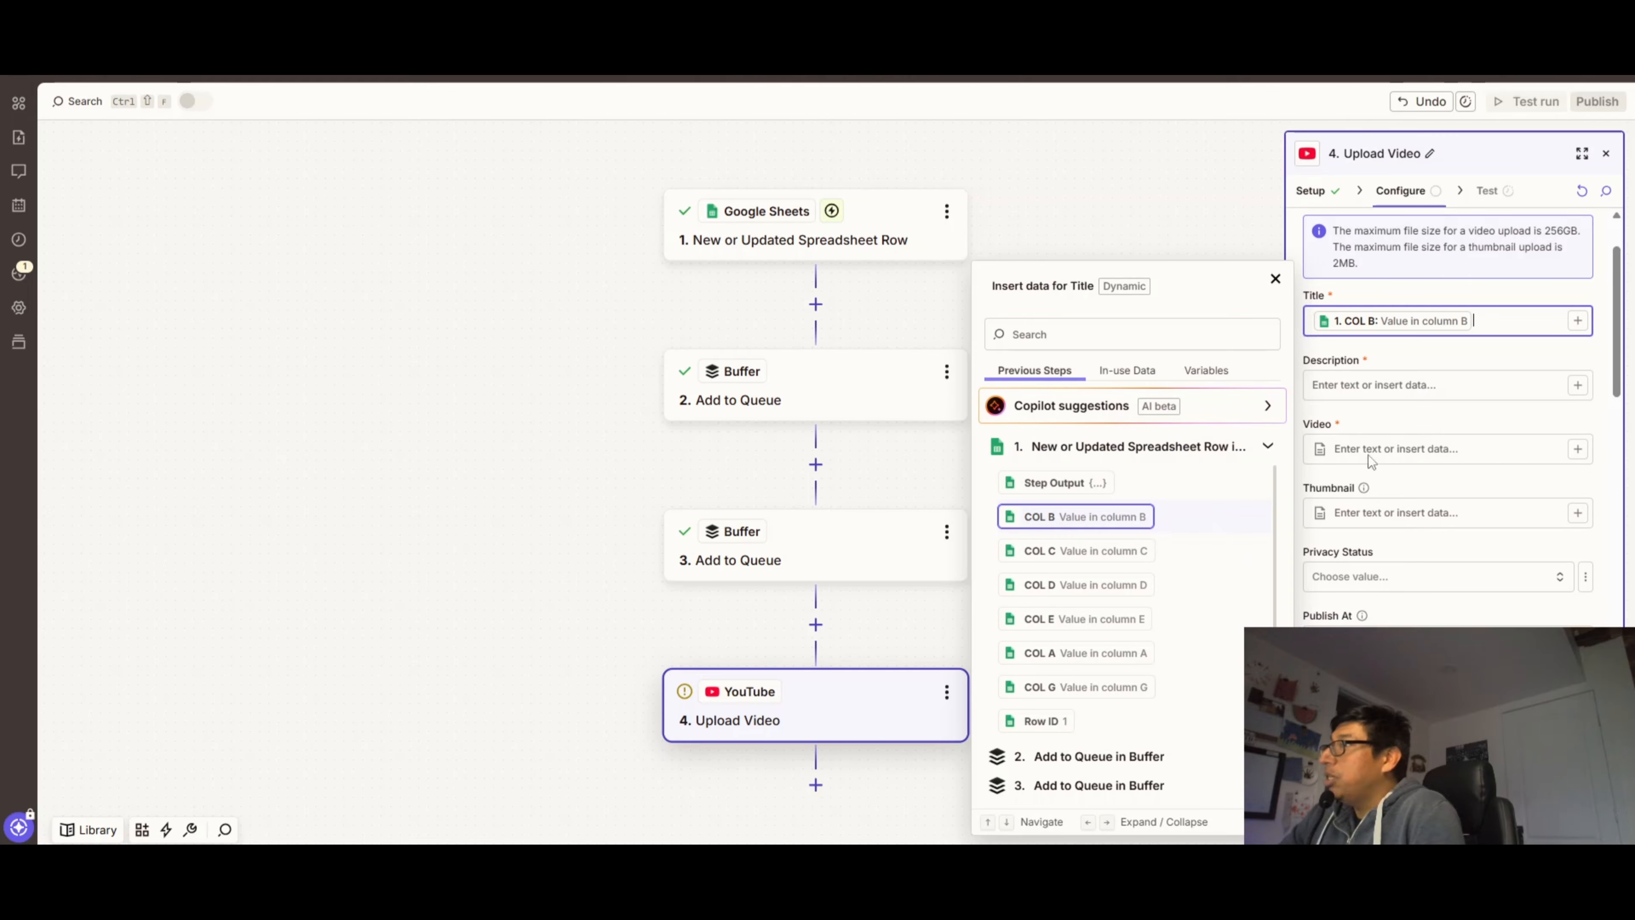
Insert the trigger's COL C value as the YouTube video's description and its COL A value as the video file
{"action": "left_click", "coordinate": [1575, 387]}
{"action": "left_click", "coordinate": [1574, 387]}
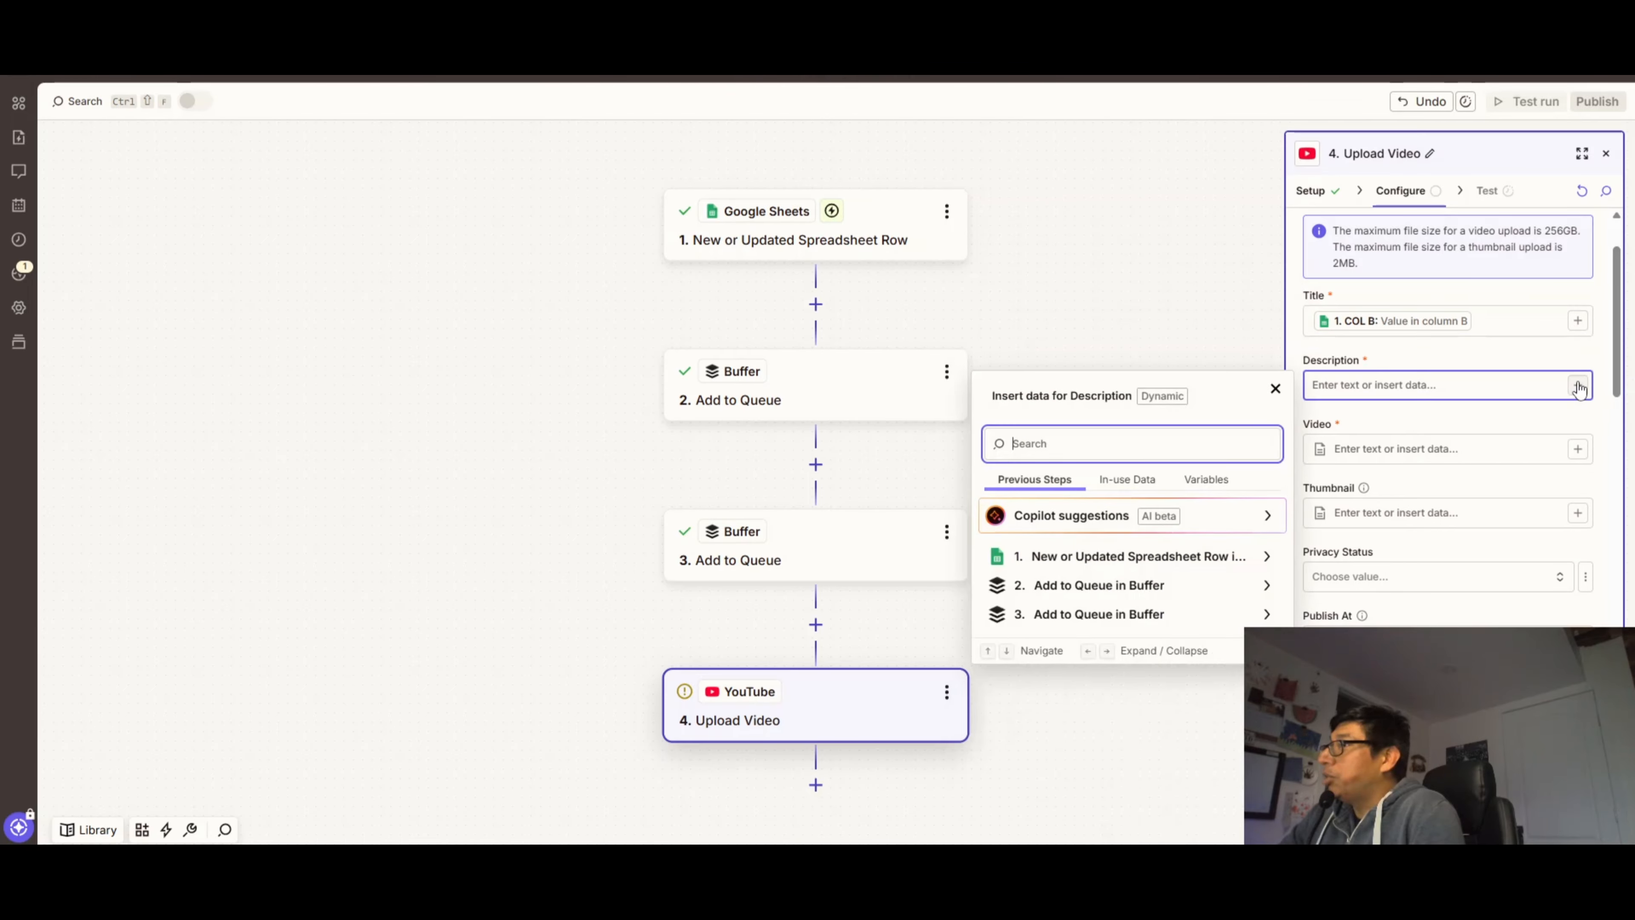
{"action": "left_click", "coordinate": [1065, 559]}
{"action": "left_click", "coordinate": [1074, 551]}
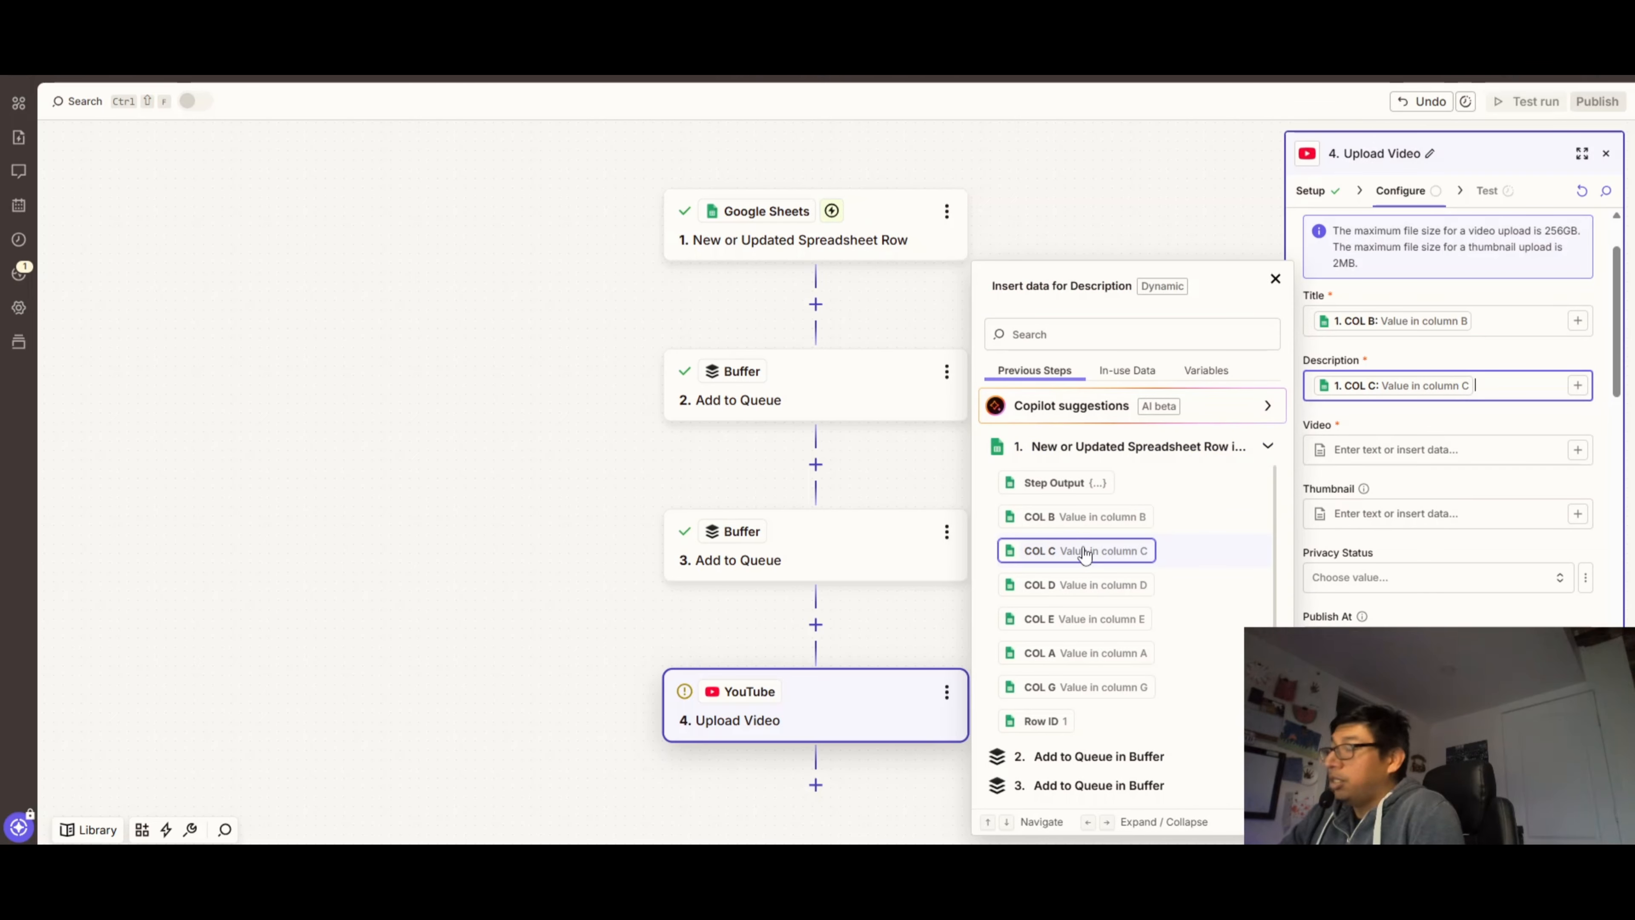
{"action": "left_click", "coordinate": [1577, 450]}
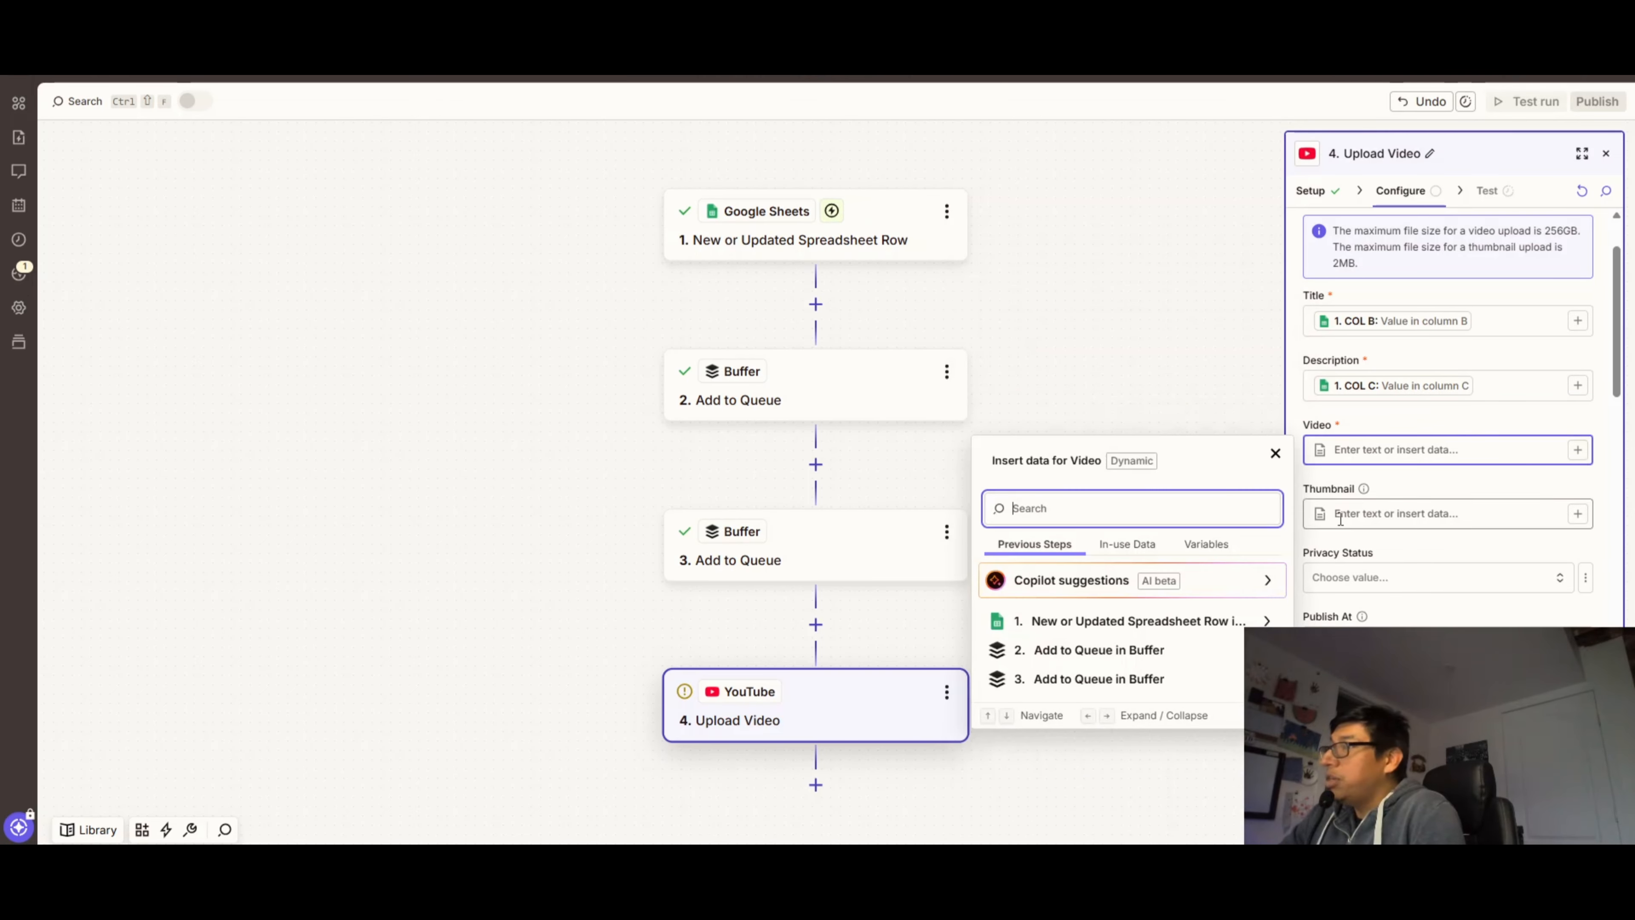
{"action": "left_click", "coordinate": [1079, 620]}
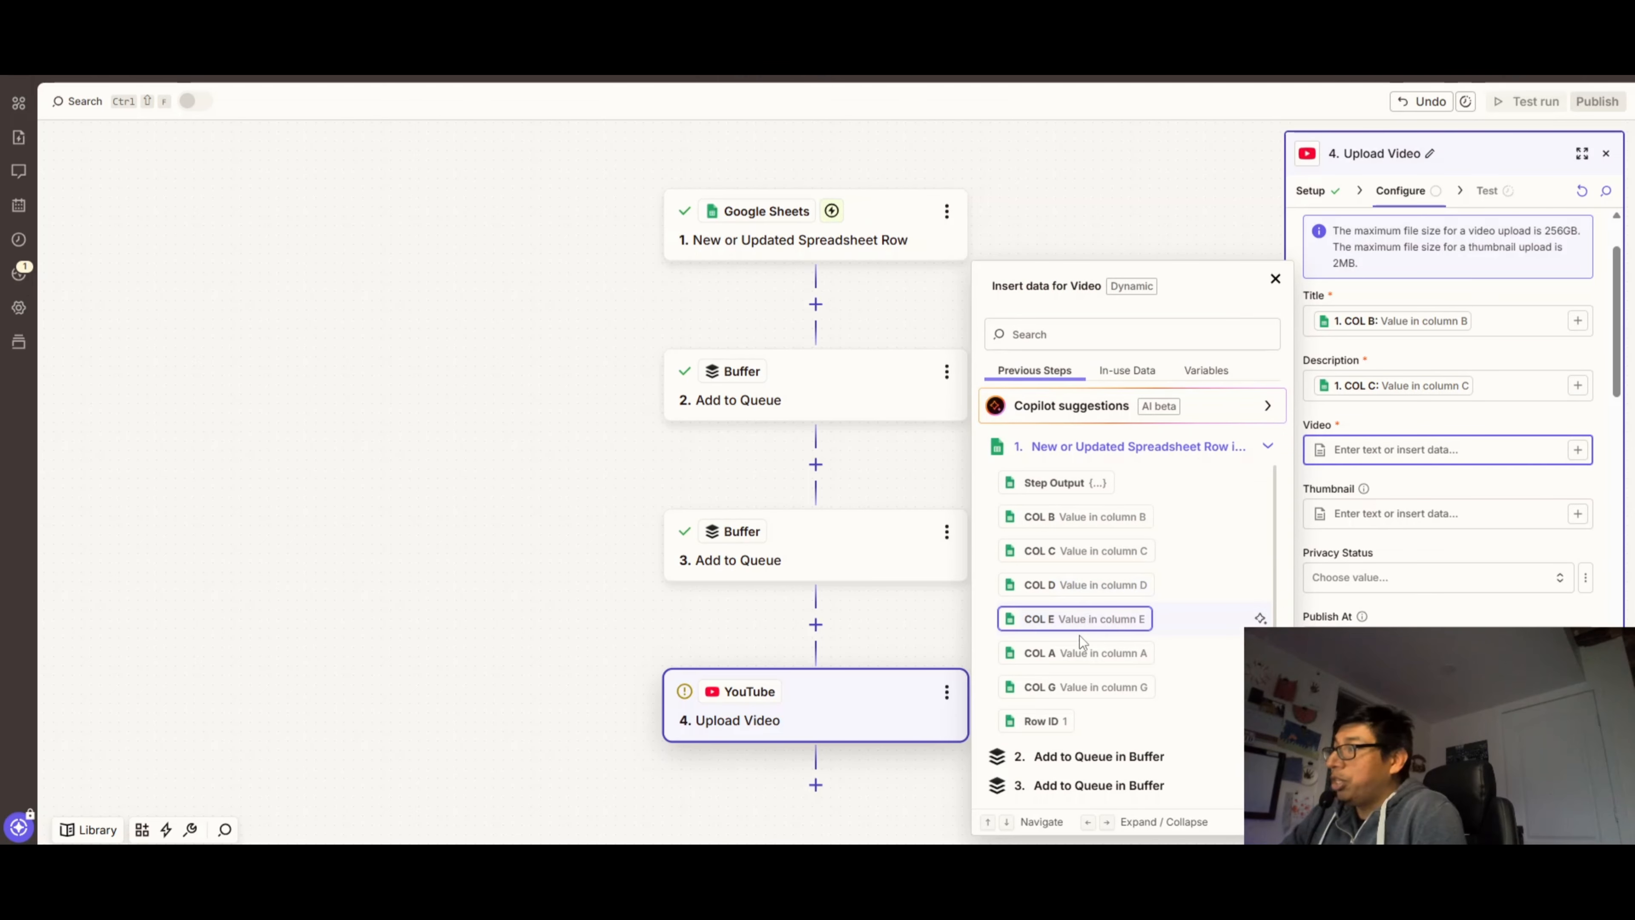
{"action": "left_click", "coordinate": [1082, 654]}
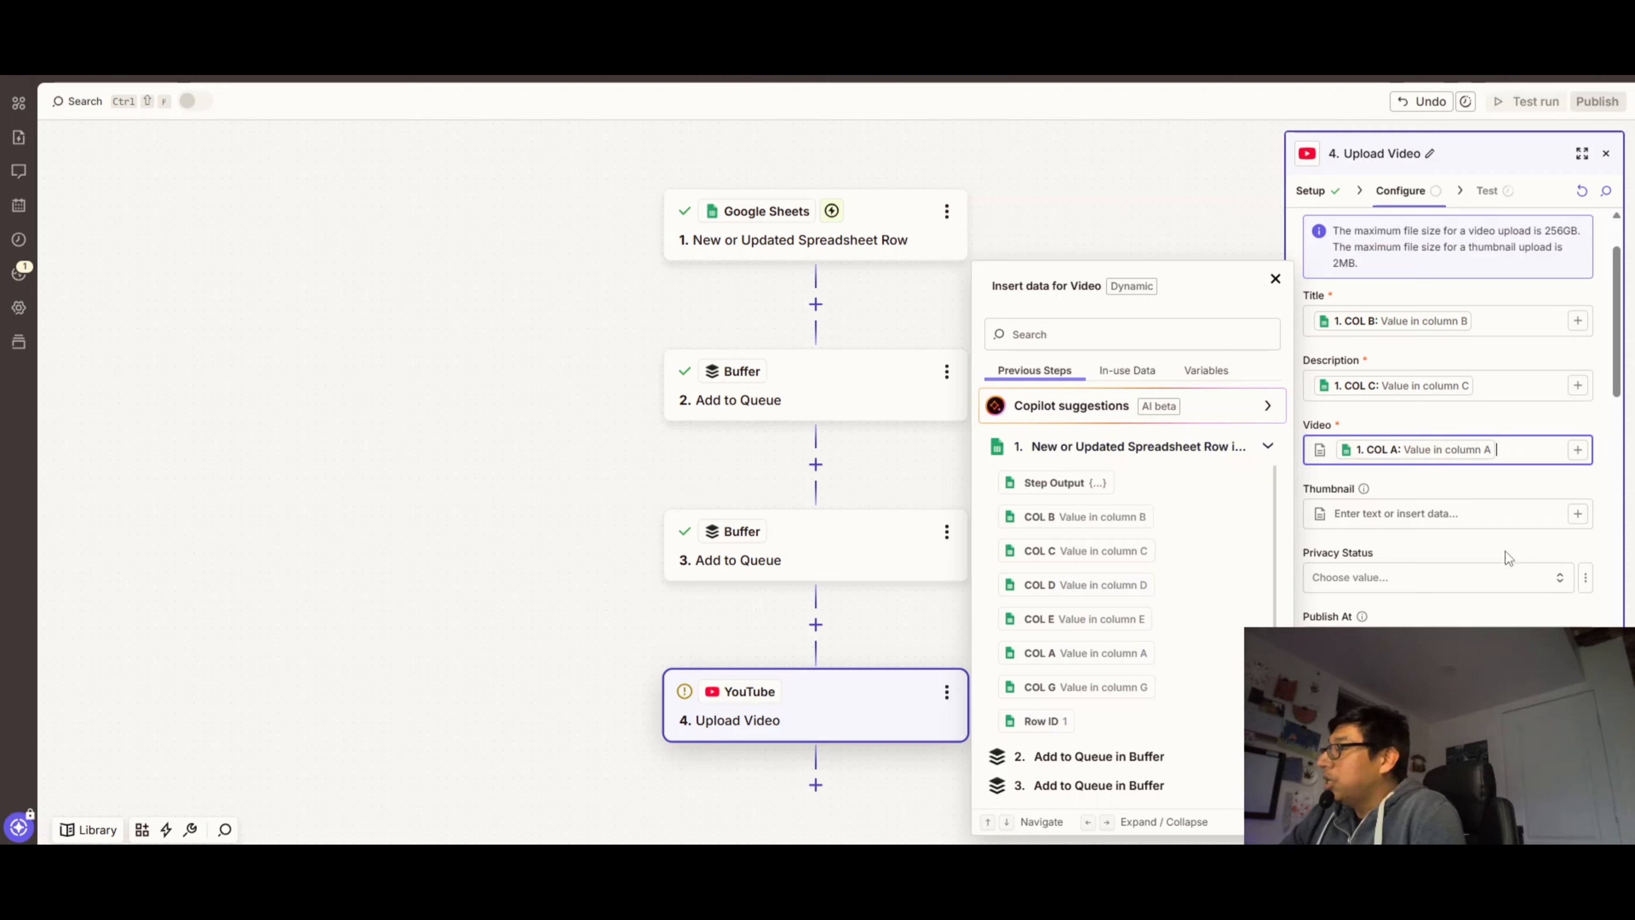
Set the YouTube video's privacy status to public and keep the remaining optional upload settings at their defaults
{"action": "scroll", "coordinate": [1497, 584], "scroll_direction": "down", "scroll_amount": 1}
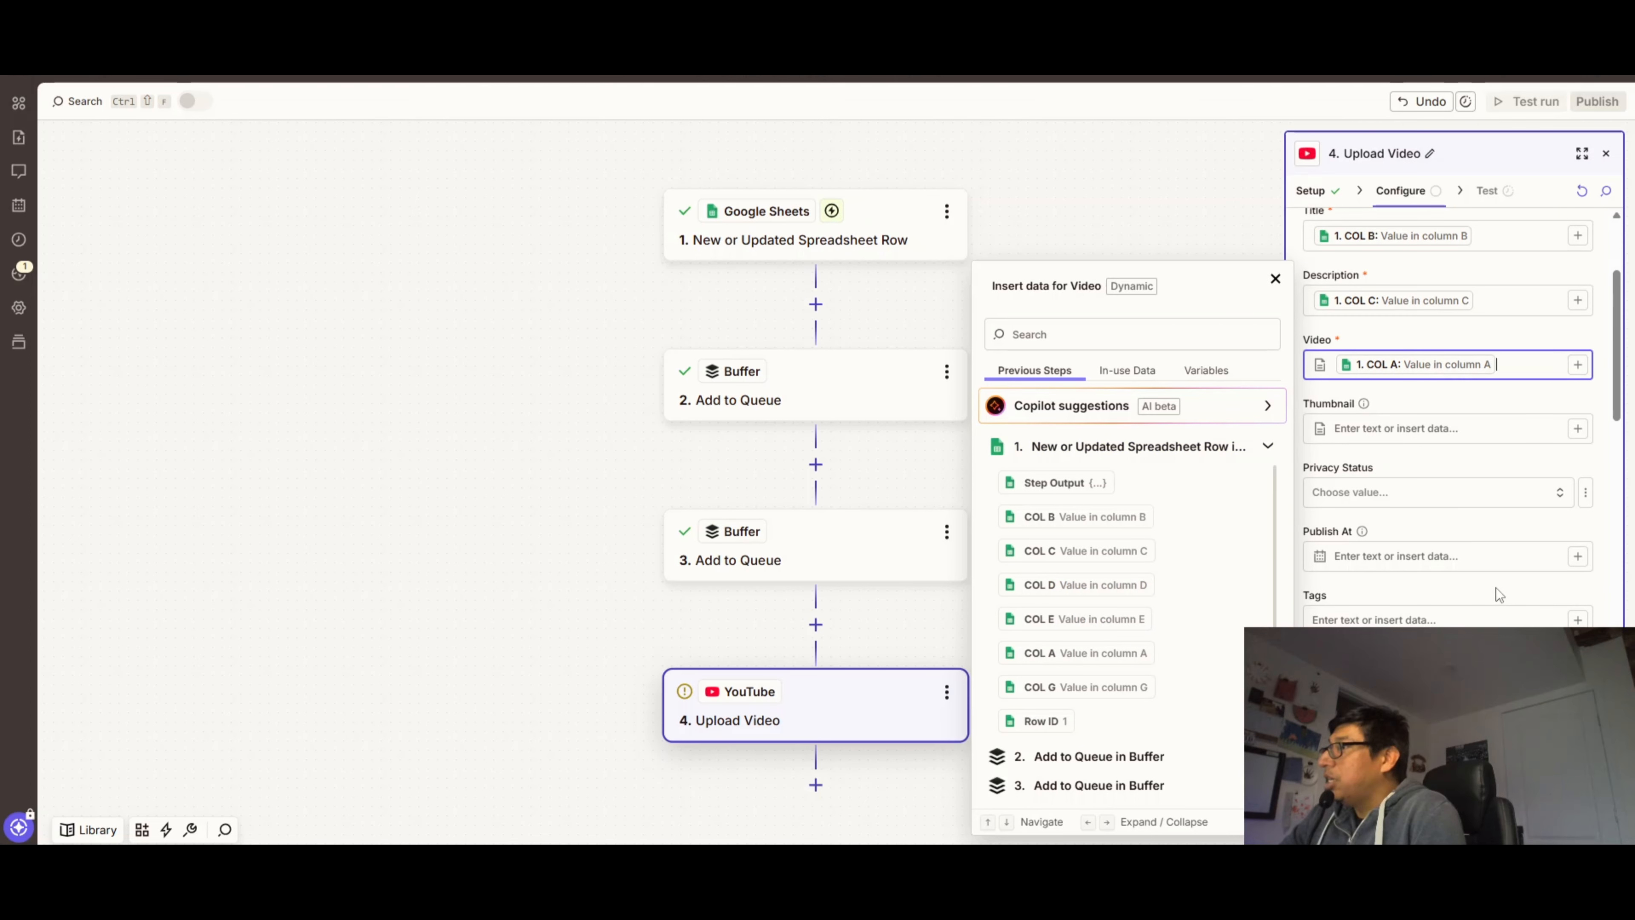
{"action": "left_click", "coordinate": [1561, 494]}
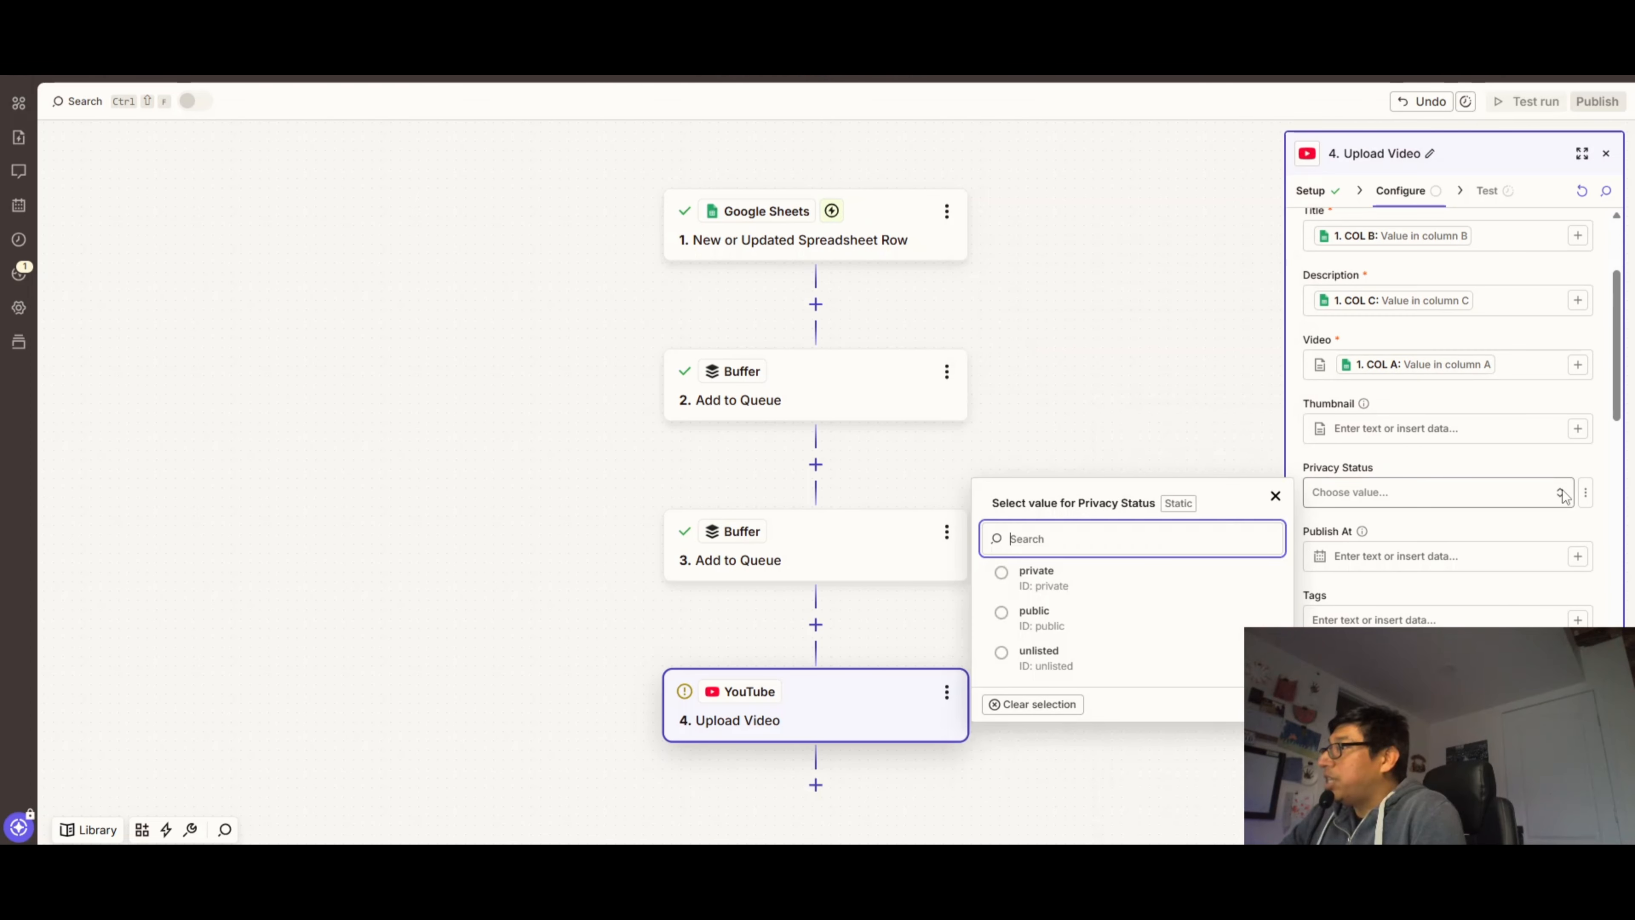
{"action": "left_click", "coordinate": [1027, 621]}
{"action": "scroll", "coordinate": [1401, 566], "scroll_direction": "down", "scroll_amount": 1}
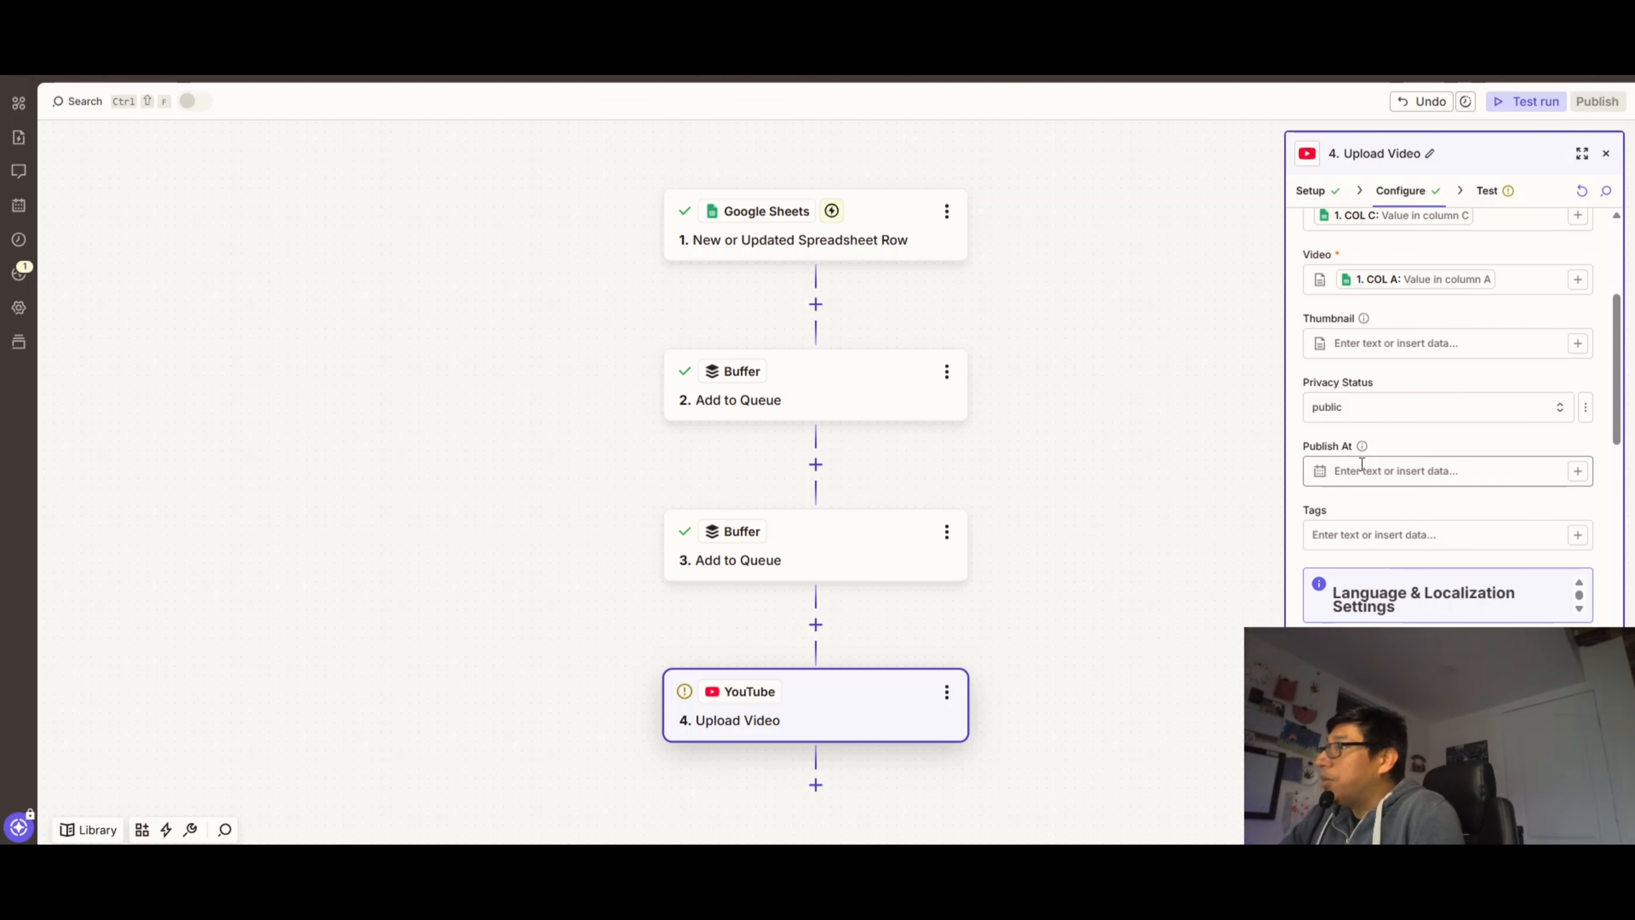
{"action": "scroll", "coordinate": [1416, 560], "scroll_direction": "down", "scroll_amount": 1}
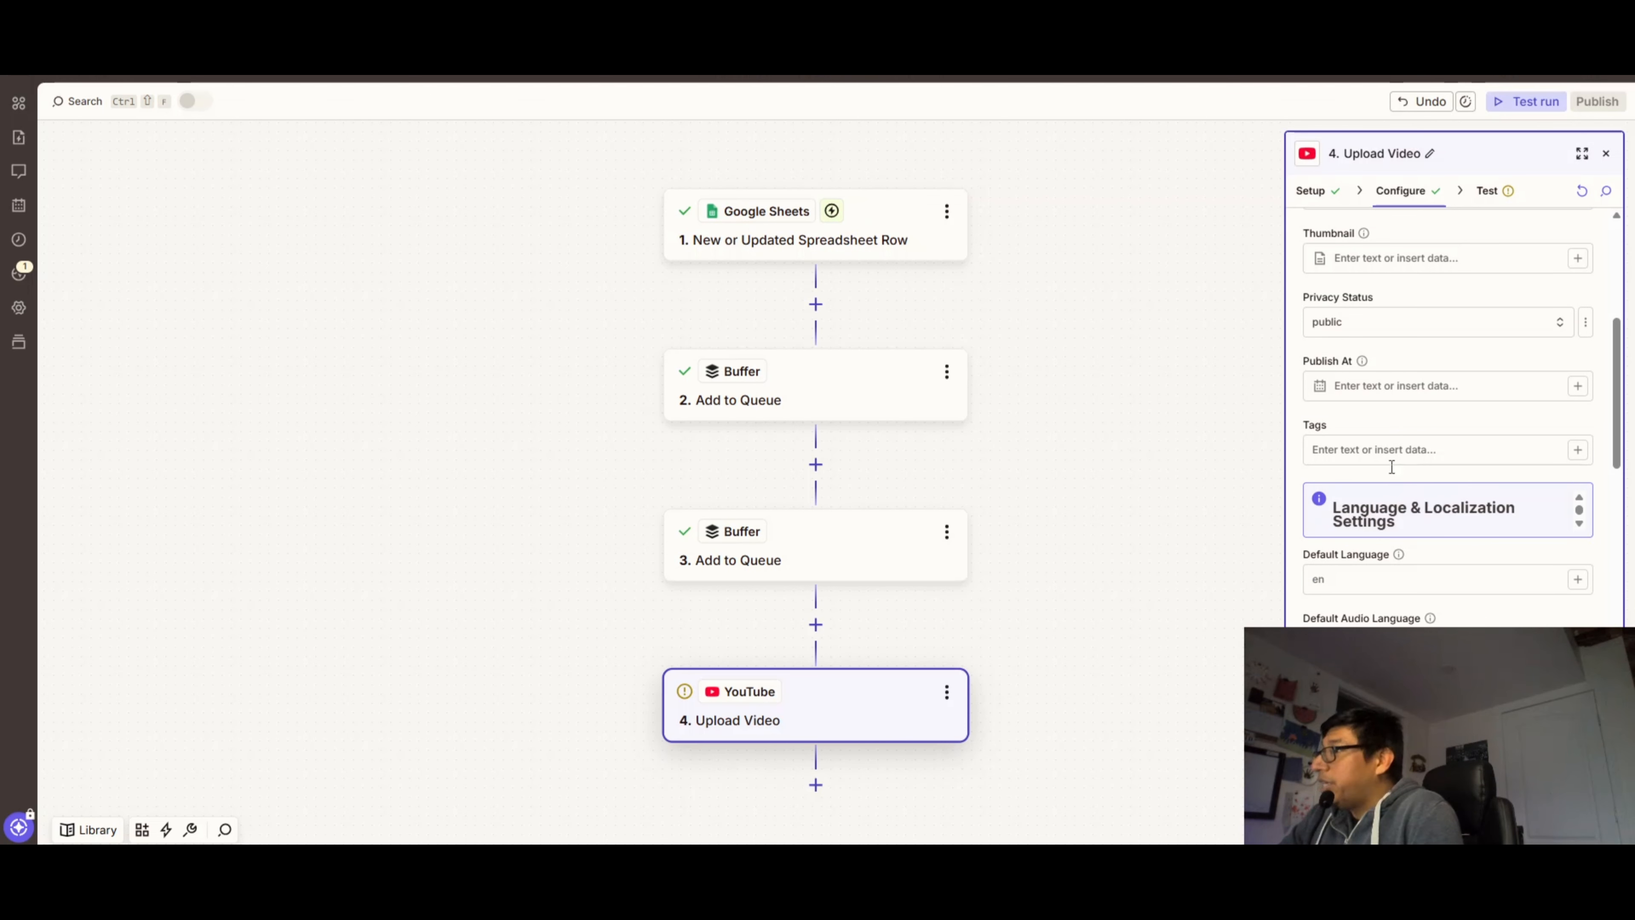
{"action": "scroll", "coordinate": [1480, 554], "scroll_direction": "down", "scroll_amount": 2}
{"action": "scroll", "coordinate": [1543, 596], "scroll_direction": "down", "scroll_amount": 3}
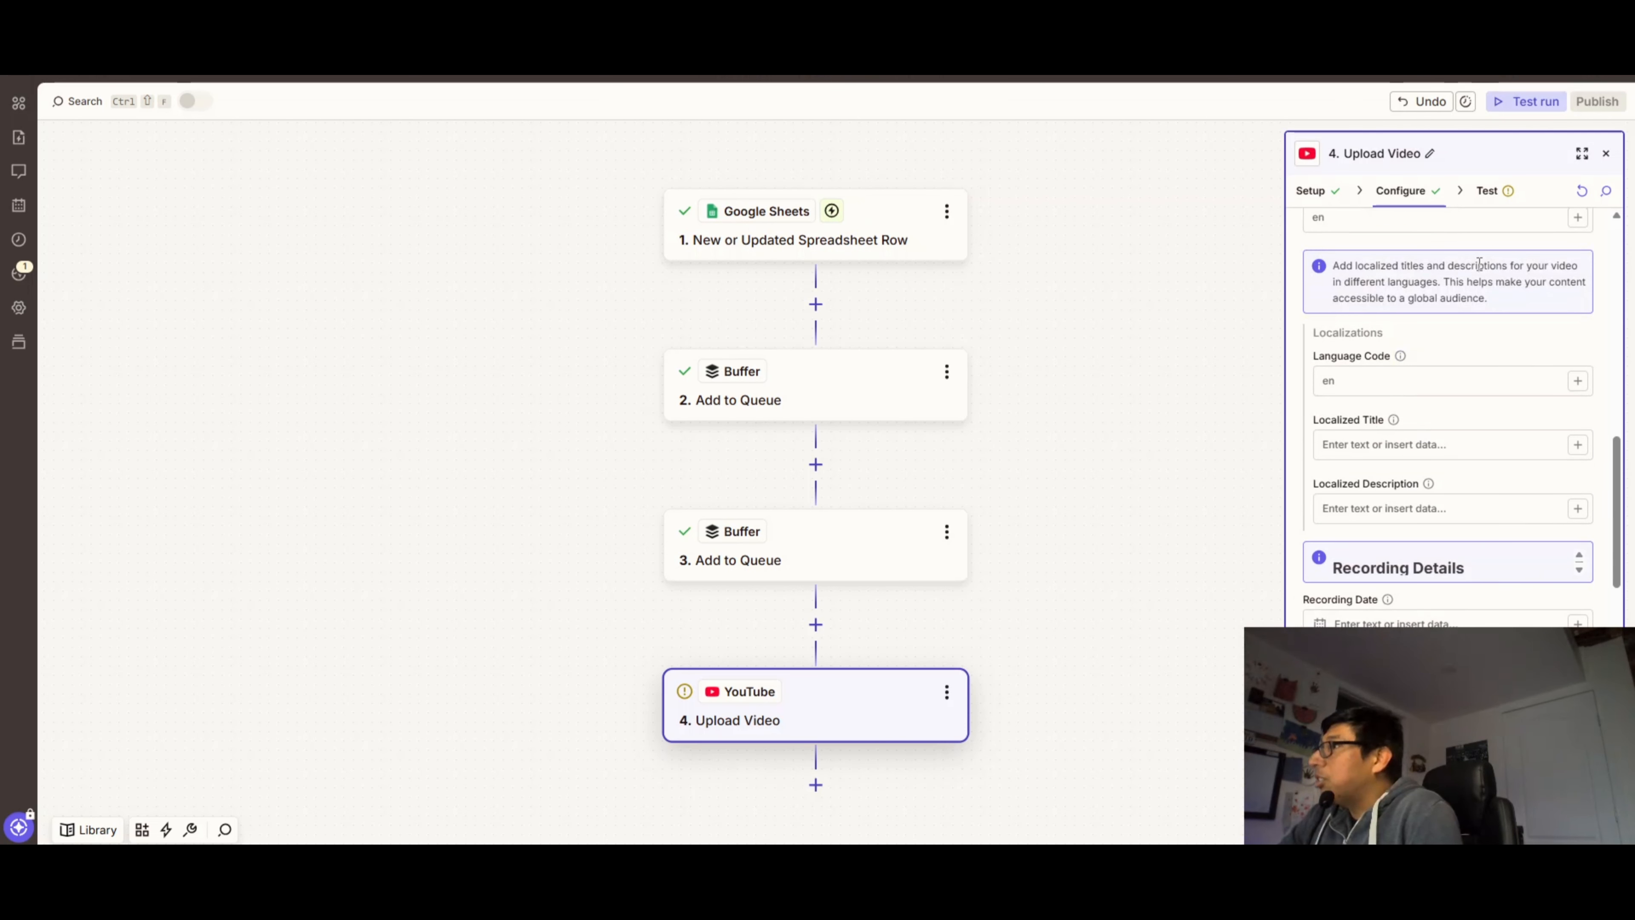
{"action": "scroll", "coordinate": [1435, 501], "scroll_direction": "down", "scroll_amount": 4}
{"action": "scroll", "coordinate": [1435, 502], "scroll_direction": "down", "scroll_amount": 1}
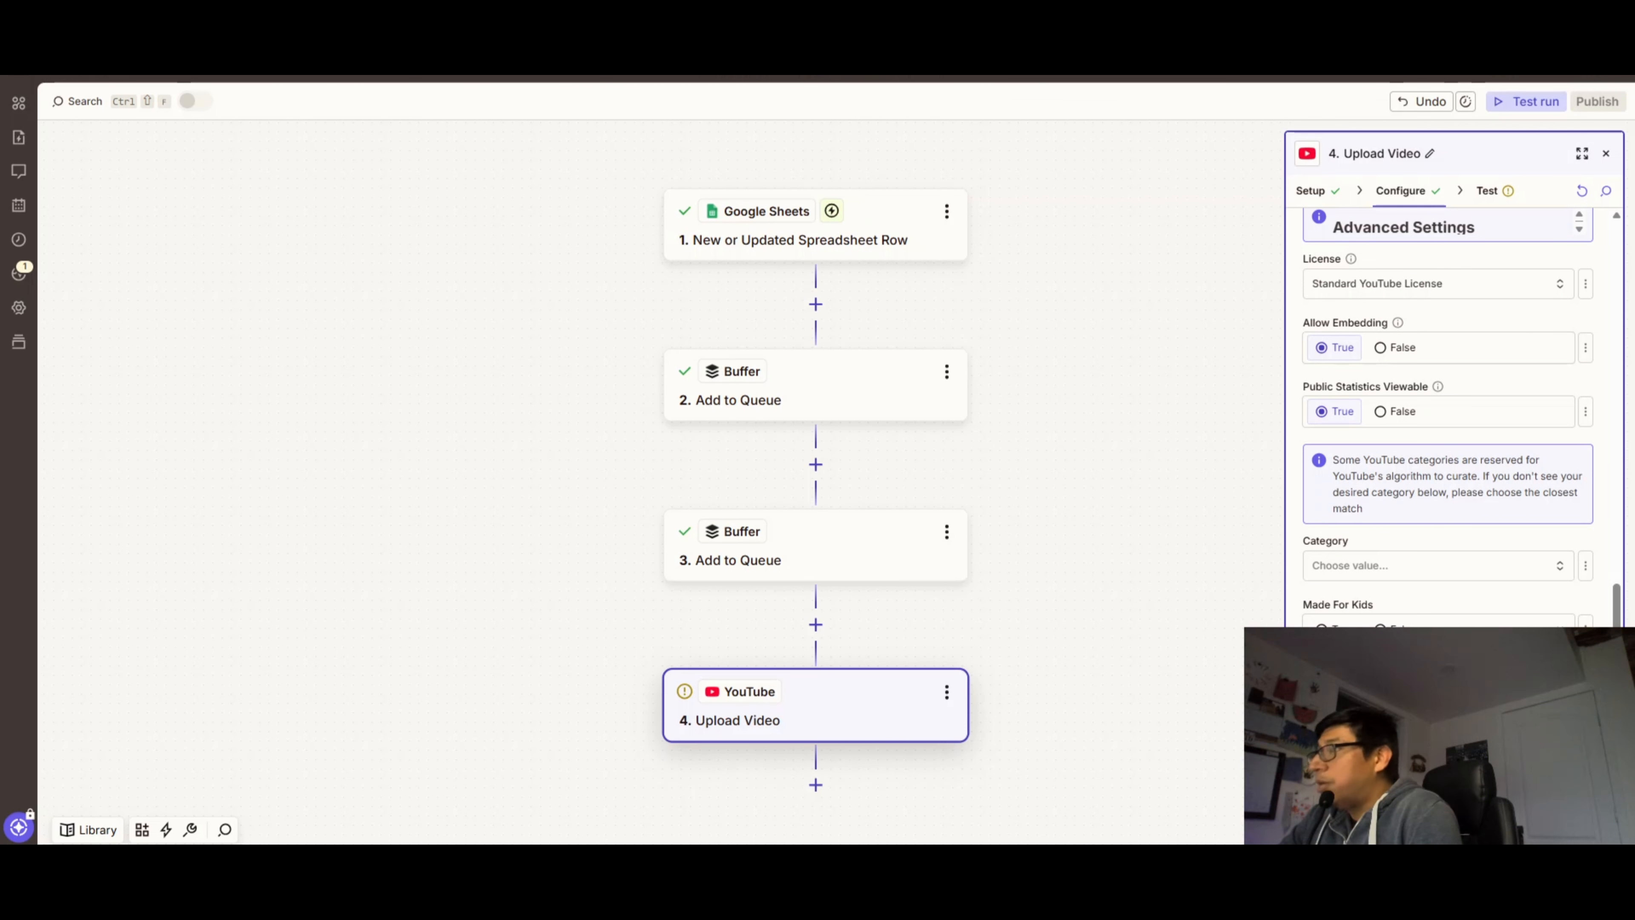
Skip the test of the YouTube upload step and publish the Zap
{"action": "scroll", "coordinate": [1435, 501], "scroll_direction": "up", "scroll_amount": 15}
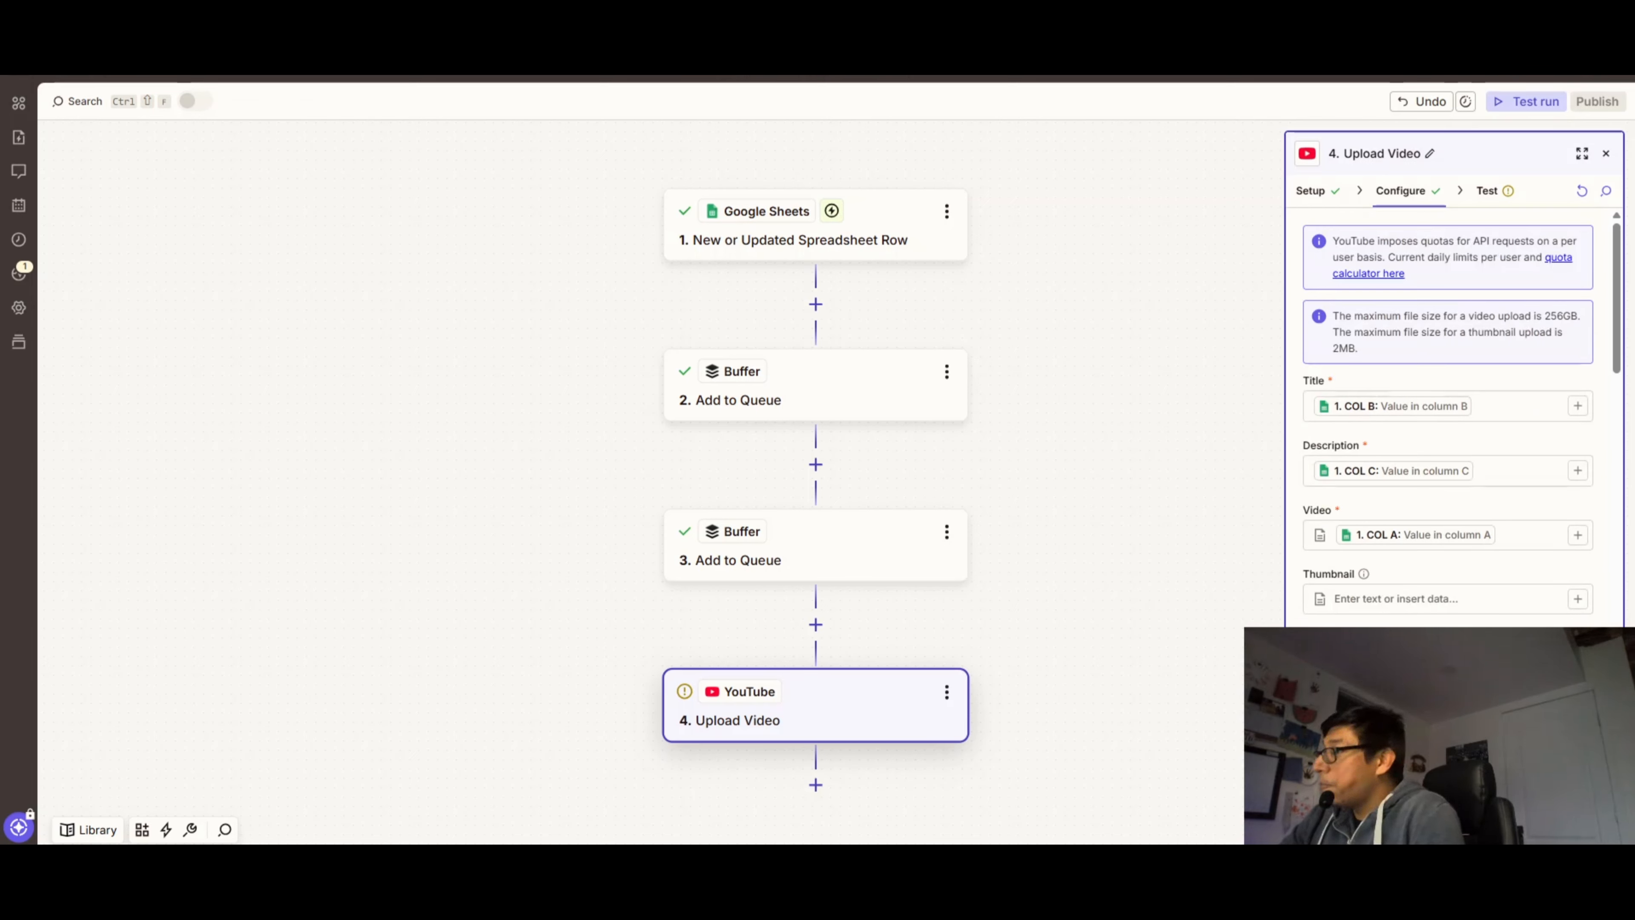
{"action": "left_click", "coordinate": [1377, 814]}
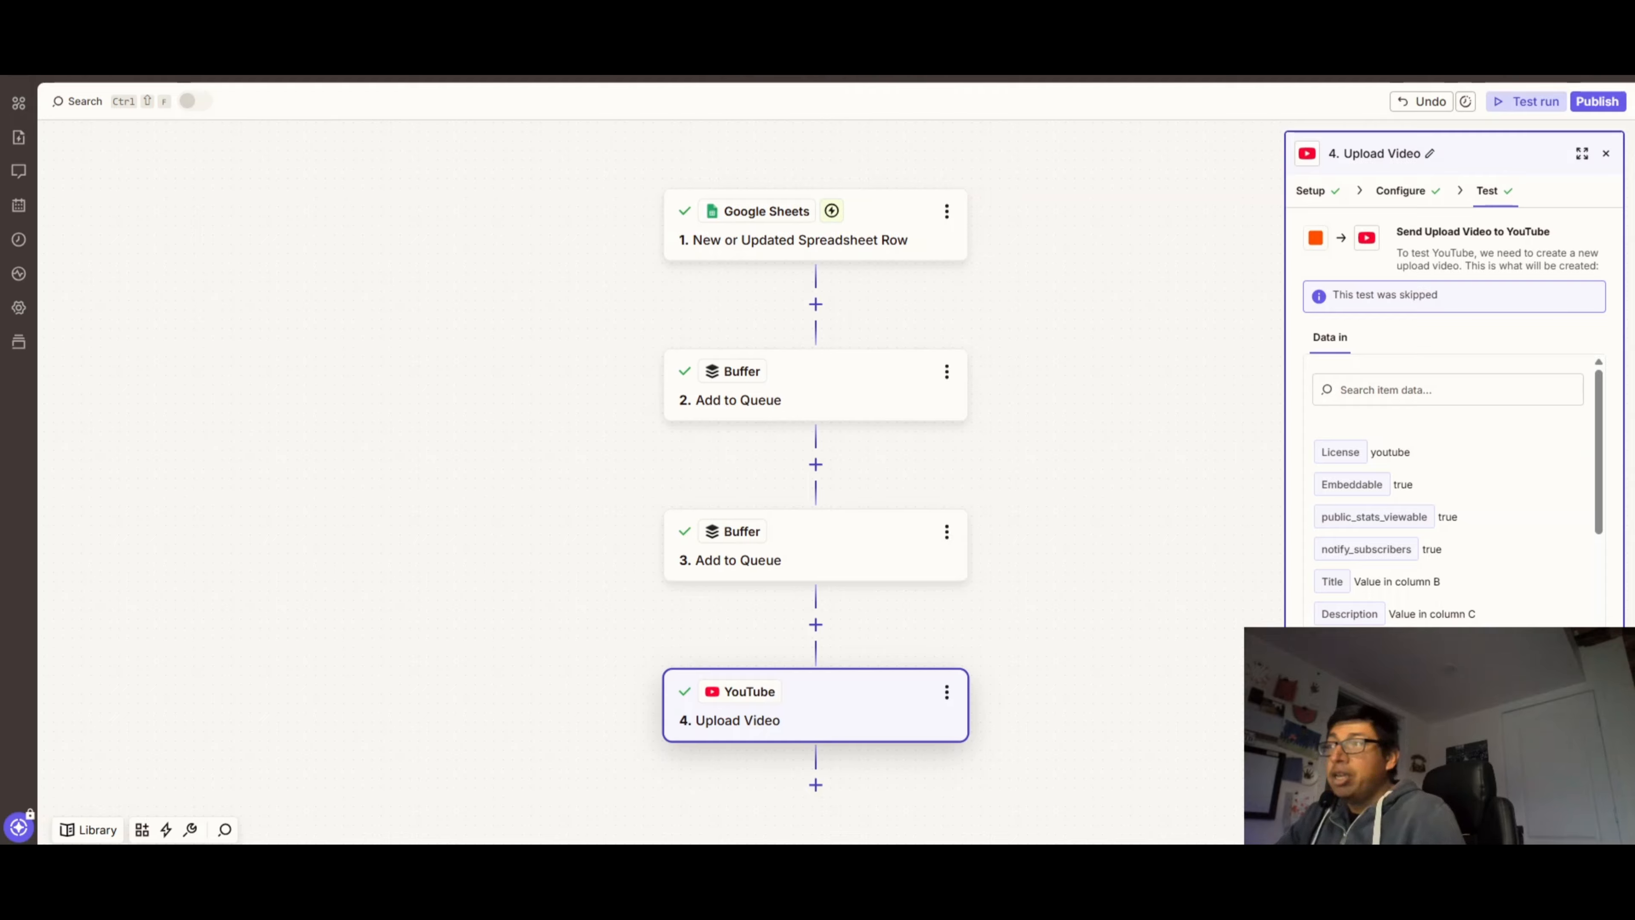
{"action": "left_click", "coordinate": [1531, 814]}
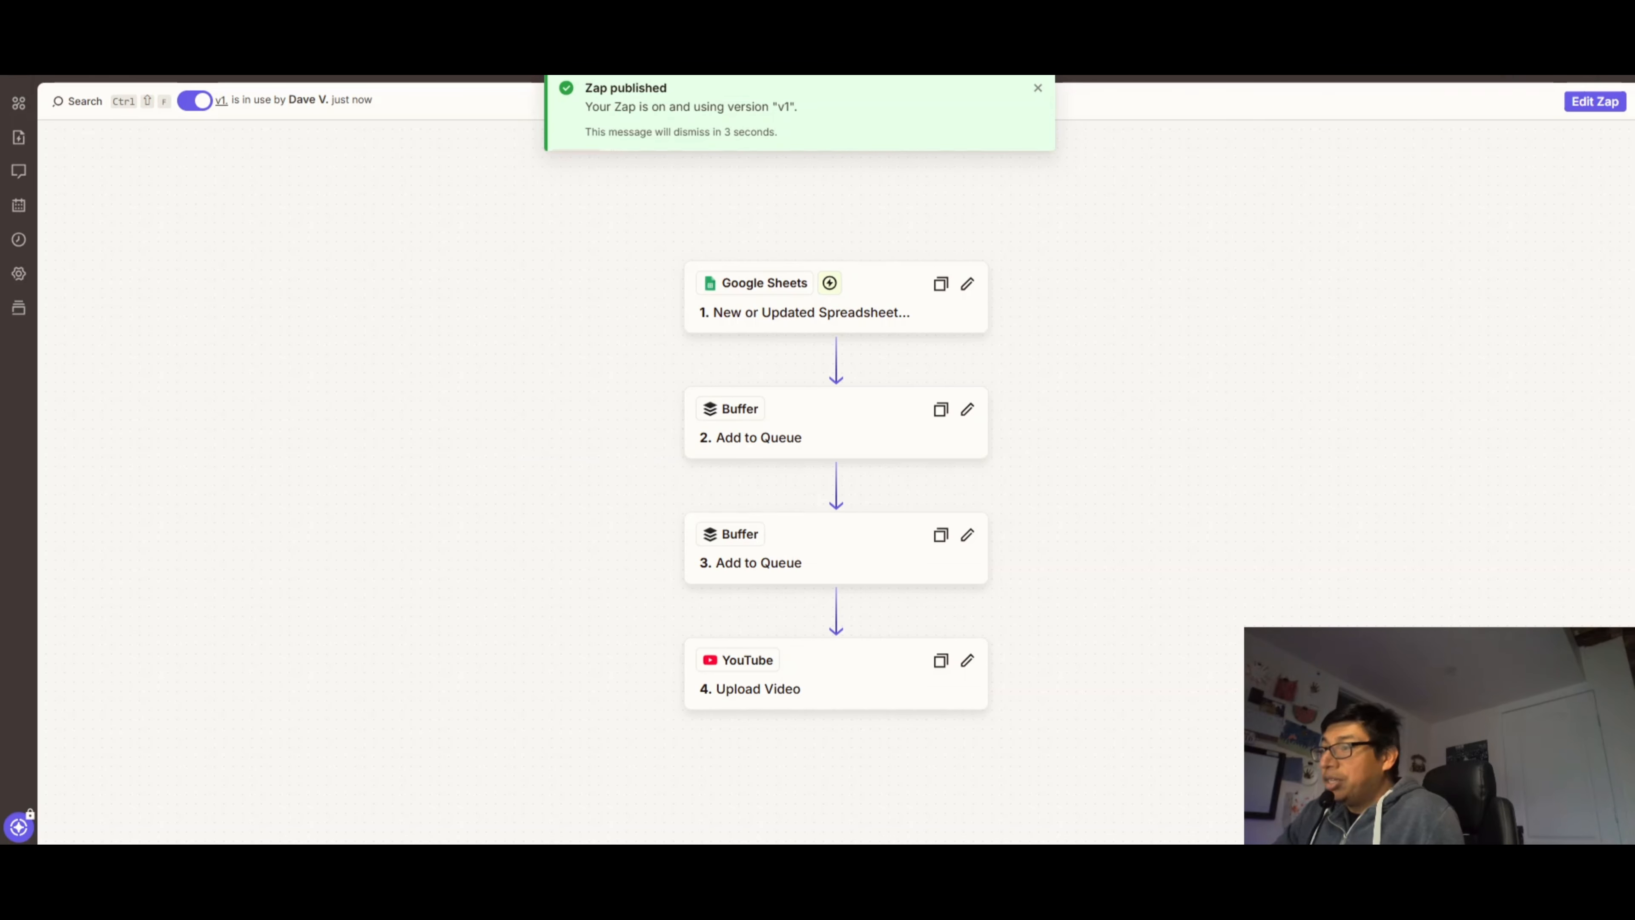
Review the n8n workflow, the published Zap and the log sheet's columns, then the values mapped in n8n's Append row in sheet node
{"action": "left_click", "coordinate": [625, 766]}
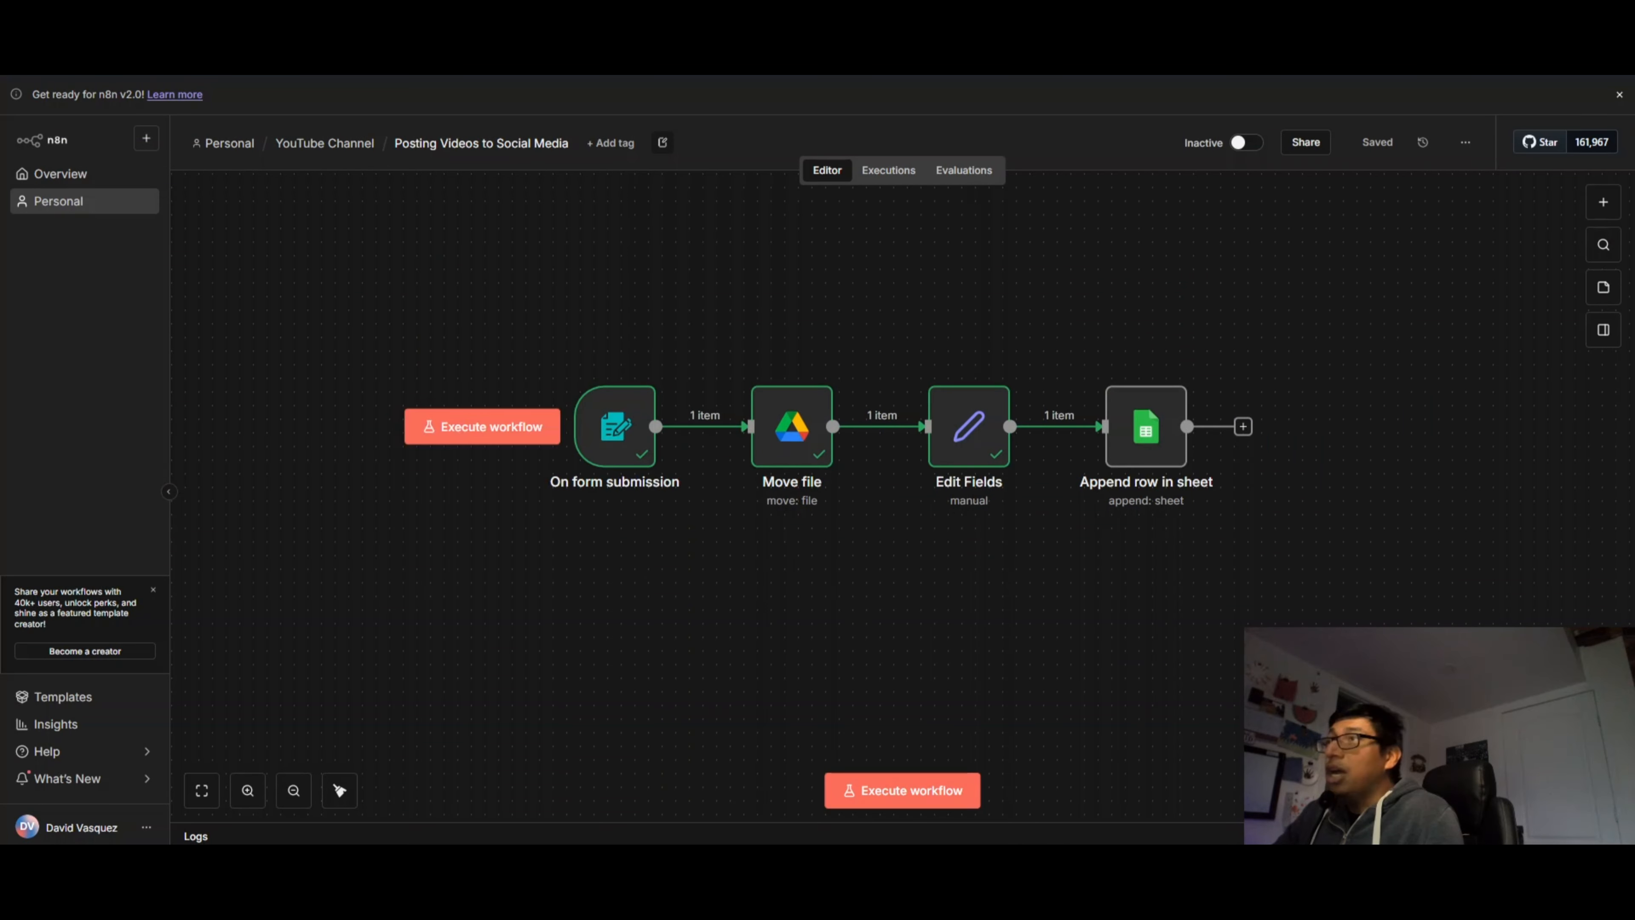
{"action": "left_click", "coordinate": [593, 771]}
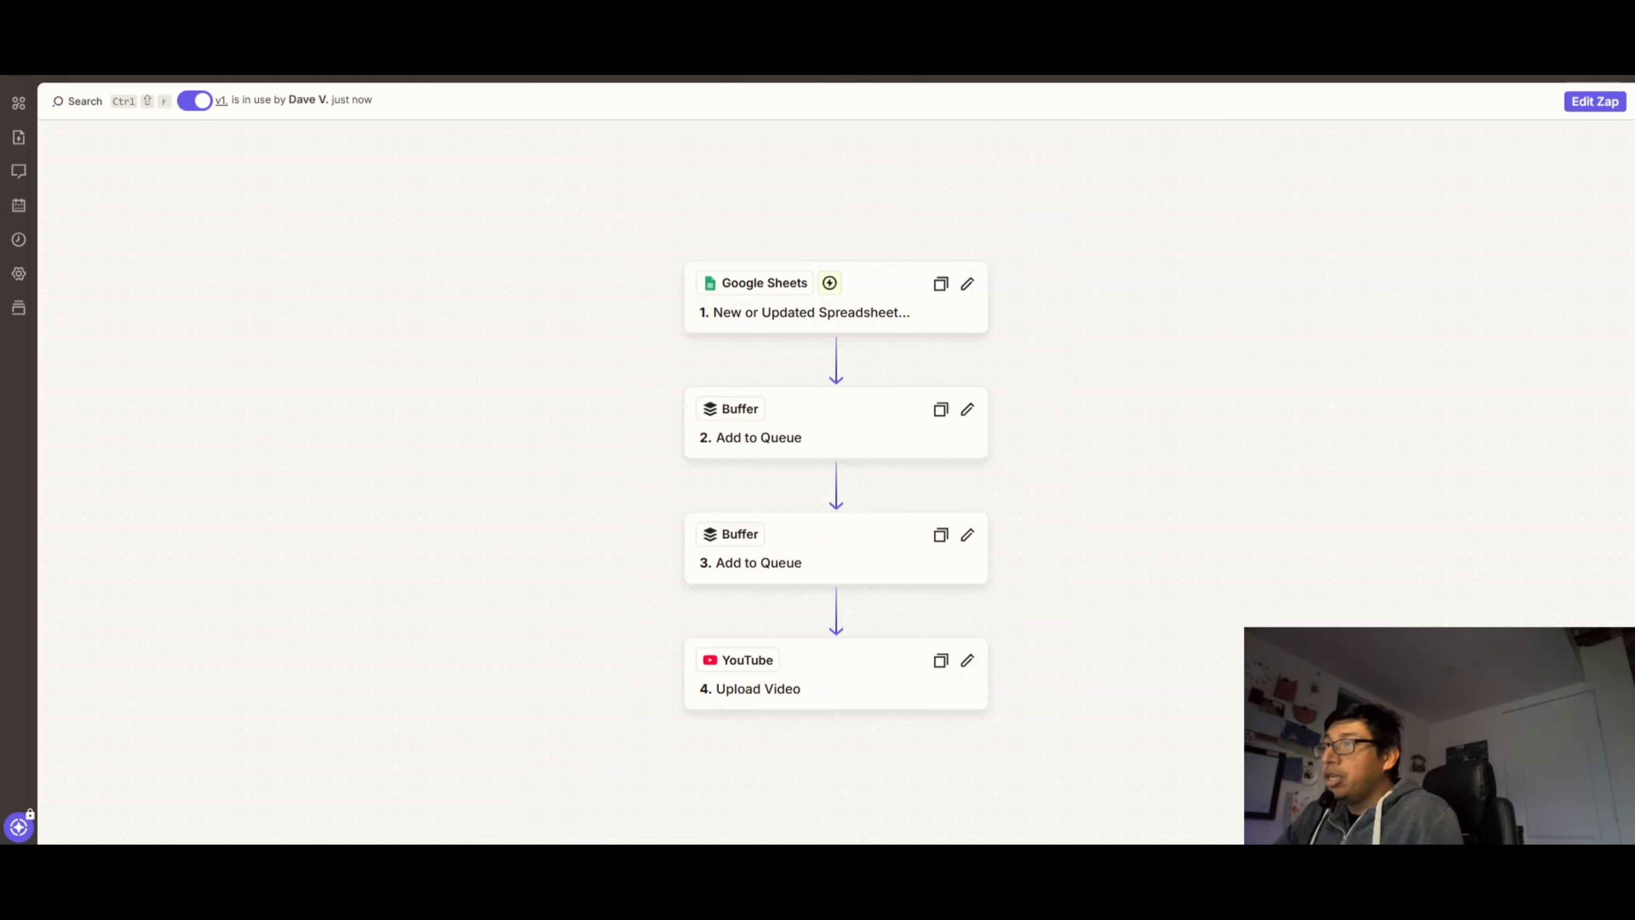
{"action": "left_click_drag", "start_coordinate": [562, 278], "coordinate": [518, 175]}
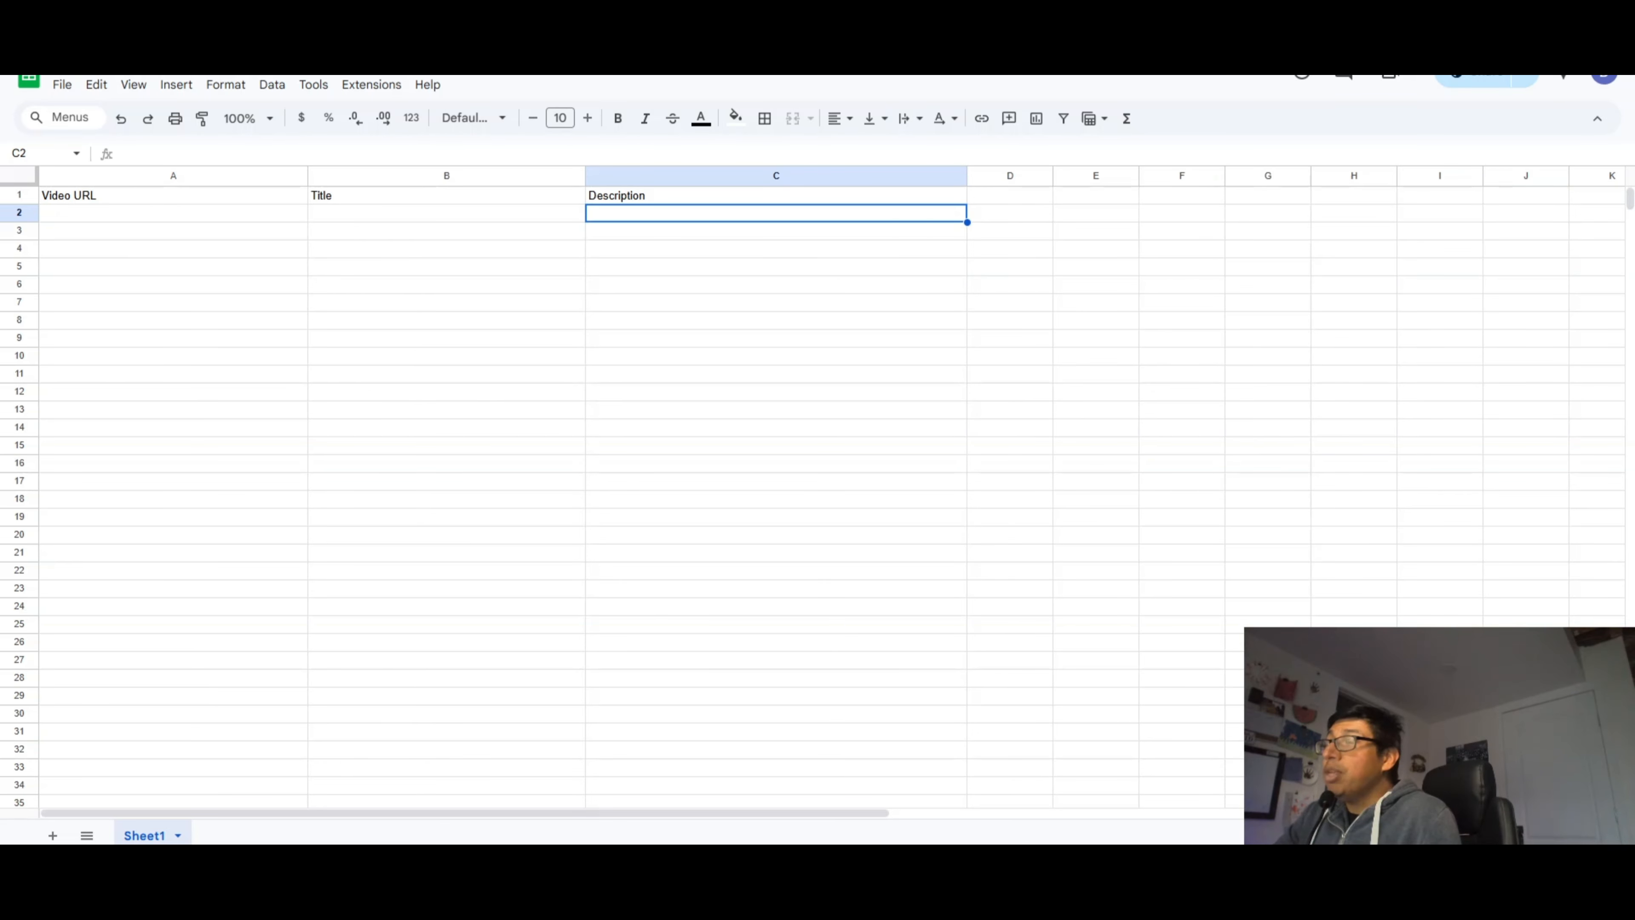
{"action": "mouse_move", "coordinate": [556, 850]}
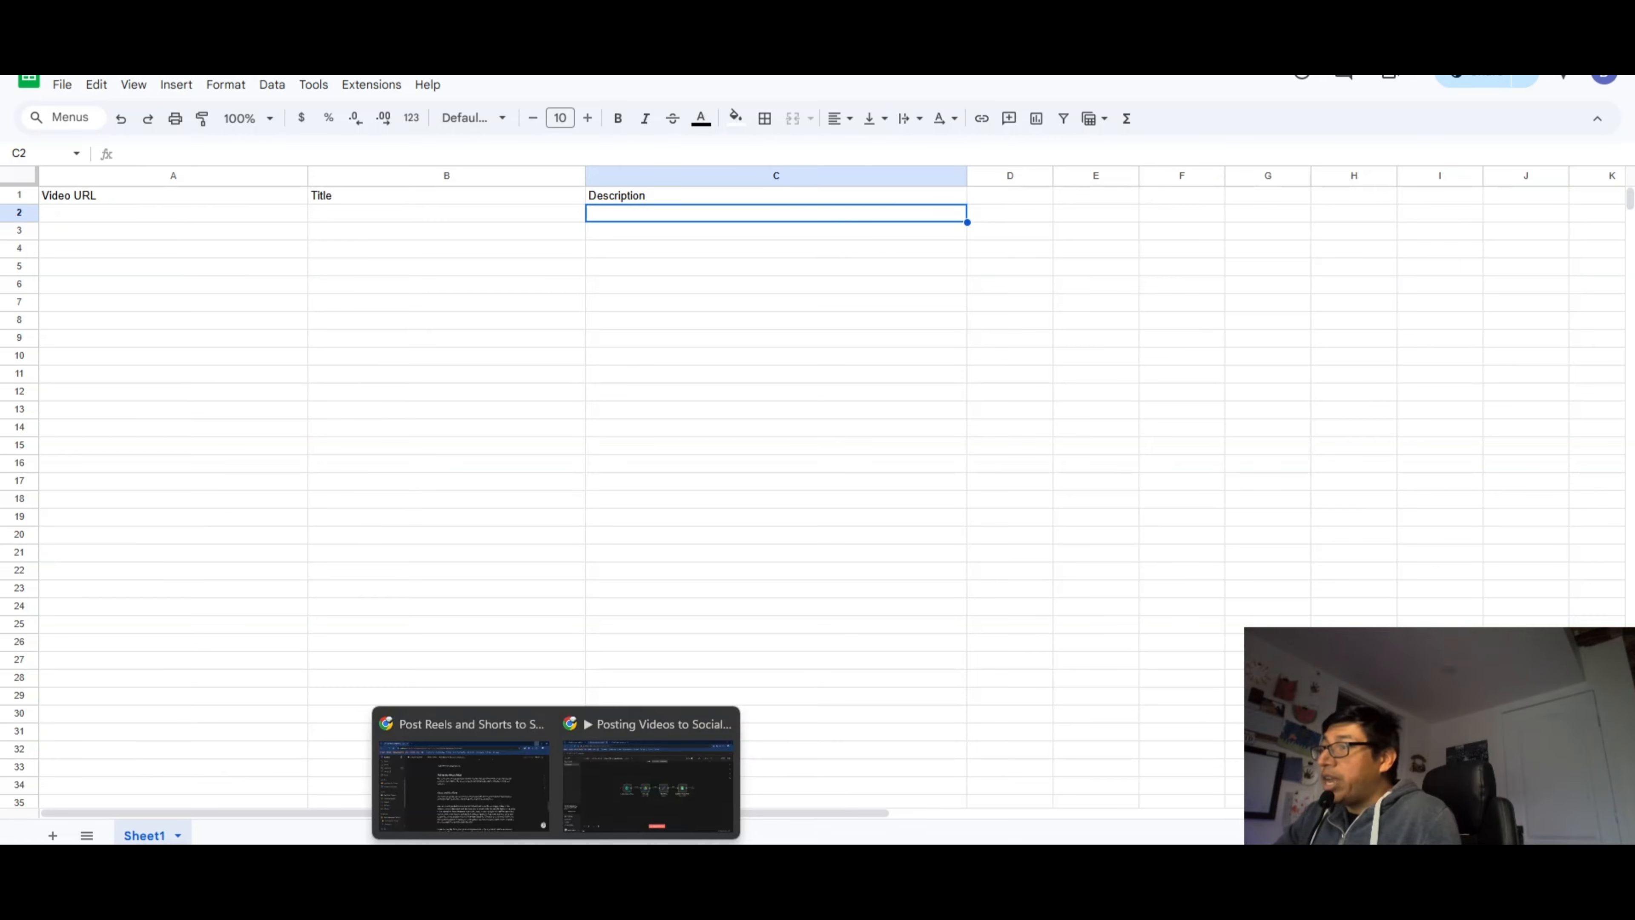
{"action": "left_click", "coordinate": [603, 797]}
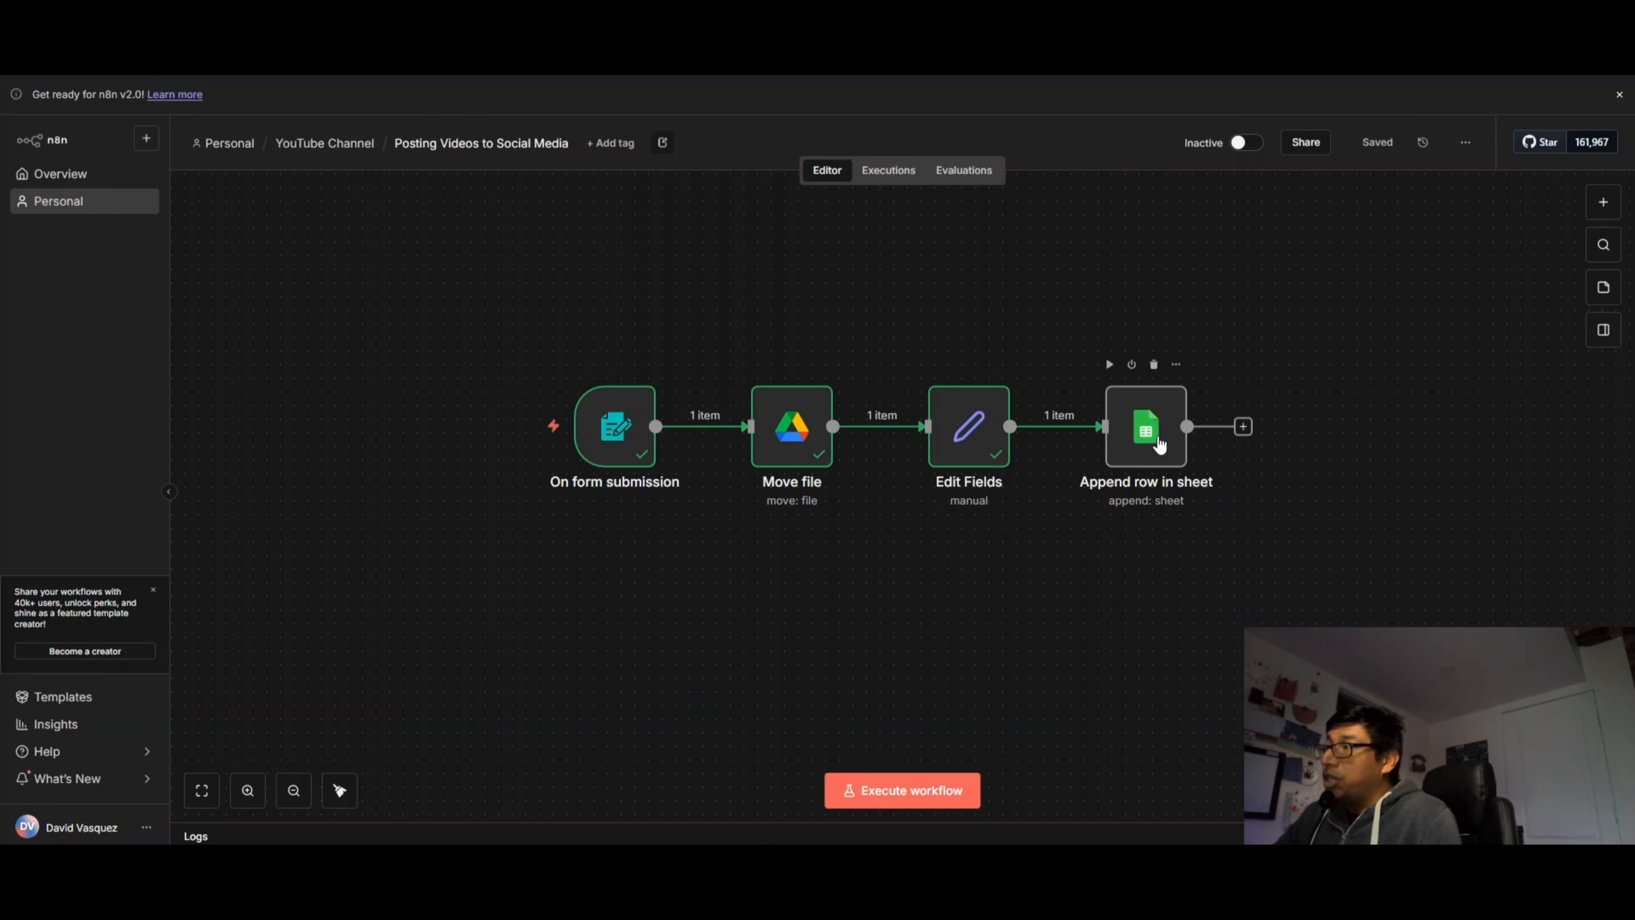
{"action": "left_click", "coordinate": [1156, 445]}
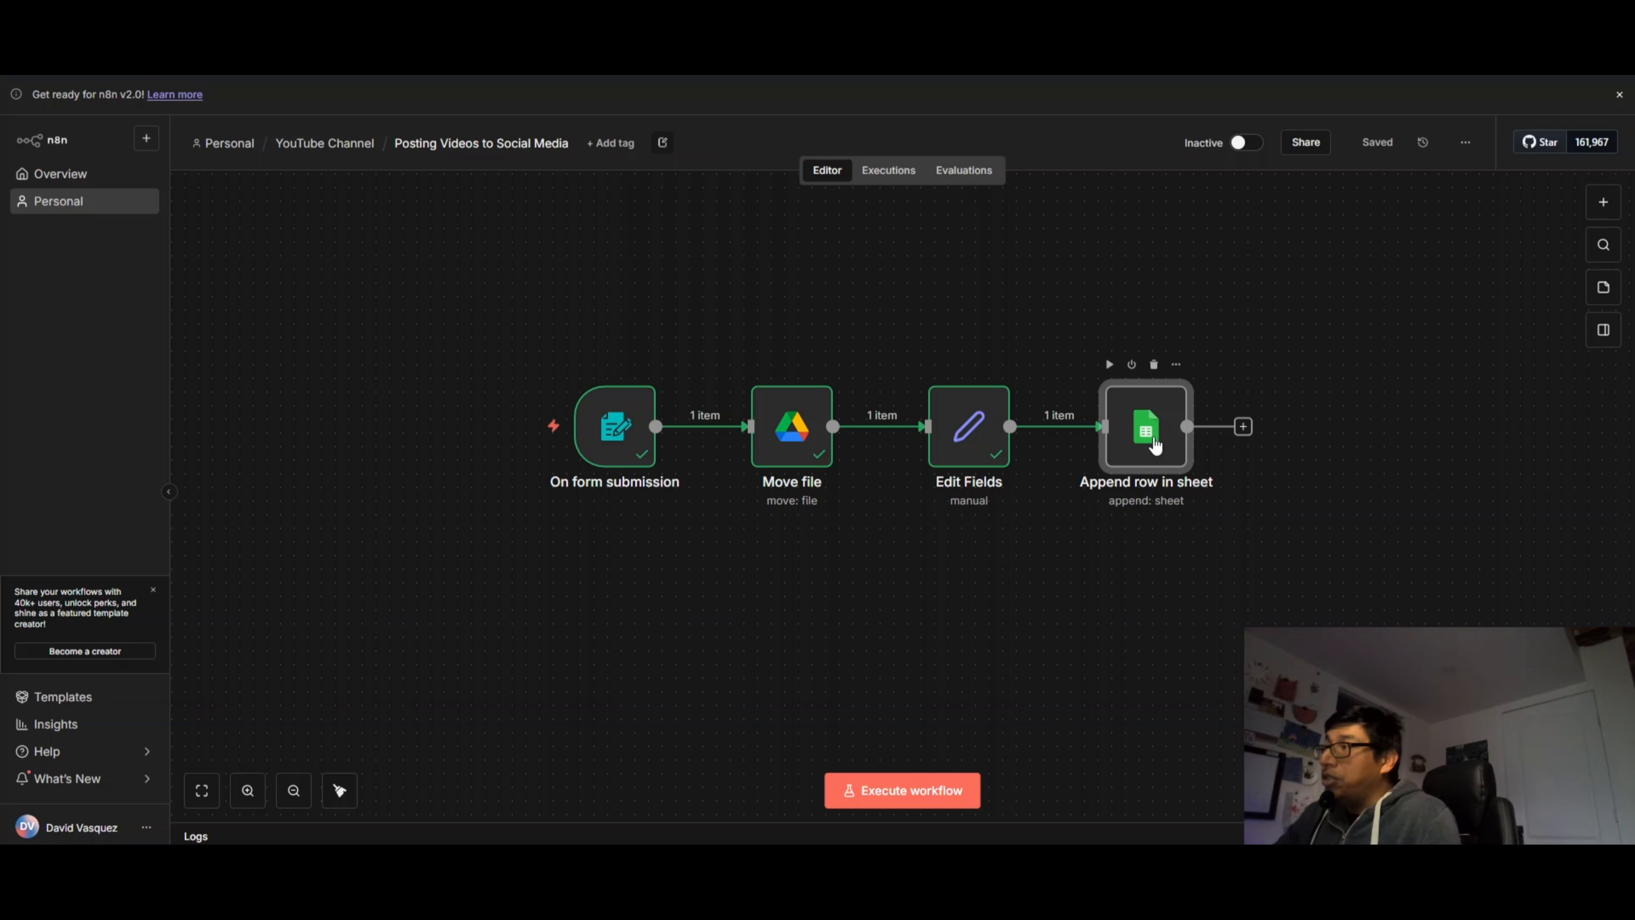
{"action": "key", "text": "Return"}
{"action": "scroll", "coordinate": [766, 541], "scroll_direction": "down", "scroll_amount": 2}
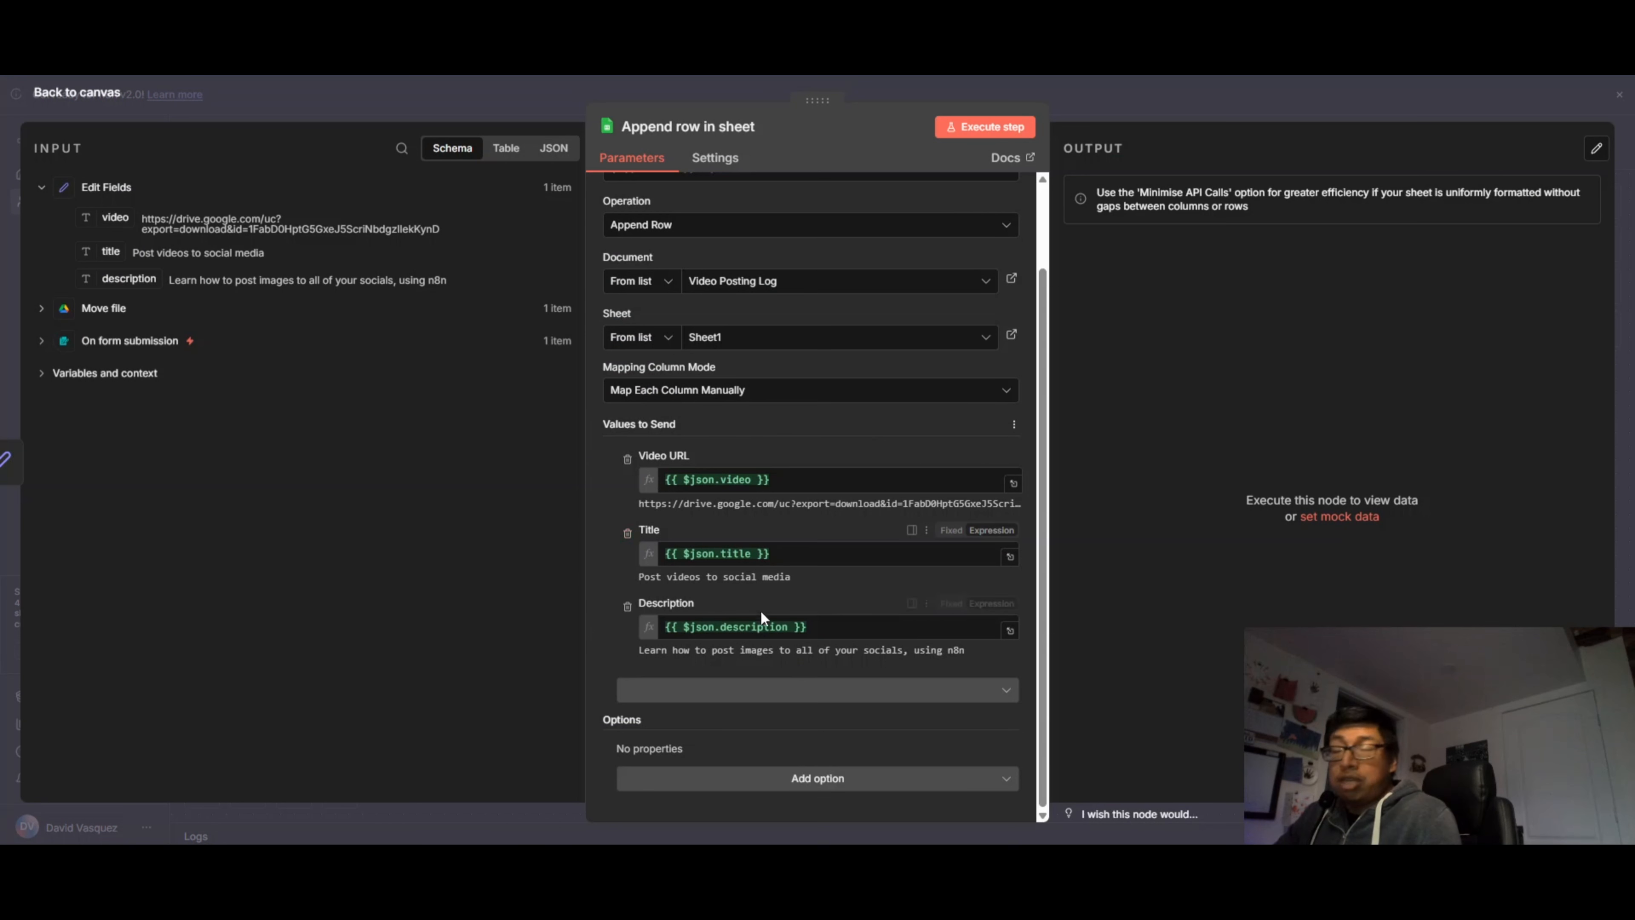
Look over the existing posts in YouTube Studio's Shorts list, on the Instagram profile and on the TikTok profile
{"action": "left_click", "coordinate": [94, 93]}
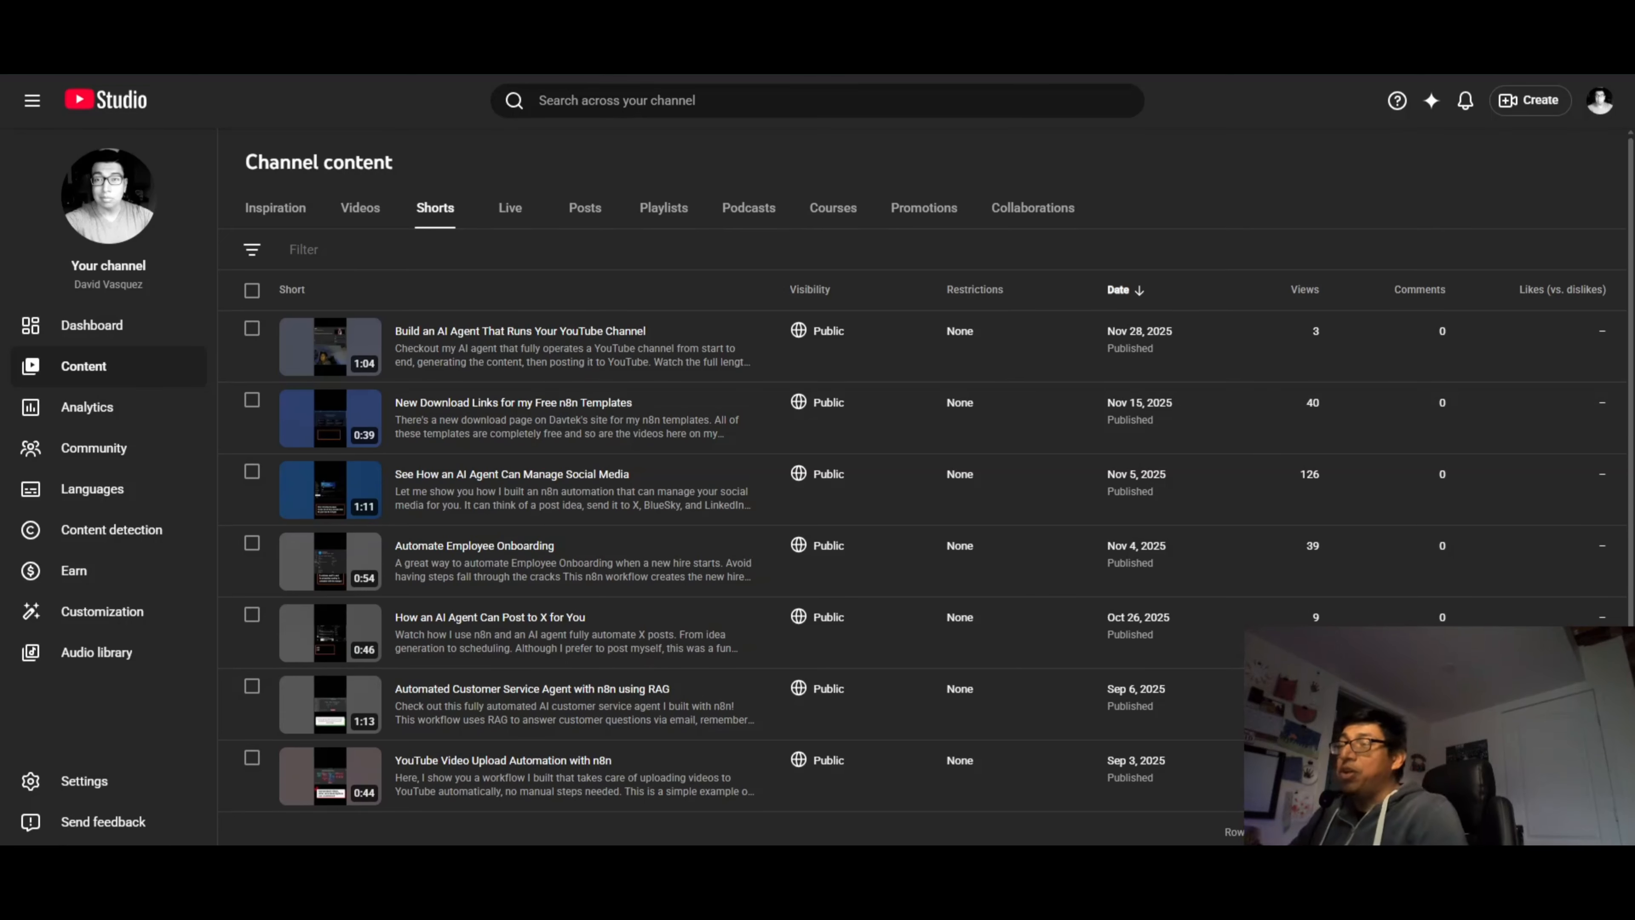
{"action": "key", "text": "ctrl+Tab"}
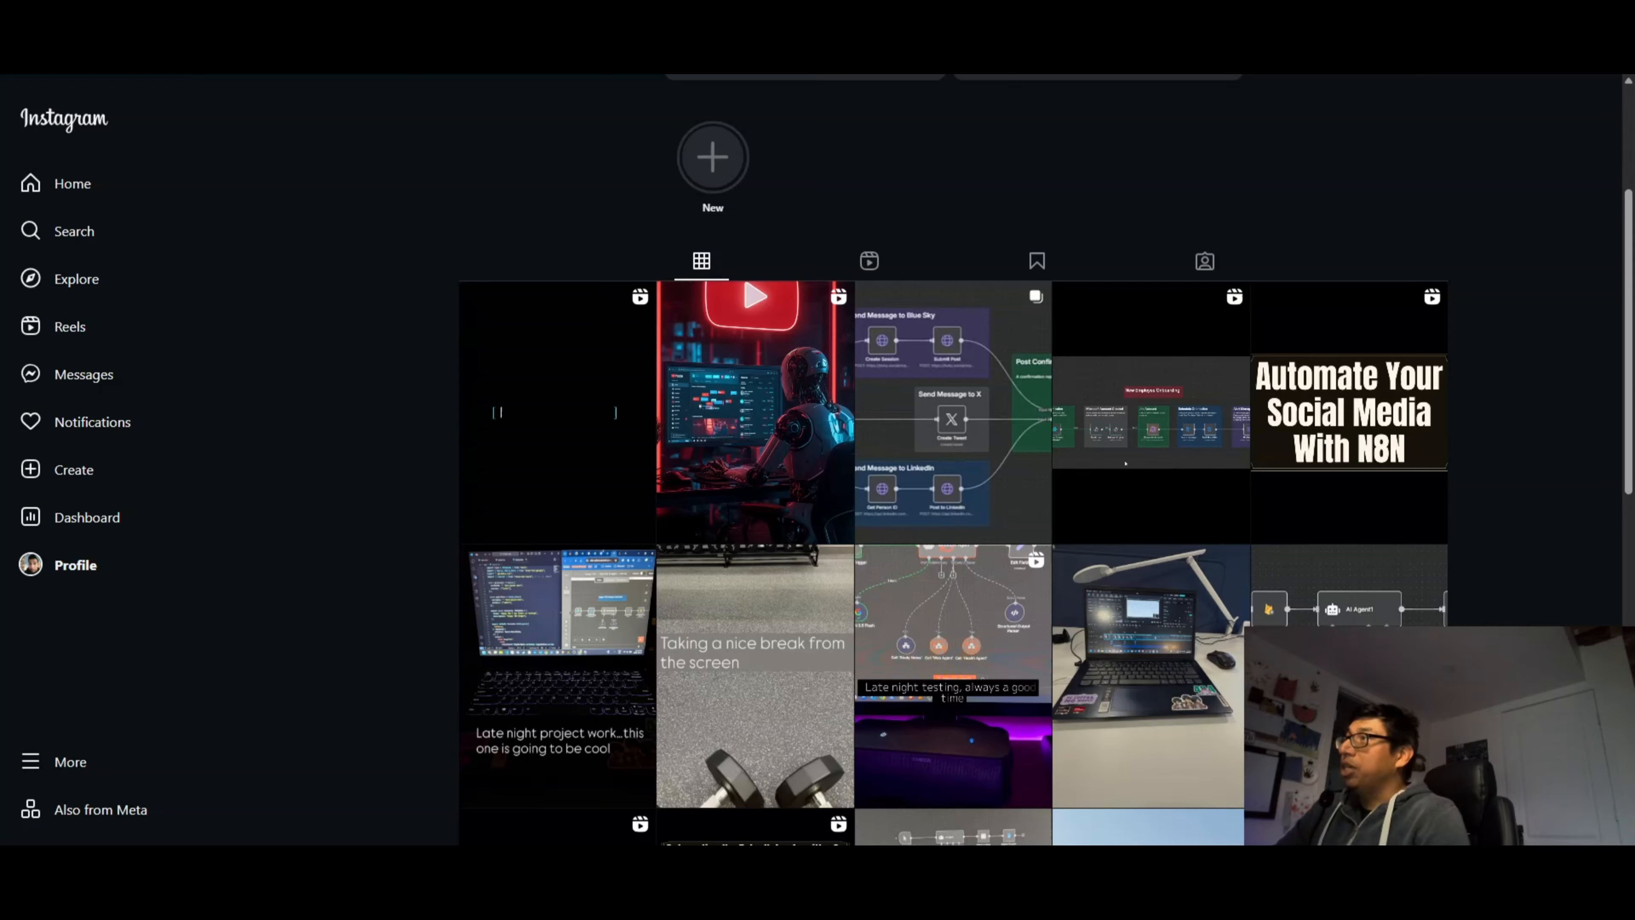
{"action": "key", "text": "ctrl+Tab"}
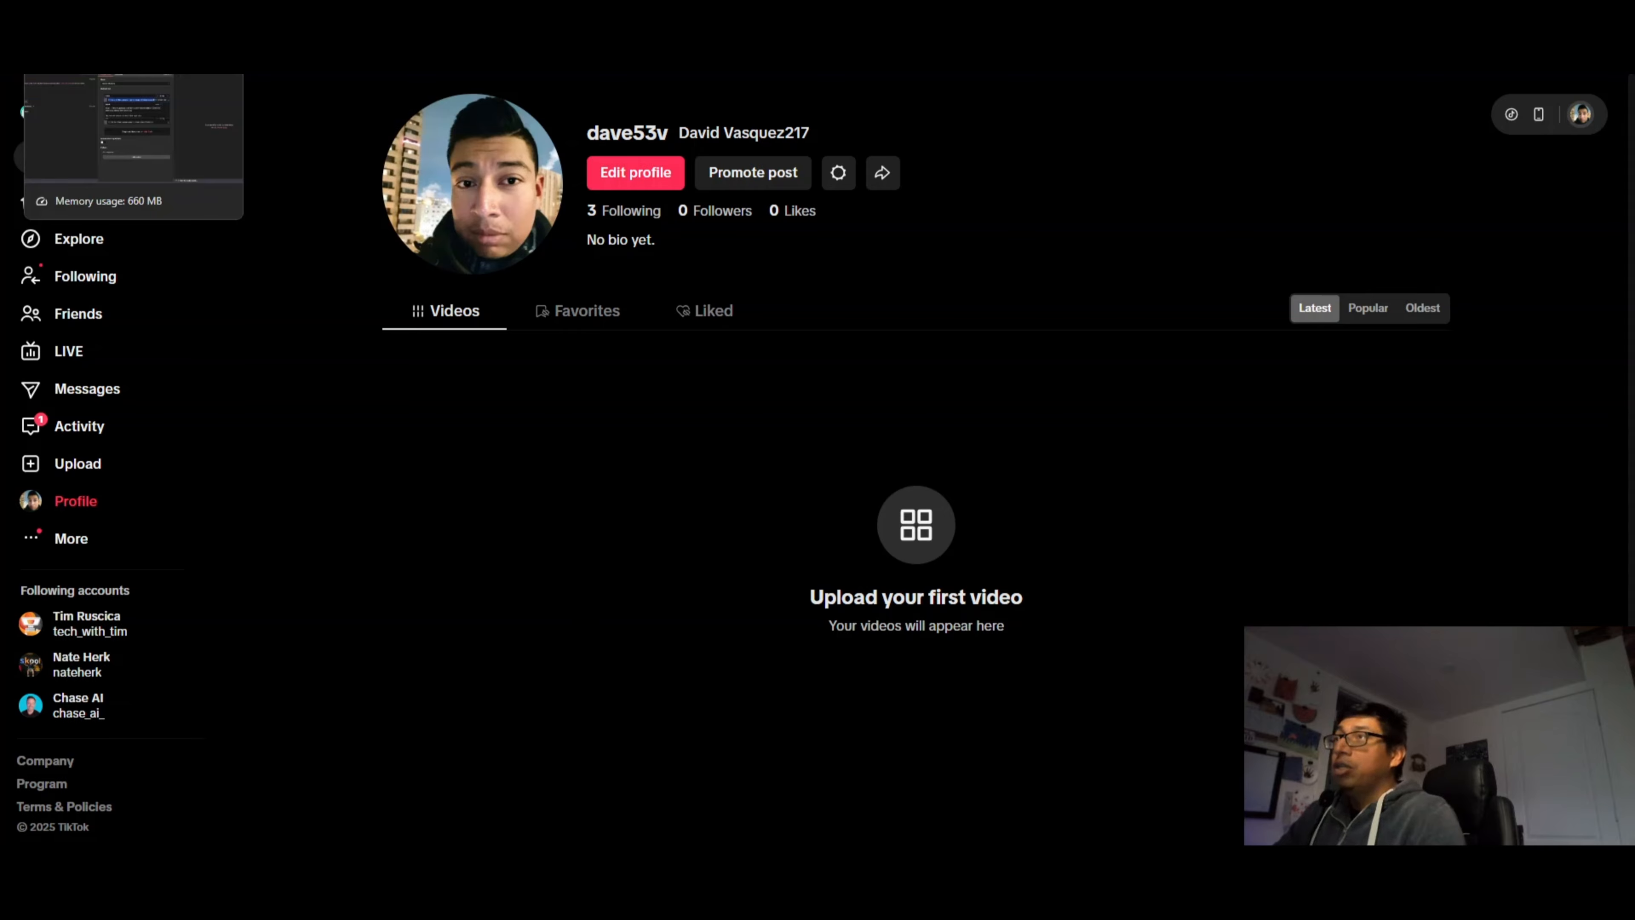
Return to the n8n workflow and execute only the Append row in sheet node to add the video's row to Video Posting Log
{"action": "left_click", "coordinate": [77, 6]}
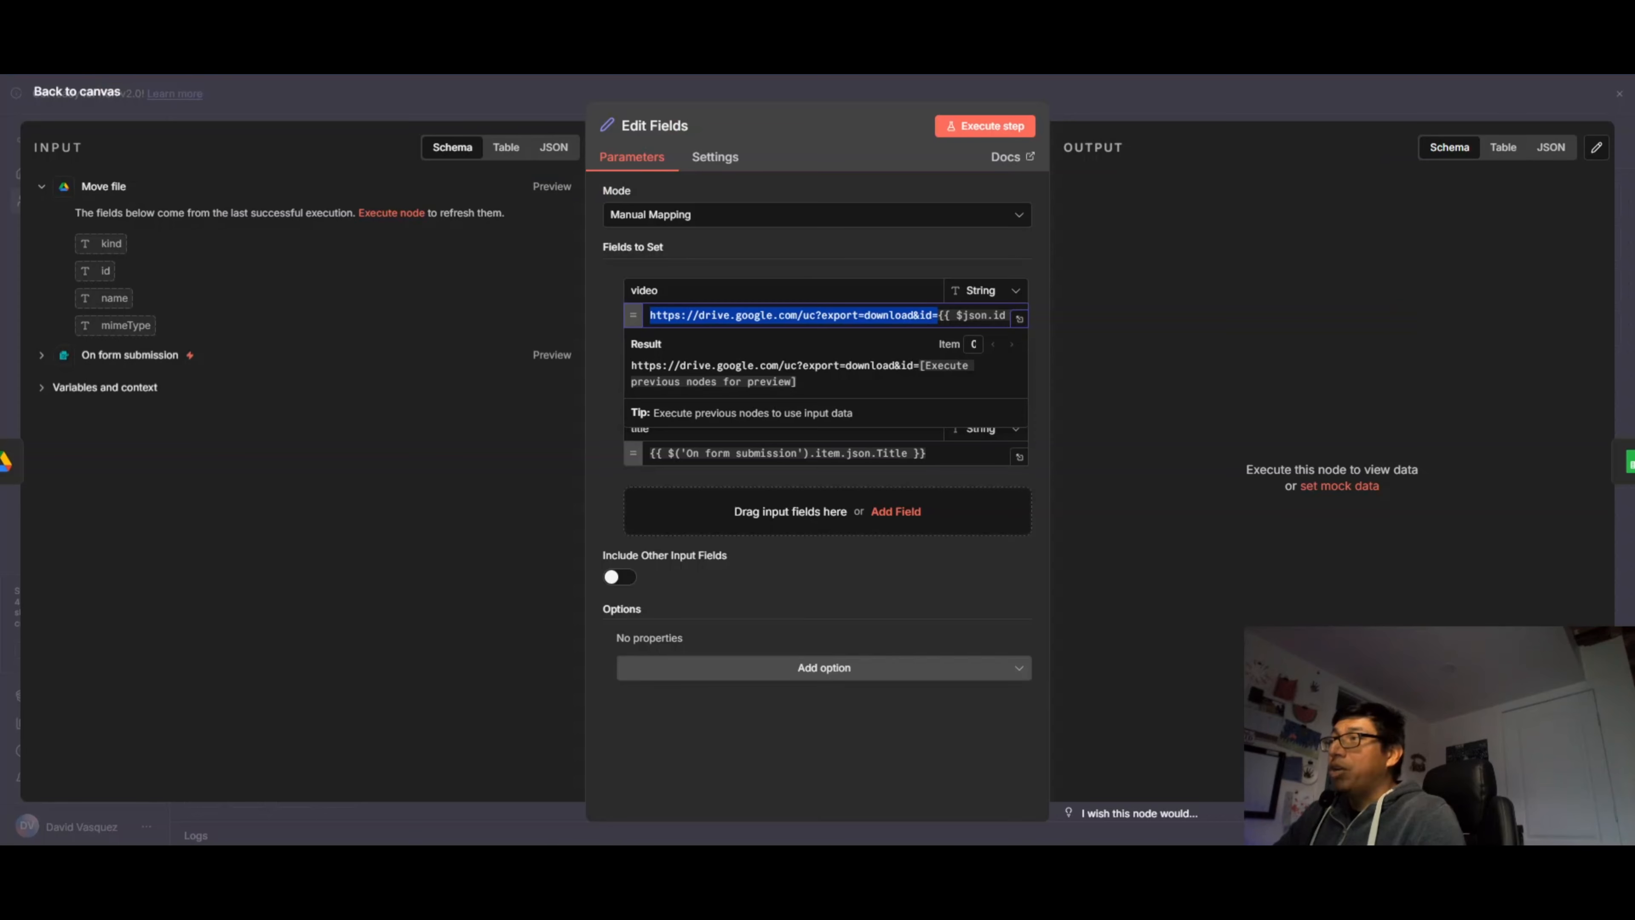
{"action": "left_click", "coordinate": [193, 8]}
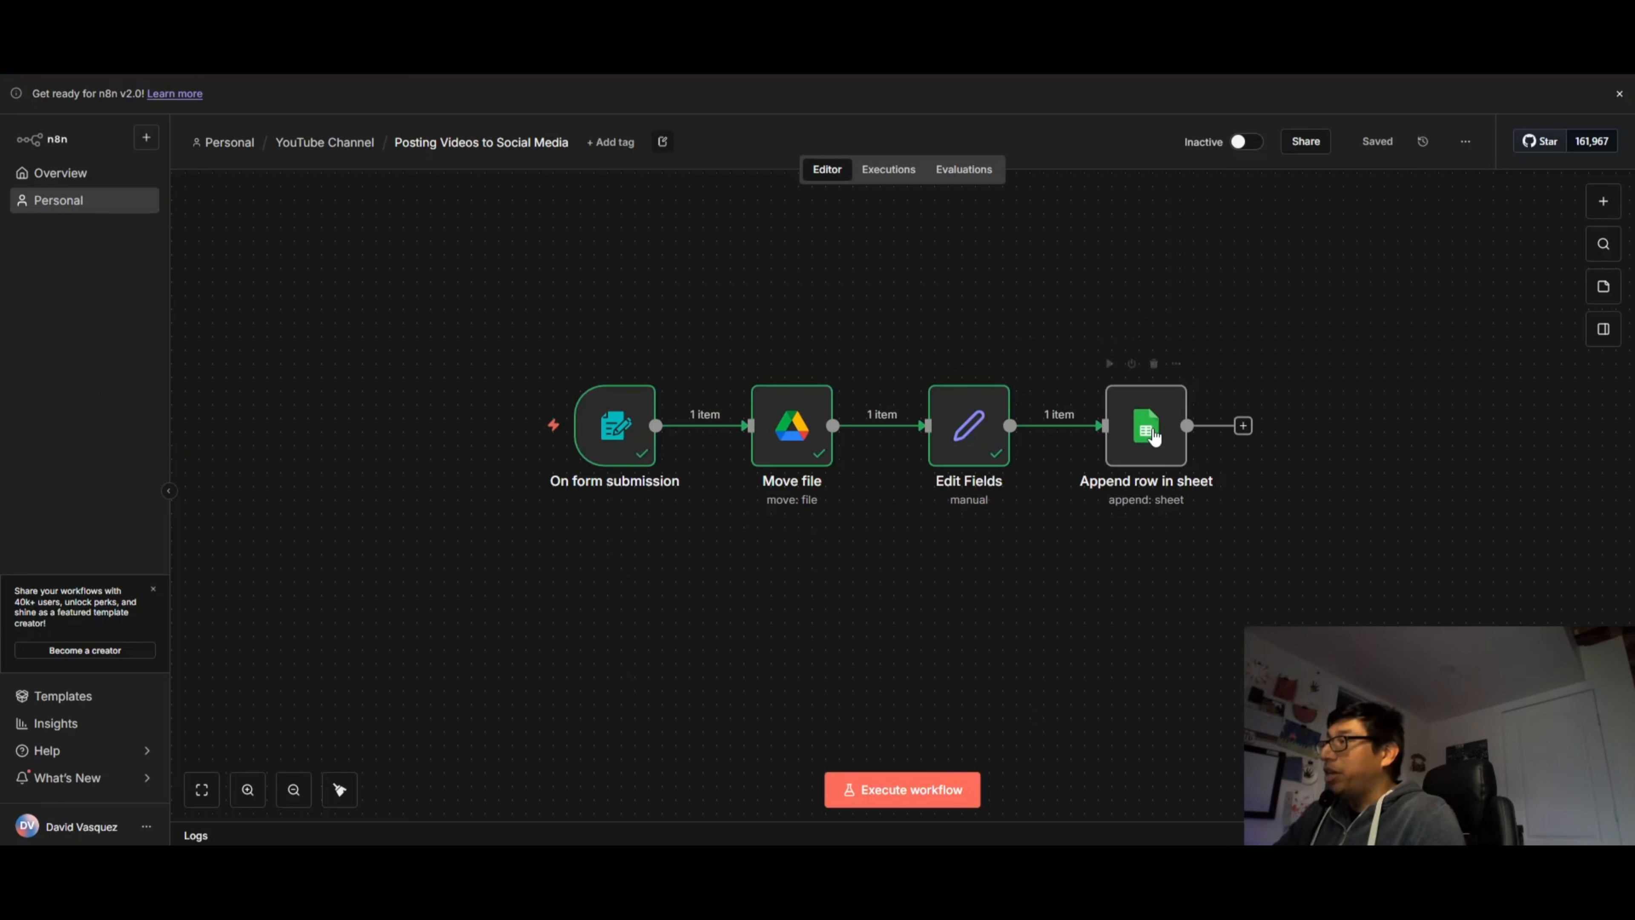
{"action": "left_click", "coordinate": [1150, 428]}
{"action": "double_click", "coordinate": [1149, 428]}
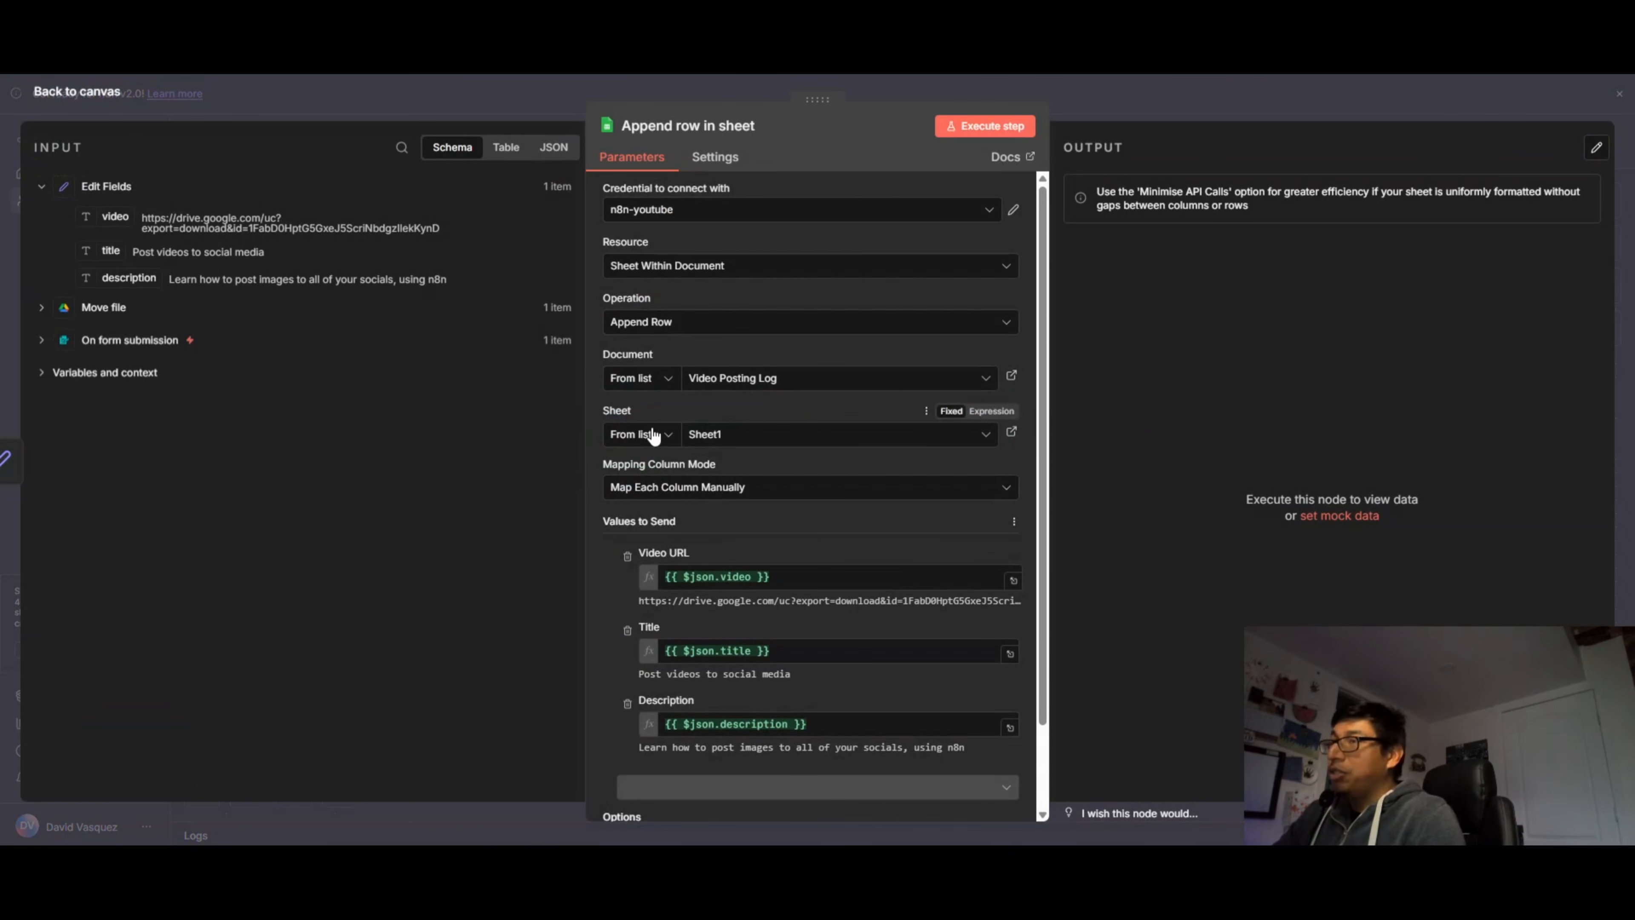
{"action": "scroll", "coordinate": [755, 440], "scroll_direction": "down", "scroll_amount": 2}
{"action": "scroll", "coordinate": [755, 440], "scroll_direction": "up", "scroll_amount": 2}
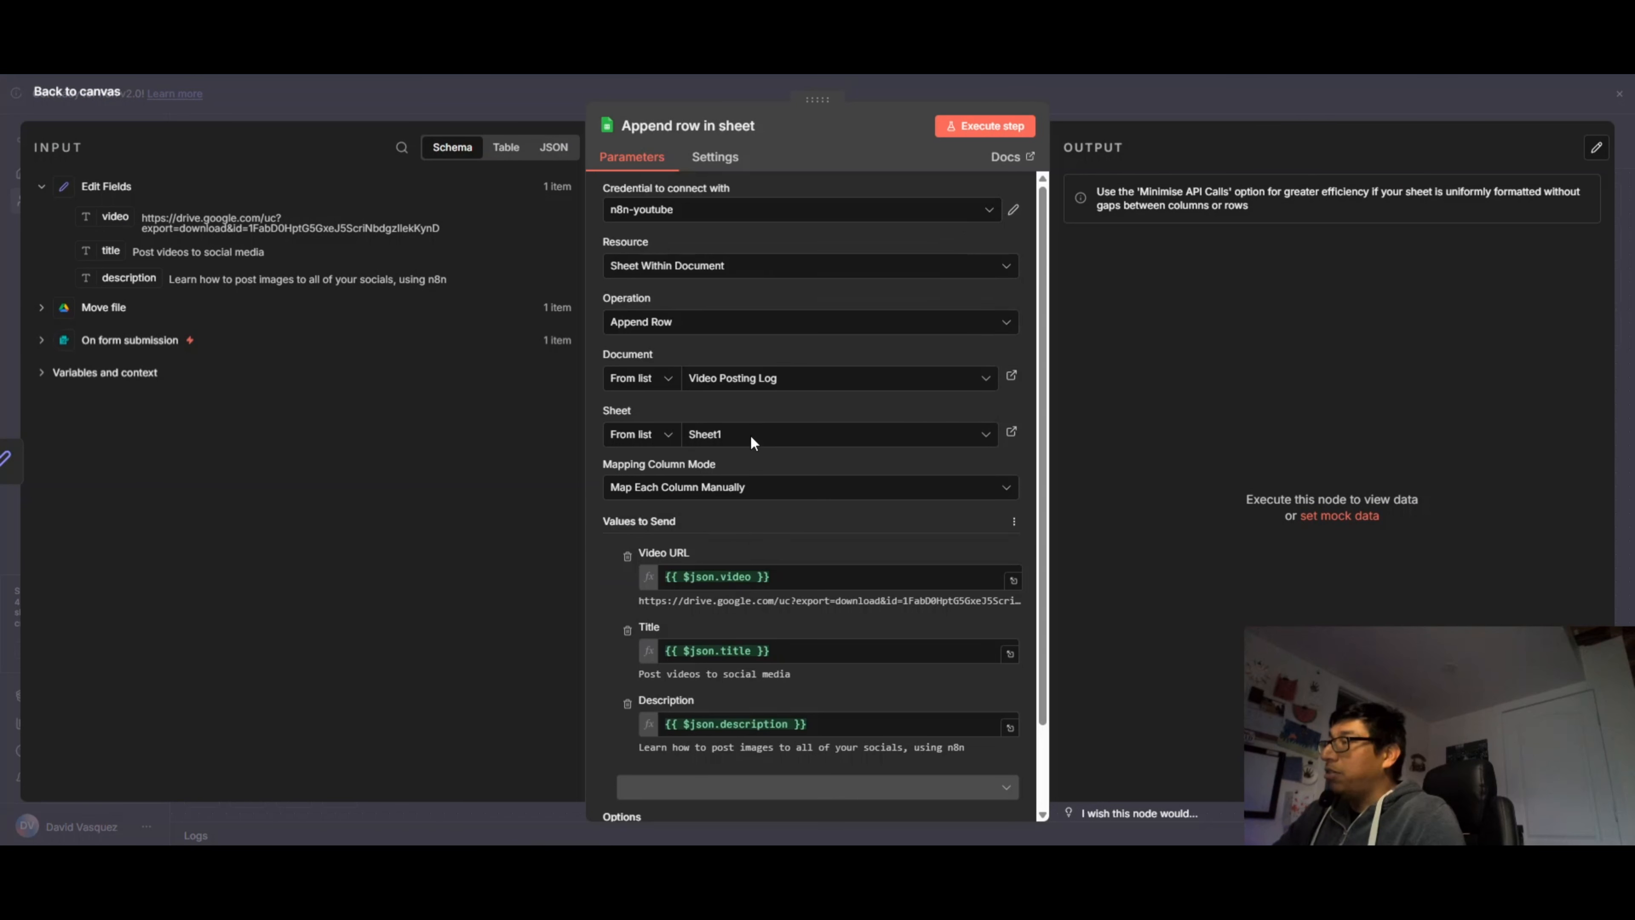
{"action": "left_click", "coordinate": [982, 126]}
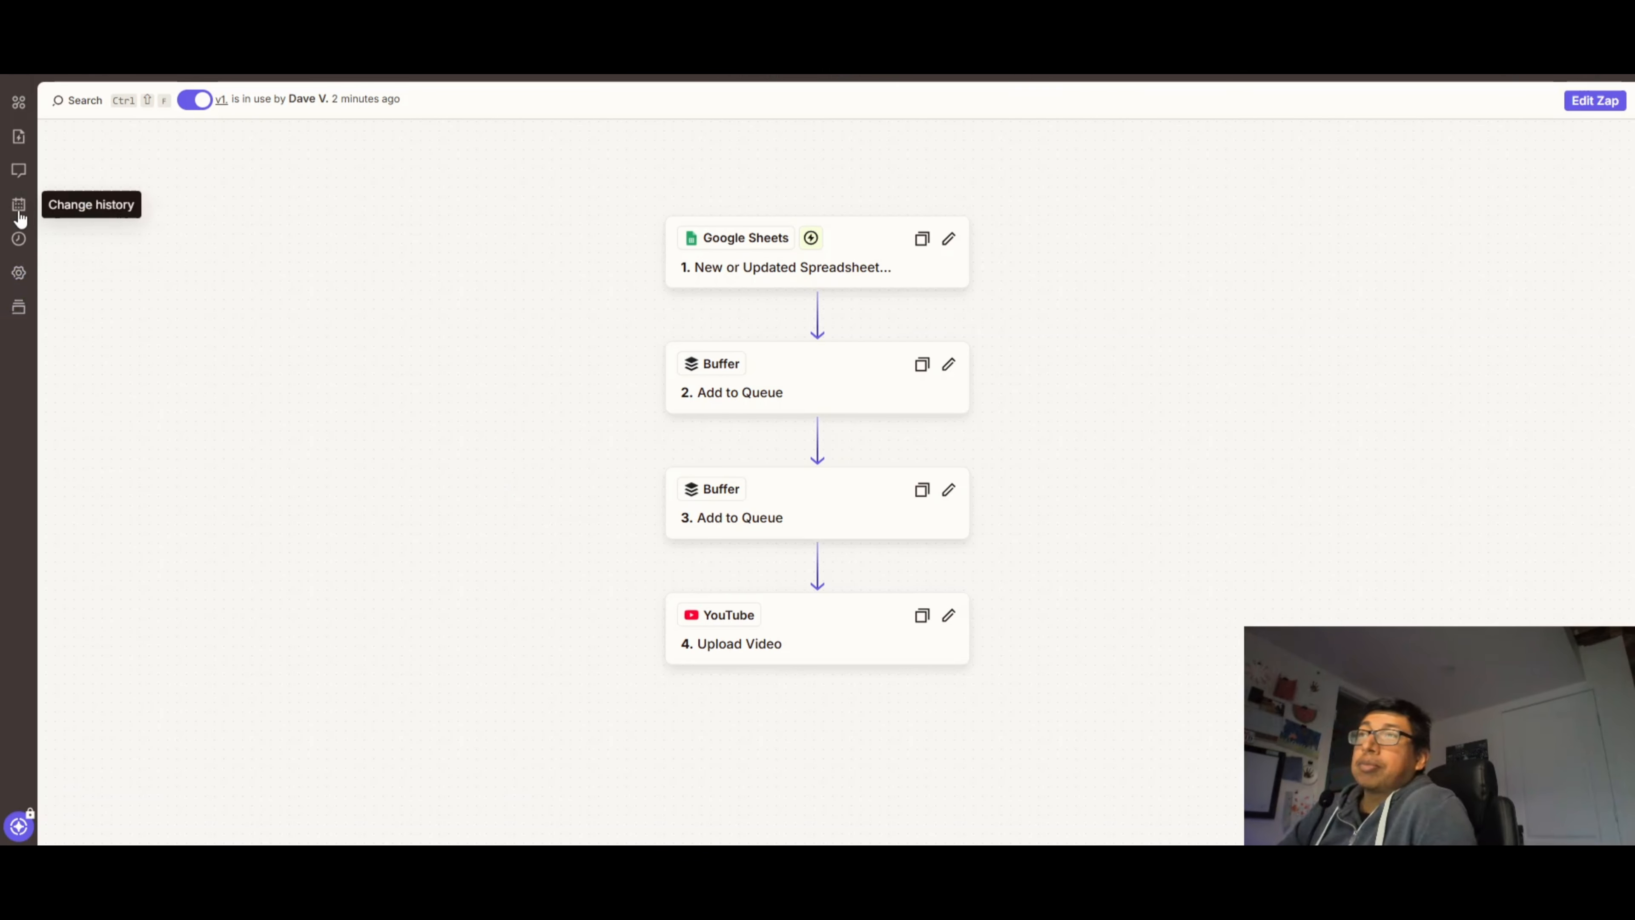
Switch to Zapier, refresh the Zap's run history until the new run is listed, and open that run's details
{"action": "left_click", "coordinate": [15, 242]}
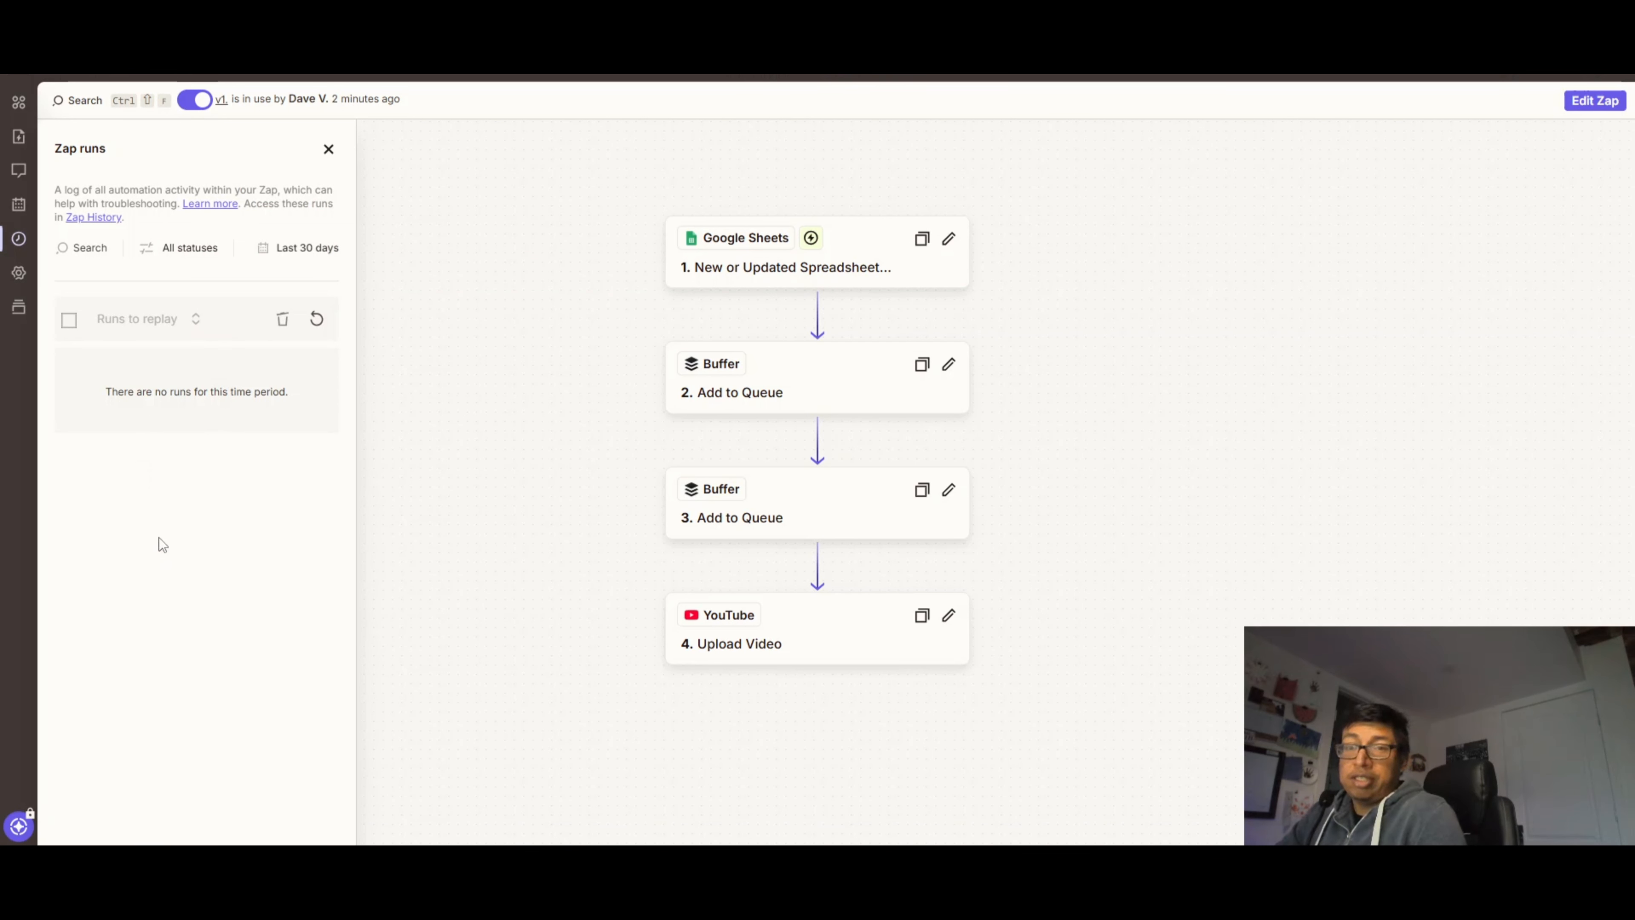
{"action": "left_click", "coordinate": [326, 321]}
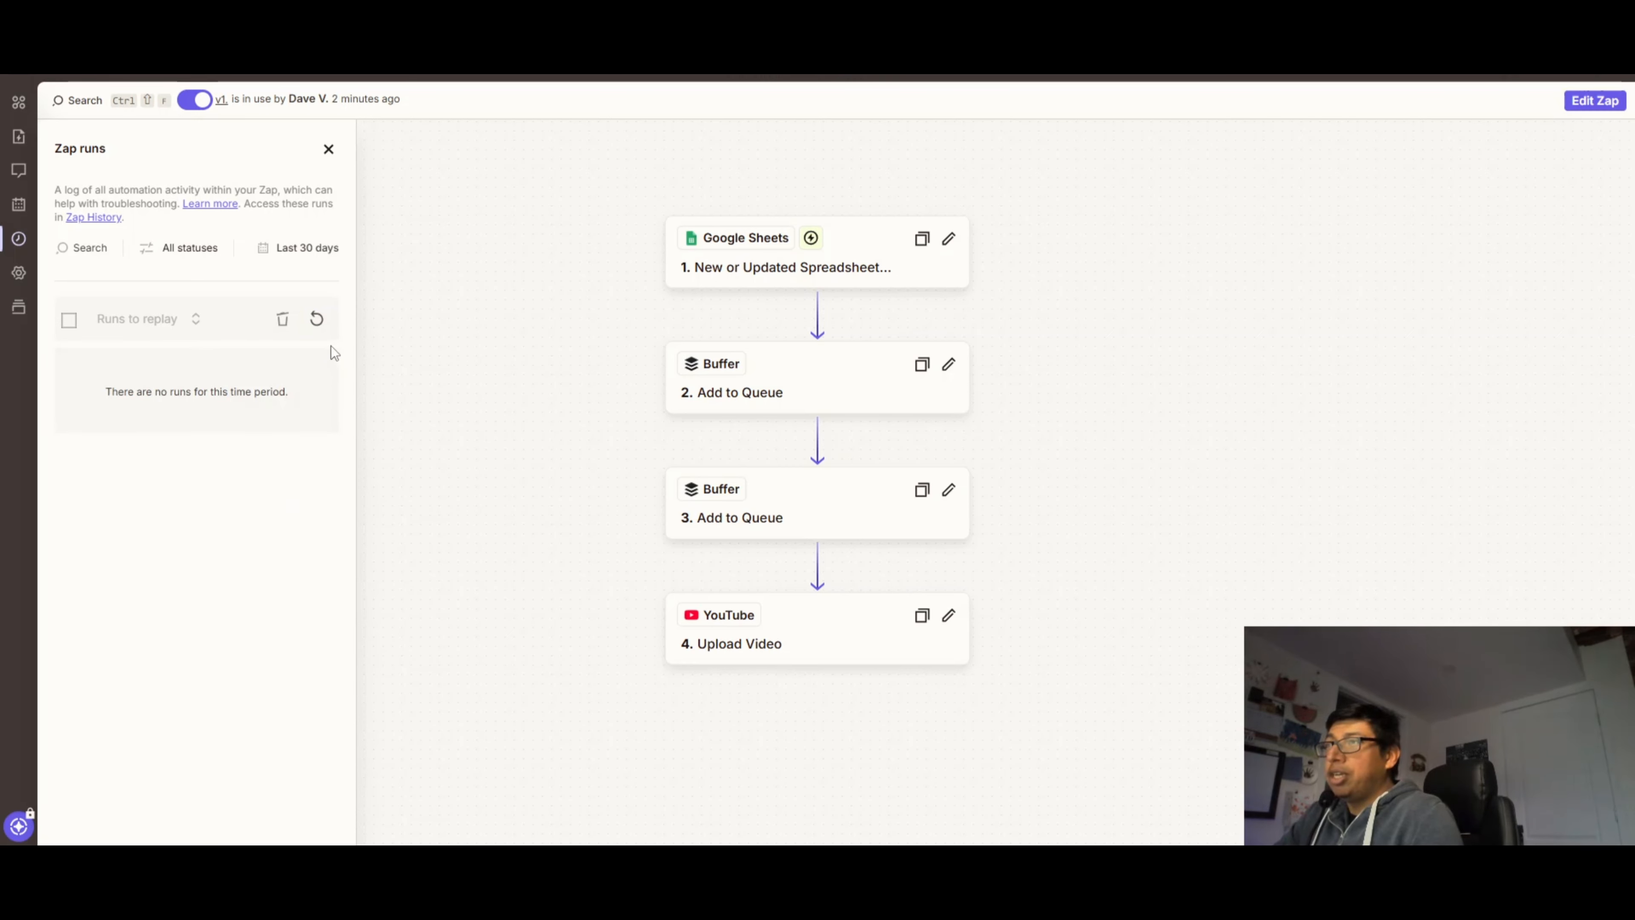
{"action": "left_click", "coordinate": [319, 319]}
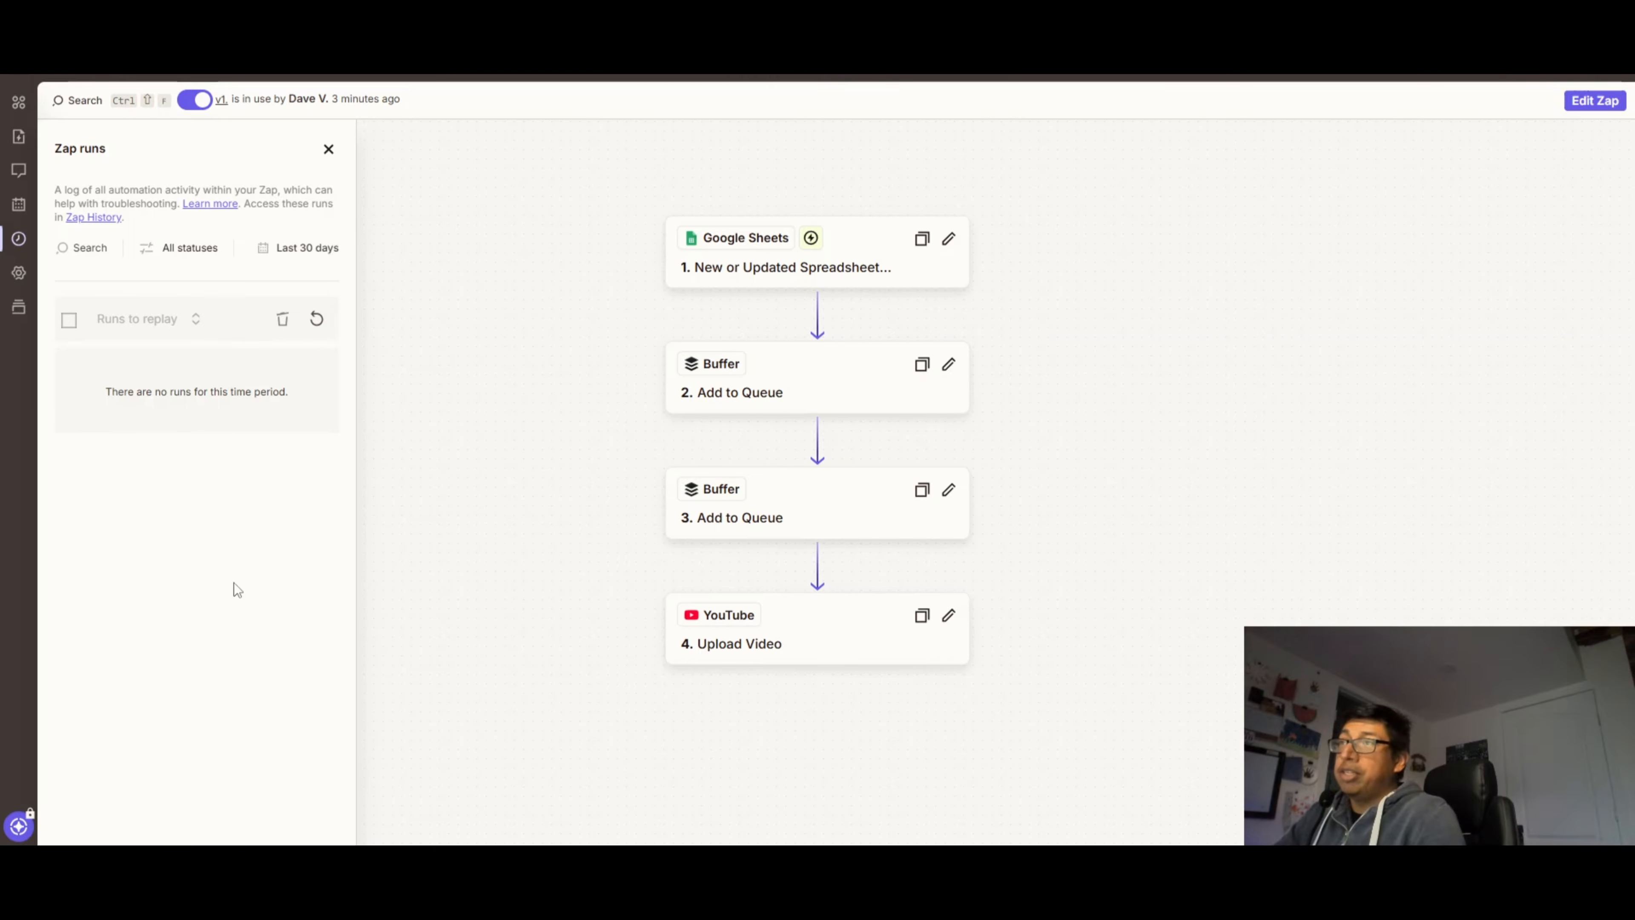
{"action": "left_click", "coordinate": [317, 322]}
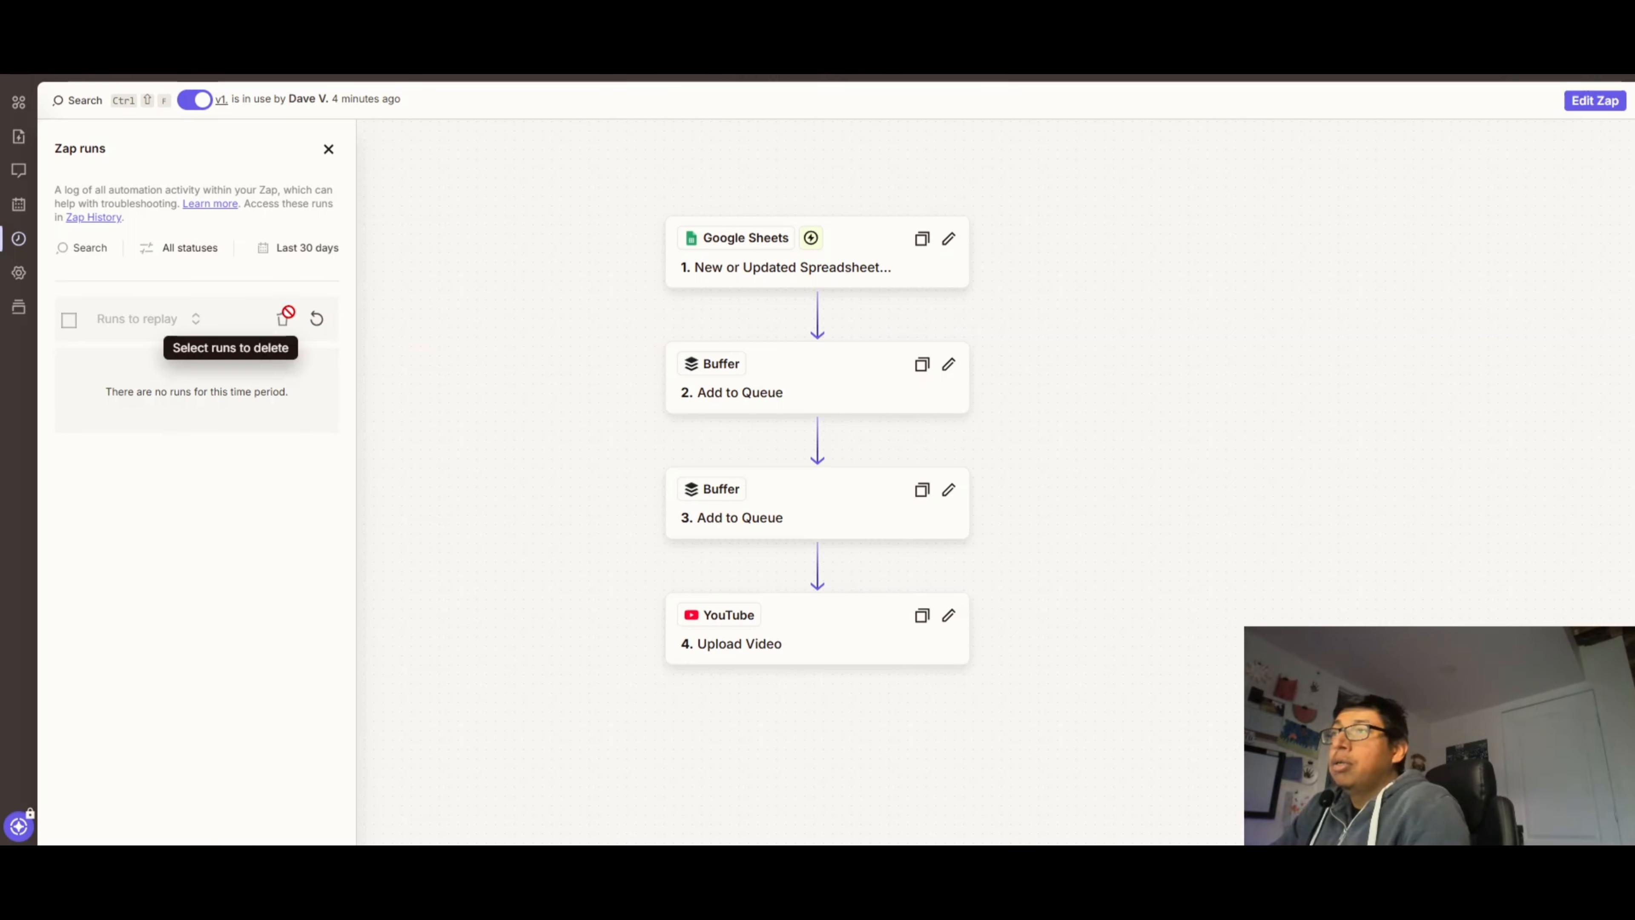
{"action": "left_click", "coordinate": [317, 320]}
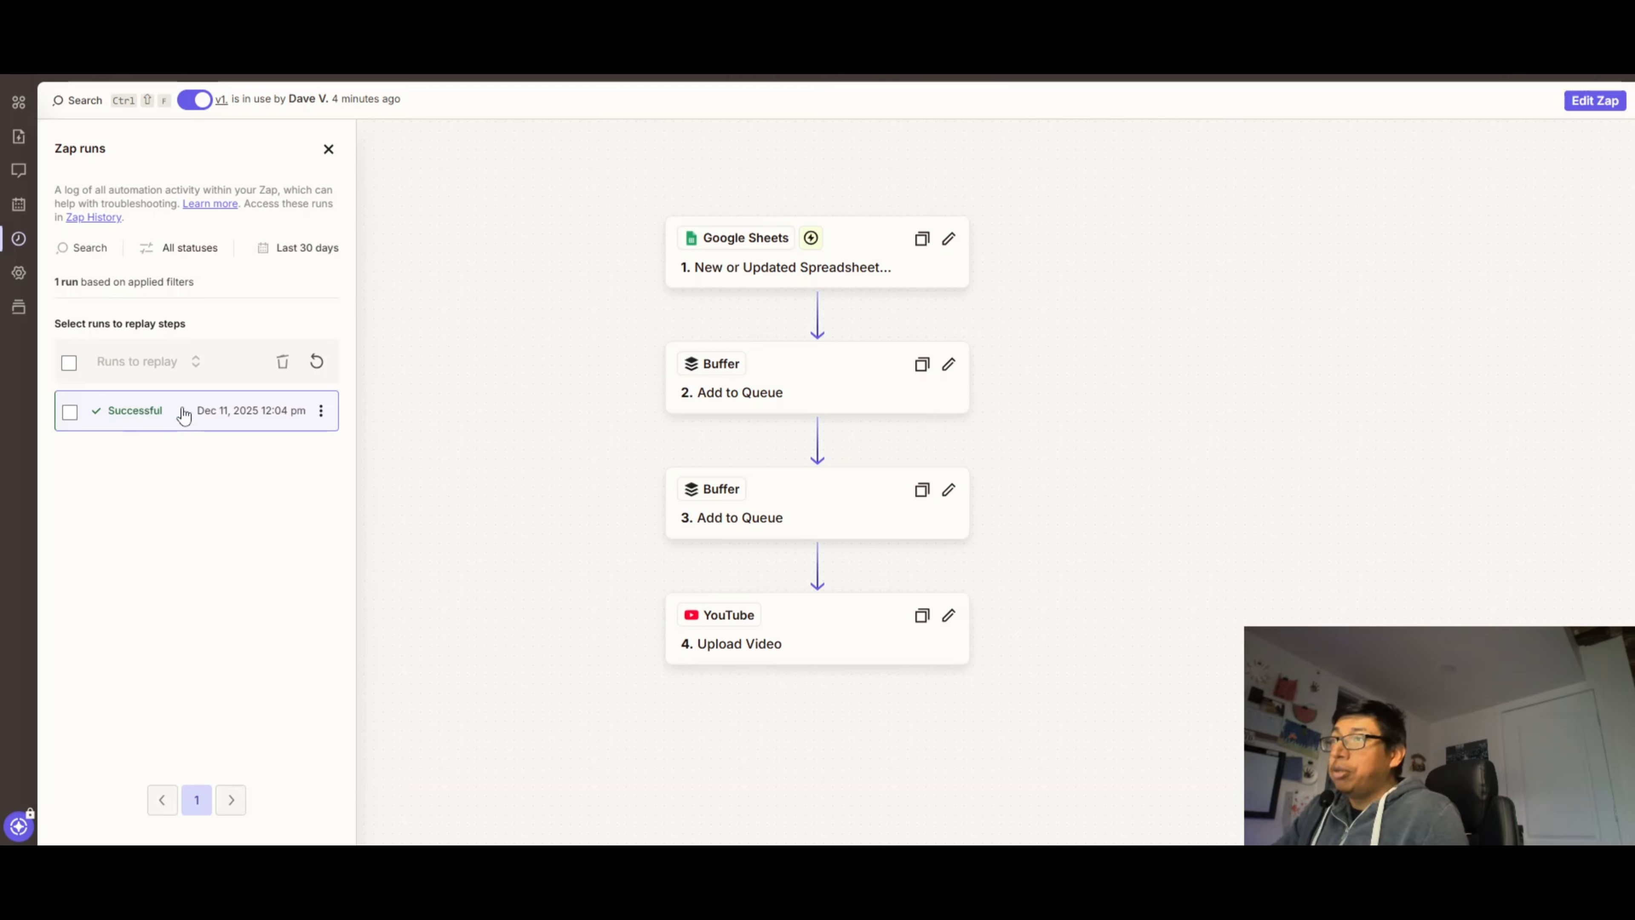
{"action": "left_click", "coordinate": [168, 411]}
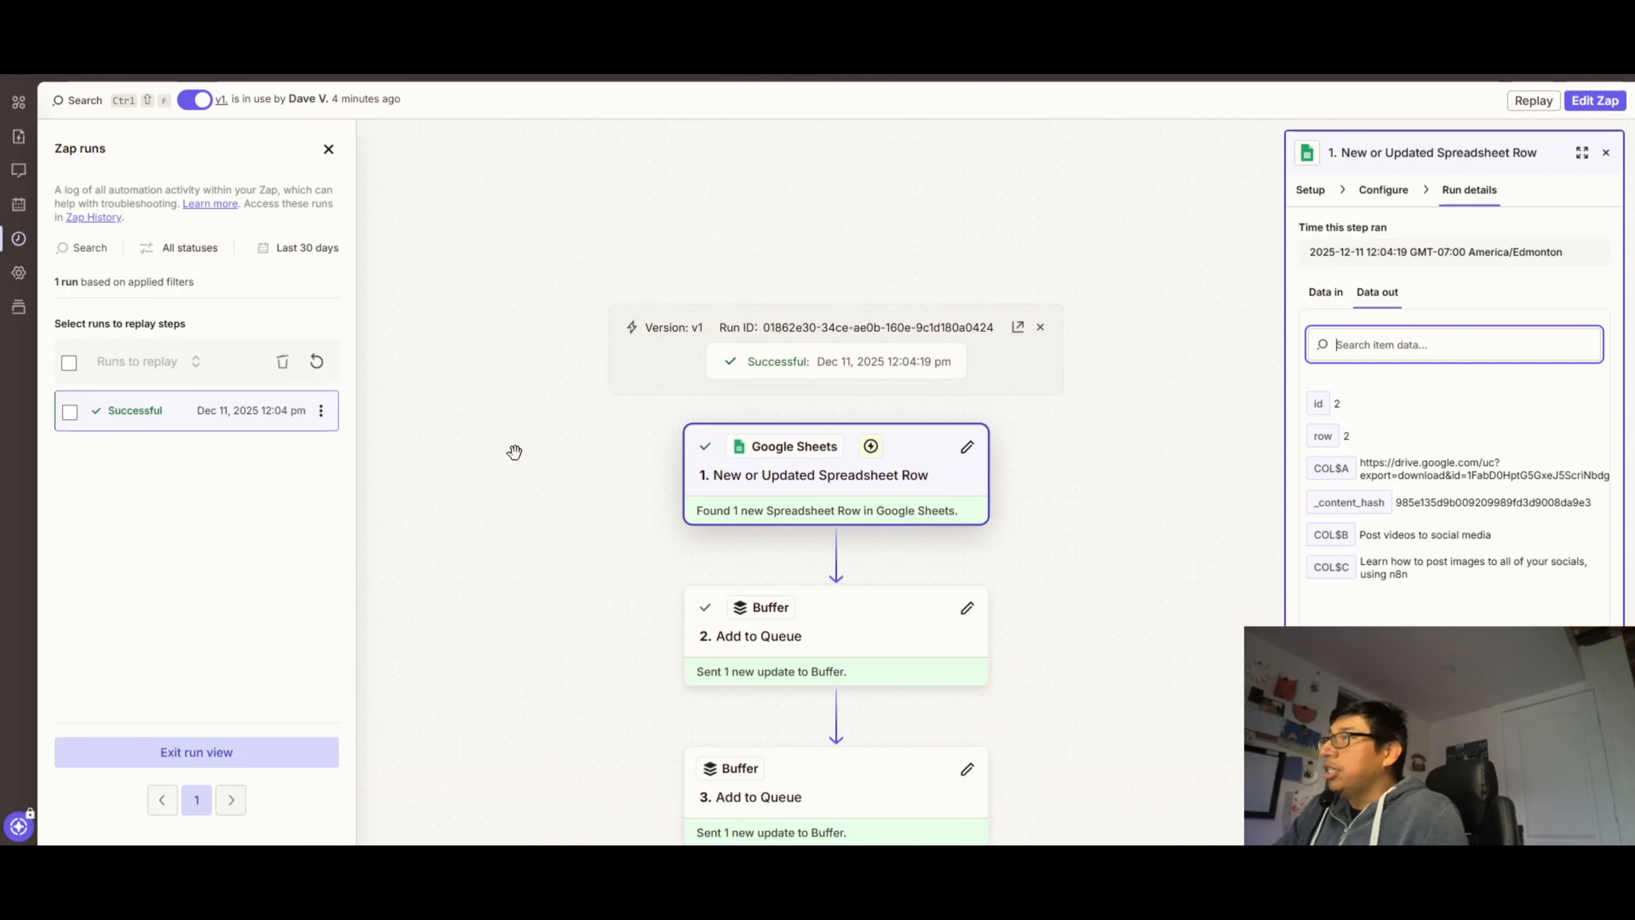
Look through the steps of the Zap's run, then switch to the Instagram profile and refresh it to check for the new post
{"action": "scroll", "coordinate": [610, 425], "scroll_direction": "down", "scroll_amount": 4}
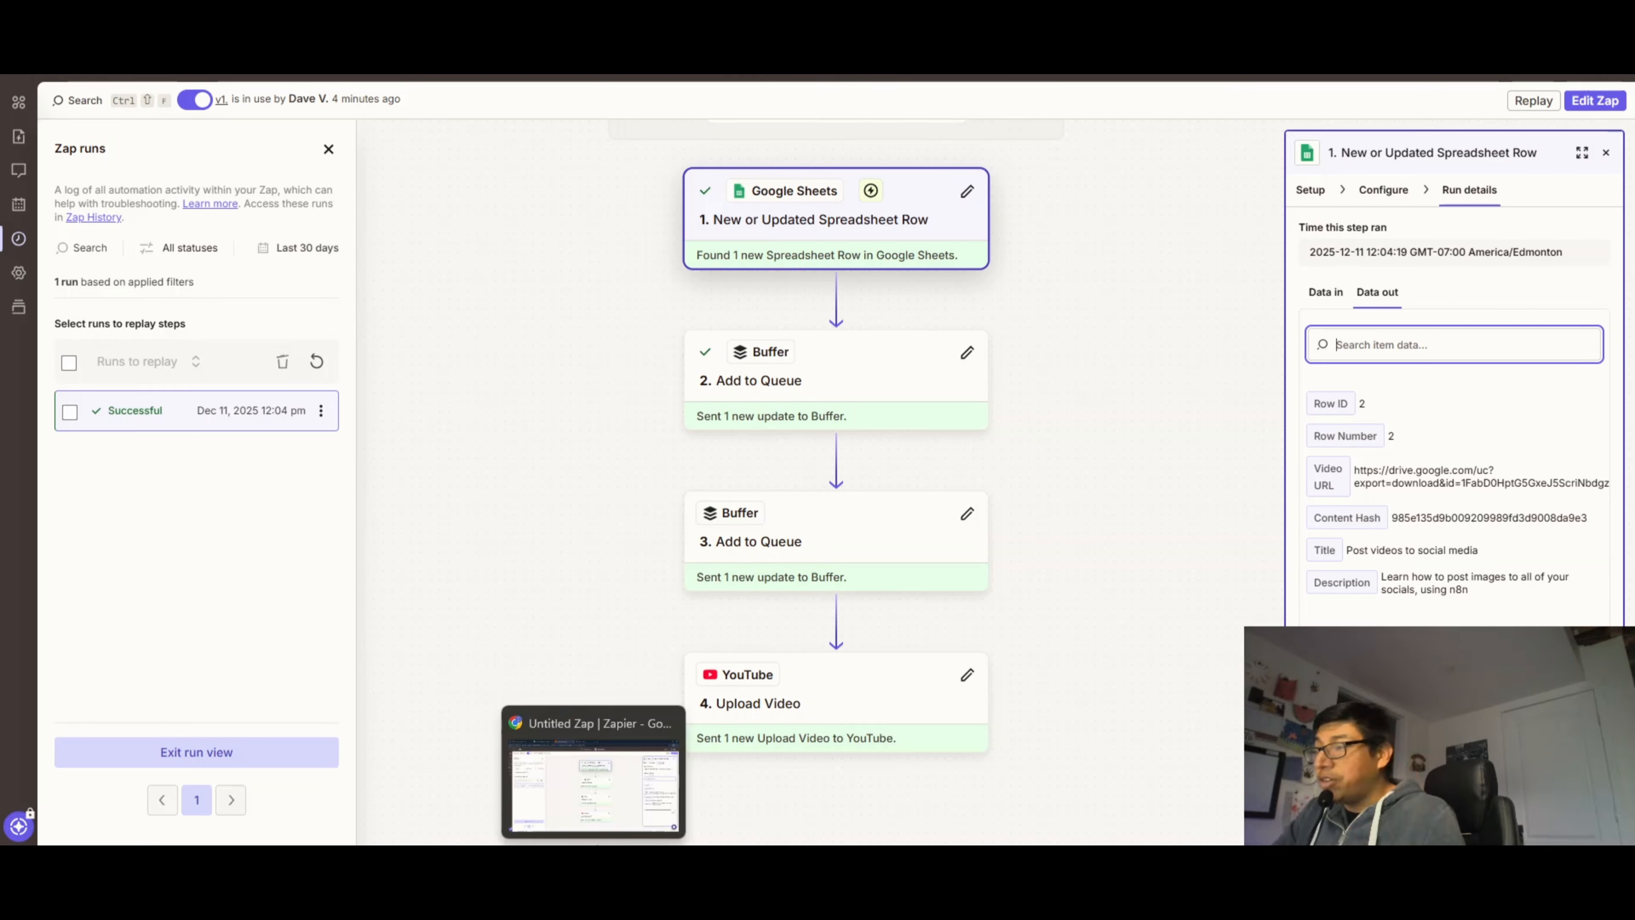
{"action": "left_click", "coordinate": [556, 860]}
{"action": "left_click", "coordinate": [647, 779]}
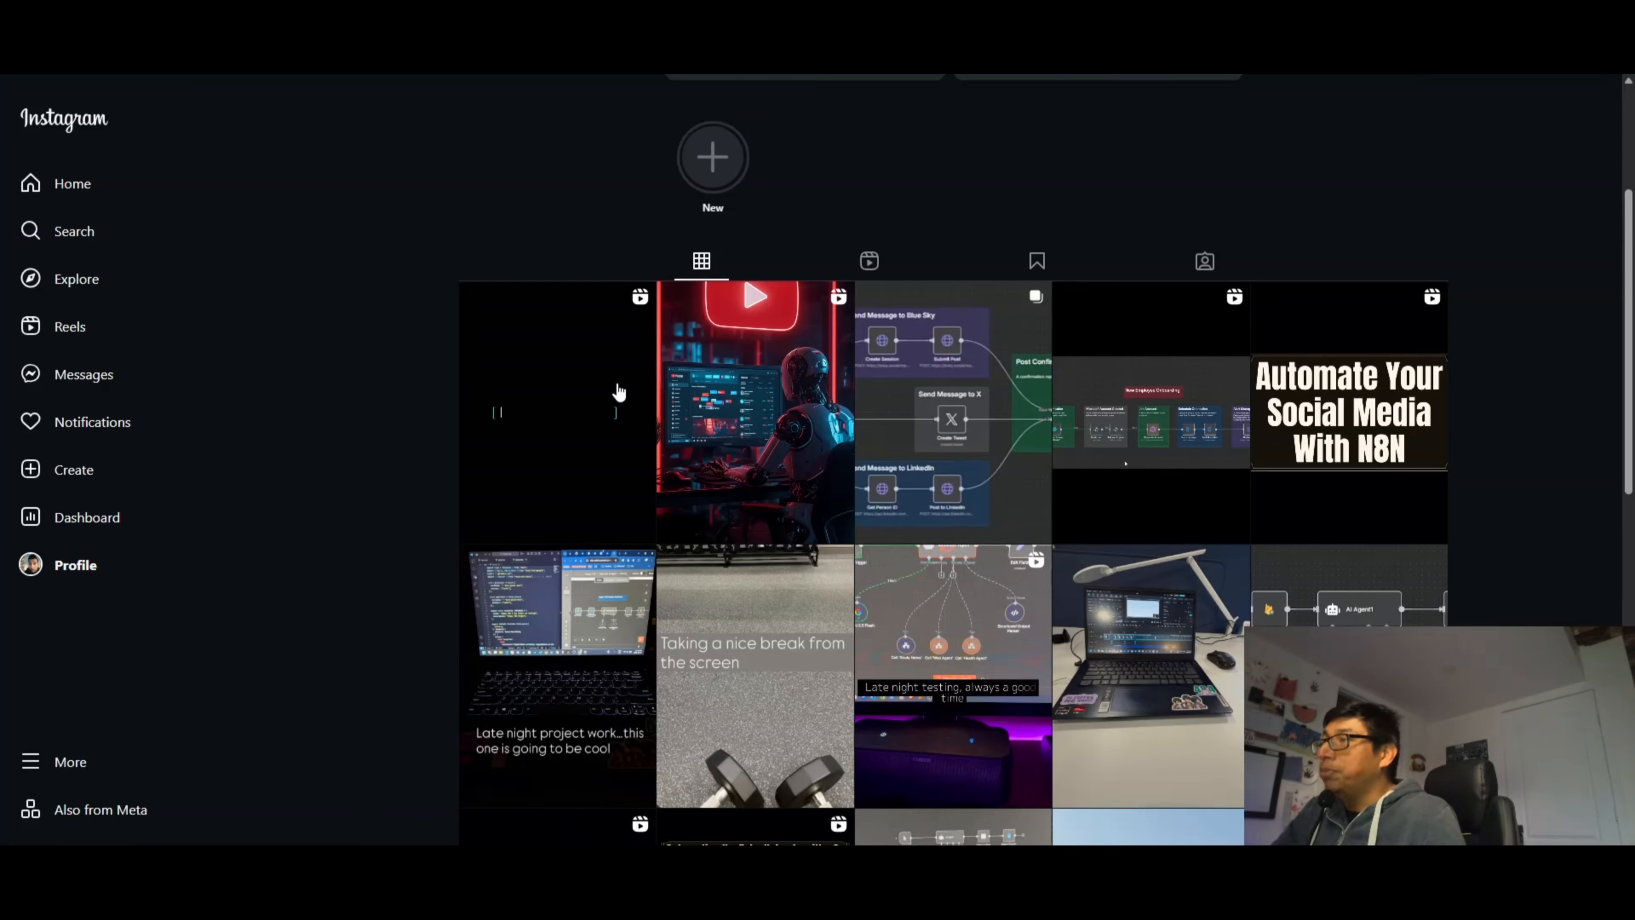
{"action": "scroll", "coordinate": [674, 226], "scroll_direction": "up", "scroll_amount": 3}
{"action": "scroll", "coordinate": [675, 226], "scroll_direction": "down", "scroll_amount": 4}
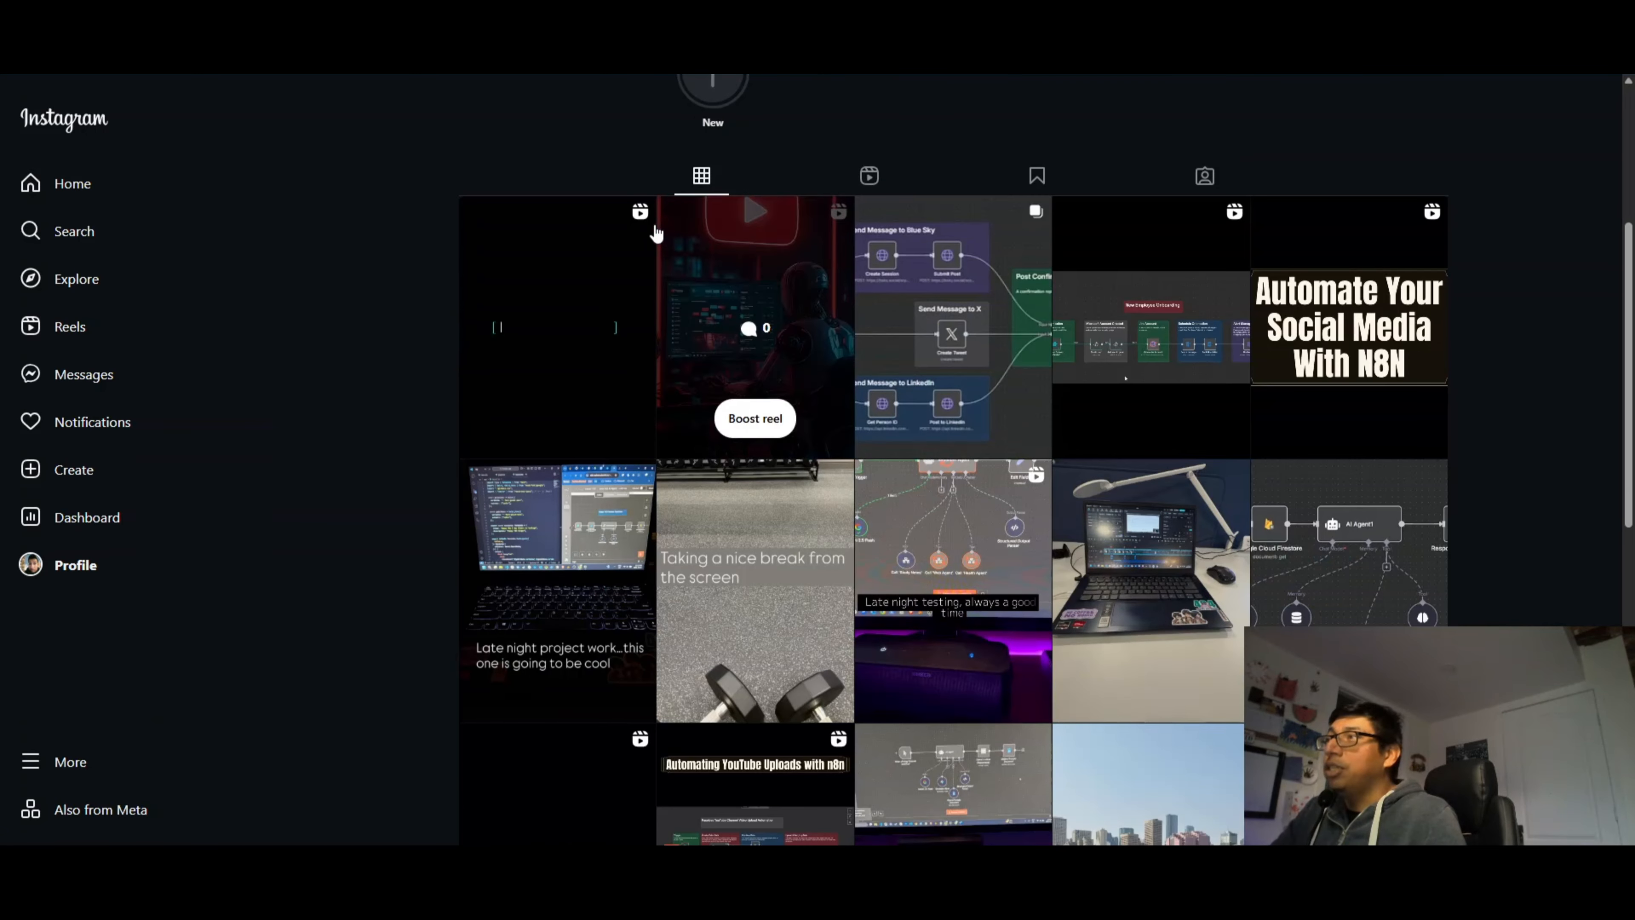
{"action": "left_click", "coordinate": [74, 53]}
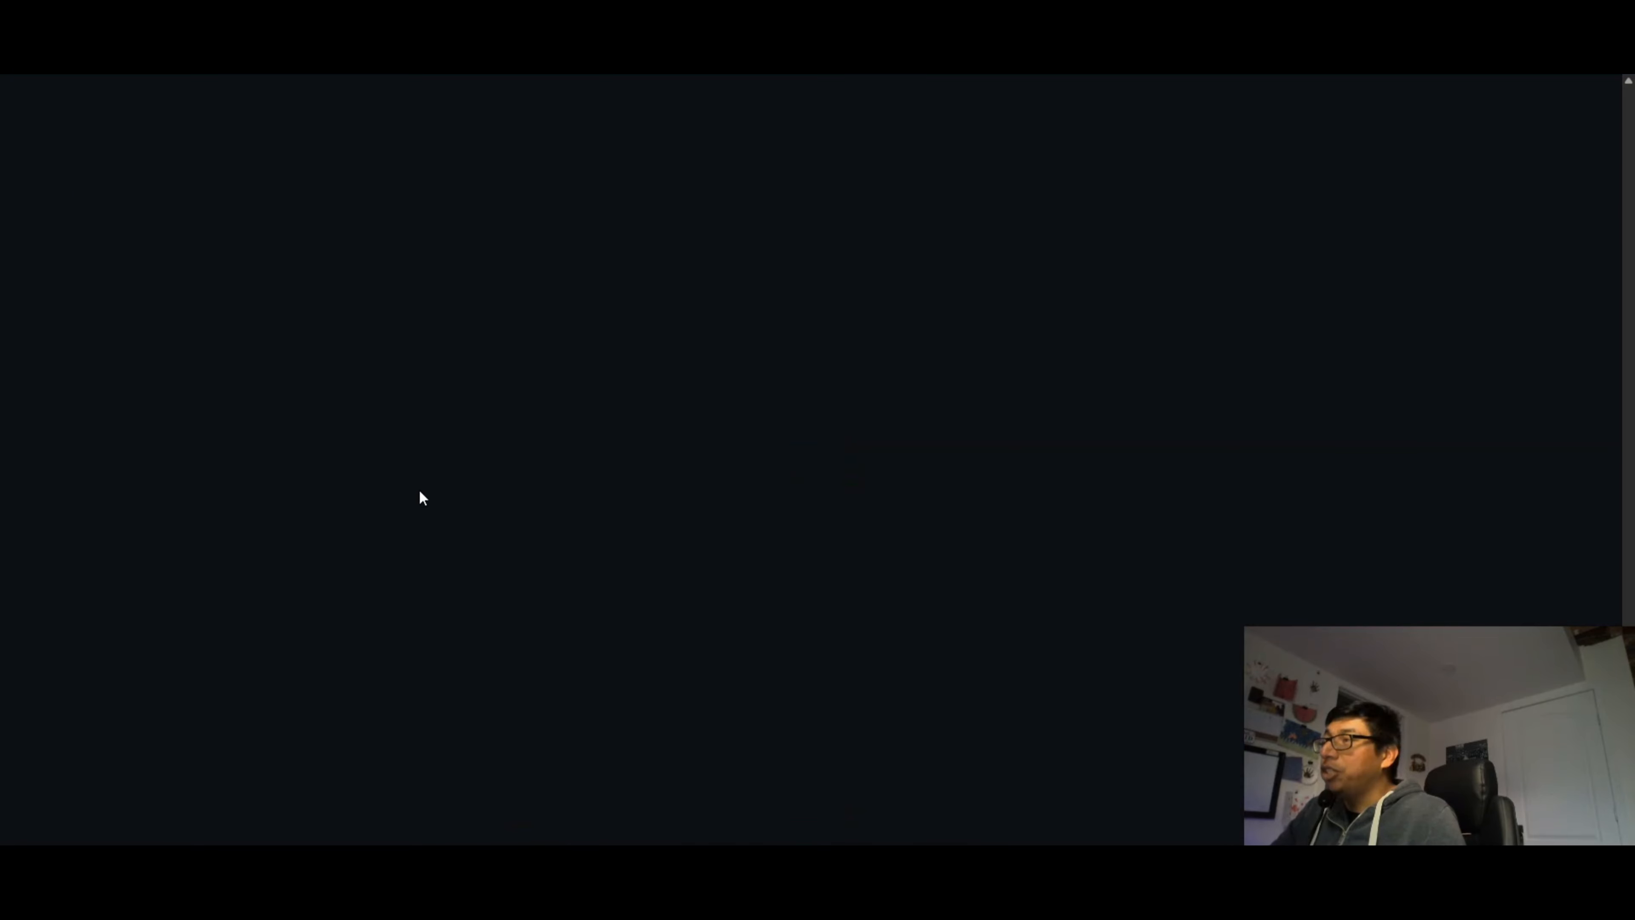
{"action": "scroll", "coordinate": [416, 480], "scroll_direction": "down", "scroll_amount": 3}
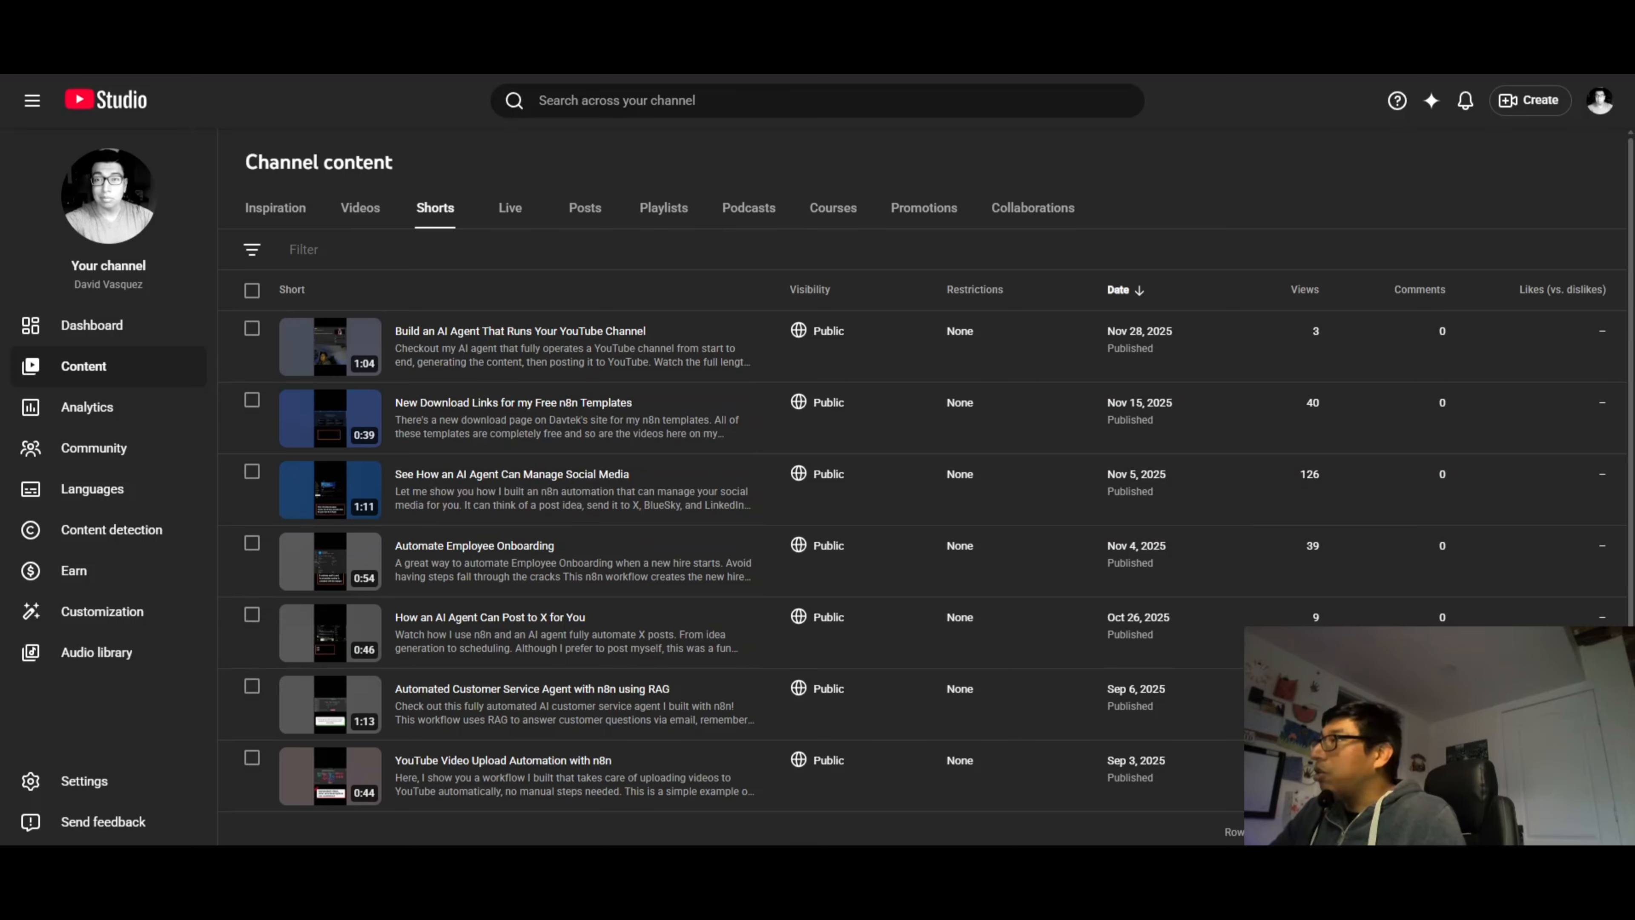
View the Post videos to social media Short on YouTube and pause it, then refresh the TikTok profile and view its newly posted video
{"action": "left_click", "coordinate": [354, 525]}
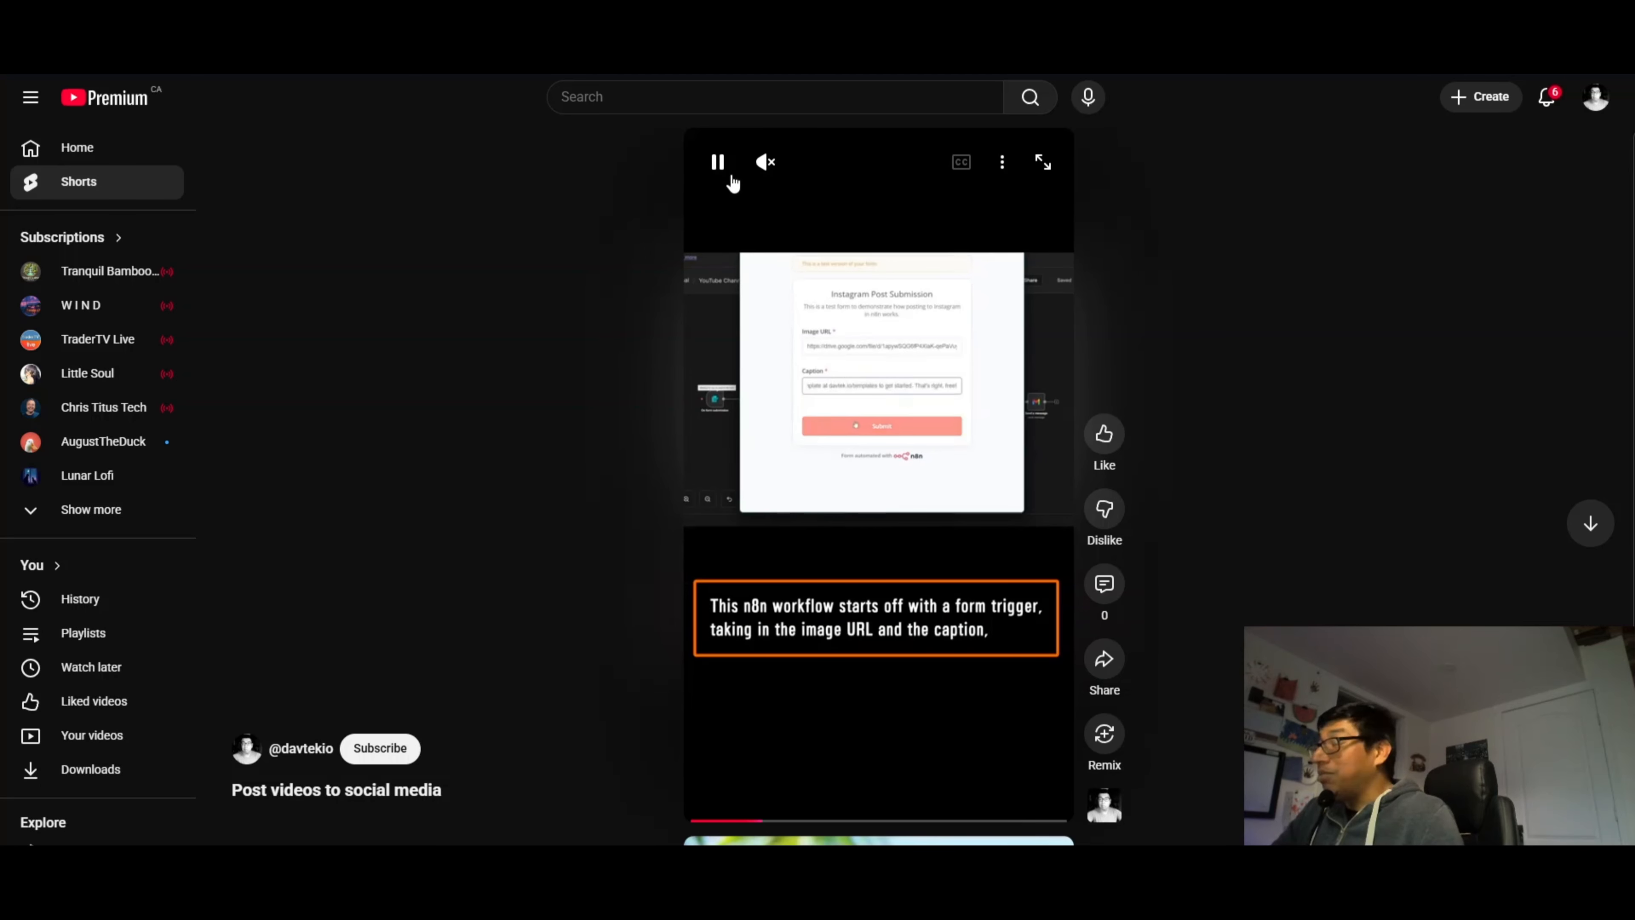
{"action": "left_click", "coordinate": [717, 162]}
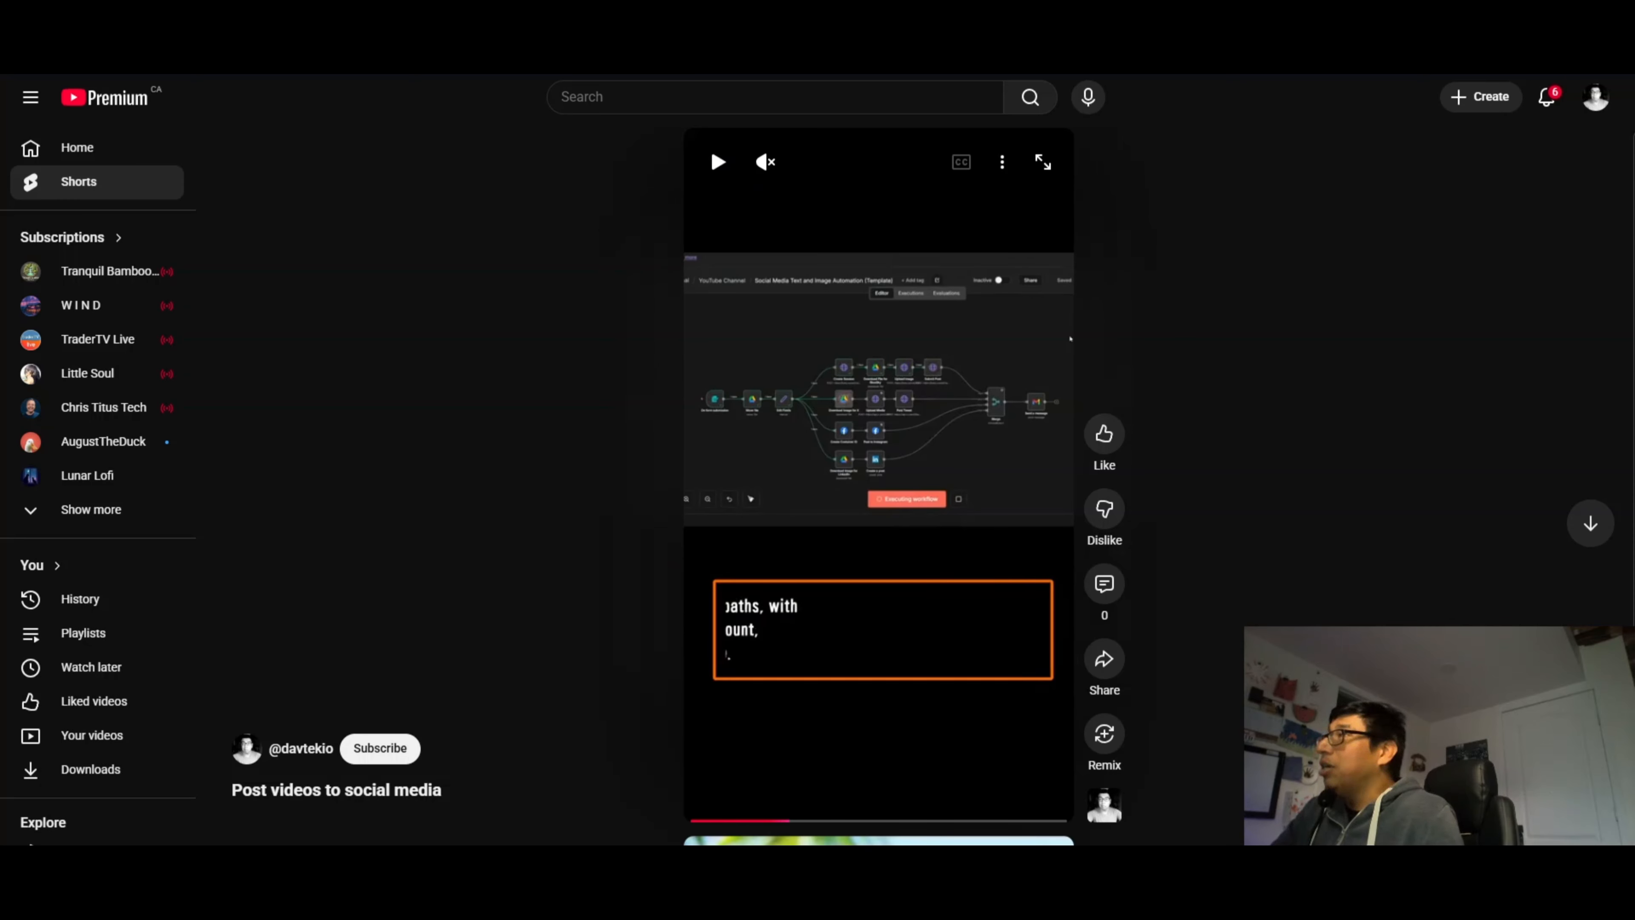
{"action": "key", "text": "ctrl+Tab"}
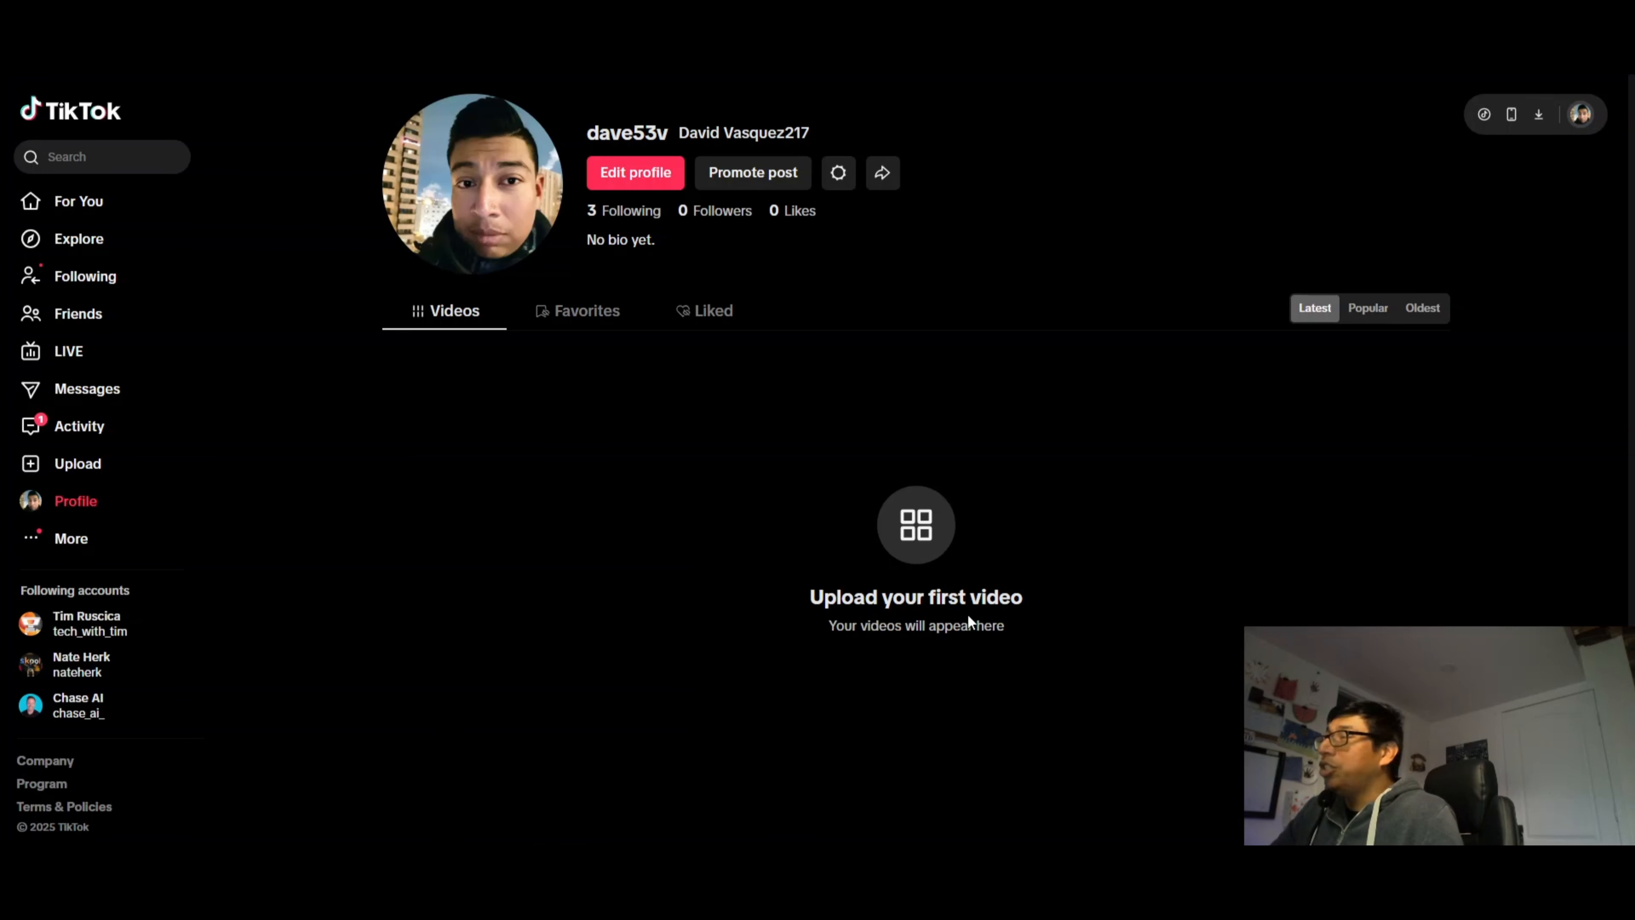
{"action": "key", "text": "F5"}
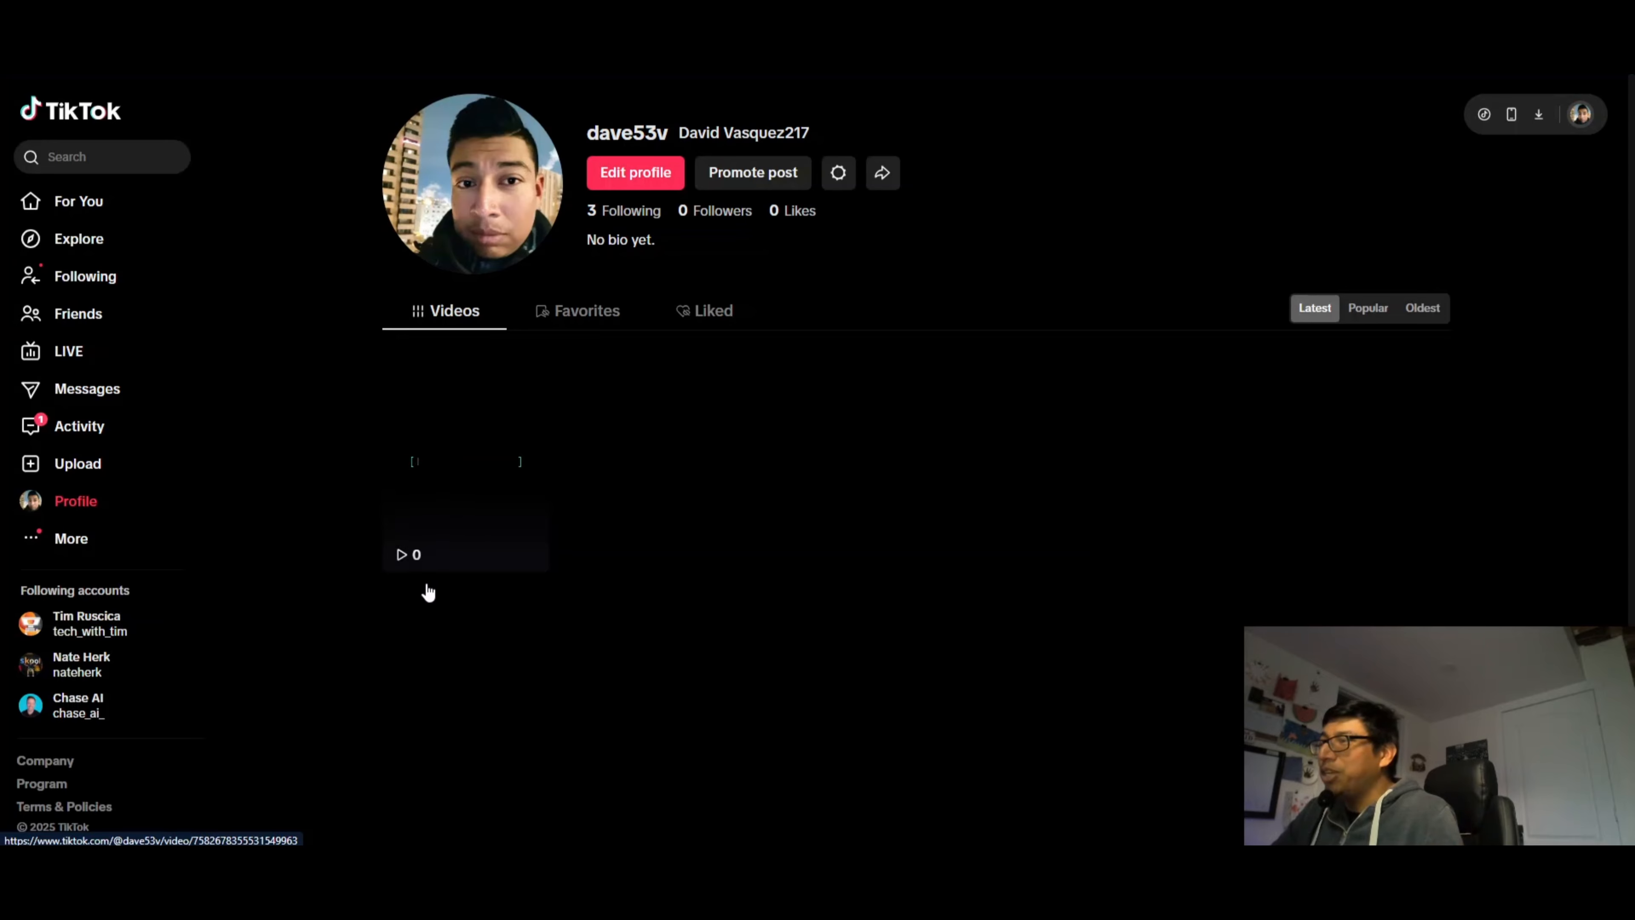
{"action": "left_click", "coordinate": [448, 567]}
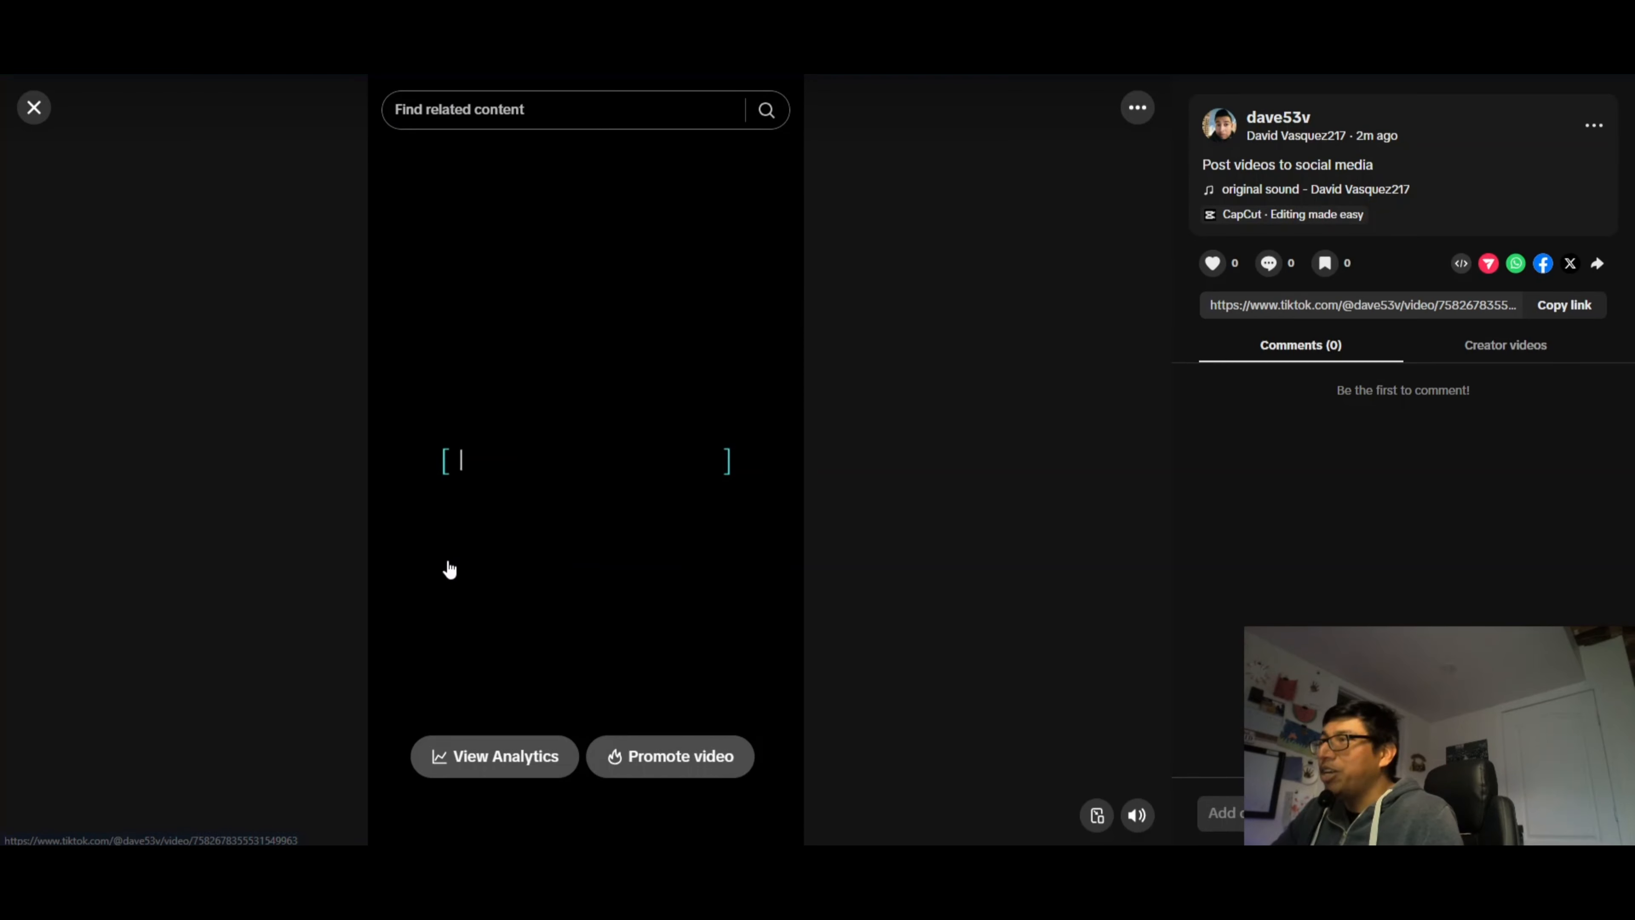
{"action": "left_click", "coordinate": [33, 108]}
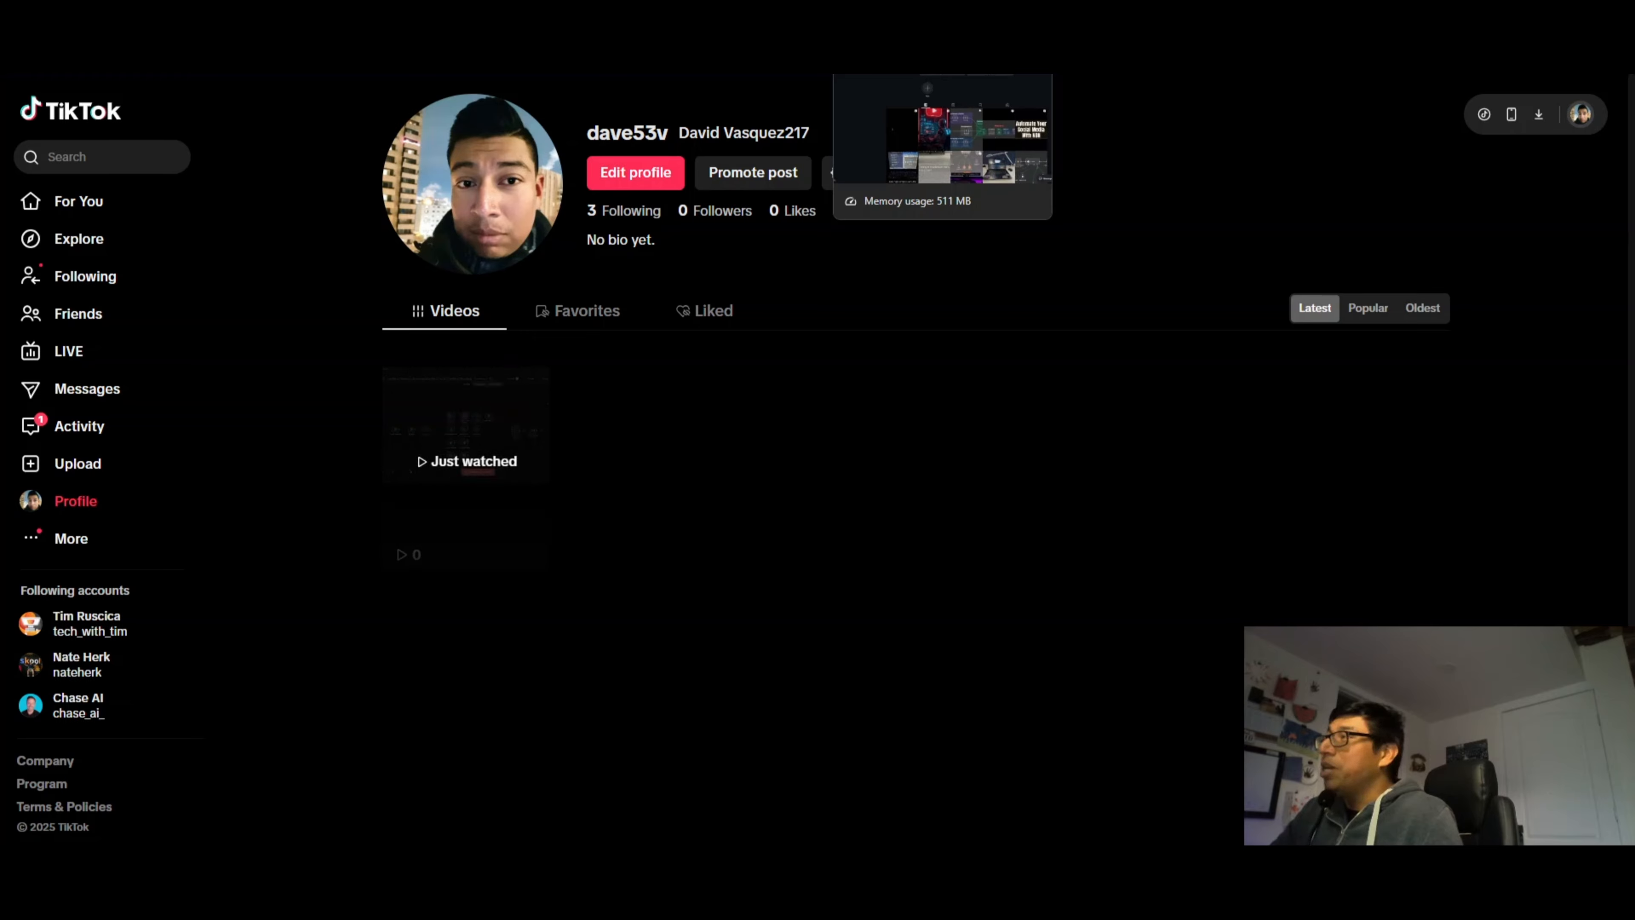
Switch to the Instagram profile, view the first reel in the posts grid and close it
{"action": "left_click", "coordinate": [892, 17]}
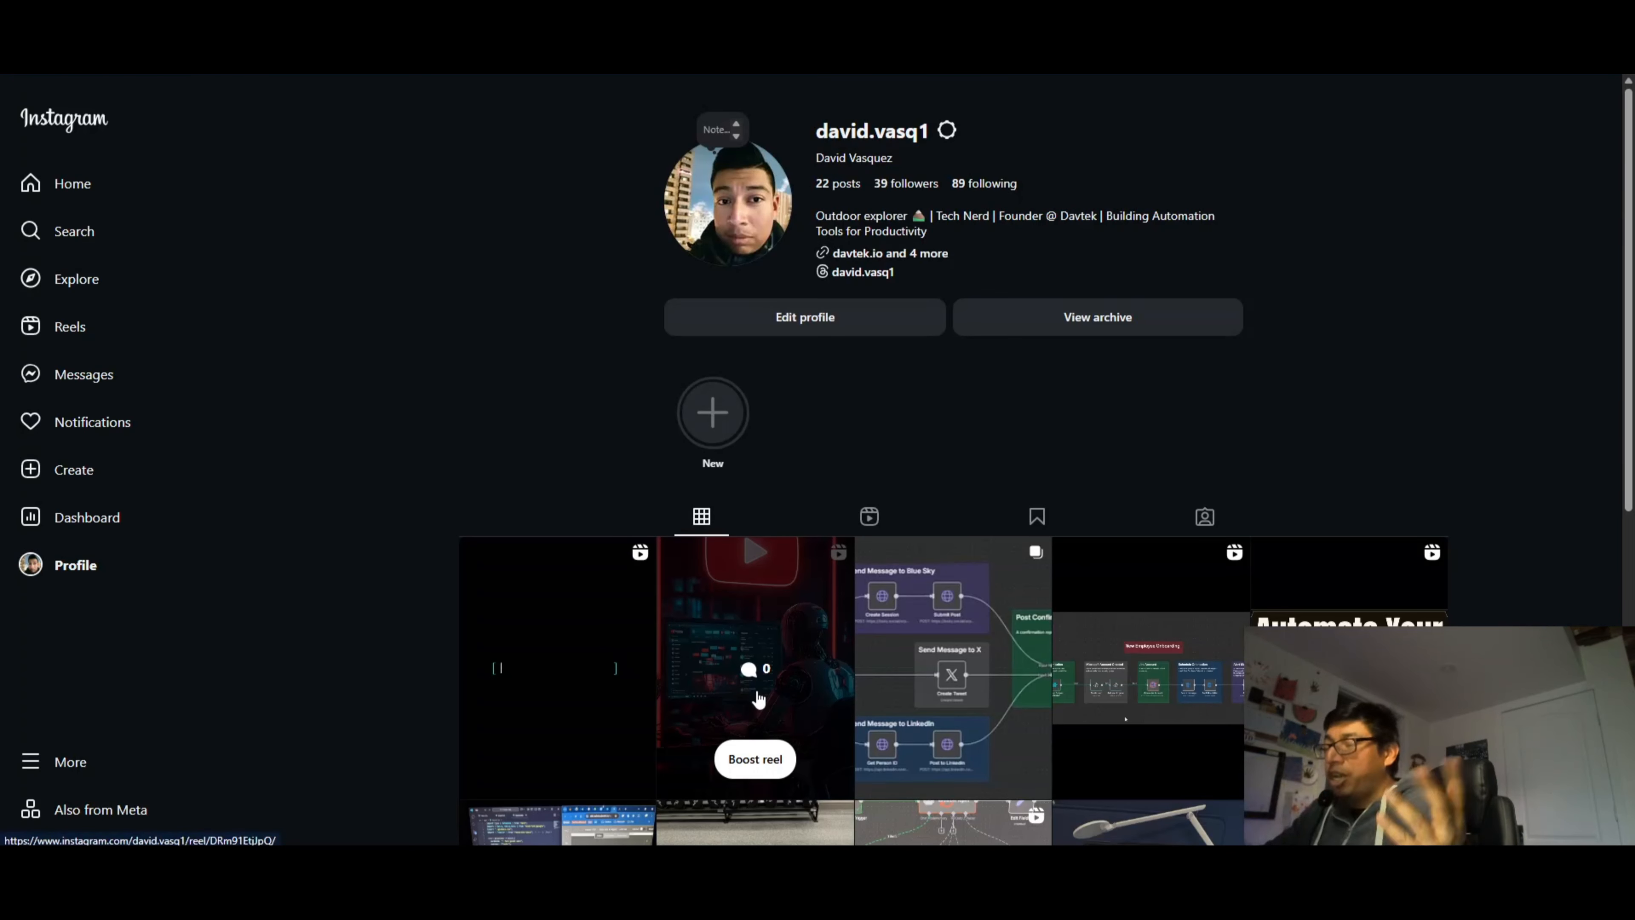
{"action": "left_click", "coordinate": [576, 627]}
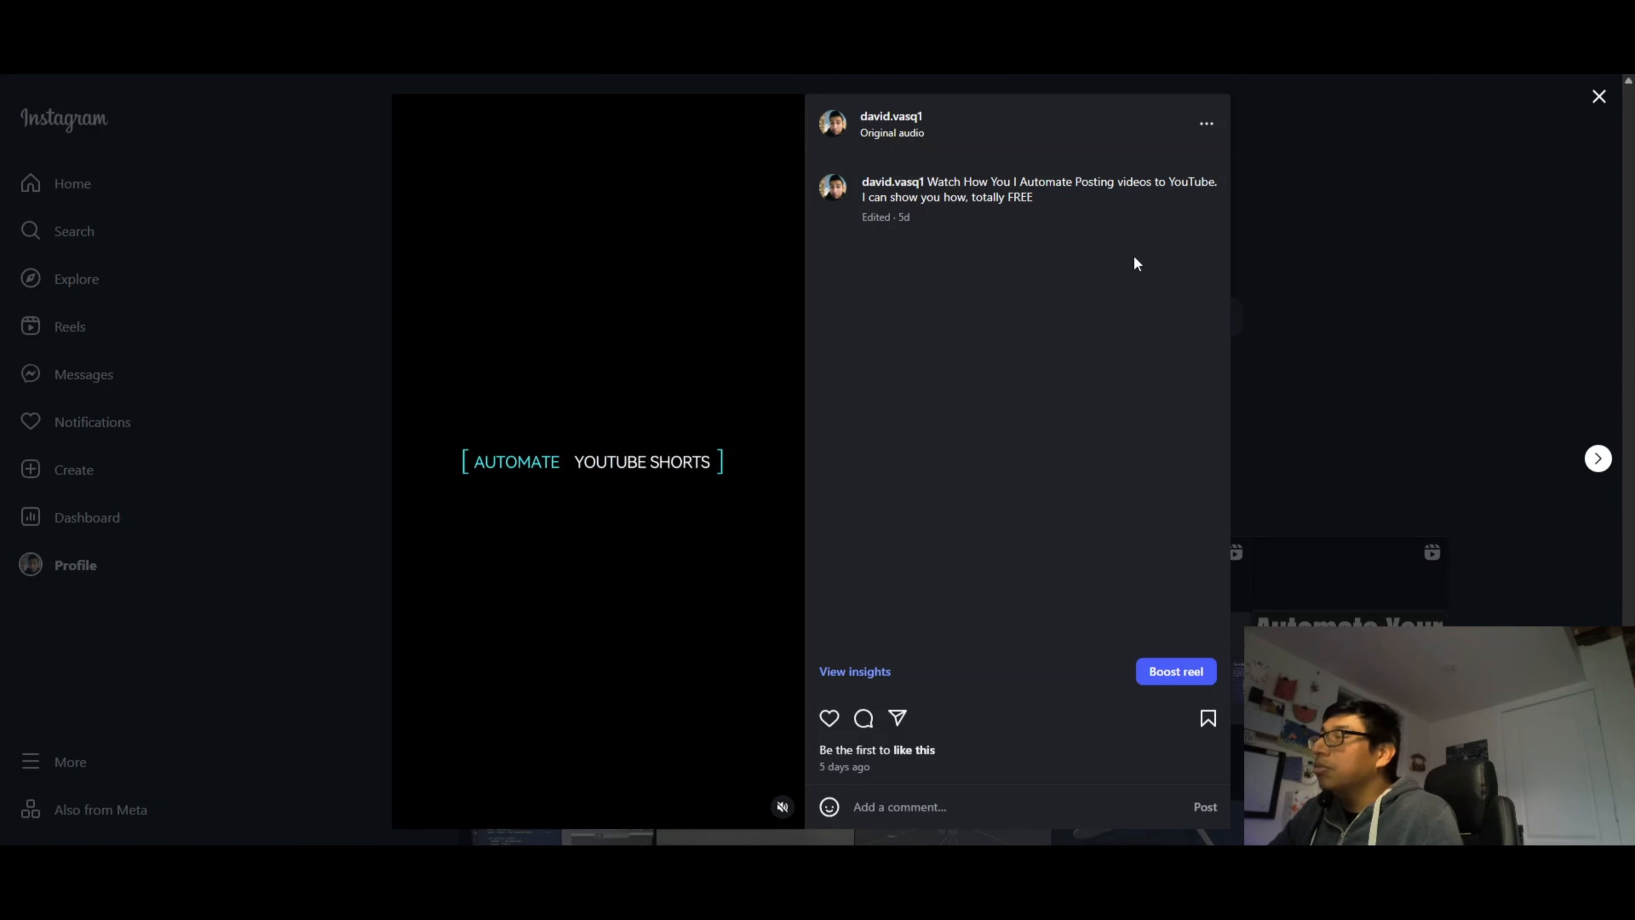
{"action": "left_click", "coordinate": [1592, 103]}
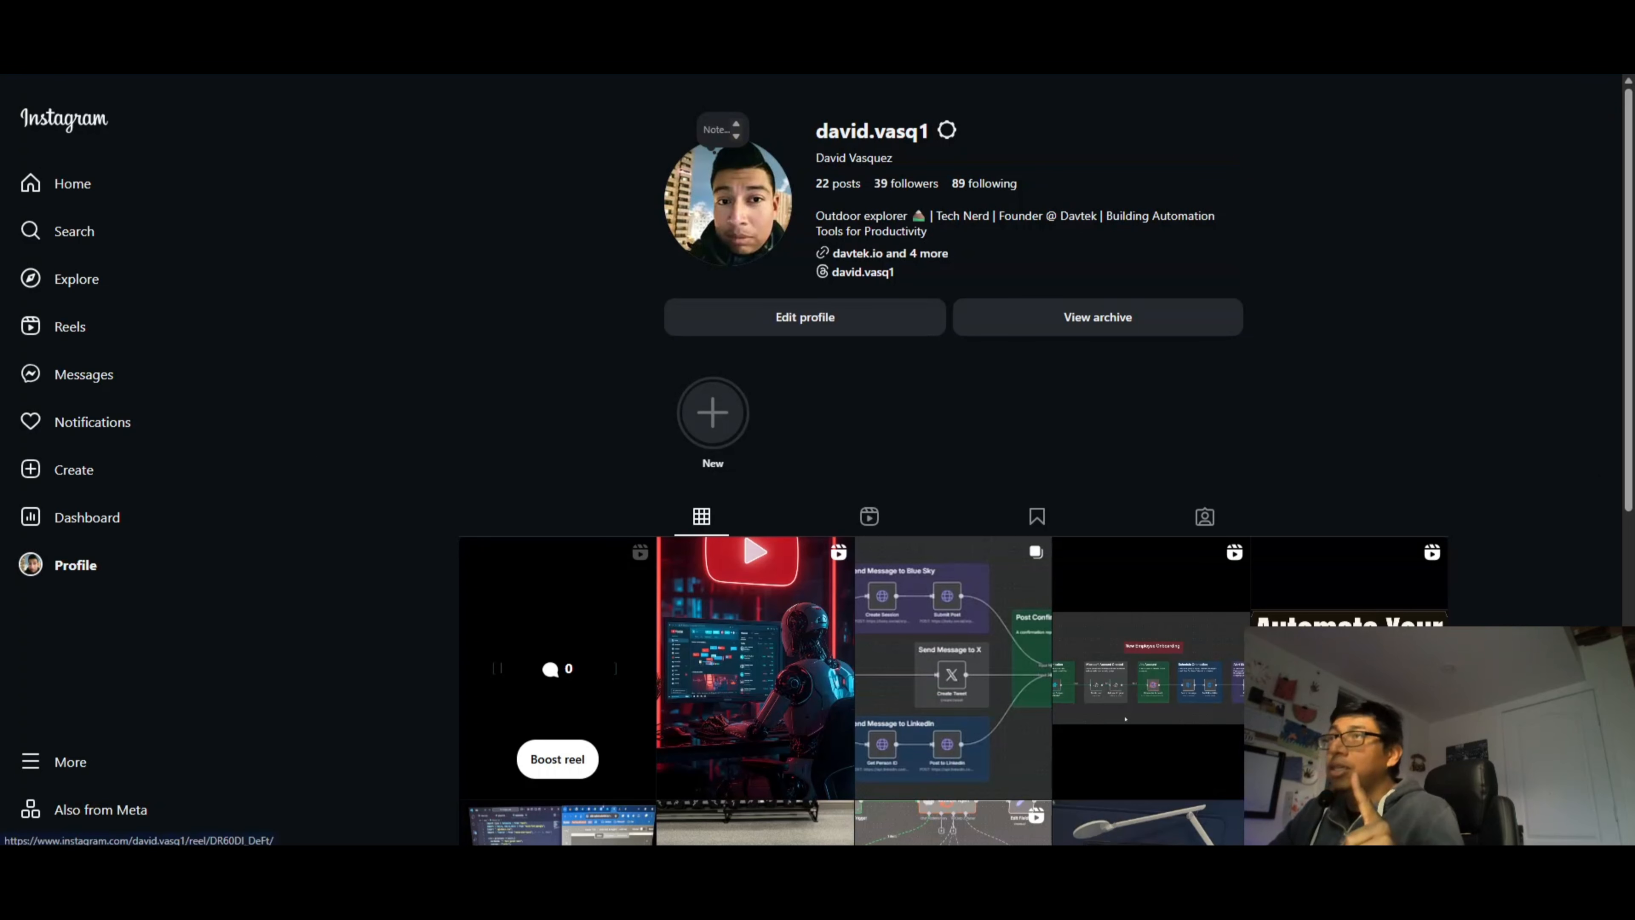
Refresh the Instagram profile's reels, open the newest reel and highlight its caption
{"action": "left_click", "coordinate": [869, 516]}
{"action": "key", "text": "F5"}
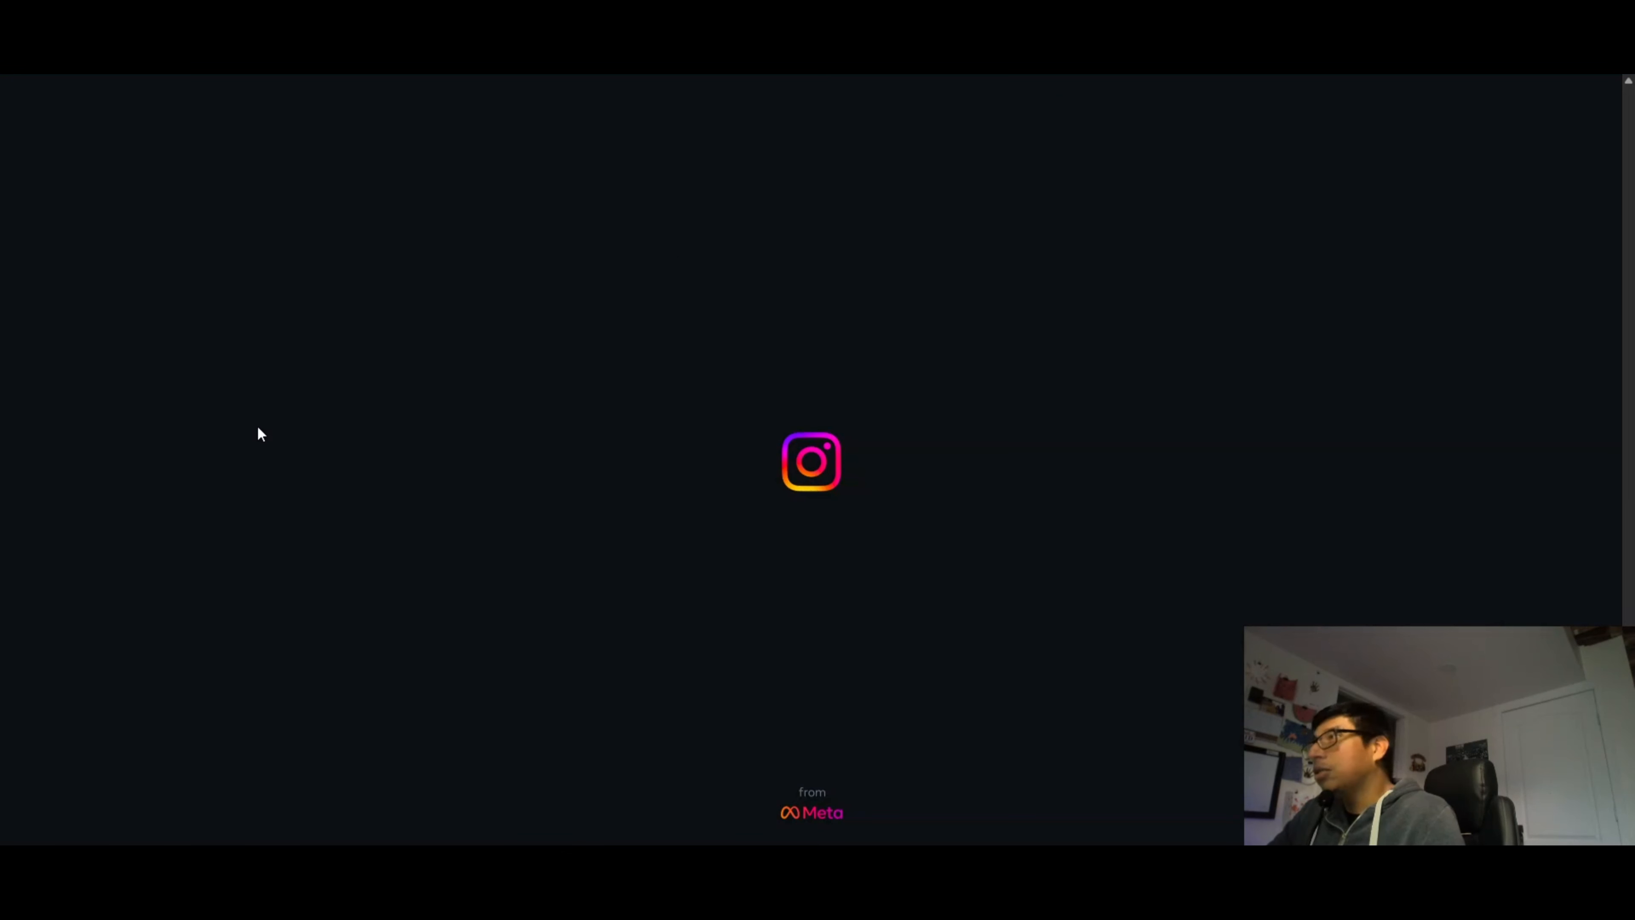
{"action": "scroll", "coordinate": [532, 592], "scroll_direction": "down", "scroll_amount": 2}
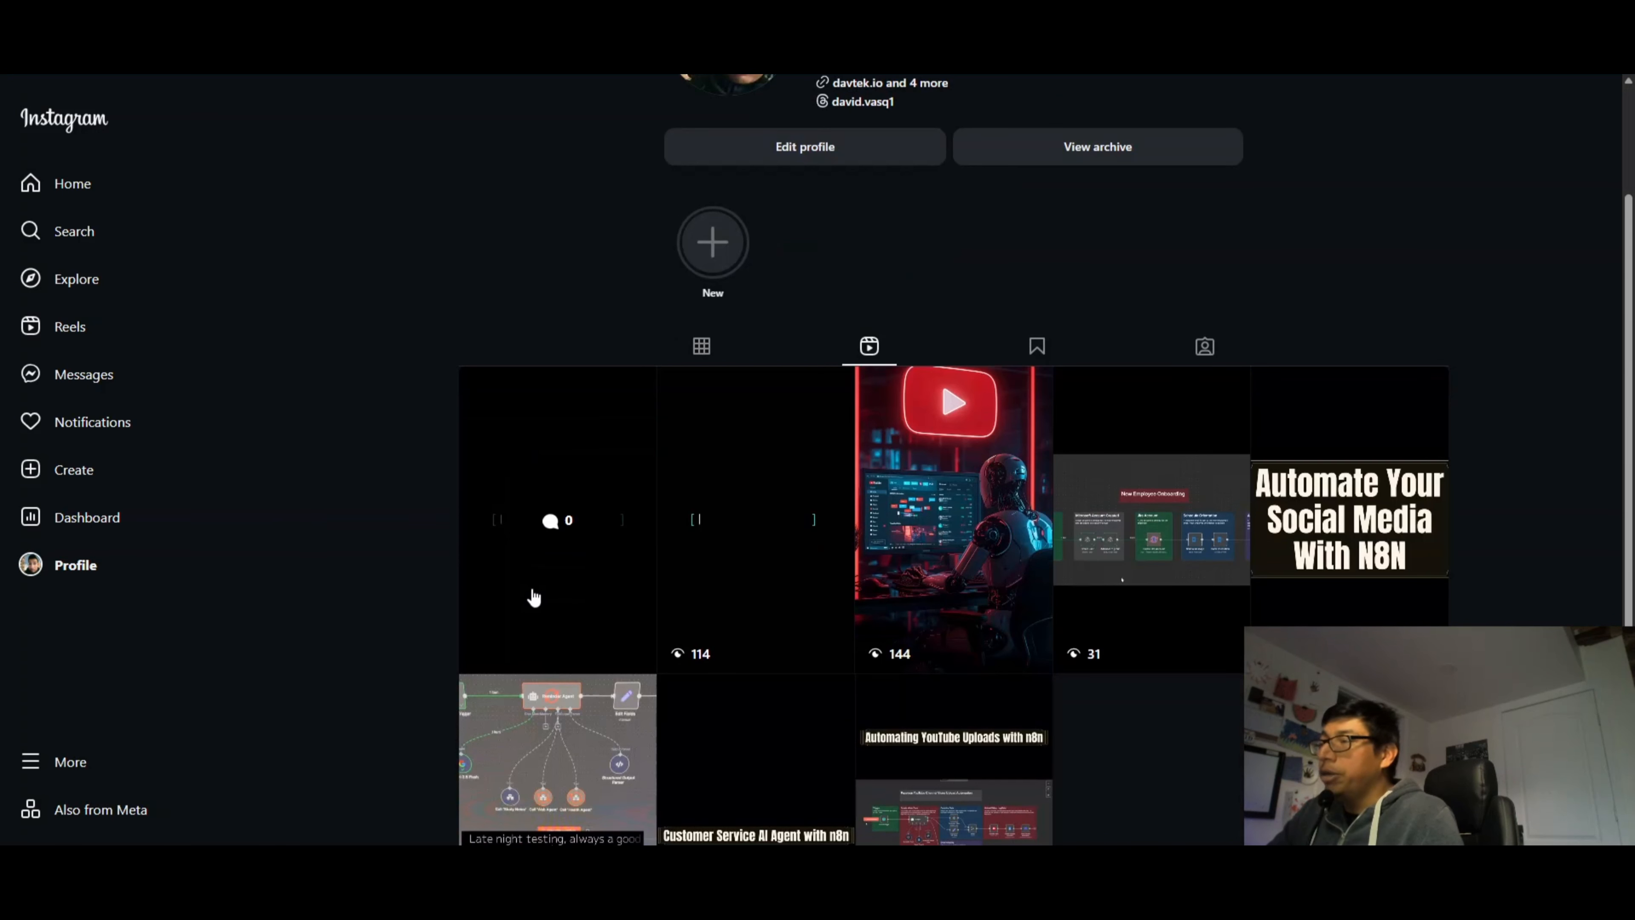
{"action": "left_click", "coordinate": [541, 429]}
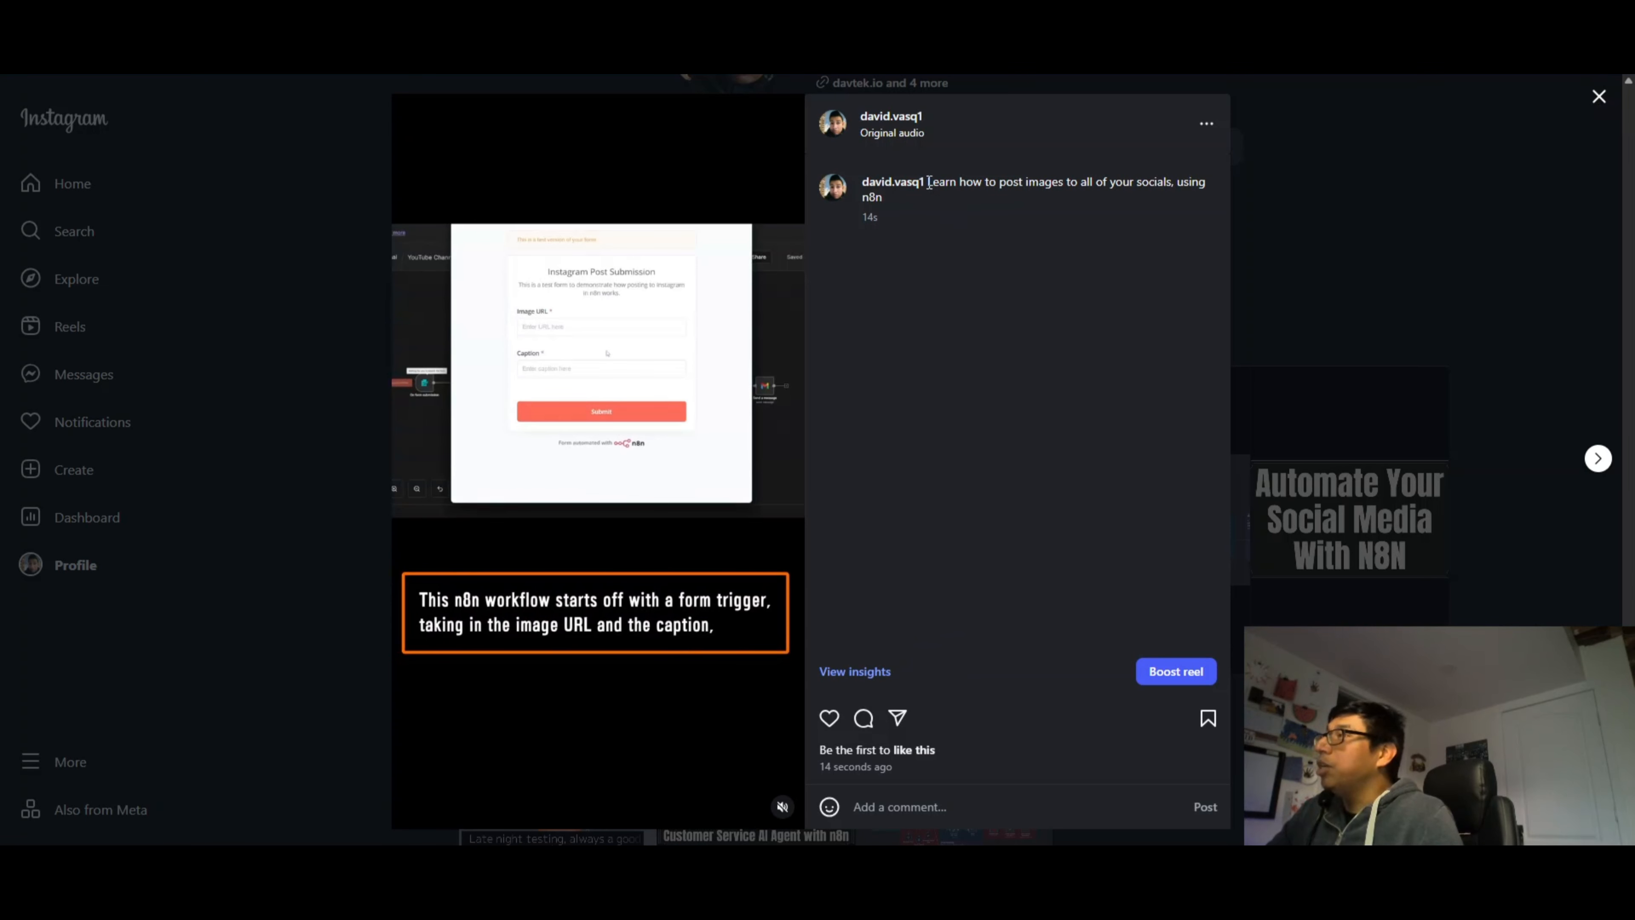
{"action": "left_click_drag", "start_coordinate": [927, 183], "coordinate": [1207, 225]}
{"action": "left_click", "coordinate": [1115, 239]}
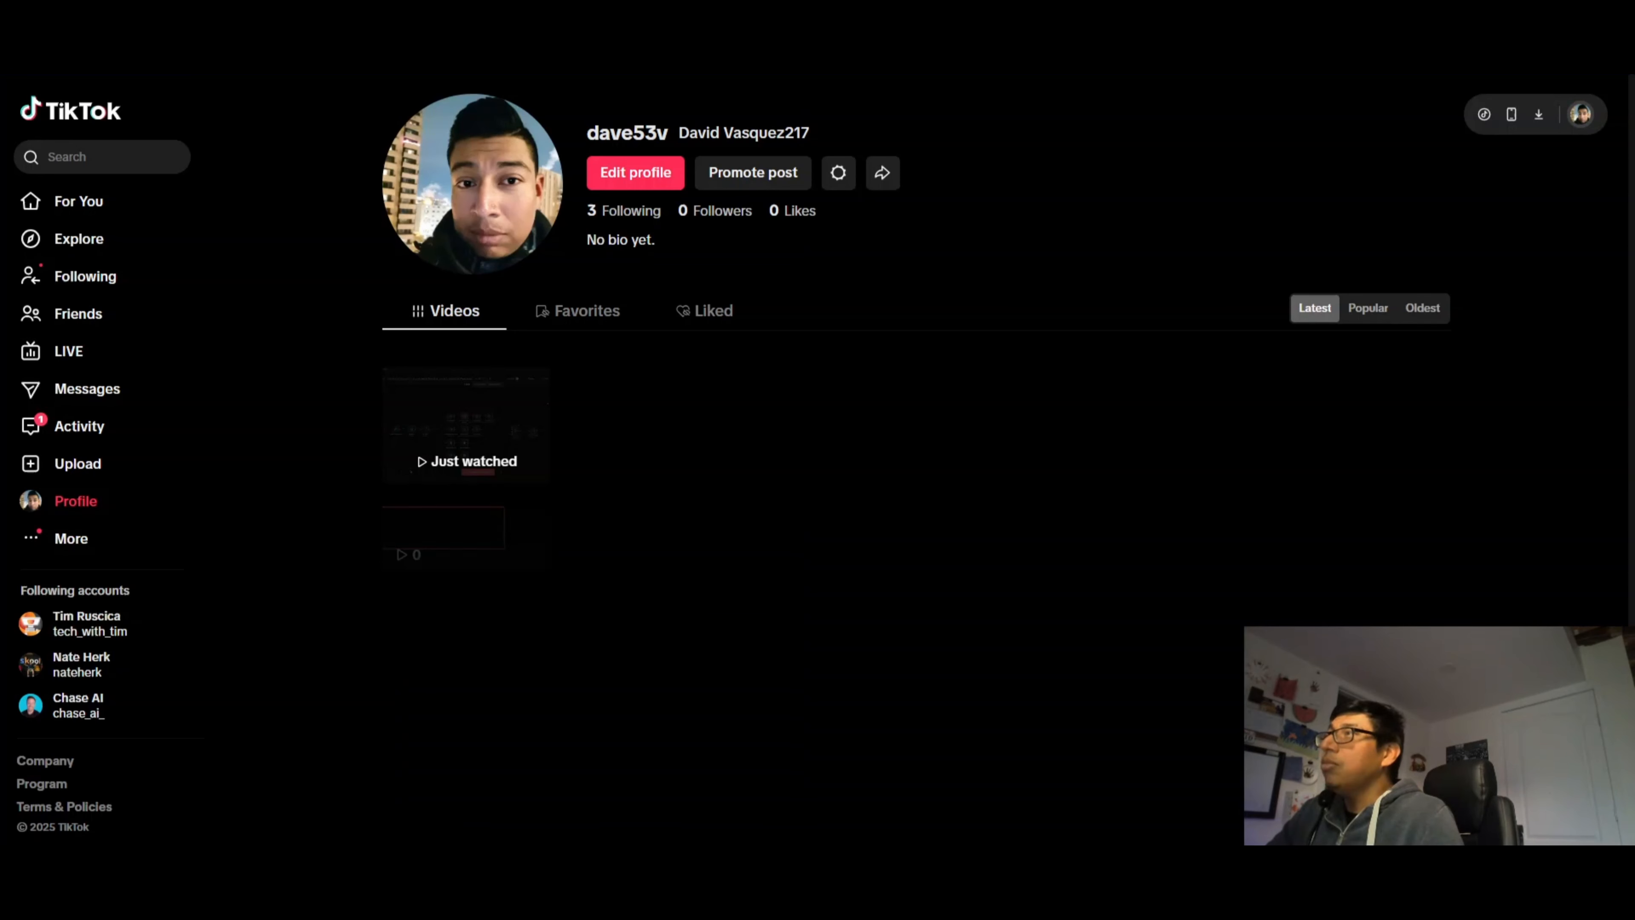
Reopen the new TikTok video to read its caption, then select the Title cell B2 in the log sheet for comparison
{"action": "left_click", "coordinate": [458, 442]}
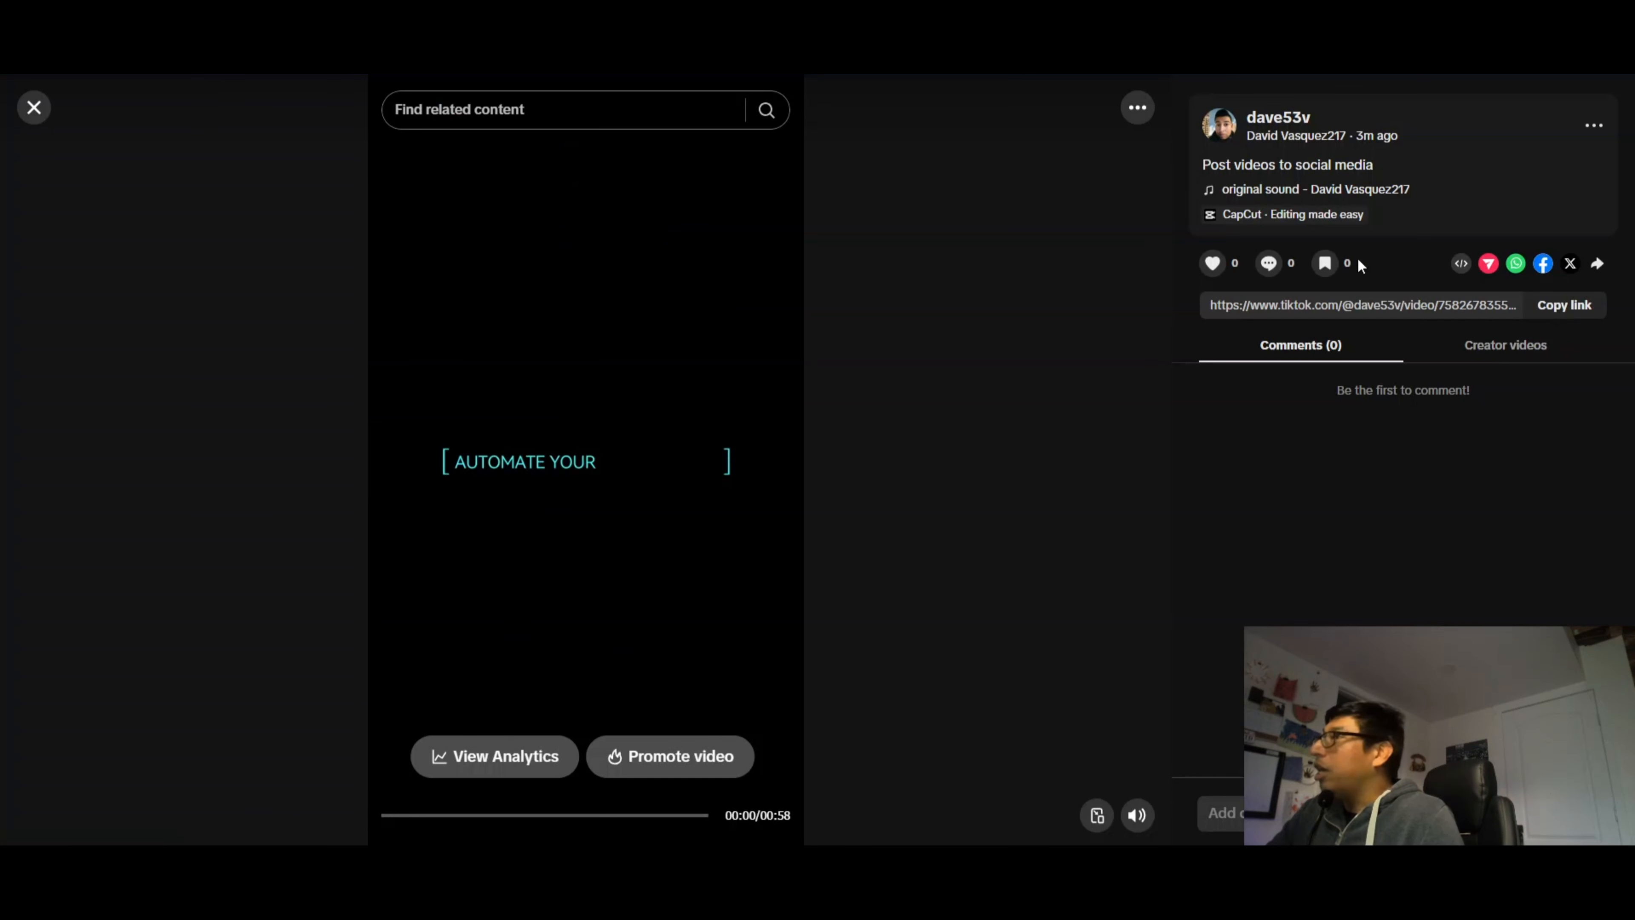
{"action": "left_click", "coordinate": [631, 515]}
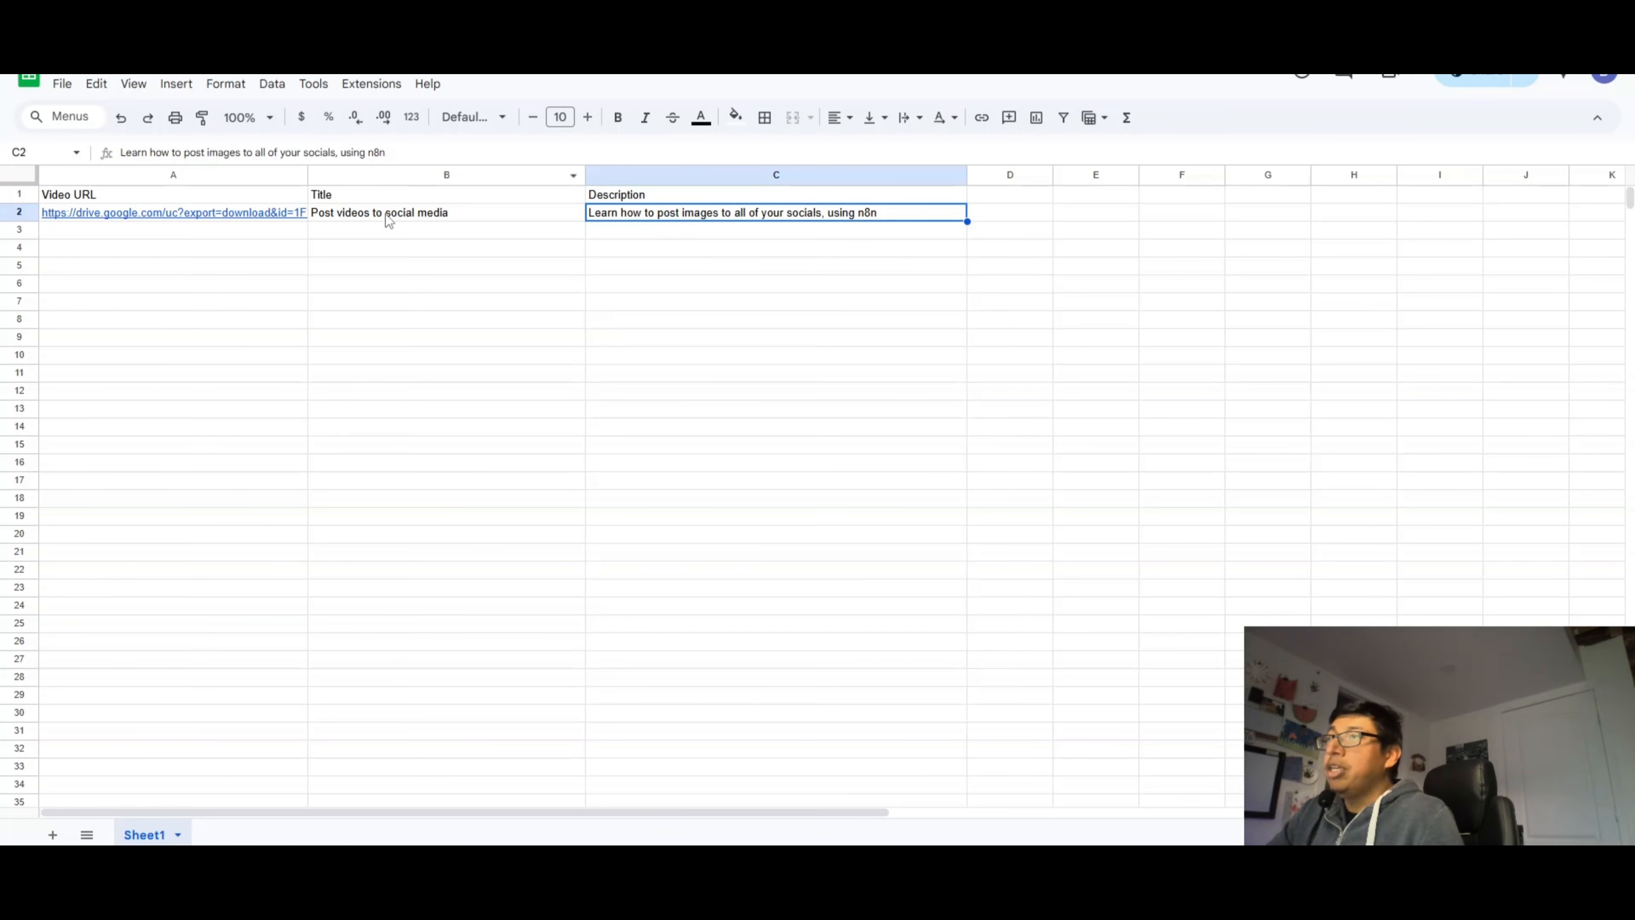
{"action": "left_click", "coordinate": [386, 216]}
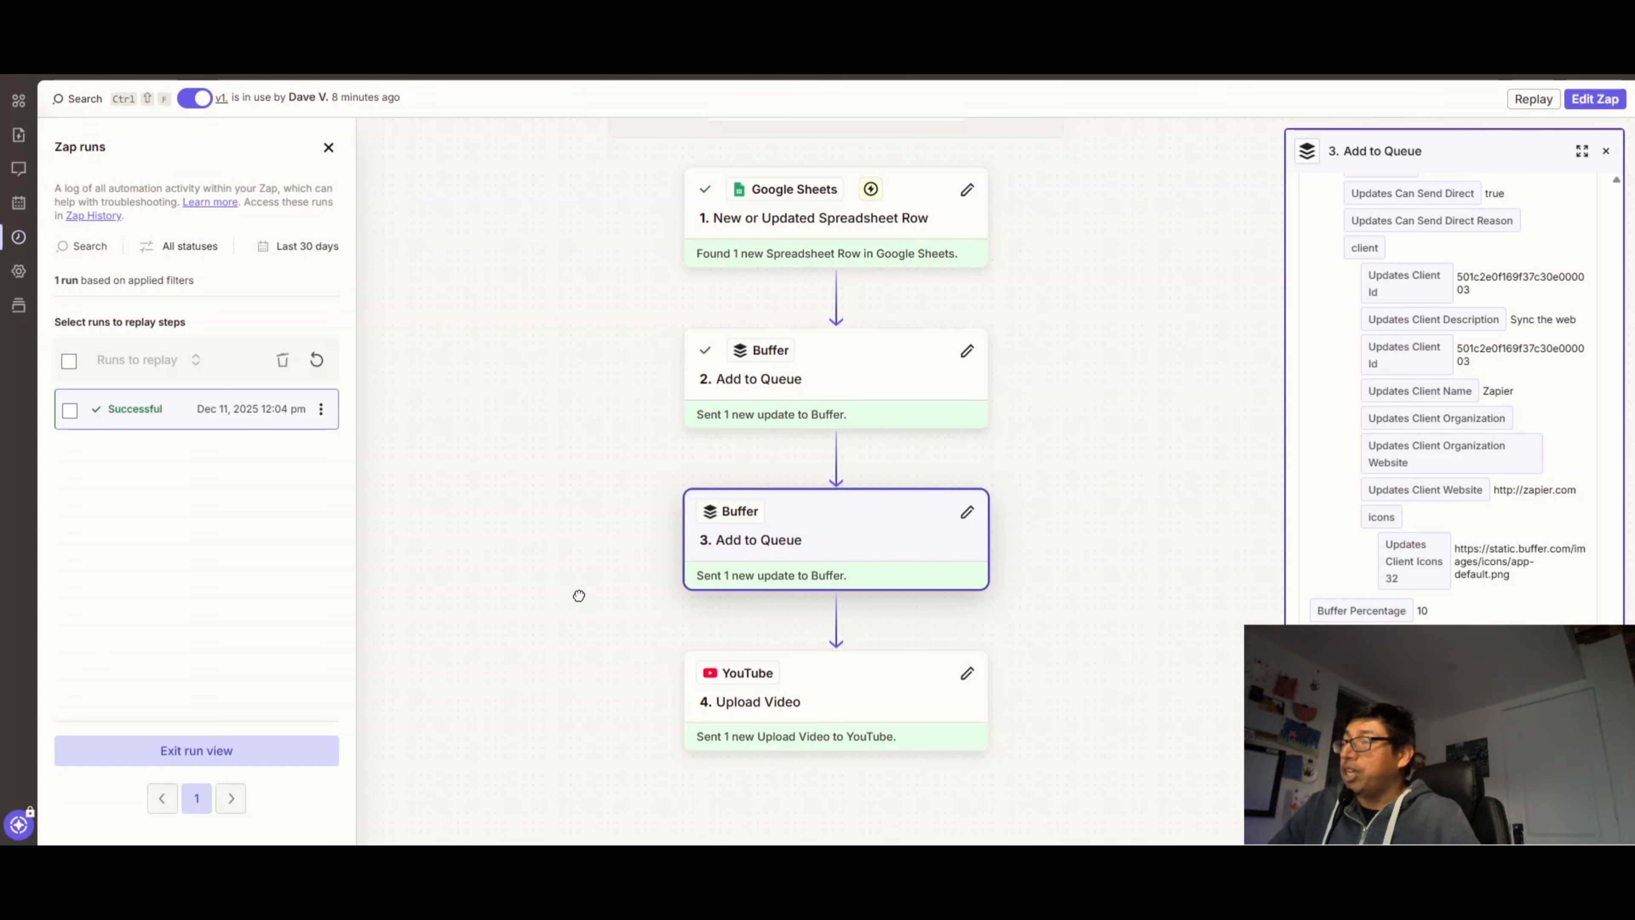
Compare the steps of the Zap's run with the logged video row in the Google Sheet, switching between the two
{"action": "scroll", "coordinate": [583, 574], "scroll_direction": "down", "scroll_amount": 1}
{"action": "scroll", "coordinate": [619, 519], "scroll_direction": "up", "scroll_amount": 2}
{"action": "scroll", "coordinate": [619, 519], "scroll_direction": "down", "scroll_amount": 1}
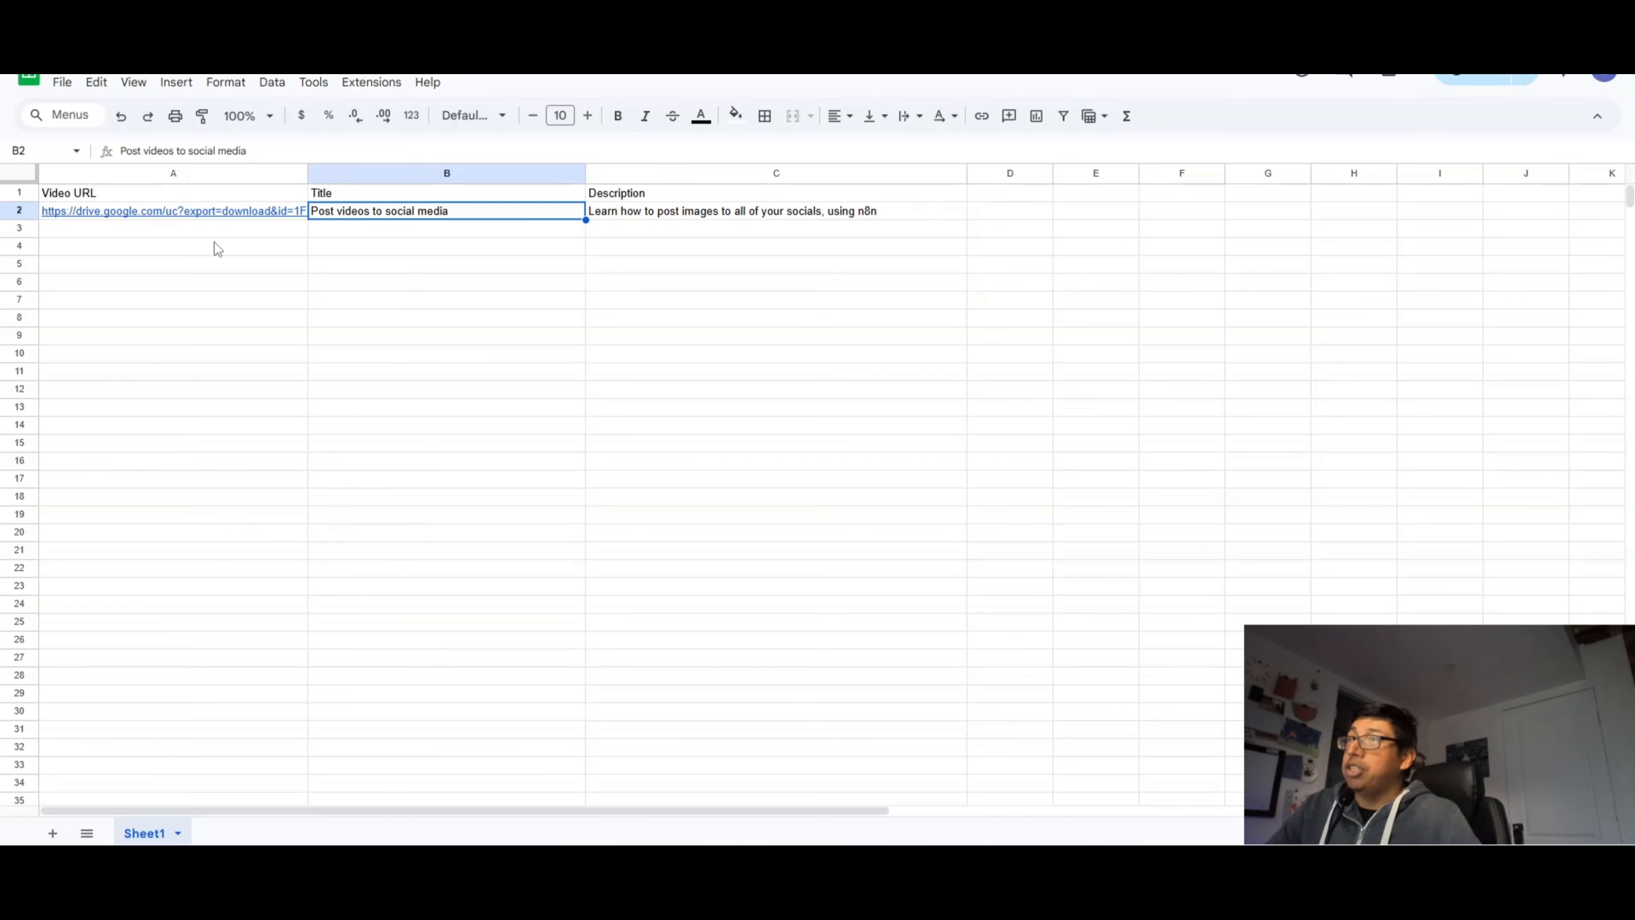
{"action": "mouse_move", "coordinate": [206, 217]}
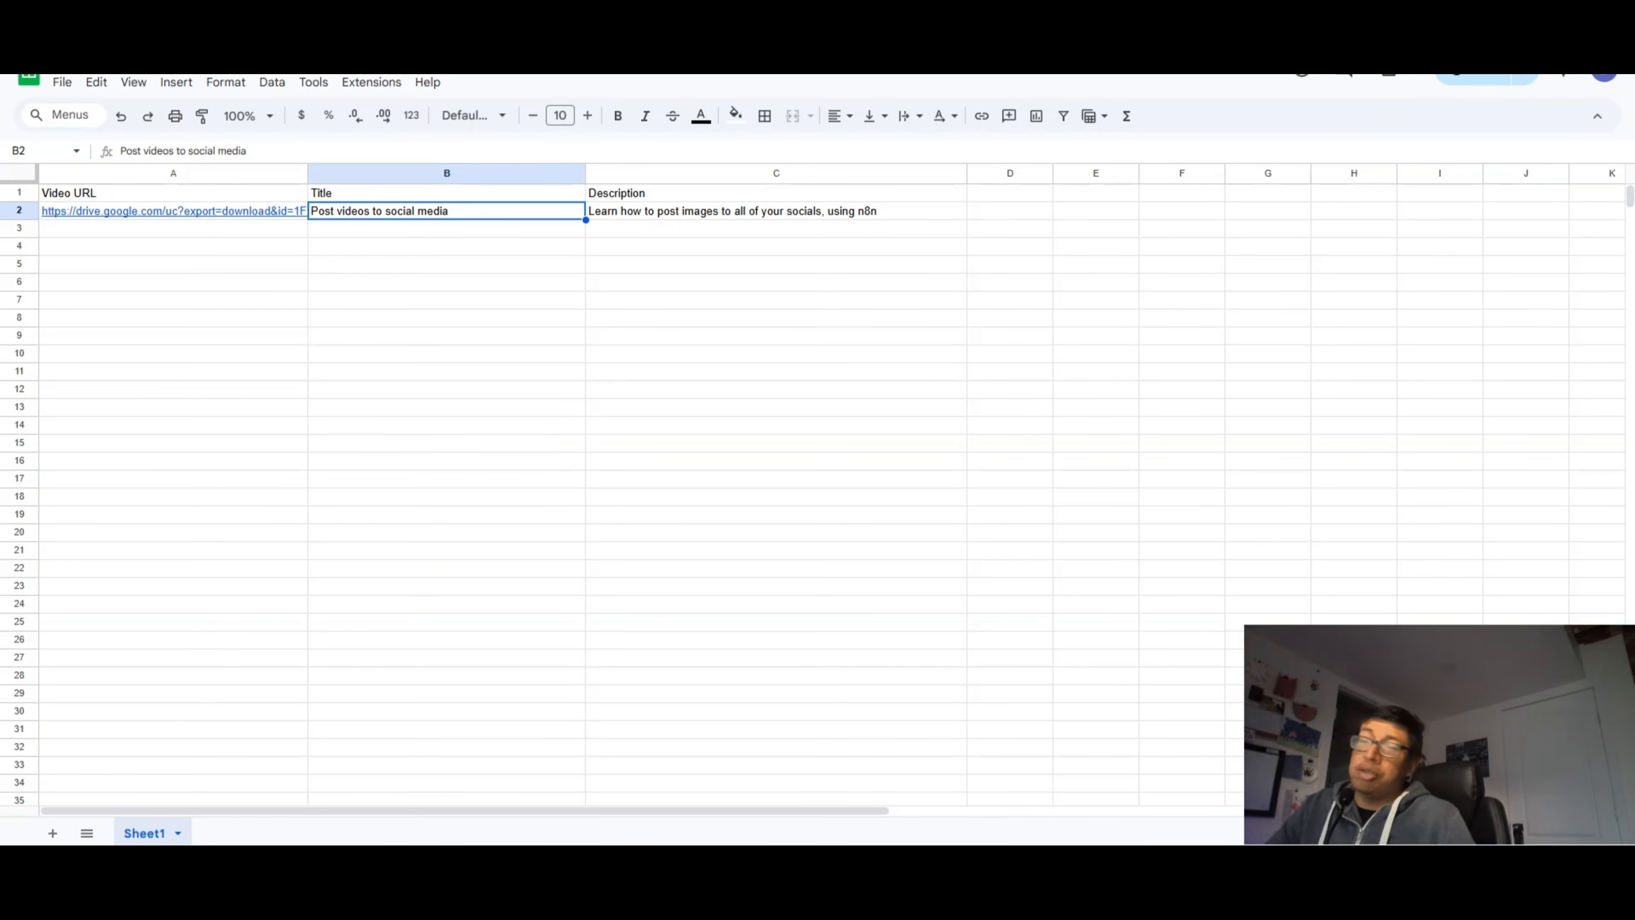
{"action": "left_click", "coordinate": [477, 72]}
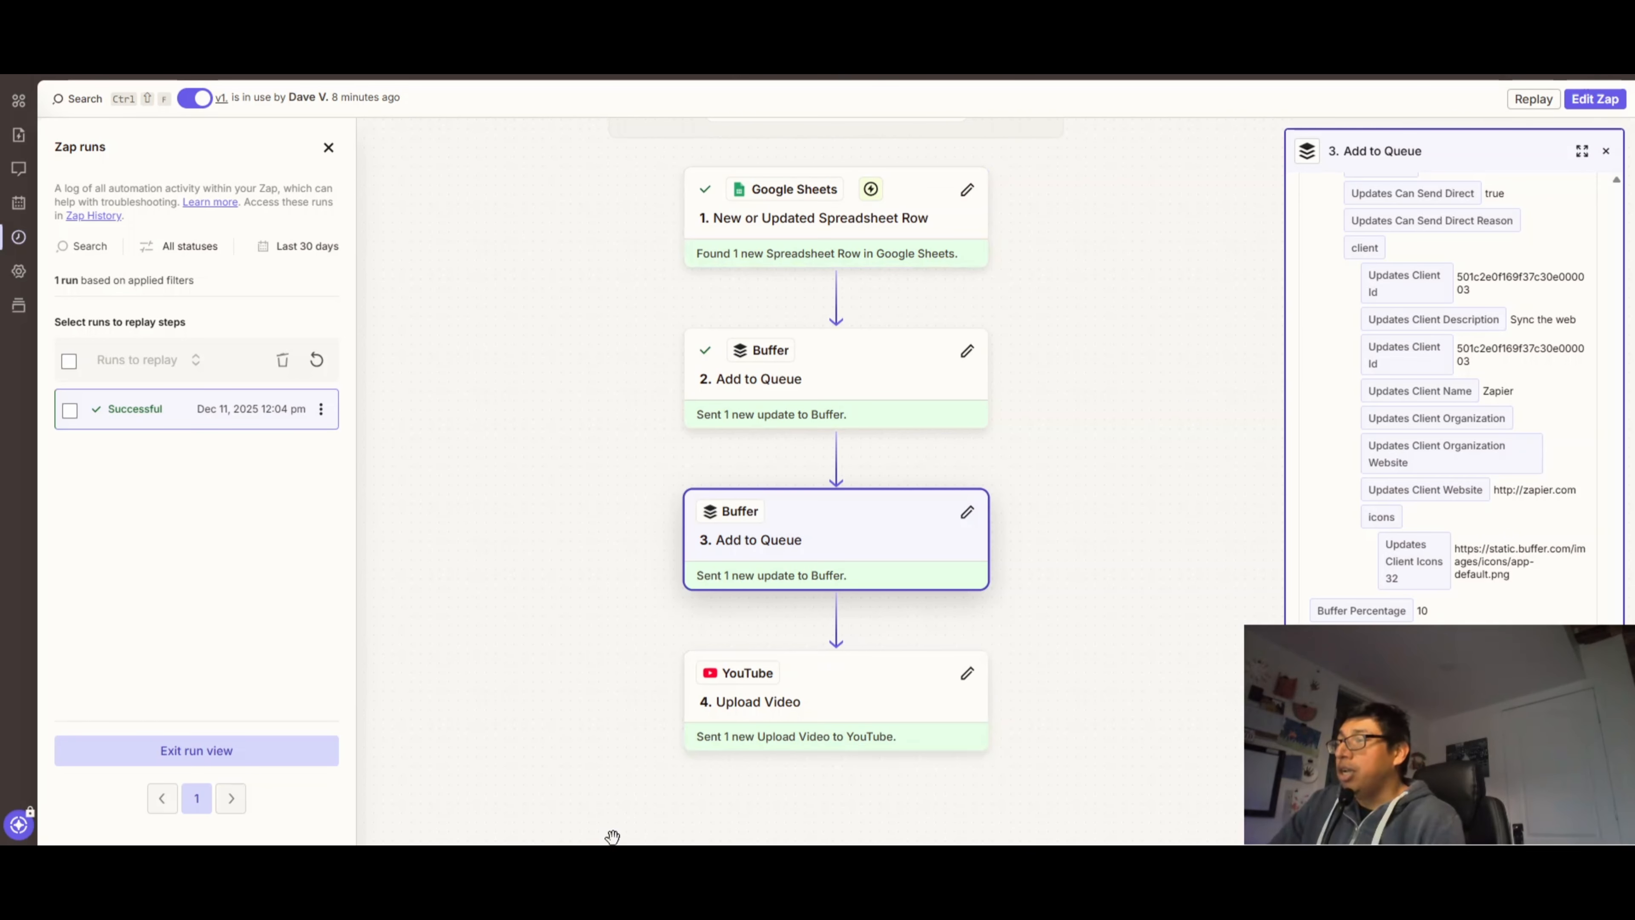
{"action": "mouse_move", "coordinate": [556, 859]}
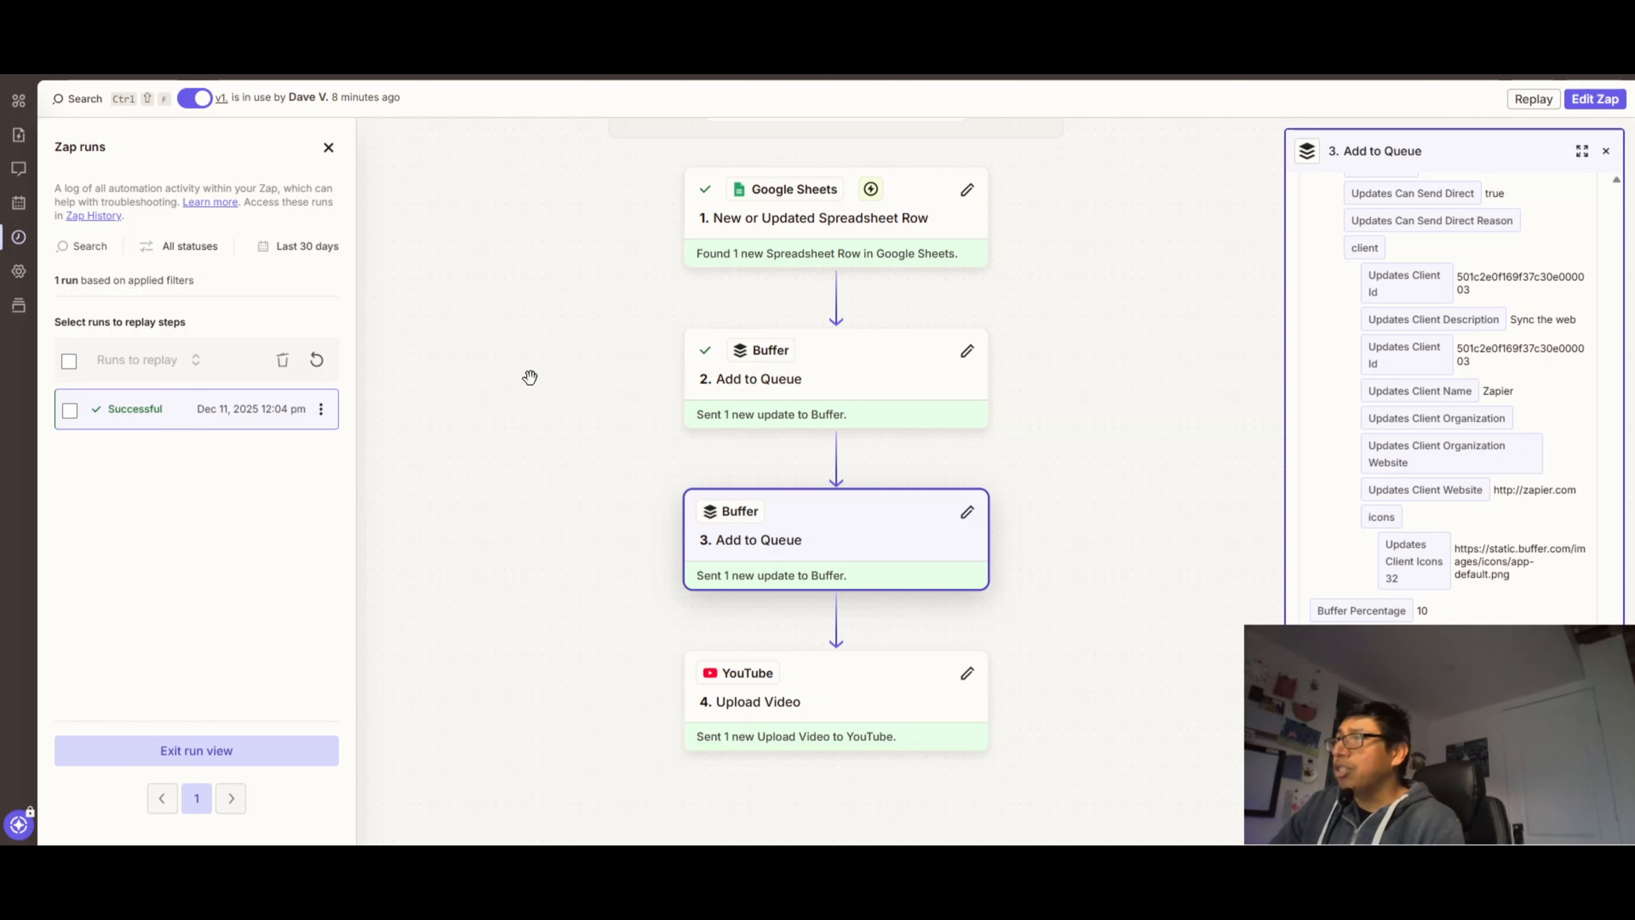
{"action": "scroll", "coordinate": [541, 367], "scroll_direction": "up", "scroll_amount": 1}
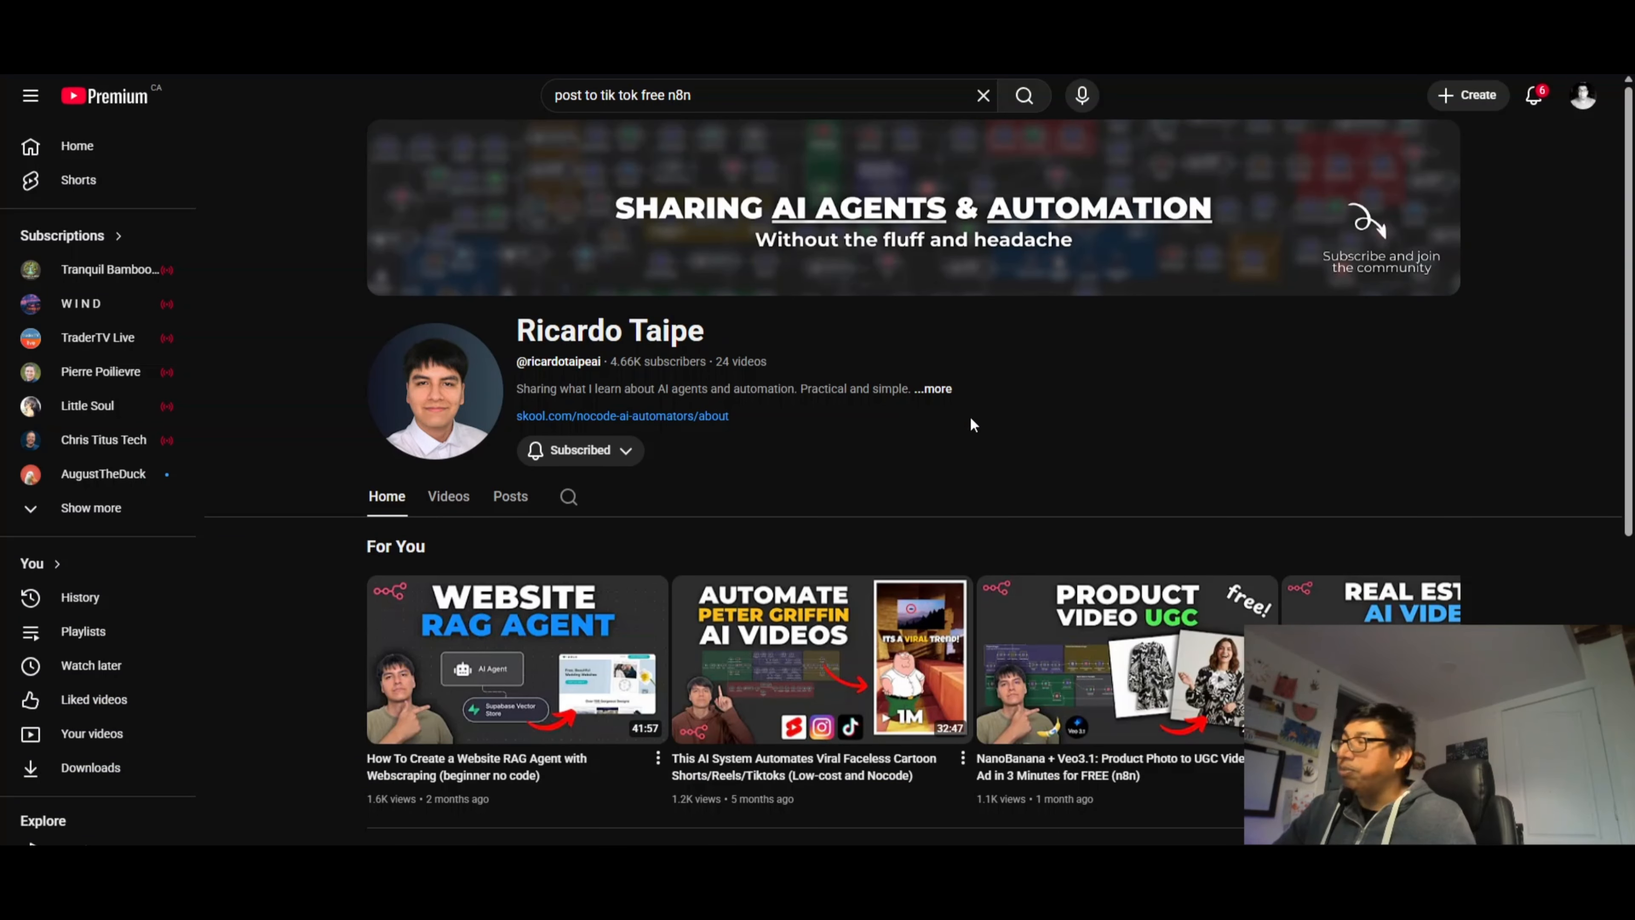
Look over the AI agents and automation creator's YouTube channel page, then switch to n8n
{"action": "scroll", "coordinate": [989, 406], "scroll_direction": "down", "scroll_amount": 1}
{"action": "scroll", "coordinate": [1016, 373], "scroll_direction": "up", "scroll_amount": 1}
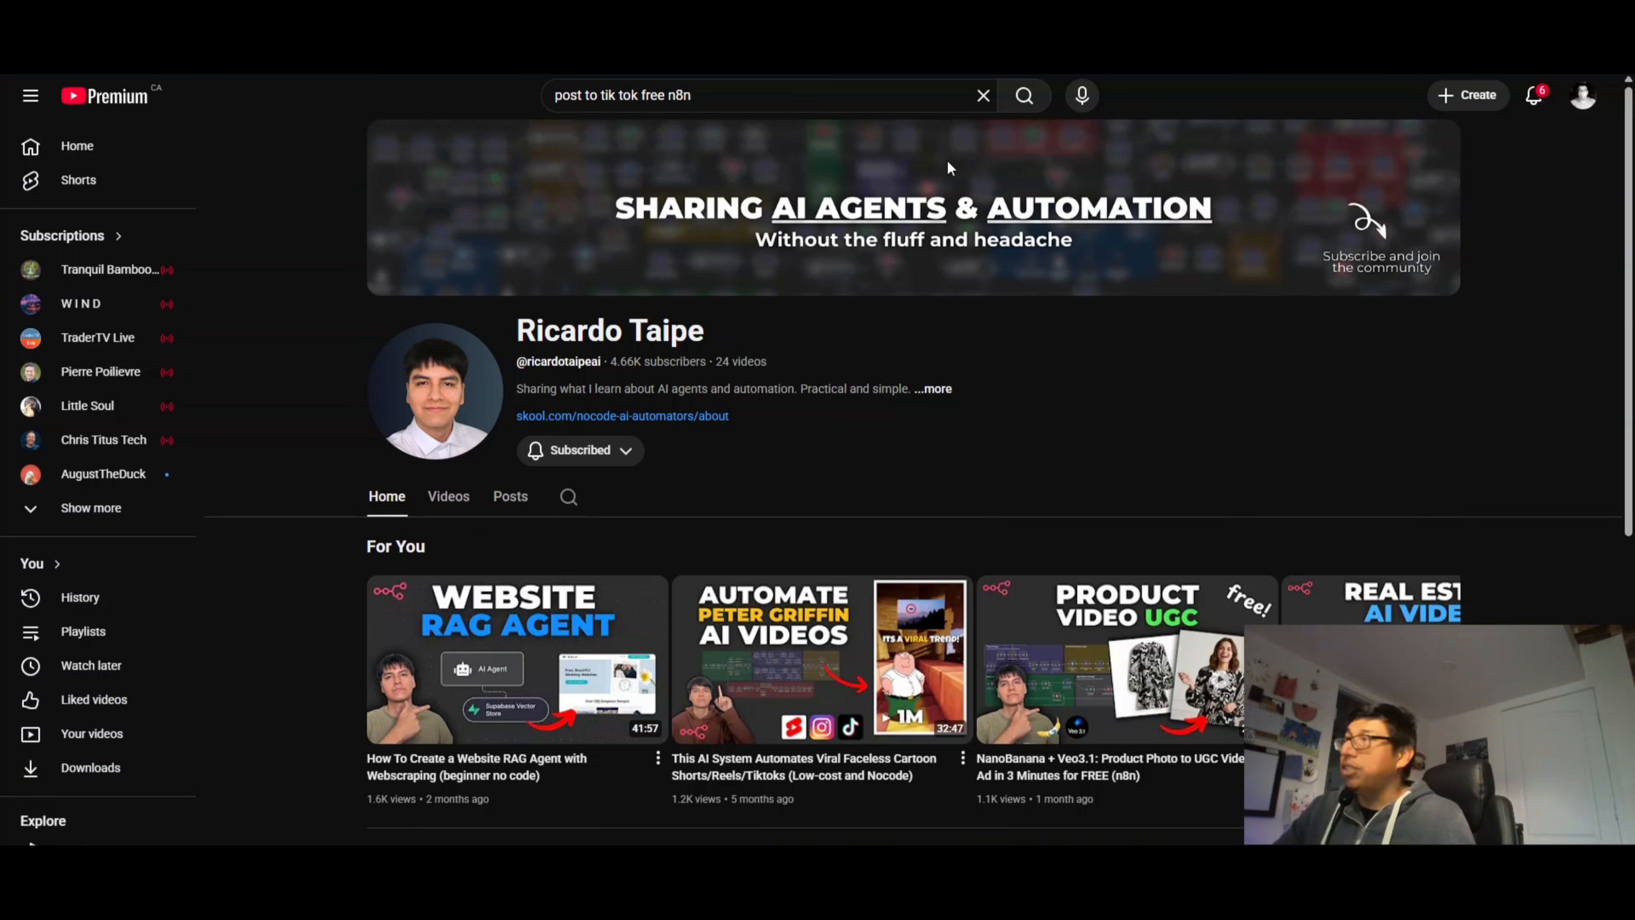
{"action": "mouse_move", "coordinate": [309, 62]}
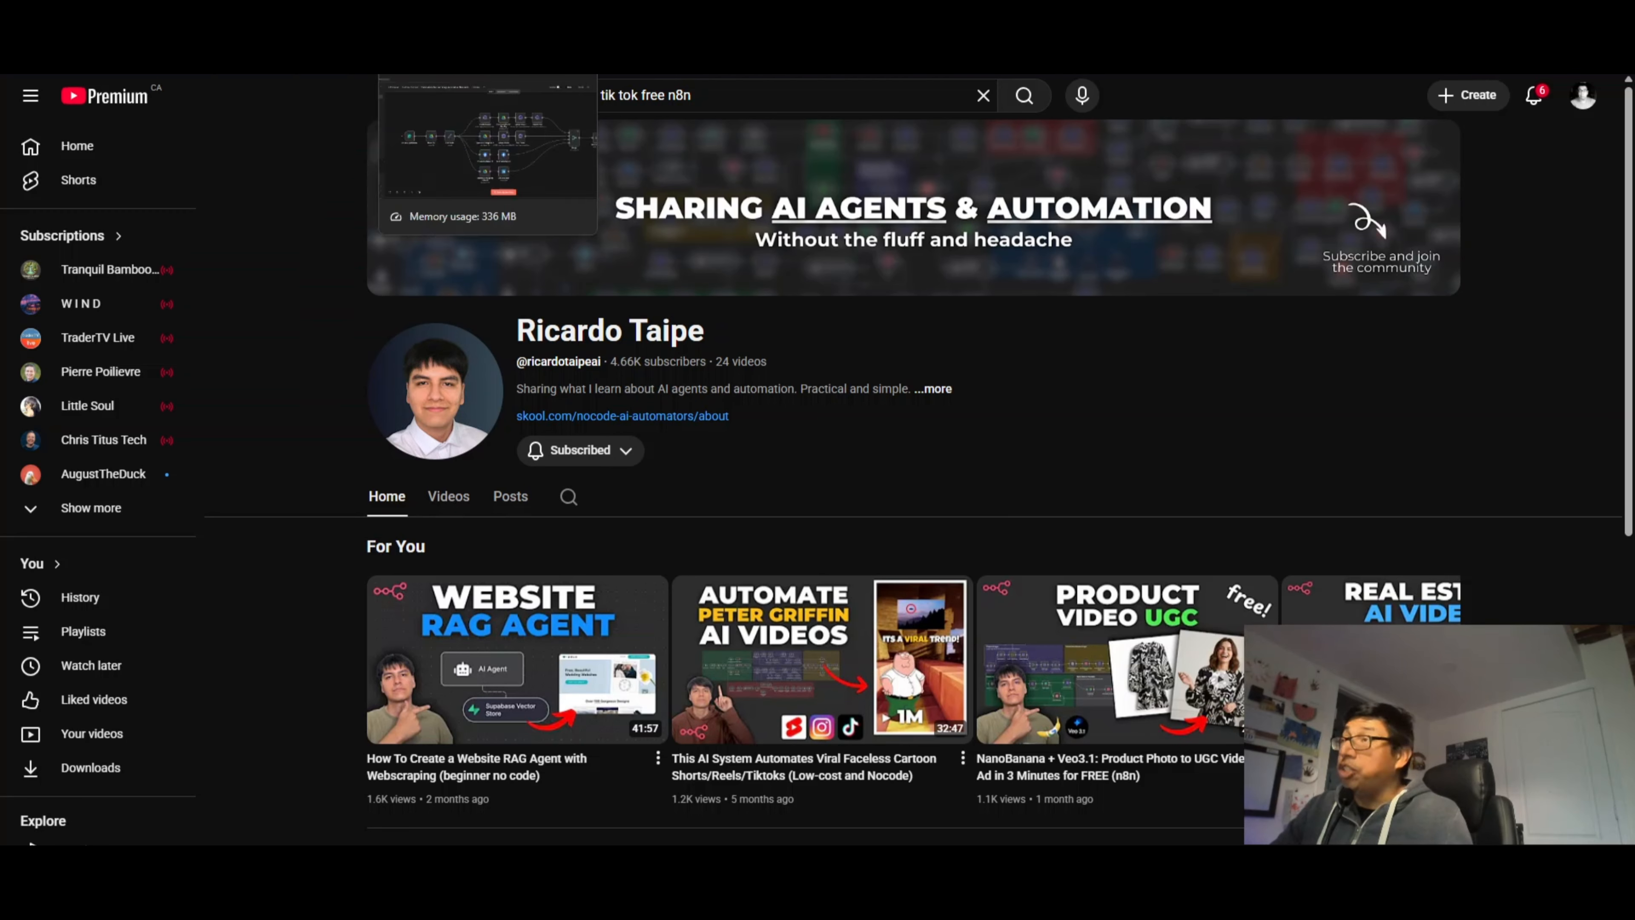
{"action": "left_click", "coordinate": [309, 62]}
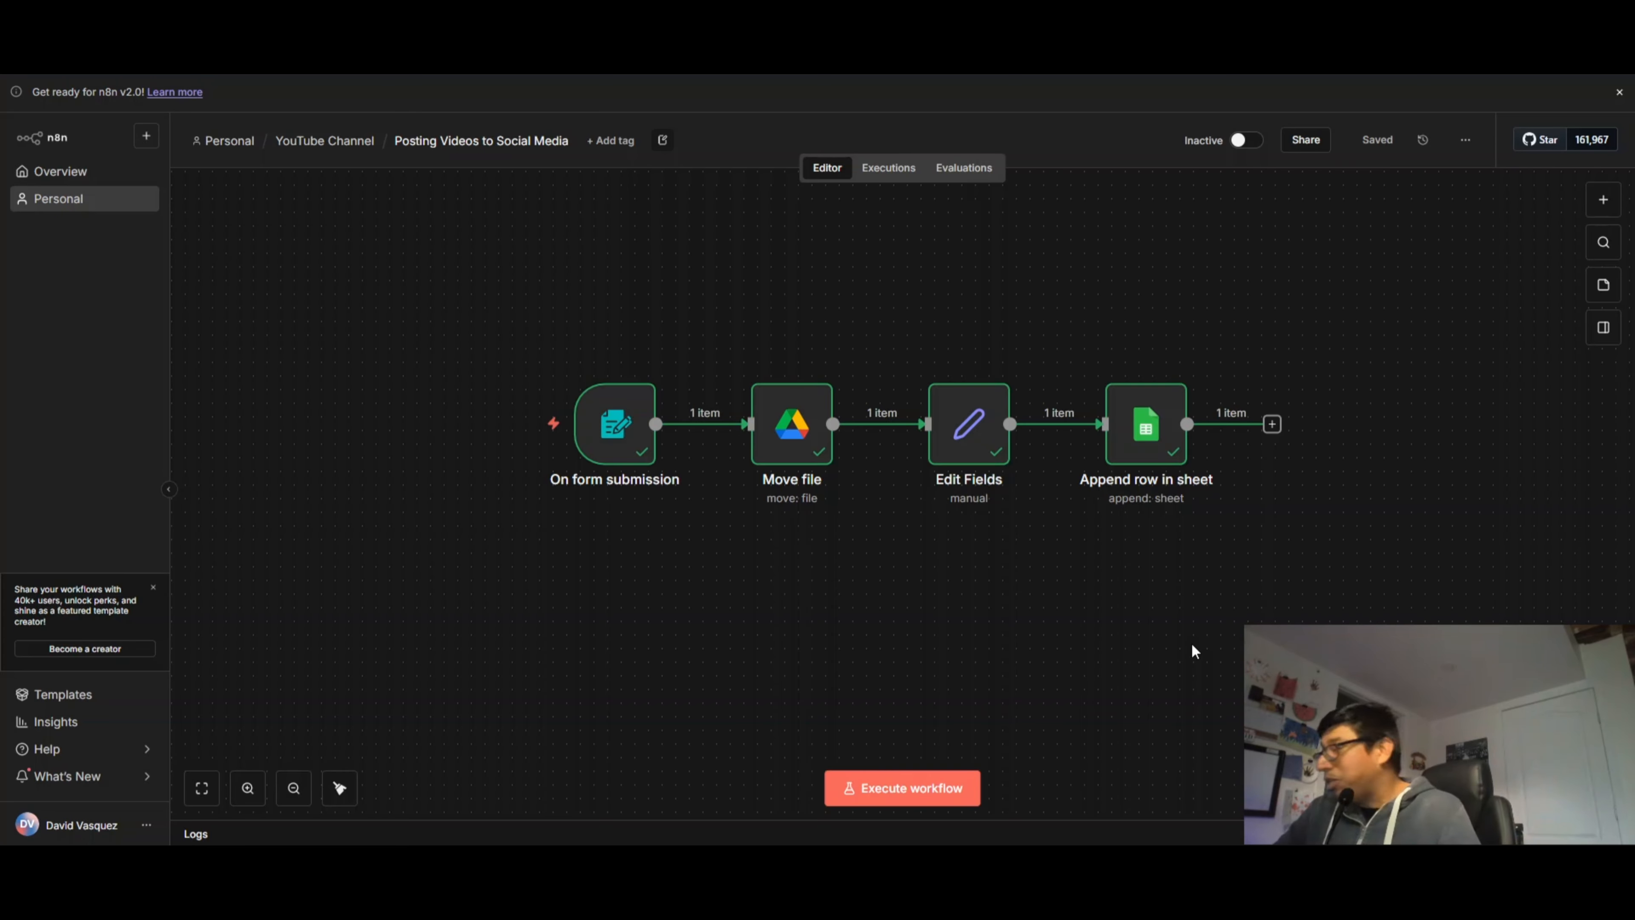
Review the nodes of the Posting Videos to Social Media workflow, then the Google Sheets, Buffer and YouTube steps of the Zap's run
{"action": "scroll", "coordinate": [1192, 645], "scroll_direction": "up", "scroll_amount": 4}
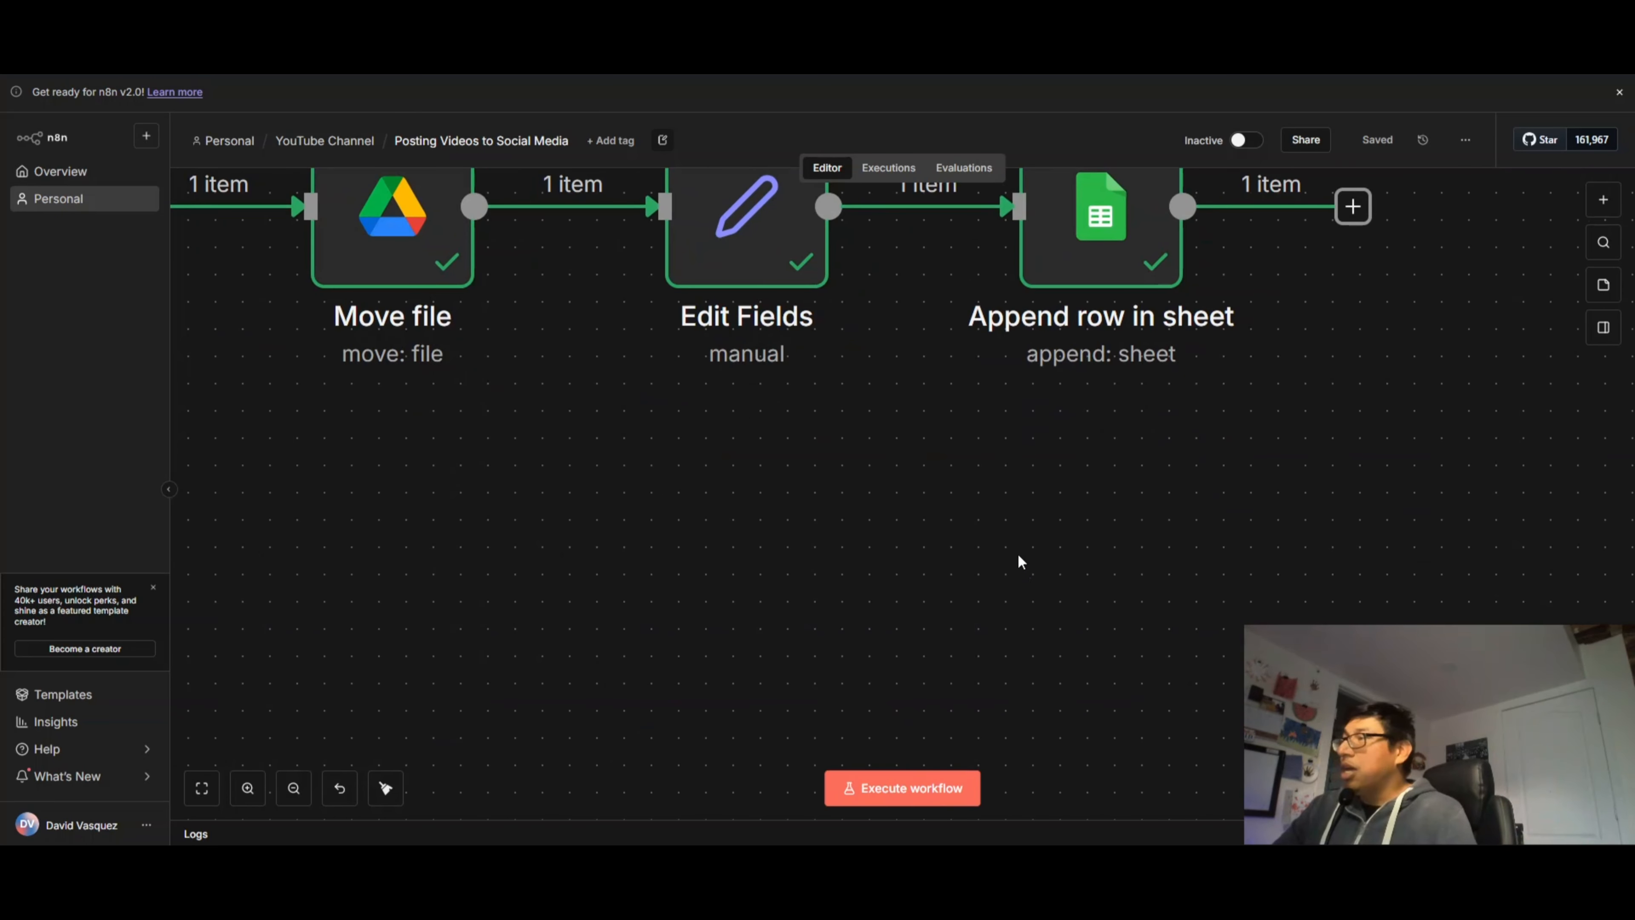
{"action": "scroll", "coordinate": [832, 479], "scroll_direction": "down", "scroll_amount": 3}
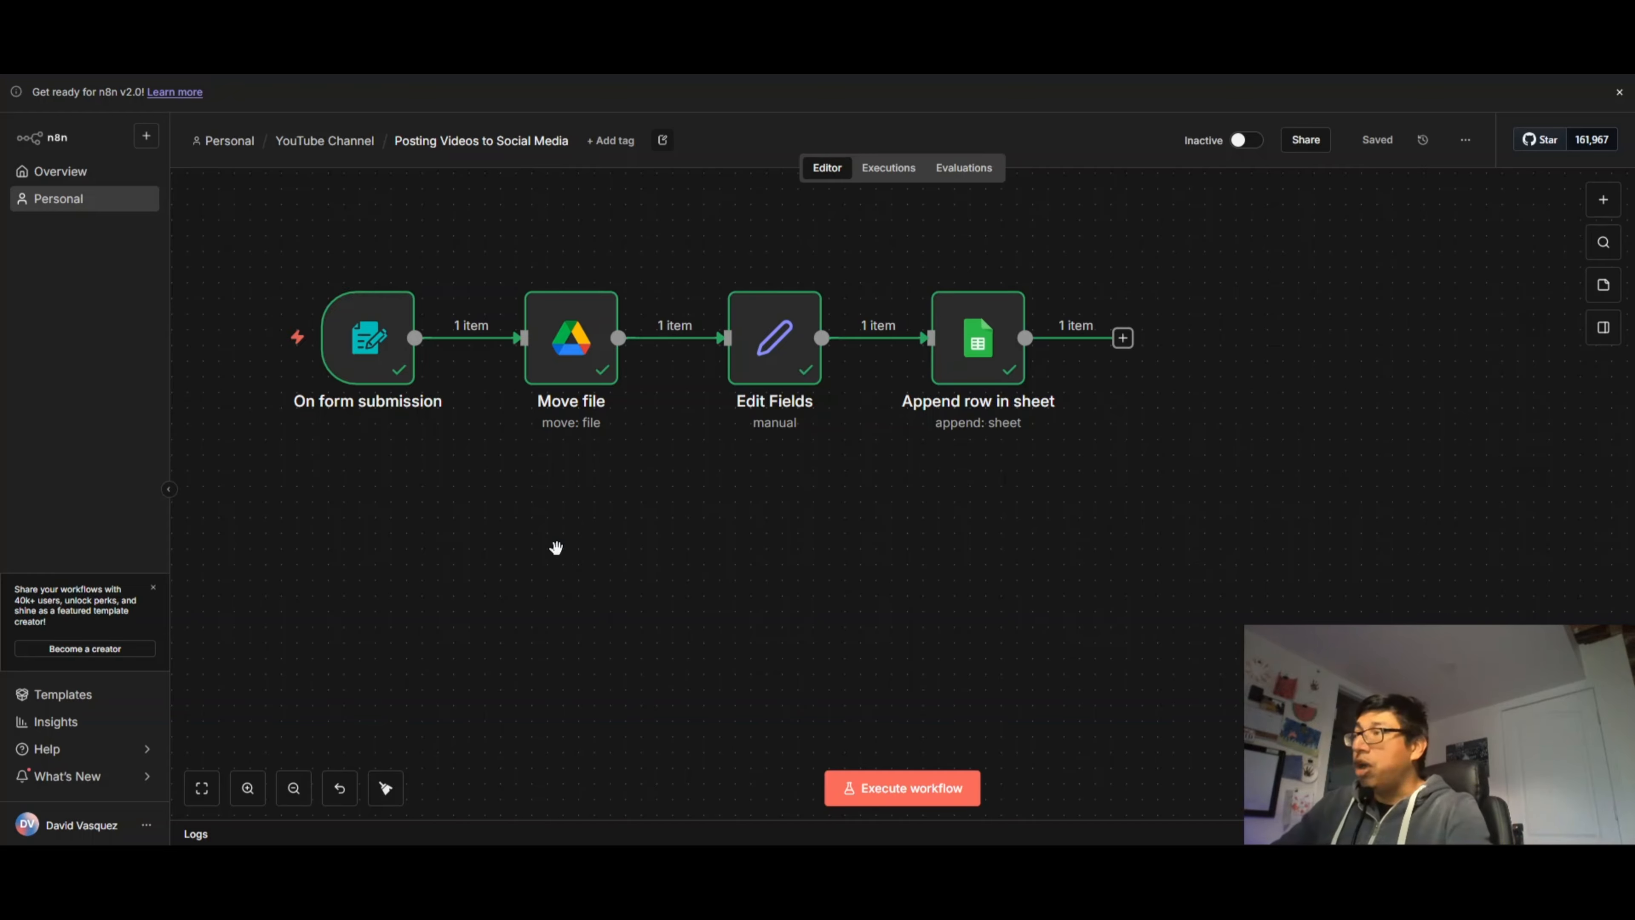
{"action": "scroll", "coordinate": [557, 546], "scroll_direction": "down", "scroll_amount": 2}
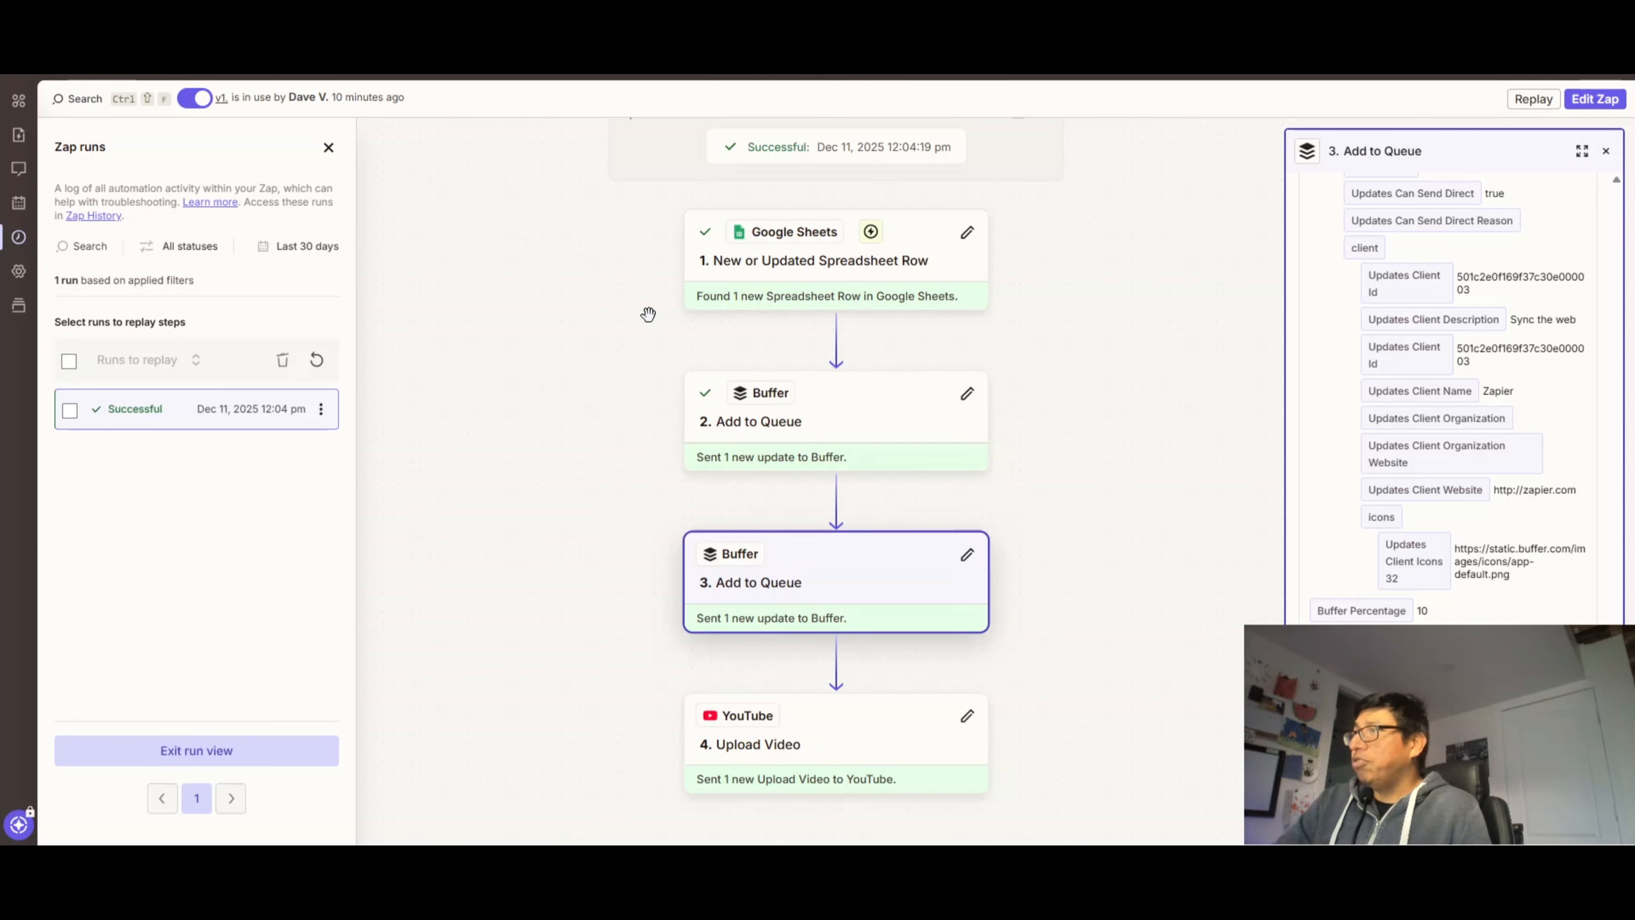
{"action": "scroll", "coordinate": [638, 354], "scroll_direction": "down", "scroll_amount": 1}
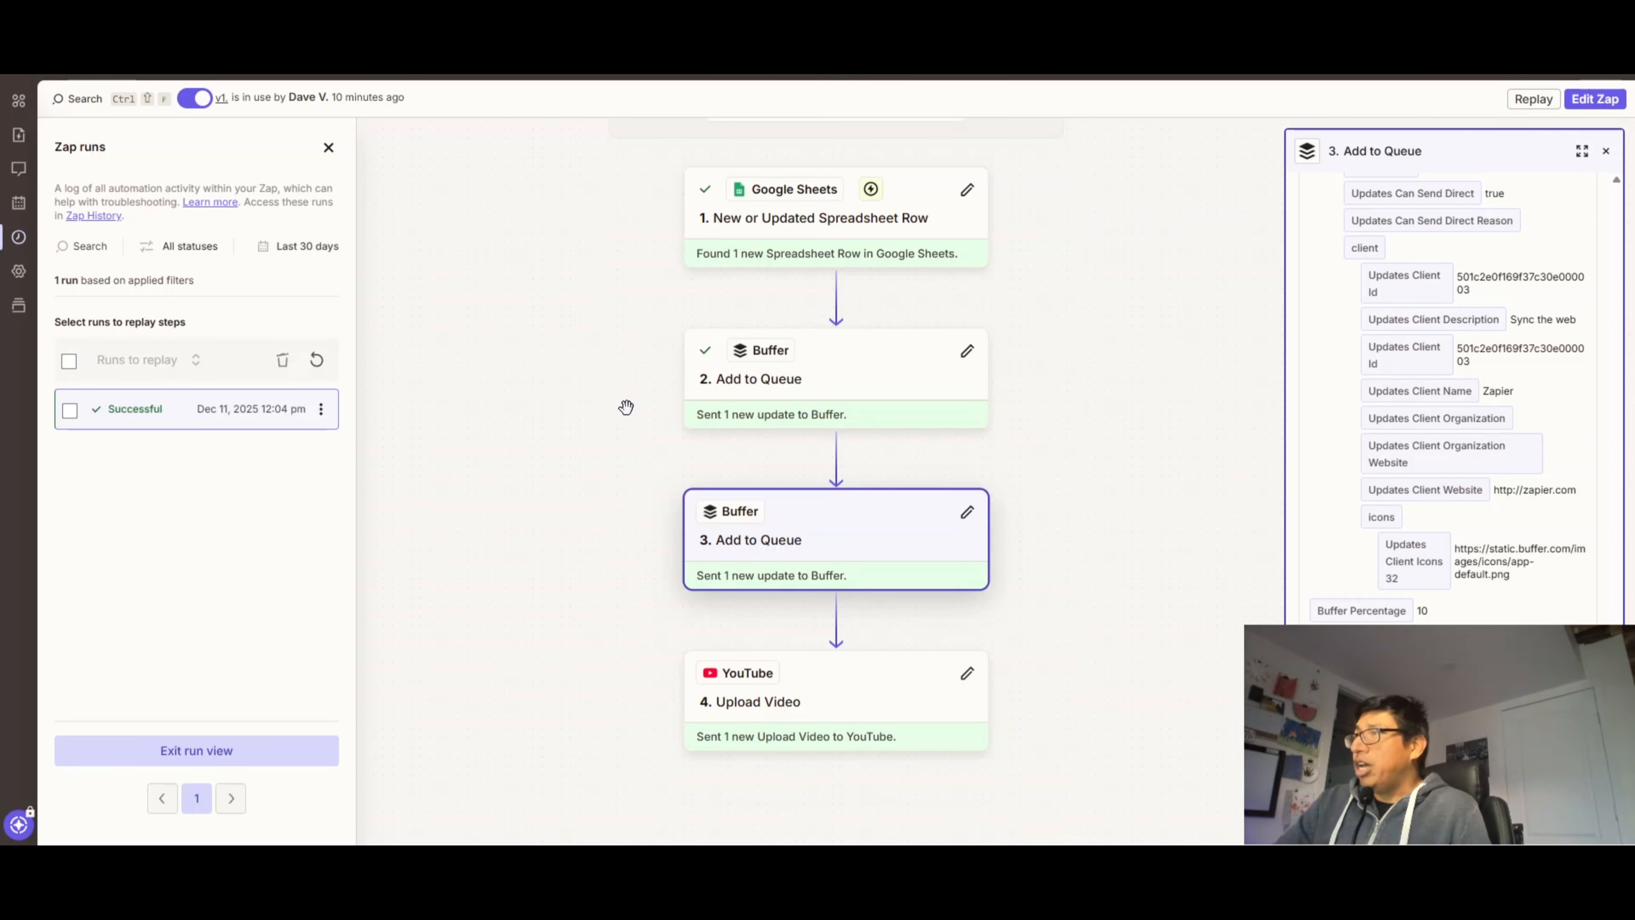
{"action": "scroll", "coordinate": [637, 361], "scroll_direction": "up", "scroll_amount": 3}
{"action": "scroll", "coordinate": [683, 502], "scroll_direction": "down", "scroll_amount": 5}
{"action": "scroll", "coordinate": [665, 587], "scroll_direction": "up", "scroll_amount": 3}
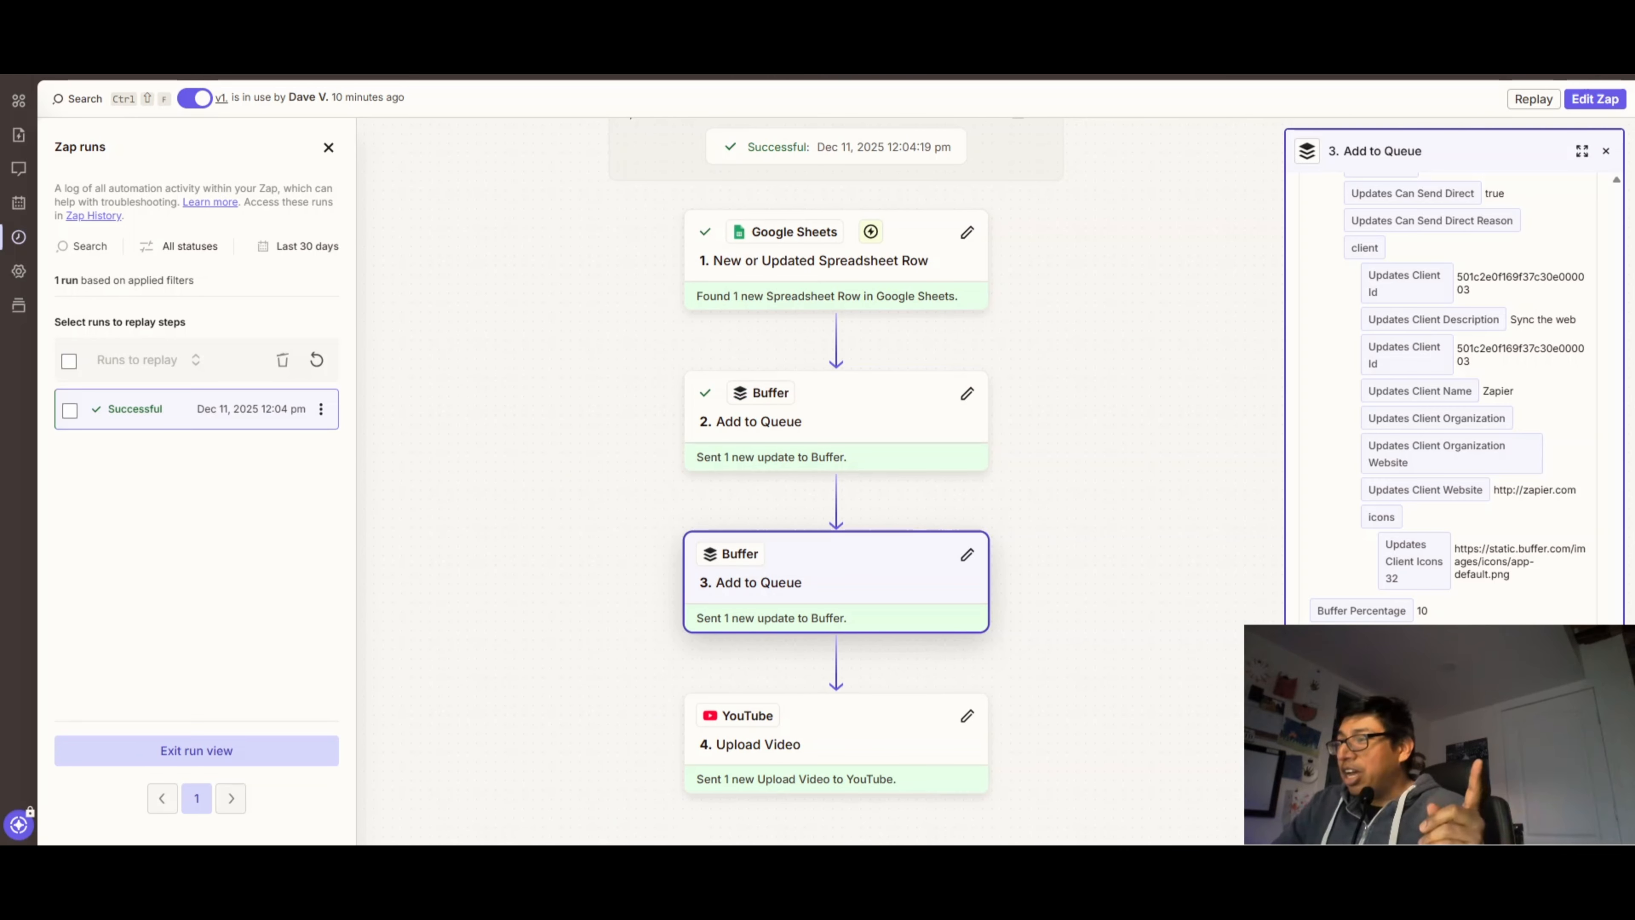
Return to the n8n workflow, highlight its nodes from On form submission to Append row in sheet and clear the selection
{"action": "left_click", "coordinate": [622, 763]}
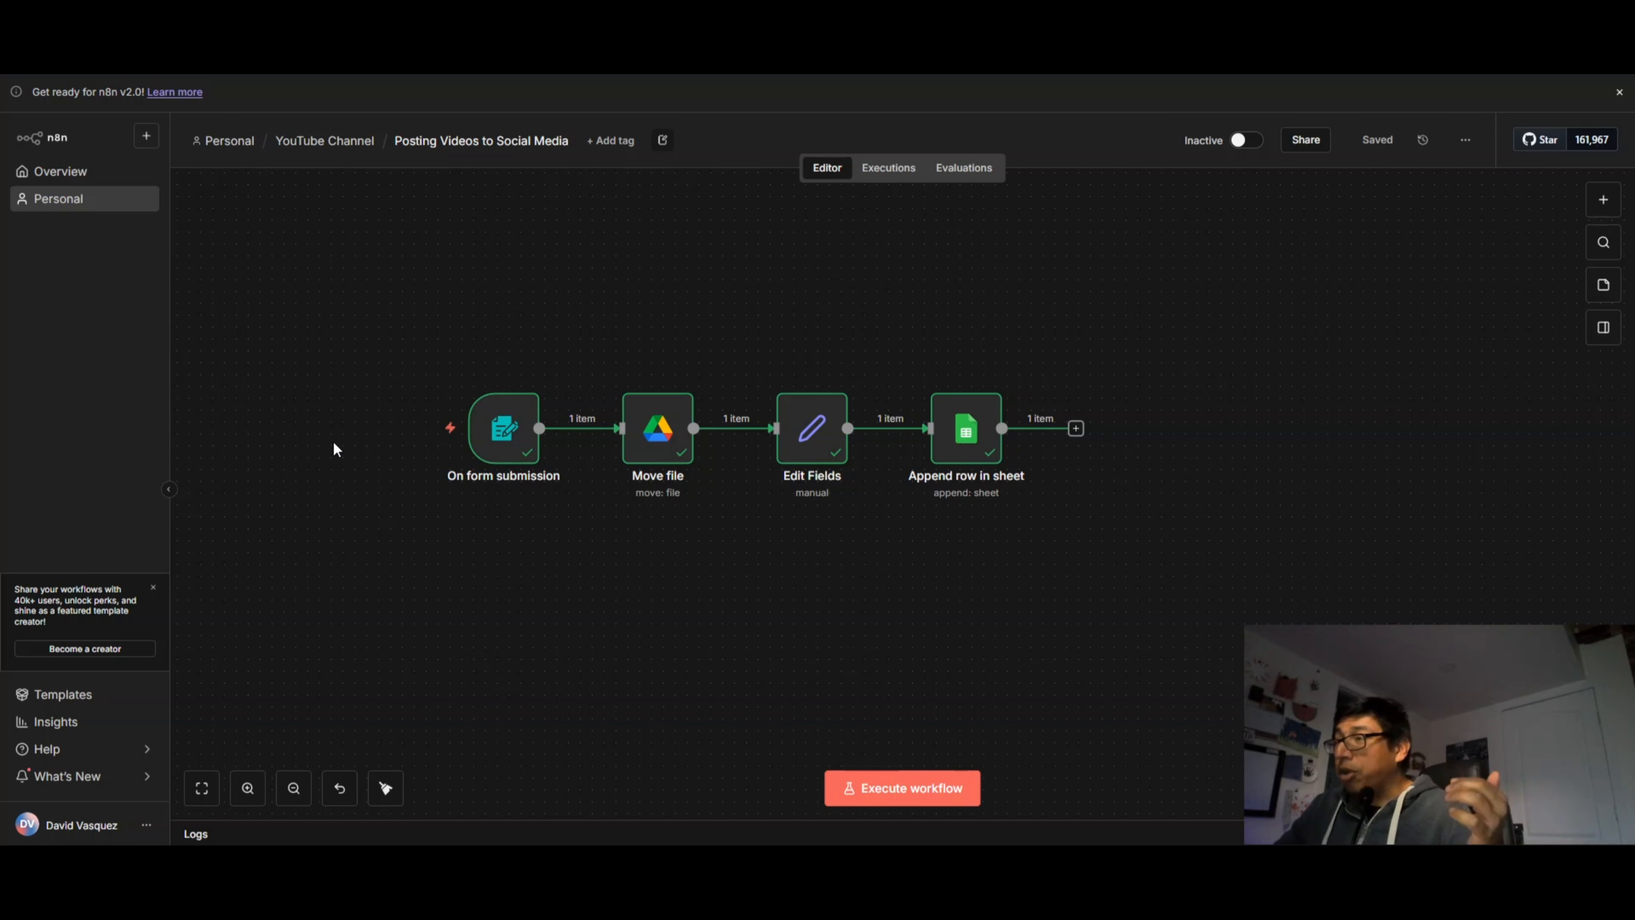
{"action": "left_click_drag", "start_coordinate": [345, 317], "coordinate": [1216, 661]}
{"action": "left_click", "coordinate": [888, 657]}
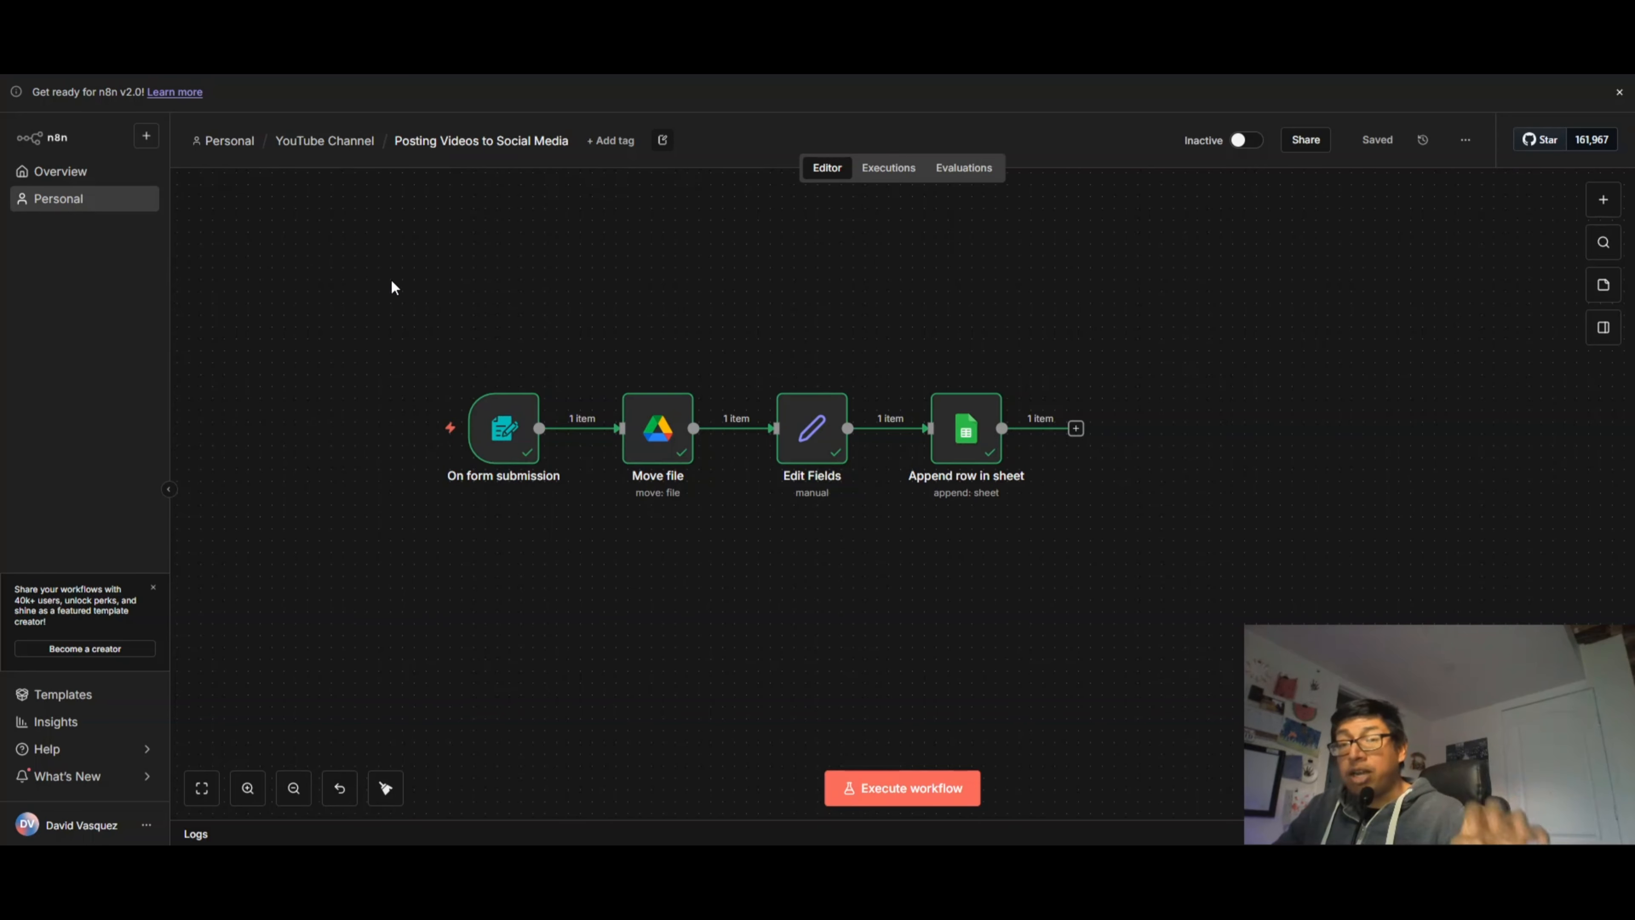
{"action": "mouse_move", "coordinate": [978, 437]}
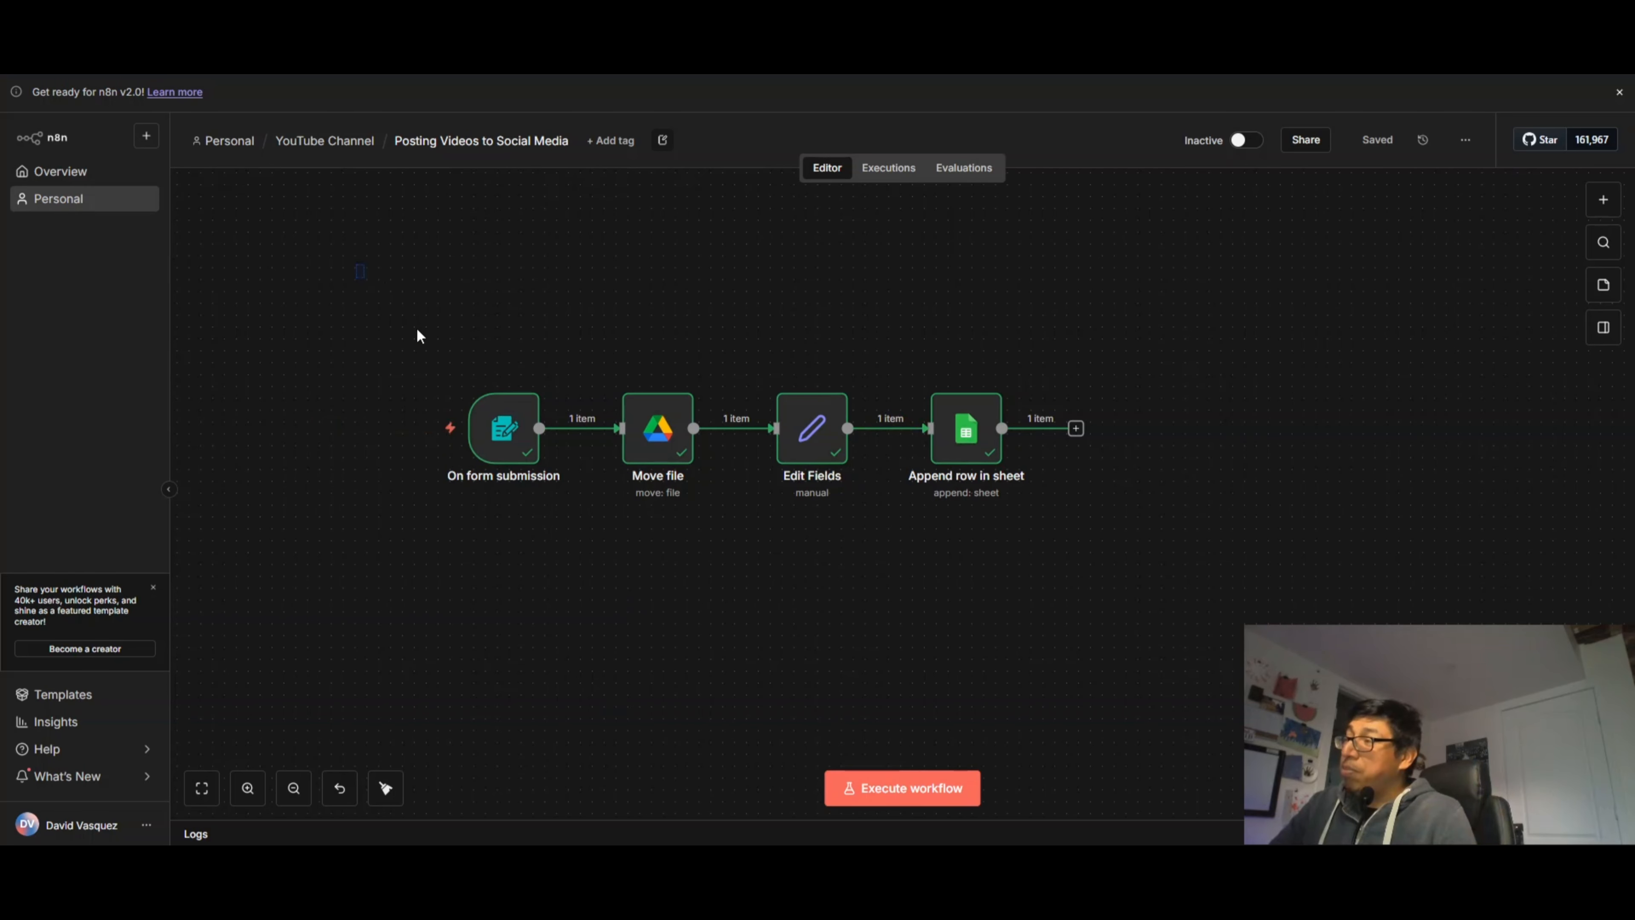
{"action": "left_click_drag", "start_coordinate": [418, 330], "coordinate": [1181, 647]}
{"action": "left_click", "coordinate": [411, 531]}
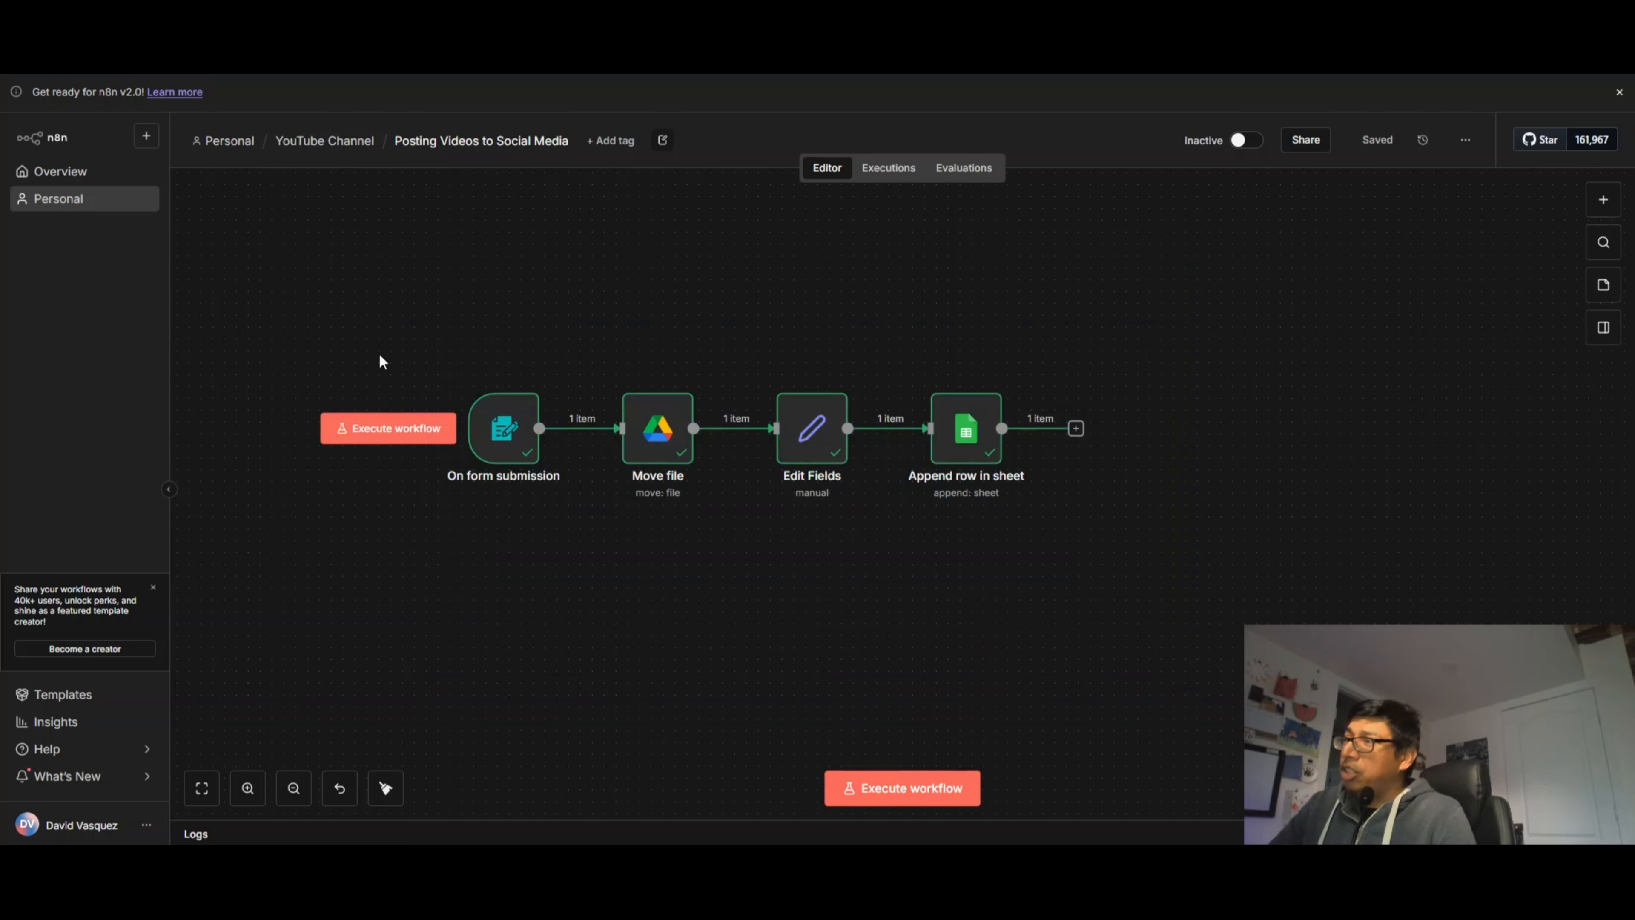